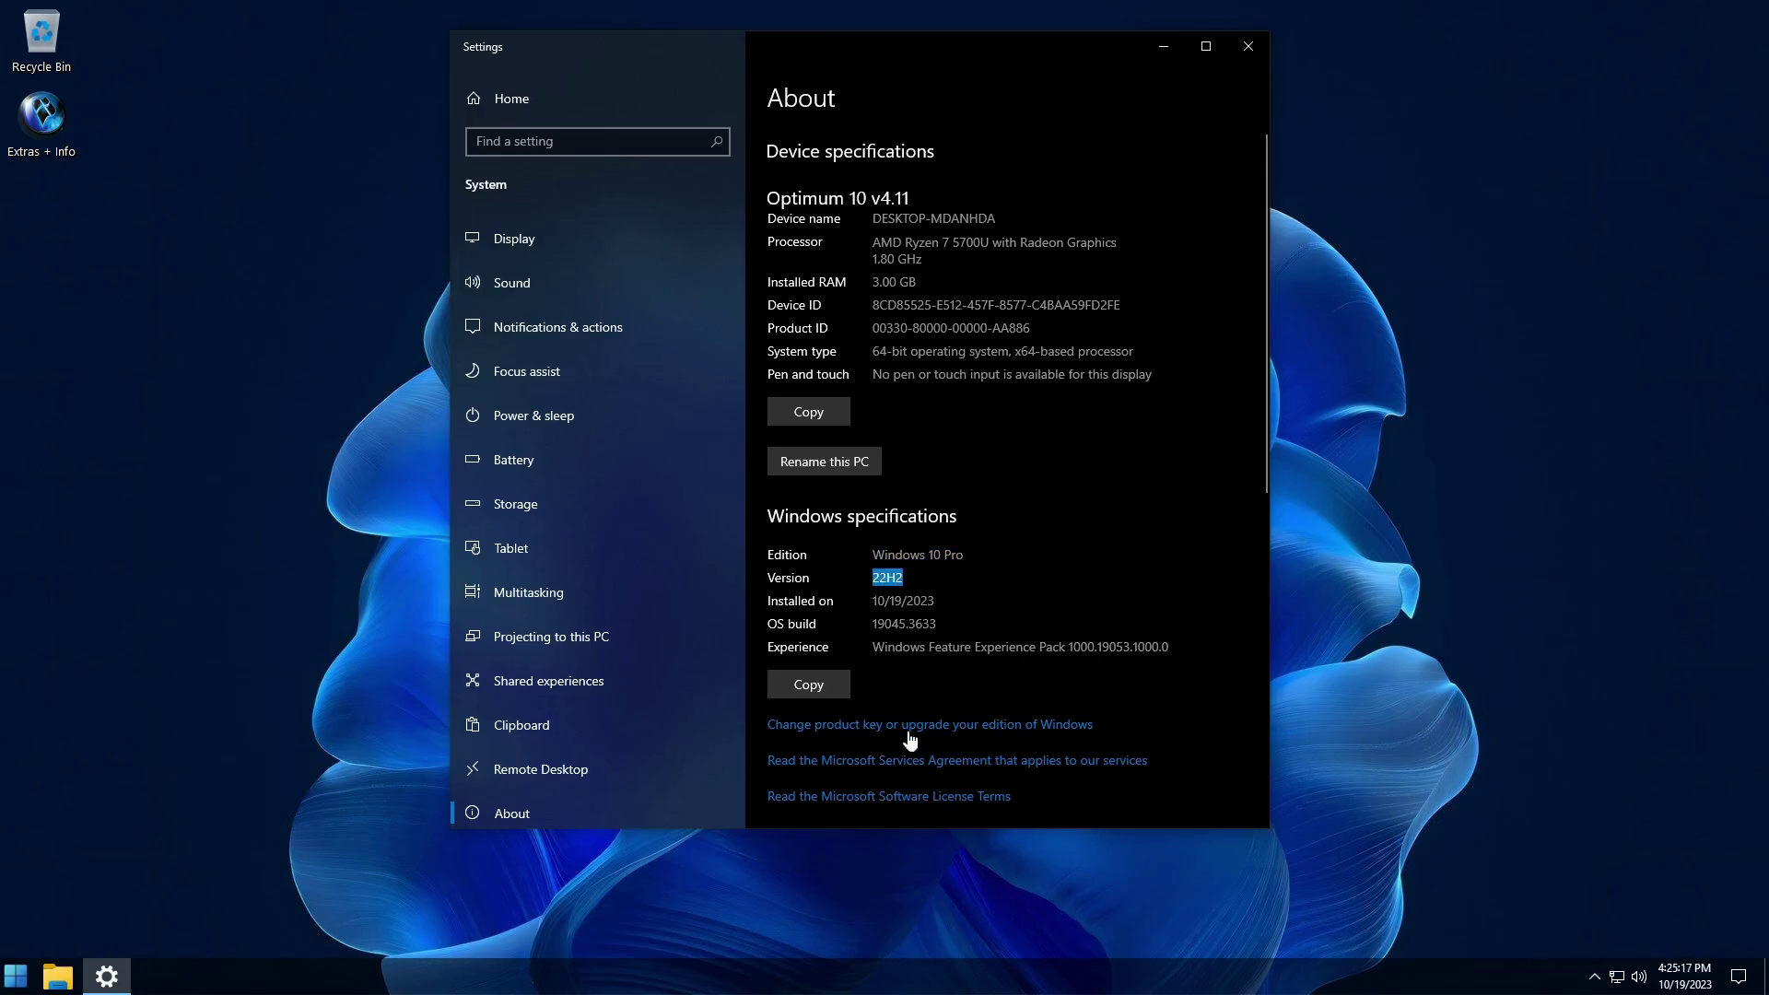
# Step: Highlight the OS build value in the Windows specifications on the About page and close the window
pyautogui.moveTo(875, 626); pyautogui.dragTo(938, 626)
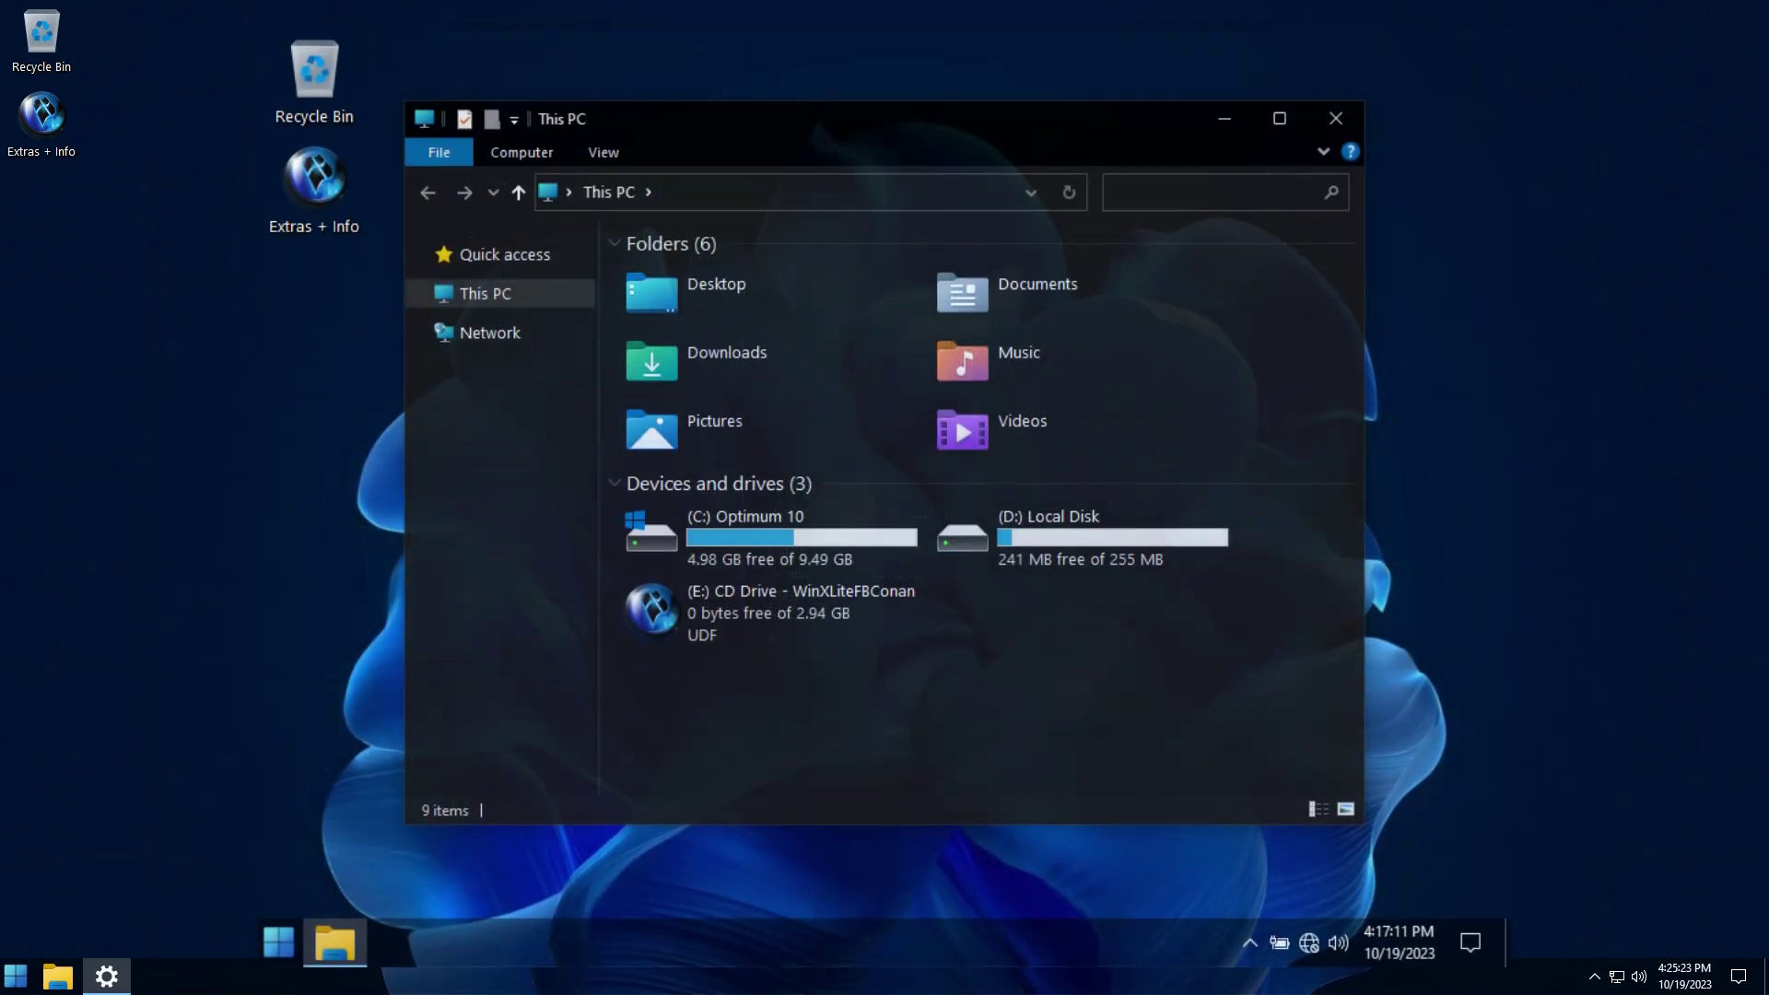
pyautogui.hotkey('alt', 'F4')
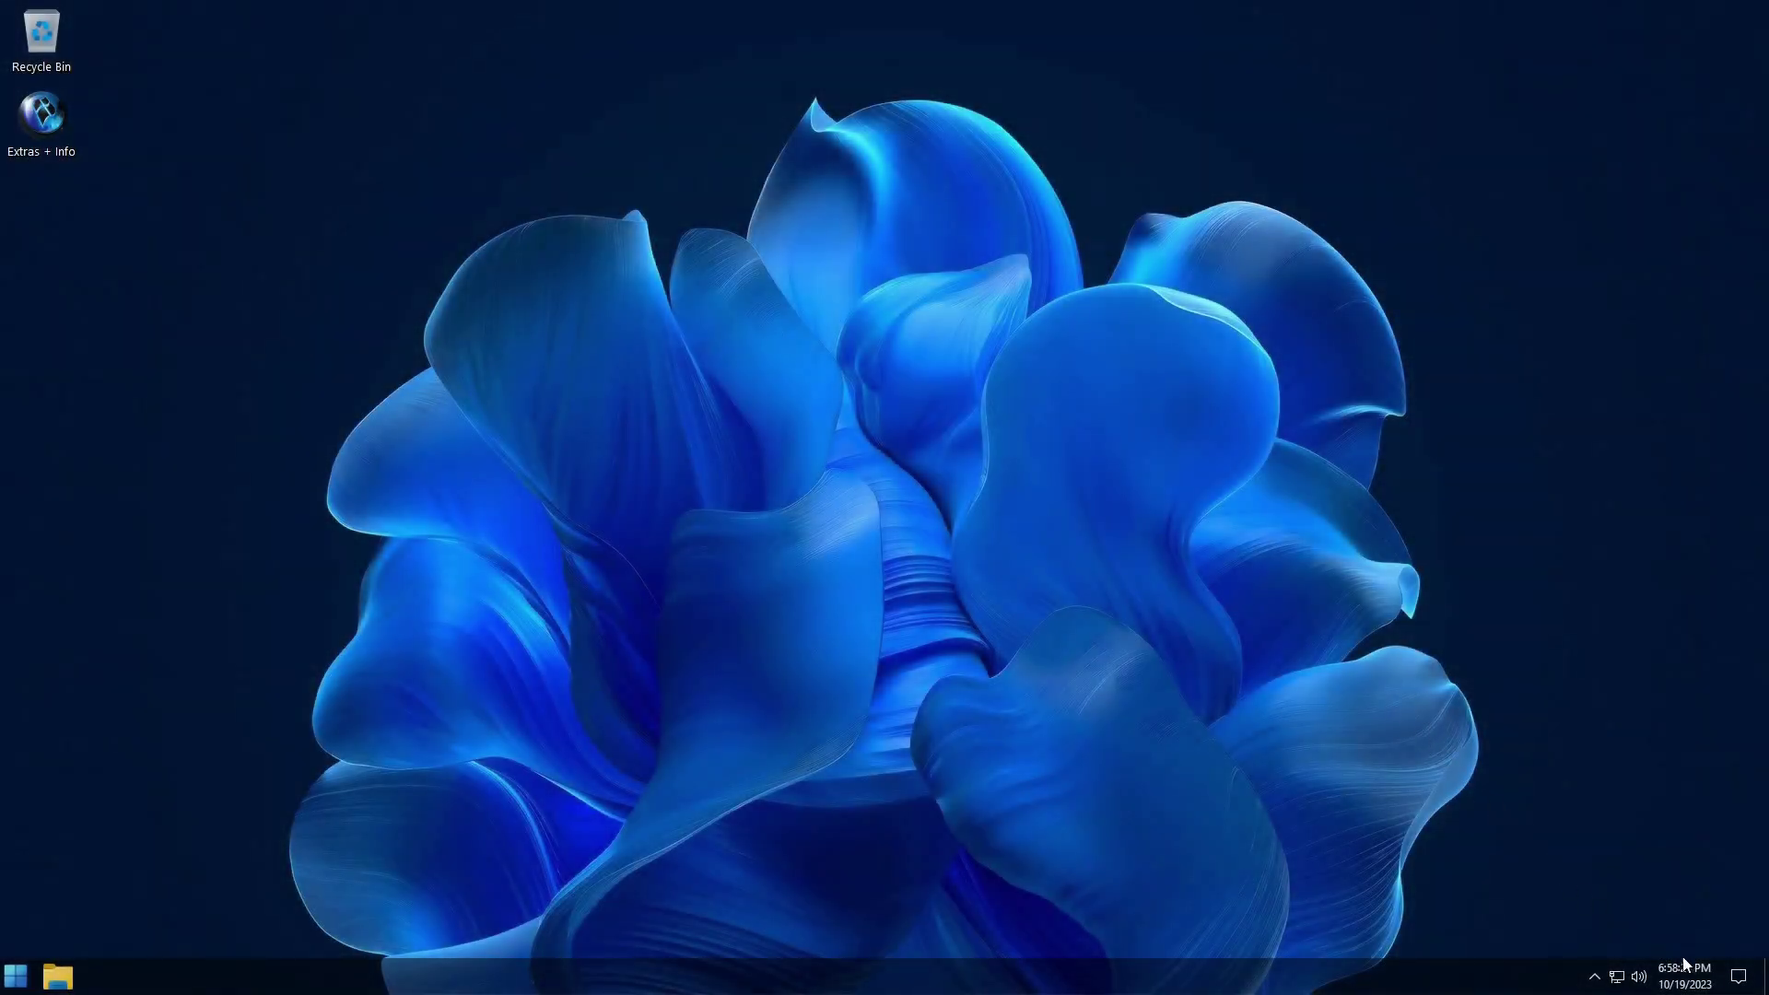
# Step: Open the action center to view the notifications and quick actions, and close it again
pyautogui.click(1739, 976)
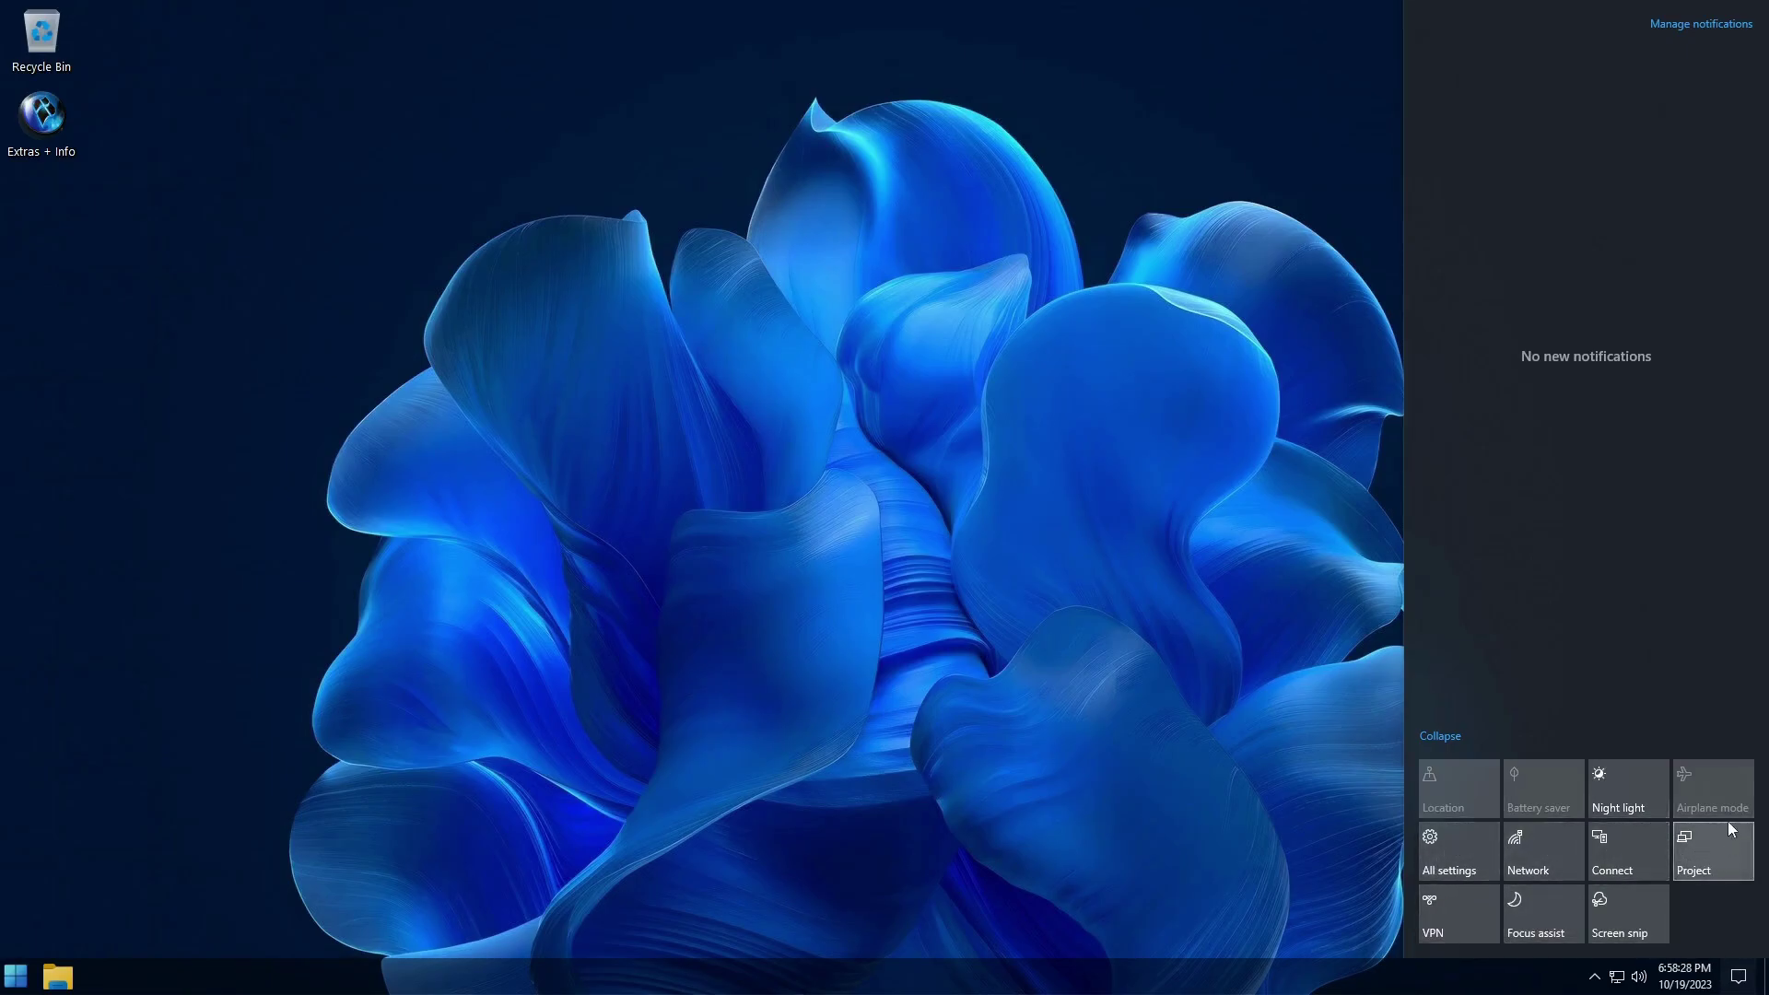
pyautogui.click(1115, 671)
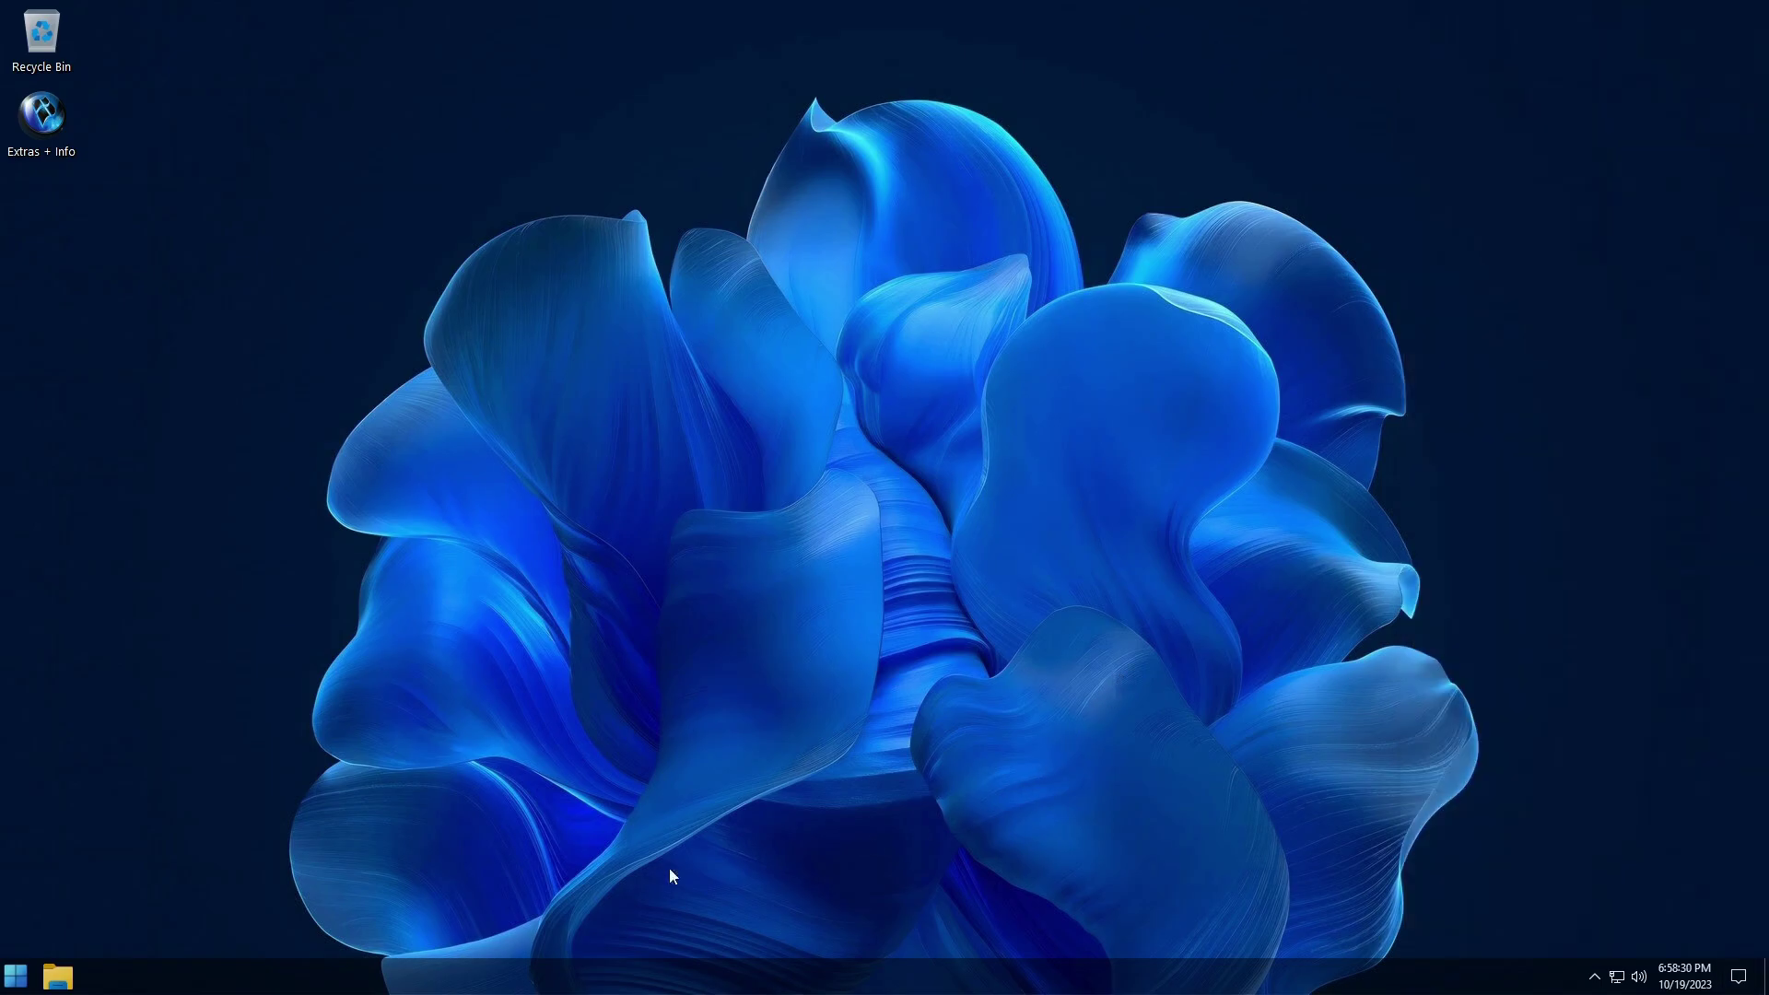
# Step: Look through the Apps, Startup, Windows Accessories and Windows Administrative Tools folders in the Start menu
pyautogui.click(16, 976)
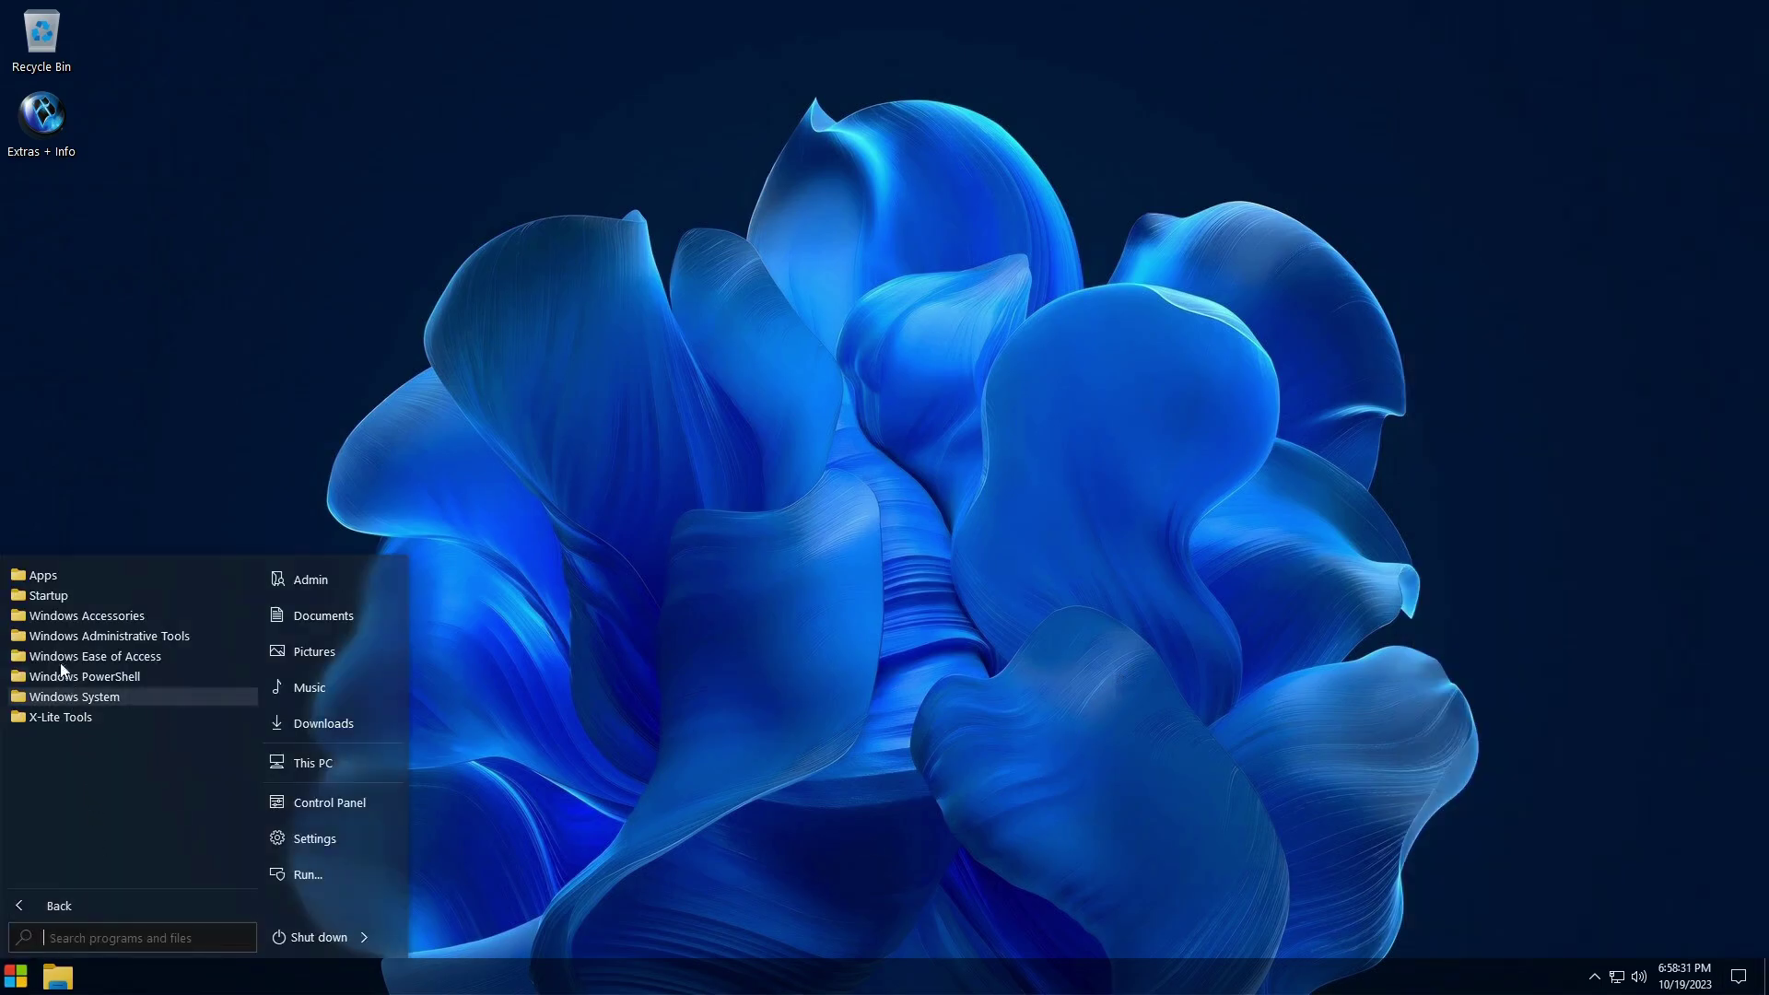
pyautogui.click(46, 576)
pyautogui.click(69, 577)
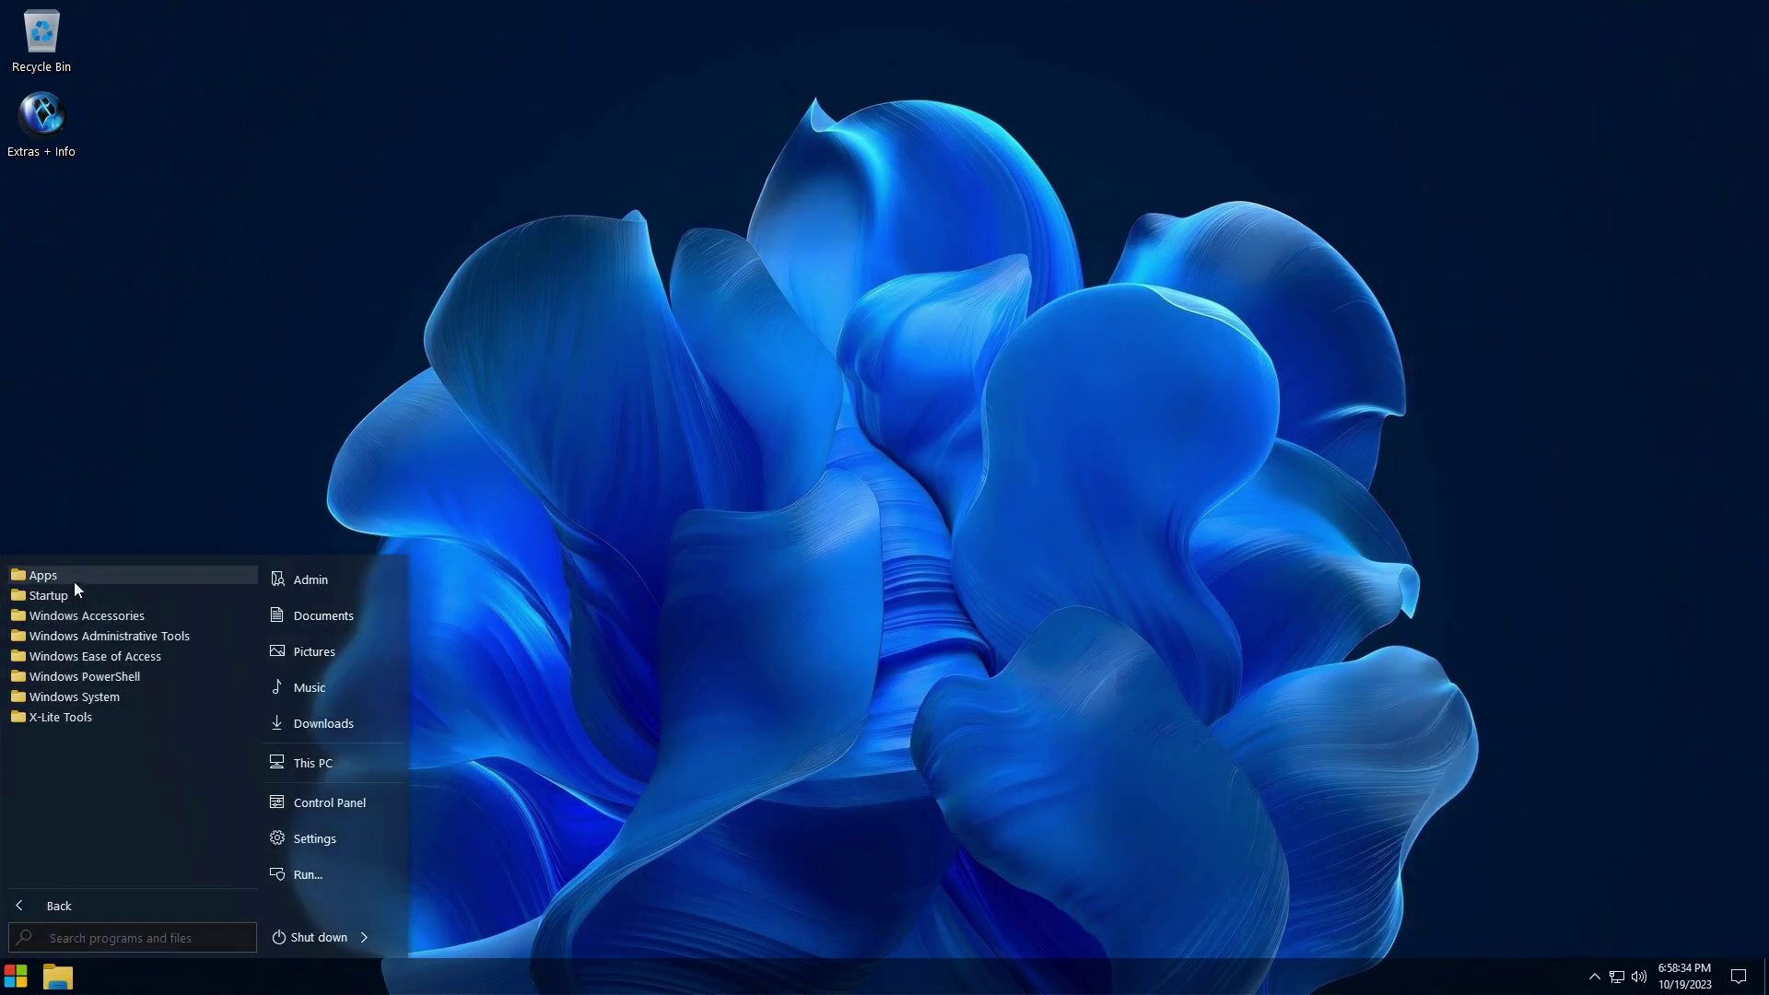
pyautogui.click(119, 596)
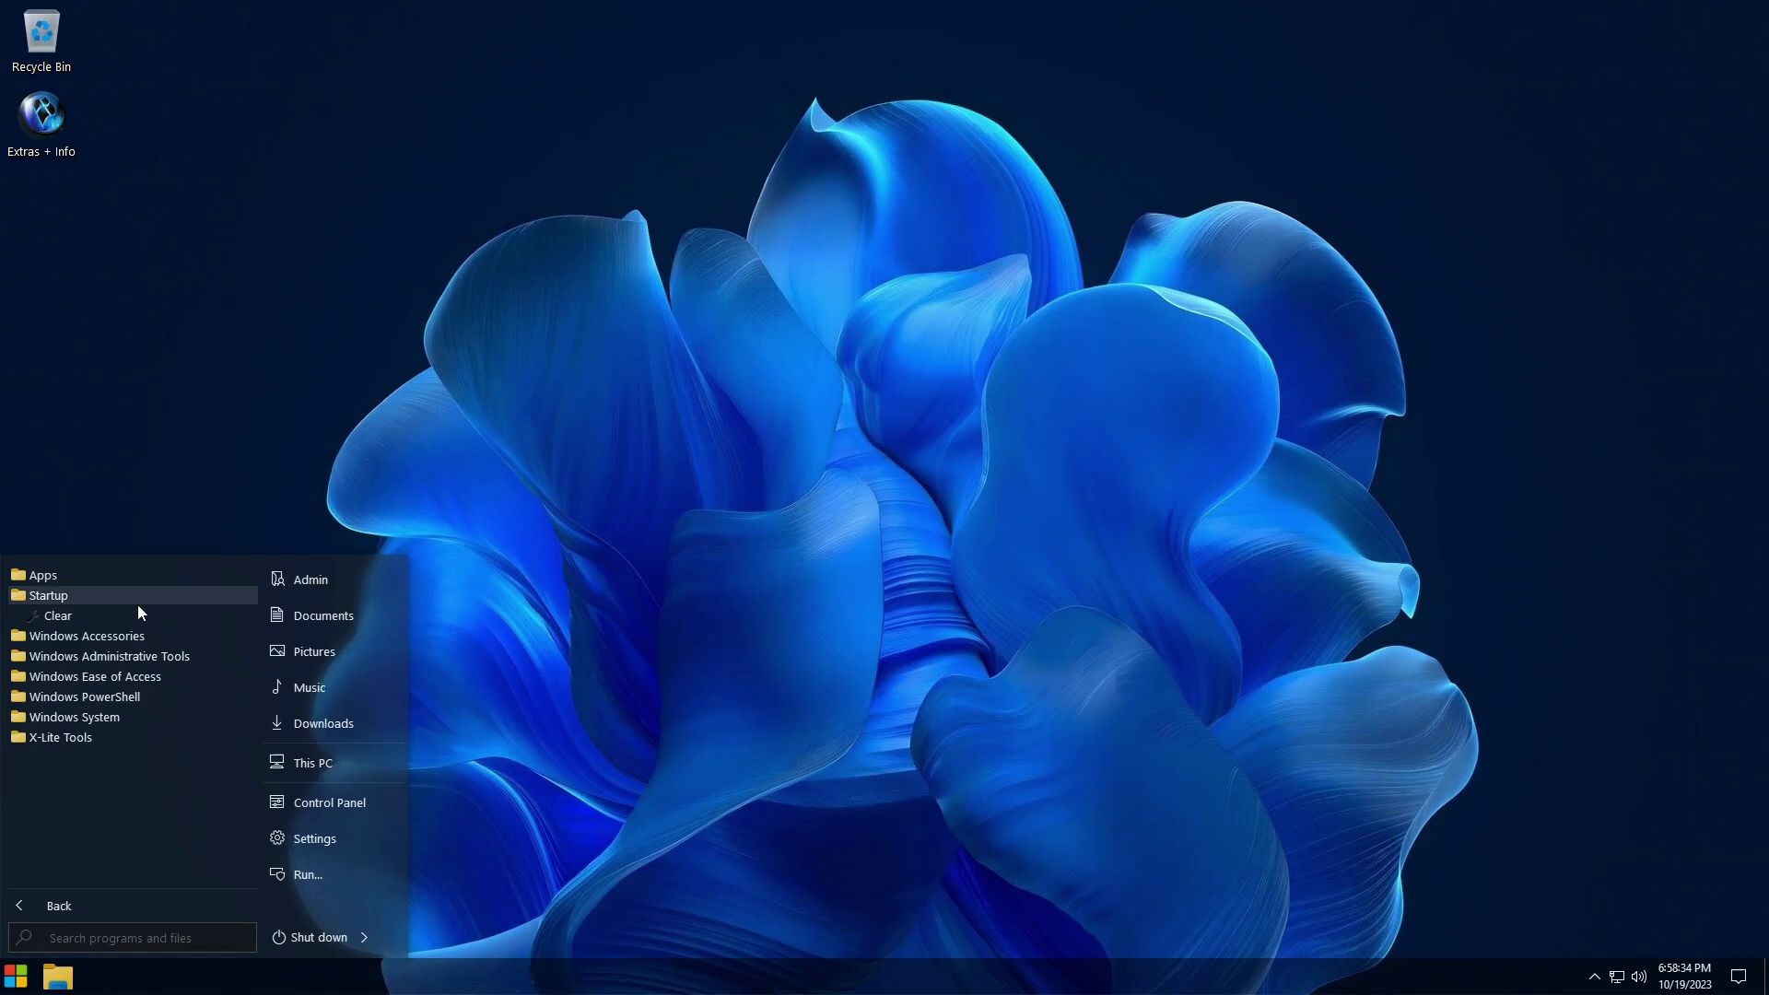
pyautogui.click(57, 596)
pyautogui.click(92, 615)
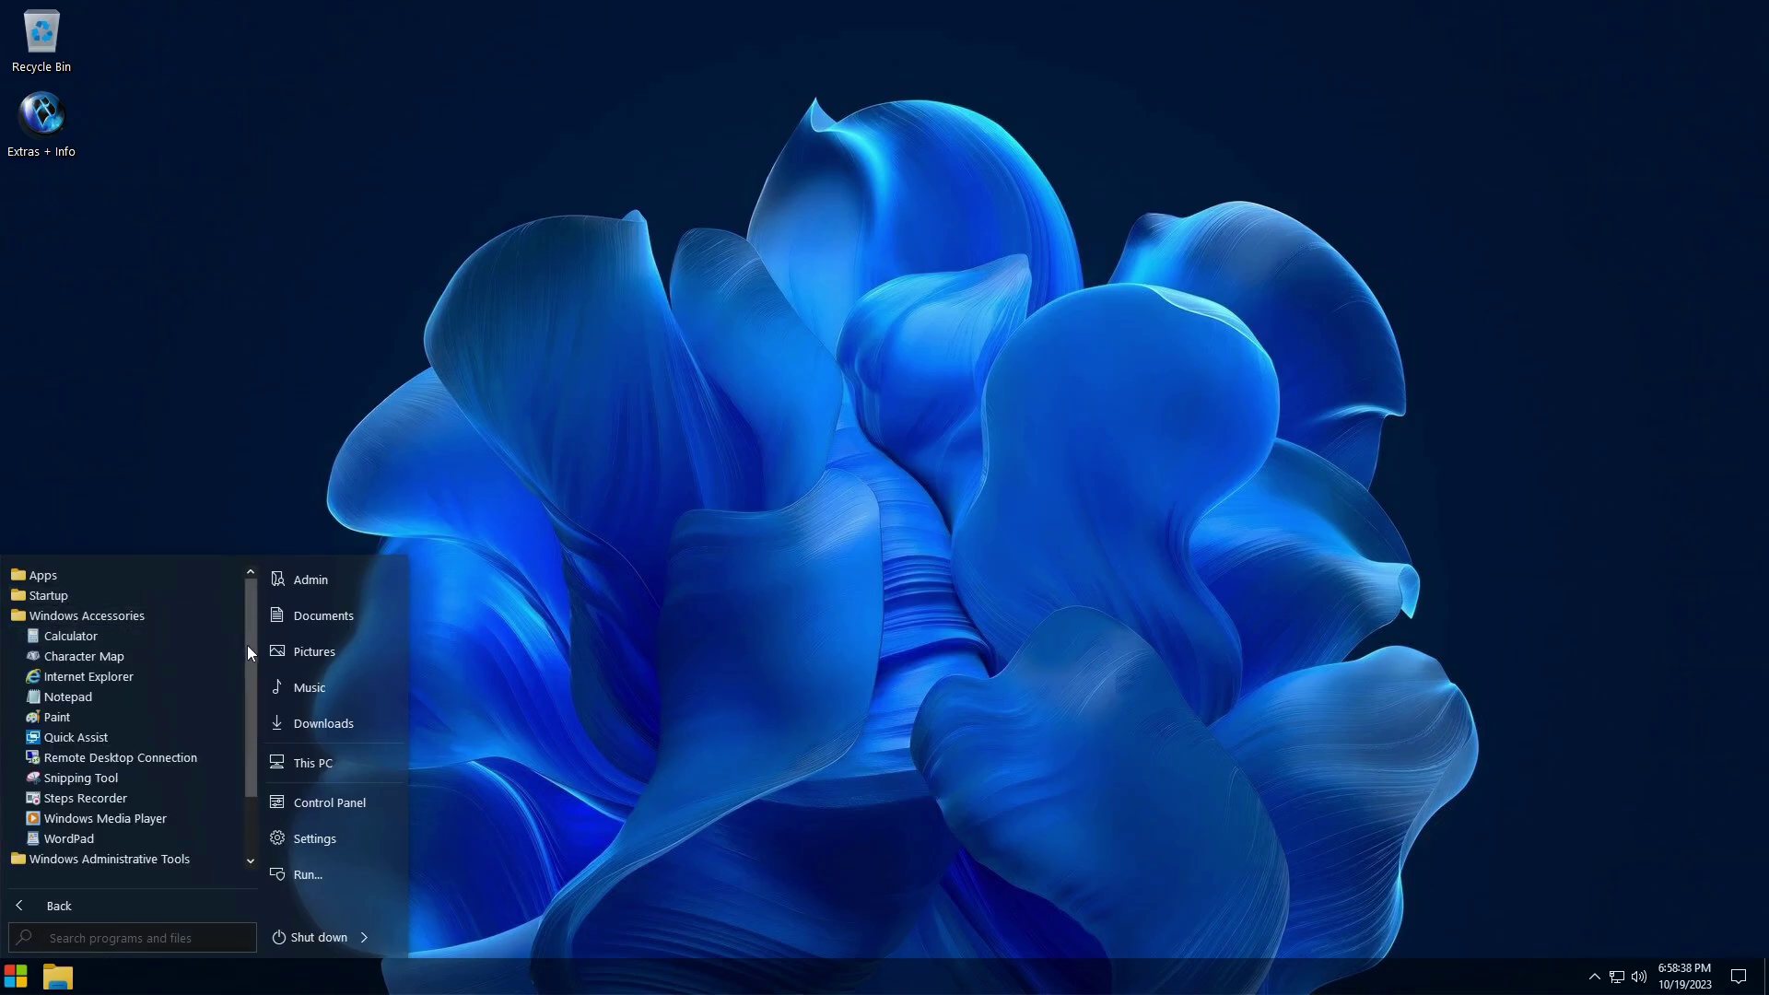
pyautogui.click(109, 615)
pyautogui.click(108, 635)
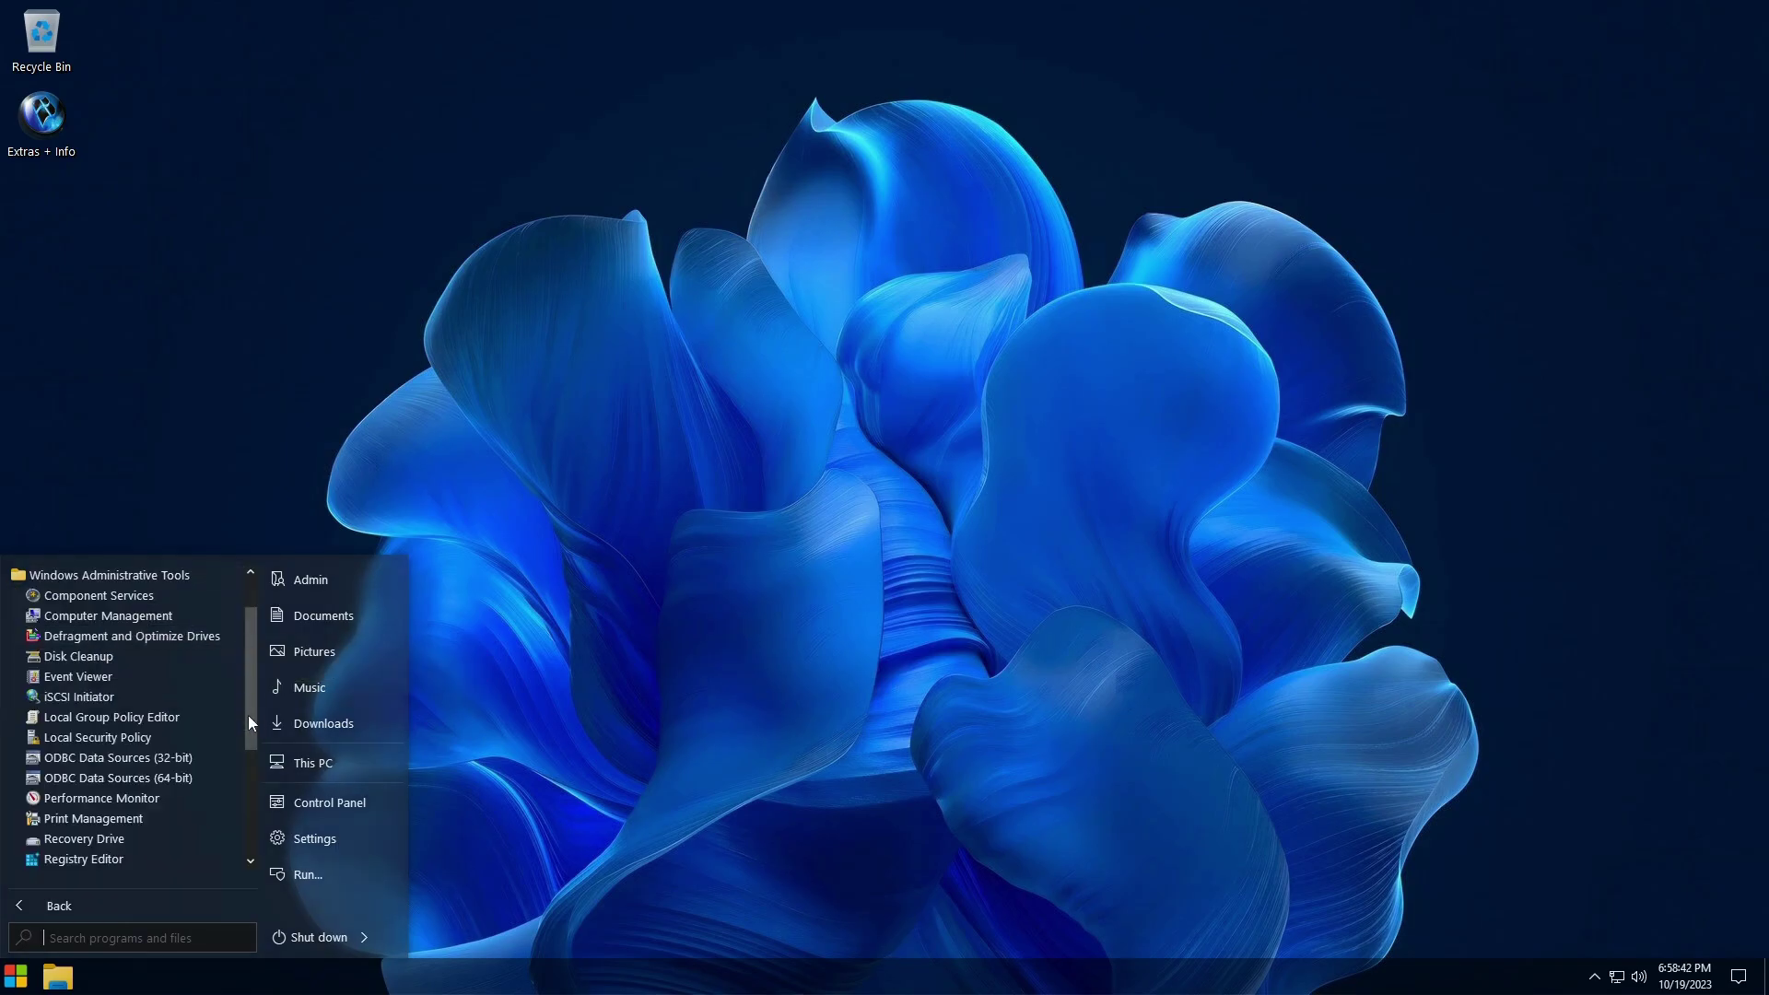
pyautogui.moveTo(249, 716)
pyautogui.mouseDown()
pyautogui.moveTo(250, 817)
pyautogui.moveTo(249, 686)
pyautogui.mouseUp()
pyautogui.click(139, 636)
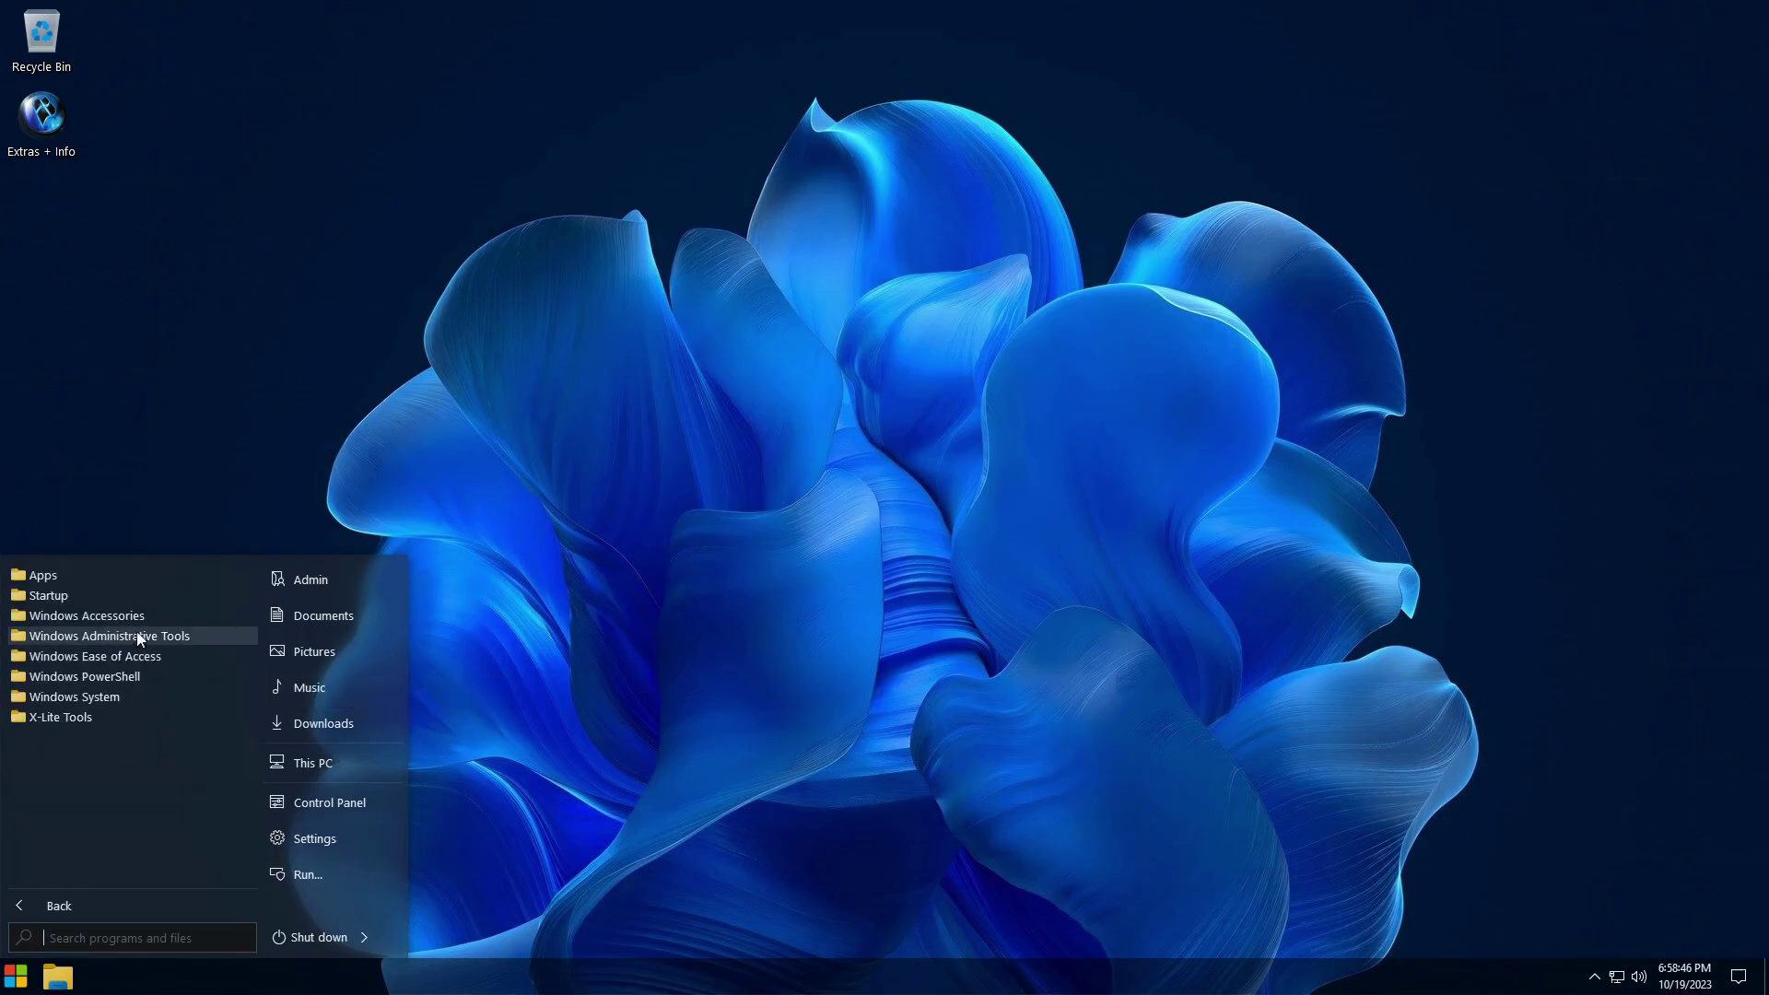
# Step: Examine the contents of the Windows Ease of Access, Windows PowerShell, Windows System and X-Lite Tools folders
pyautogui.click(151, 657)
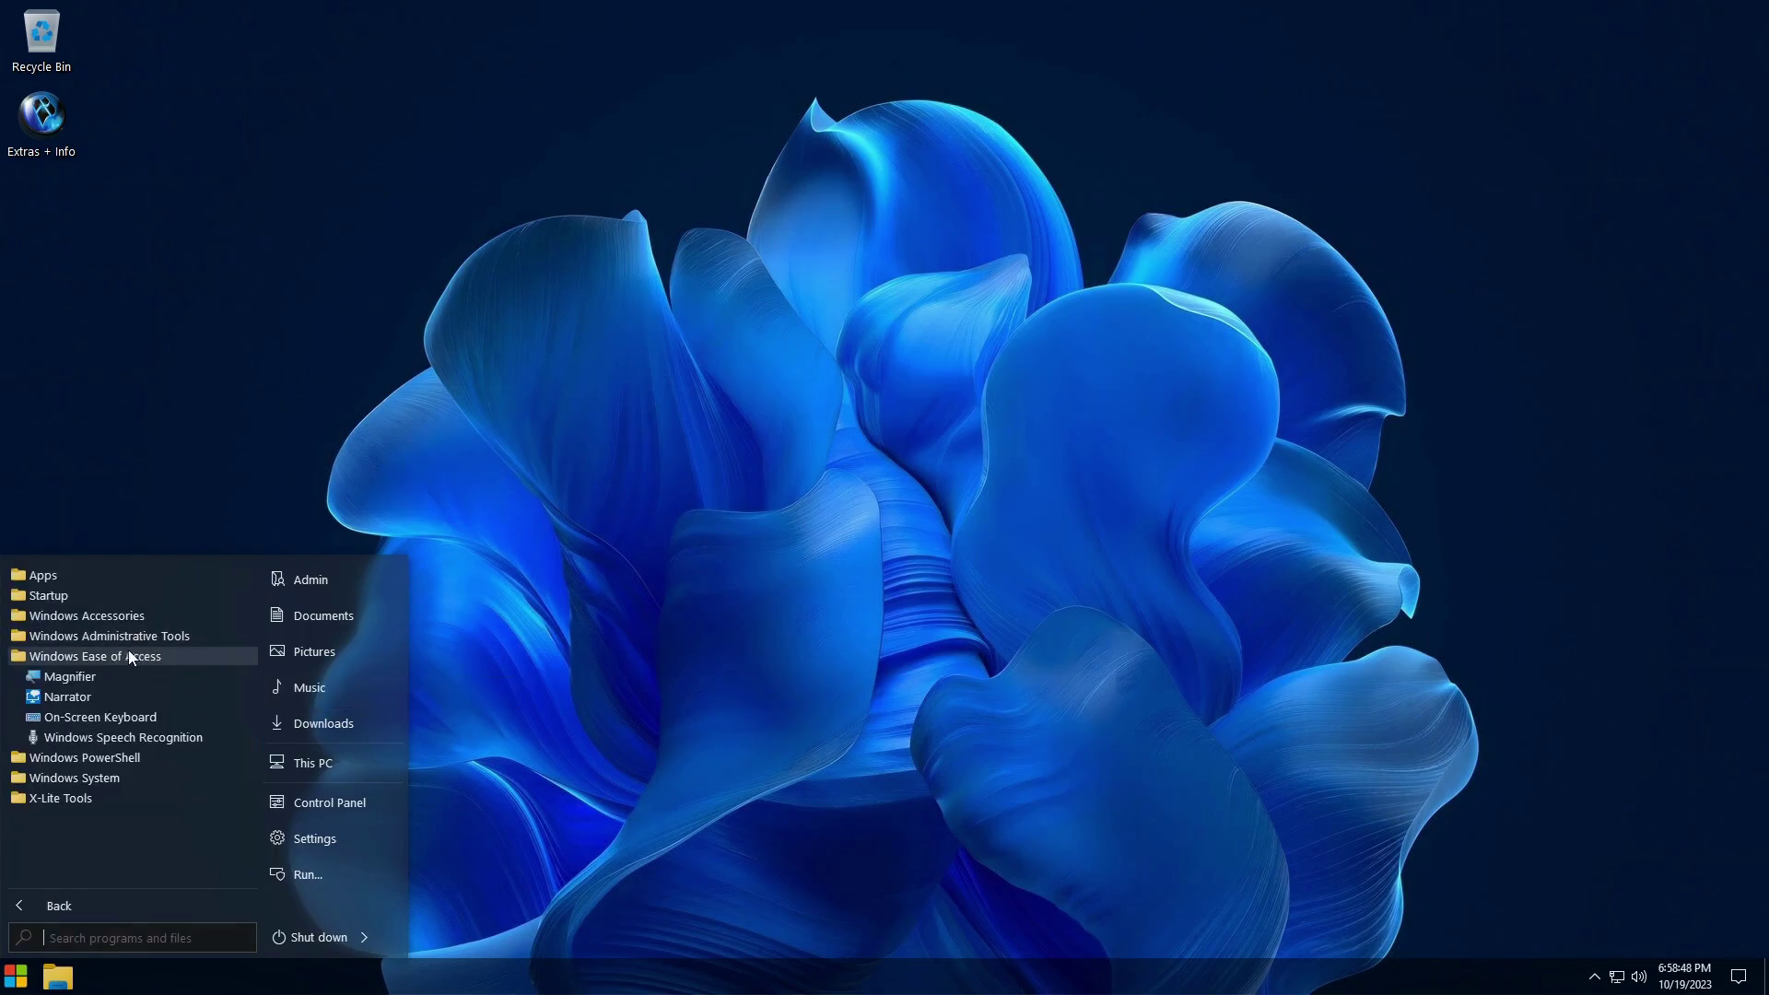
pyautogui.click(129, 654)
pyautogui.click(142, 676)
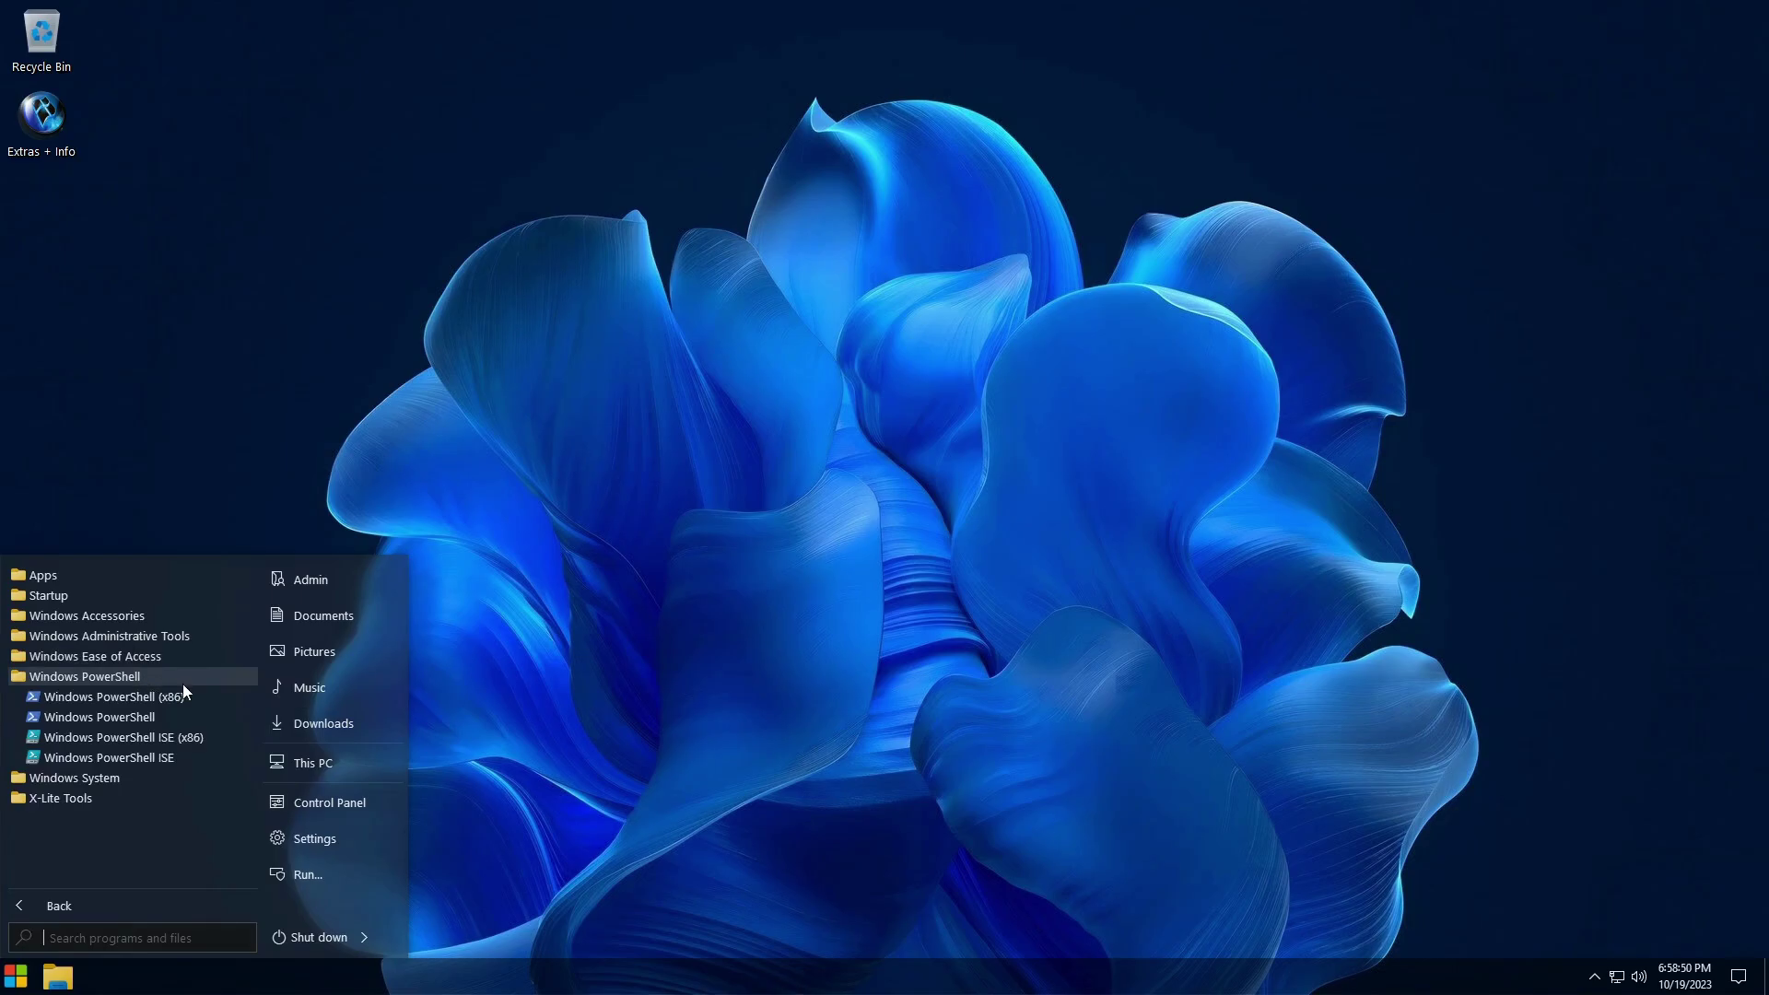
pyautogui.click(125, 680)
pyautogui.click(120, 696)
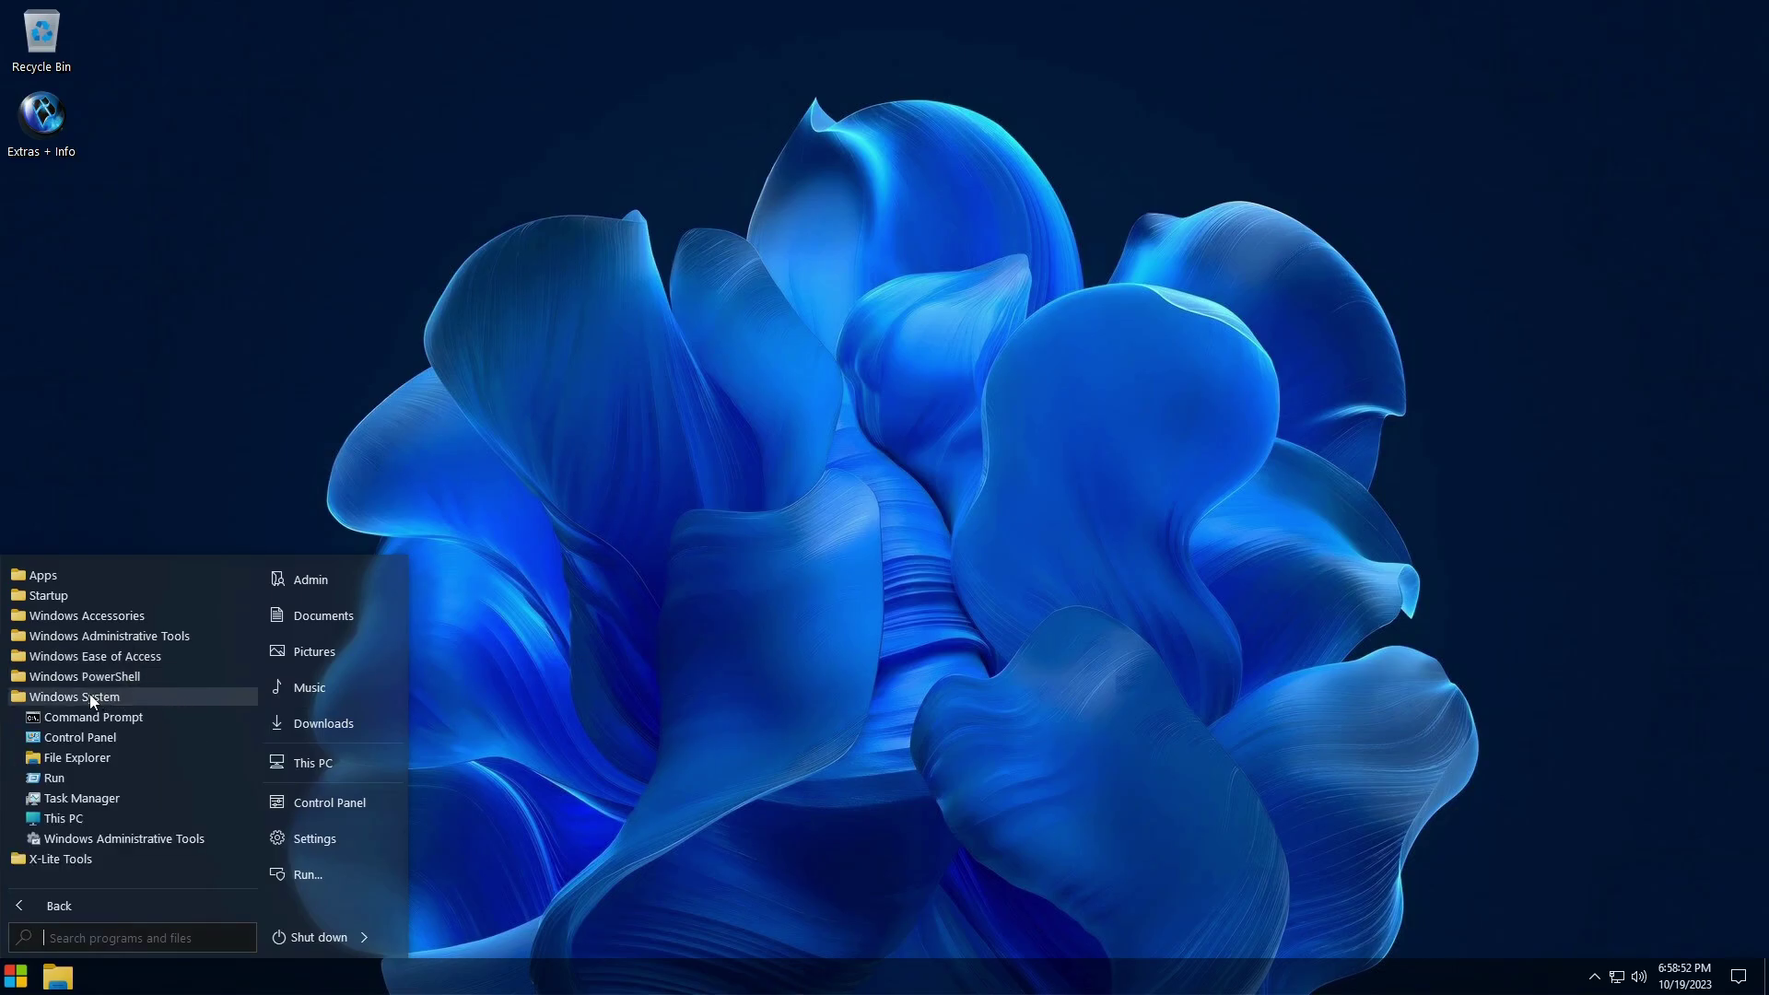
pyautogui.click(67, 696)
pyautogui.click(79, 716)
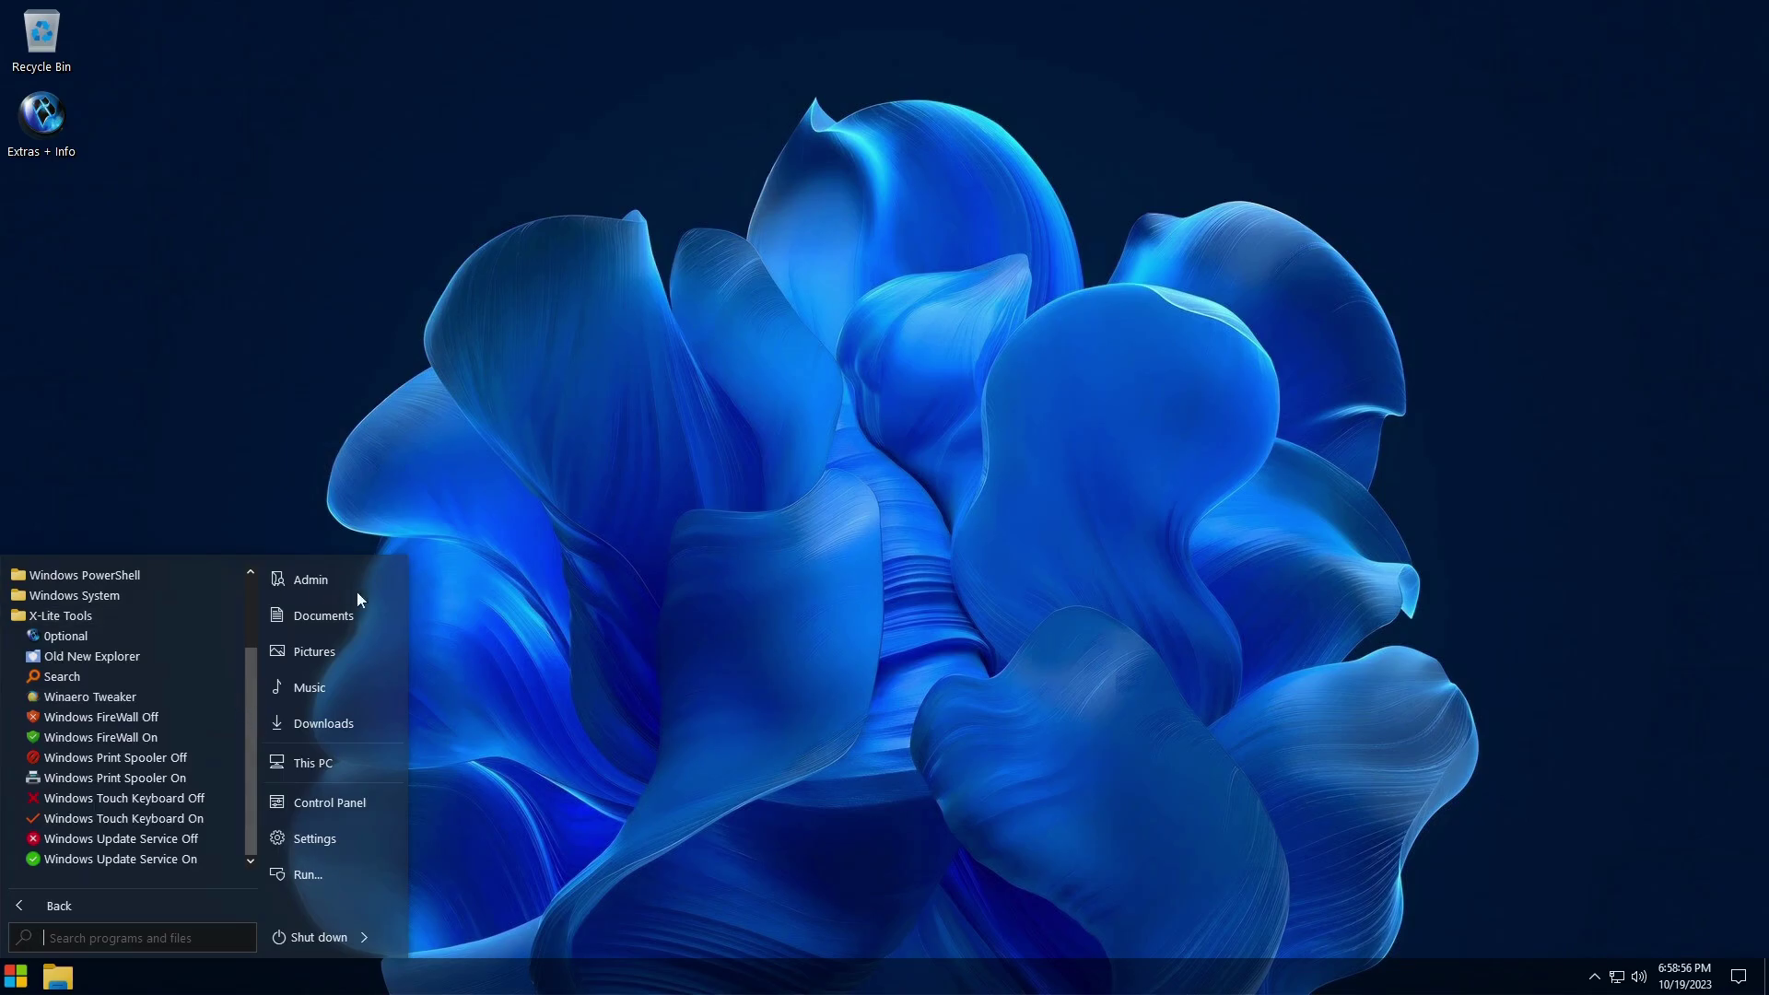
# Step: Check the Windows Update status under Update & Security in Settings and return to the Settings home page
pyautogui.click(312, 838)
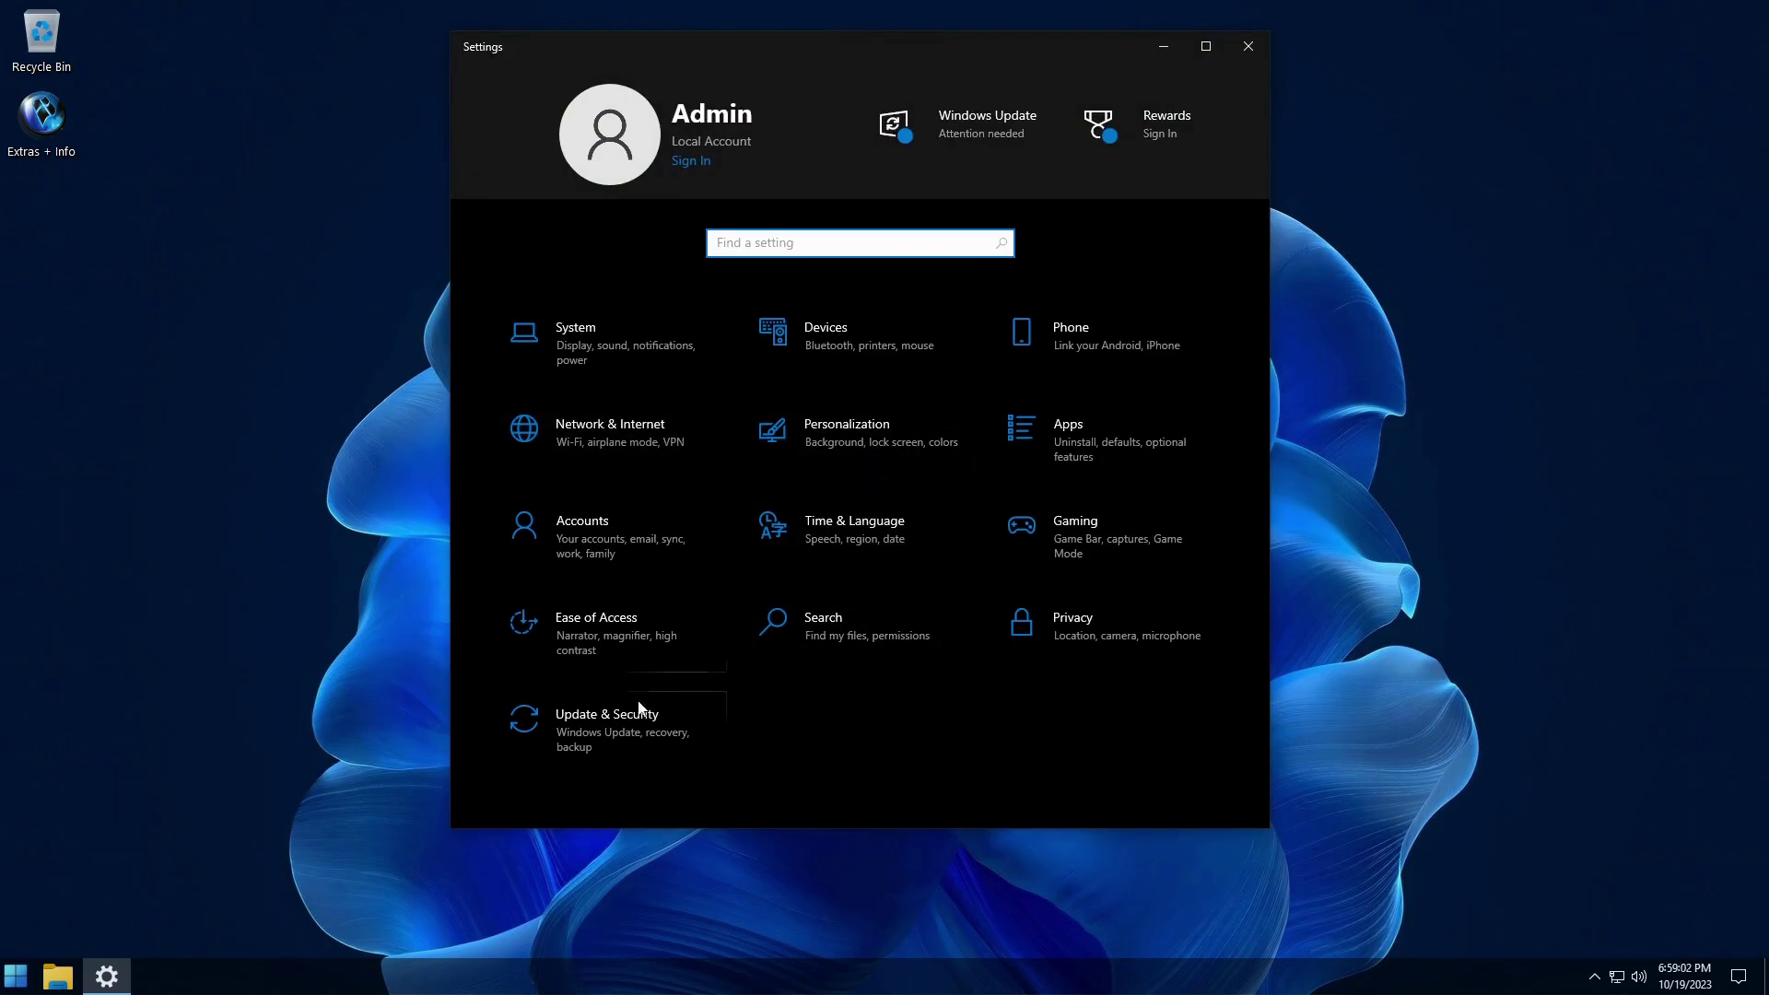
pyautogui.click(586, 715)
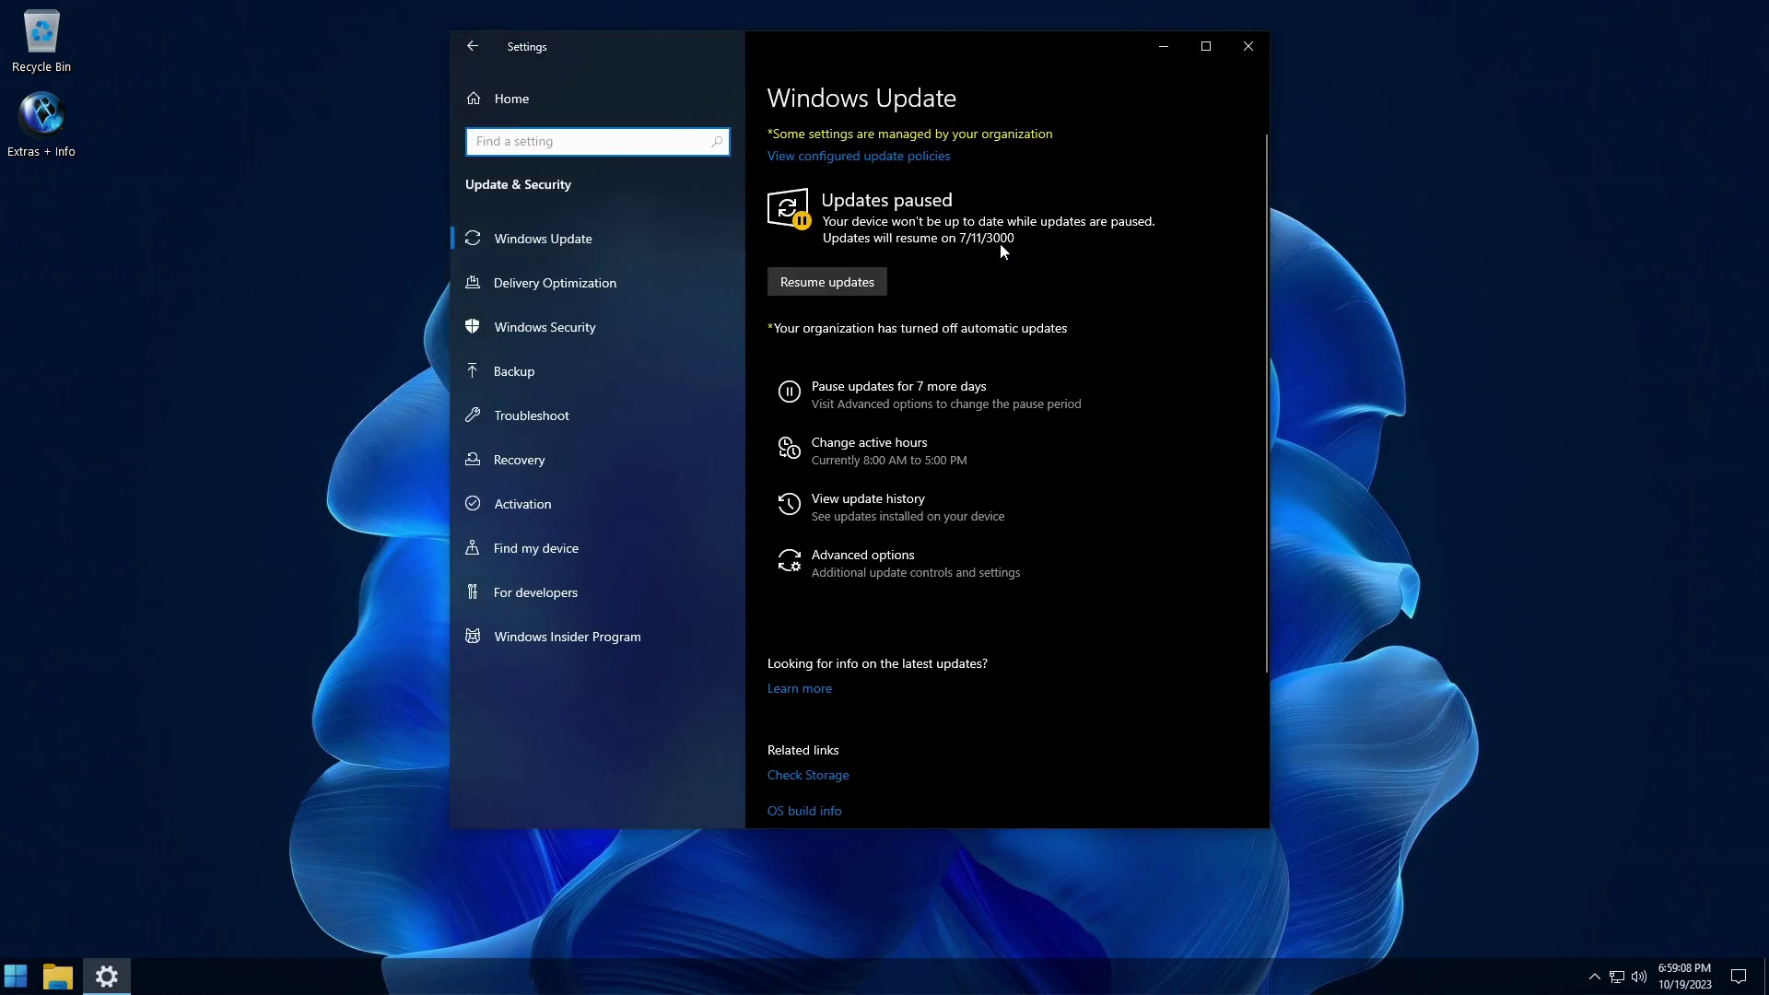
pyautogui.click(476, 105)
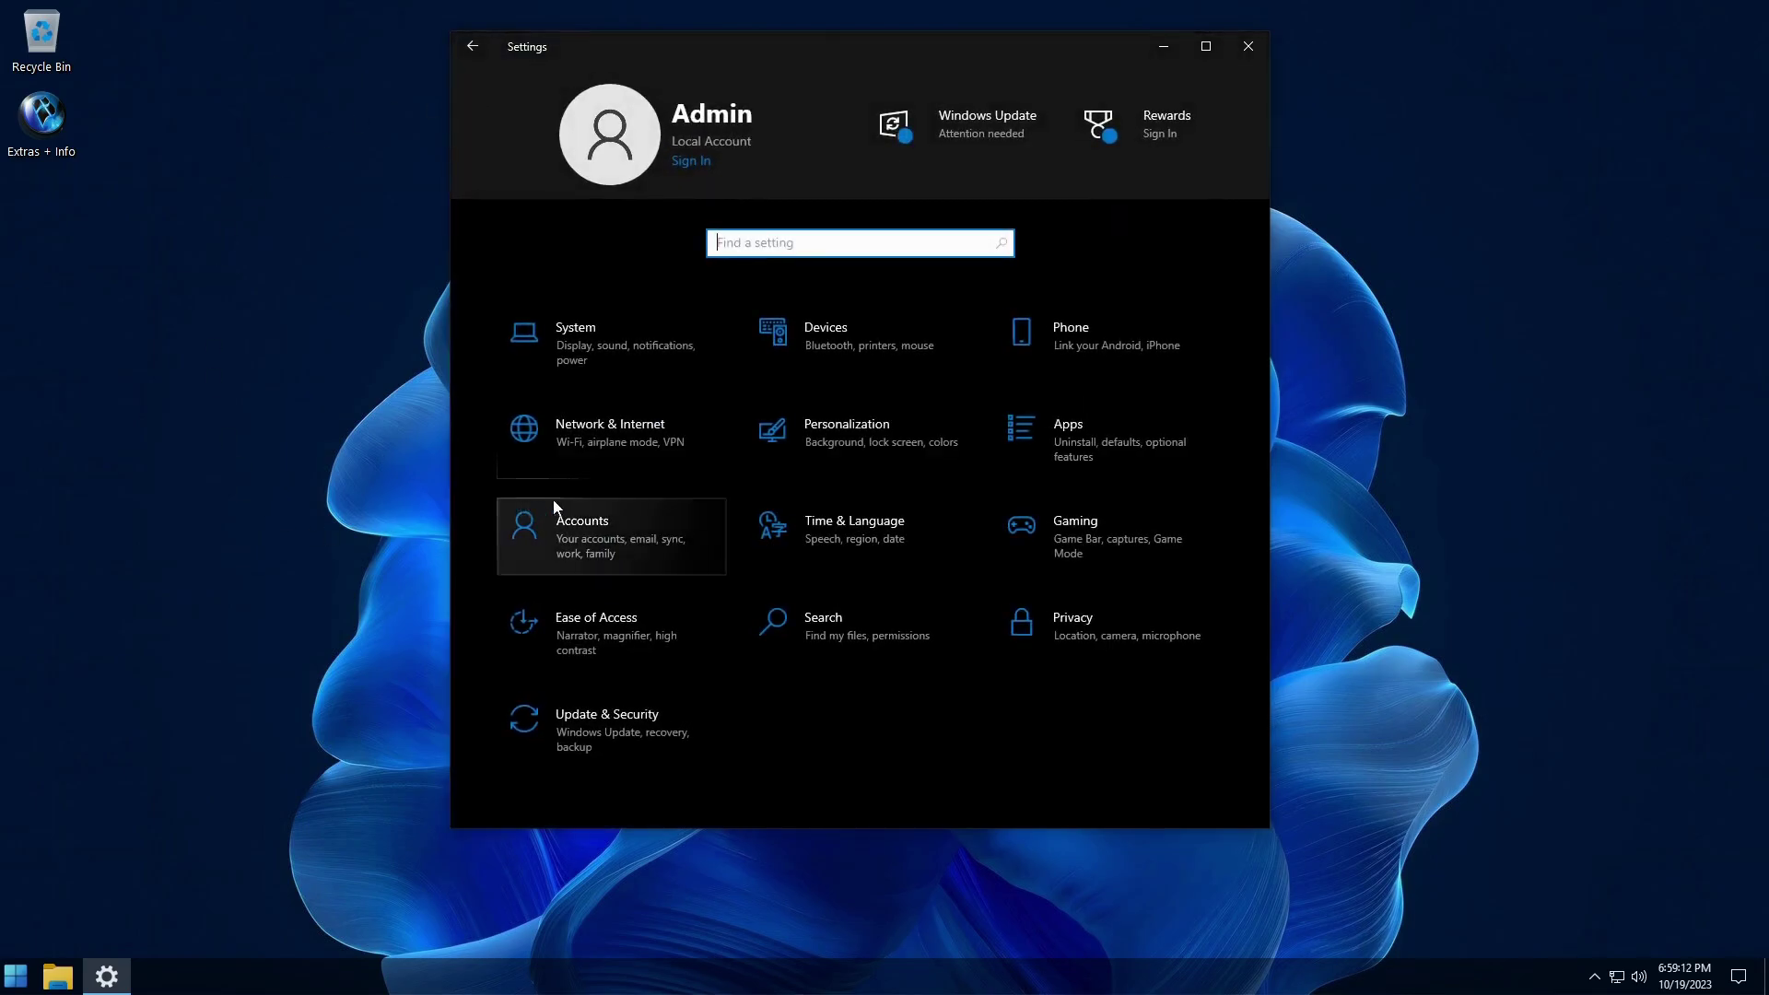
# Step: Open the Themes page in Personalization and move the window aside so the desktop background can be seen
pyautogui.click(855, 438)
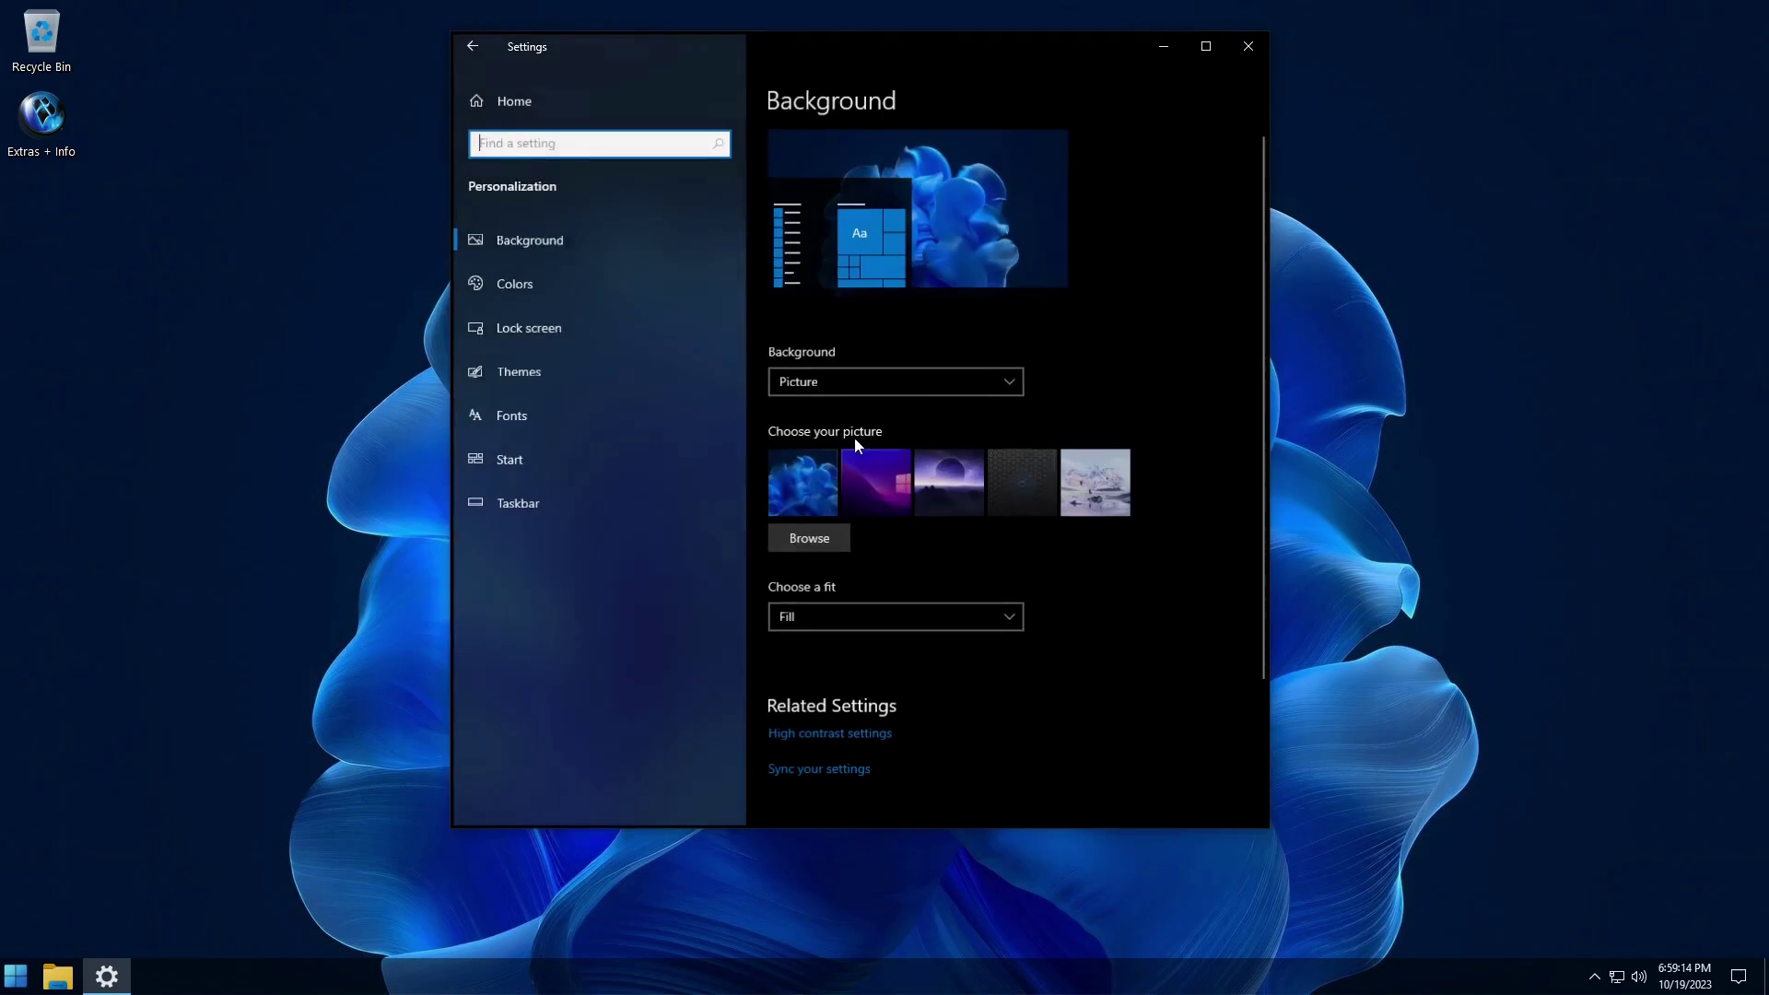
pyautogui.click(528, 372)
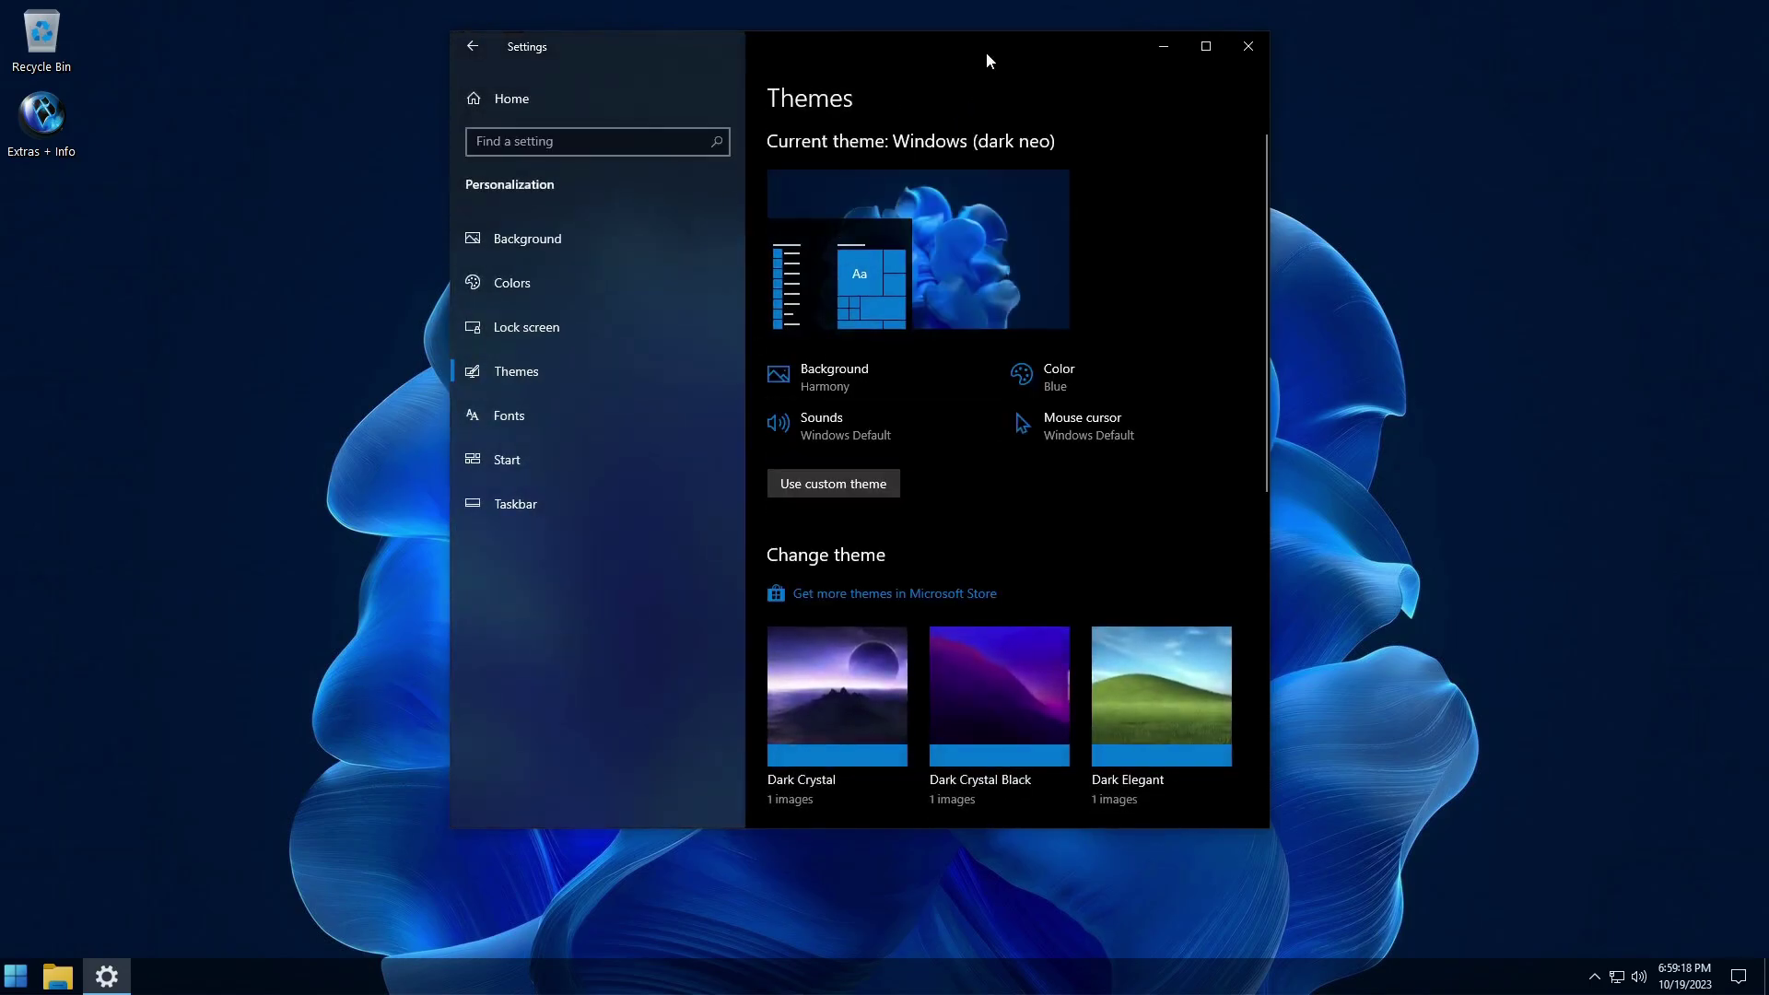
pyautogui.moveTo(985, 51); pyautogui.dragTo(1468, 27)
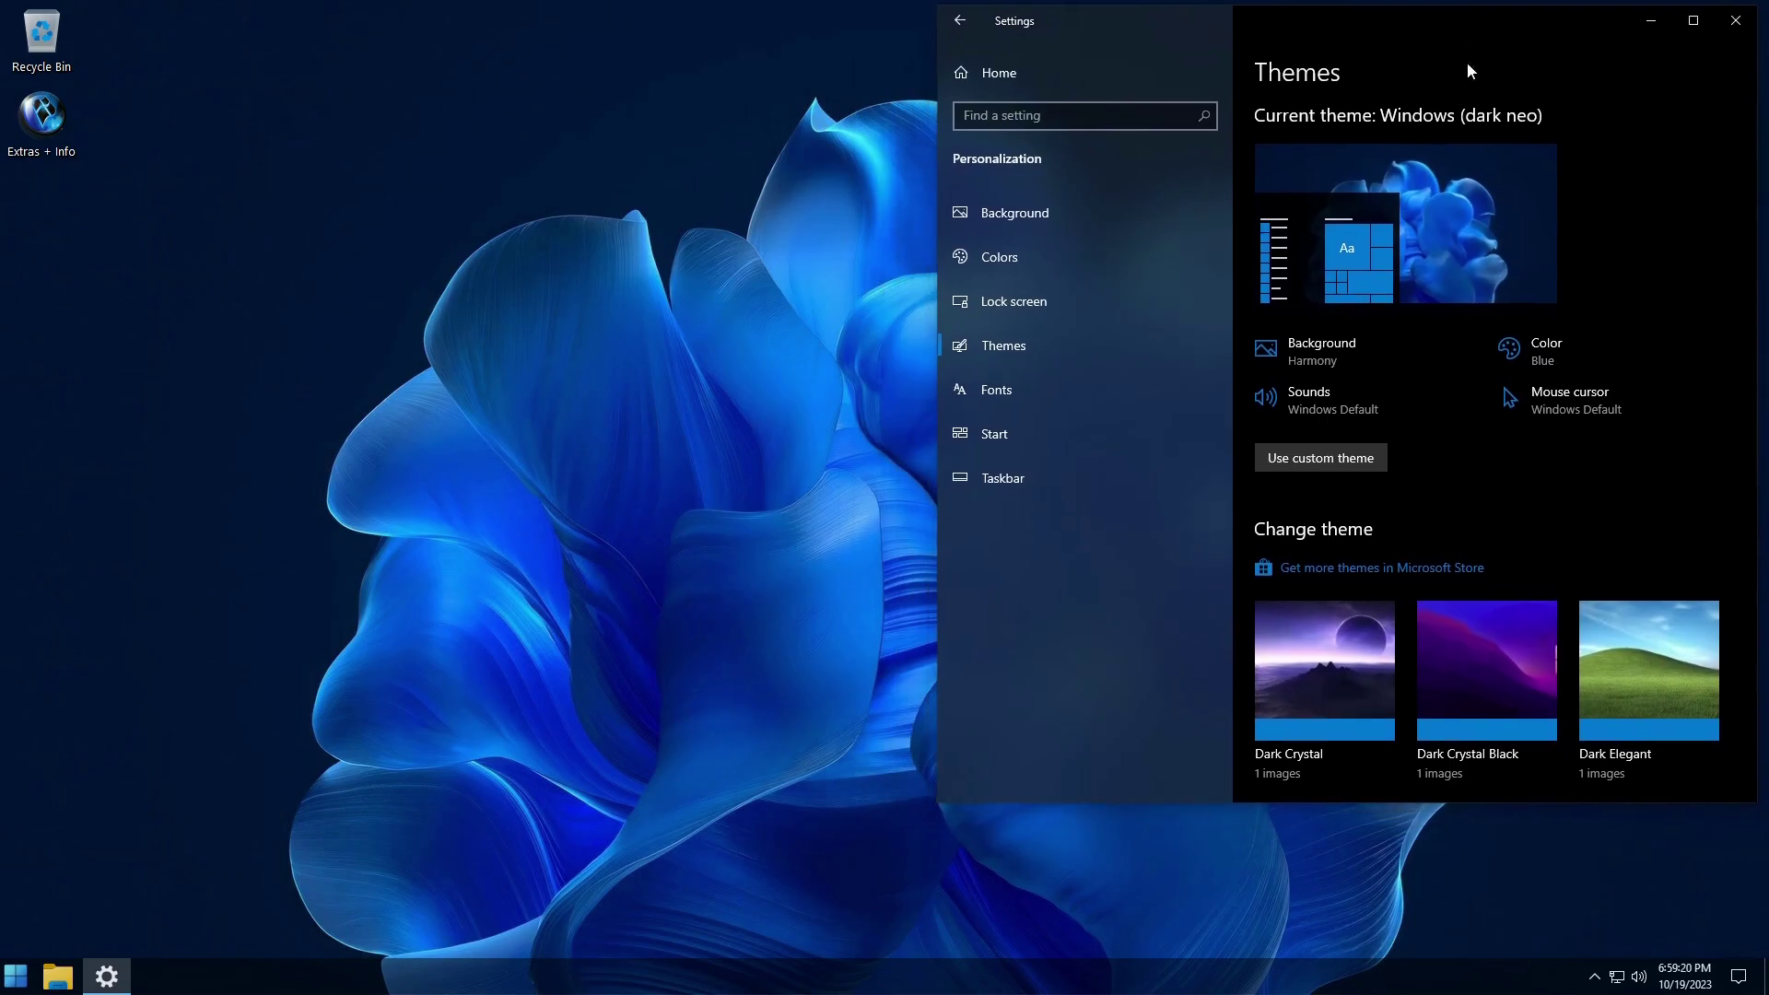
# Step: Try out the Dark Crystal, Dark Crystal Black and Dark Elegant themes and minimize Settings to view the desktop
pyautogui.click(1350, 650)
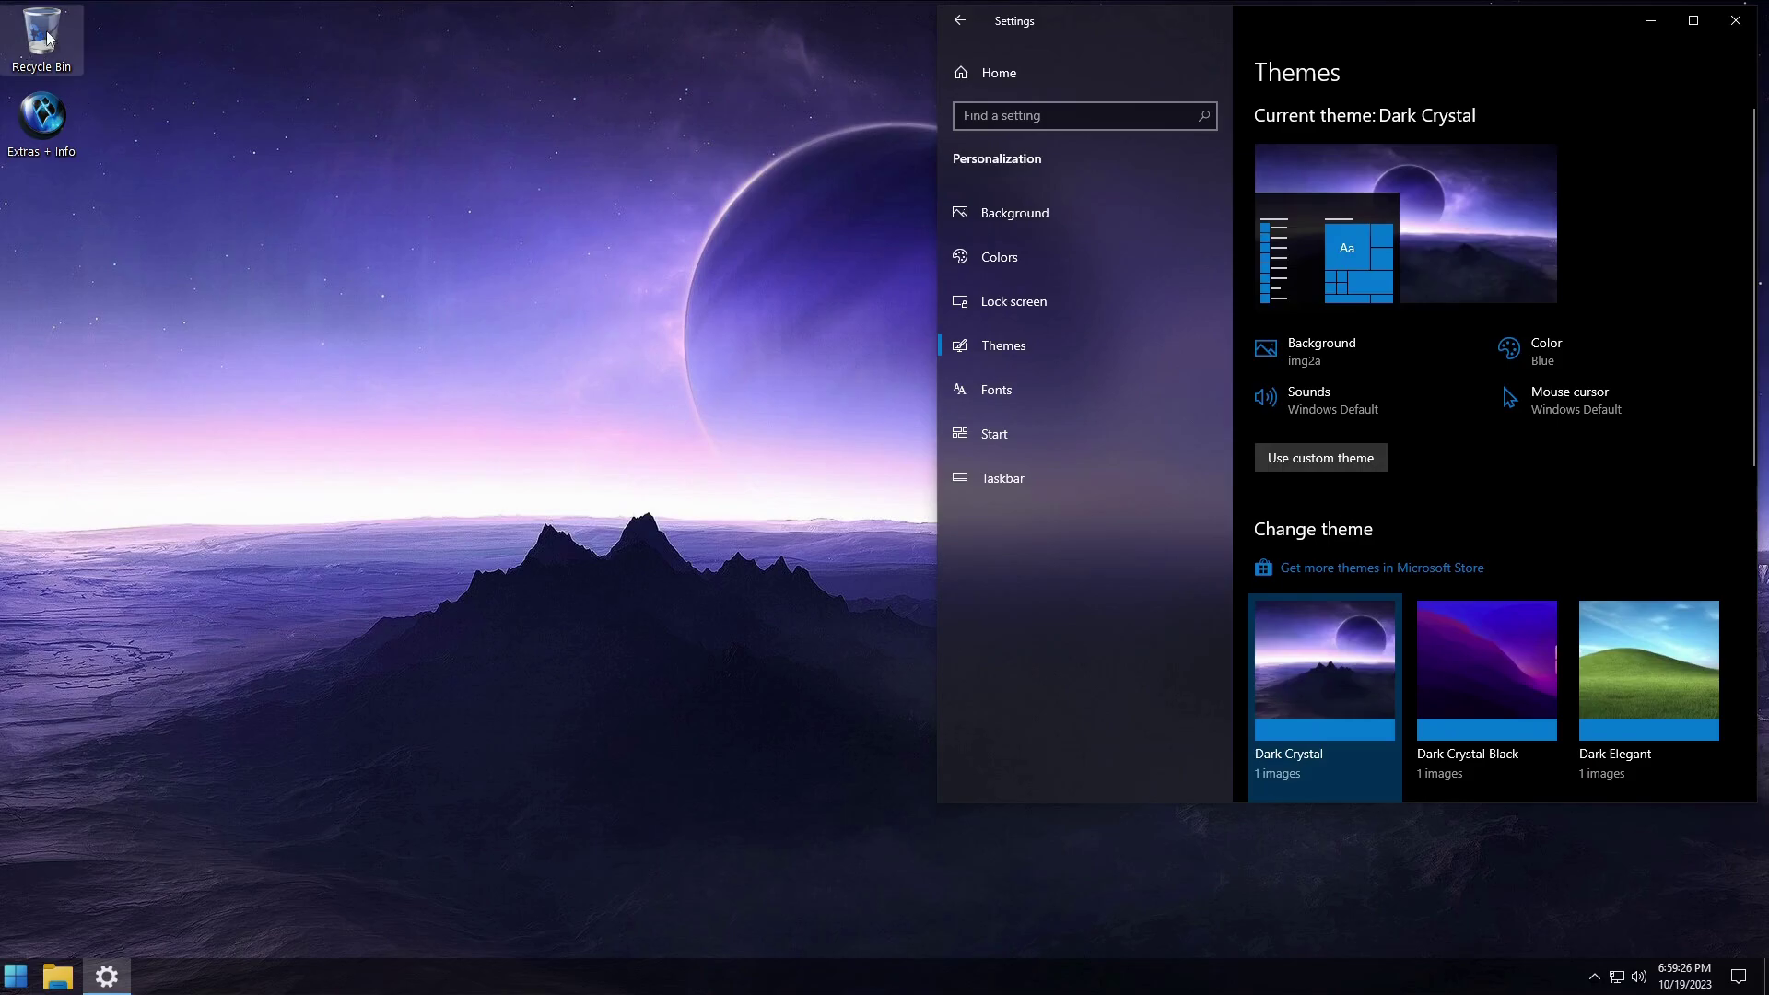
pyautogui.click(1491, 652)
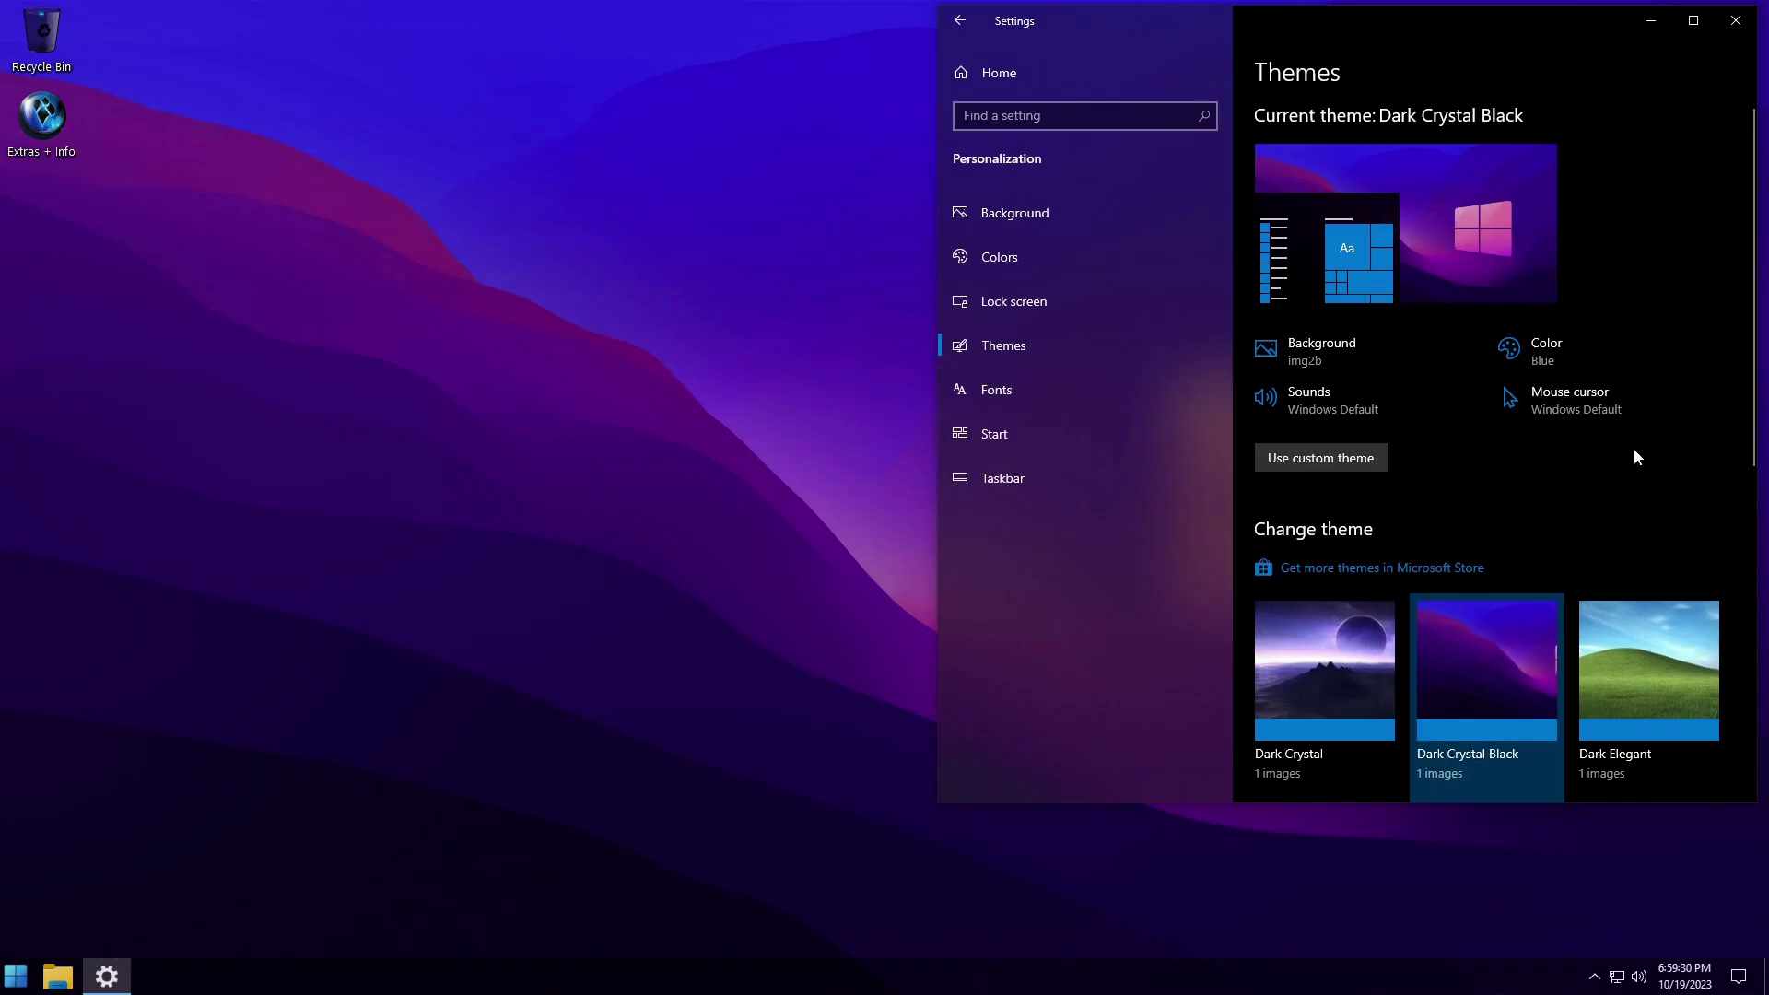
pyautogui.scroll(-1, 1634, 448)
pyautogui.click(1645, 554)
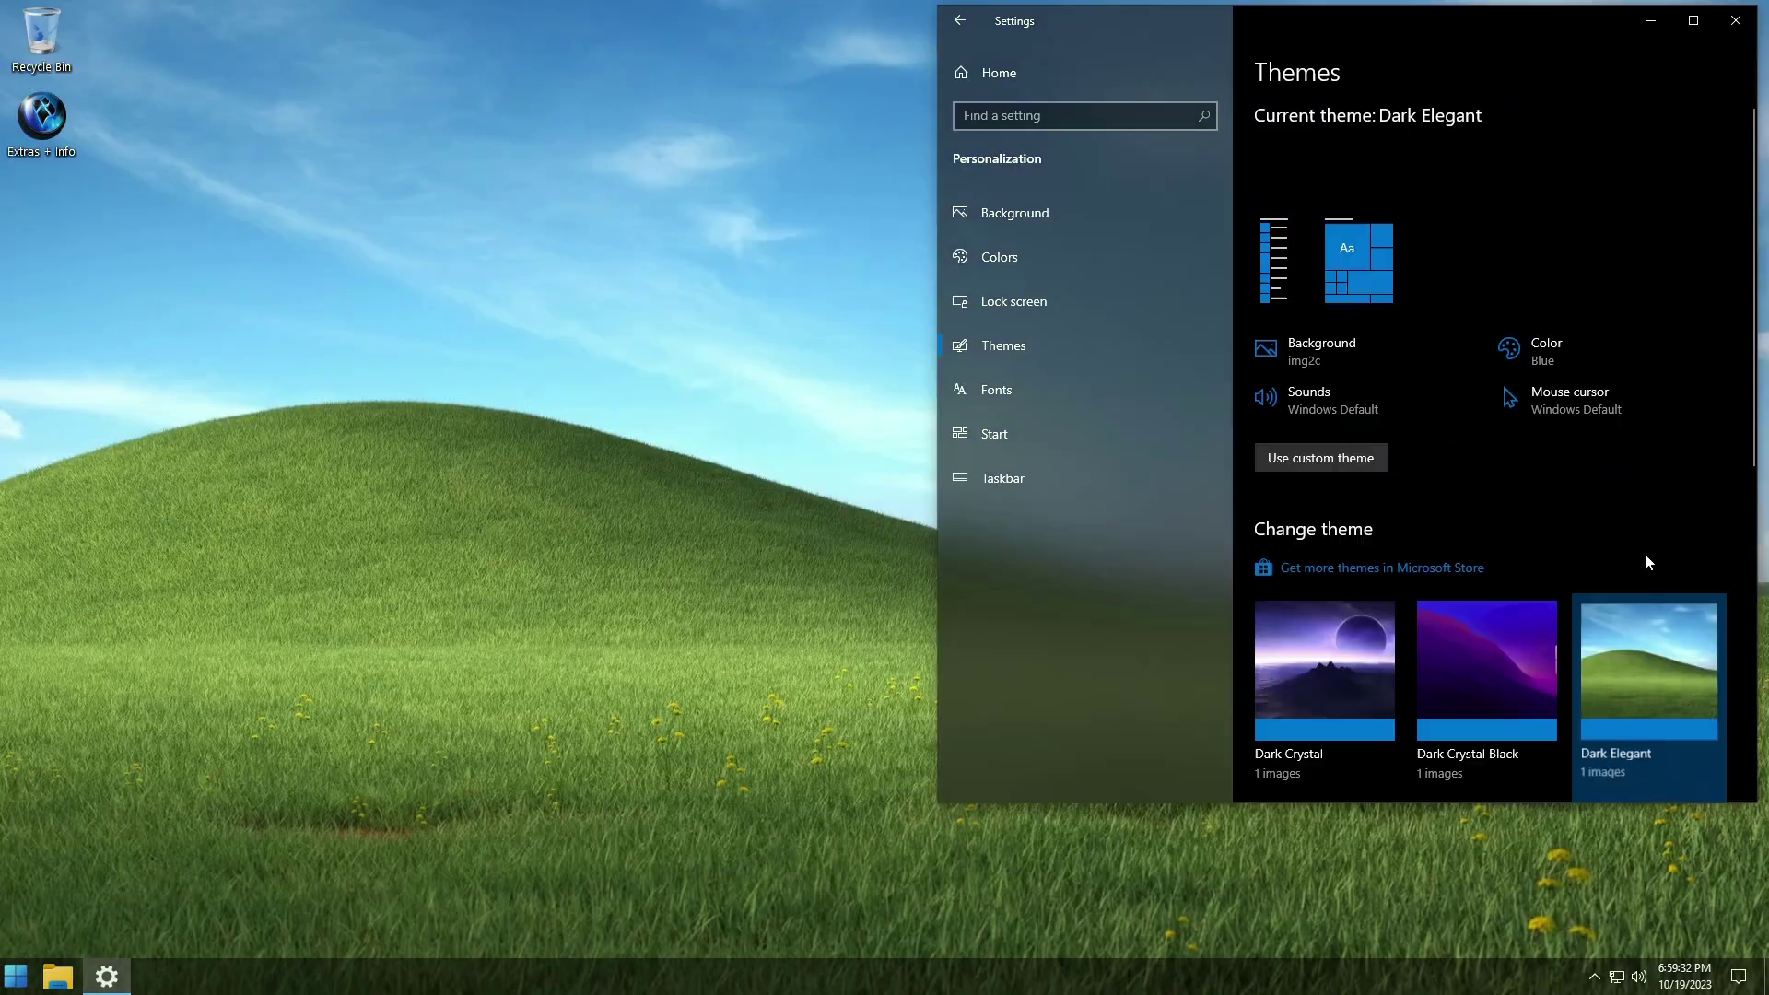
pyautogui.click(1650, 22)
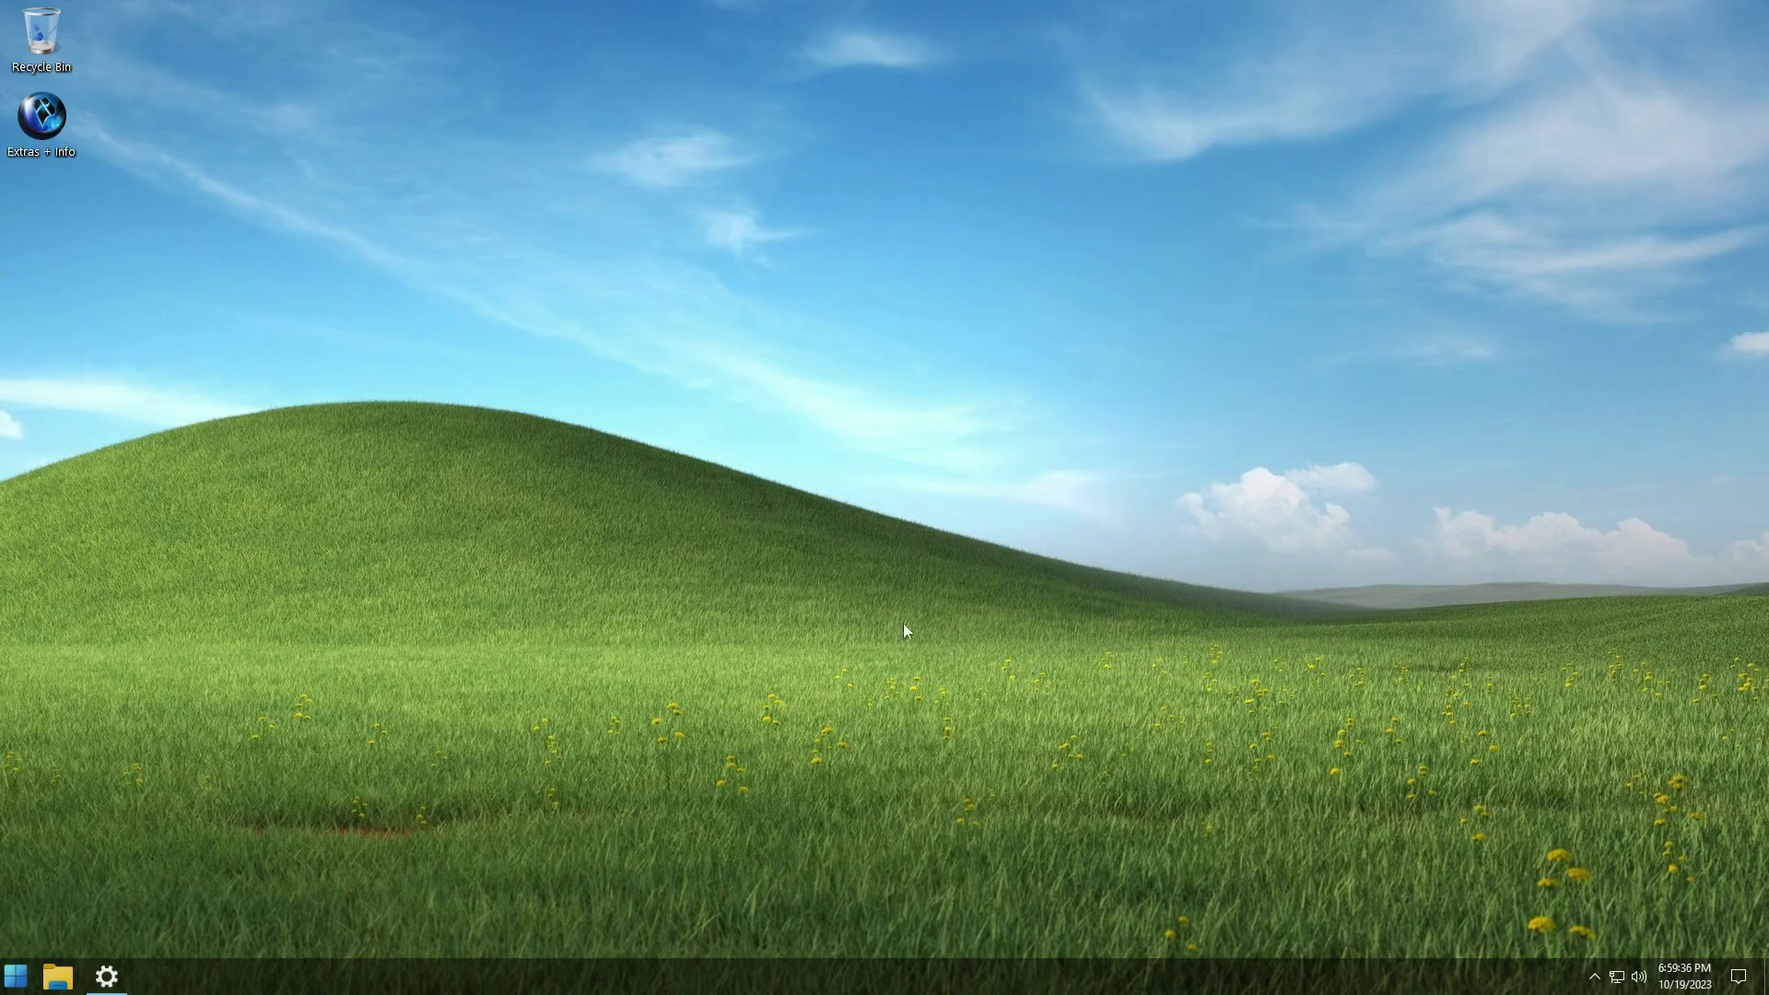
# Step: Restore Settings and try out the Dark Elegant Black theme on the full desktop, followed by Windows (dark neo)
pyautogui.click(107, 977)
pyautogui.scroll(-1, 1531, 404)
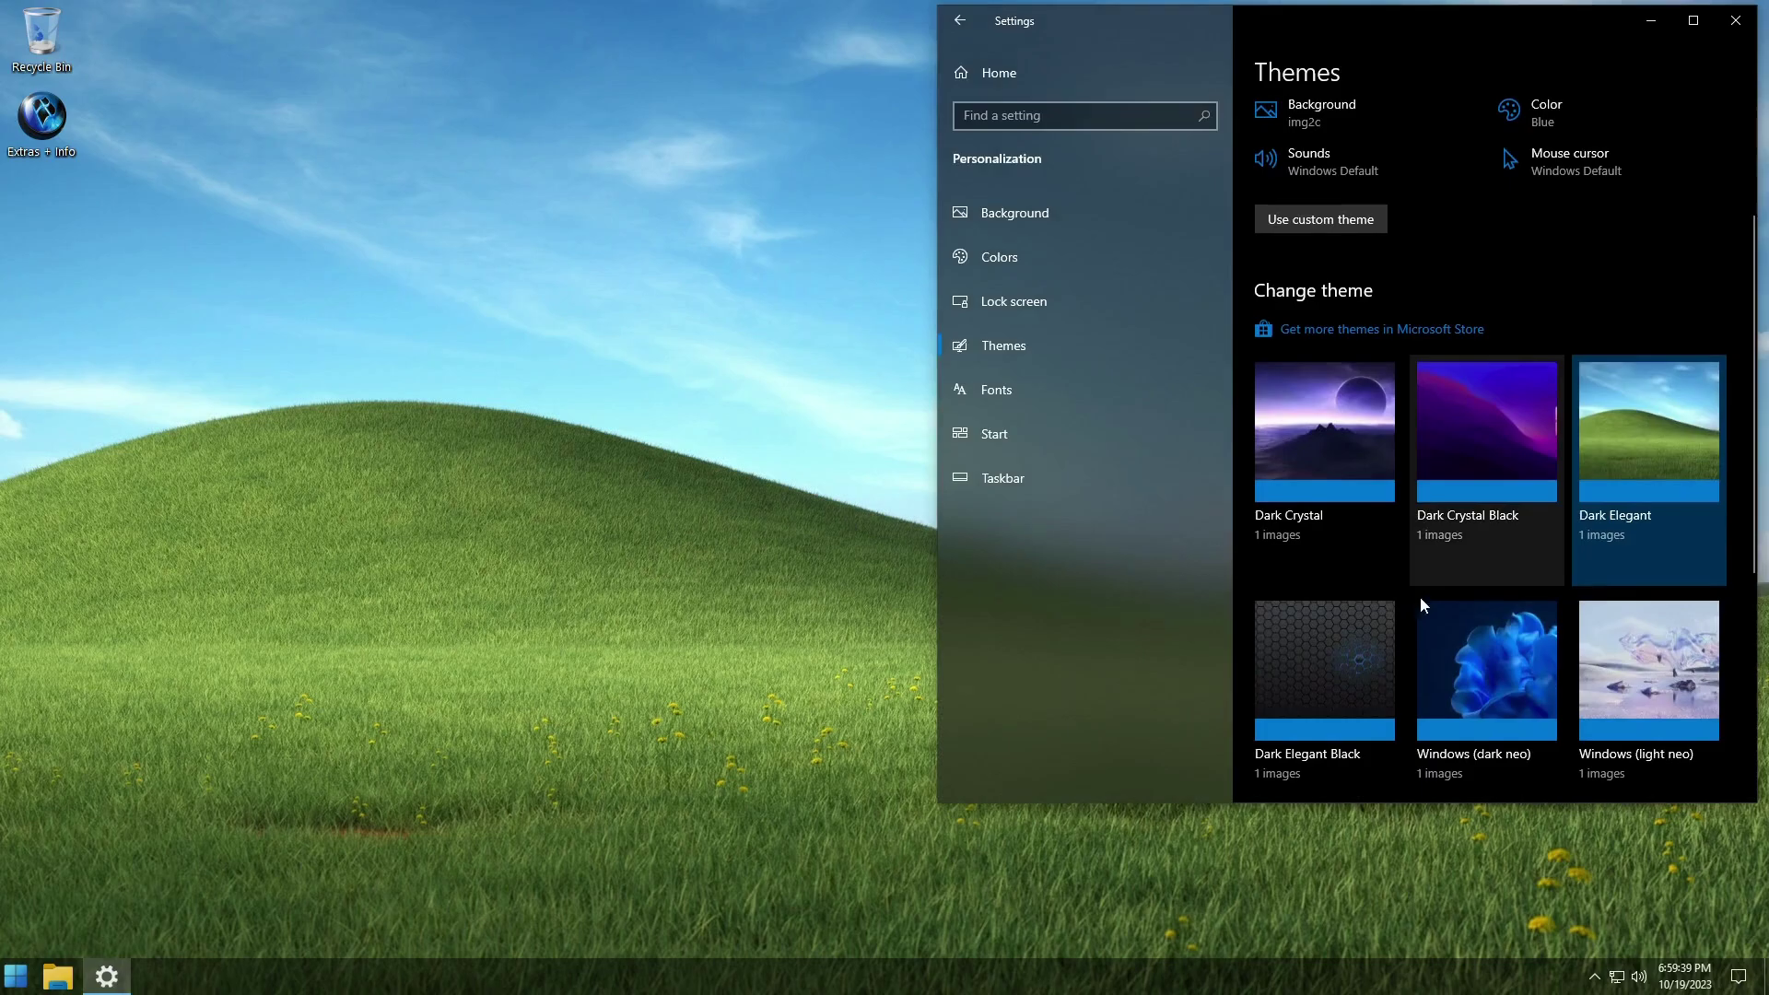
pyautogui.click(1357, 649)
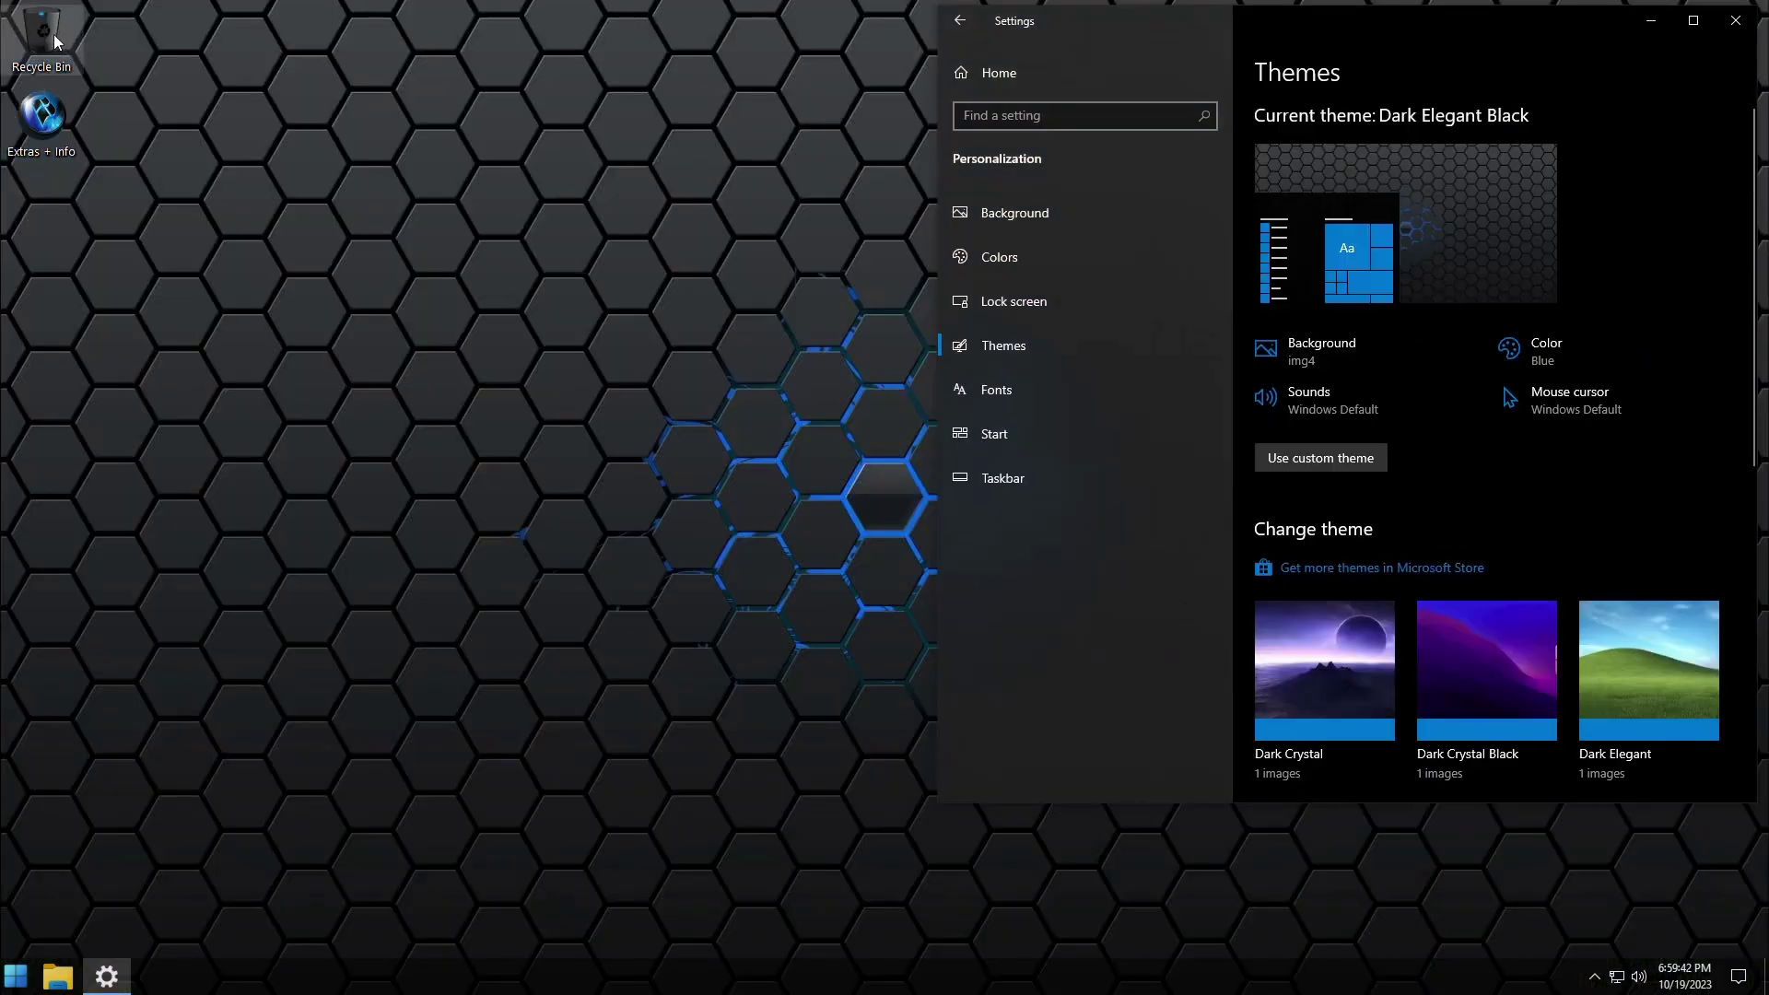
pyautogui.scroll(-4, 1573, 390)
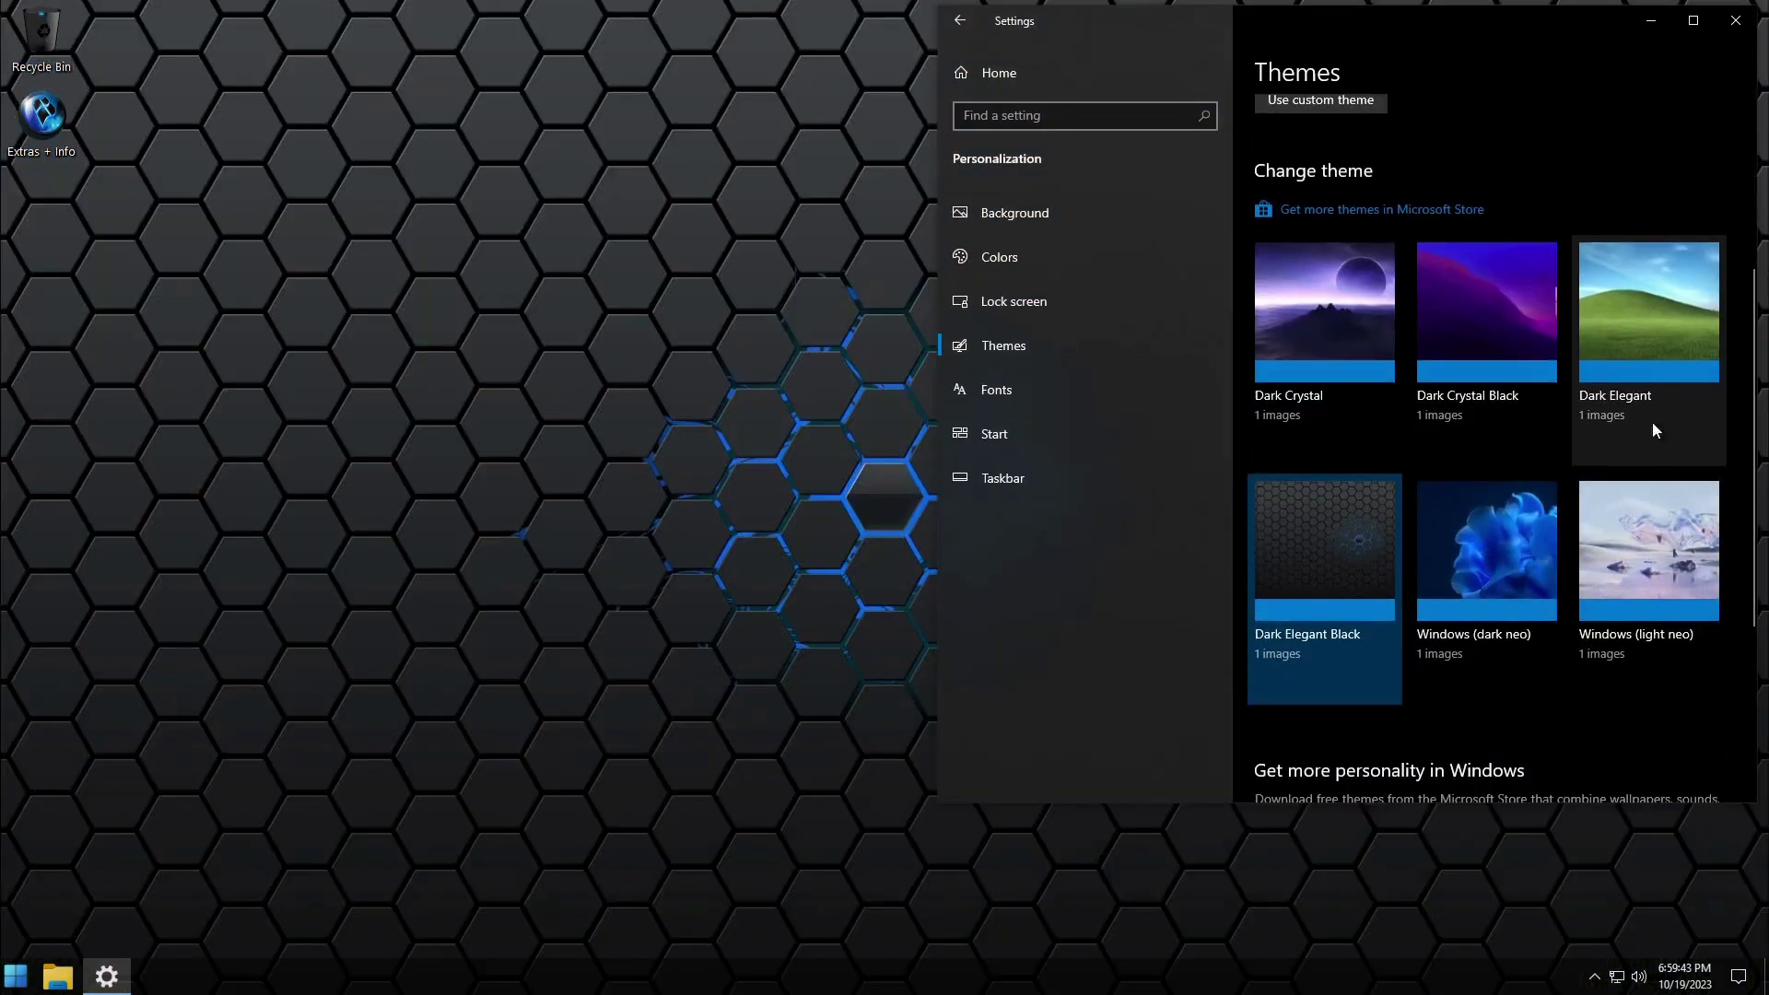
pyautogui.click(1651, 20)
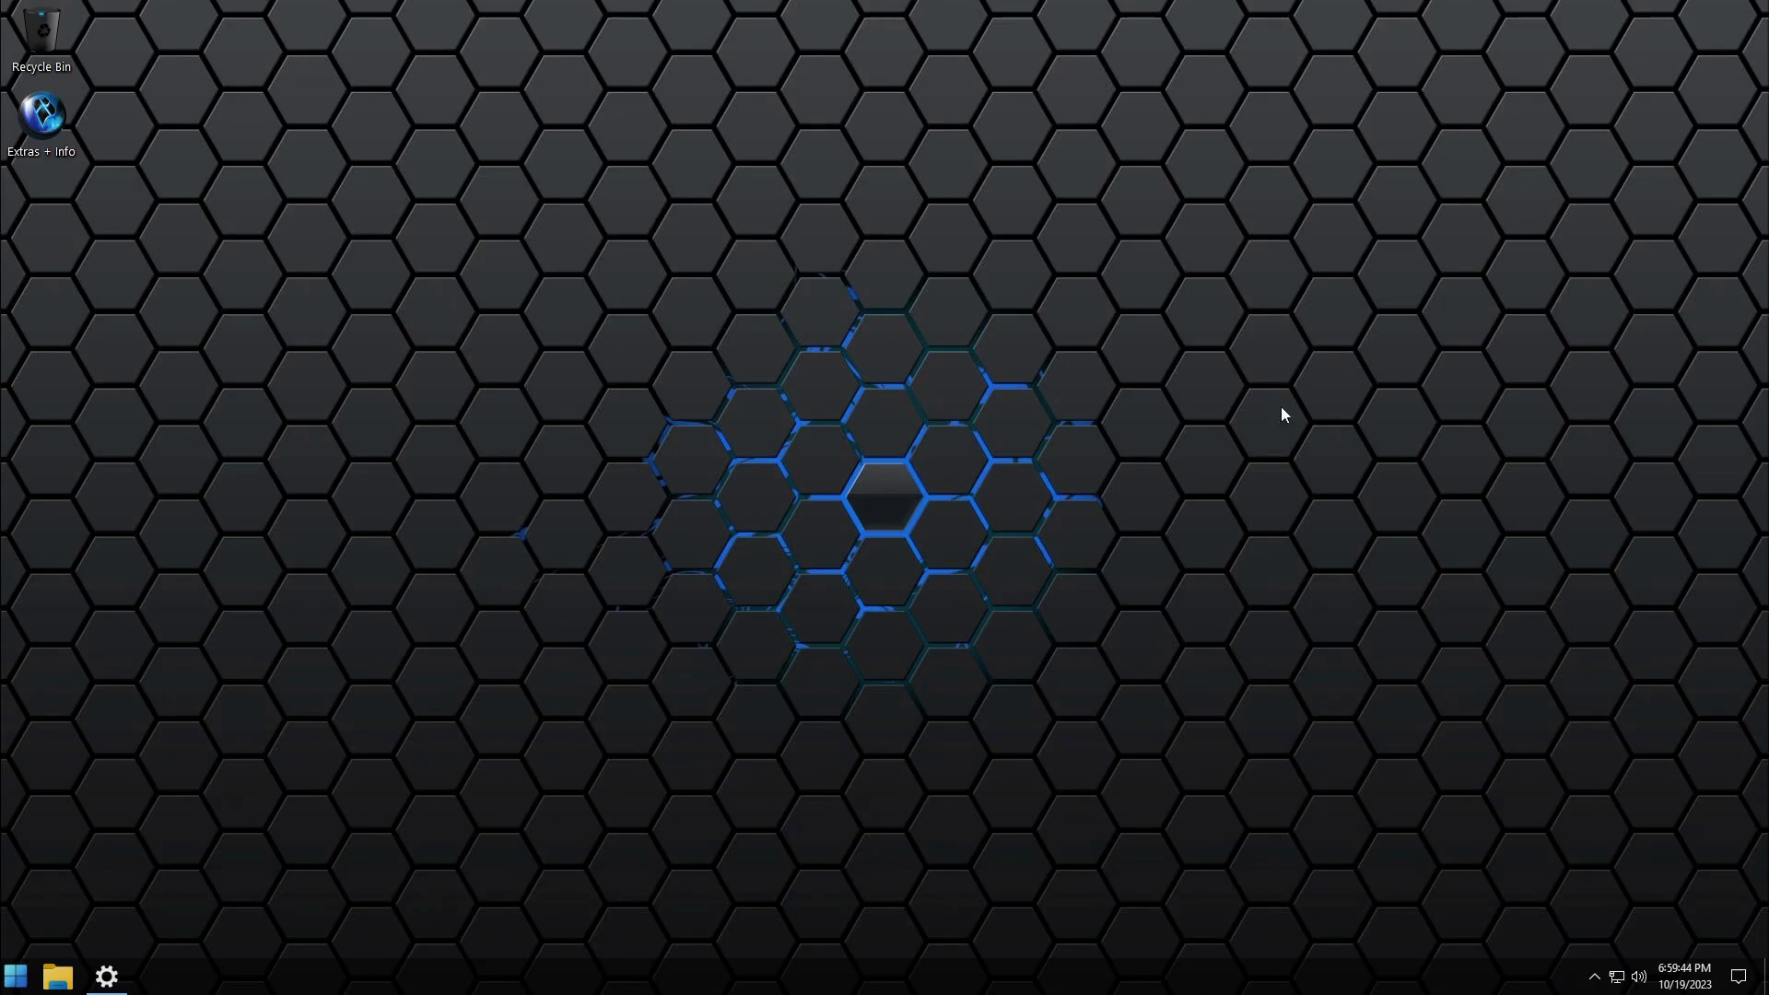
pyautogui.click(107, 977)
pyautogui.click(1518, 532)
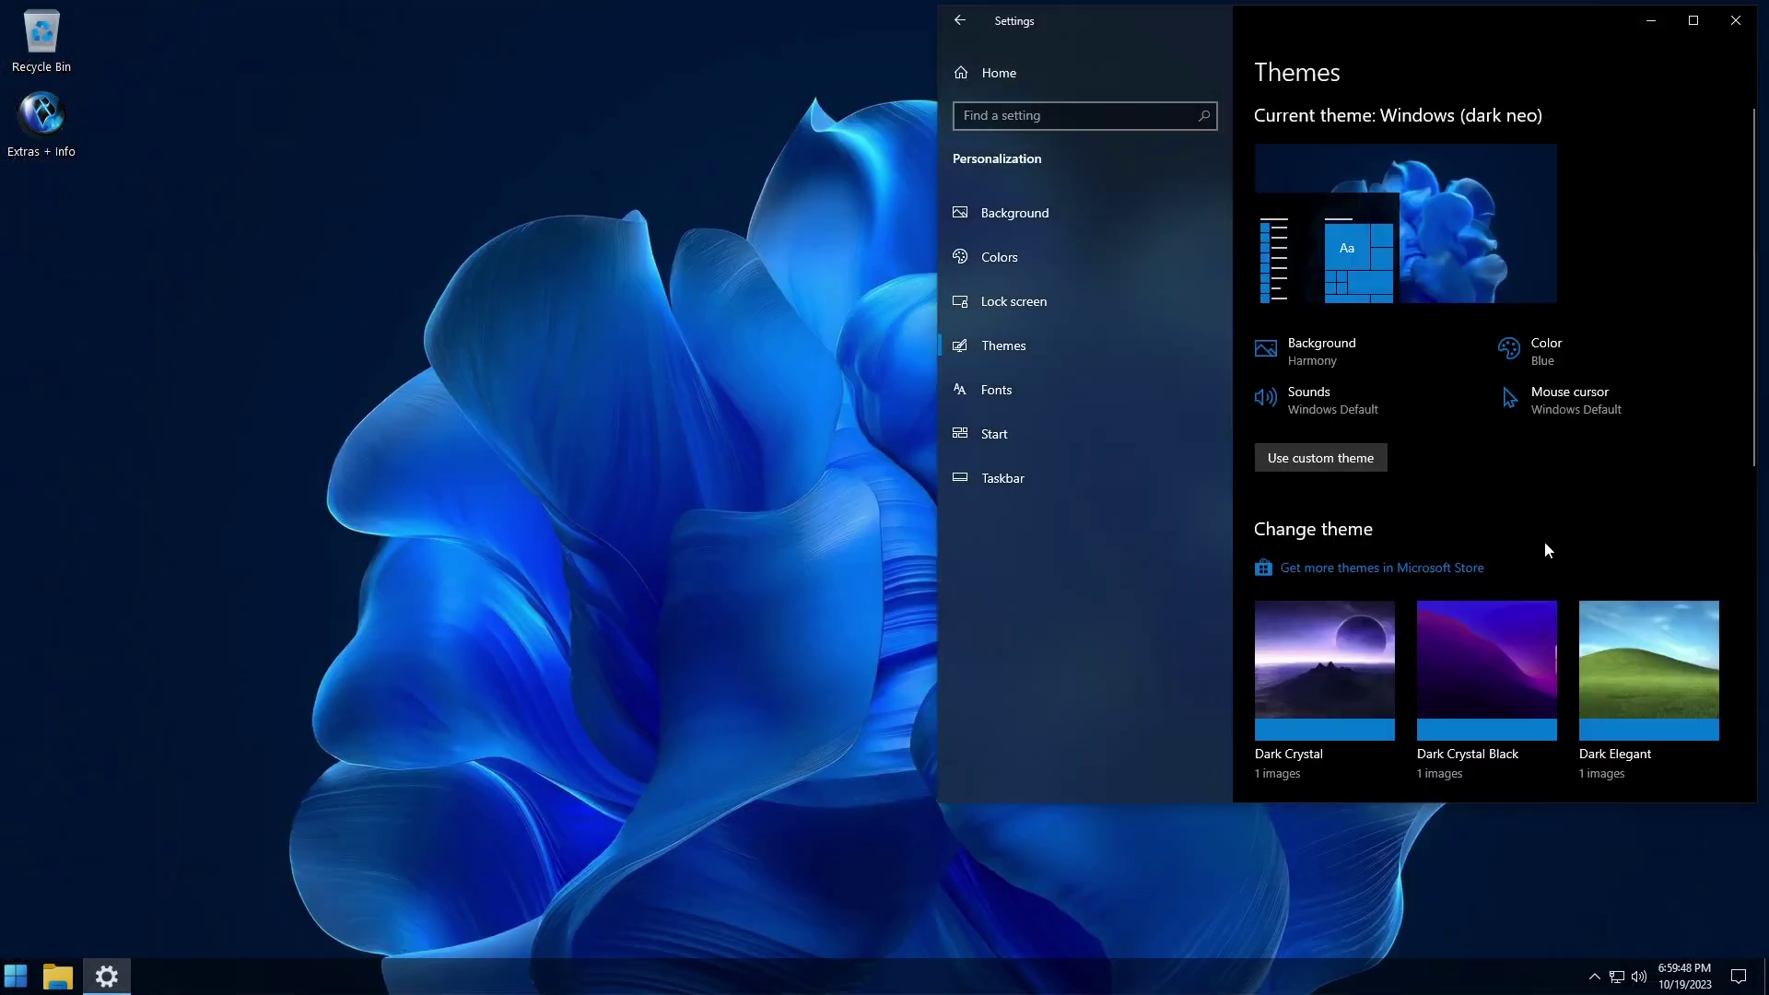
# Step: Apply the Windows (light neo) theme and minimize Settings to show the desktop
pyautogui.scroll(-3, 1589, 582)
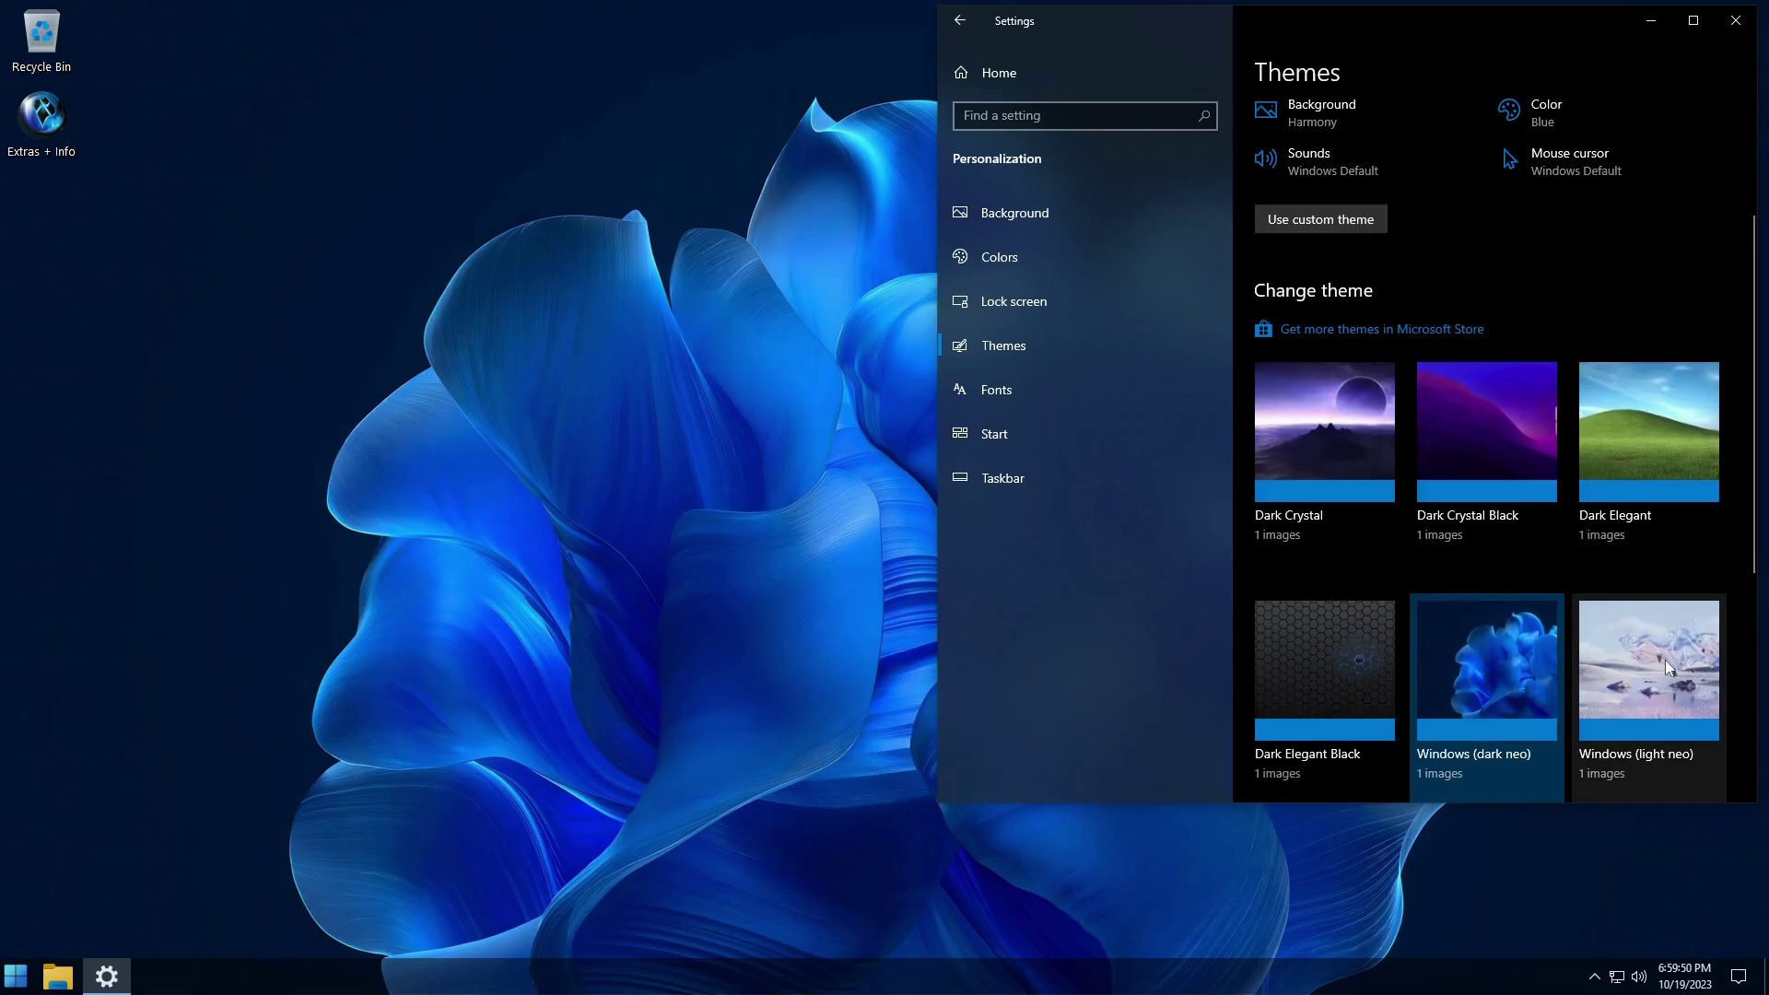
pyautogui.click(1666, 659)
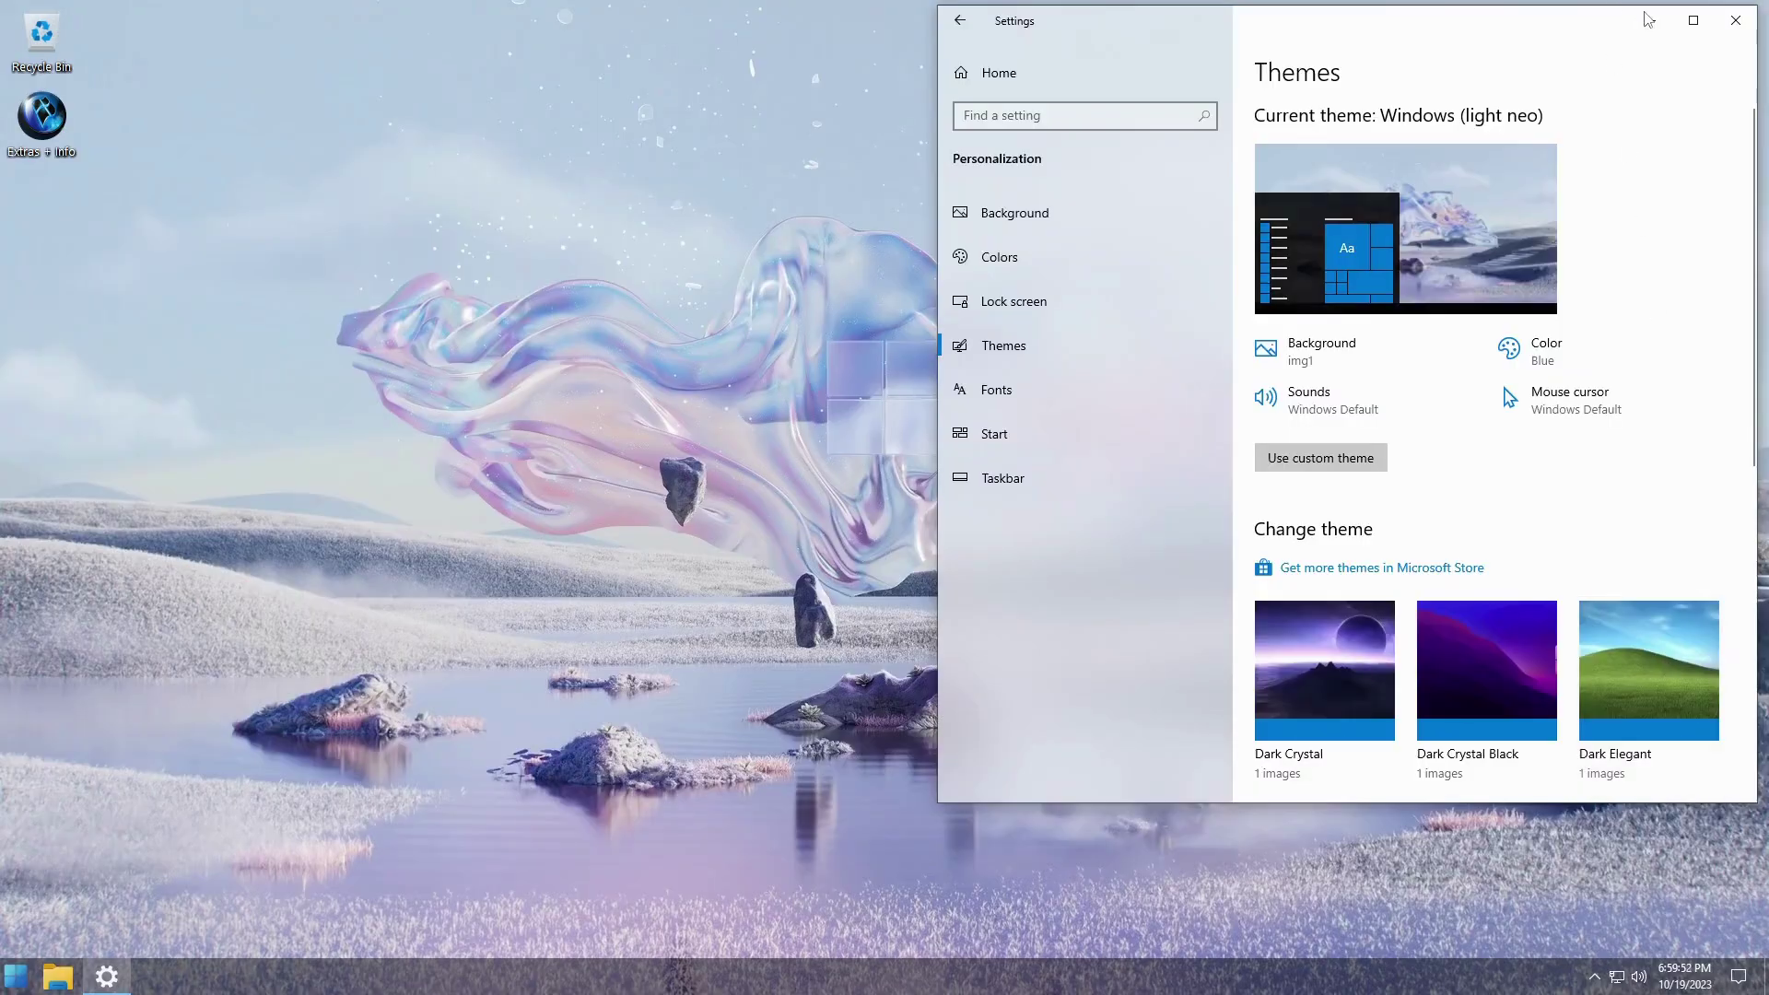
pyautogui.click(1648, 20)
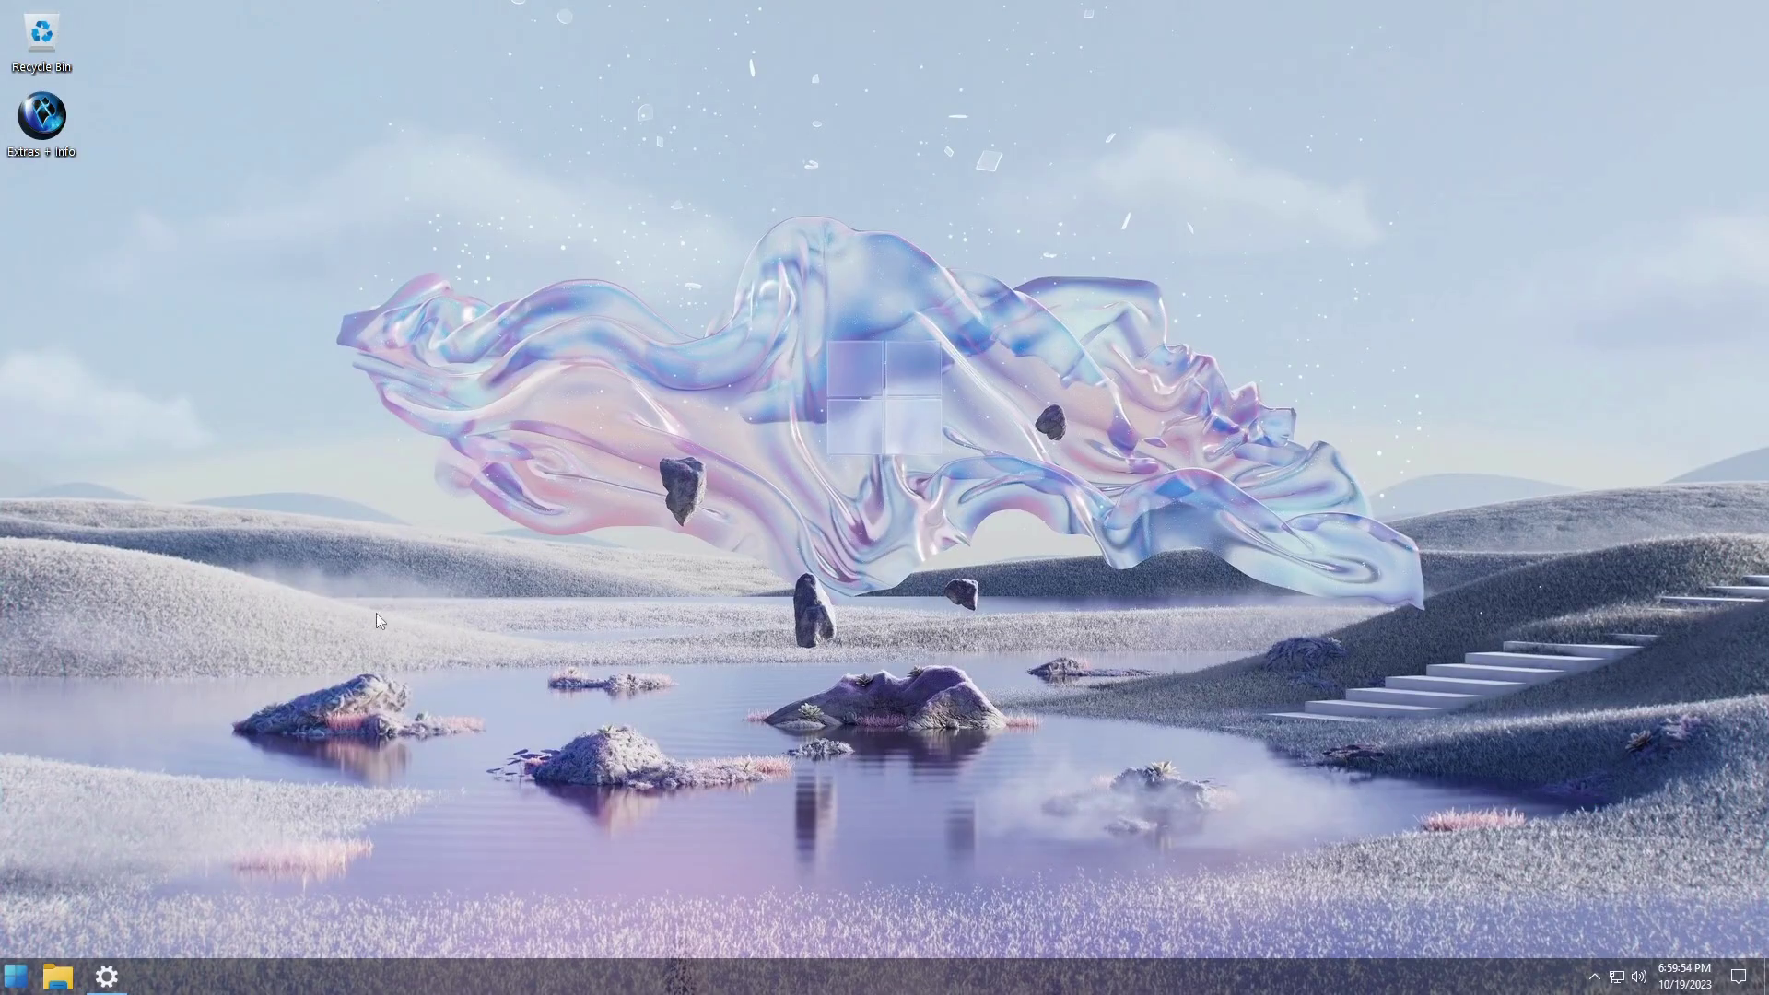
# Step: Open File Explorer on This PC and check how the Start menu looks with the light theme
pyautogui.click(57, 977)
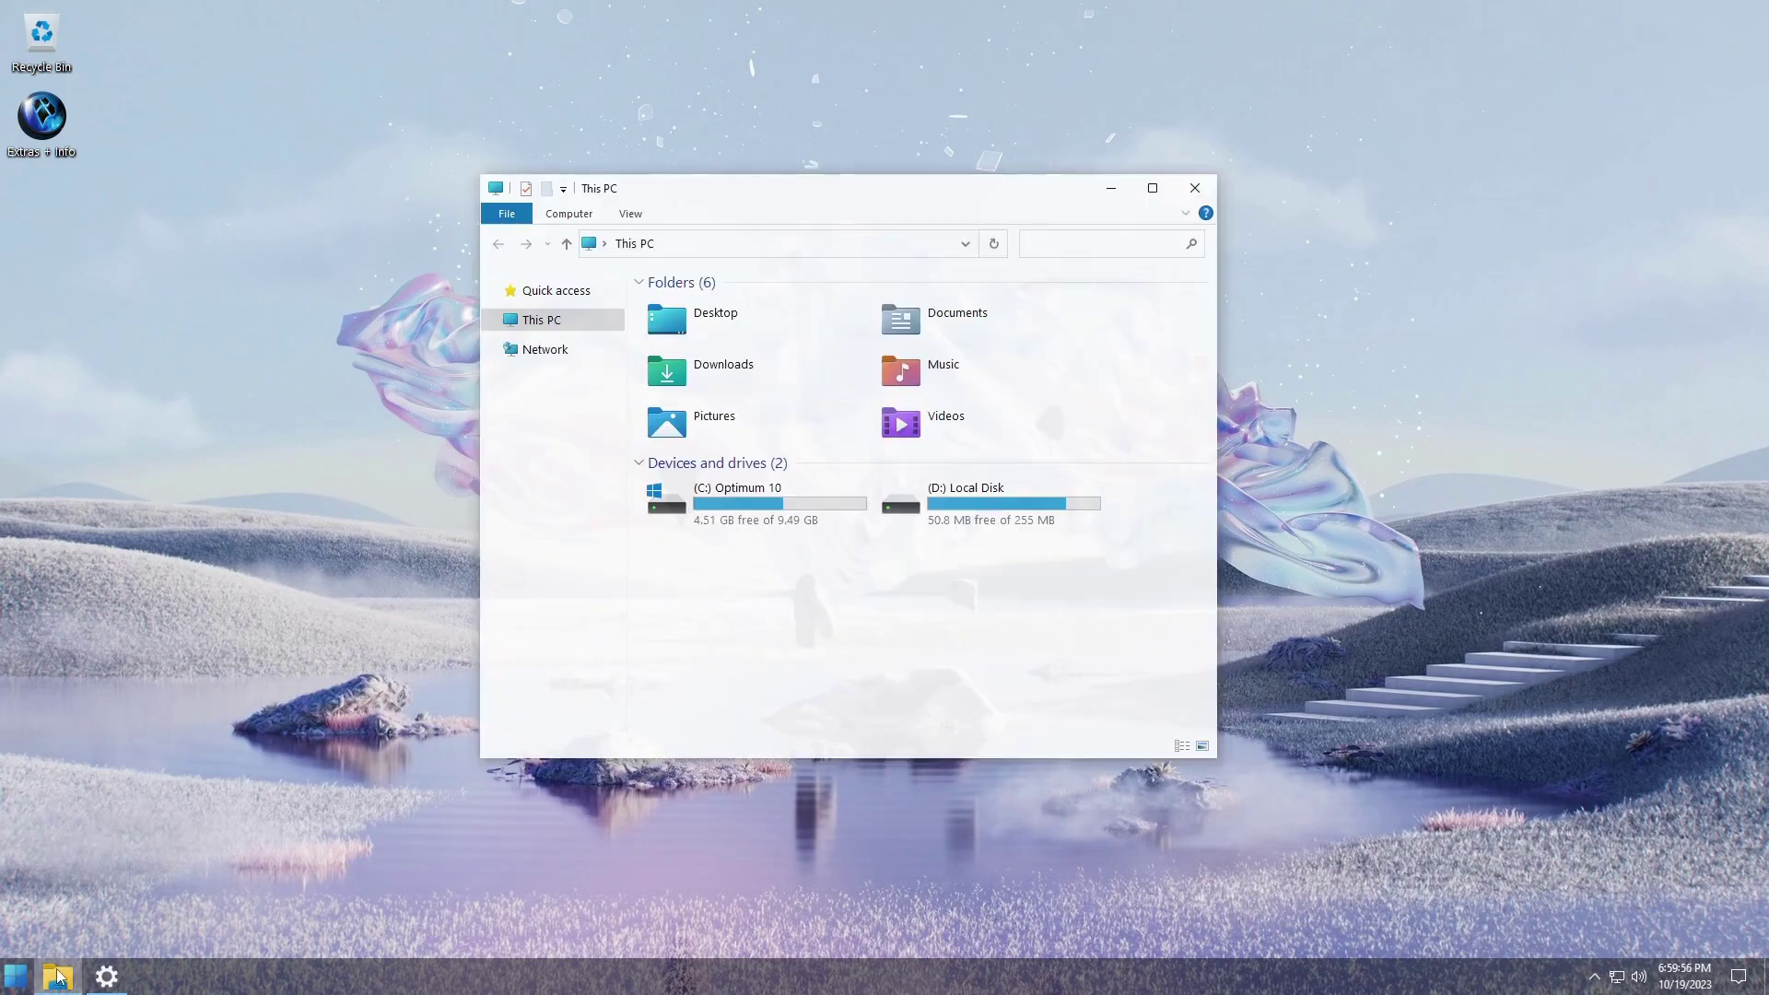
pyautogui.click(16, 975)
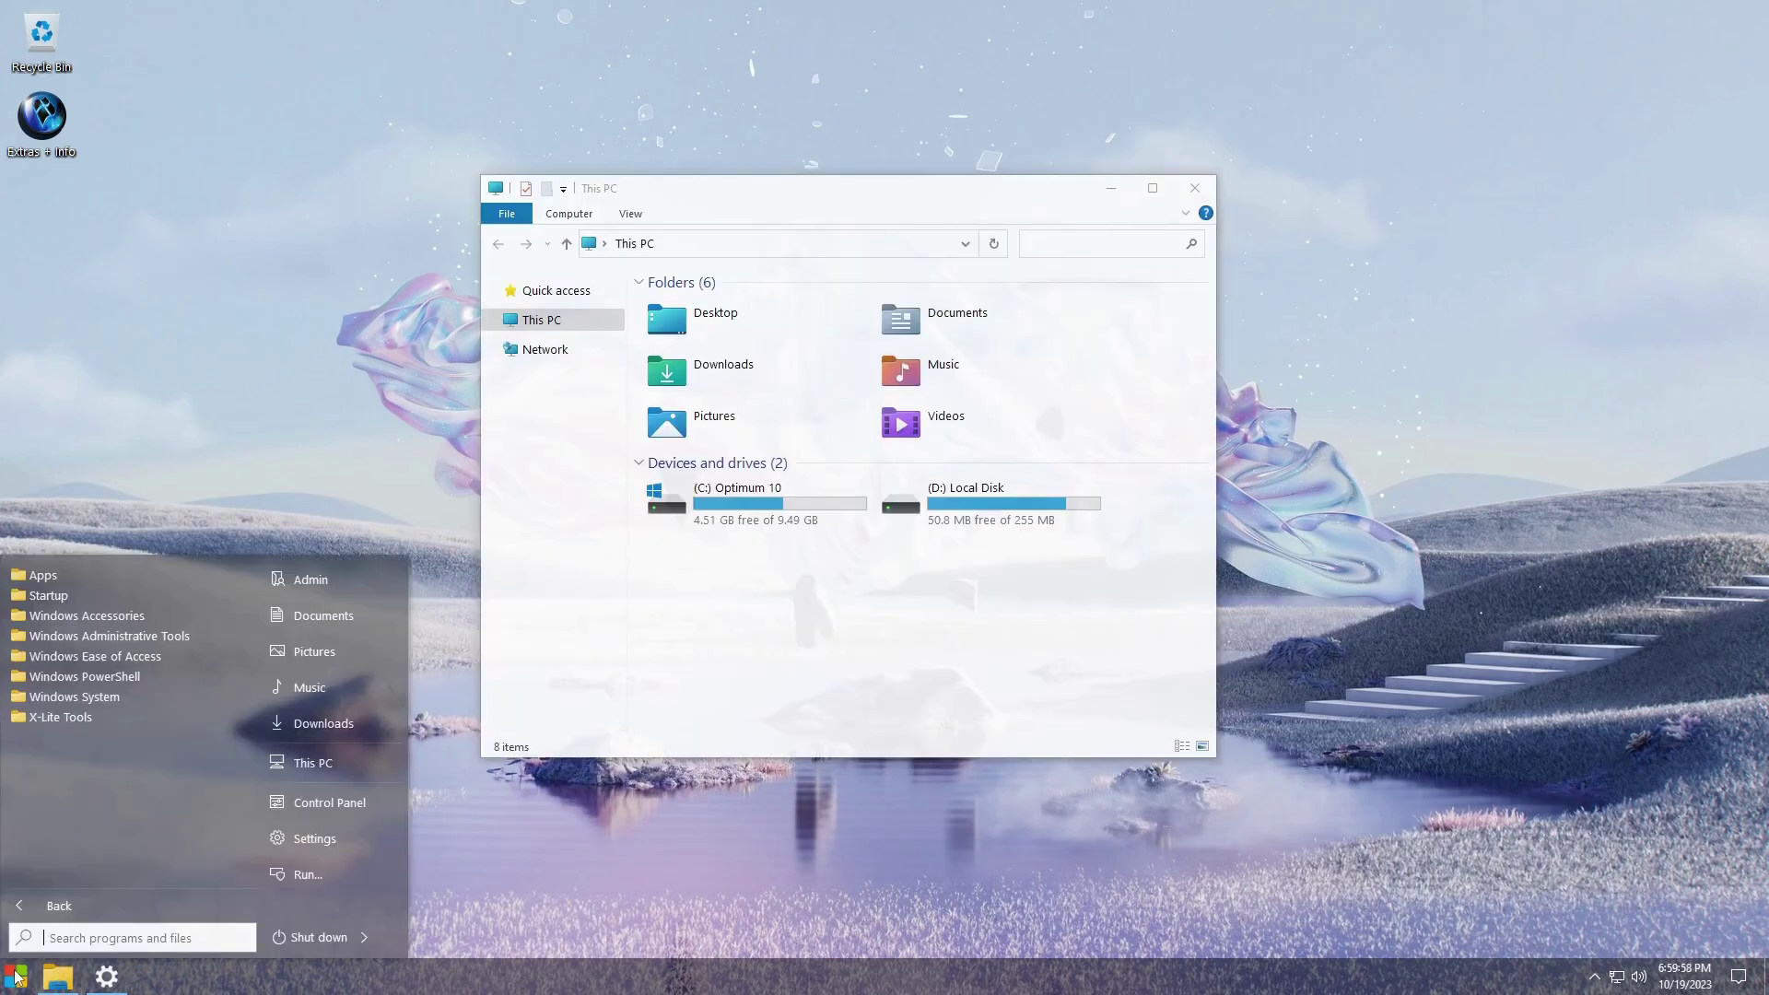
pyautogui.click(16, 975)
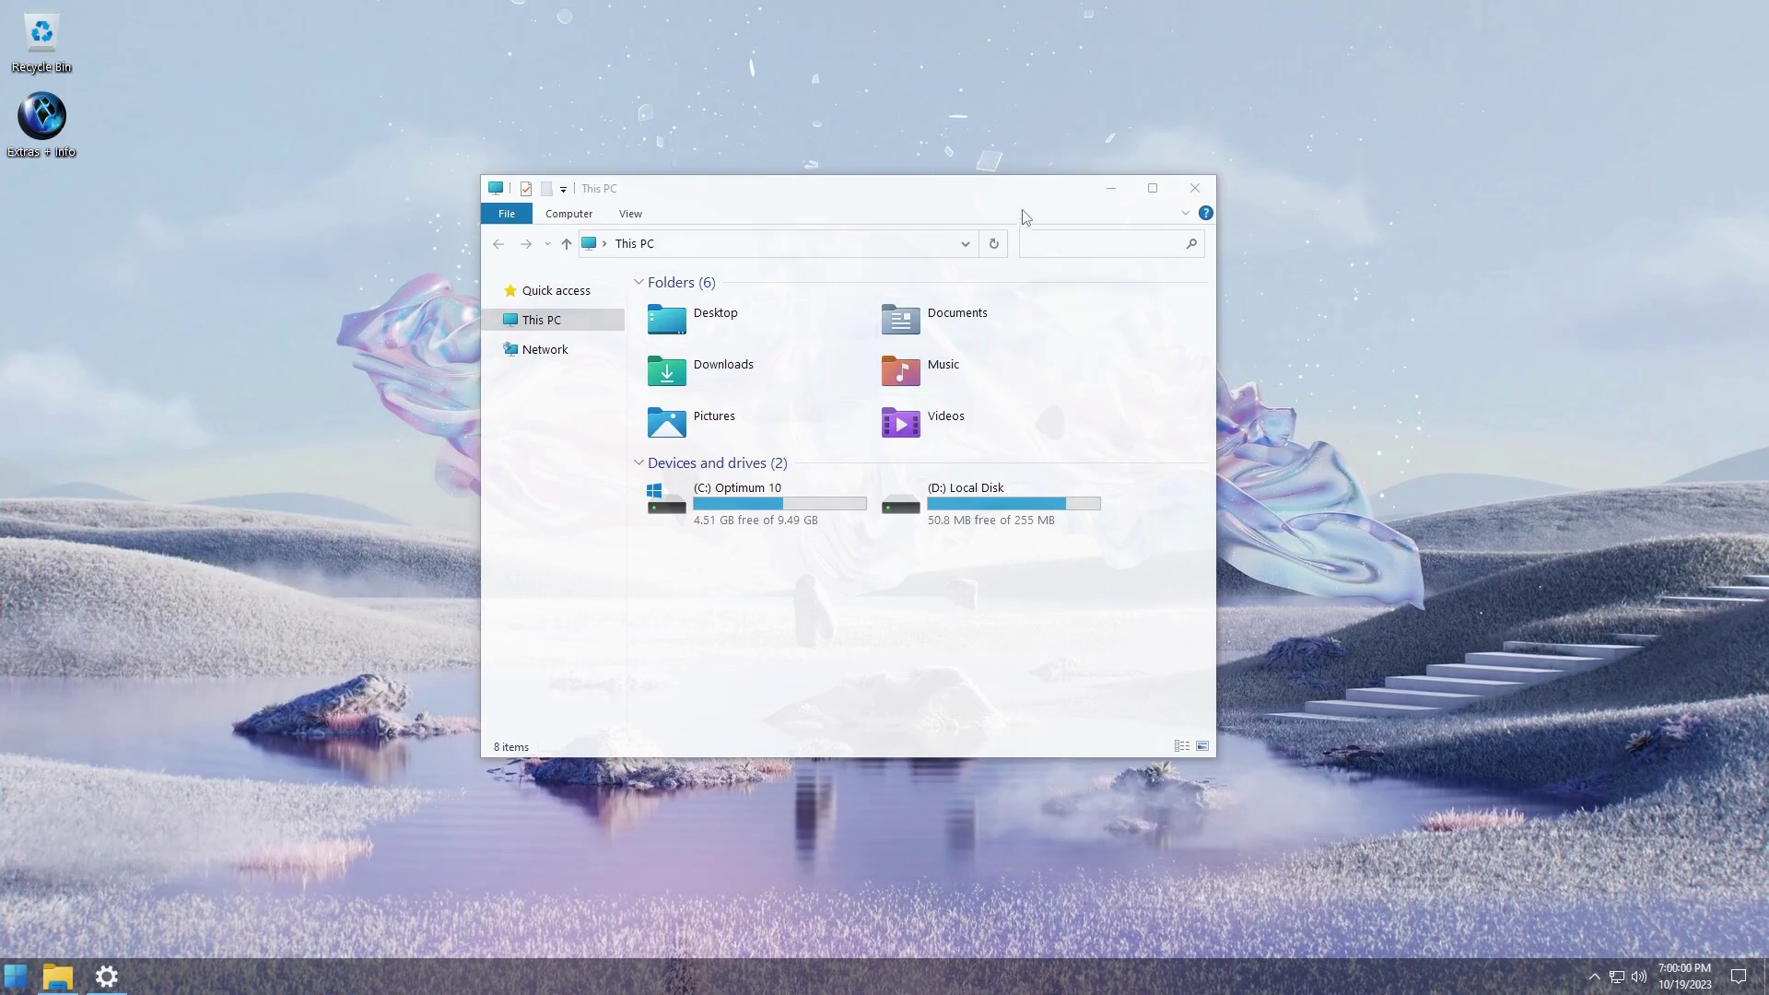
# Step: Move File Explorer aside, run winver to check the Windows version information, and close the About Windows dialog
pyautogui.moveTo(1027, 204); pyautogui.dragTo(1495, 111)
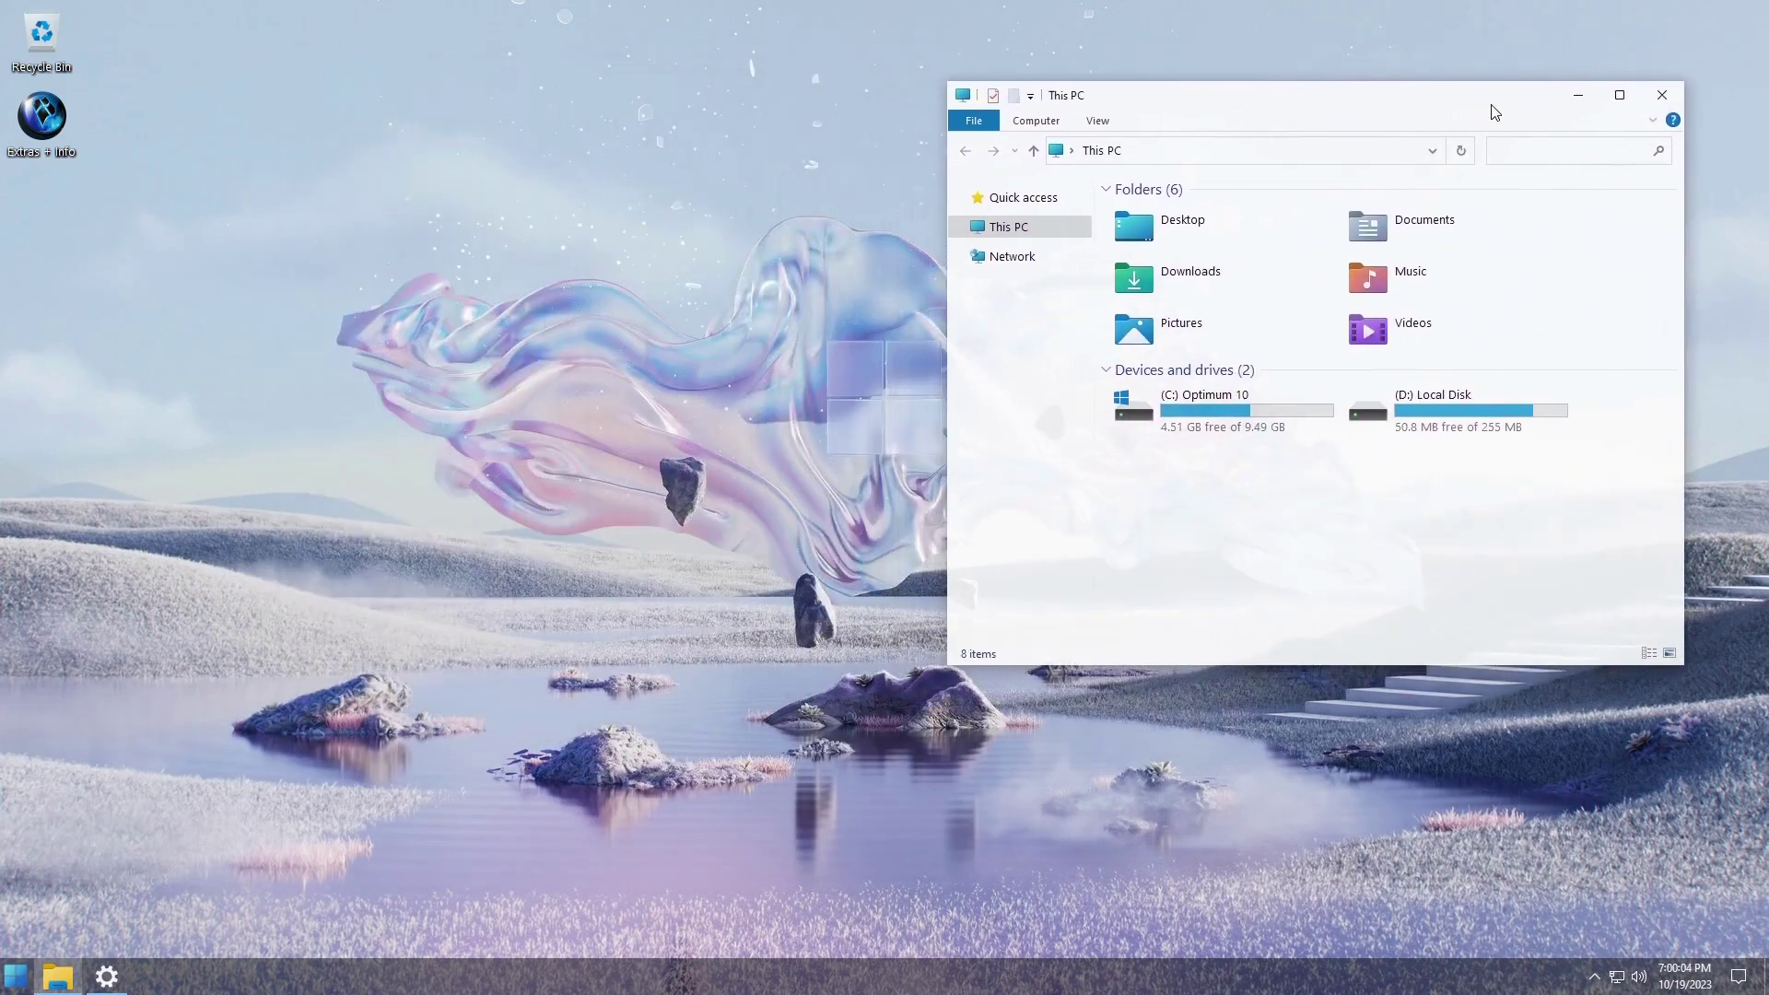
pyautogui.click(15, 974)
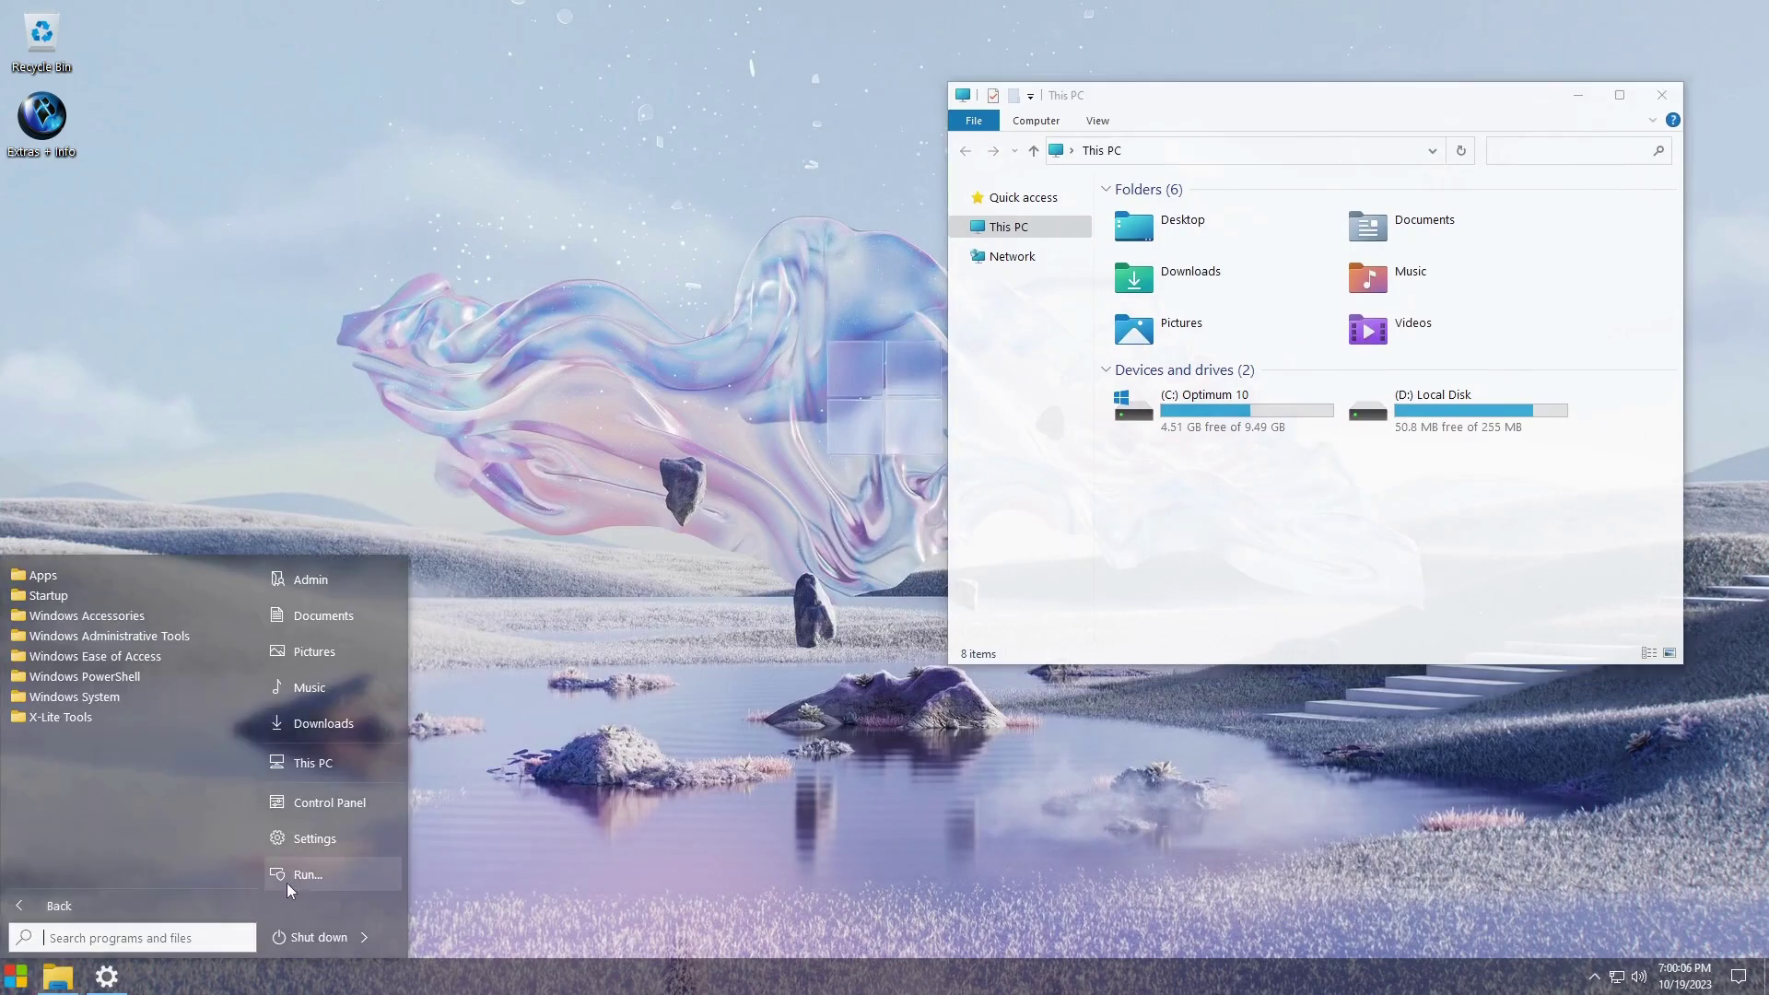
pyautogui.click(312, 867)
pyautogui.write('winver')
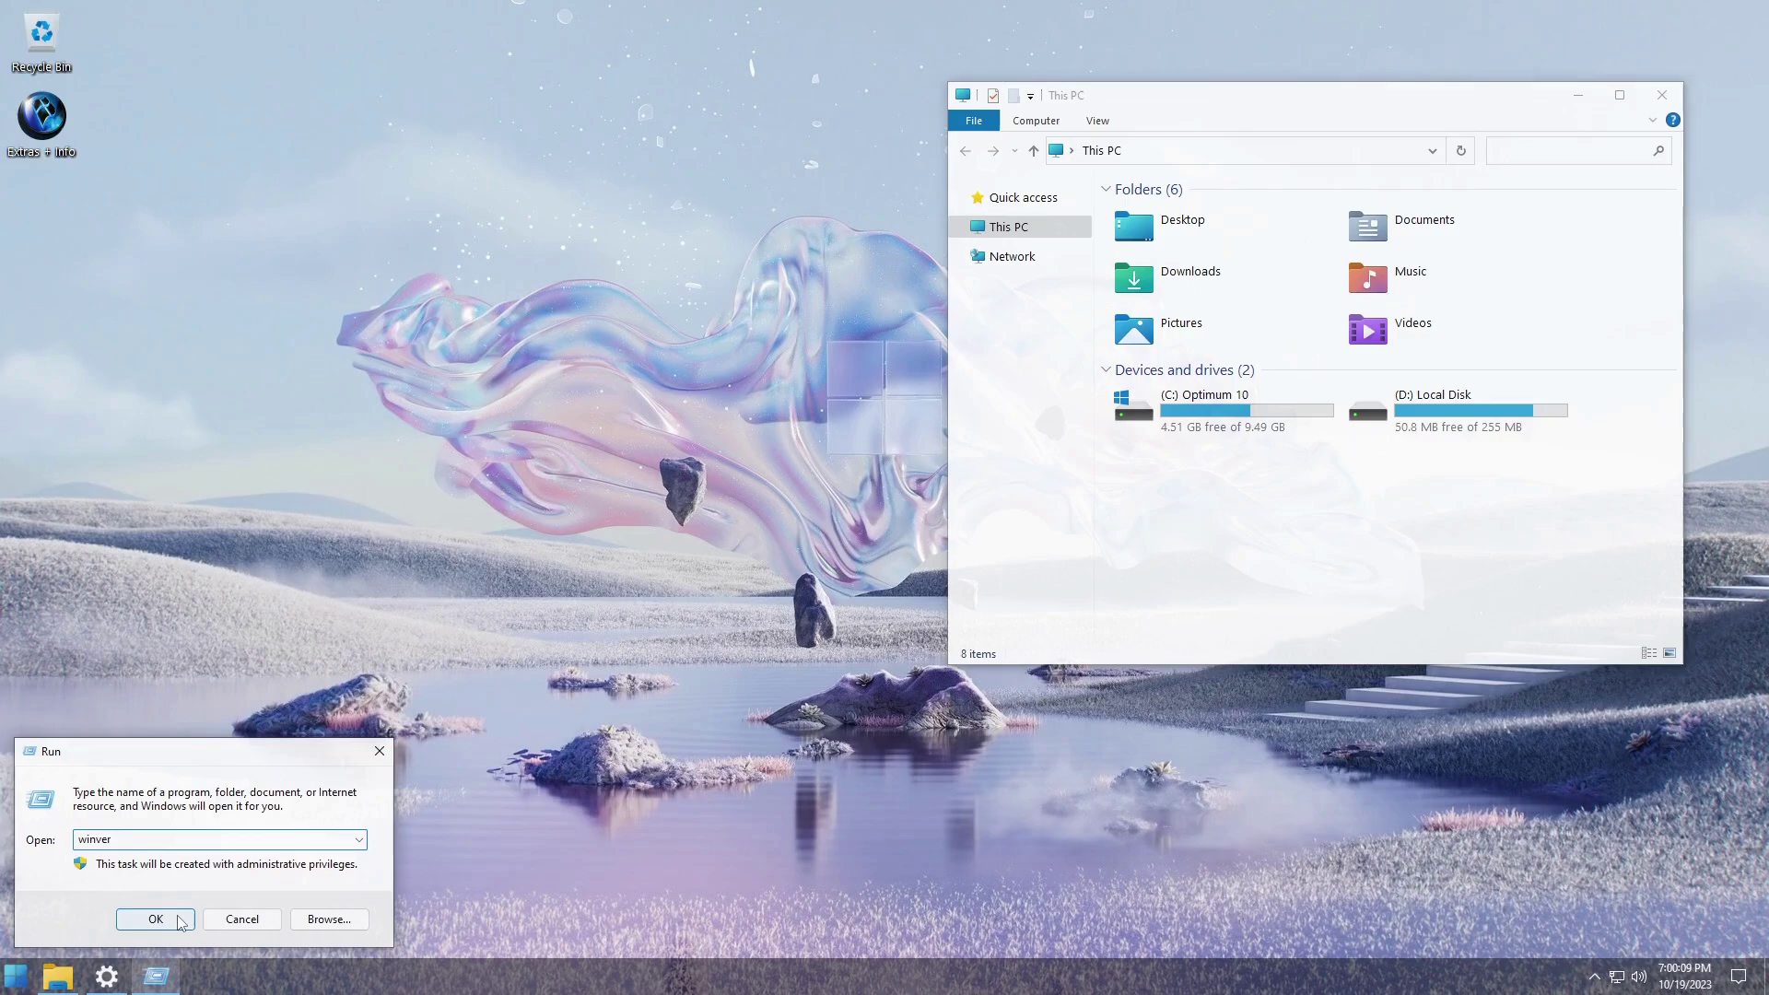
pyautogui.click(155, 919)
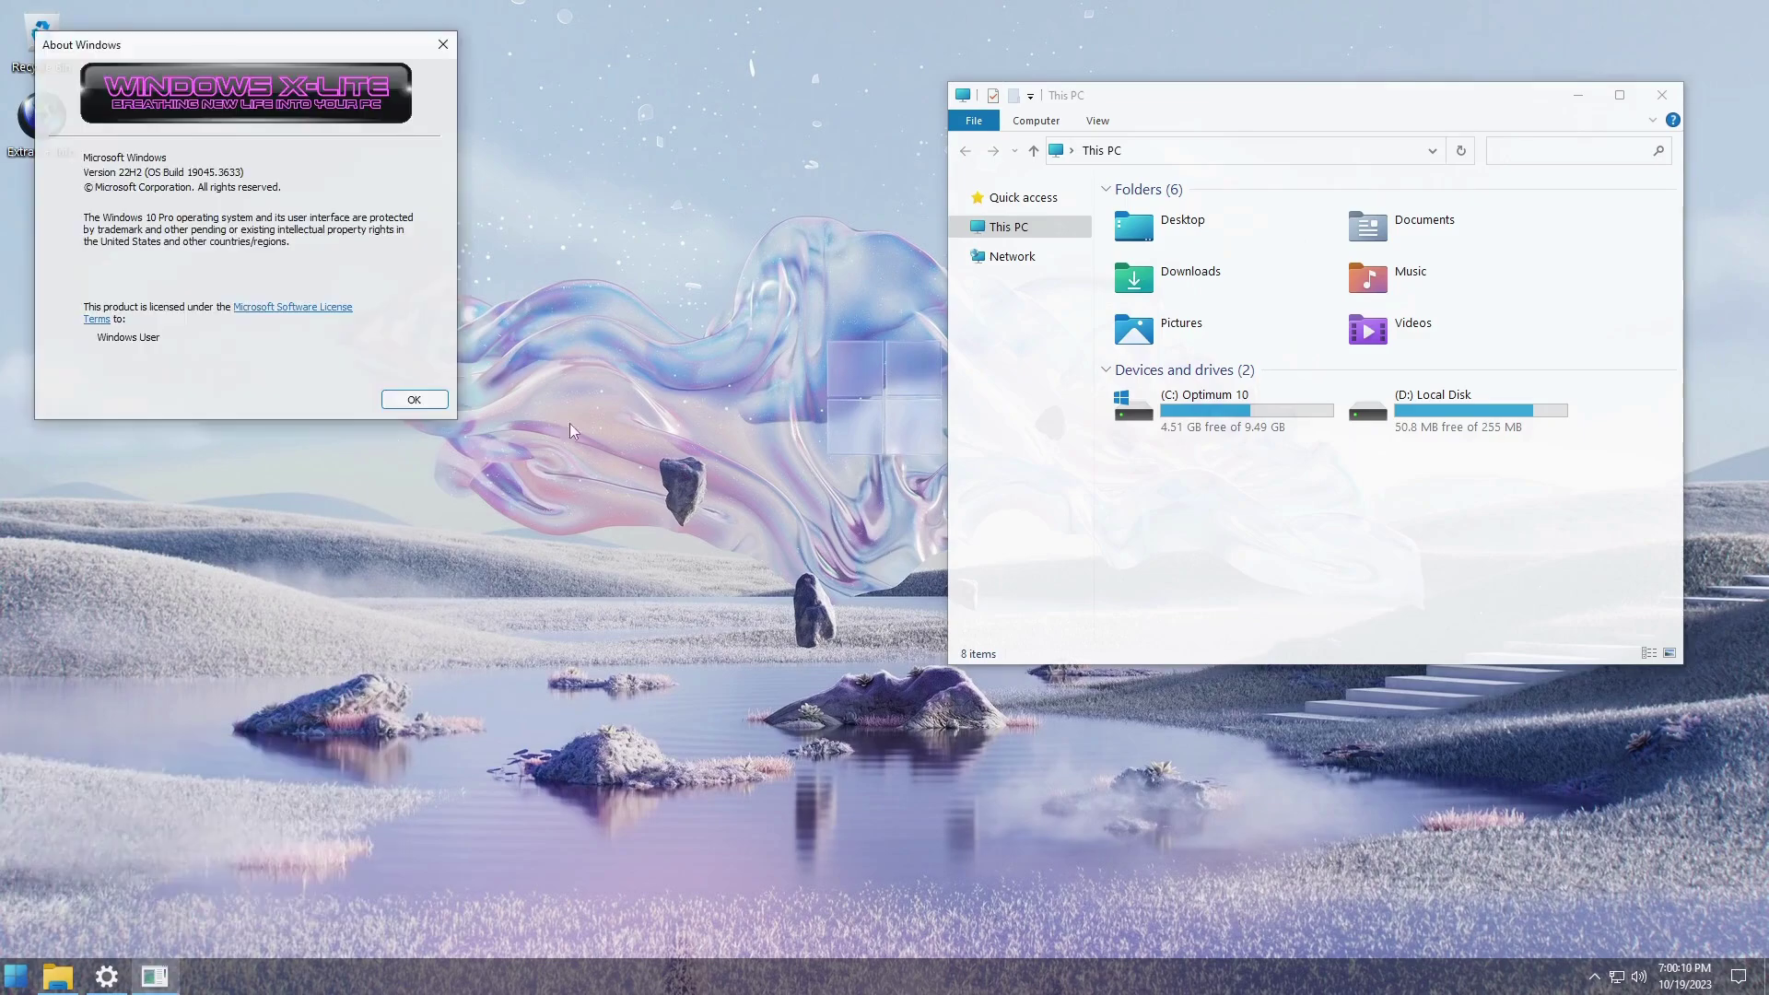
pyautogui.moveTo(329, 69); pyautogui.dragTo(801, 302)
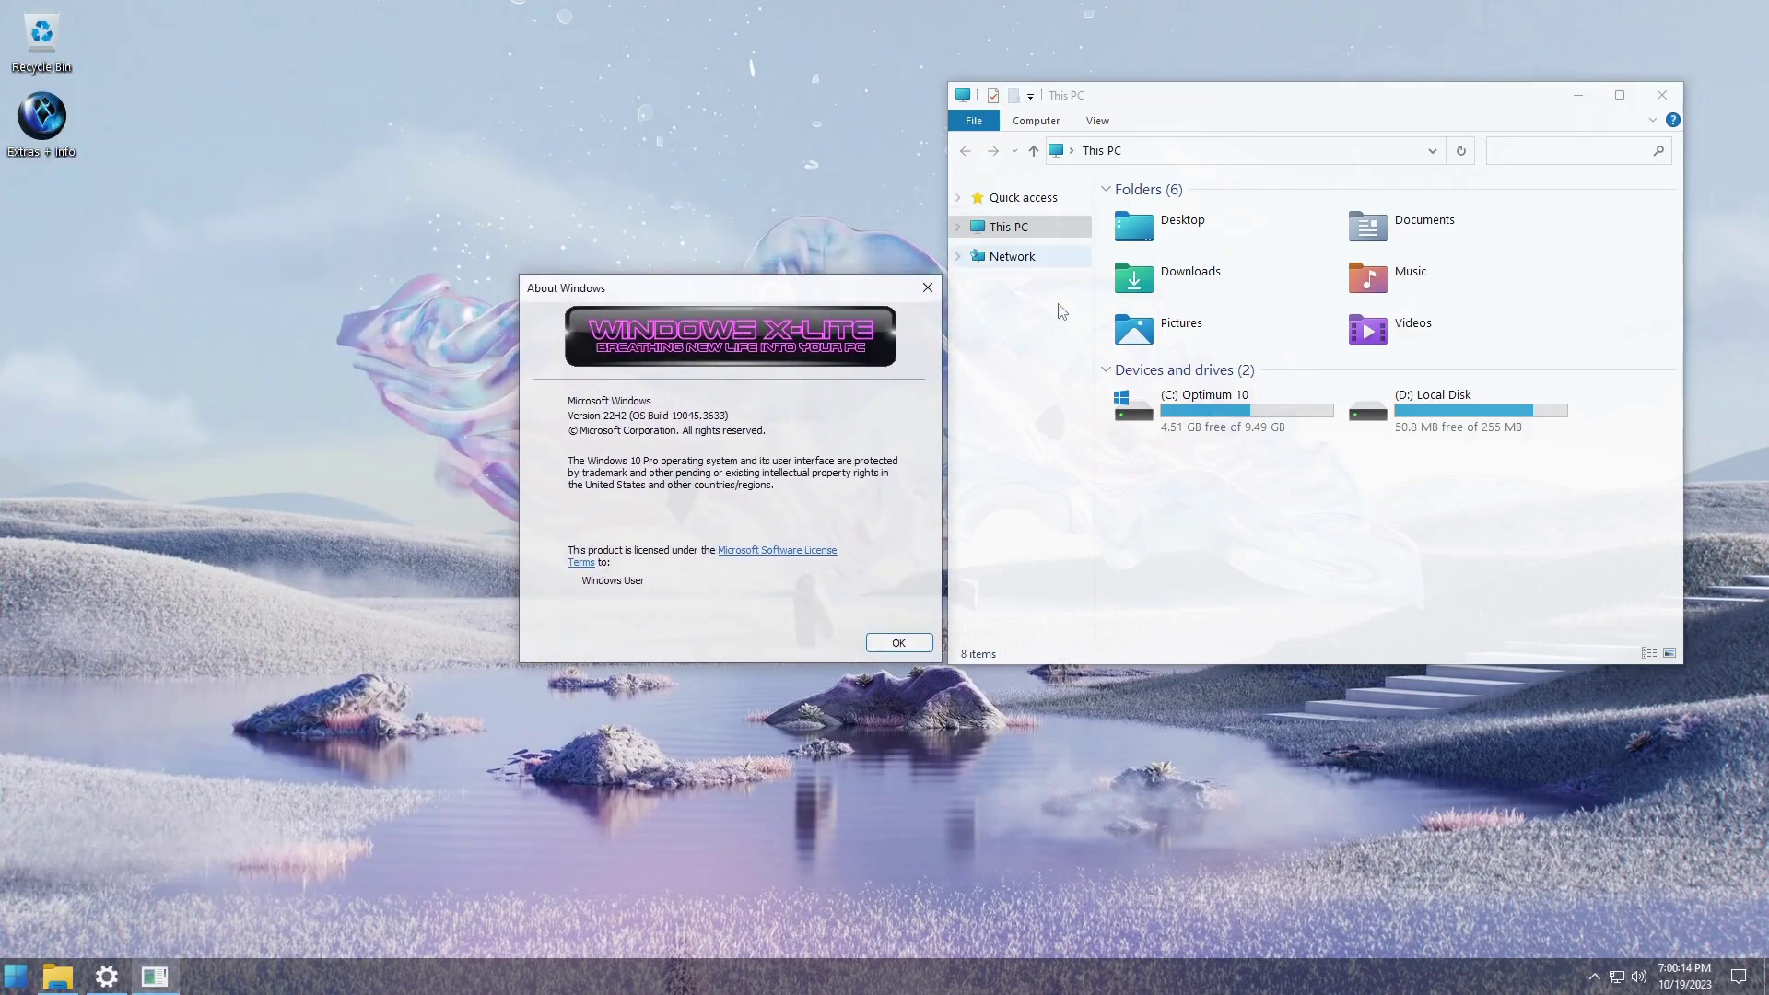
pyautogui.click(901, 644)
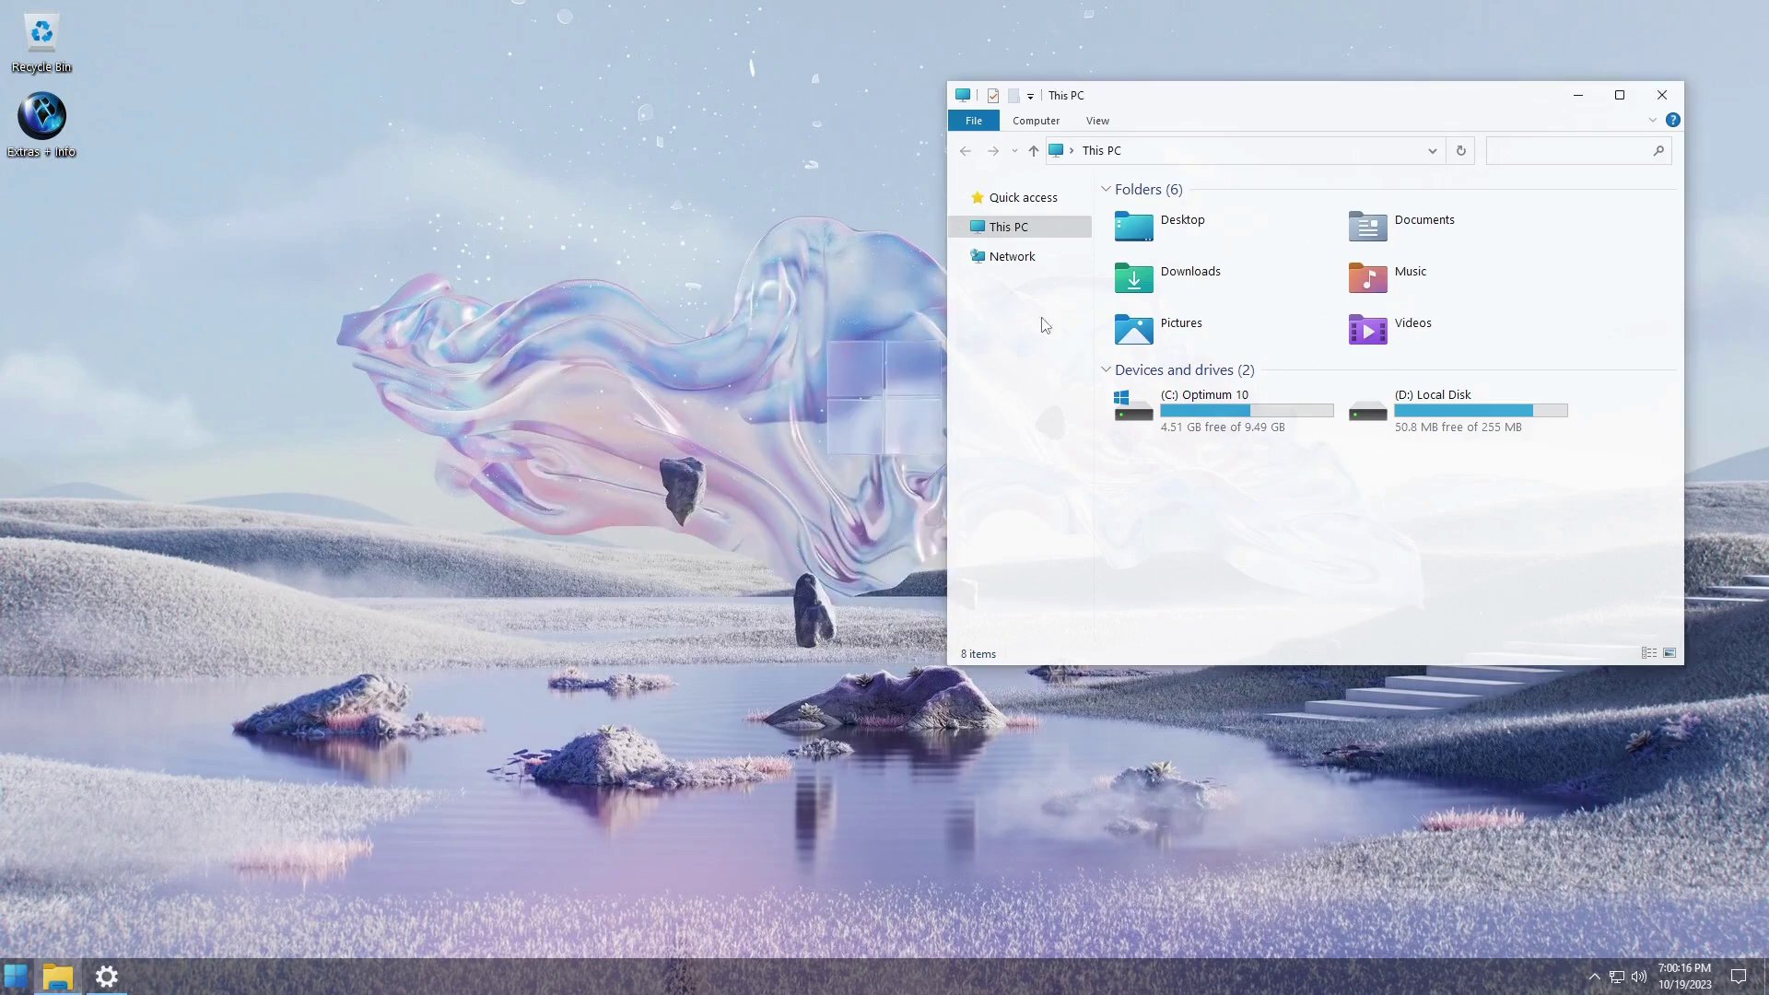
# Step: Restore Settings and switch to the Dark Elegant theme after trying Dark Elegant Black, closing Settings and File Explorer
pyautogui.moveTo(1534, 96); pyautogui.dragTo(696, 45)
pyautogui.click(109, 974)
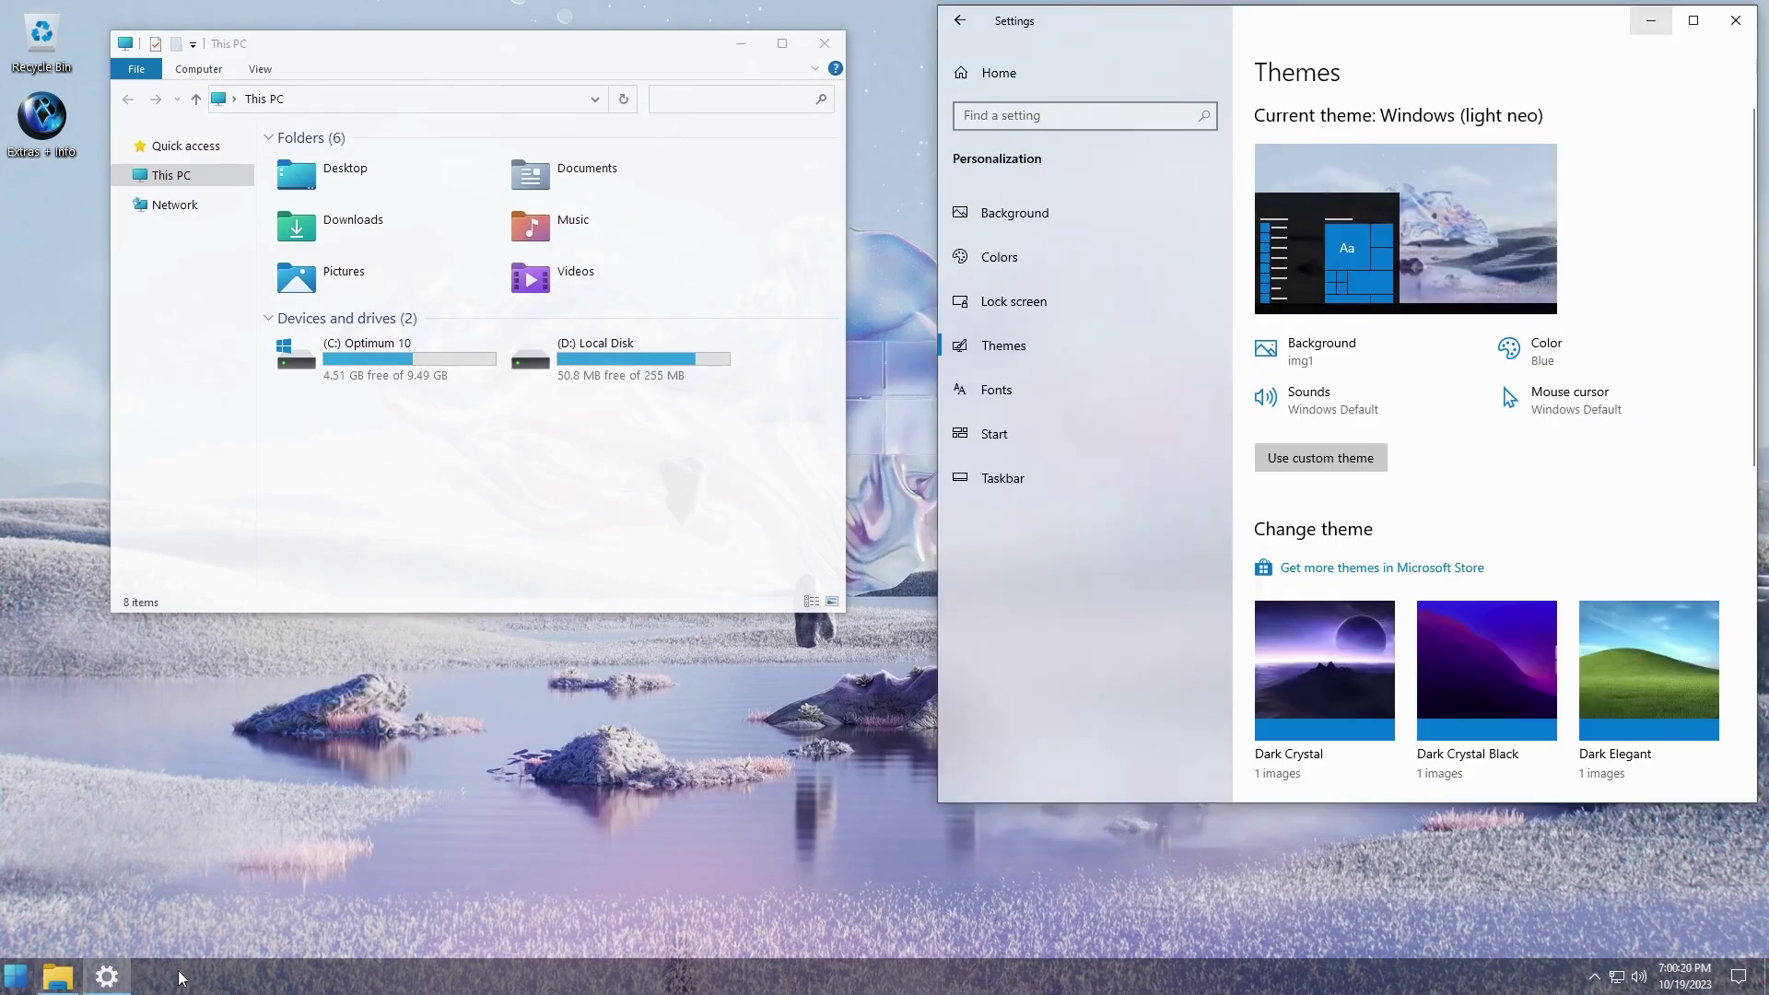
pyautogui.scroll(-2, 1682, 479)
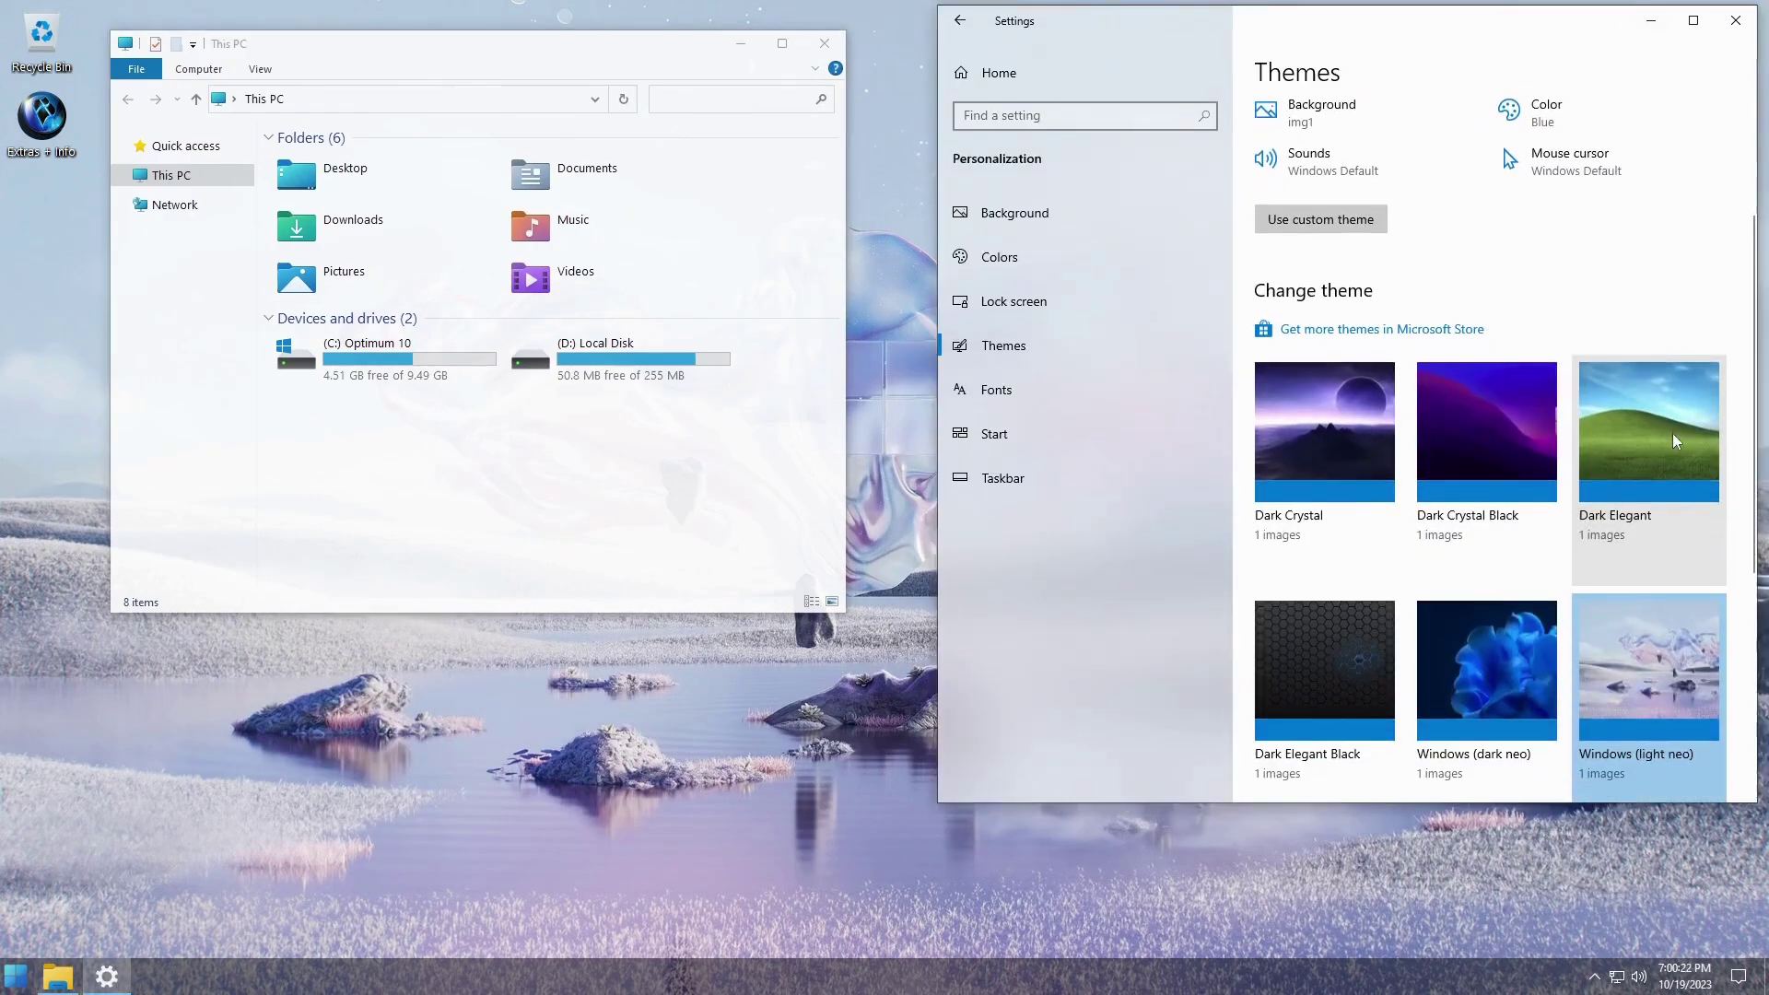
pyautogui.click(1368, 667)
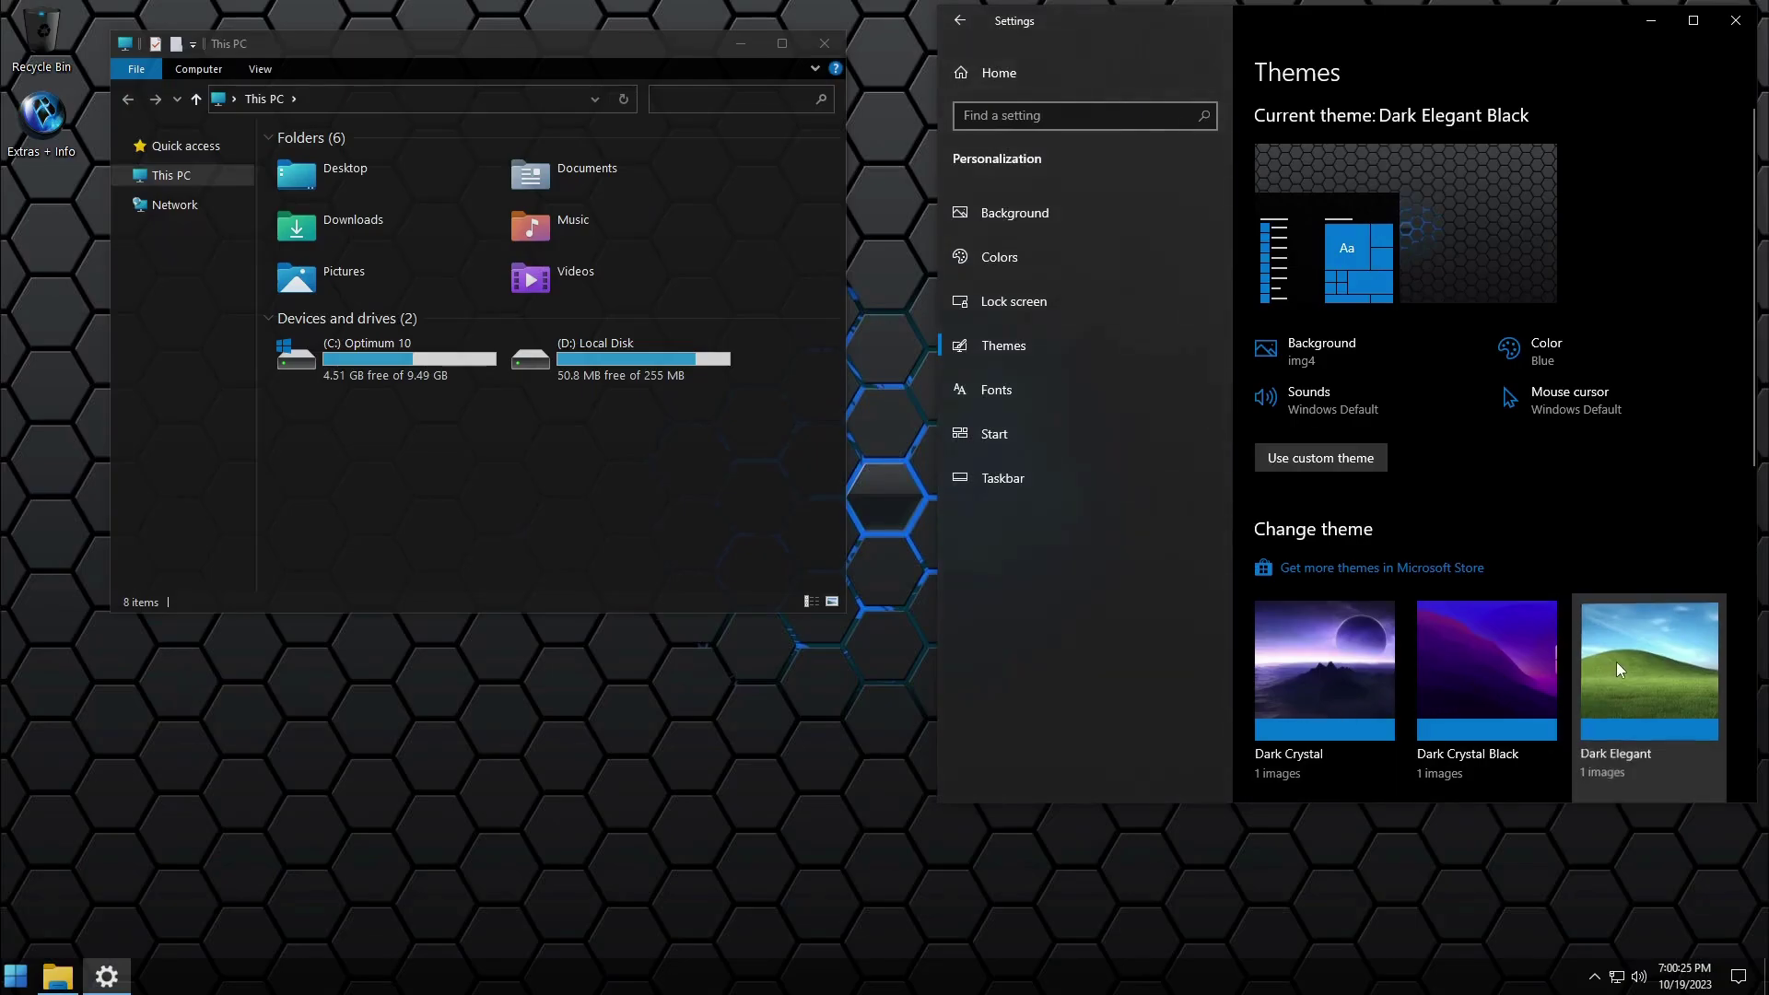
pyautogui.click(1616, 661)
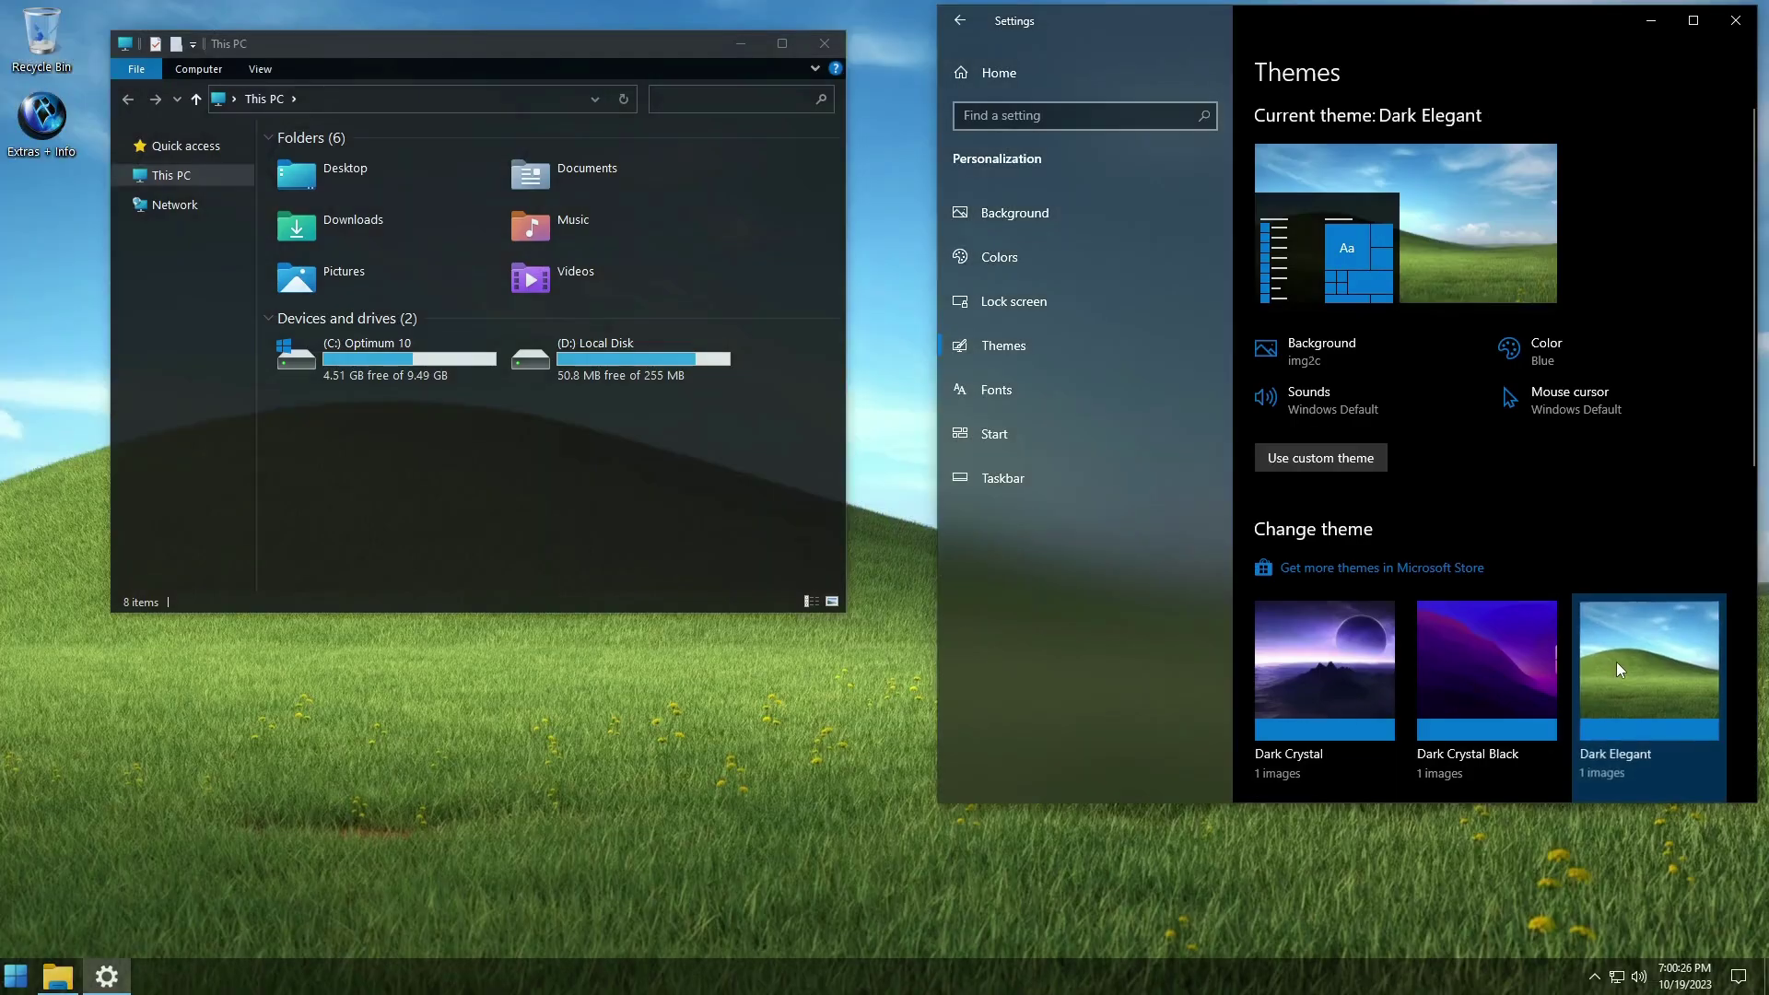
pyautogui.click(1736, 21)
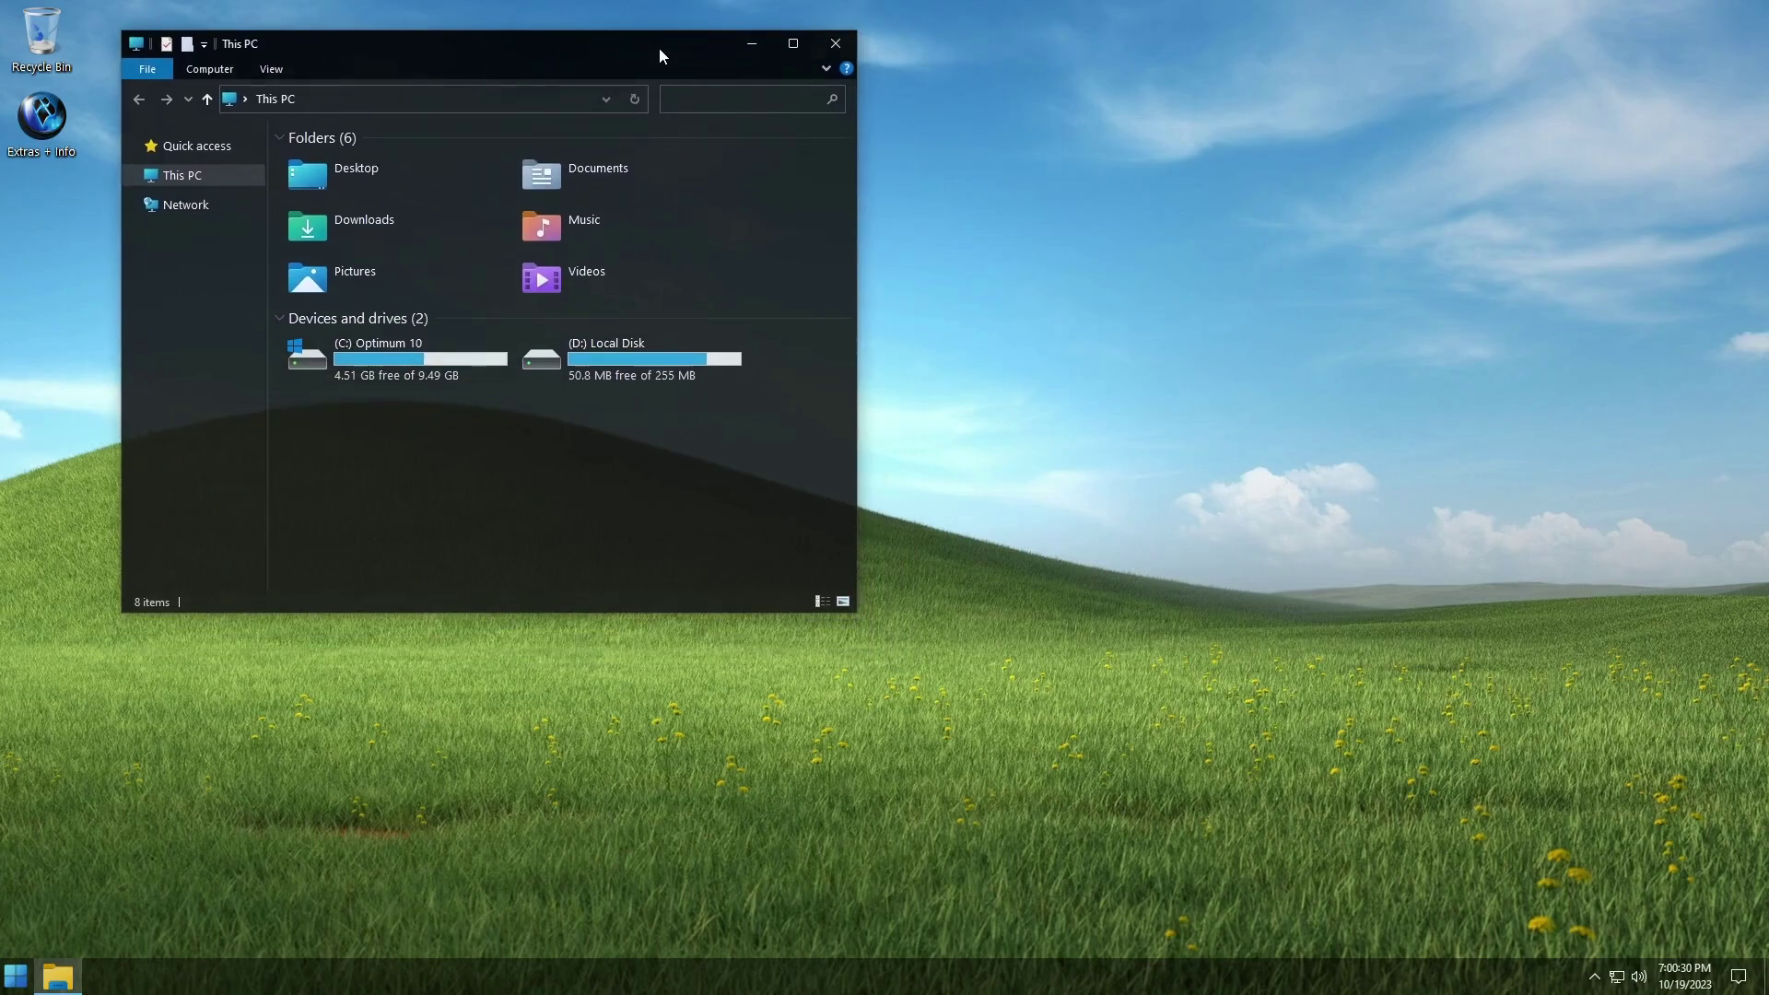
pyautogui.click(835, 43)
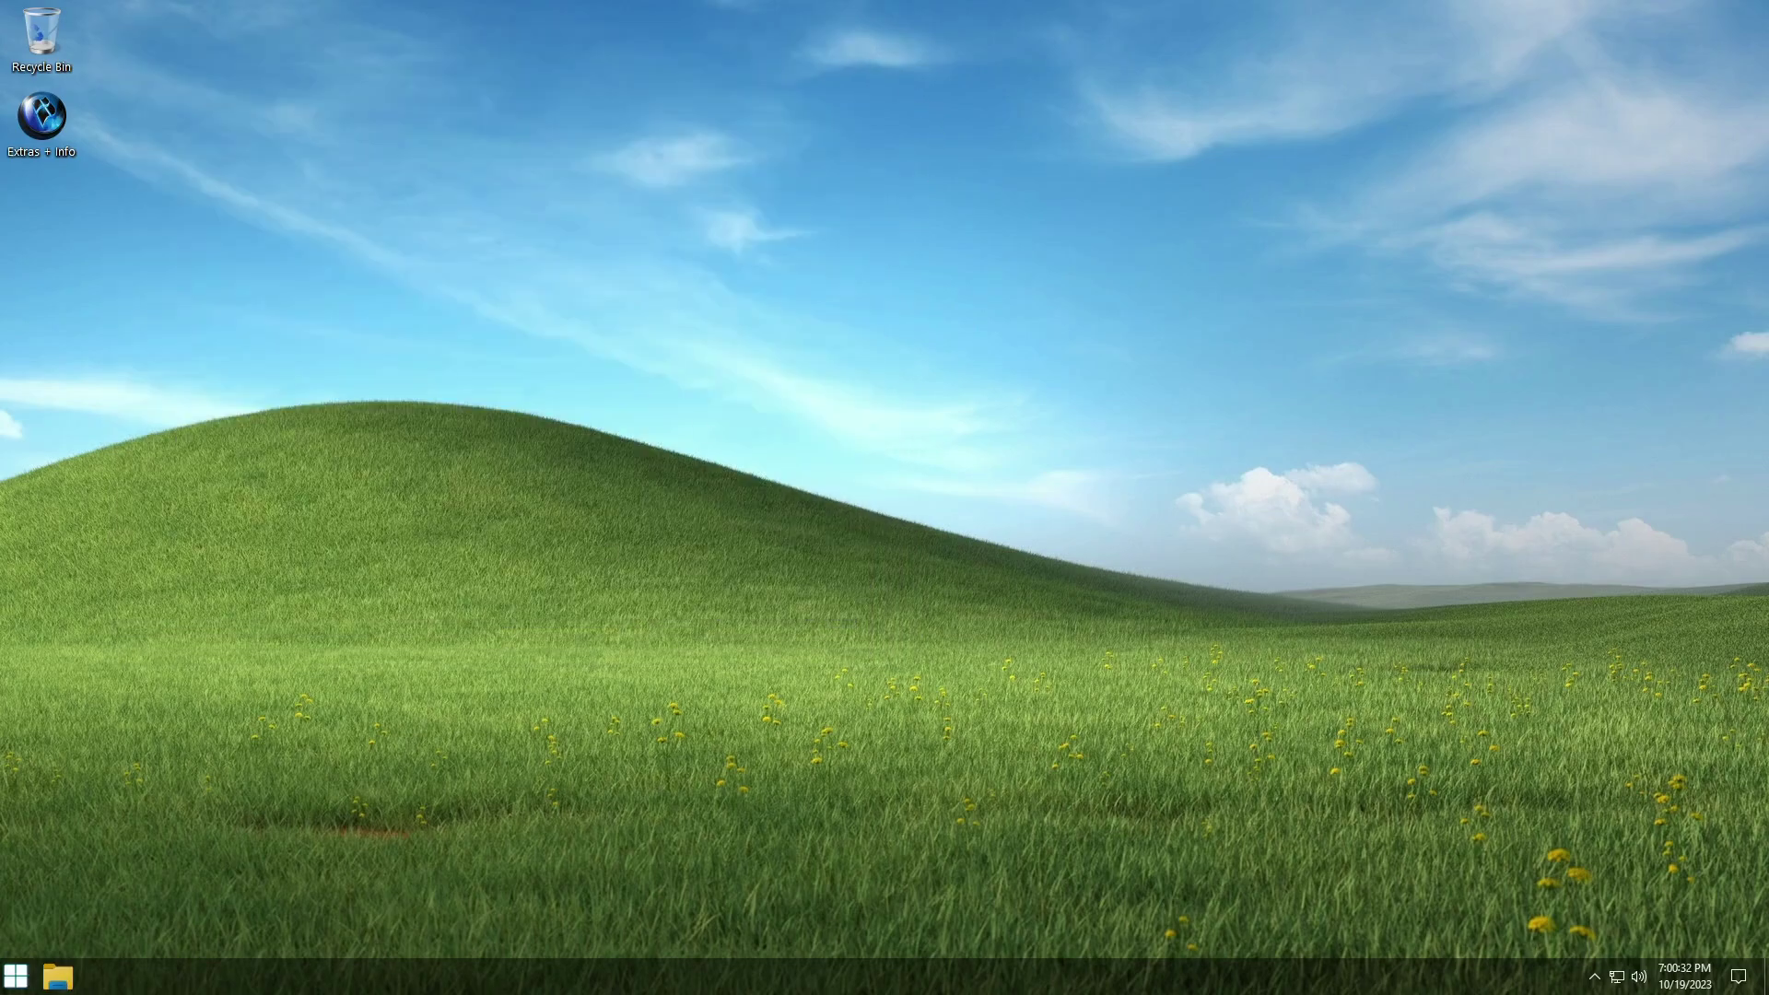
# Step: Reopen Settings on the Region page of Time & Language and examine the country and regional format choices
pyautogui.click(15, 975)
pyautogui.click(304, 837)
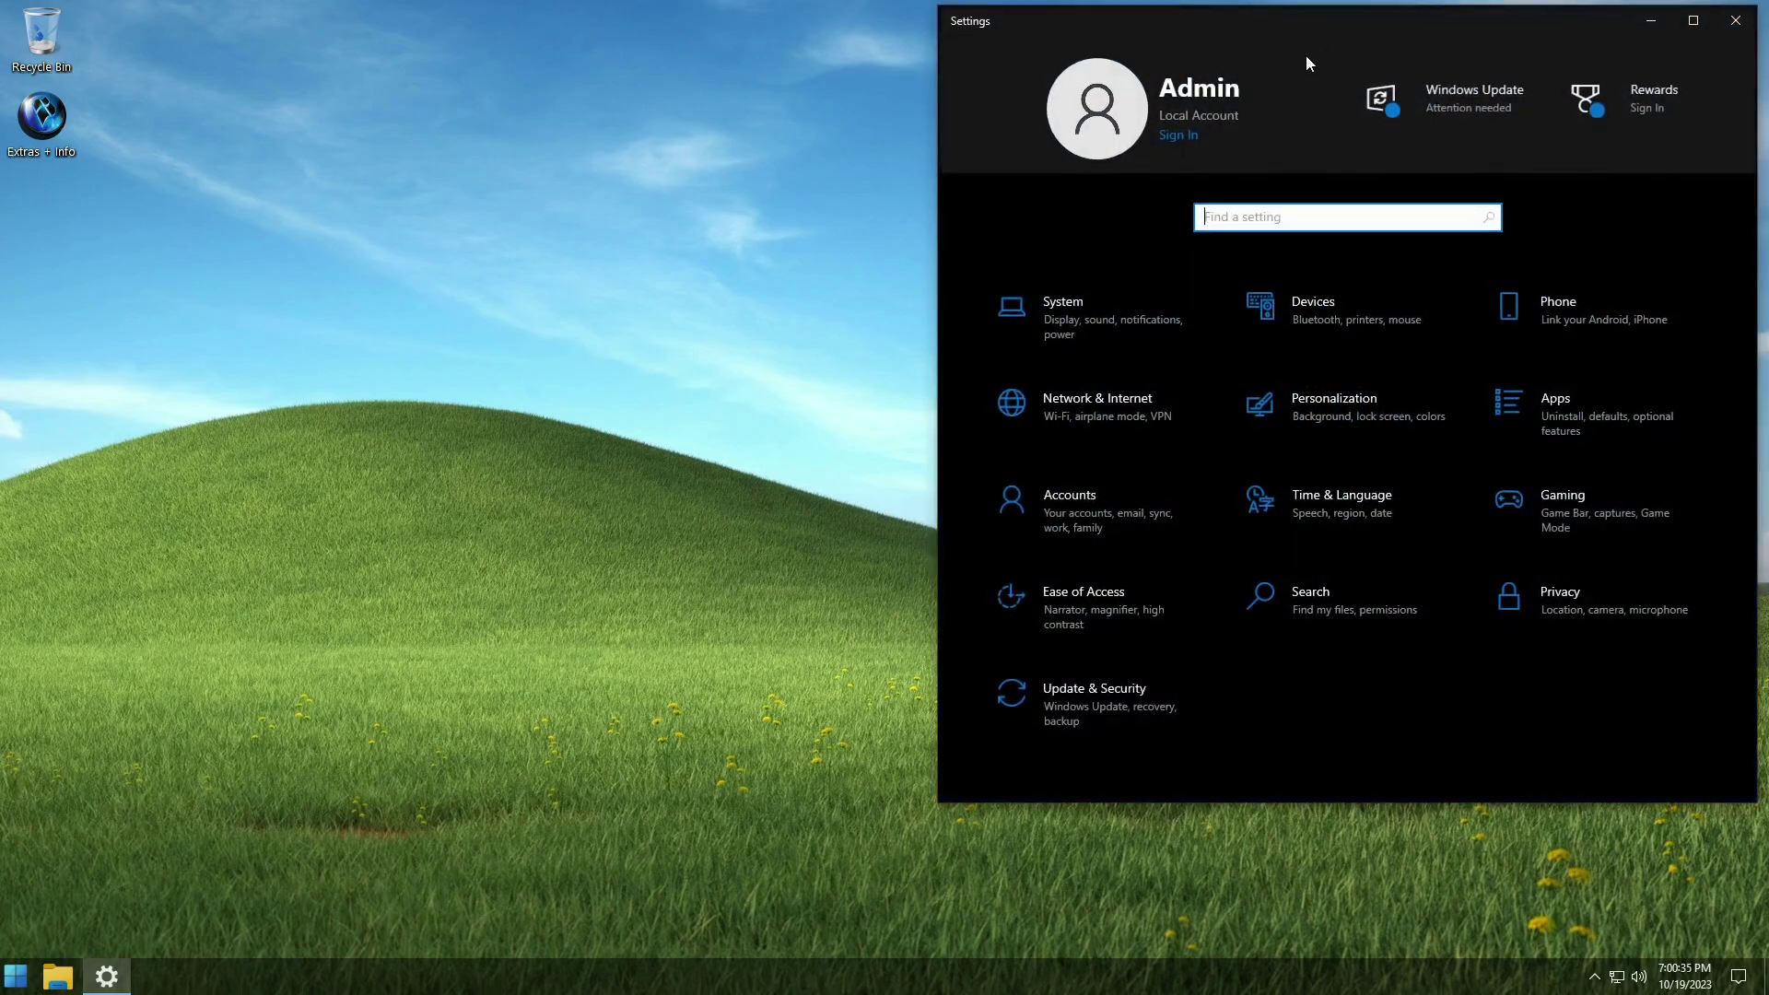
pyautogui.moveTo(1307, 63); pyautogui.dragTo(893, 89)
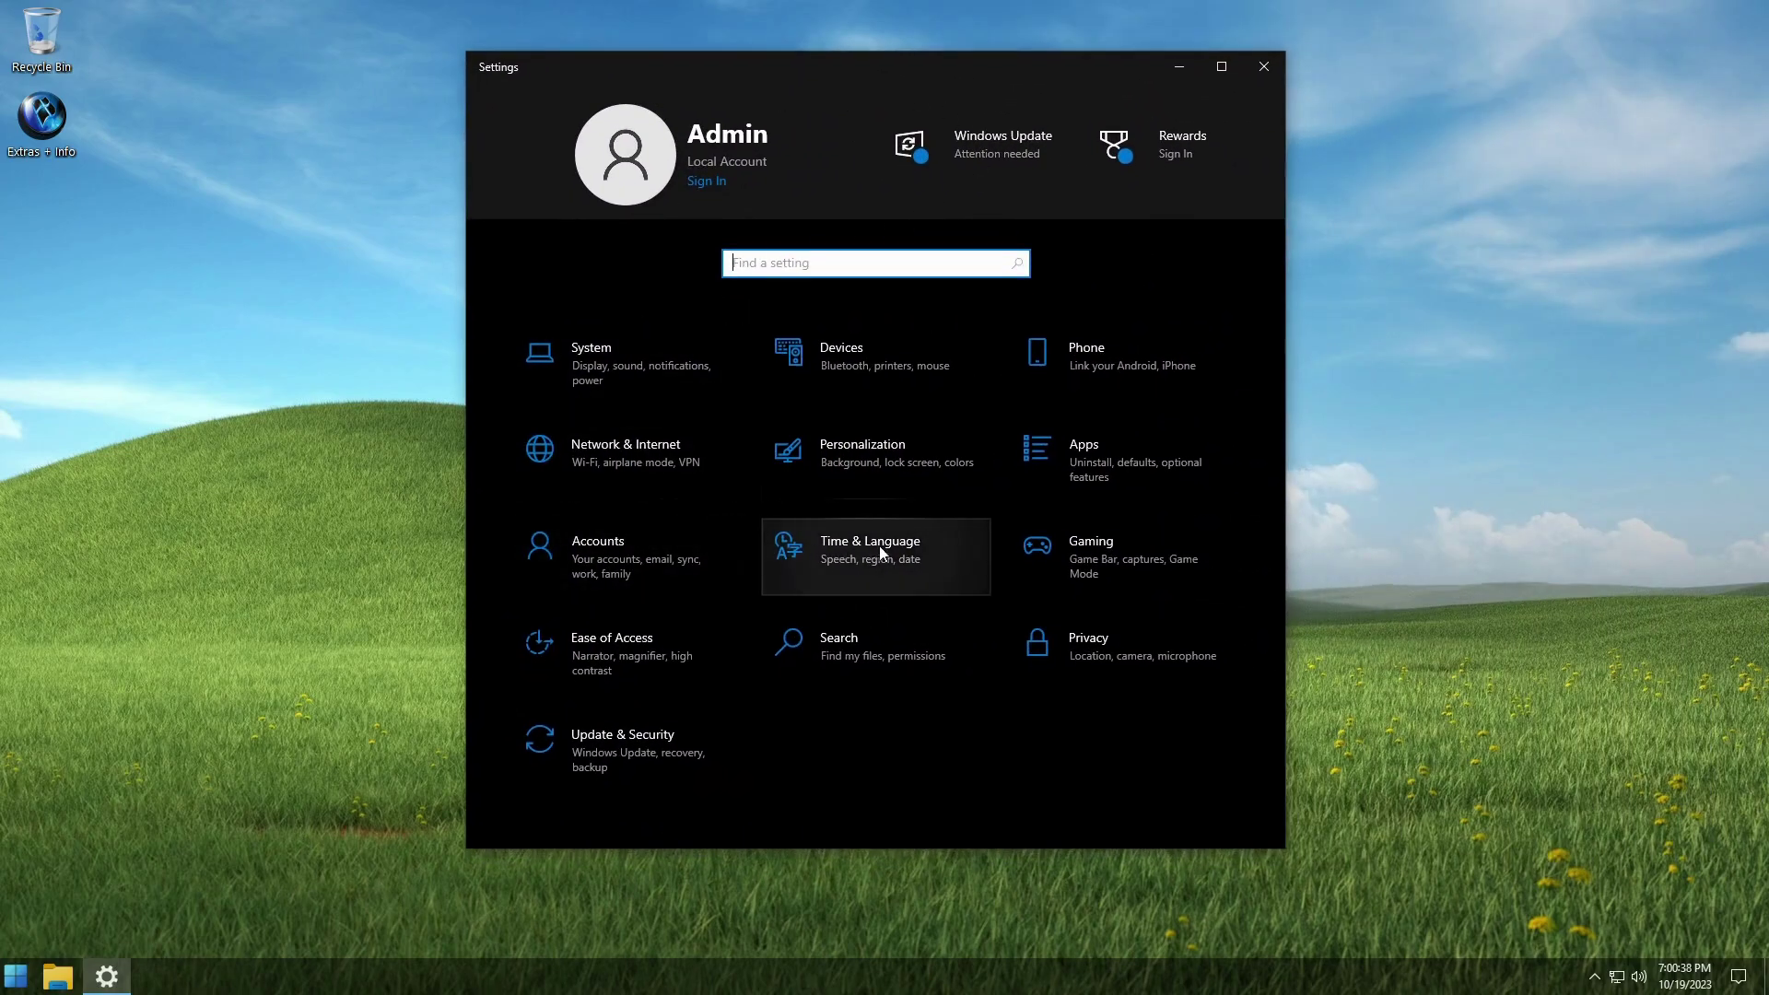
pyautogui.click(934, 556)
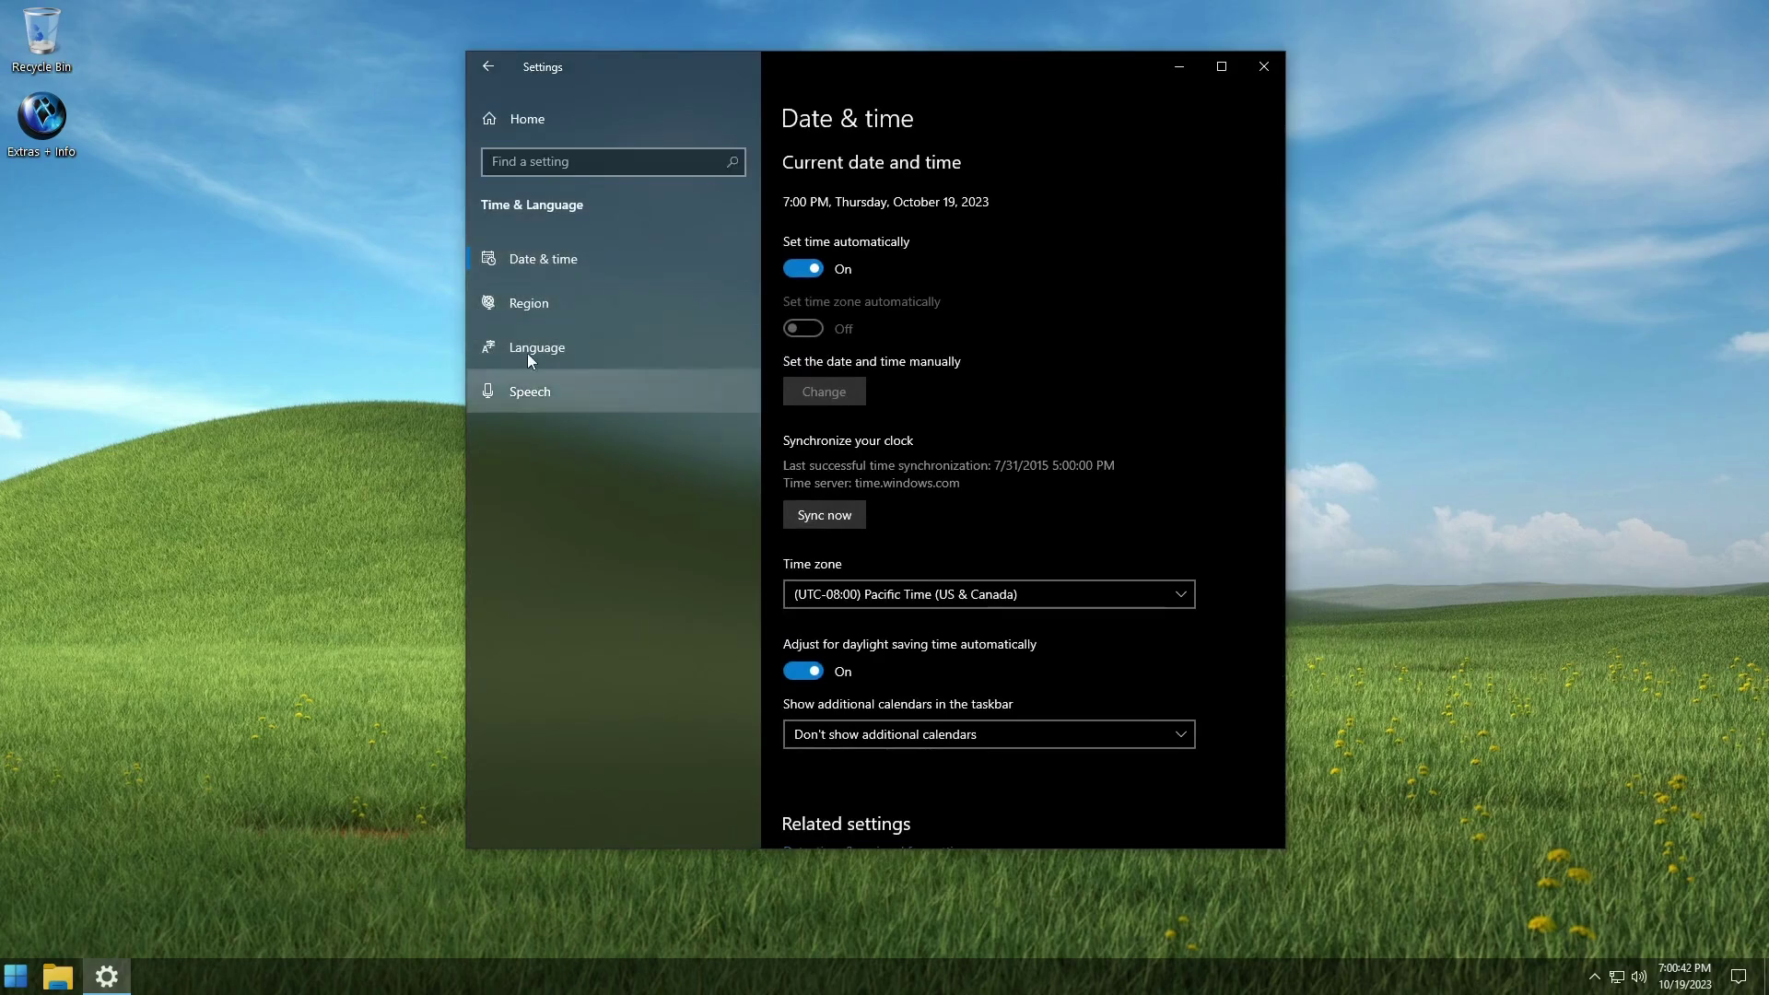
pyautogui.click(544, 302)
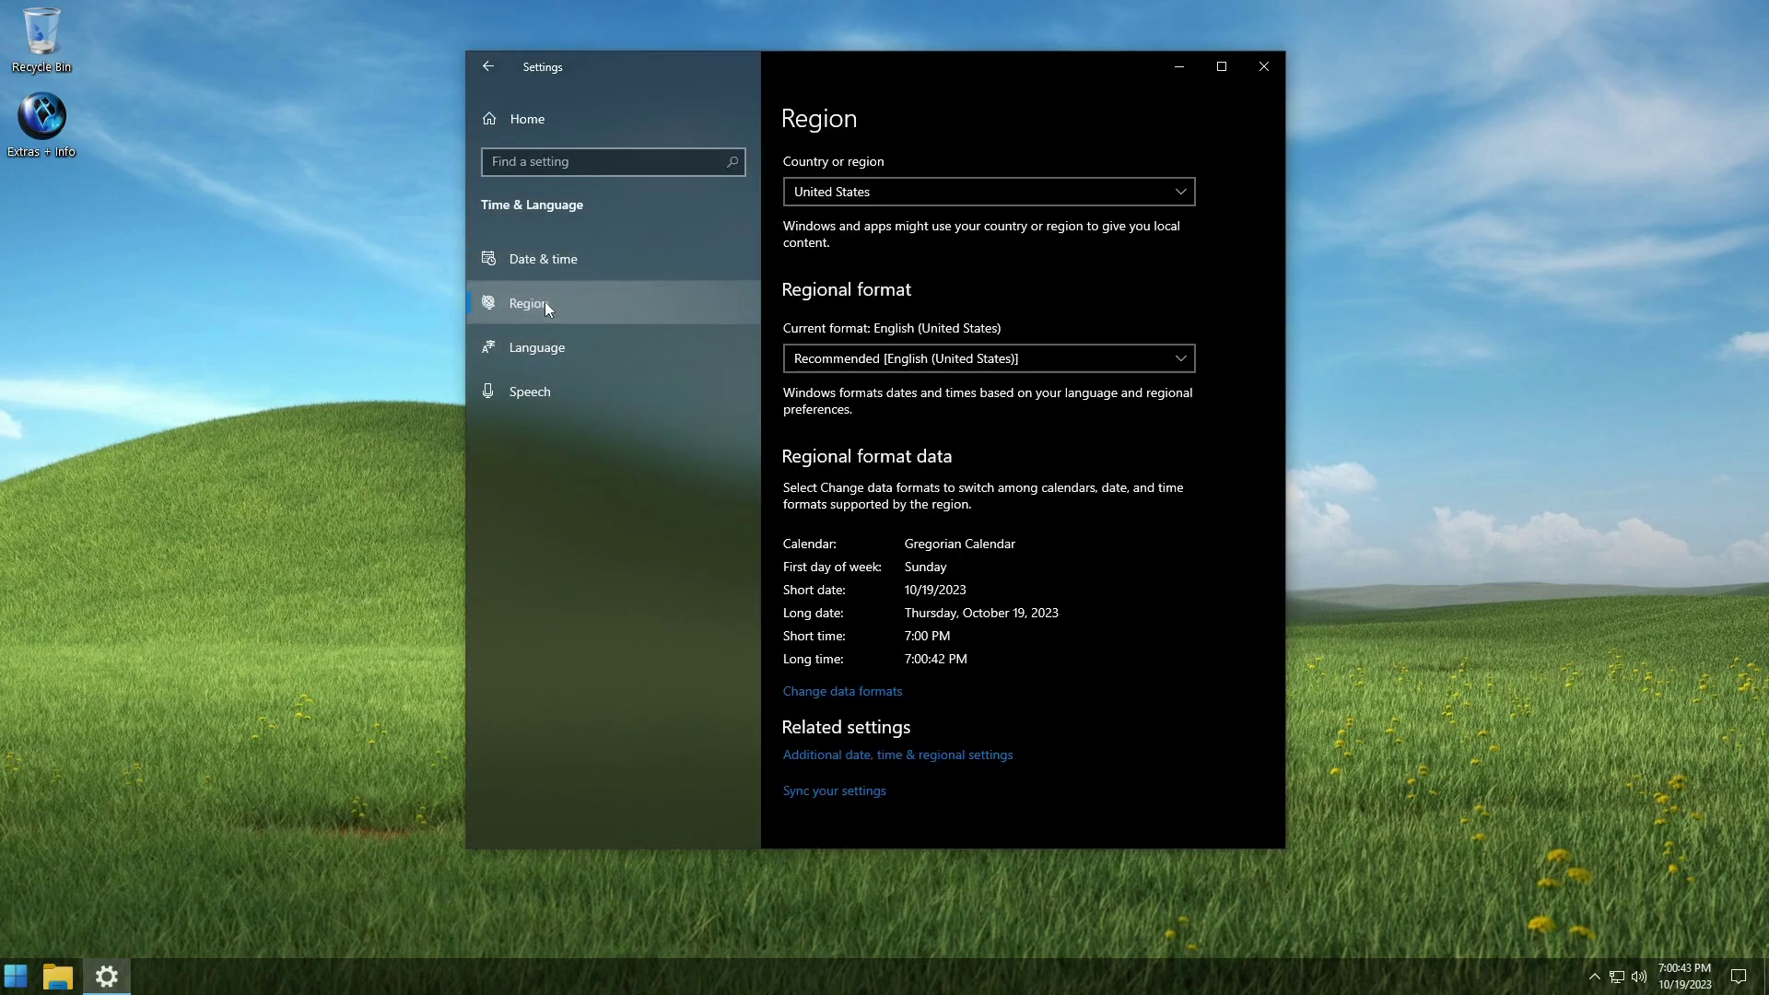
pyautogui.click(1185, 185)
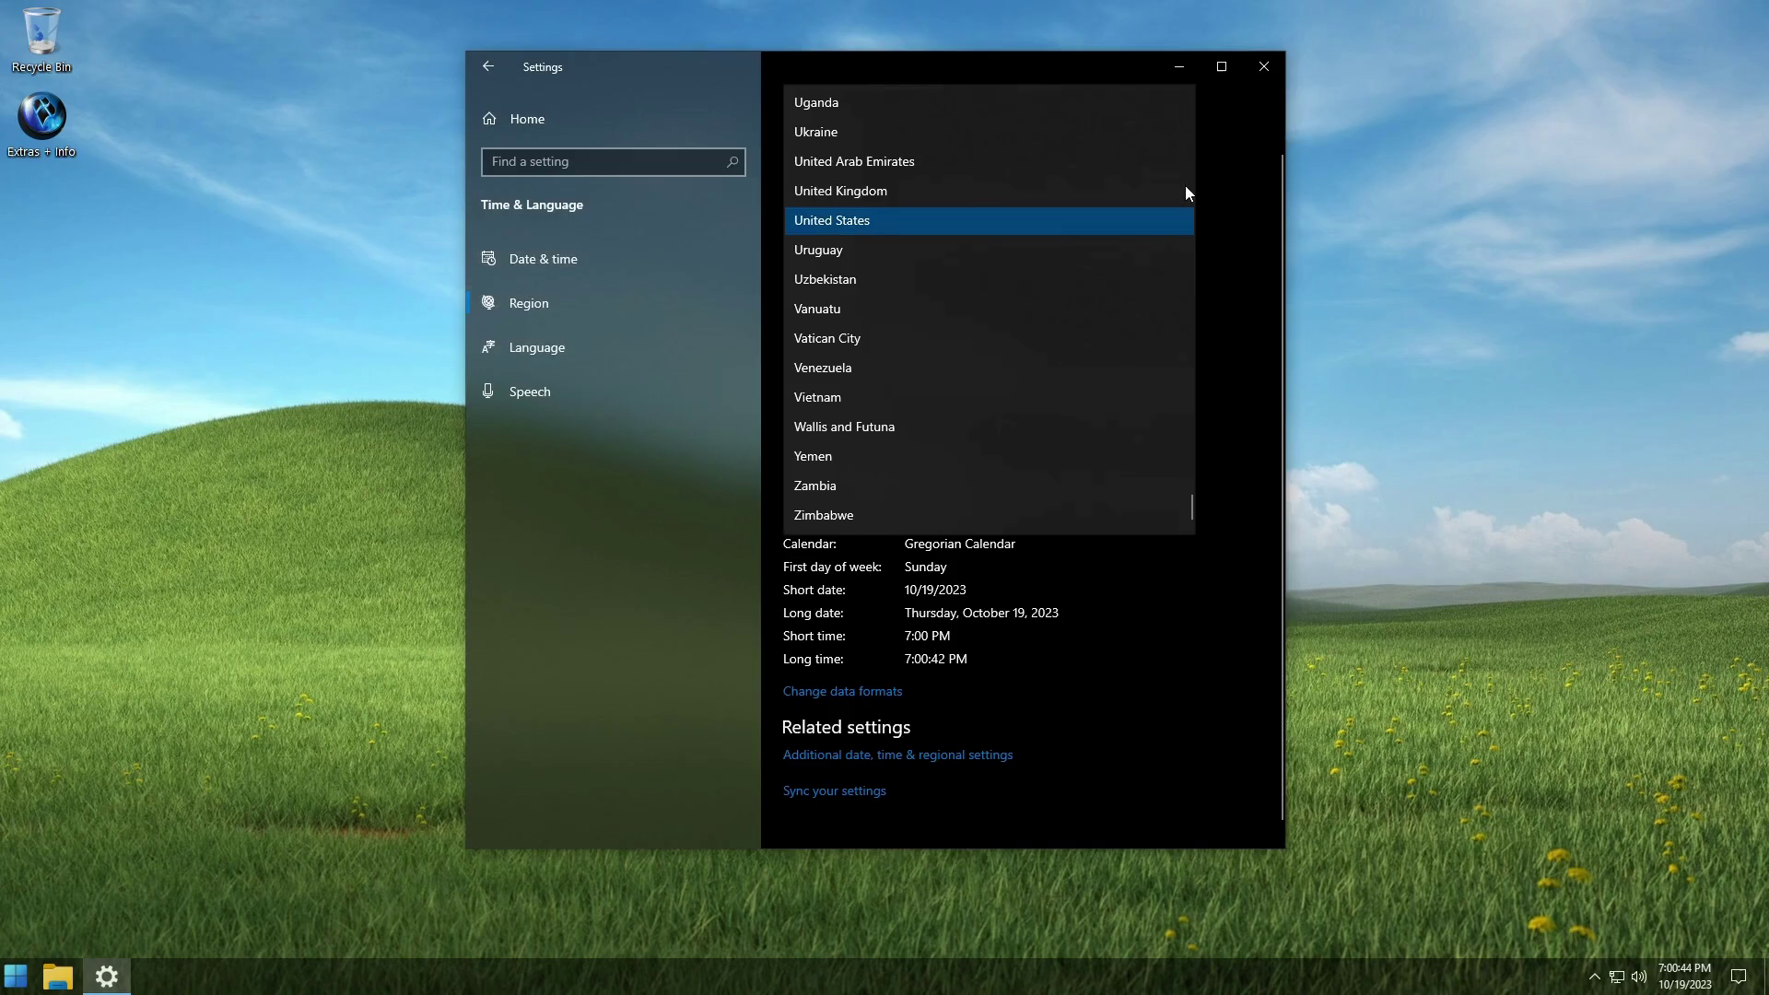
pyautogui.click(1164, 635)
pyautogui.click(1183, 359)
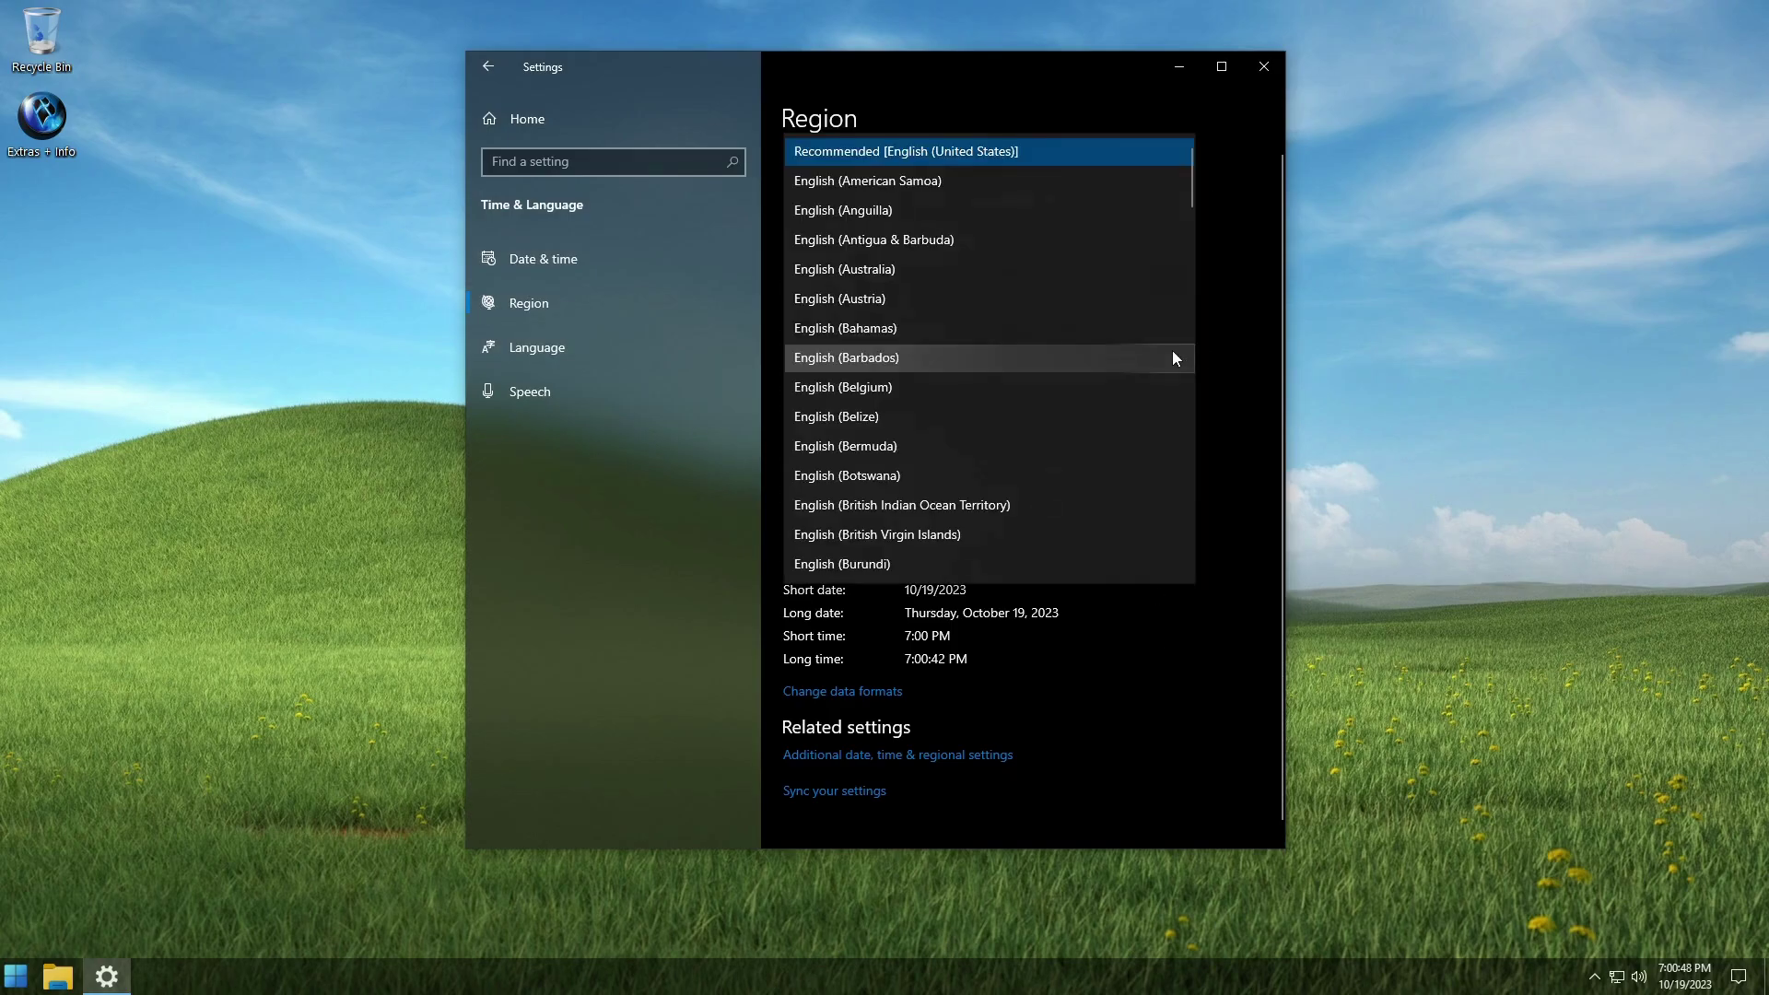
pyautogui.click(538, 473)
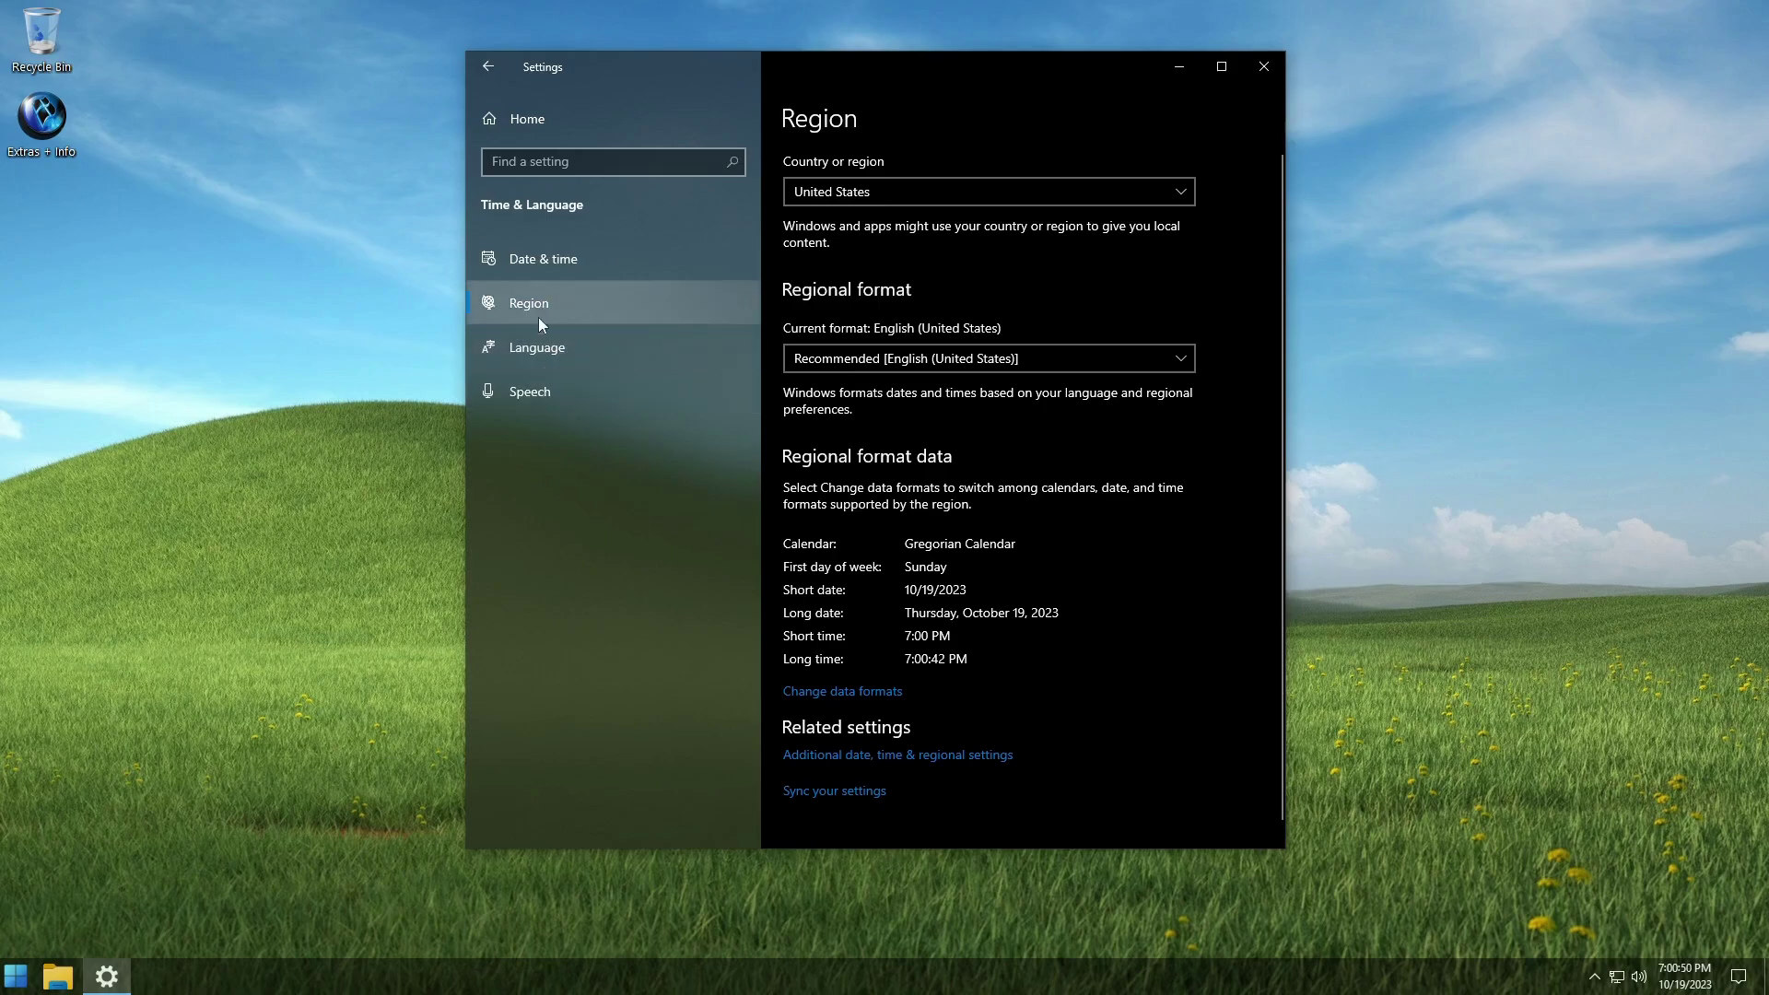
# Step: Show the Language settings and check which Windows display languages are available
pyautogui.click(542, 347)
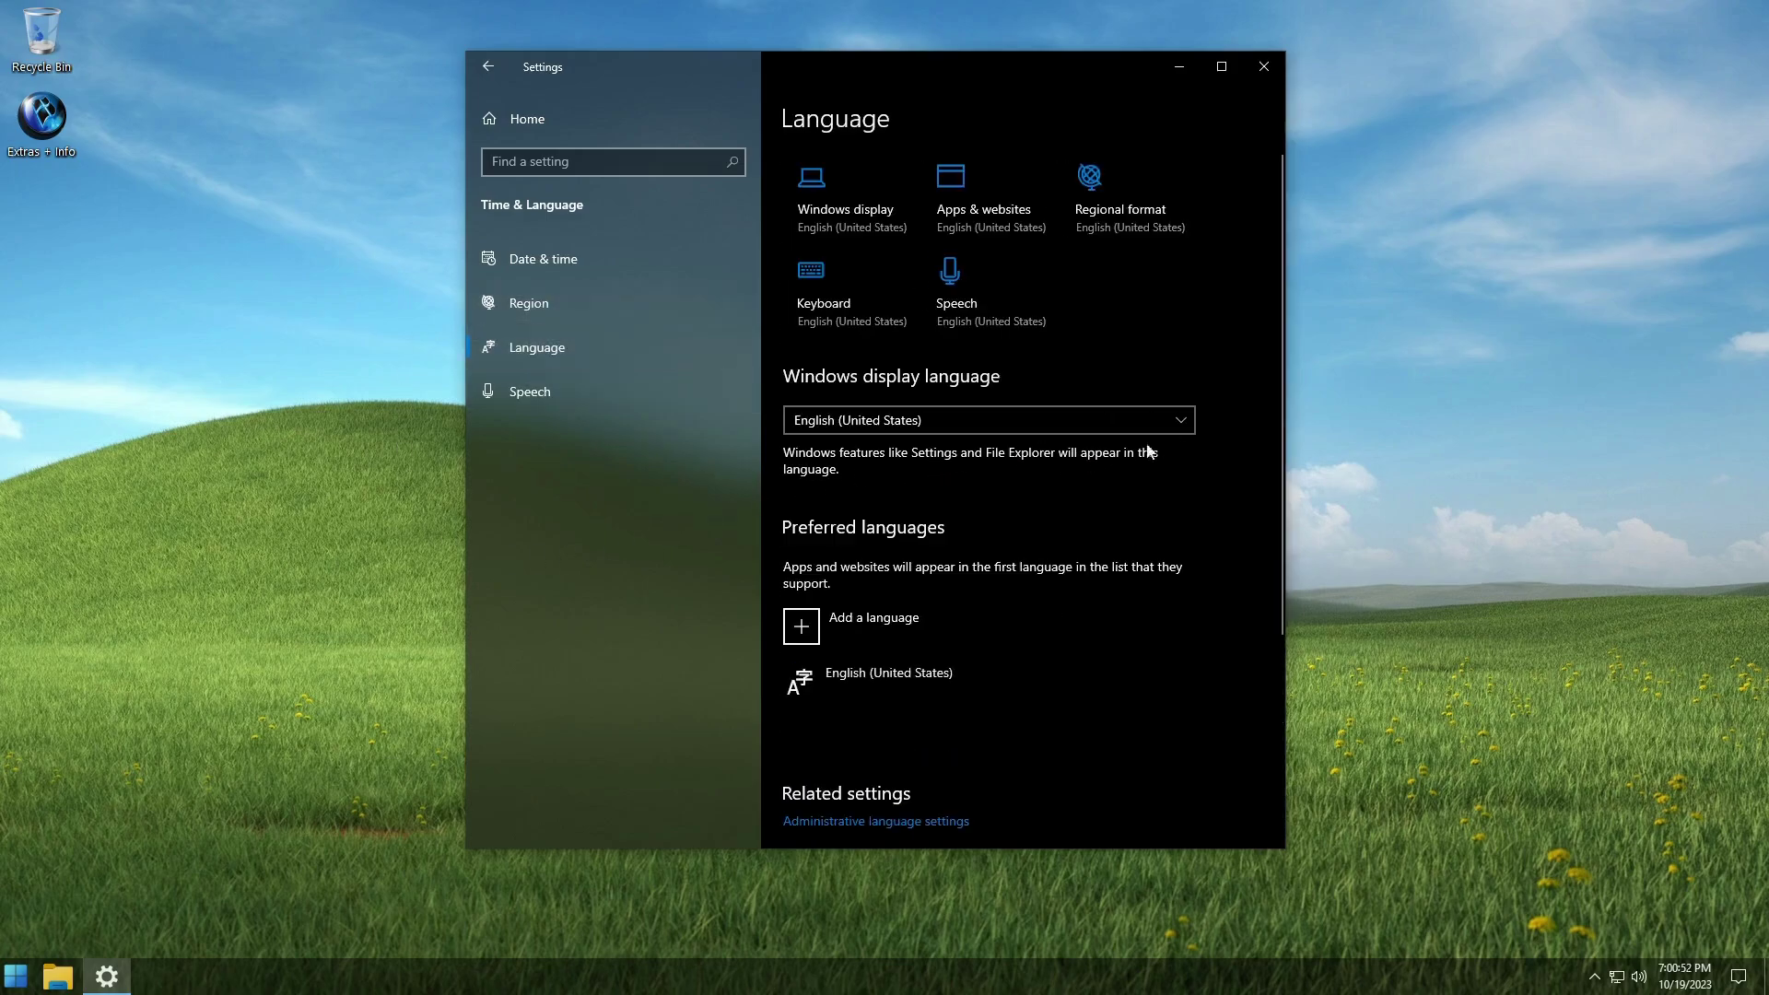
pyautogui.click(1183, 419)
pyautogui.click(1183, 399)
# Step: Start adding a preferred language, search for espanol and choose Español (México) to install
pyautogui.click(814, 629)
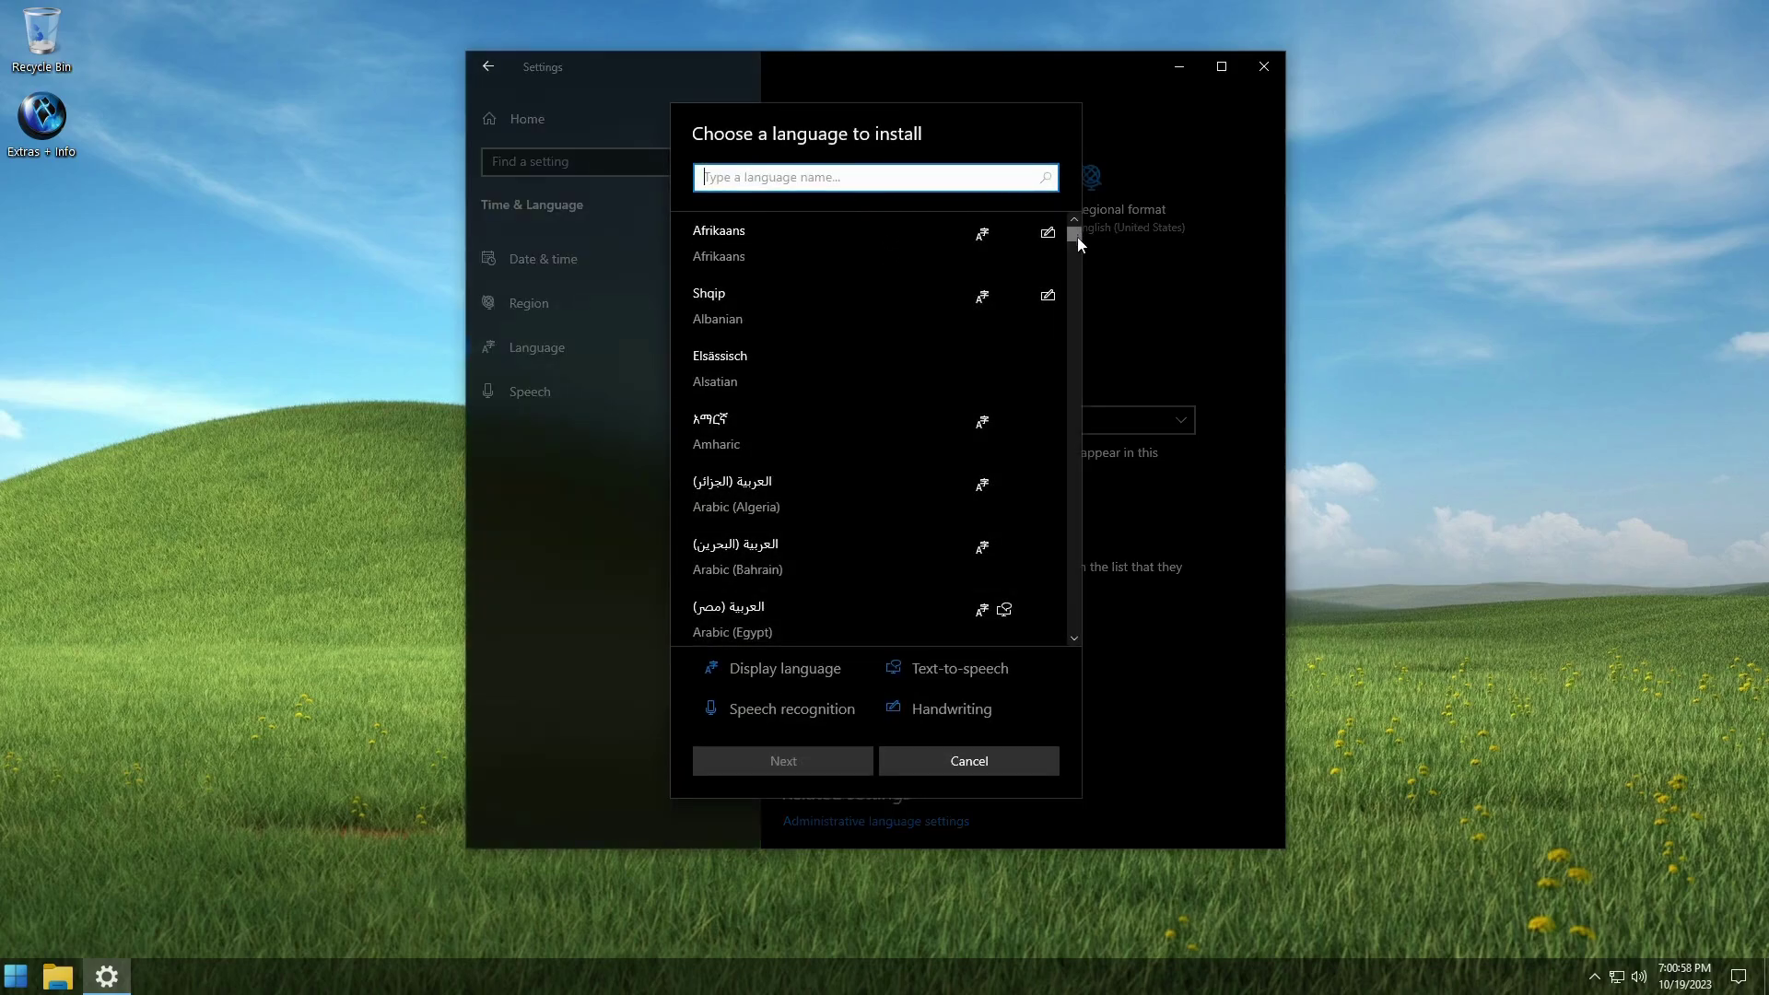
pyautogui.moveTo(1074, 230)
pyautogui.mouseDown()
pyautogui.moveTo(1082, 294)
pyautogui.moveTo(1083, 223)
pyautogui.mouseUp()
pyautogui.write('espanol')
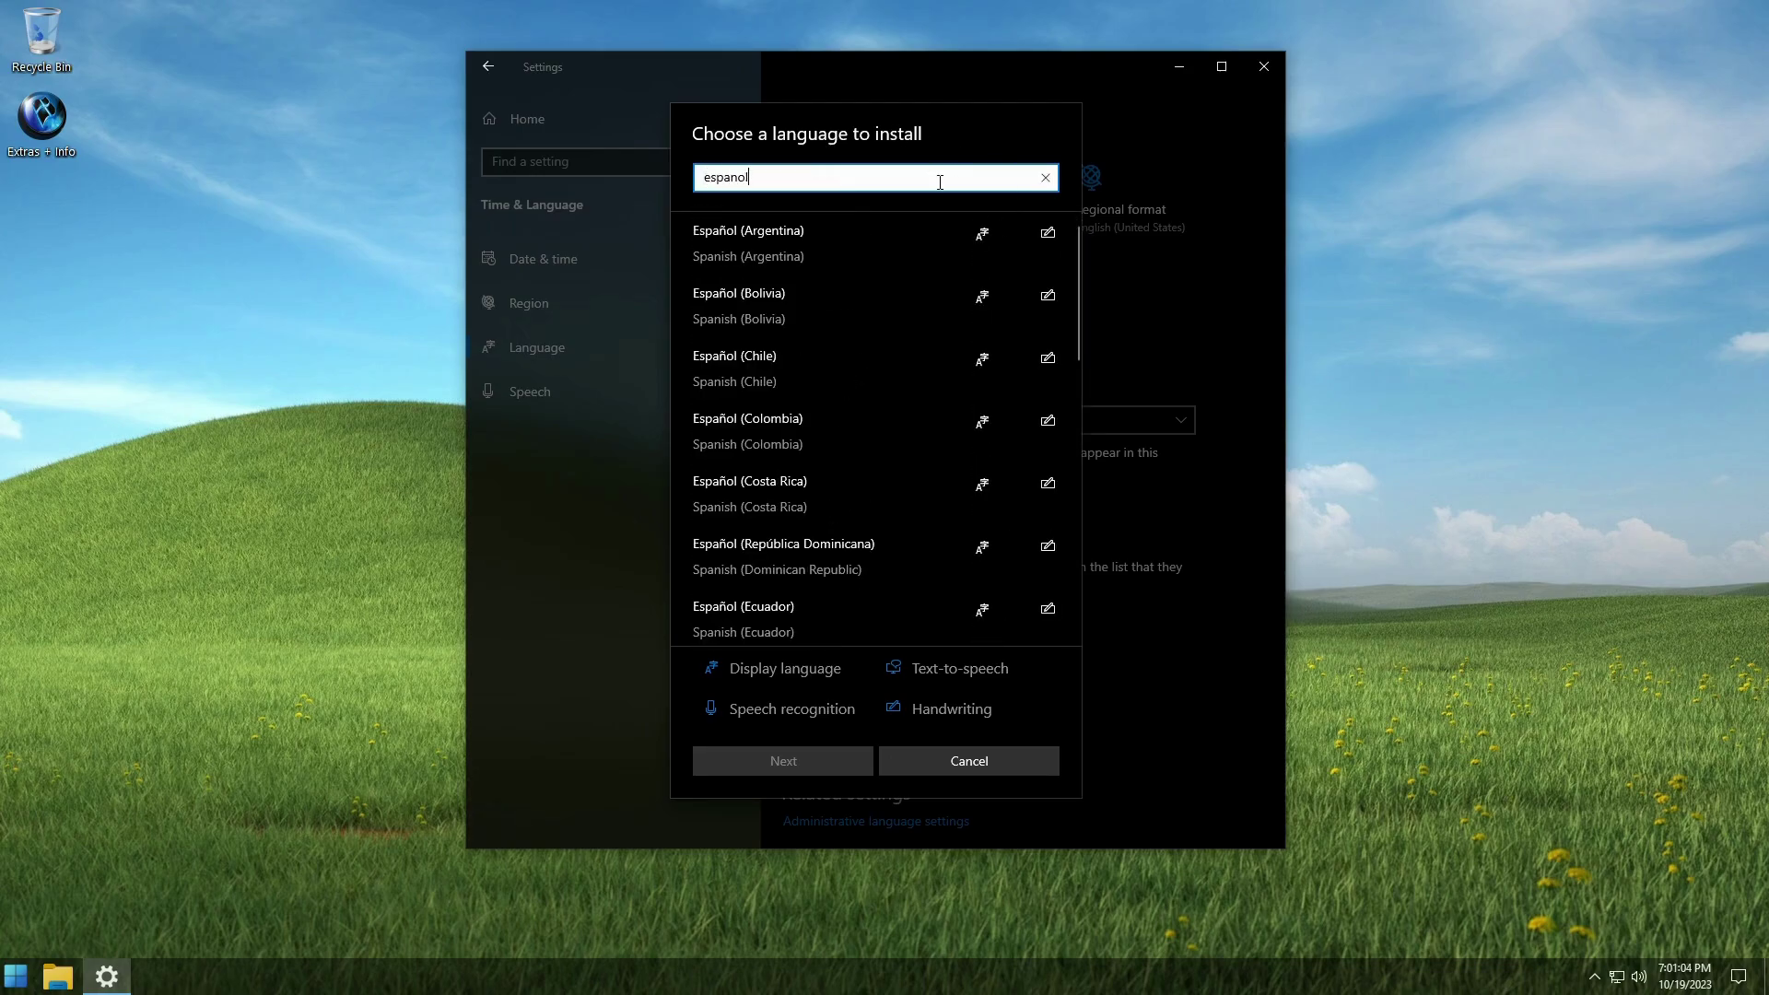
pyautogui.scroll(-5, 803, 396)
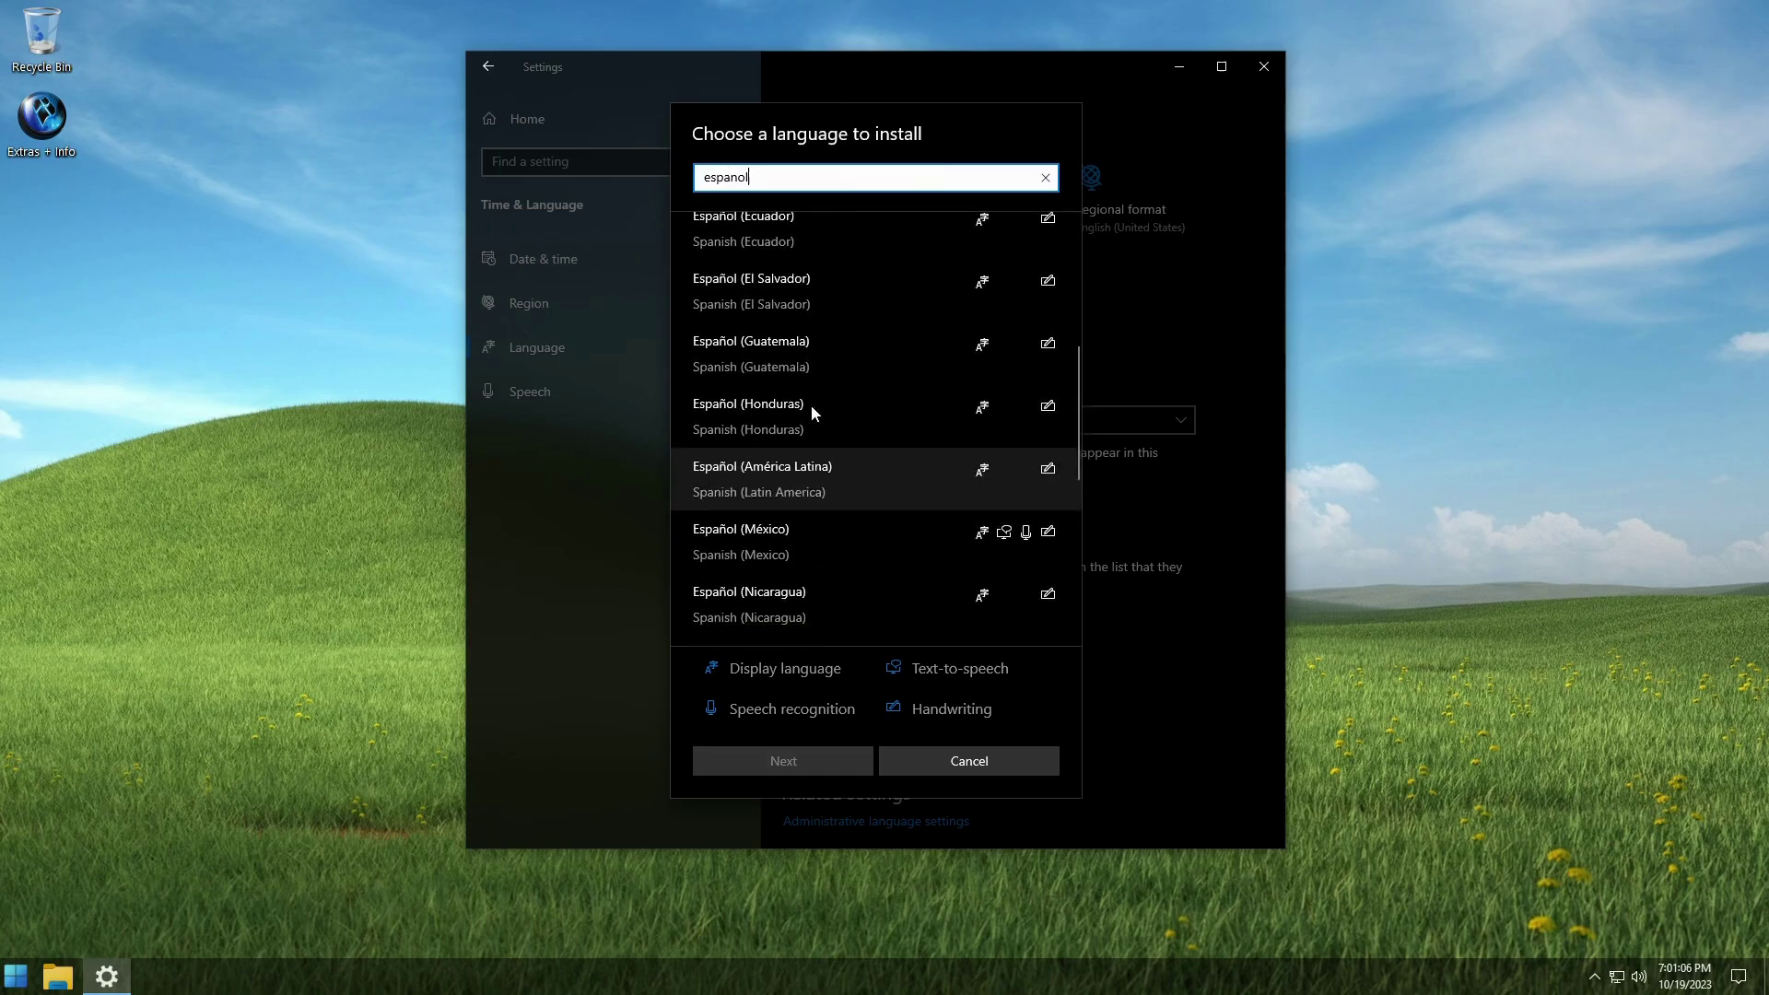
pyautogui.click(919, 534)
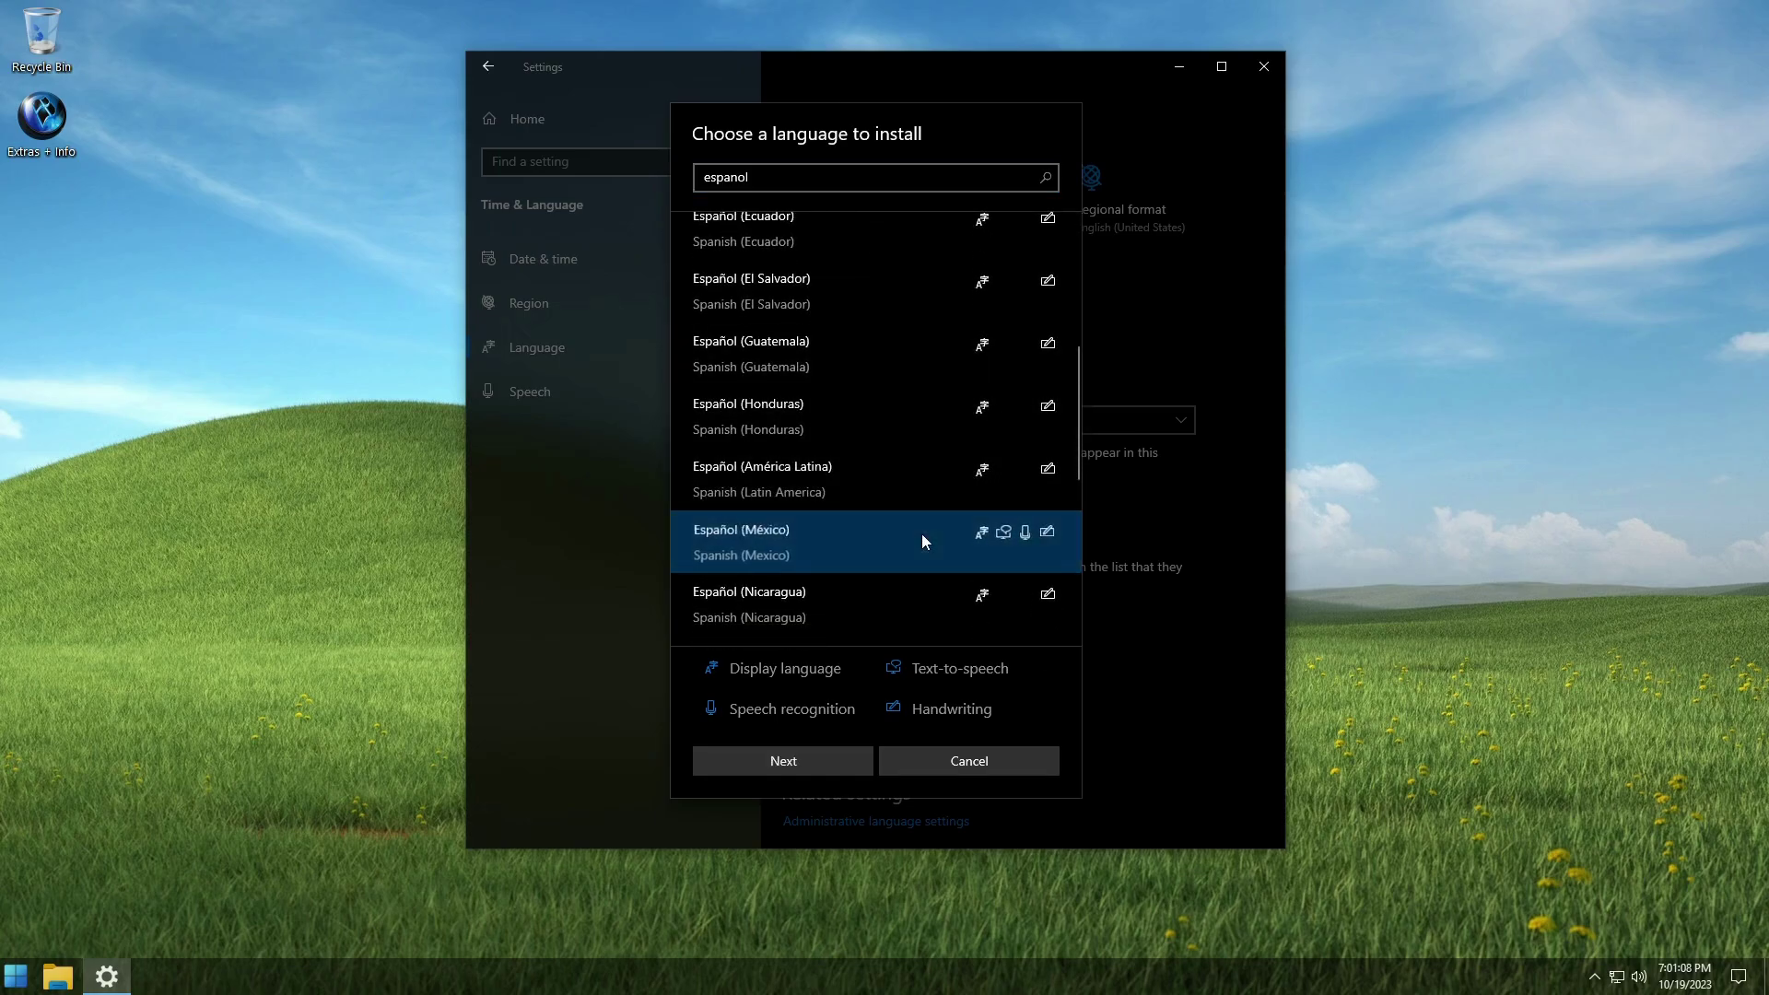
pyautogui.click(782, 761)
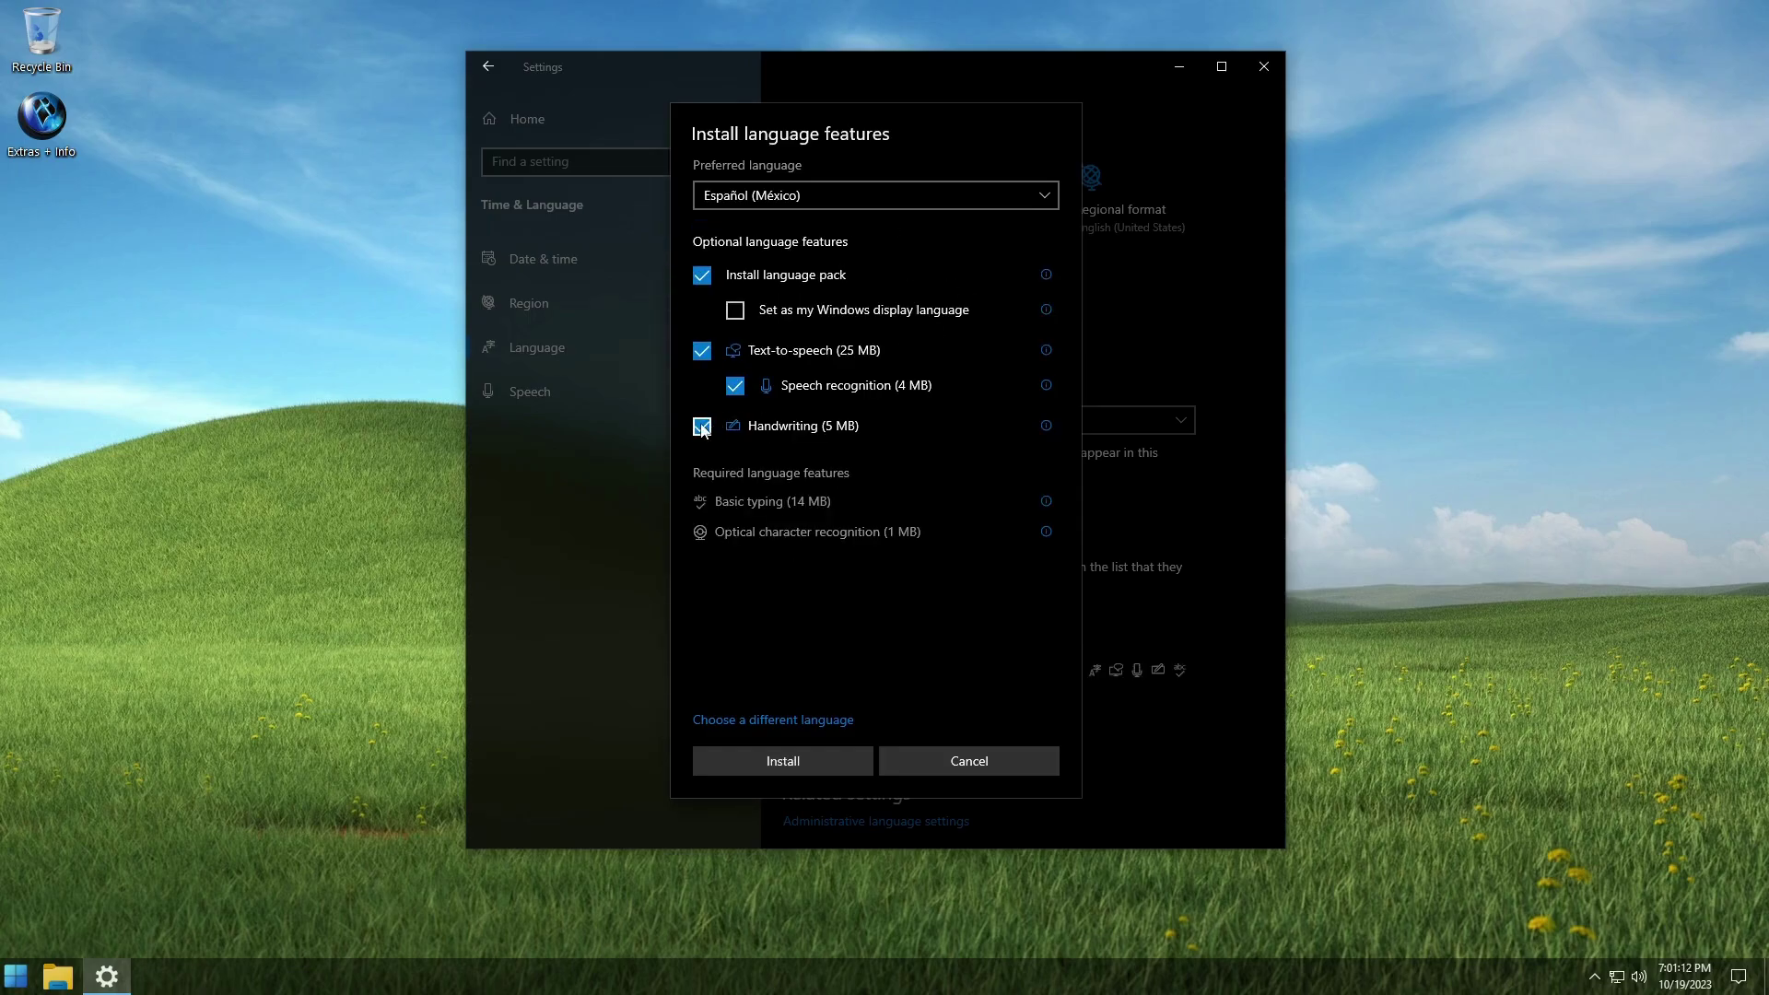
# Step: Exclude handwriting, text-to-speech and speech recognition, and install Español (México) with only its optional language pack
pyautogui.click(702, 426)
pyautogui.click(702, 350)
pyautogui.click(734, 385)
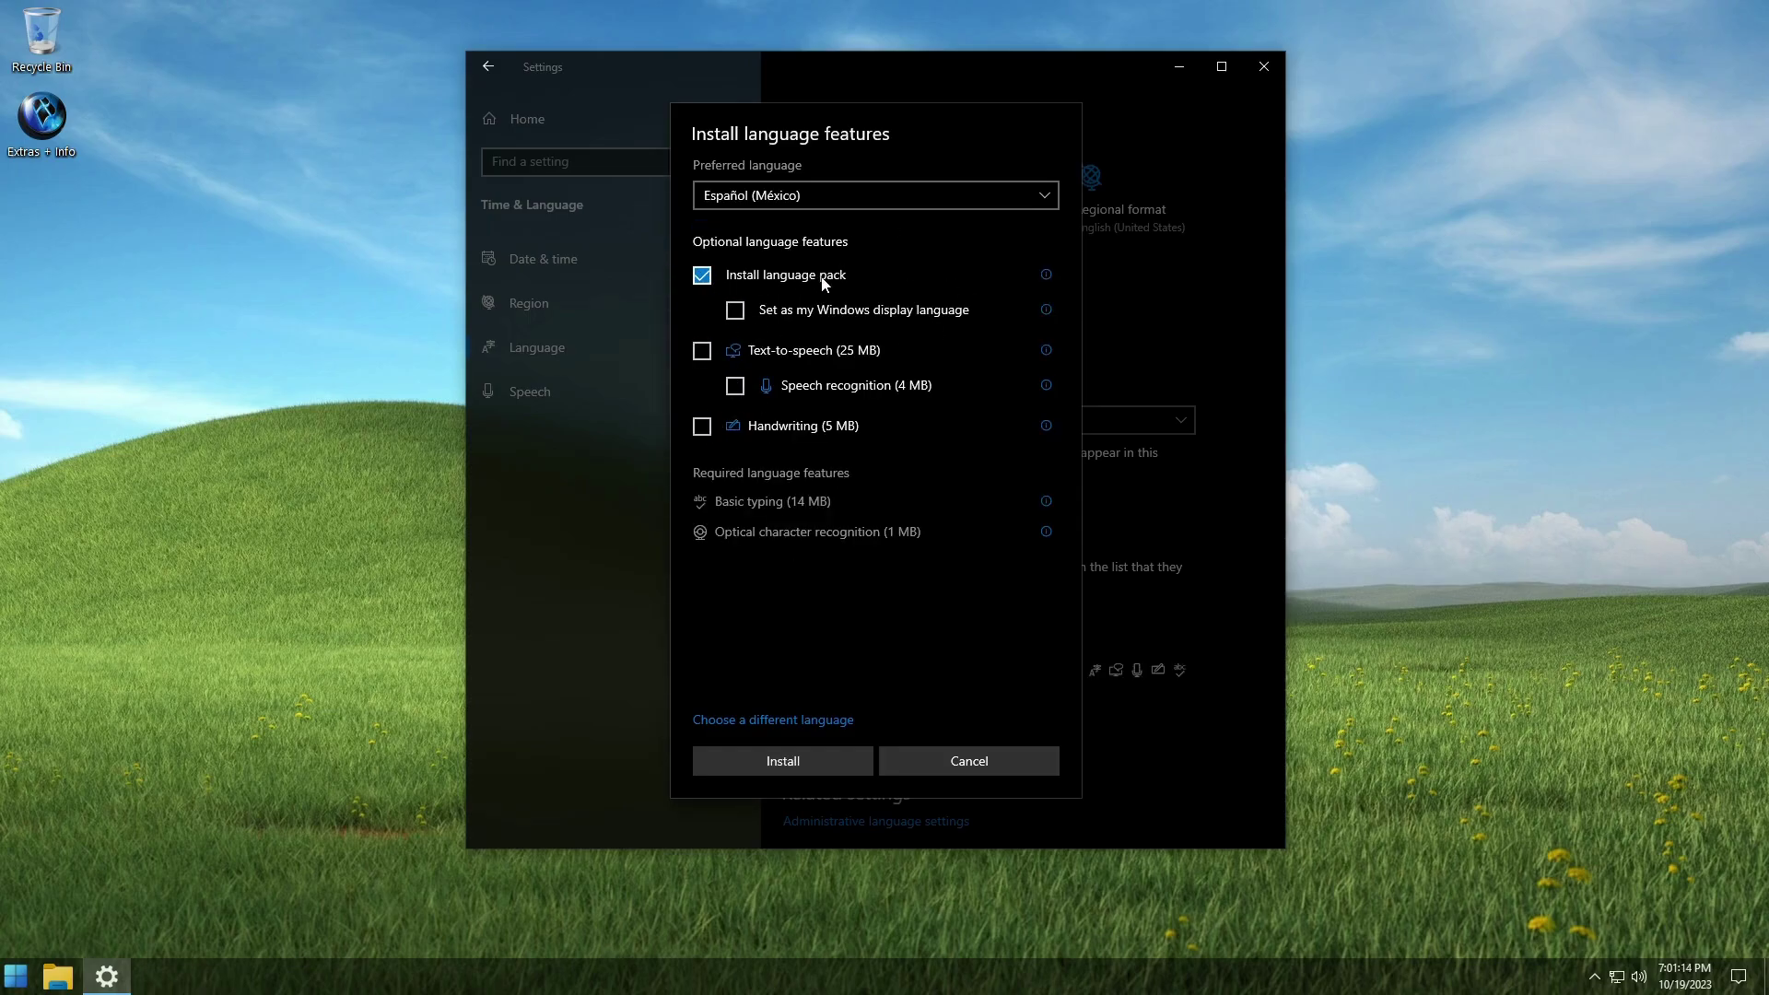
pyautogui.click(821, 761)
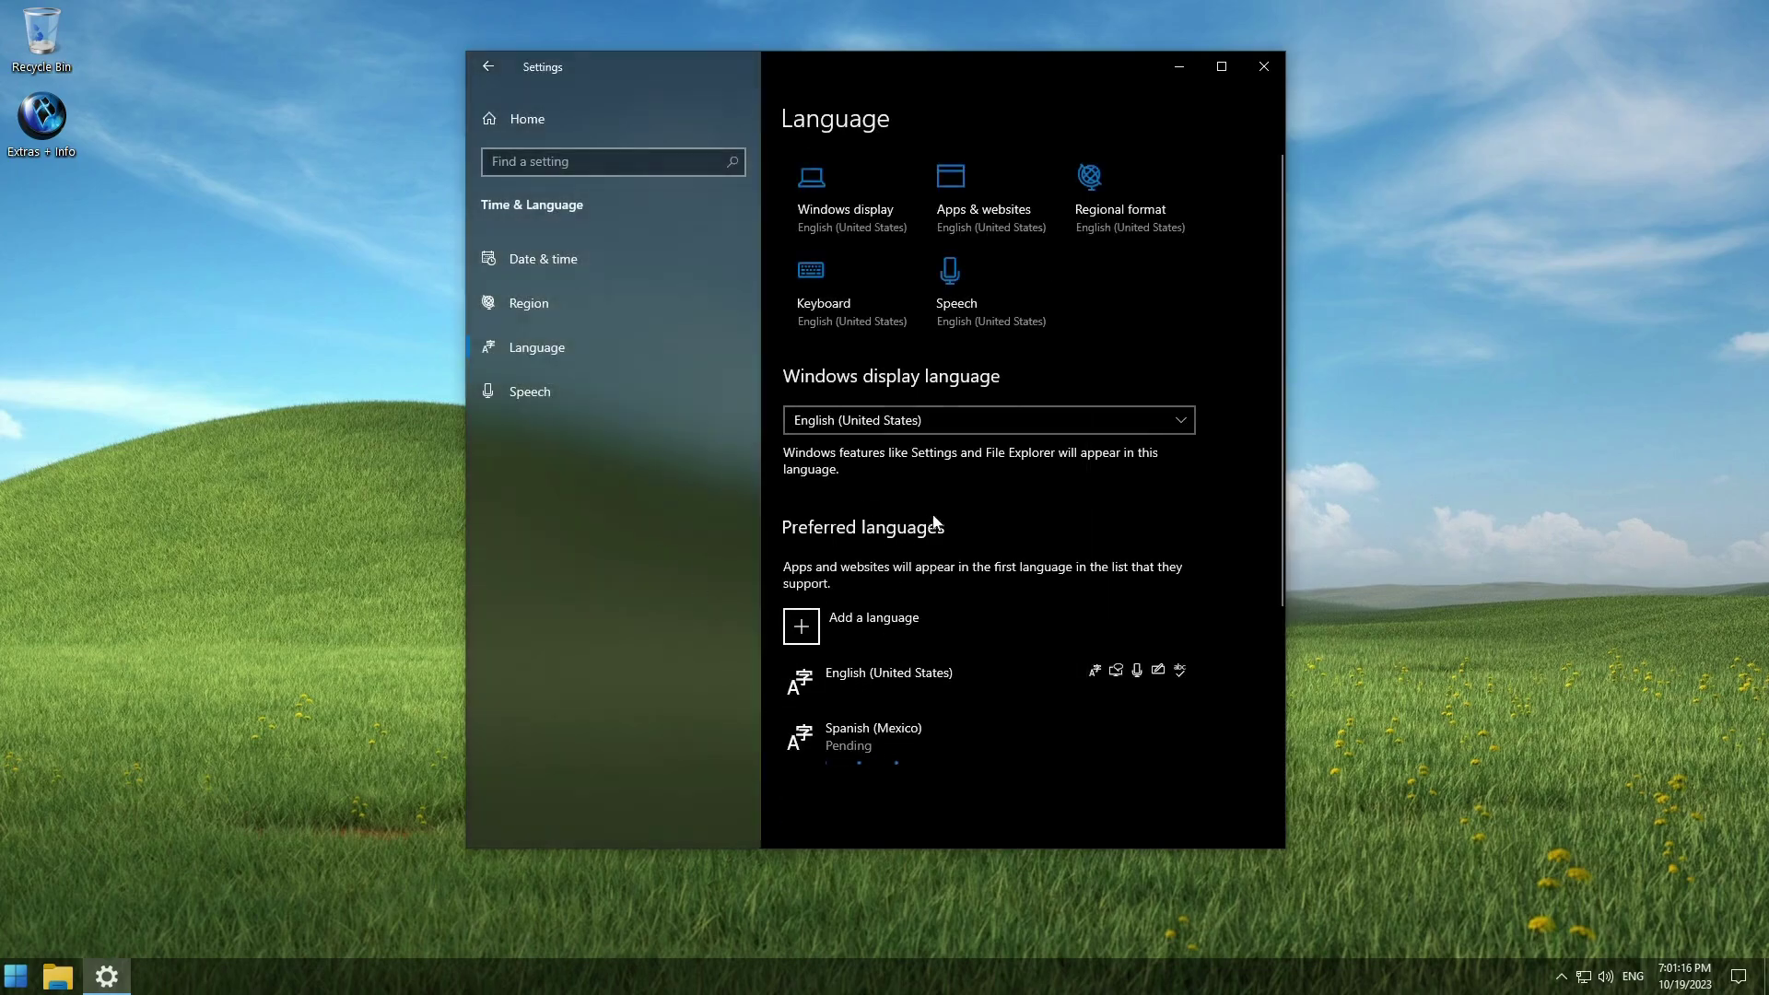
# Step: Add another preferred language by searching for francais, choosing Français (France) and installing it with its language pack
pyautogui.click(892, 617)
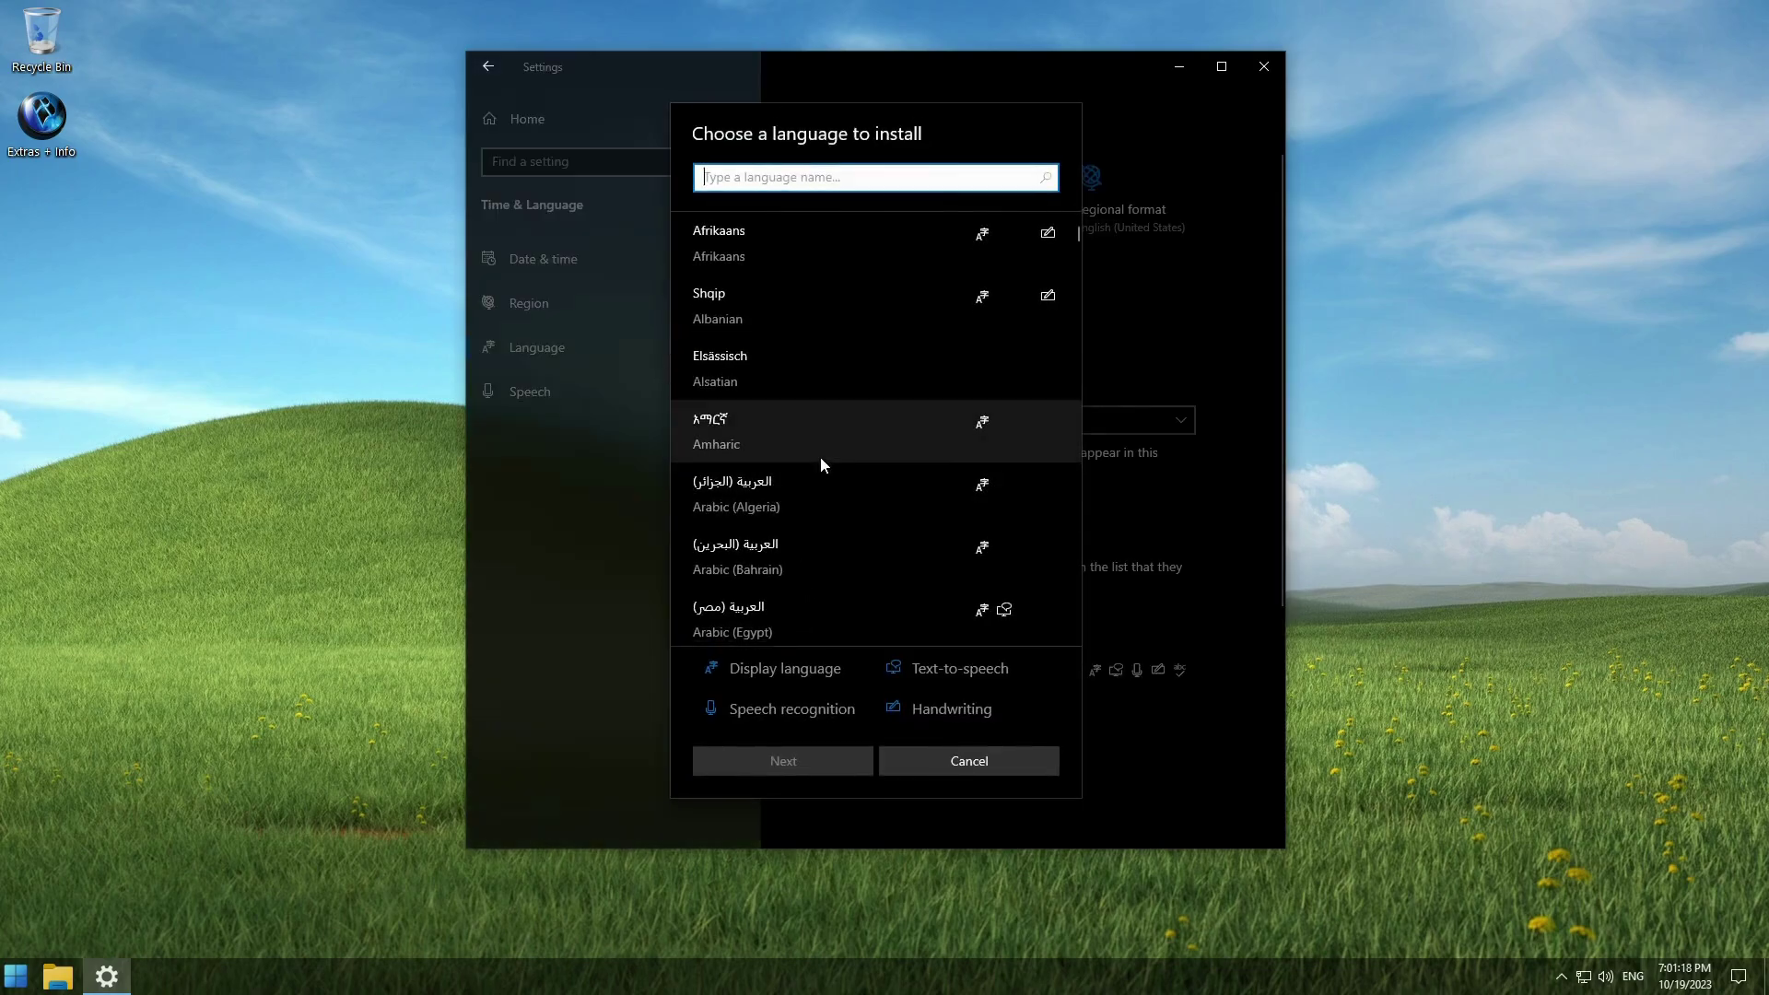
pyautogui.write('ncais')
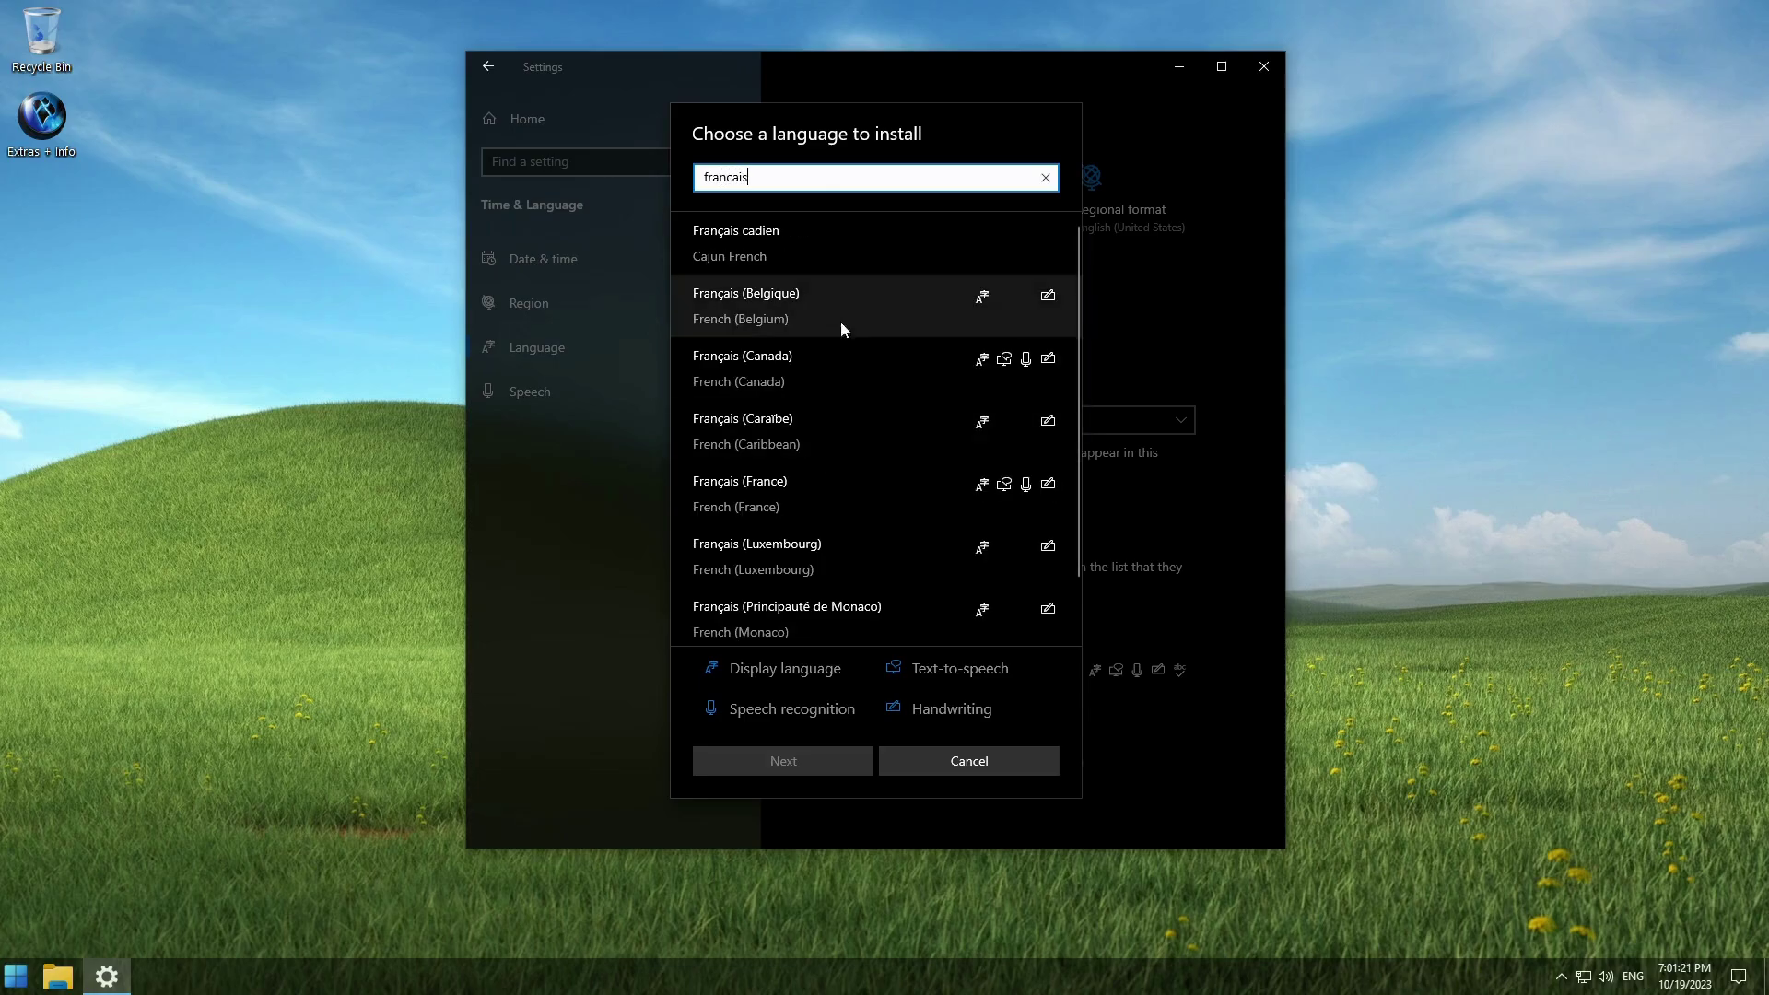
pyautogui.click(775, 482)
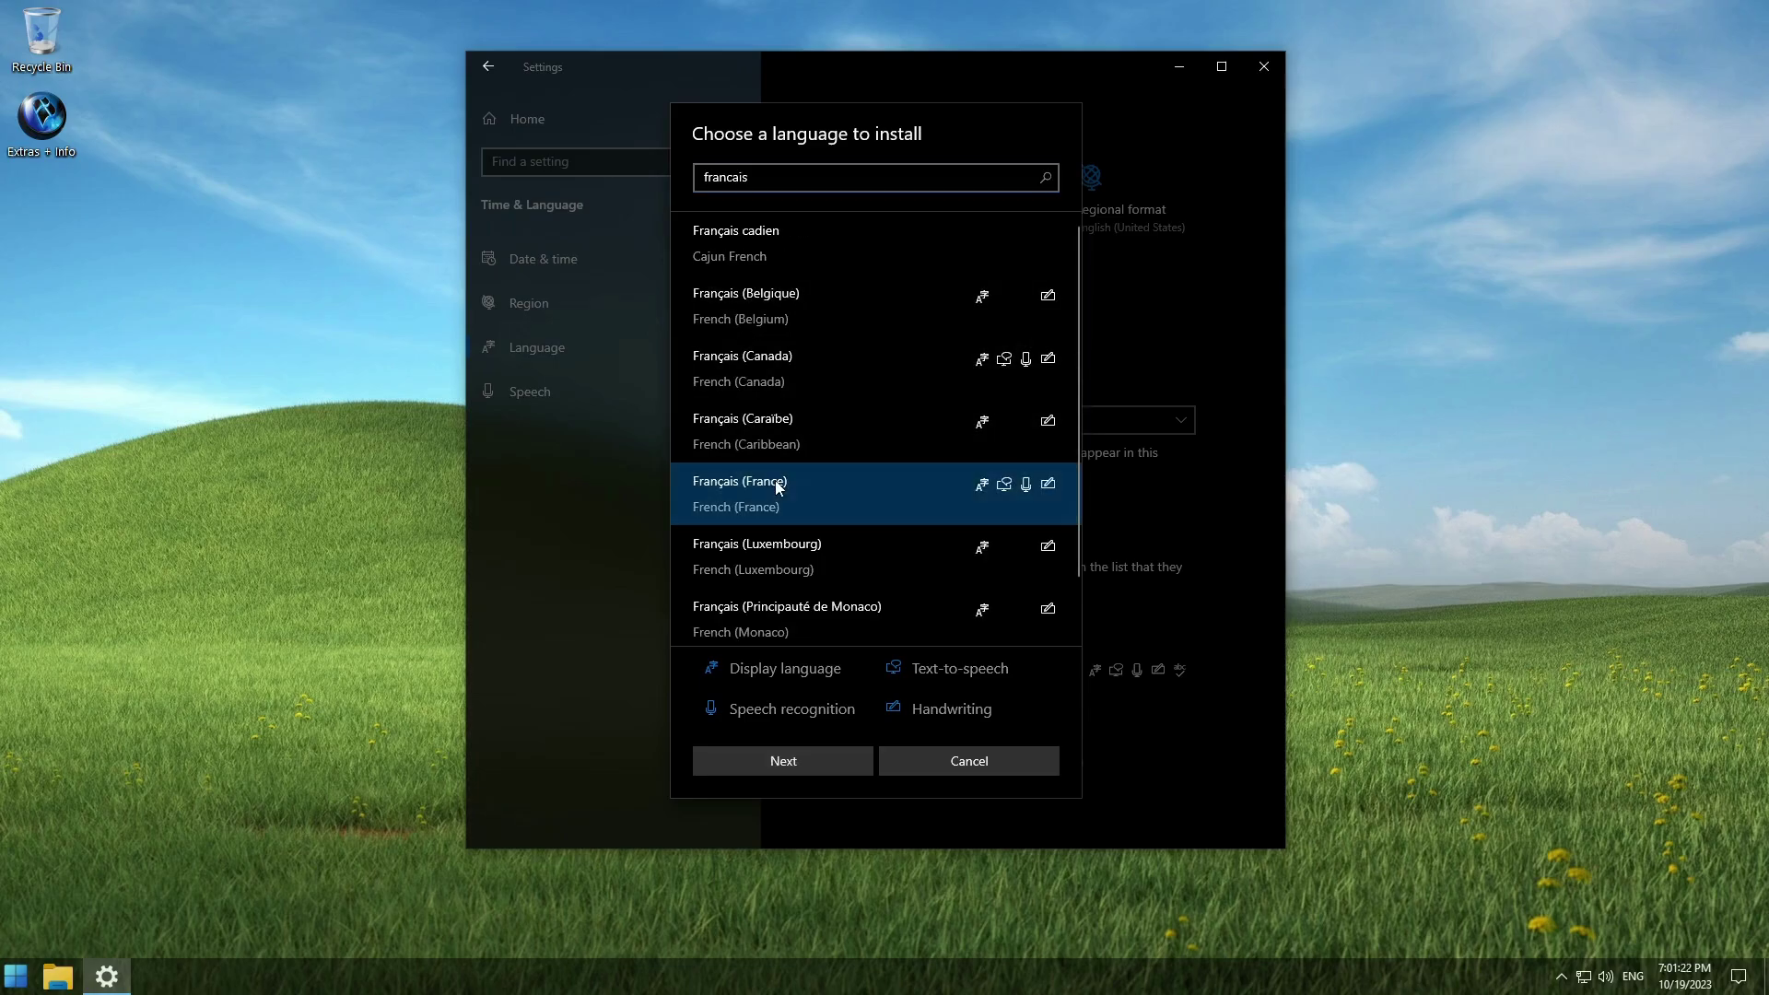
pyautogui.click(842, 764)
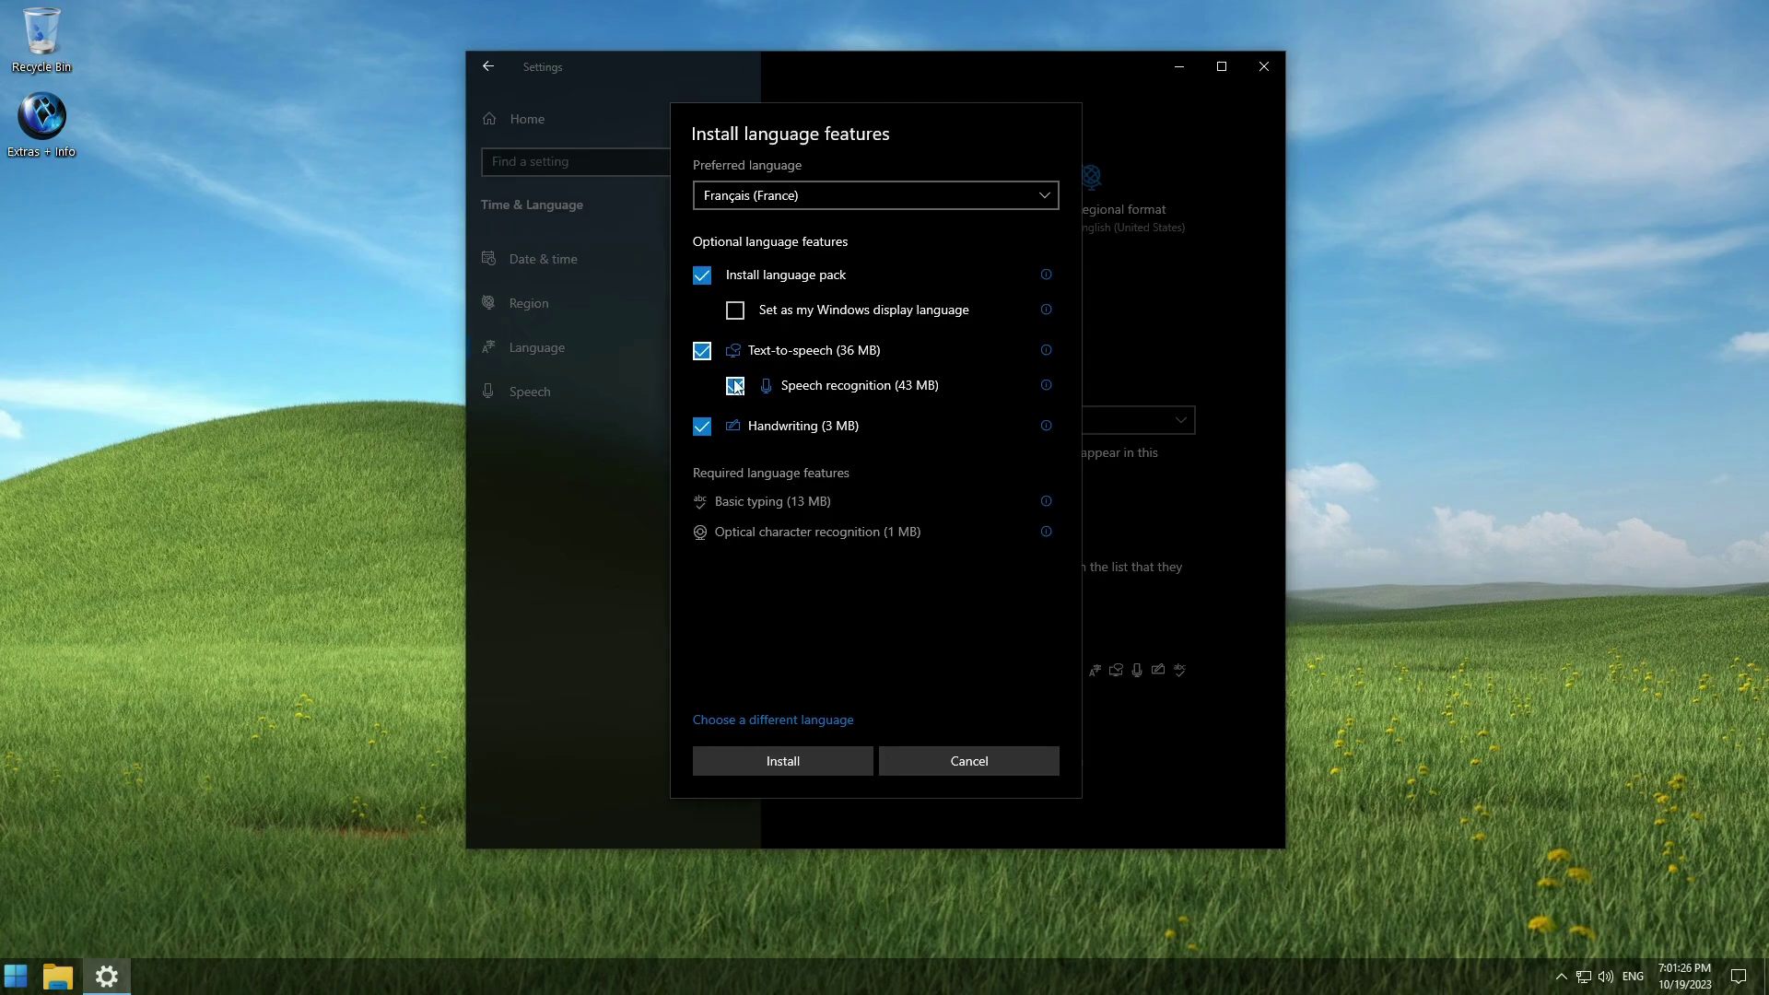
pyautogui.click(798, 763)
# Step: Move Settings aside, open the Extras + Info folder from the desktop and view its Desktop Shortcuts subfolder
pyautogui.moveTo(959, 77); pyautogui.dragTo(1416, 47)
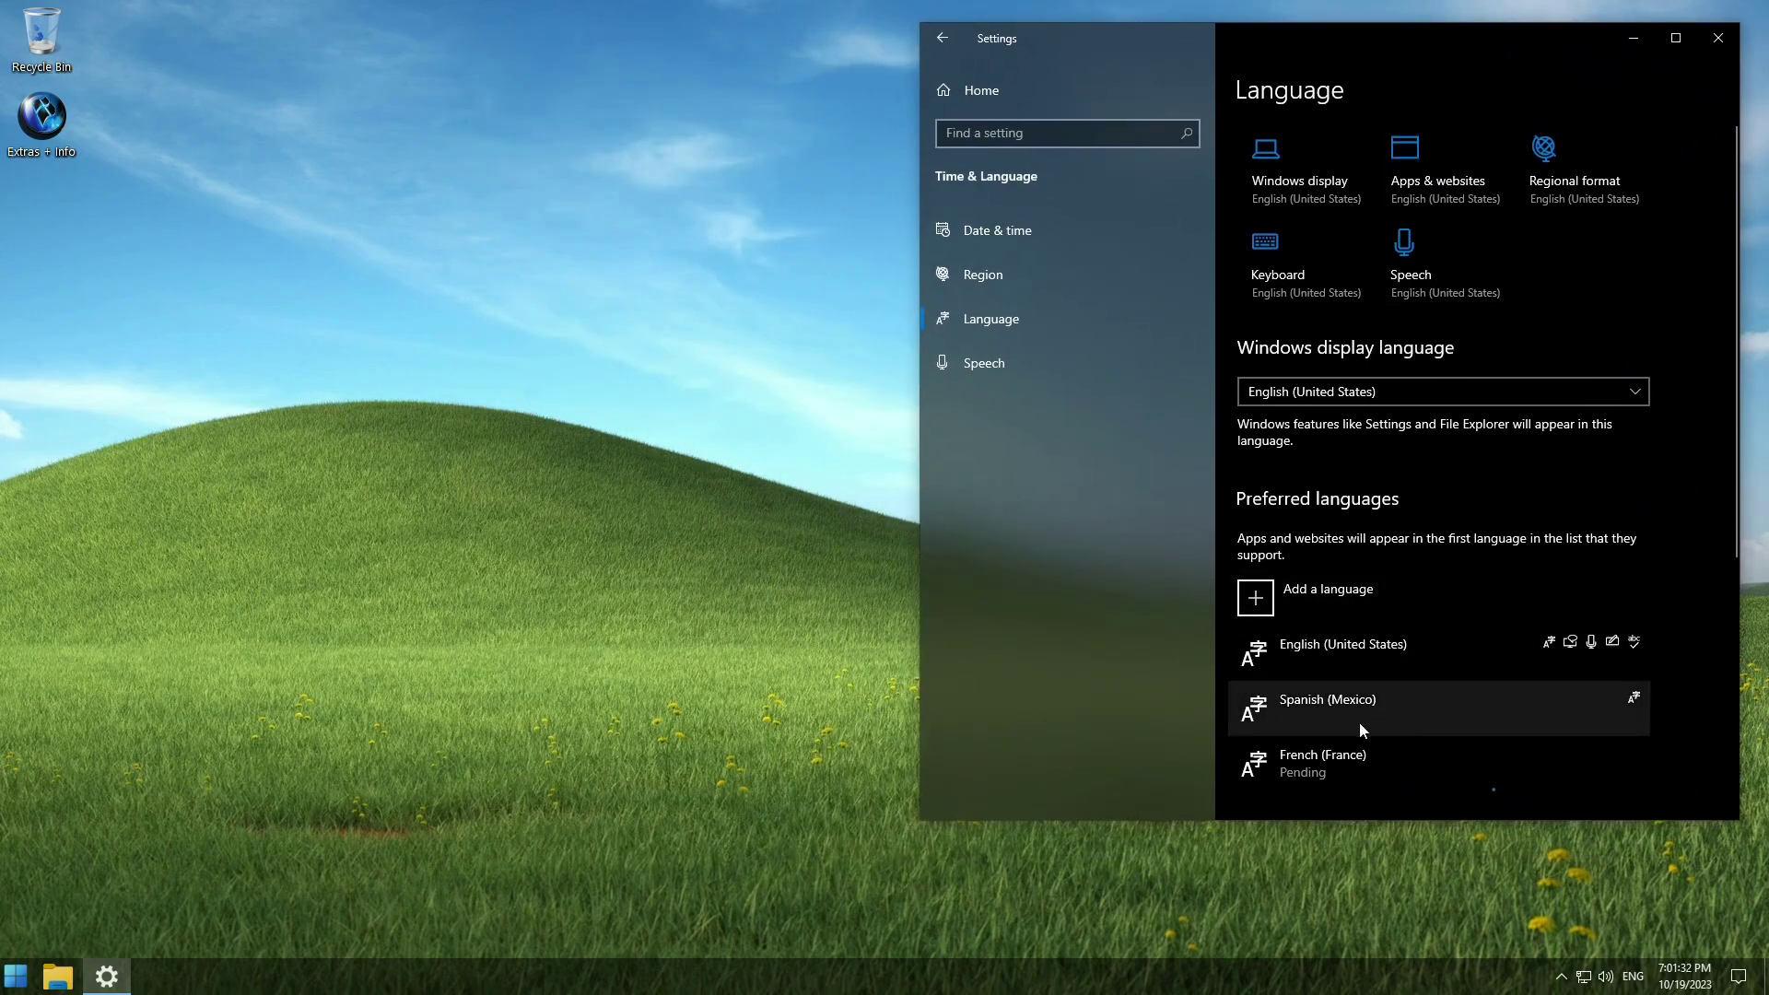
pyautogui.doubleClick(56, 134)
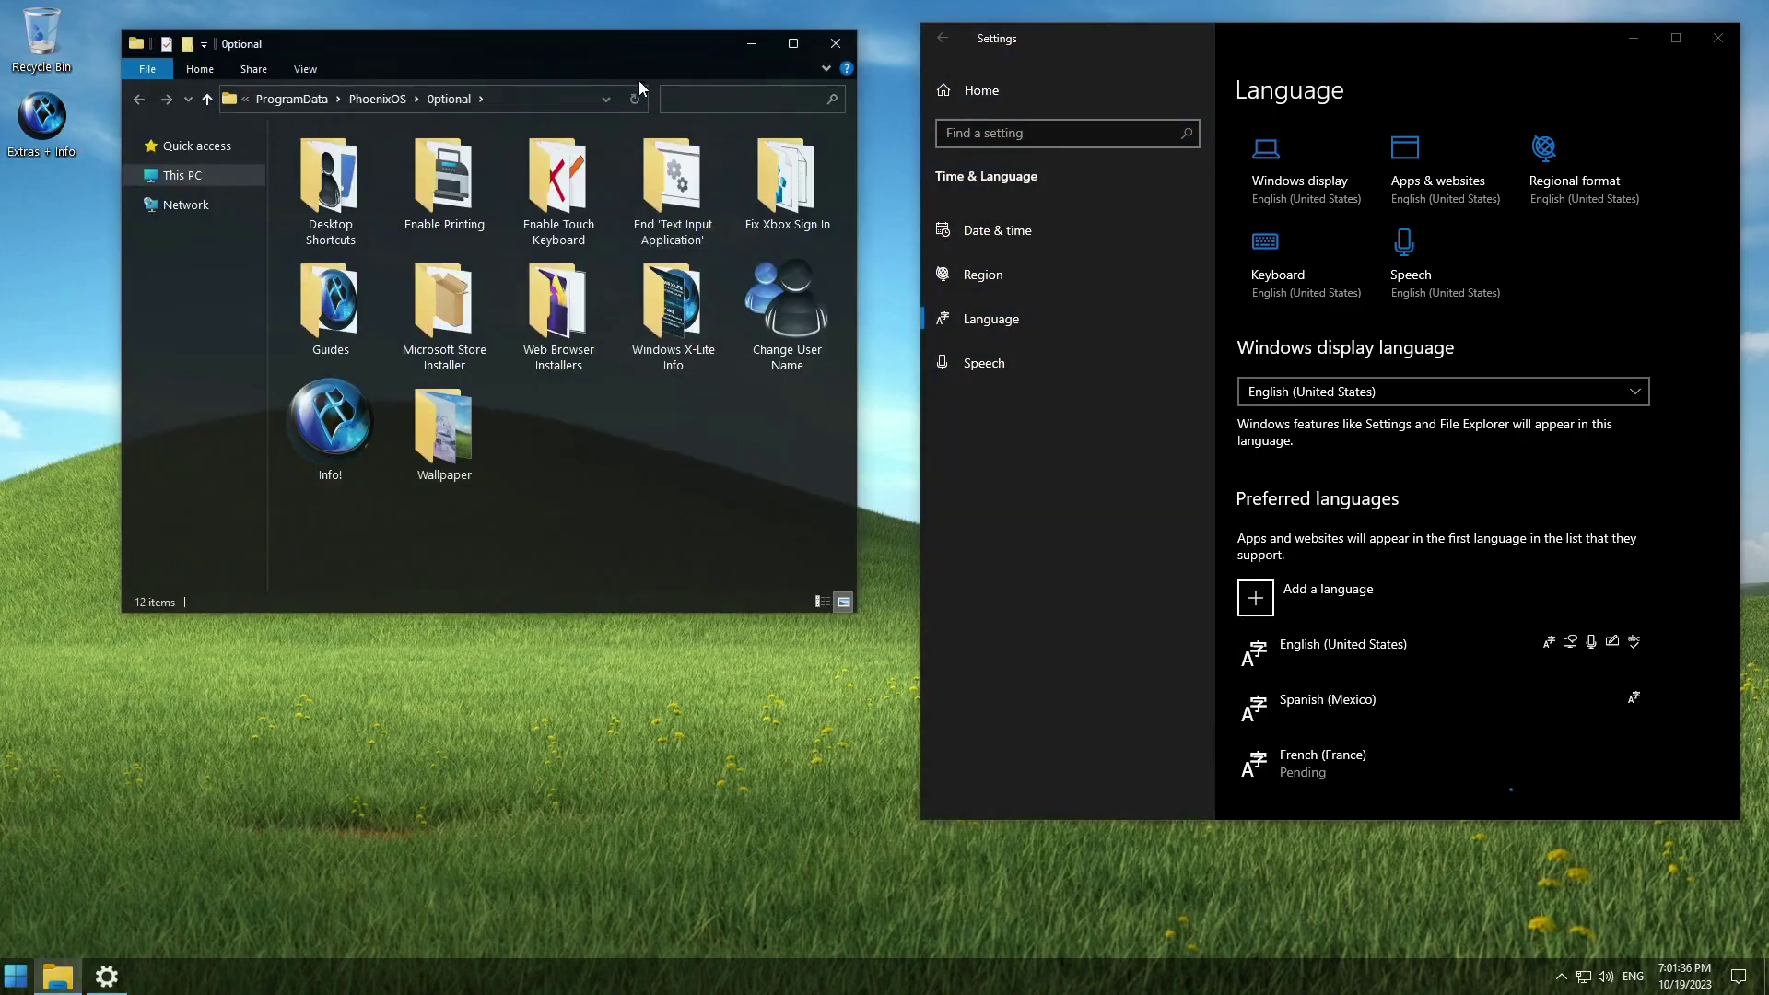
pyautogui.moveTo(652, 51); pyautogui.dragTo(684, 96)
pyautogui.click(369, 221)
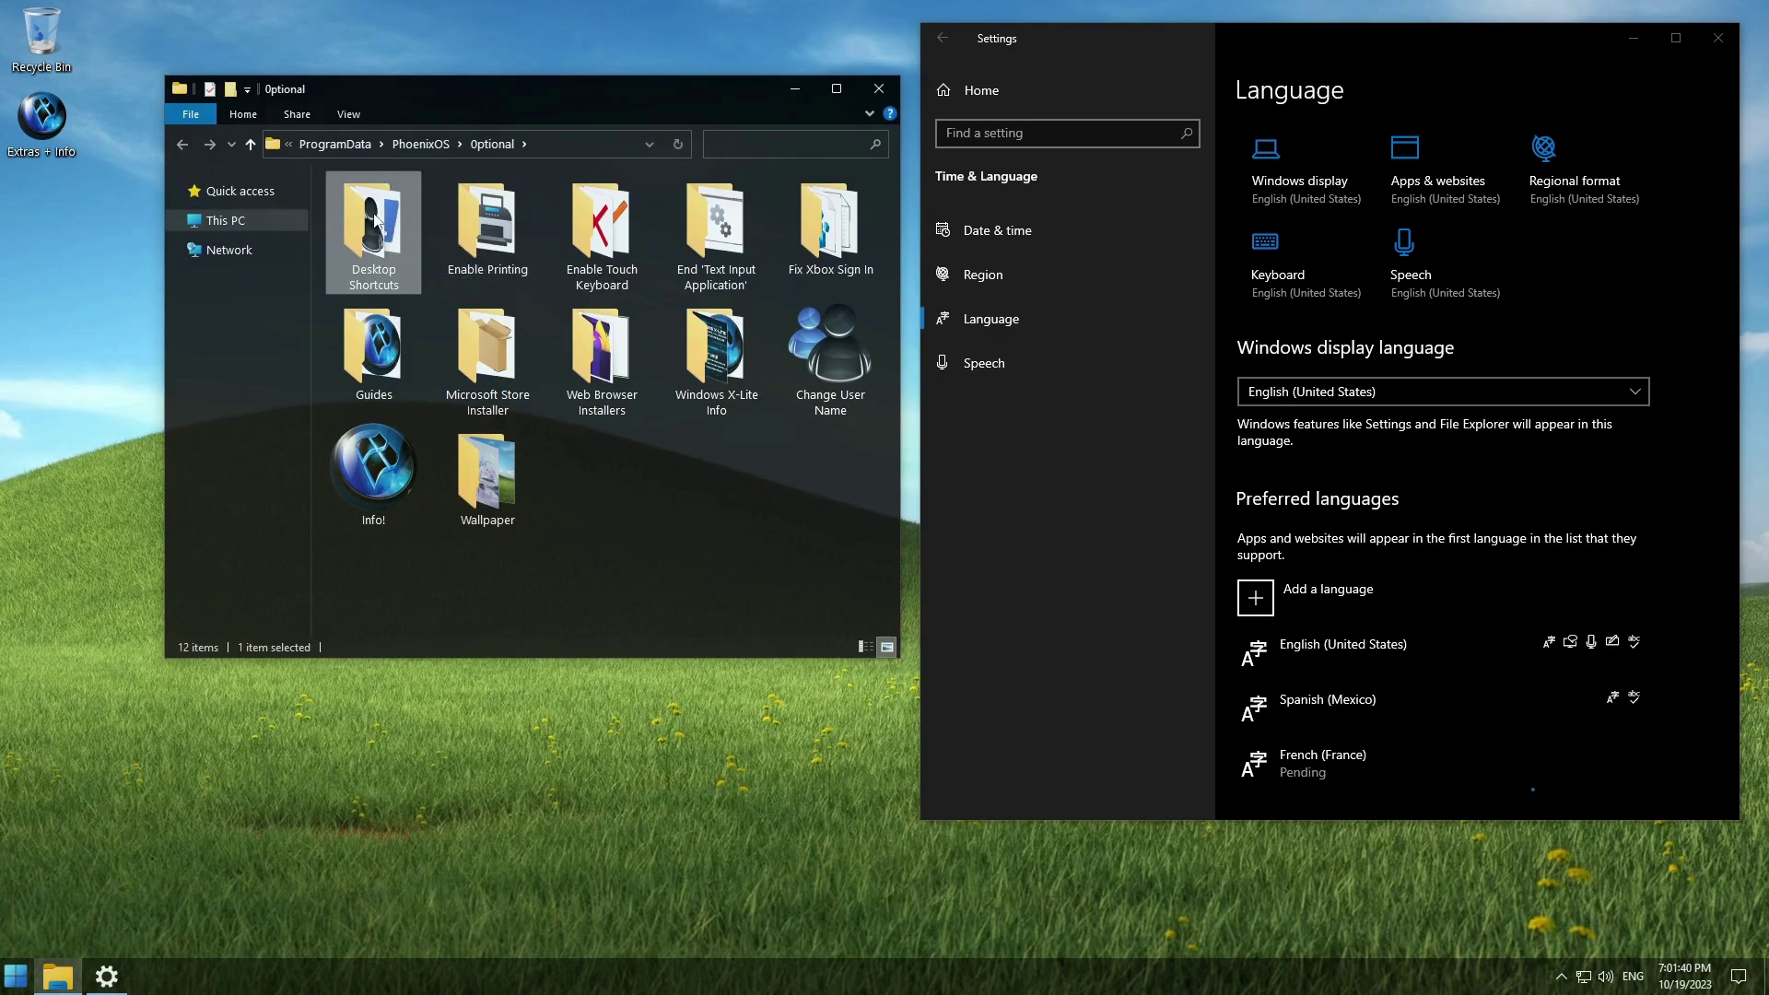
pyautogui.doubleClick(374, 217)
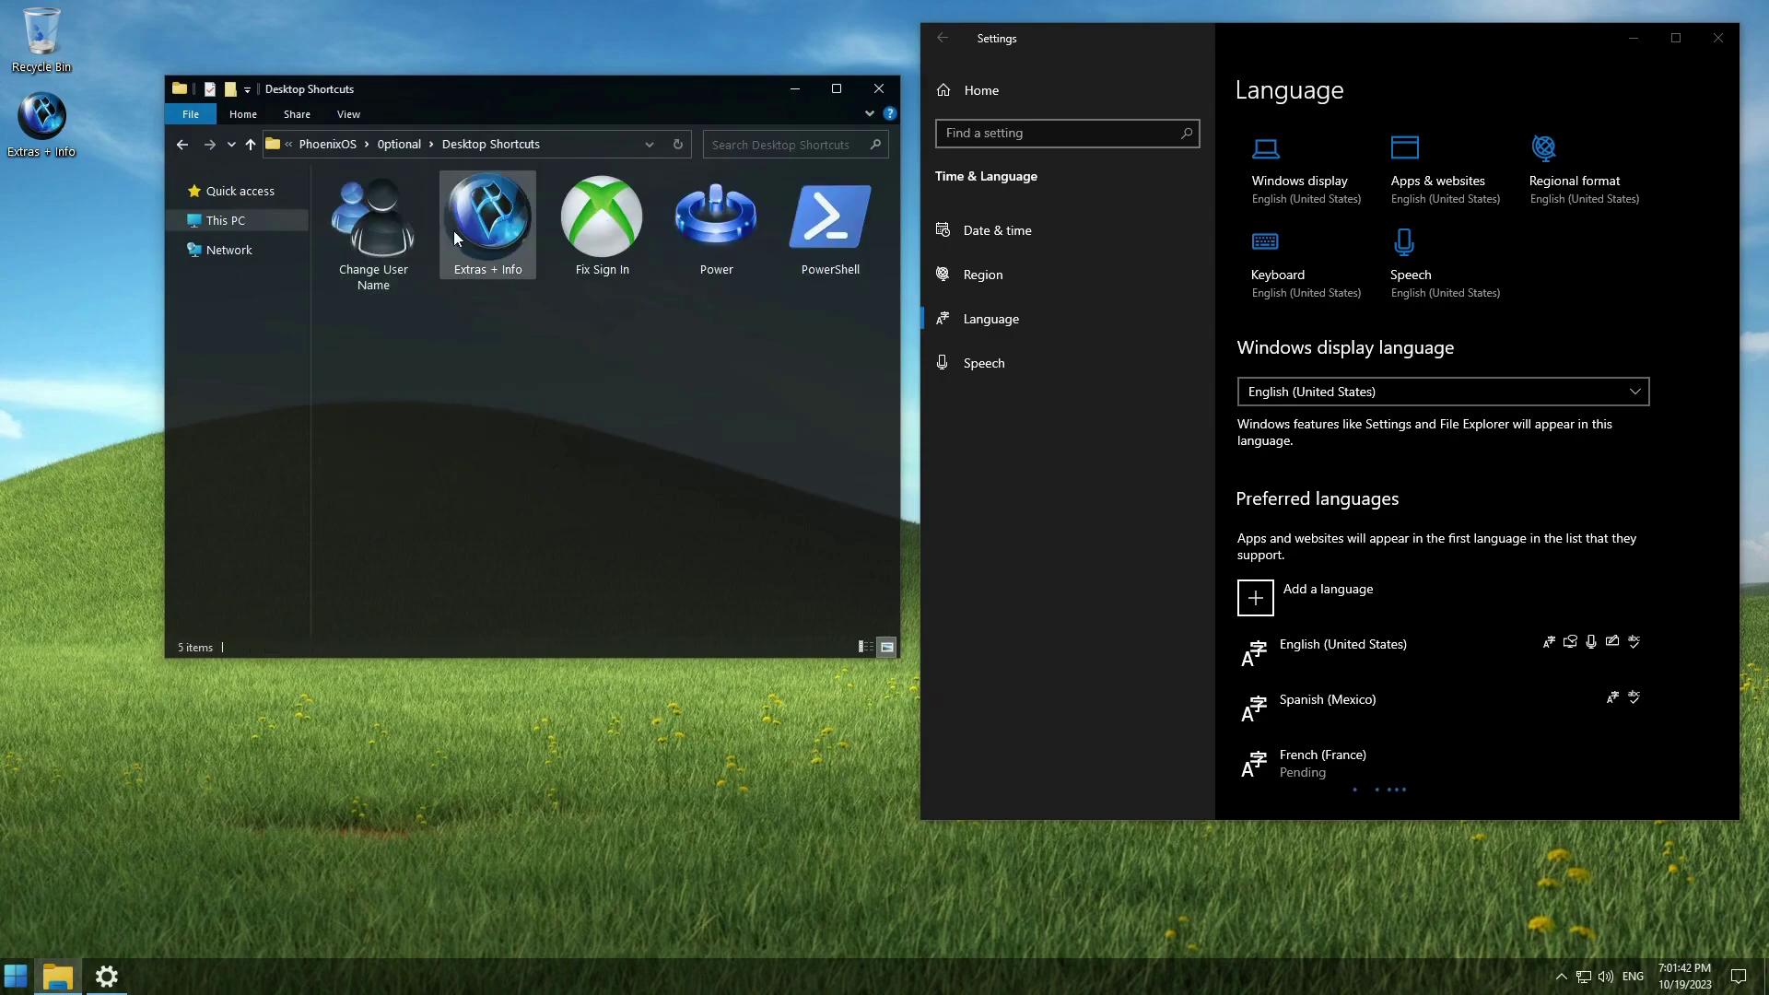
# Step: Rename the Admin local account through the Change User Name shortcut by entering the new user name, and close the account window
pyautogui.doubleClick(373, 221)
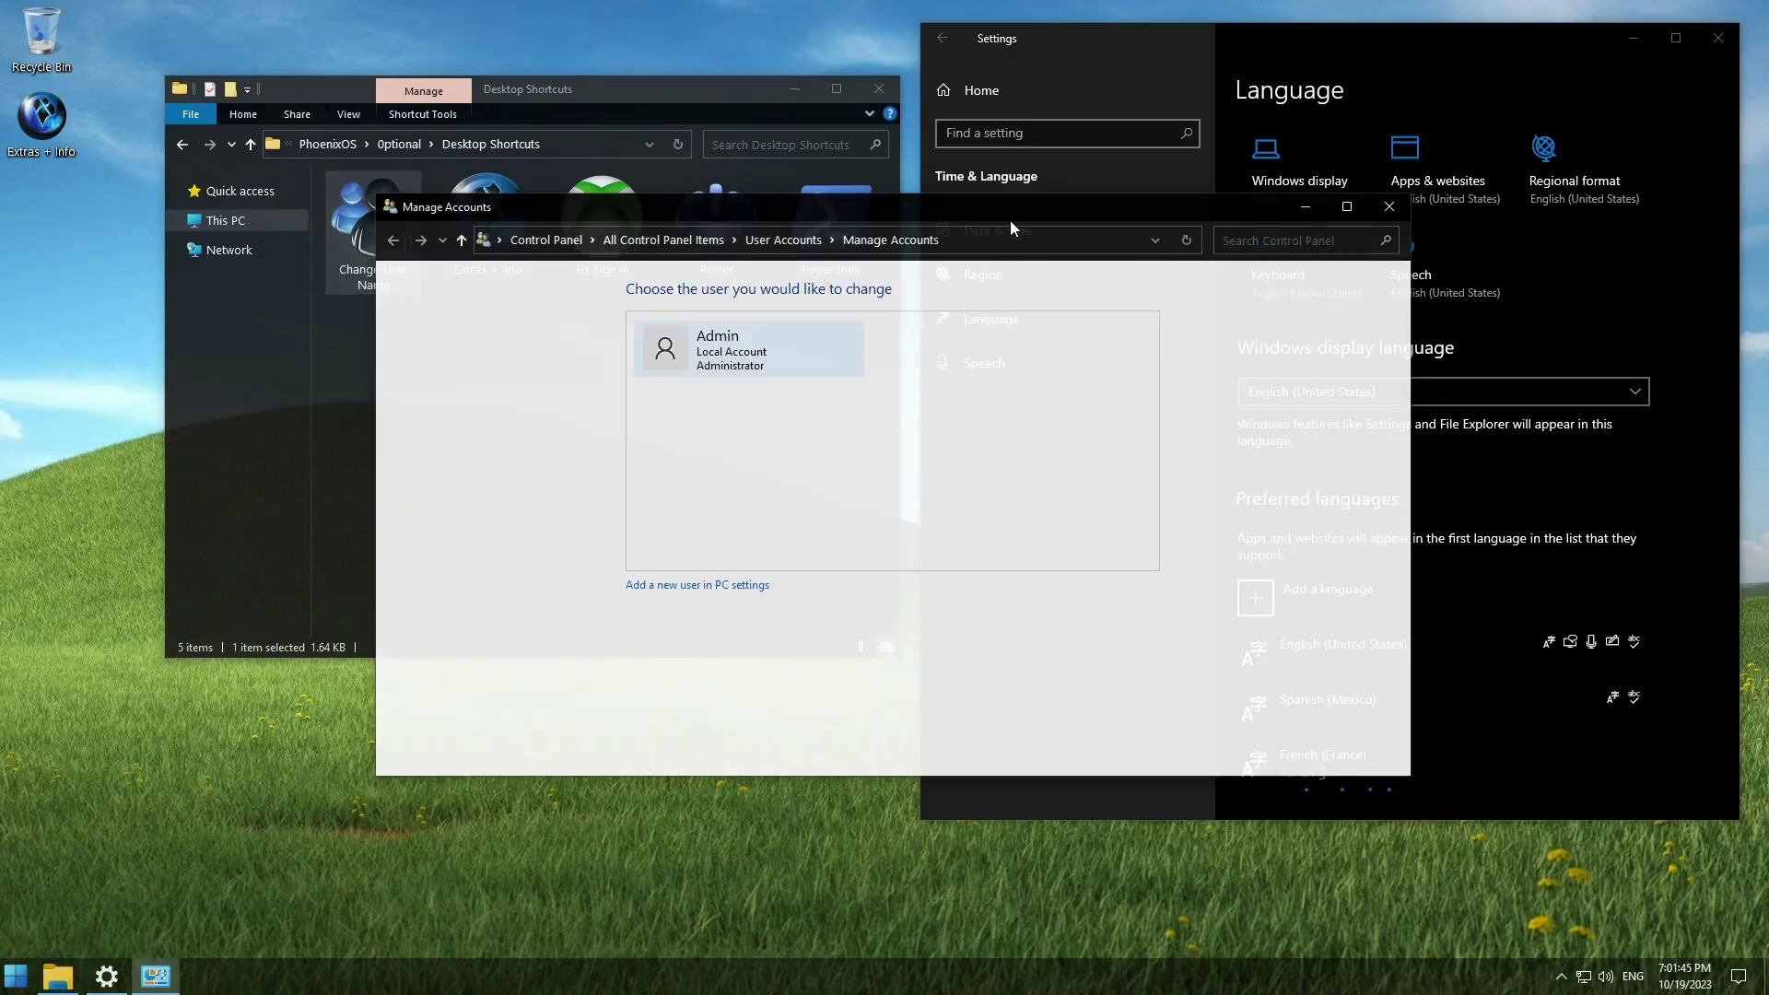
pyautogui.moveTo(1010, 219); pyautogui.dragTo(754, 325)
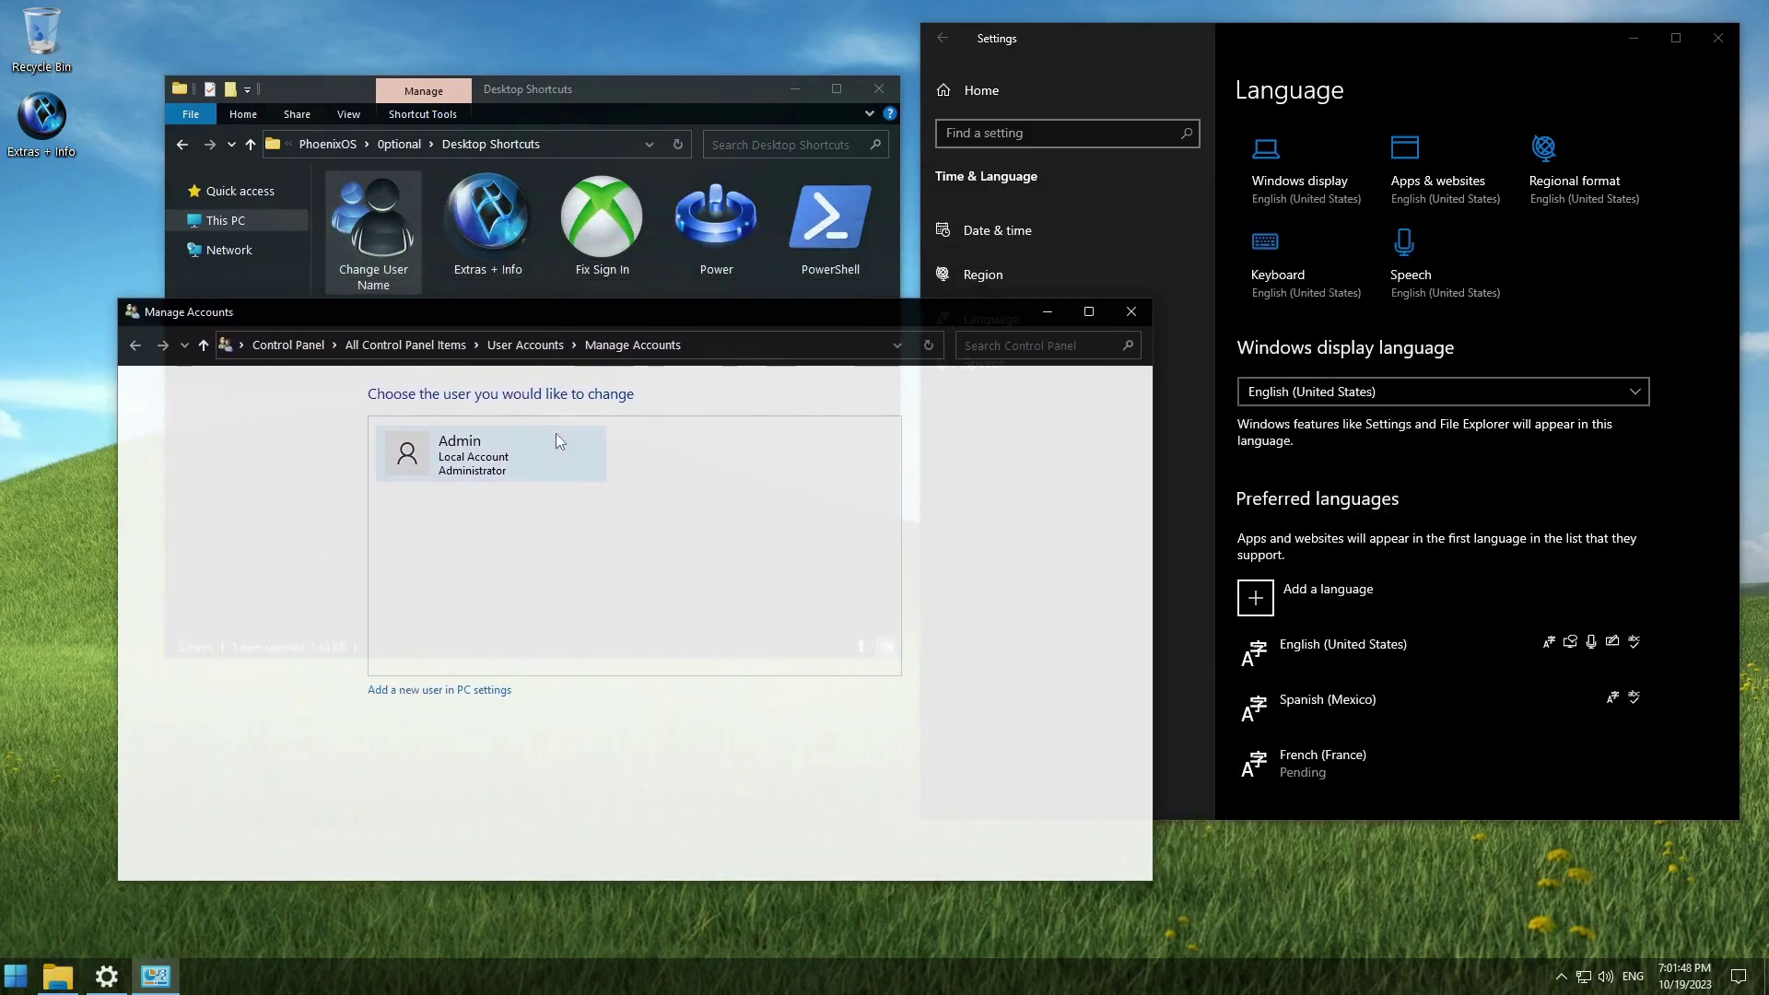
pyautogui.click(463, 458)
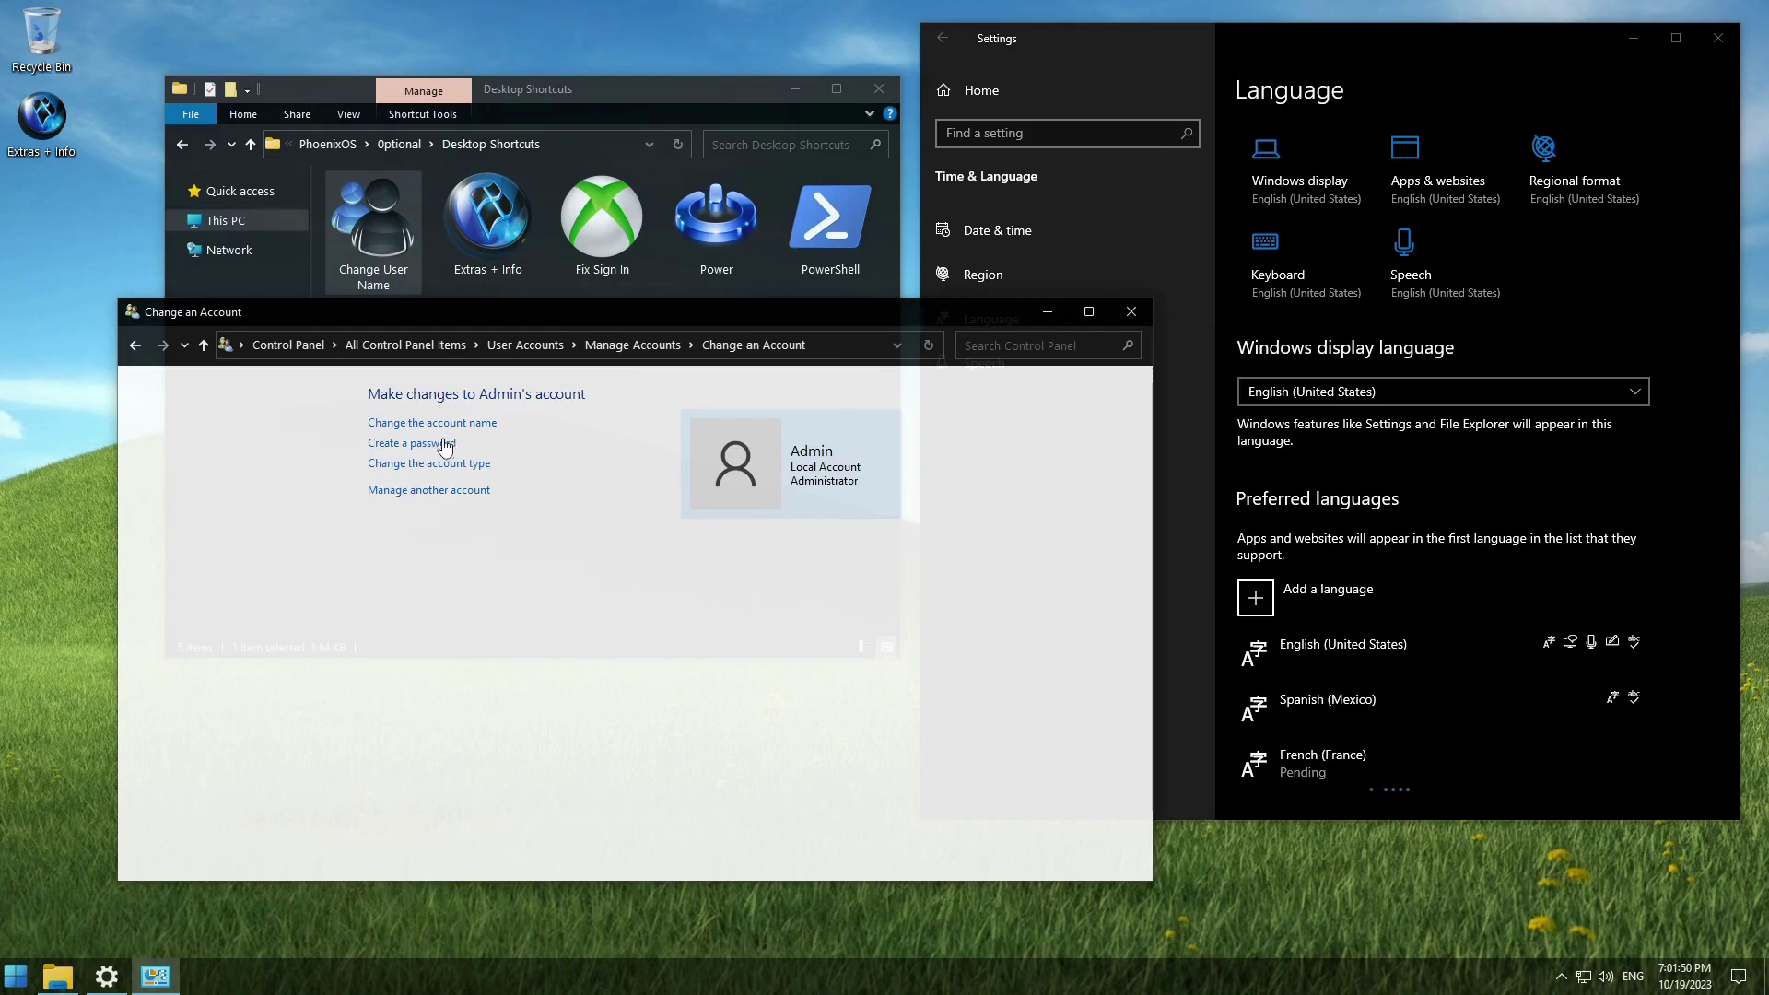
pyautogui.click(438, 424)
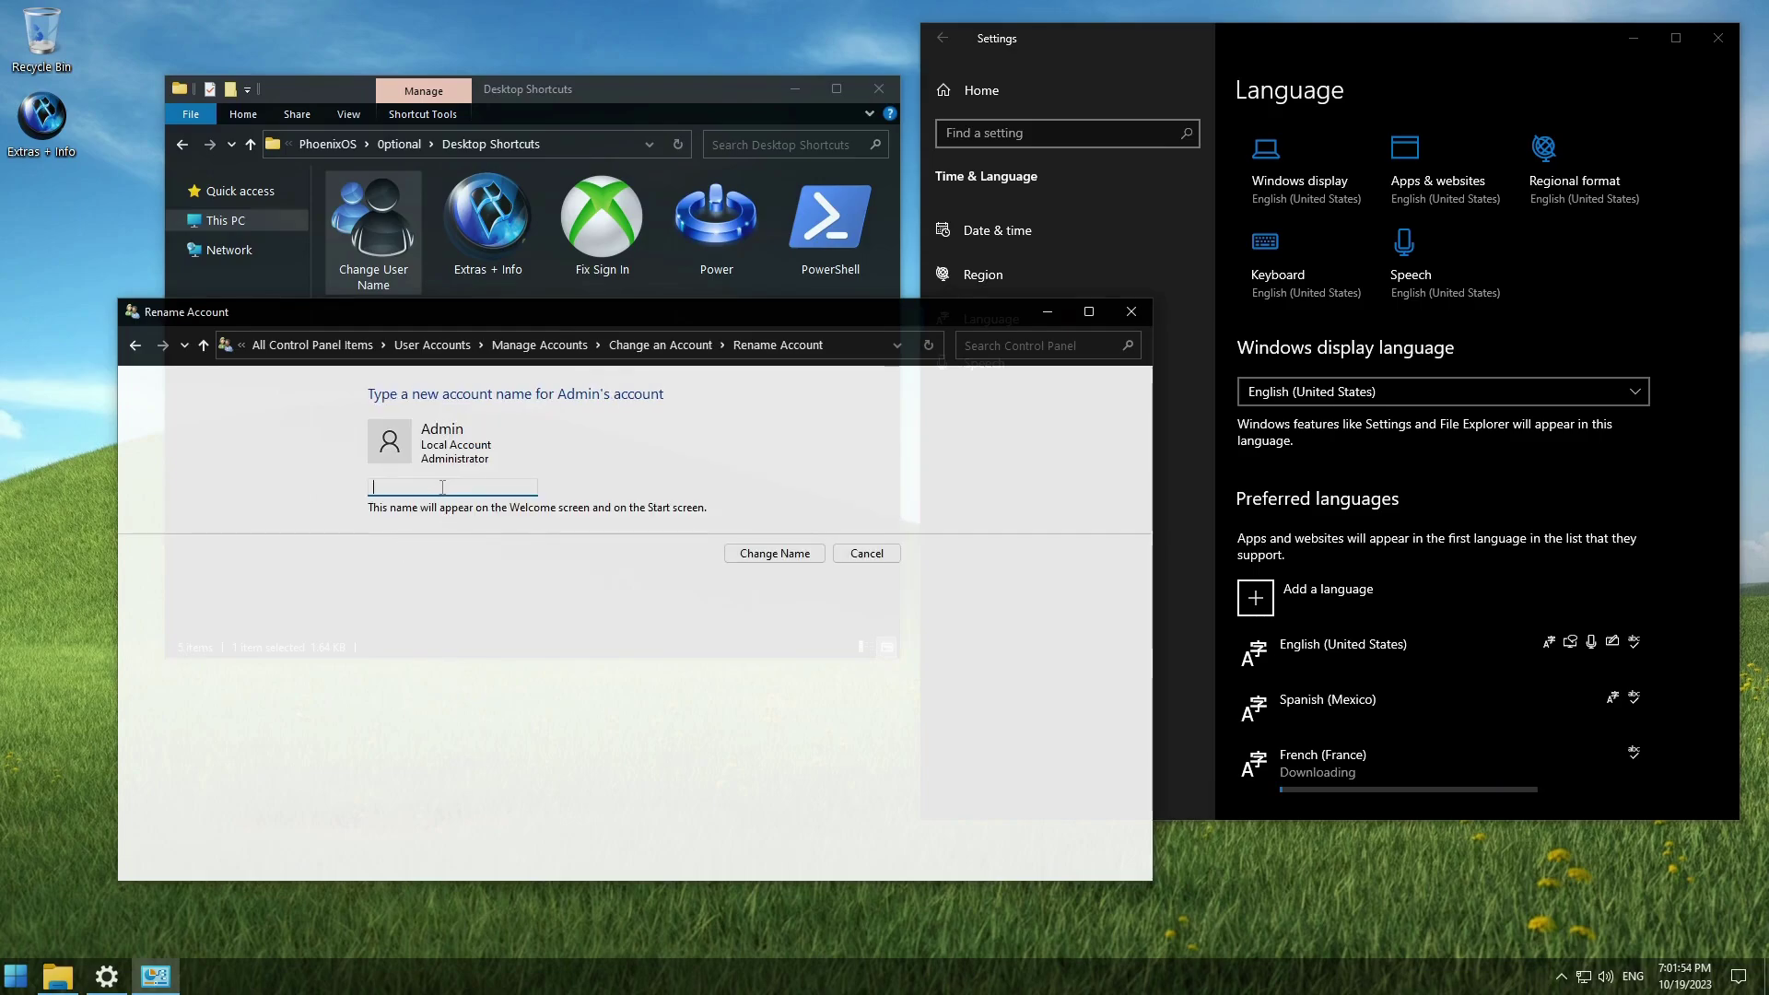
pyautogui.write('Link!')
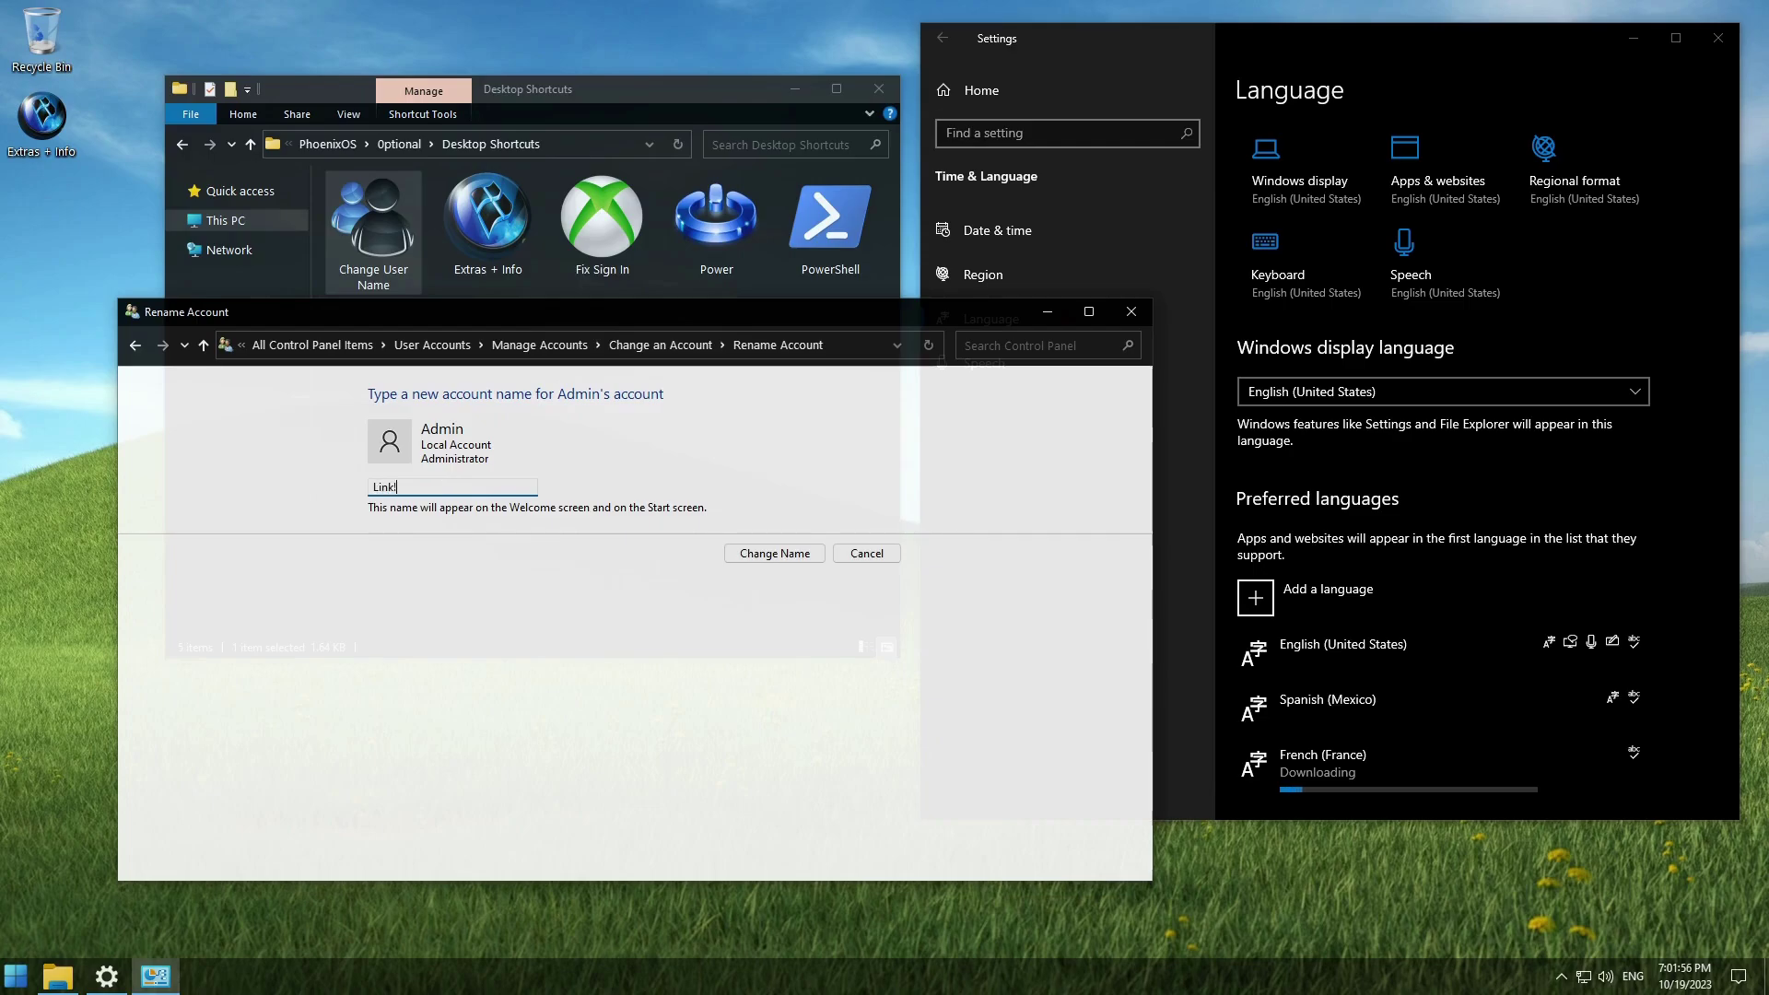
pyautogui.click(785, 564)
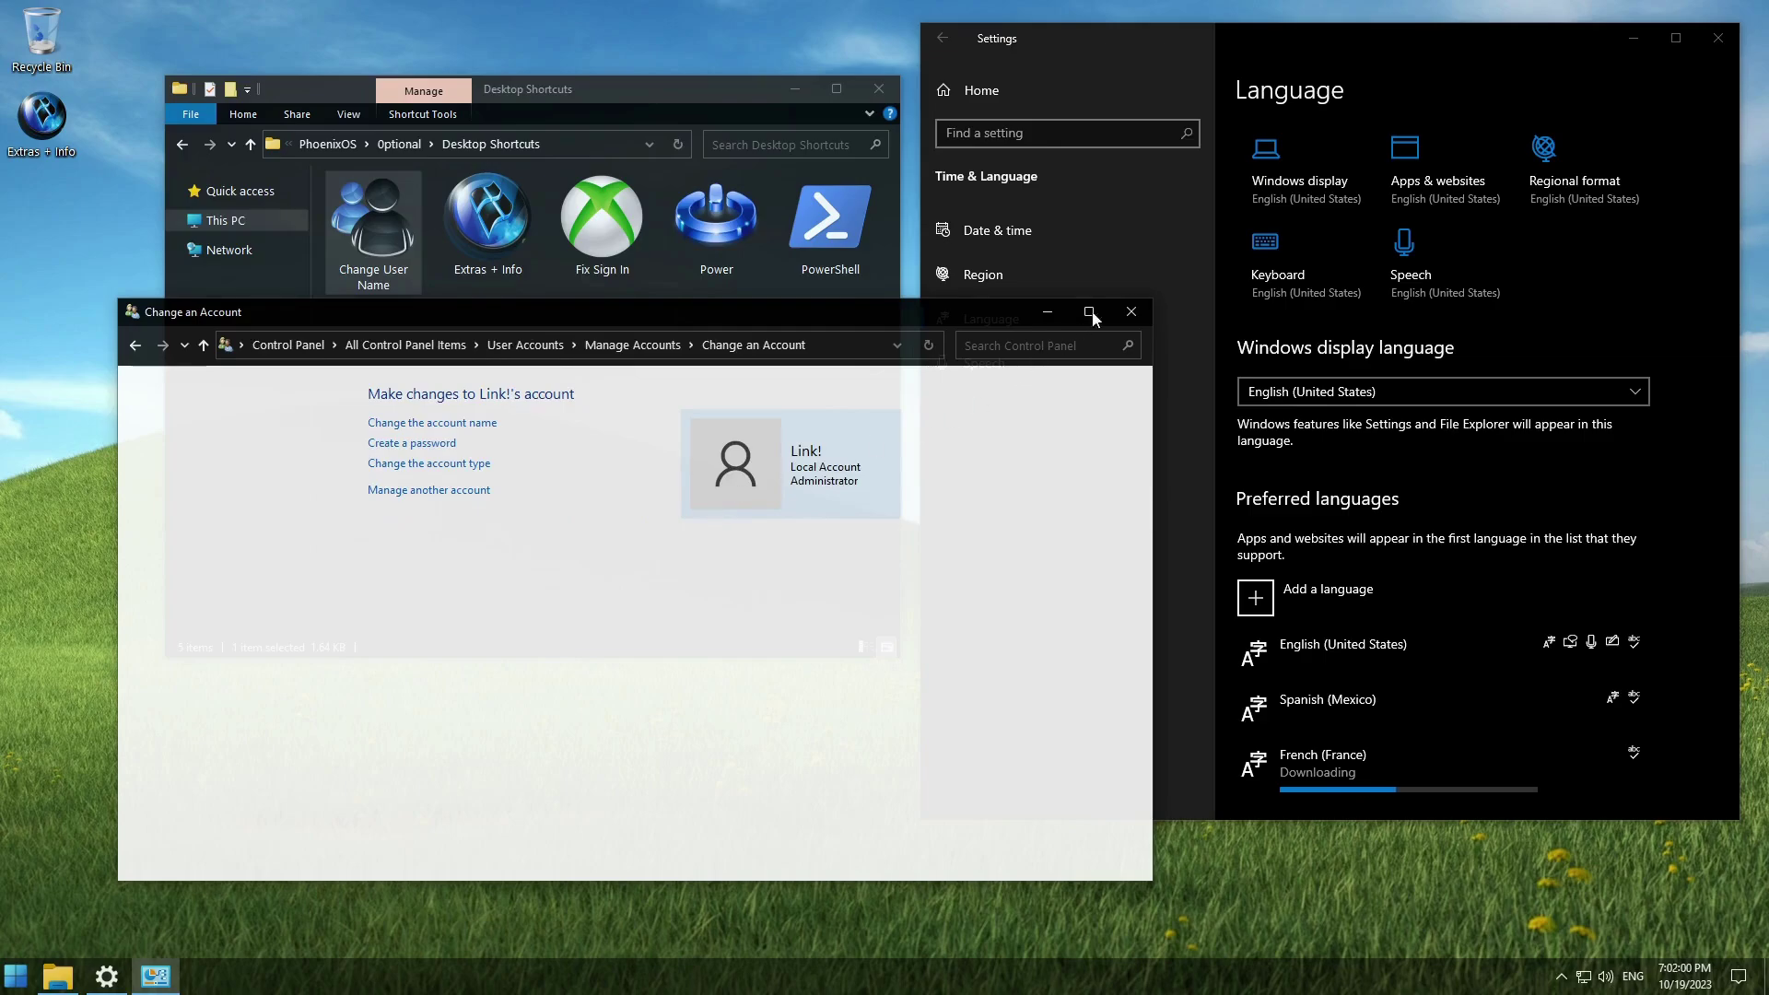
pyautogui.click(1132, 312)
# Step: Launch PowerShell from the Desktop Shortcuts folder, view its administrator console and close it
pyautogui.click(510, 228)
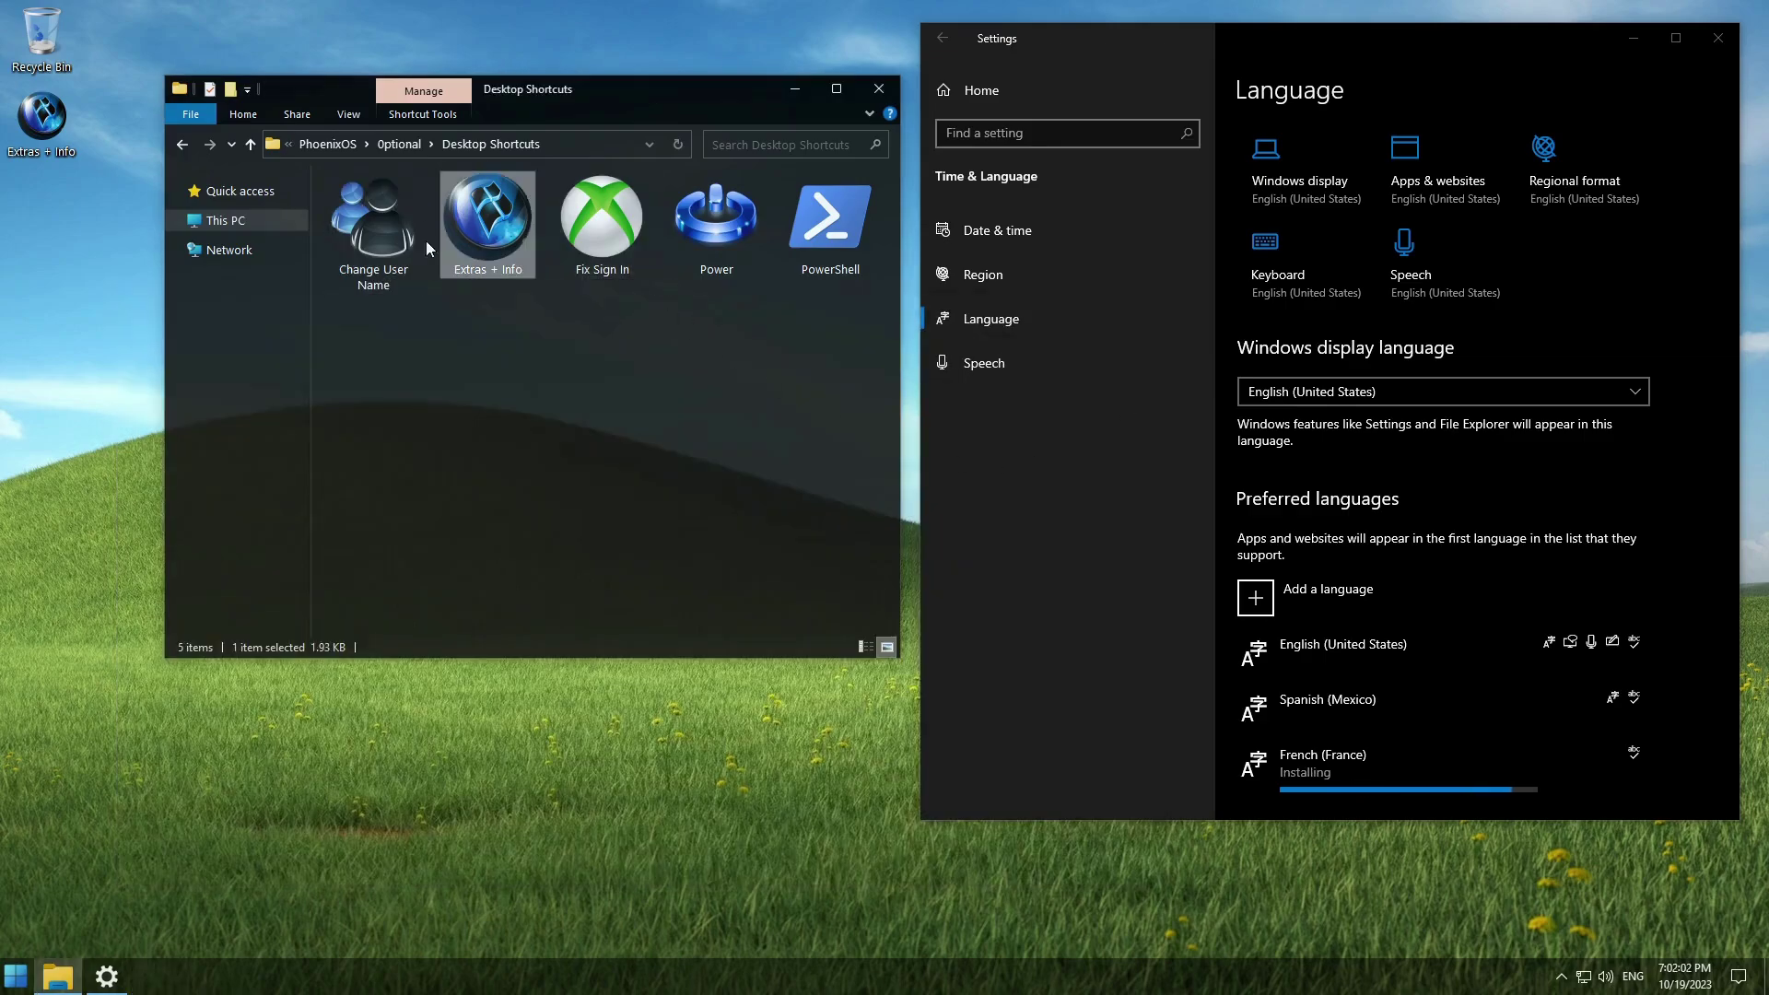
pyautogui.doubleClick(829, 221)
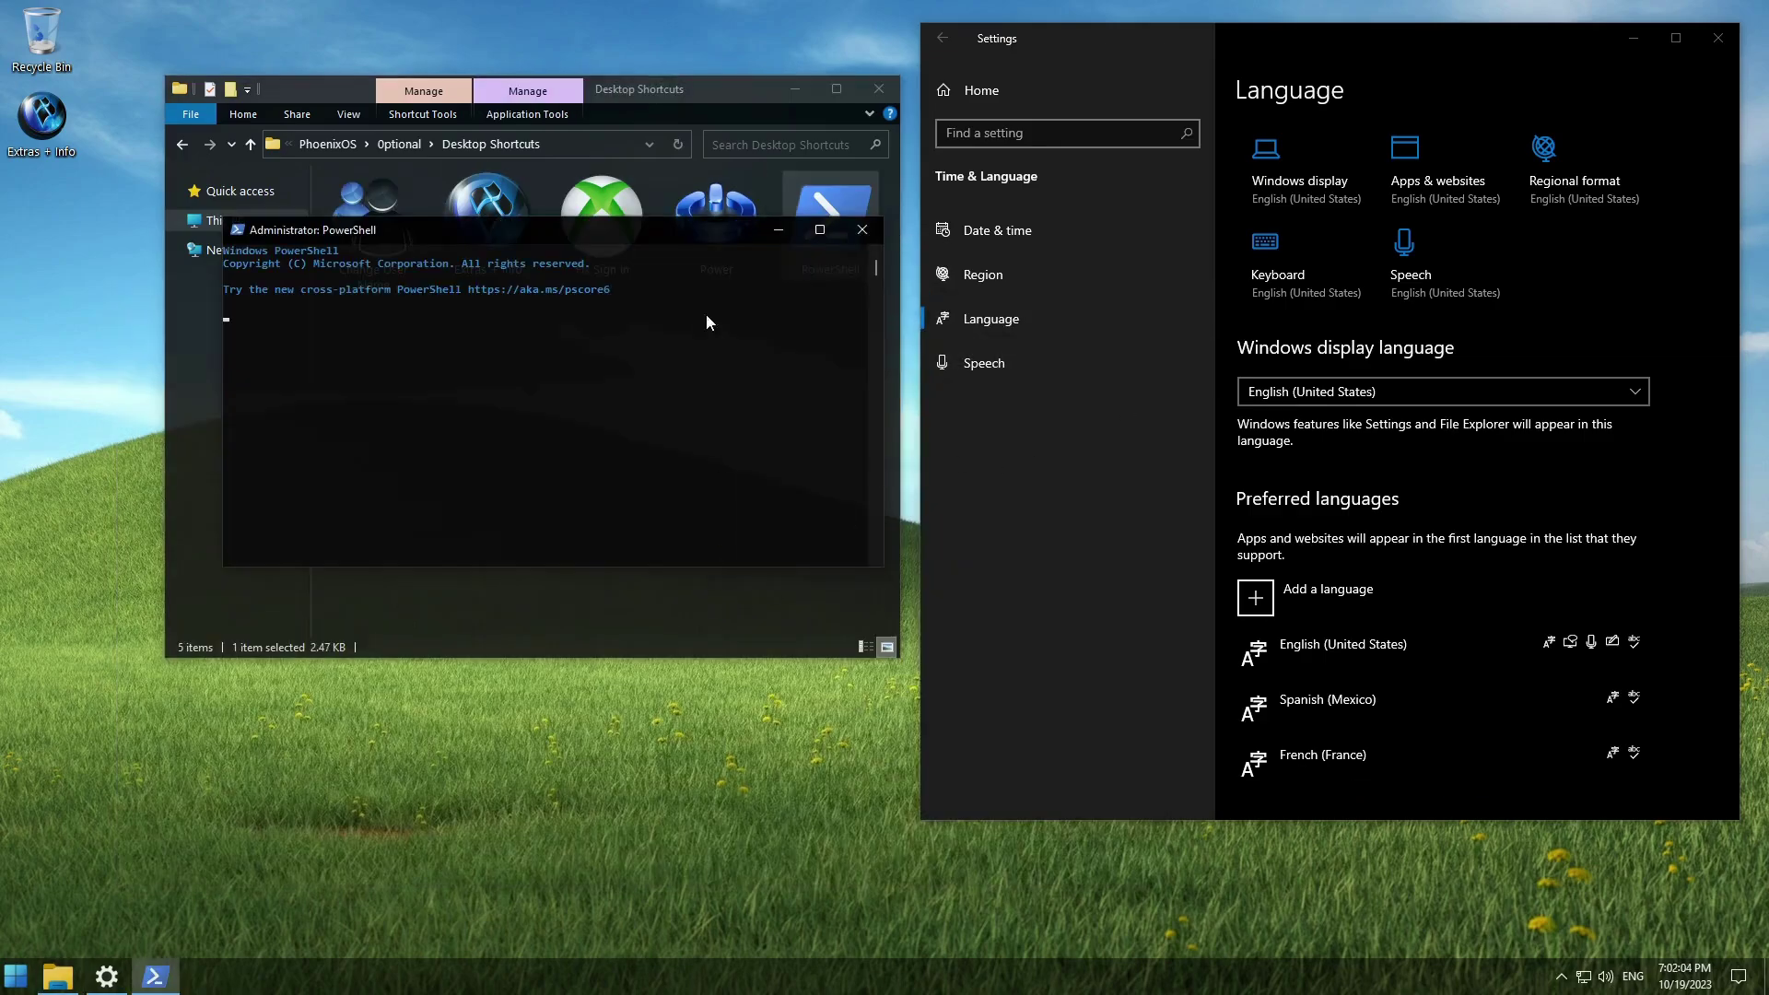
pyautogui.moveTo(699, 234); pyautogui.dragTo(533, 538)
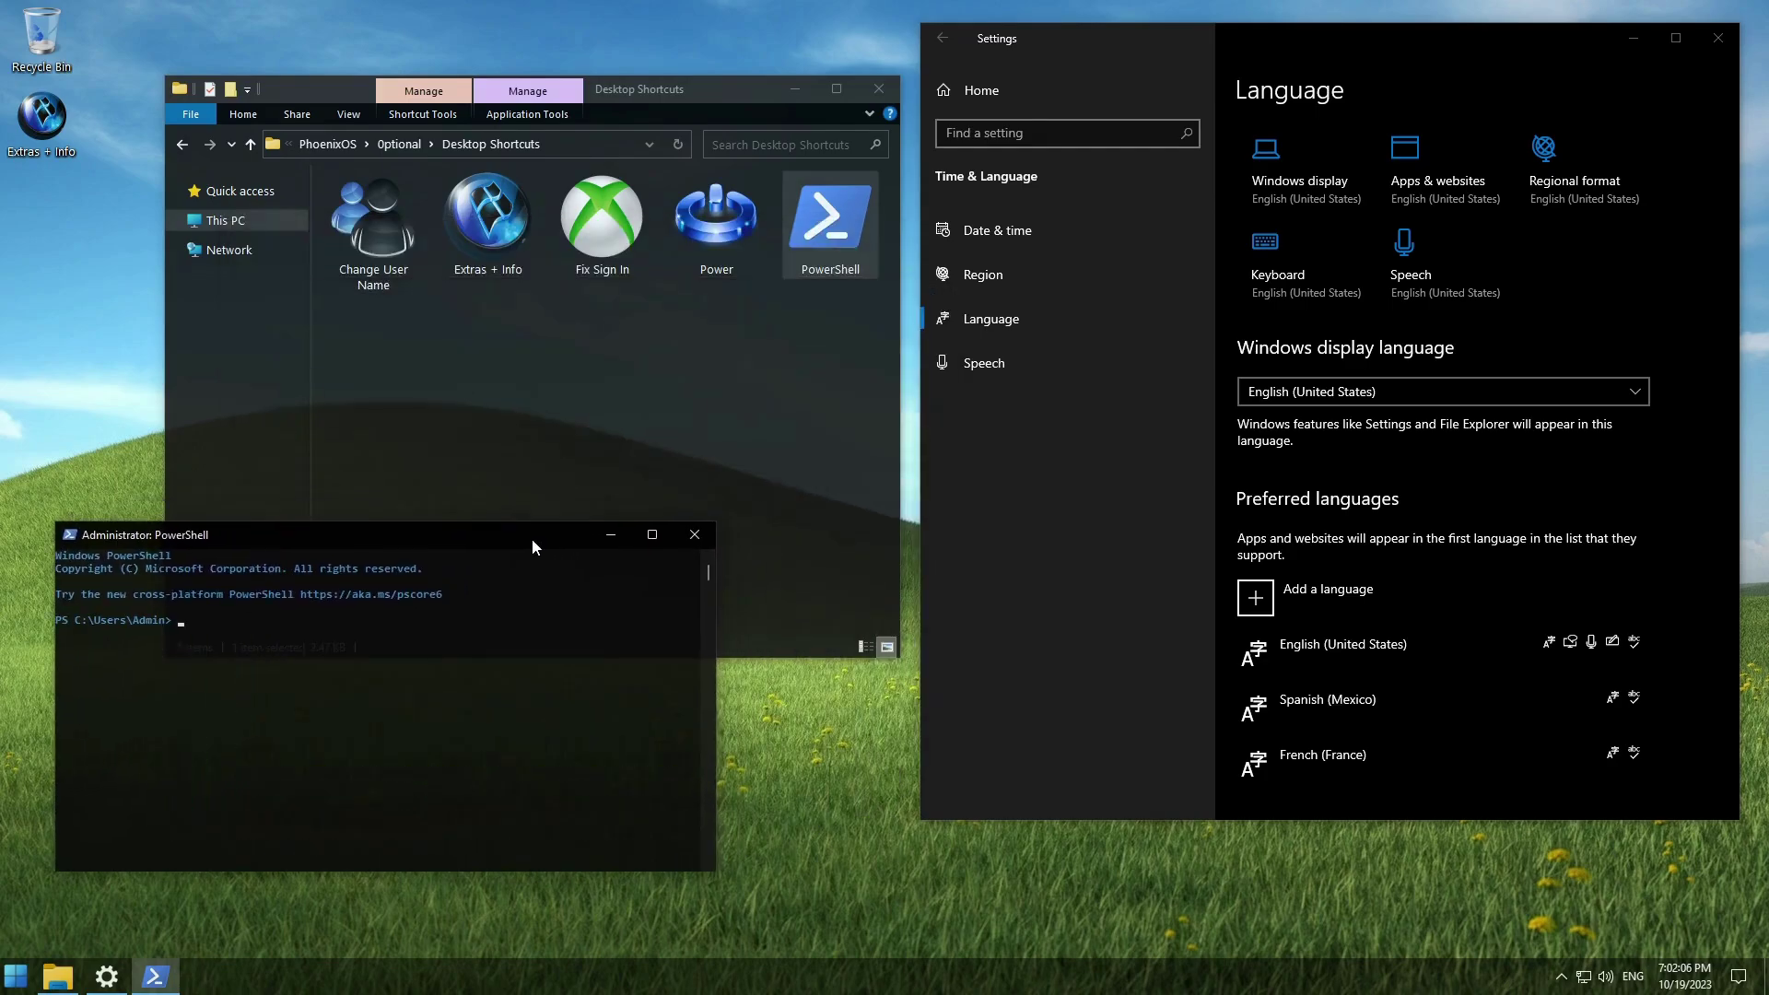
pyautogui.click(707, 538)
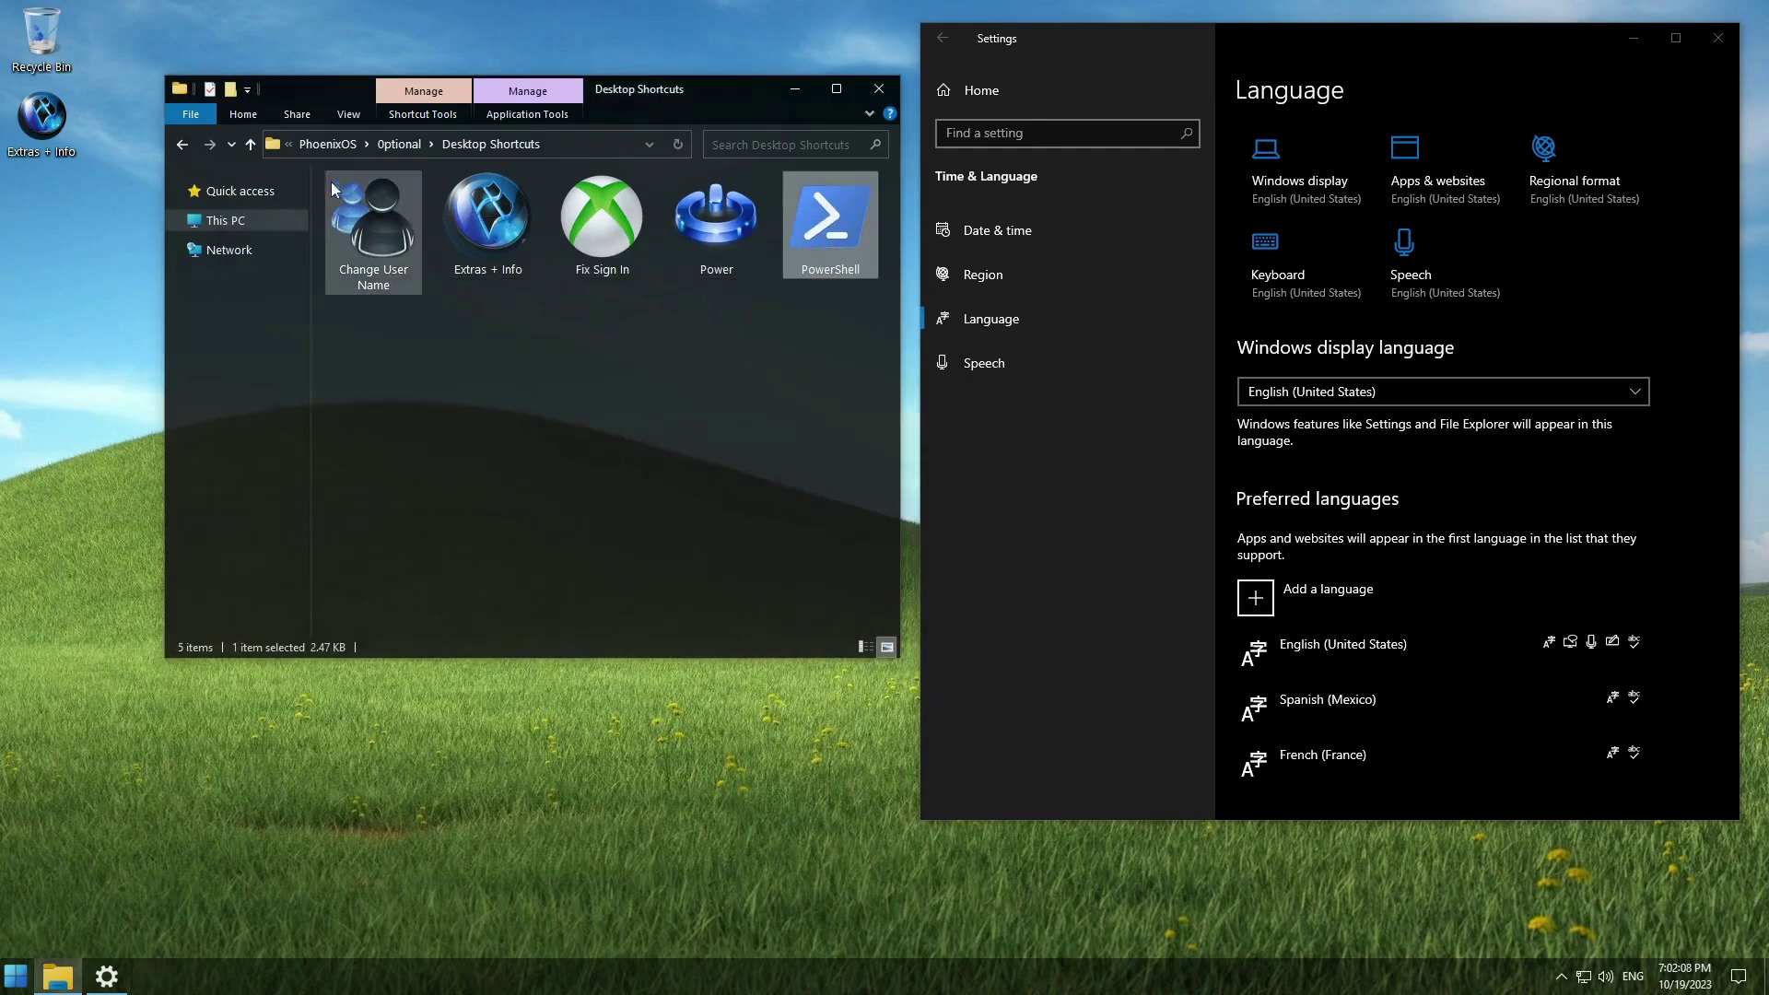
# Step: Return to the Optional folder, open Enable Printing and run Printing Enabler
pyautogui.click(251, 145)
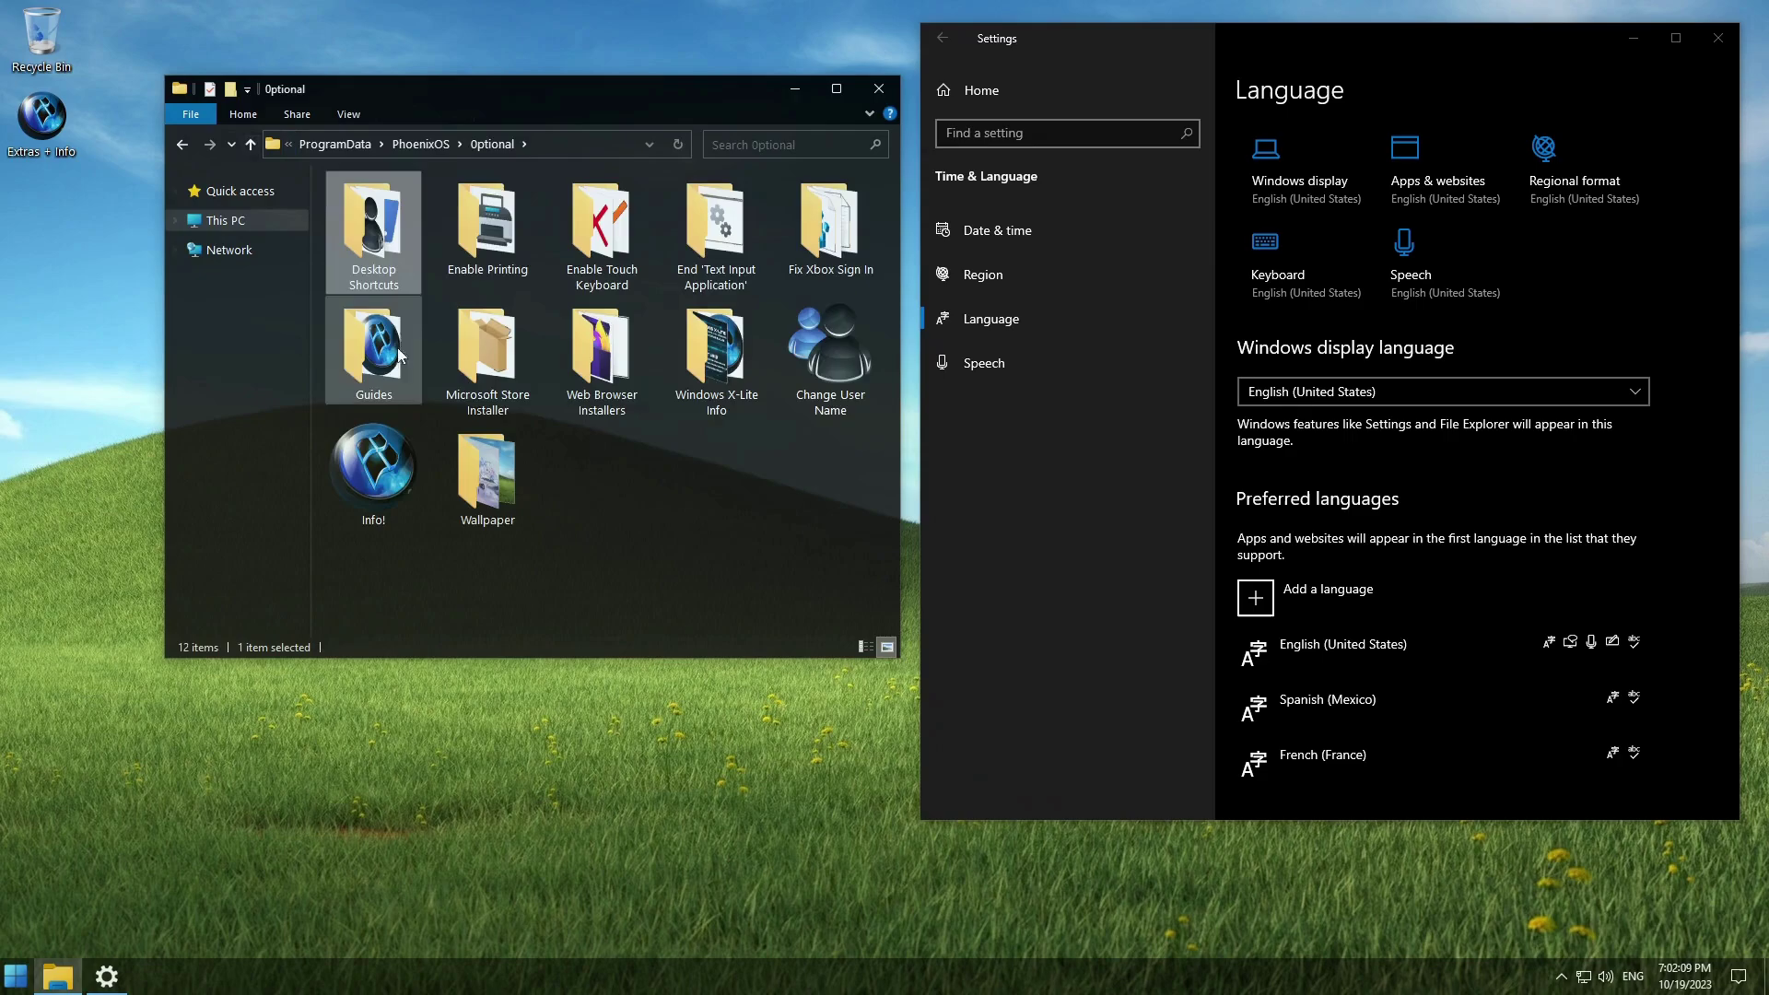
pyautogui.doubleClick(480, 236)
pyautogui.doubleClick(373, 226)
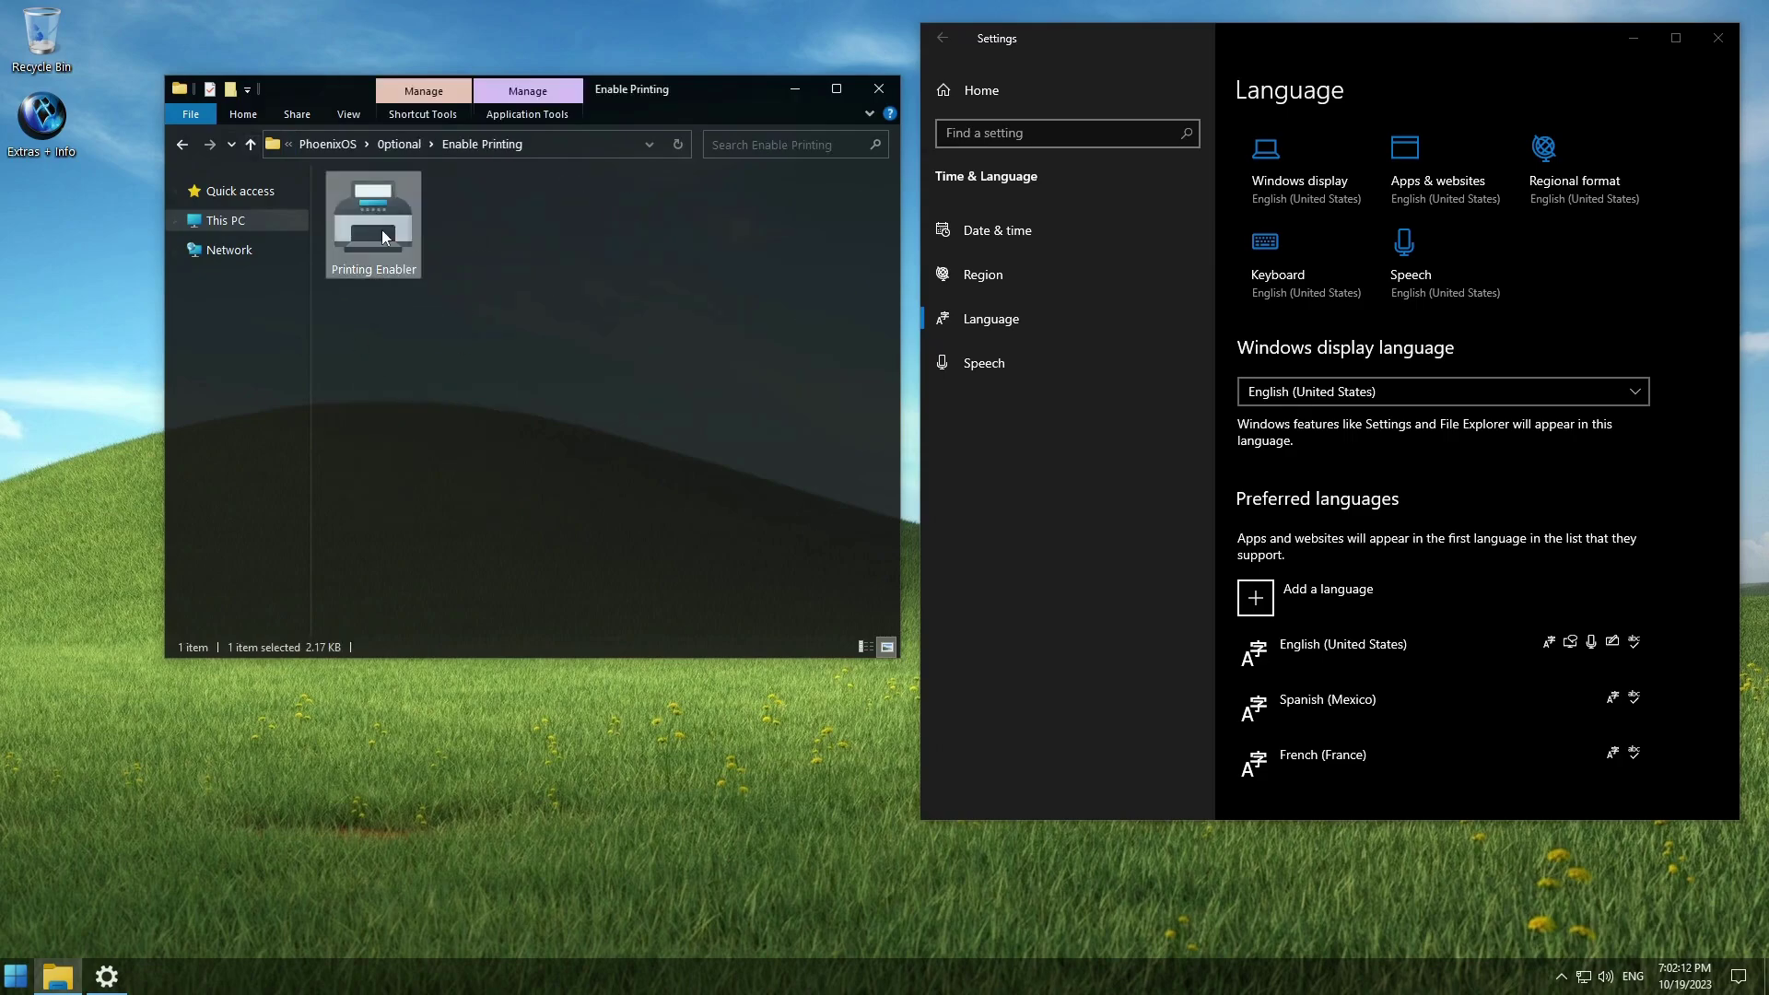
pyautogui.moveTo(393, 51); pyautogui.dragTo(418, 477)
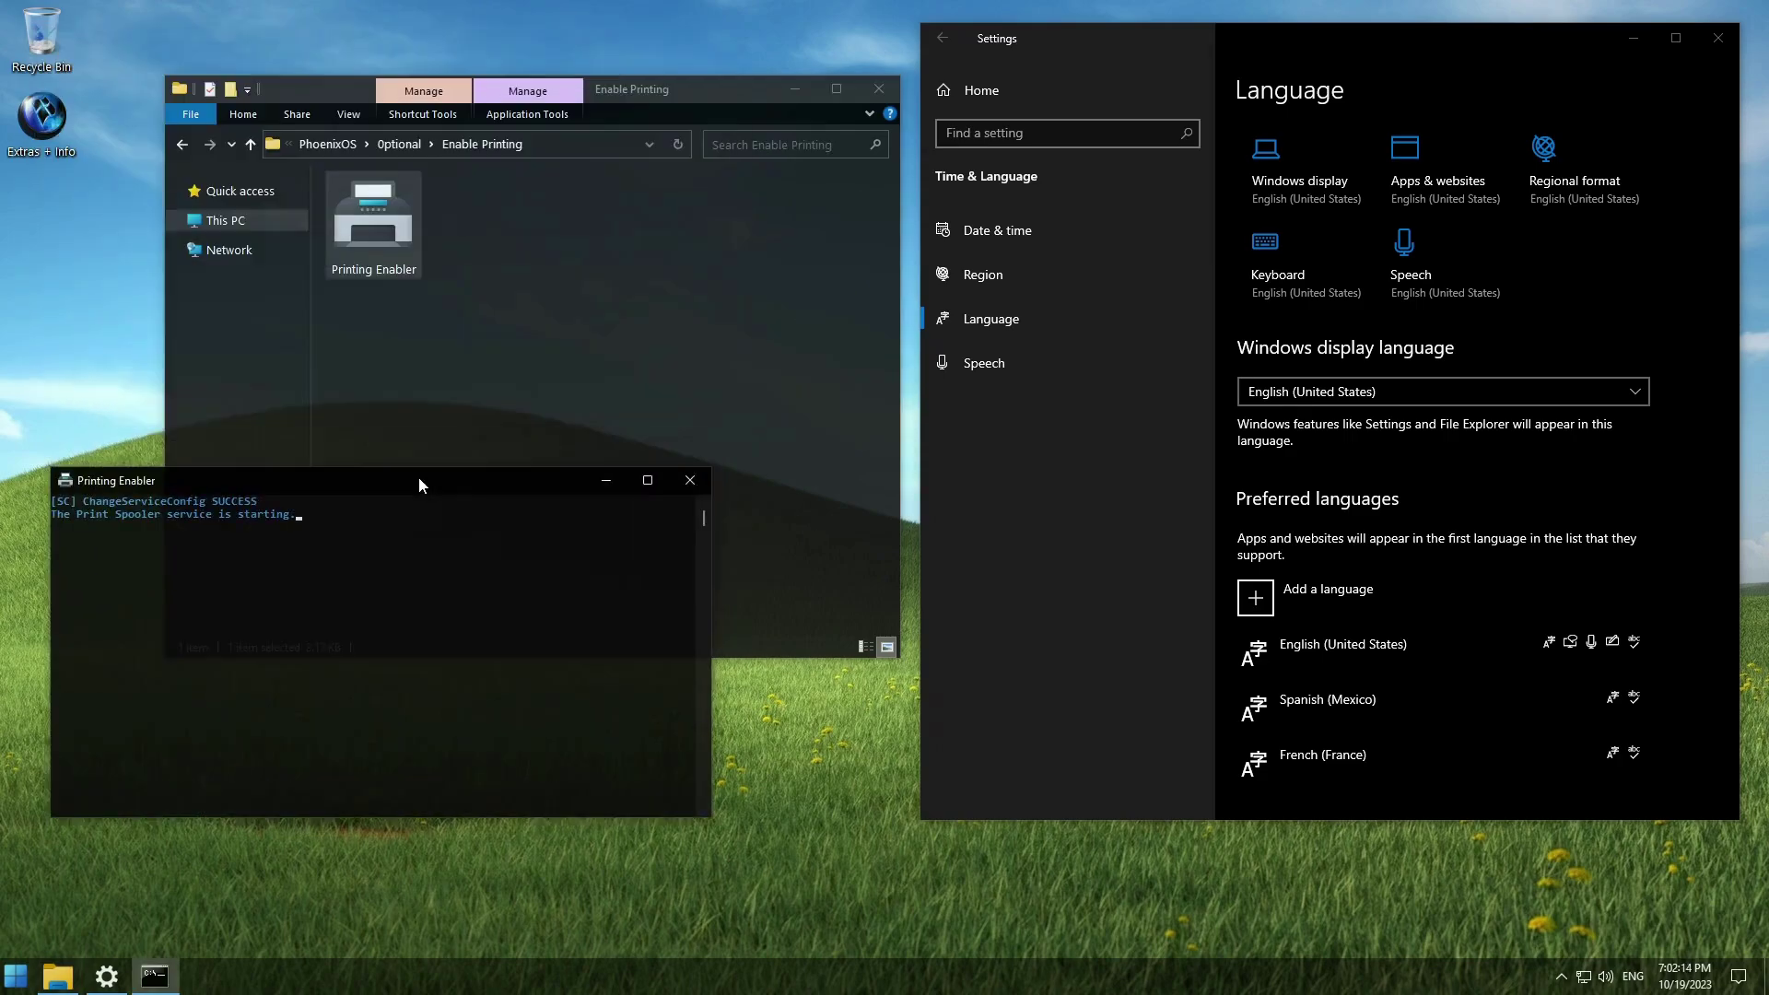
# Step: Return to the Optional folder, open Enable Touch Keyboard and run the Touch Keyboard On shortcut
pyautogui.click(251, 146)
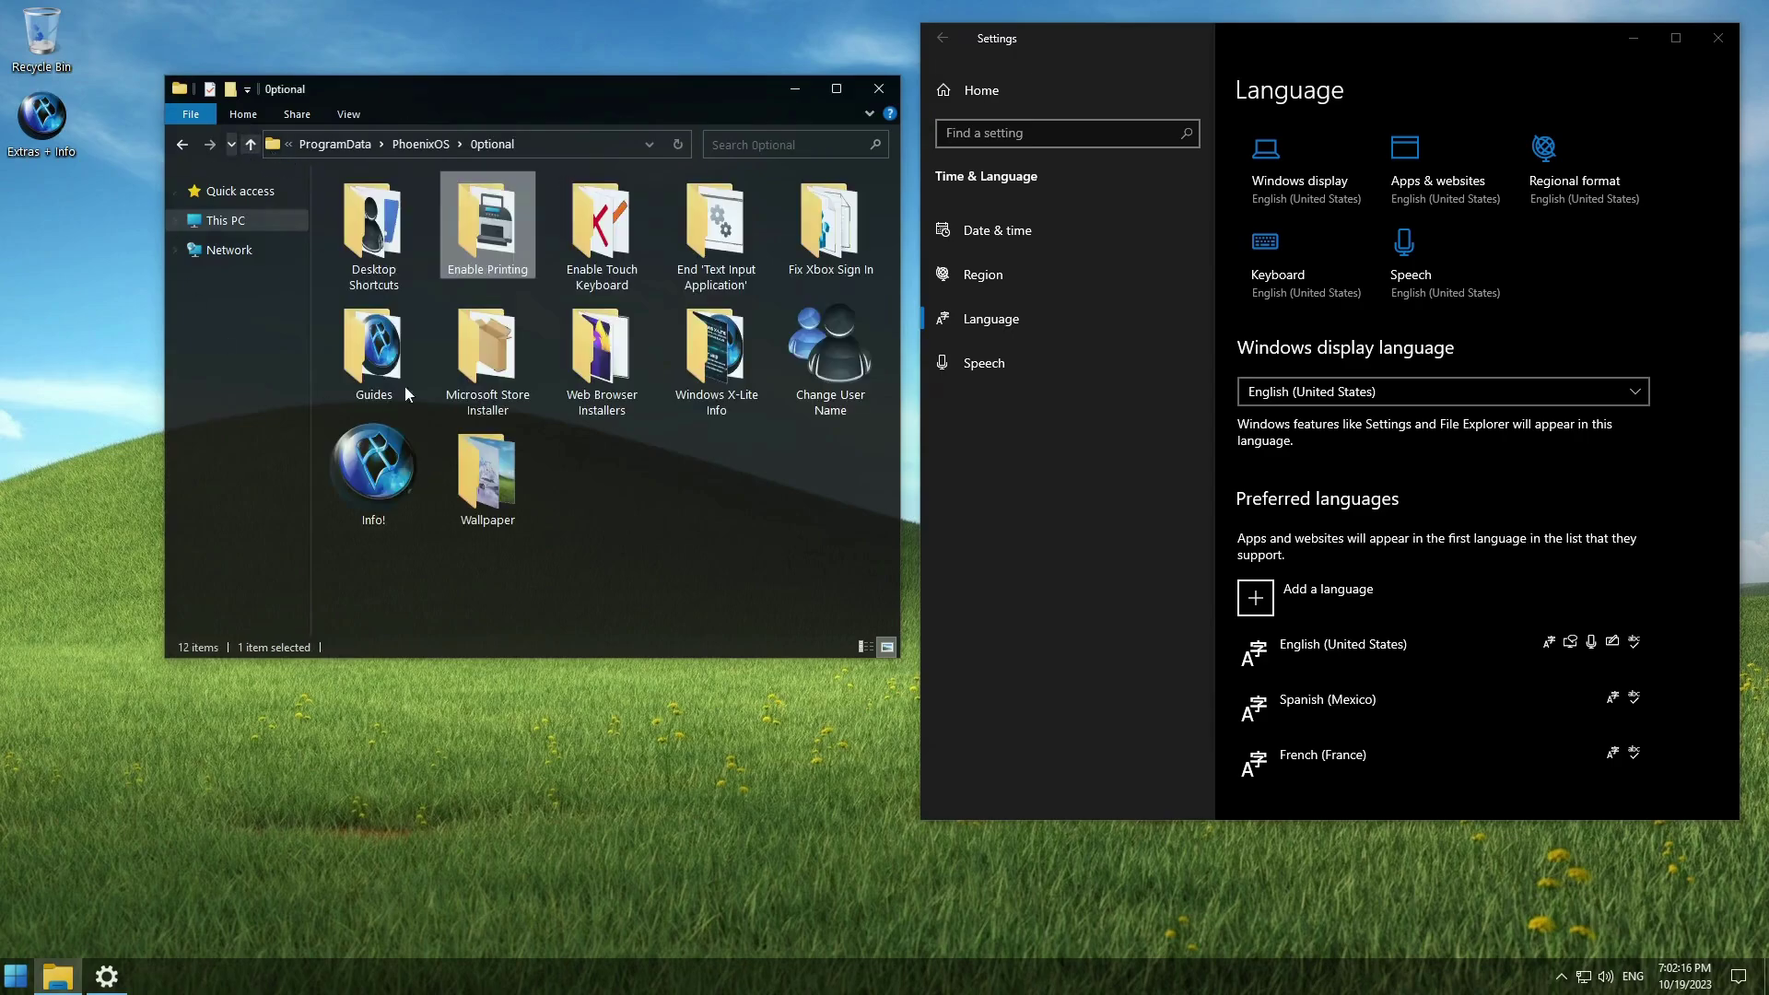
pyautogui.doubleClick(604, 241)
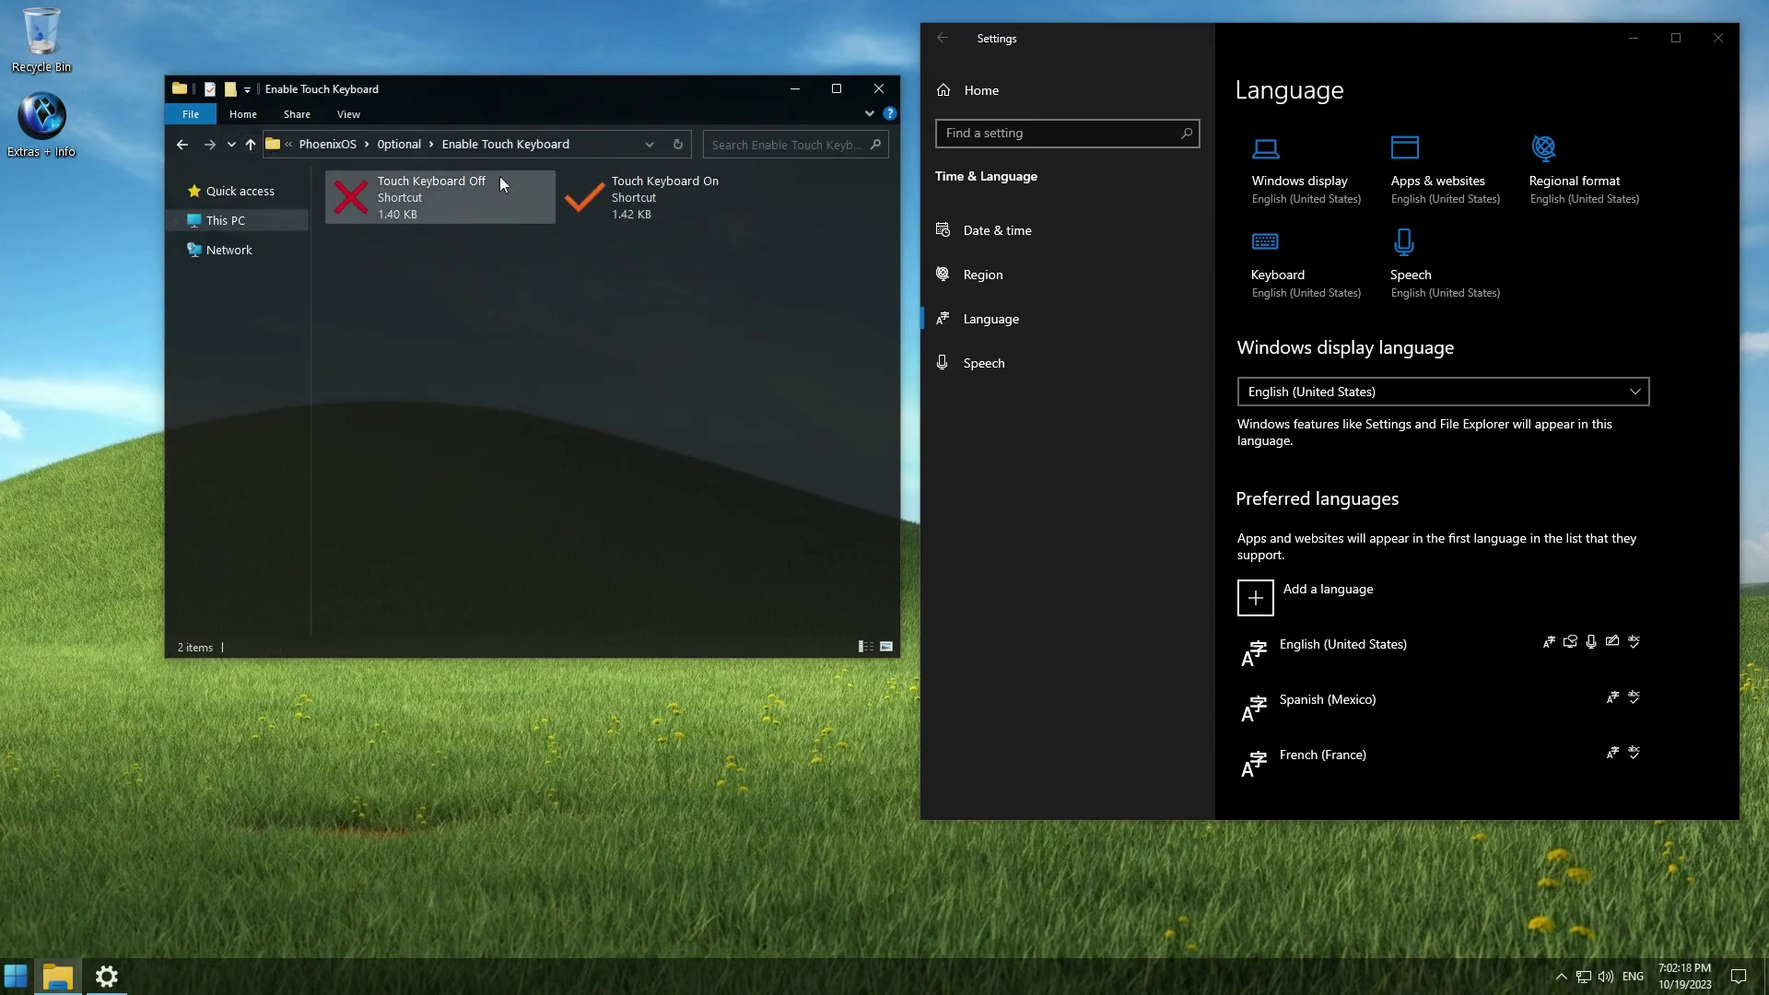
pyautogui.doubleClick(623, 219)
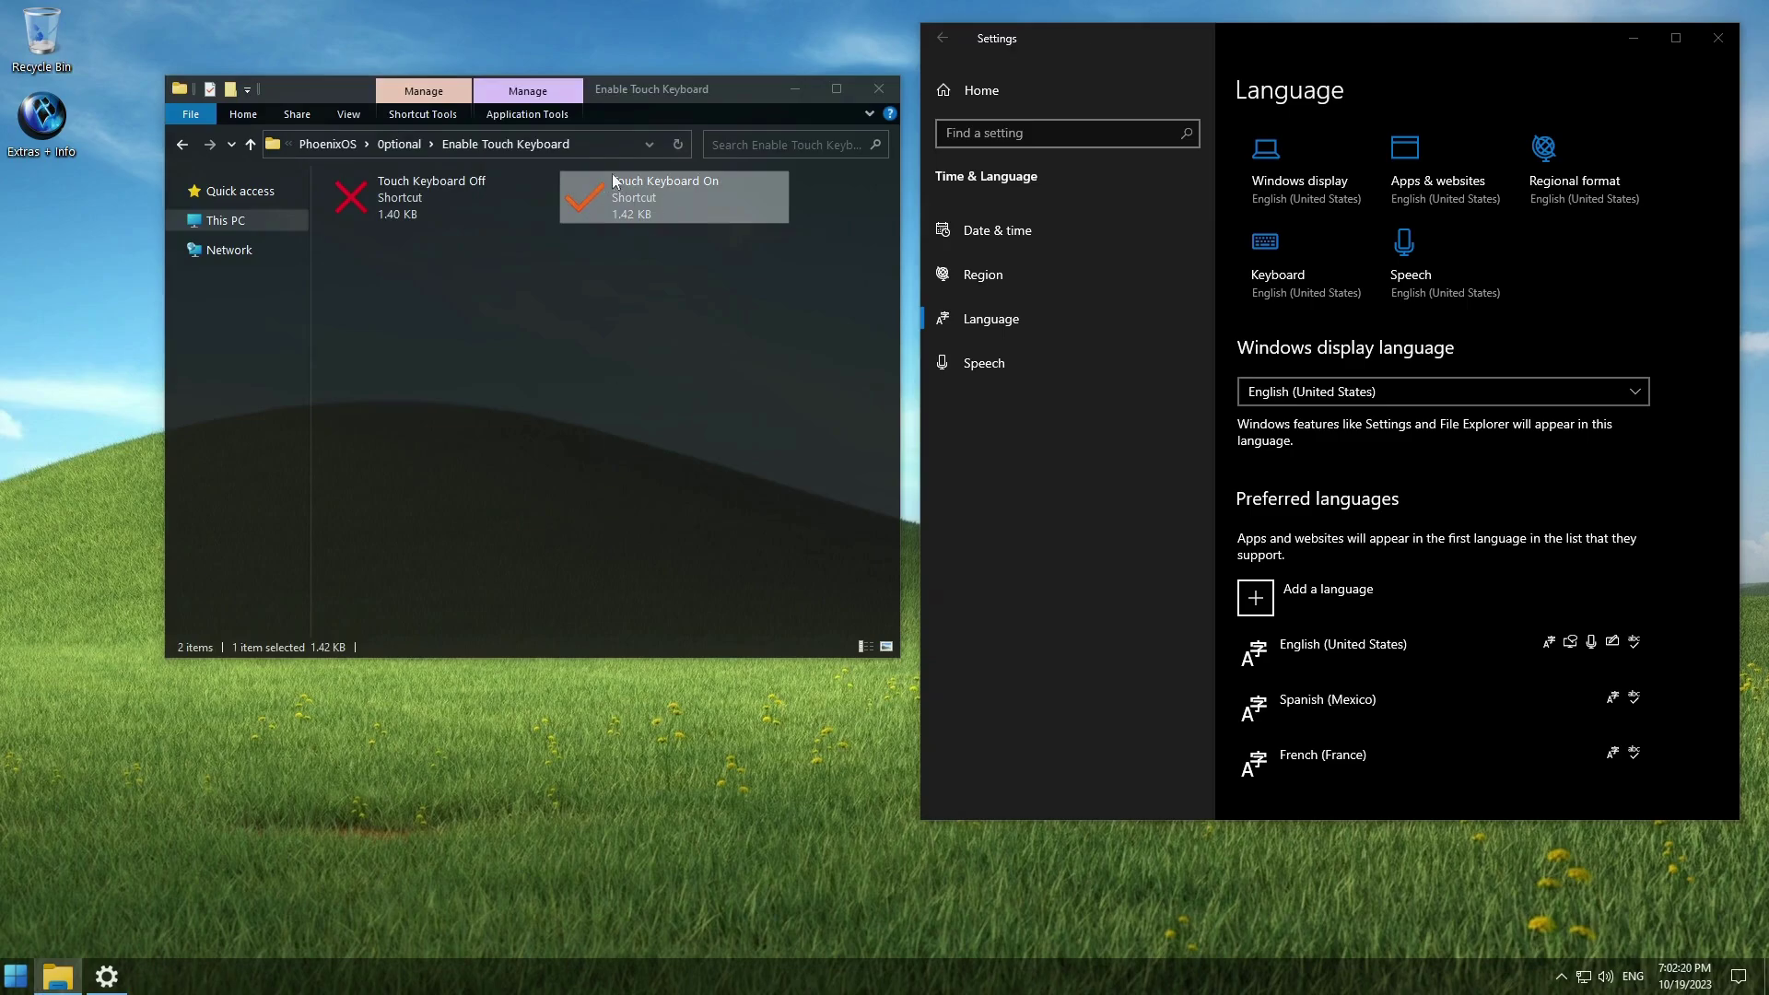
# Step: Search for and open Notepad, and position its empty window near the top of the desktop
pyautogui.click(18, 974)
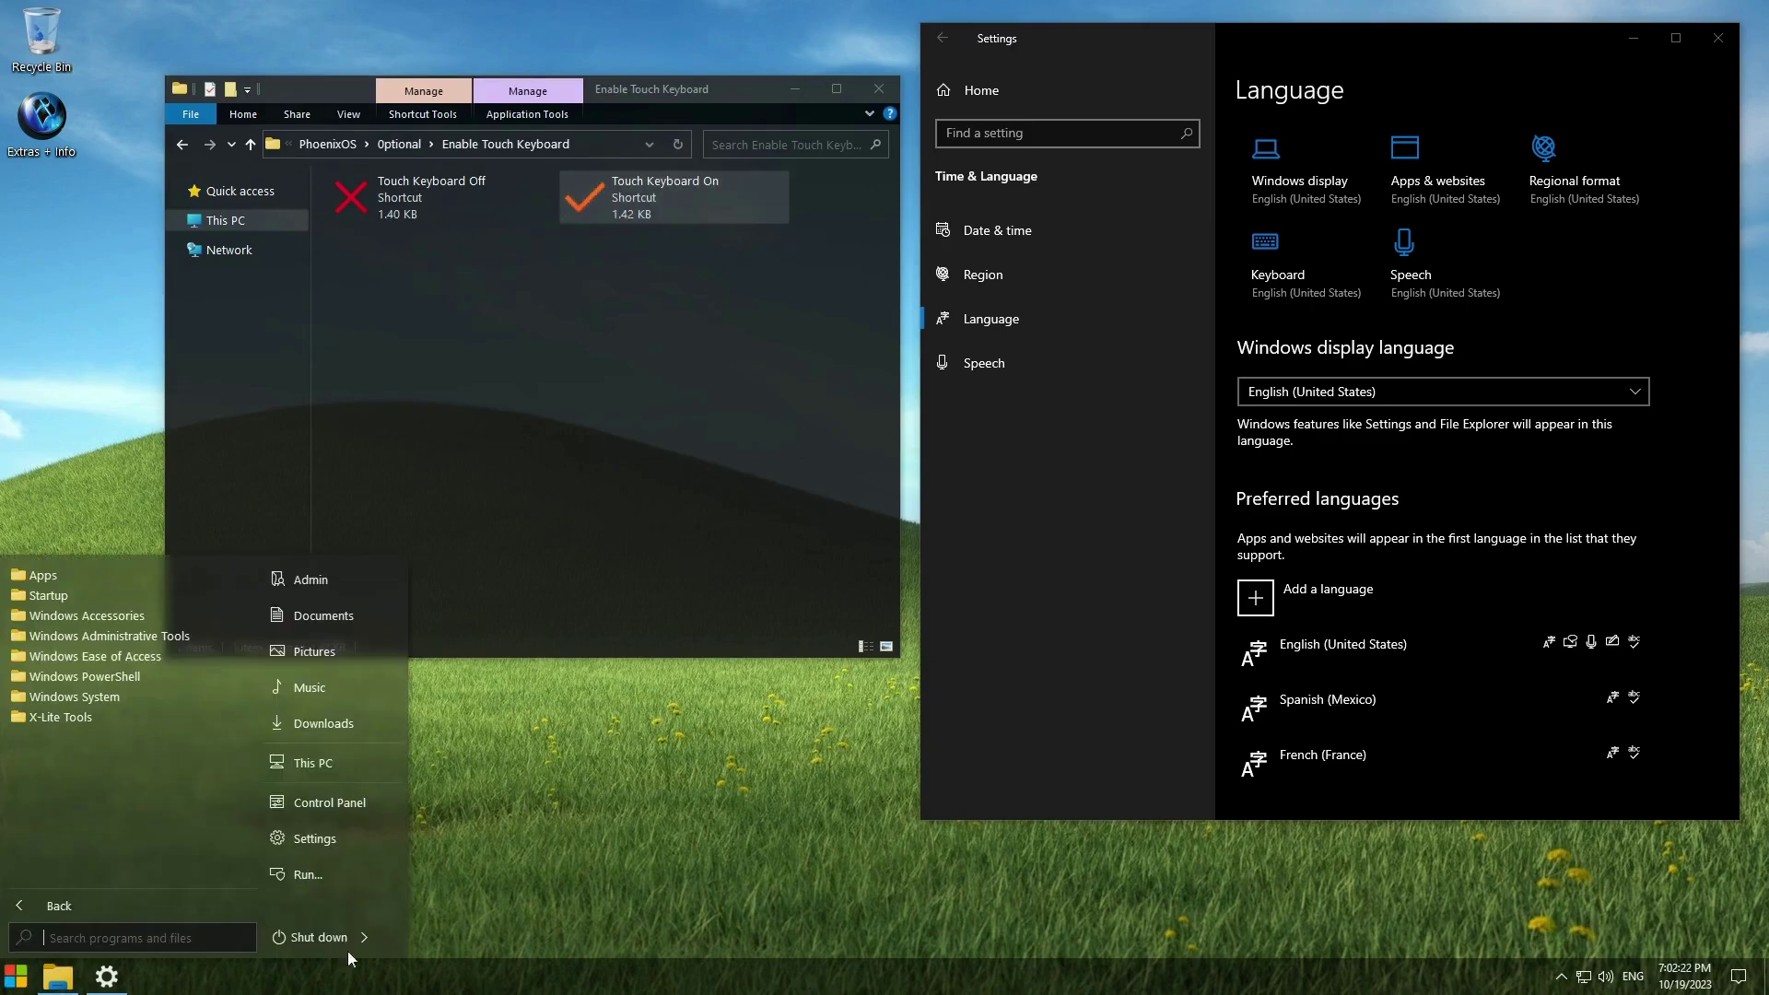
pyautogui.click(379, 864)
pyautogui.write('notp')
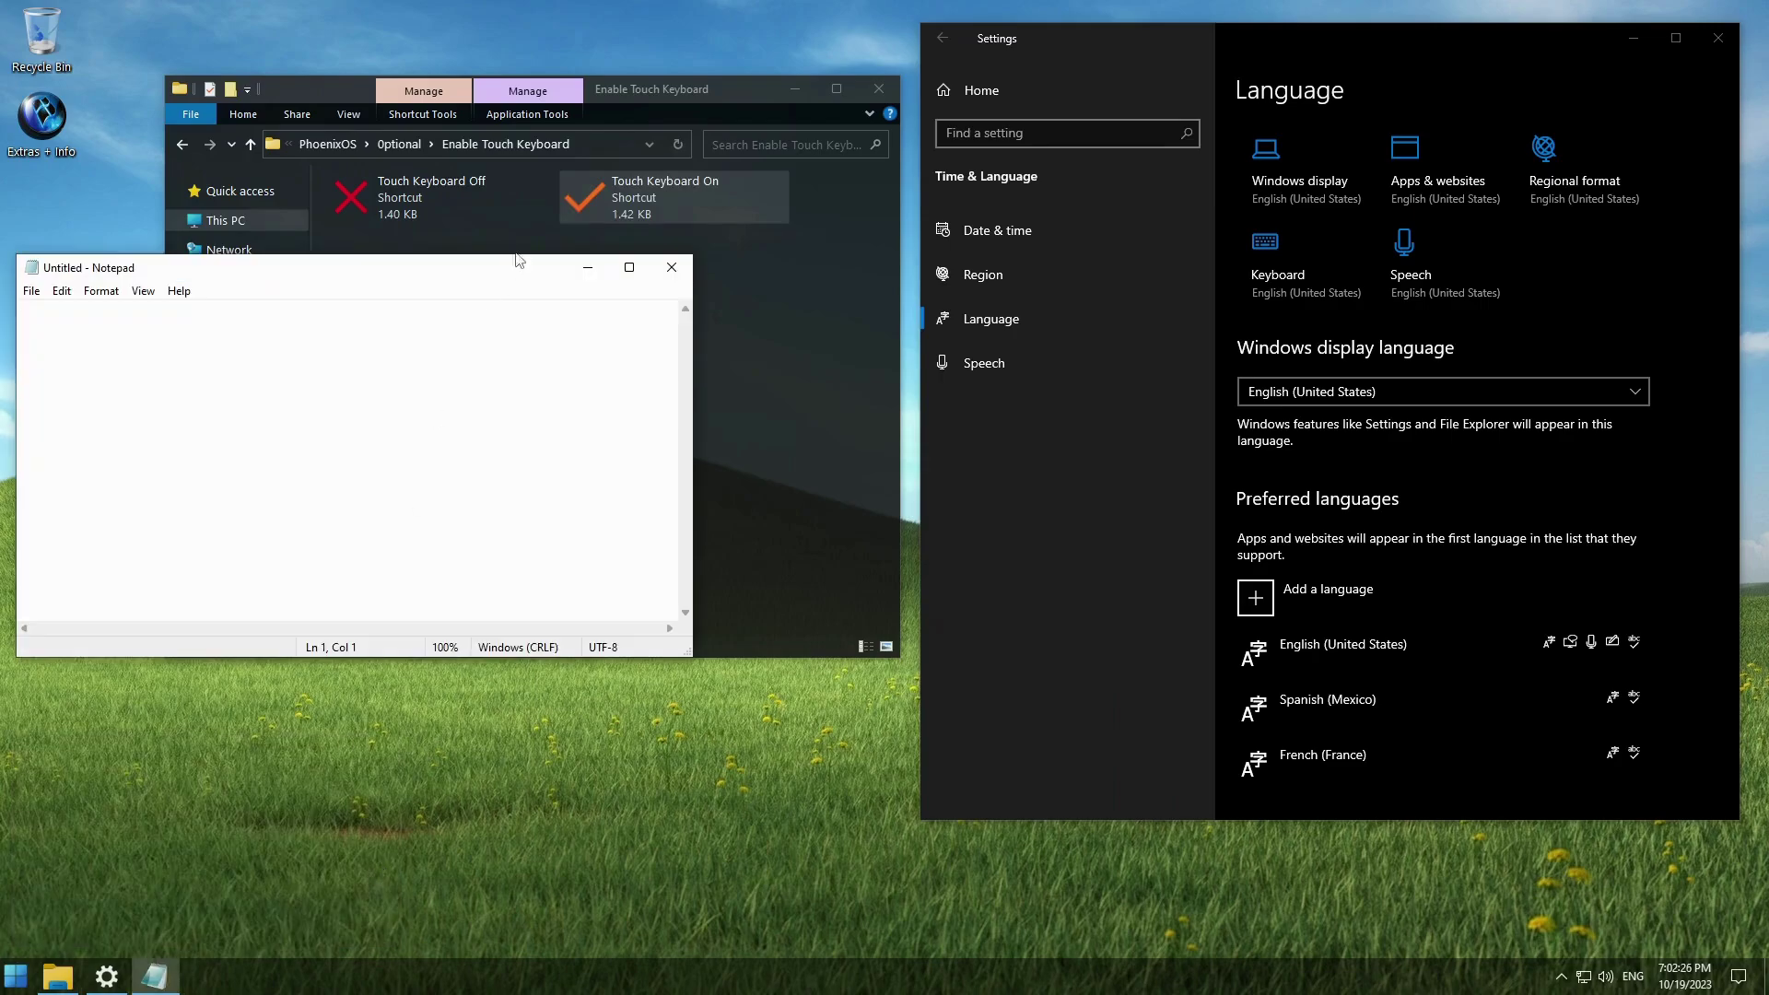
pyautogui.moveTo(519, 261); pyautogui.dragTo(597, 37)
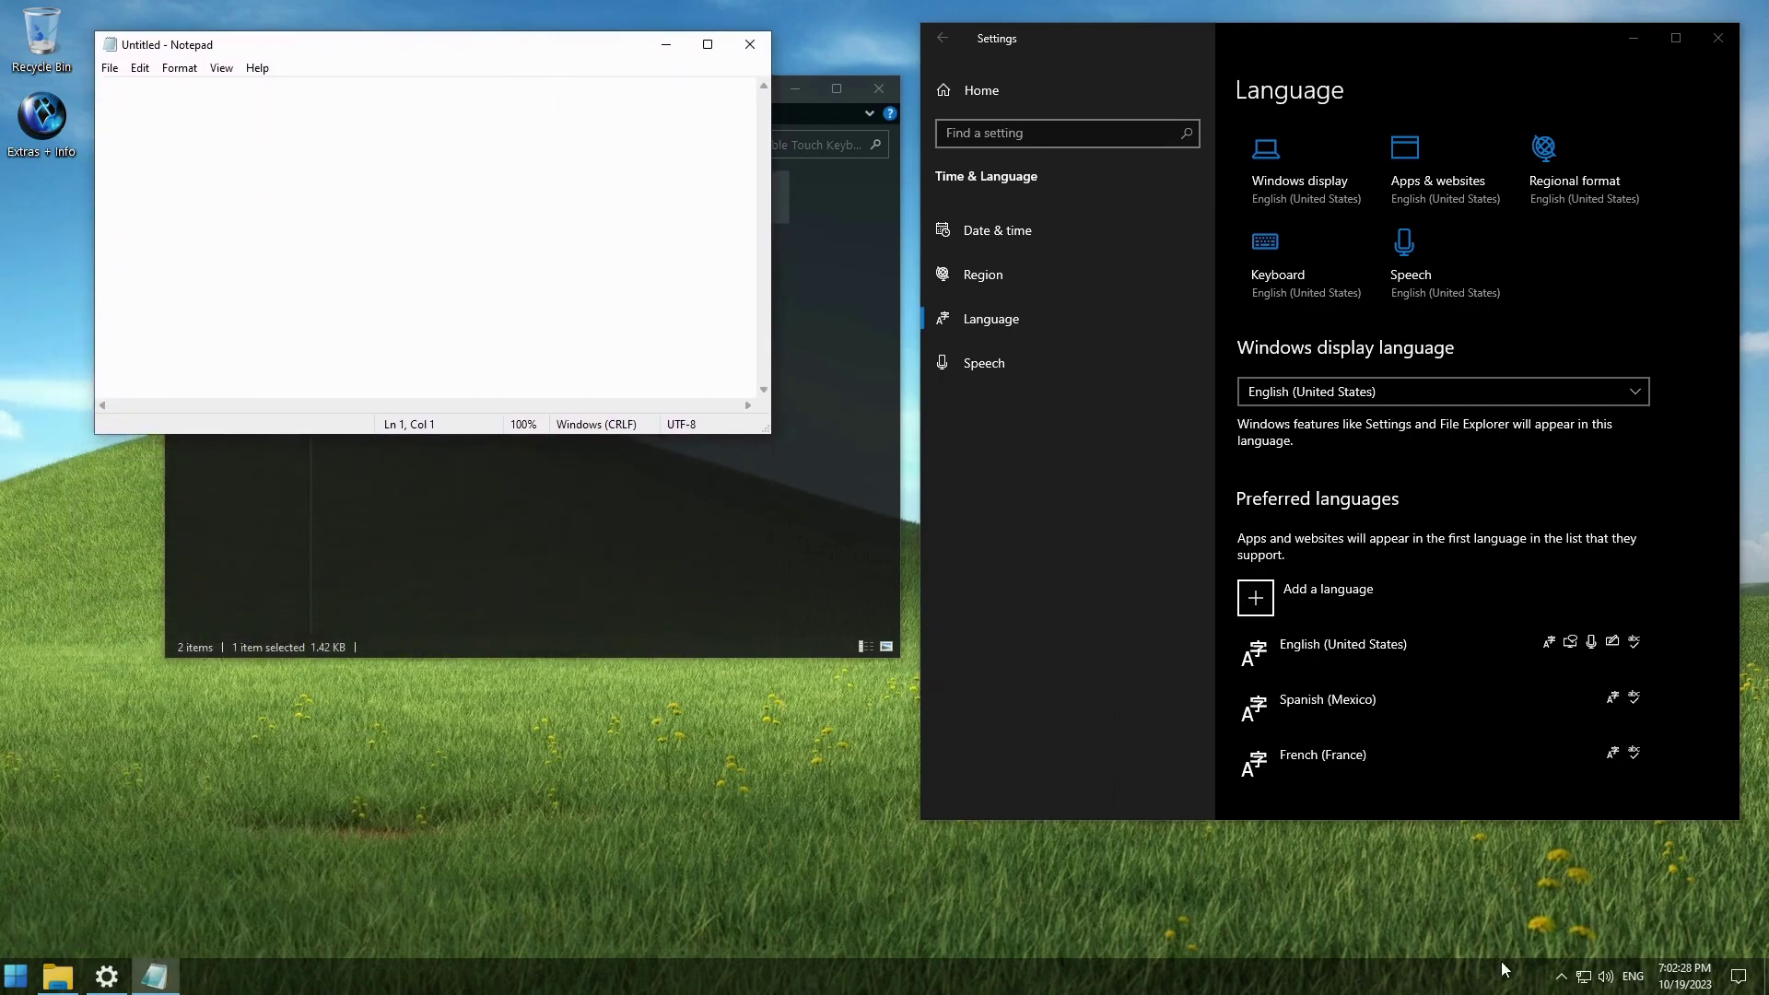
# Step: Show the touch keyboard button on the taskbar, bring up the touch keyboard and place the text cursor in Notepad
pyautogui.rightClick(1564, 989)
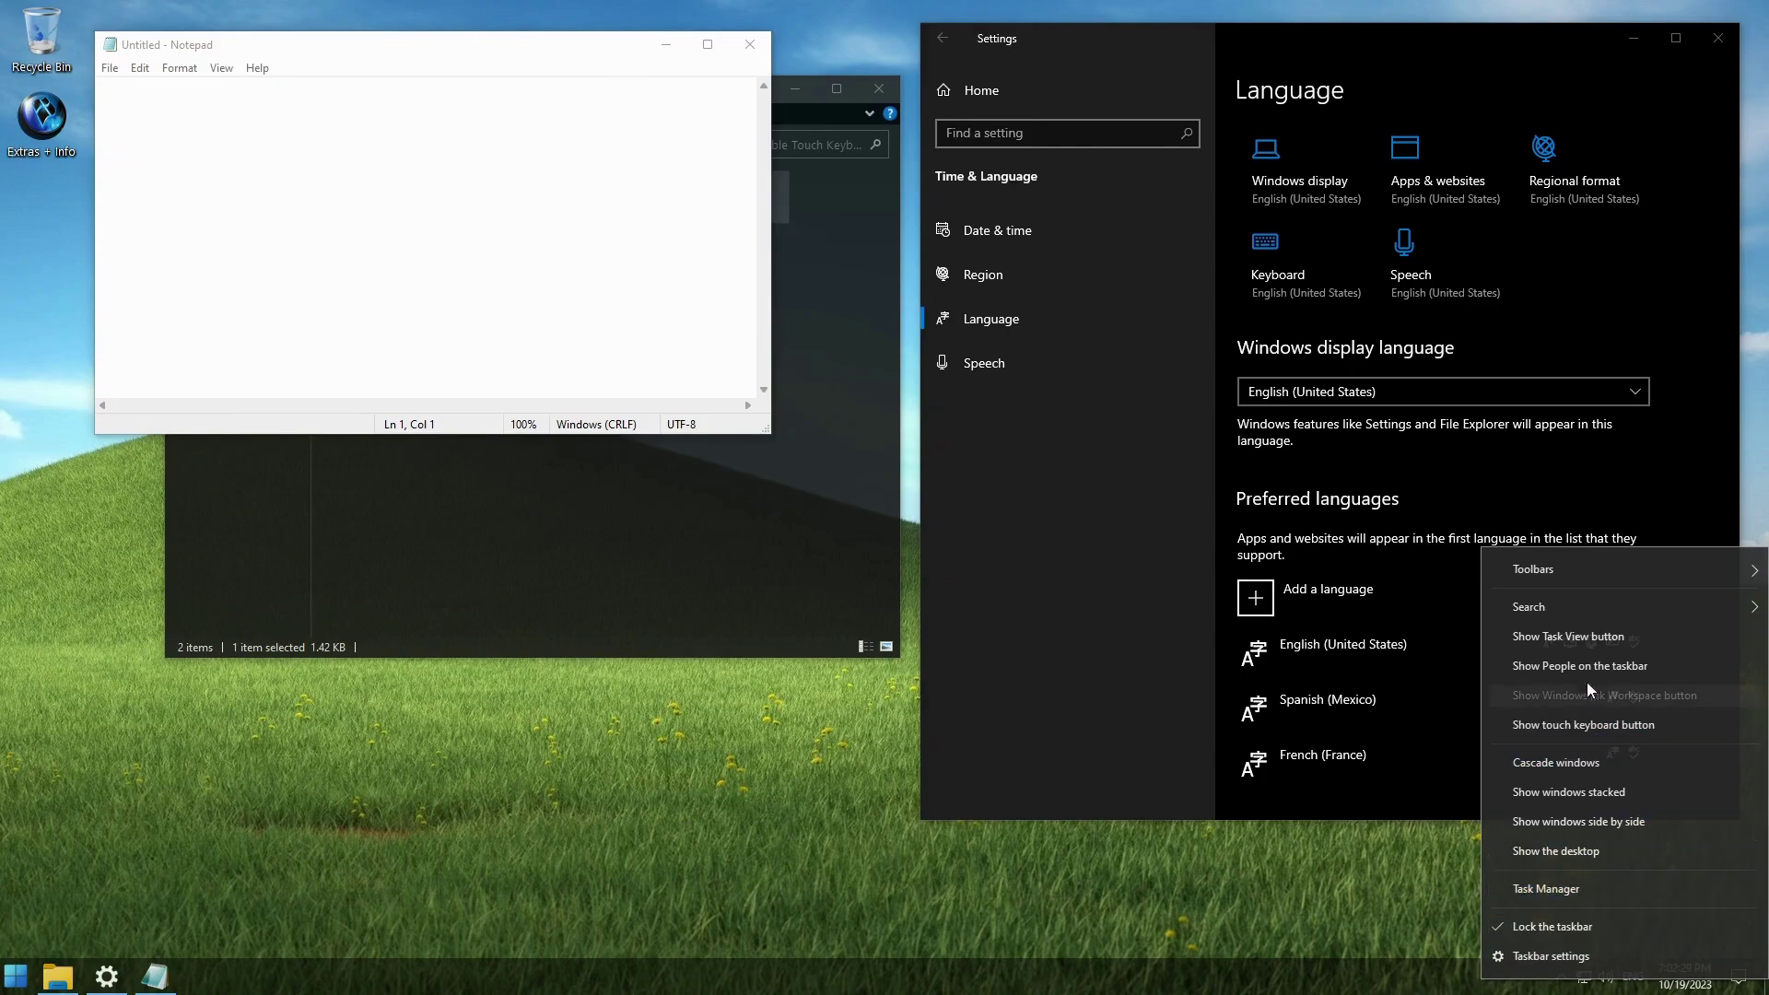
pyautogui.click(1603, 724)
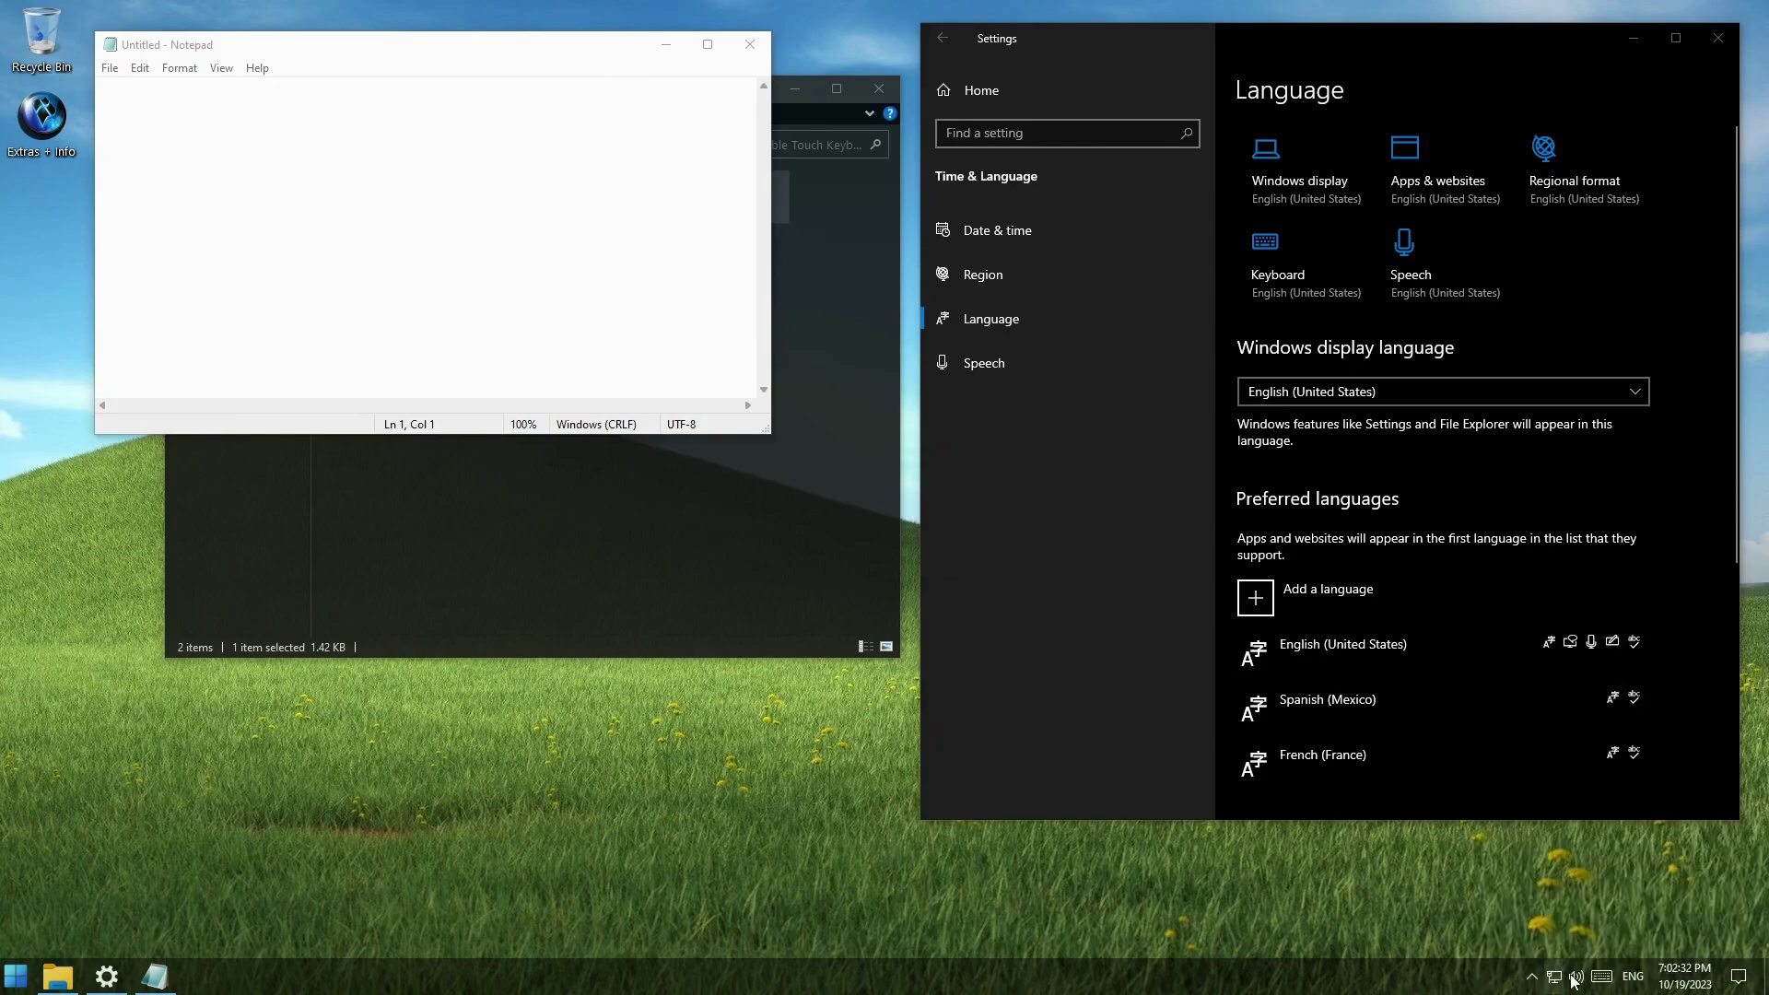
pyautogui.click(1600, 978)
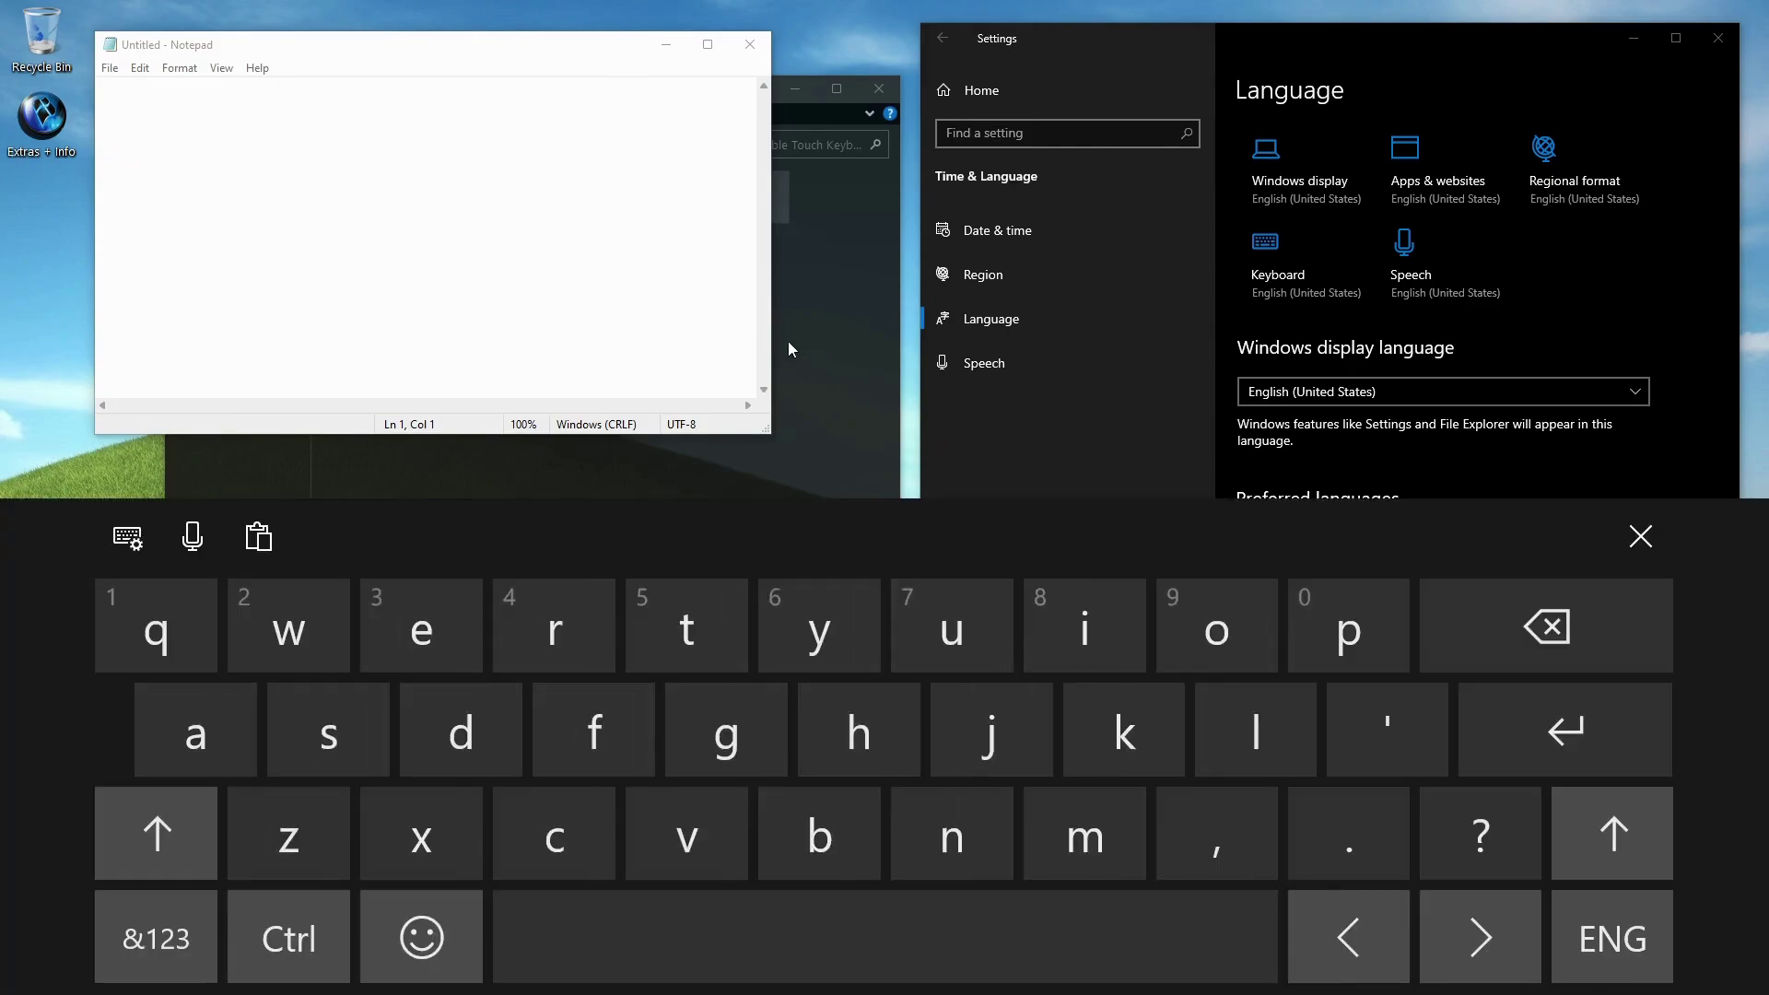
pyautogui.click(396, 178)
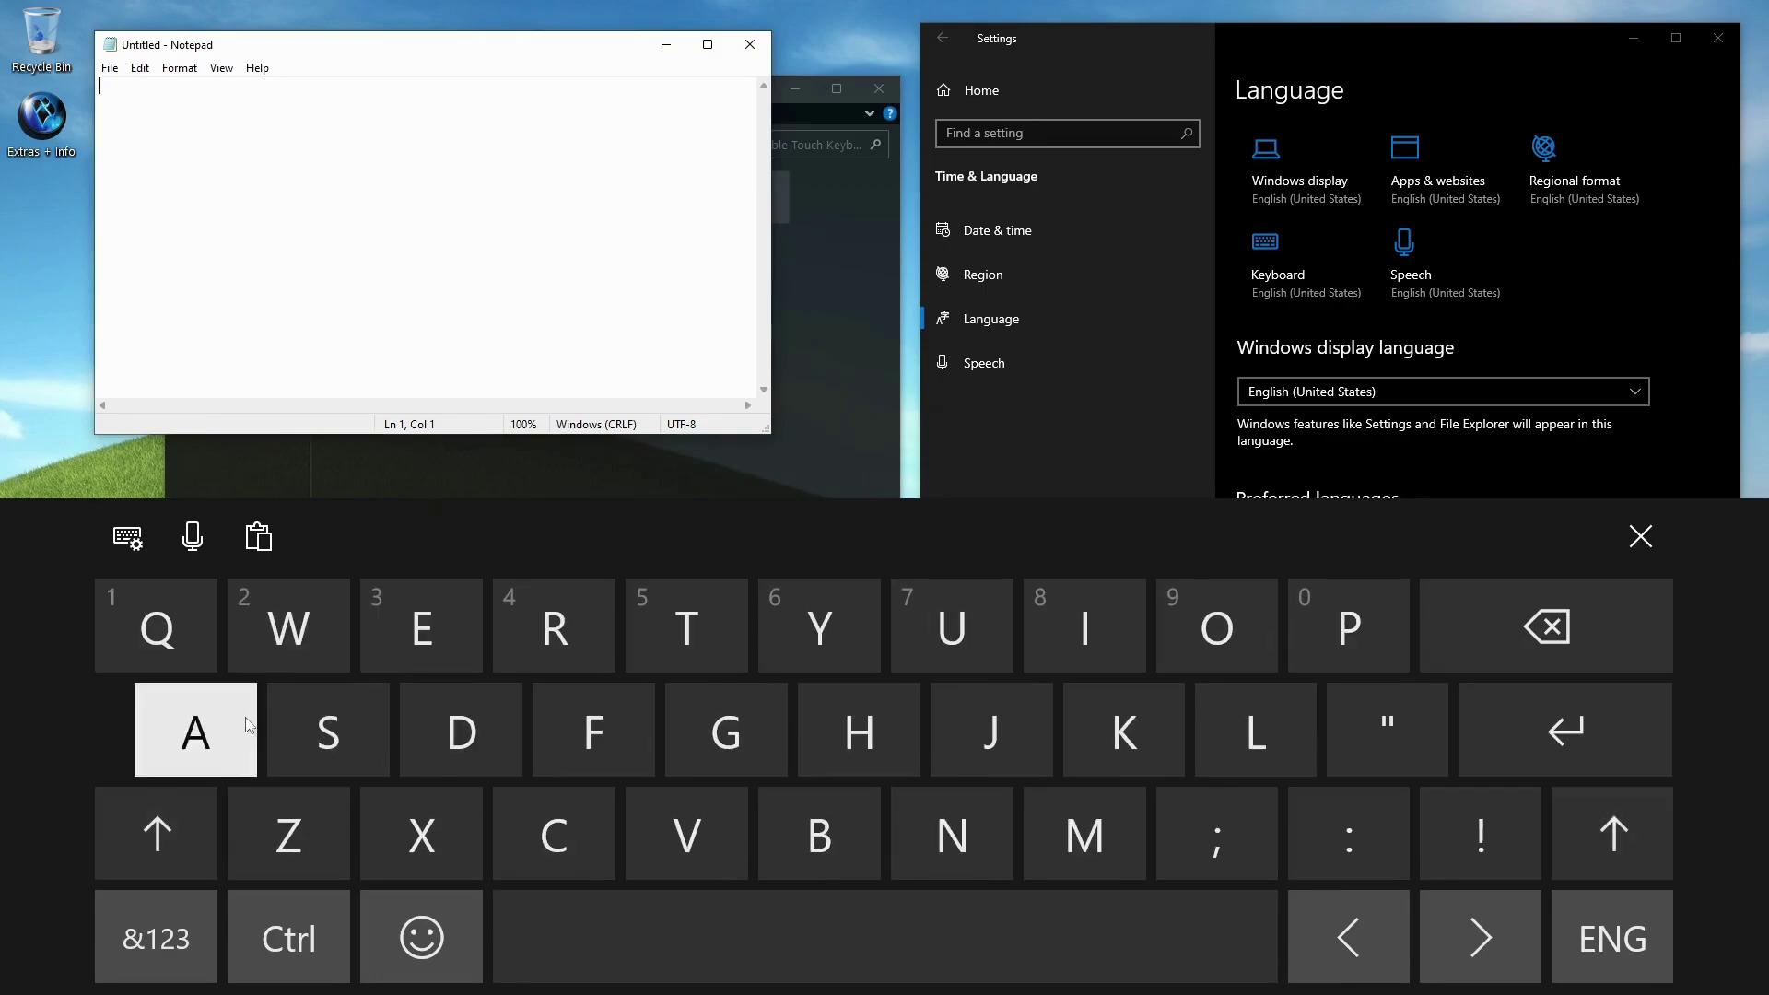
pyautogui.click(157, 834)
pyautogui.click(288, 834)
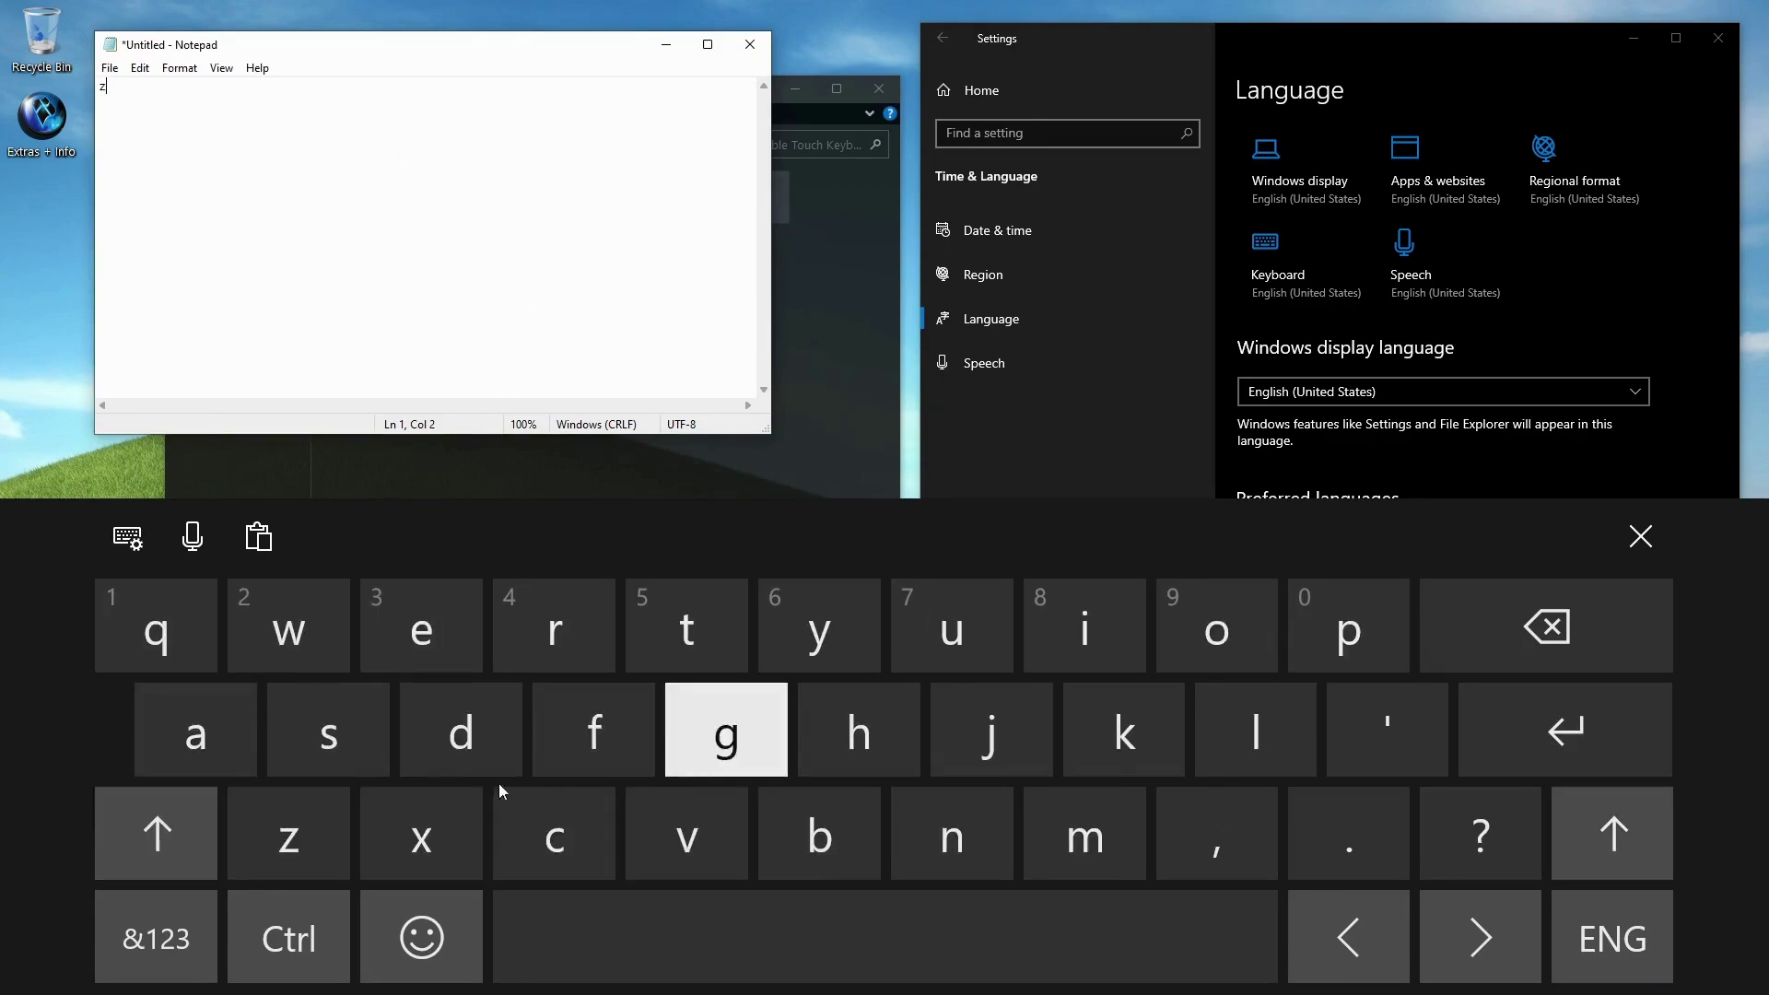
pyautogui.click(156, 834)
pyautogui.click(859, 731)
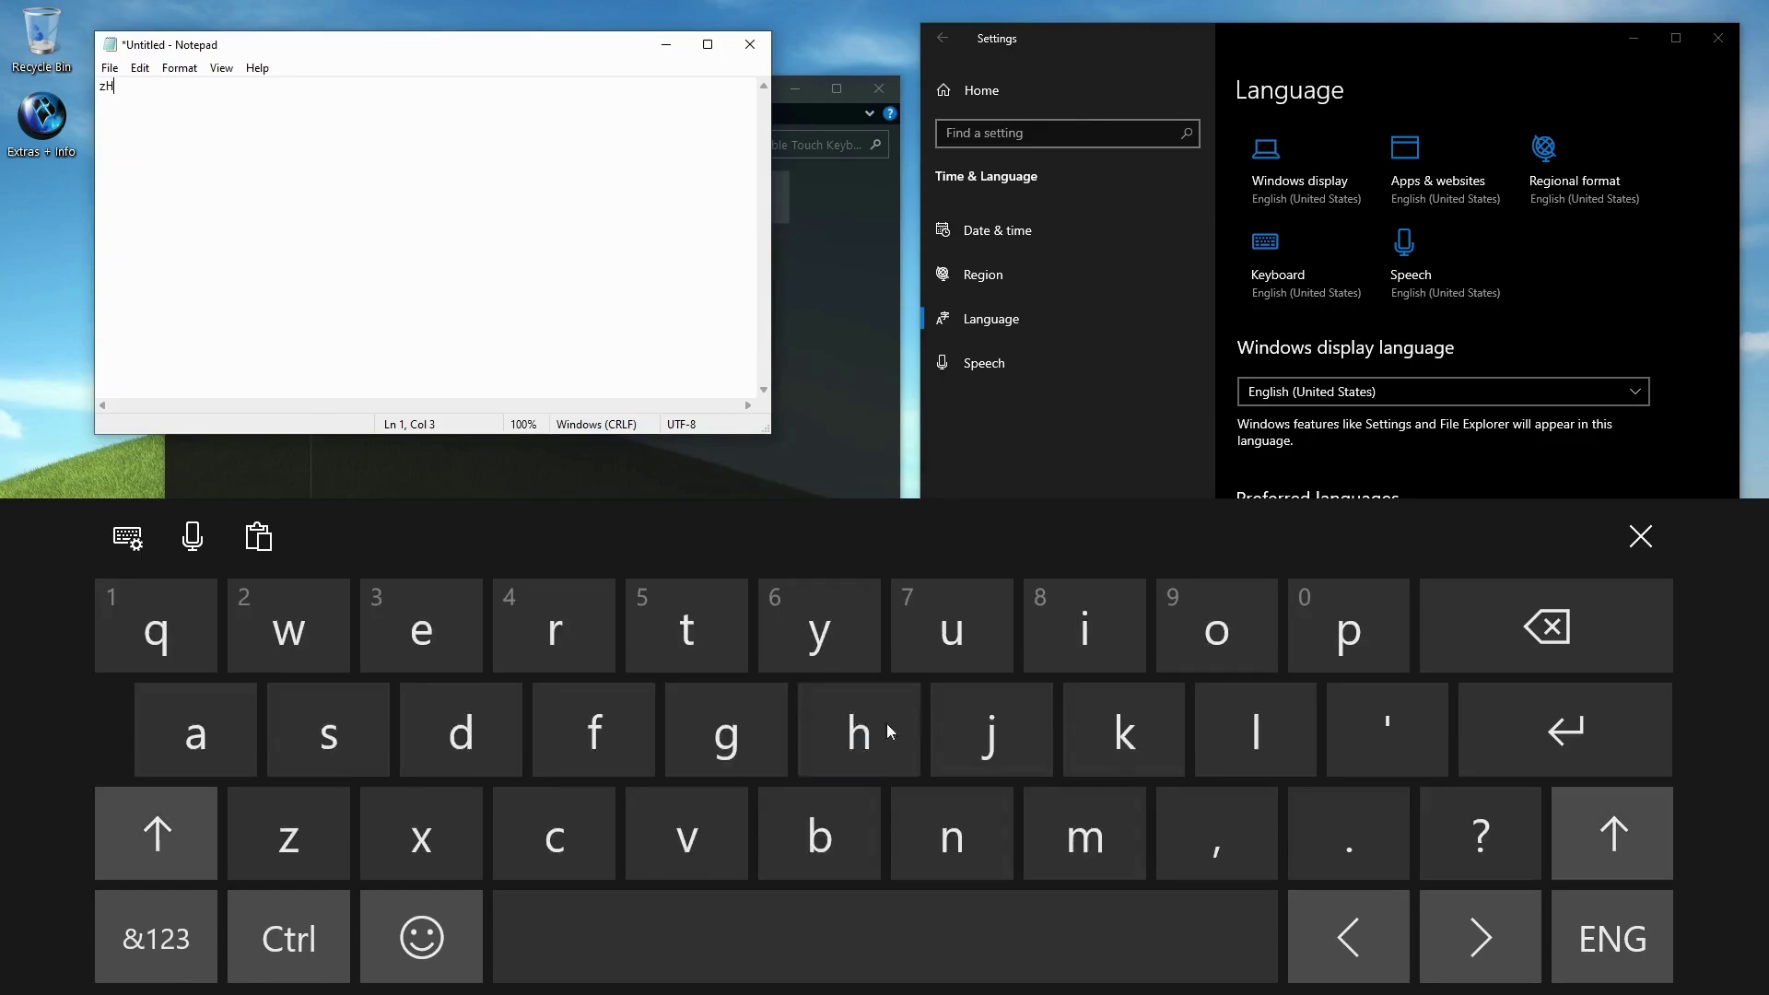
pyautogui.click(1085, 649)
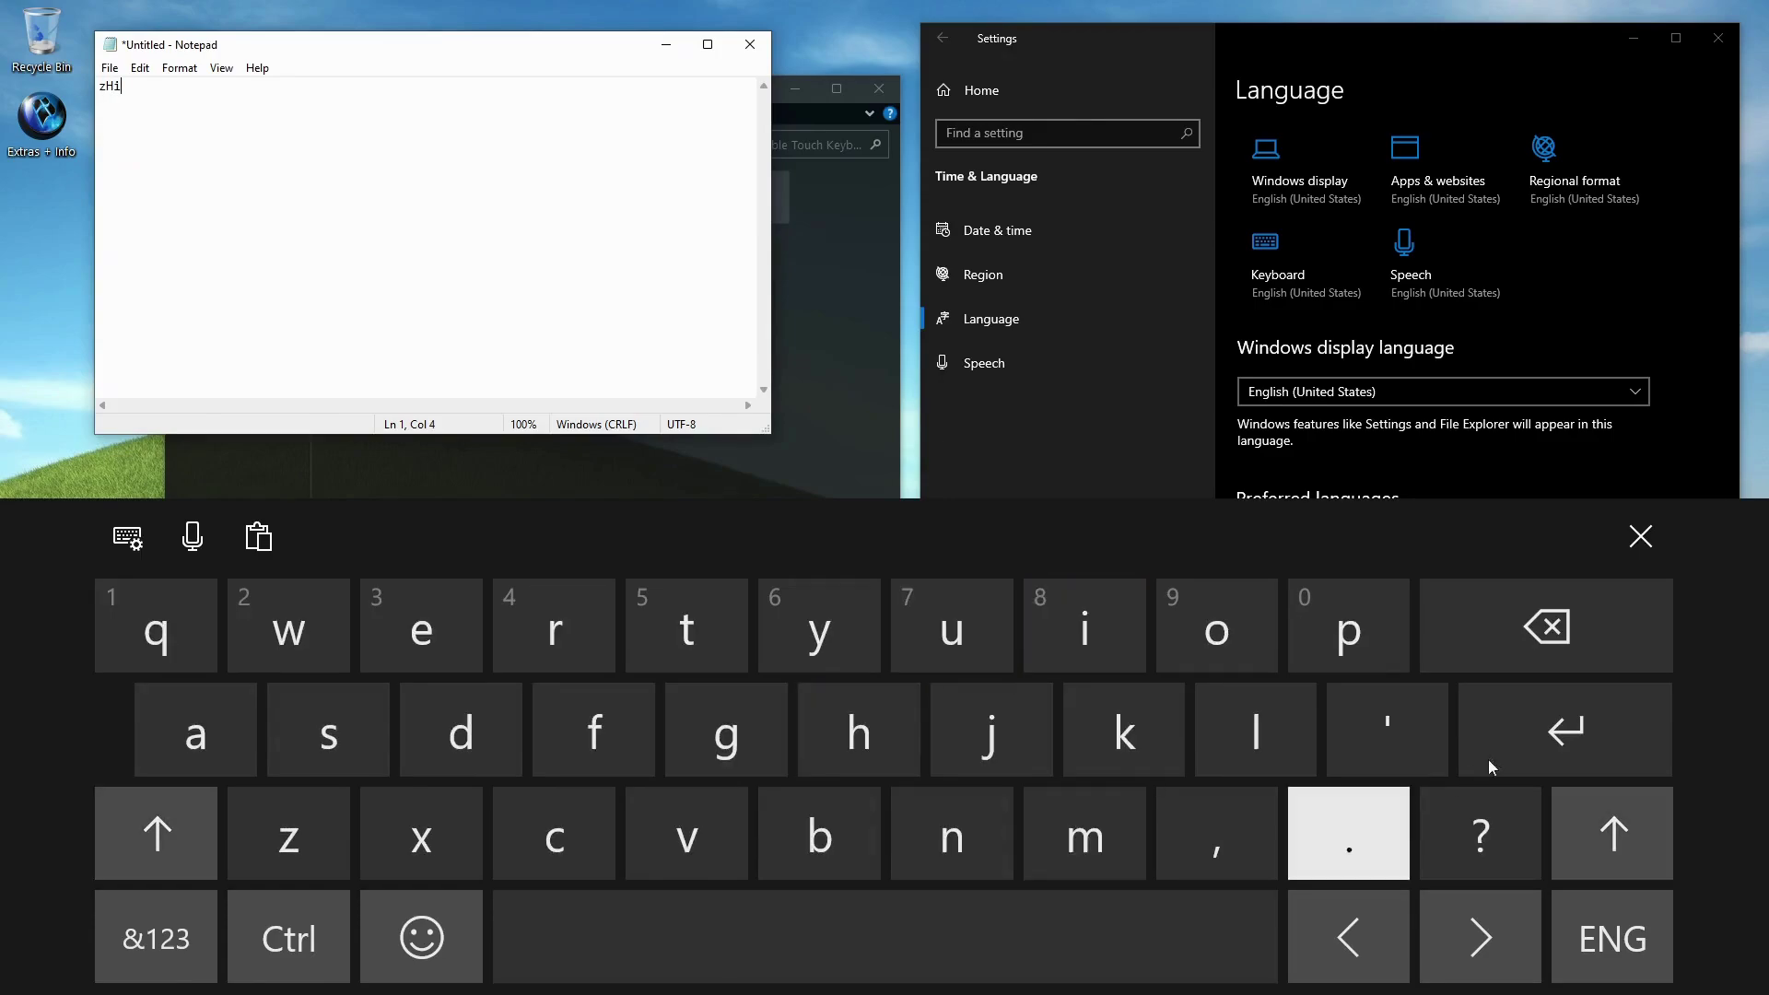
pyautogui.click(1557, 668)
pyautogui.click(1557, 669)
pyautogui.click(1557, 667)
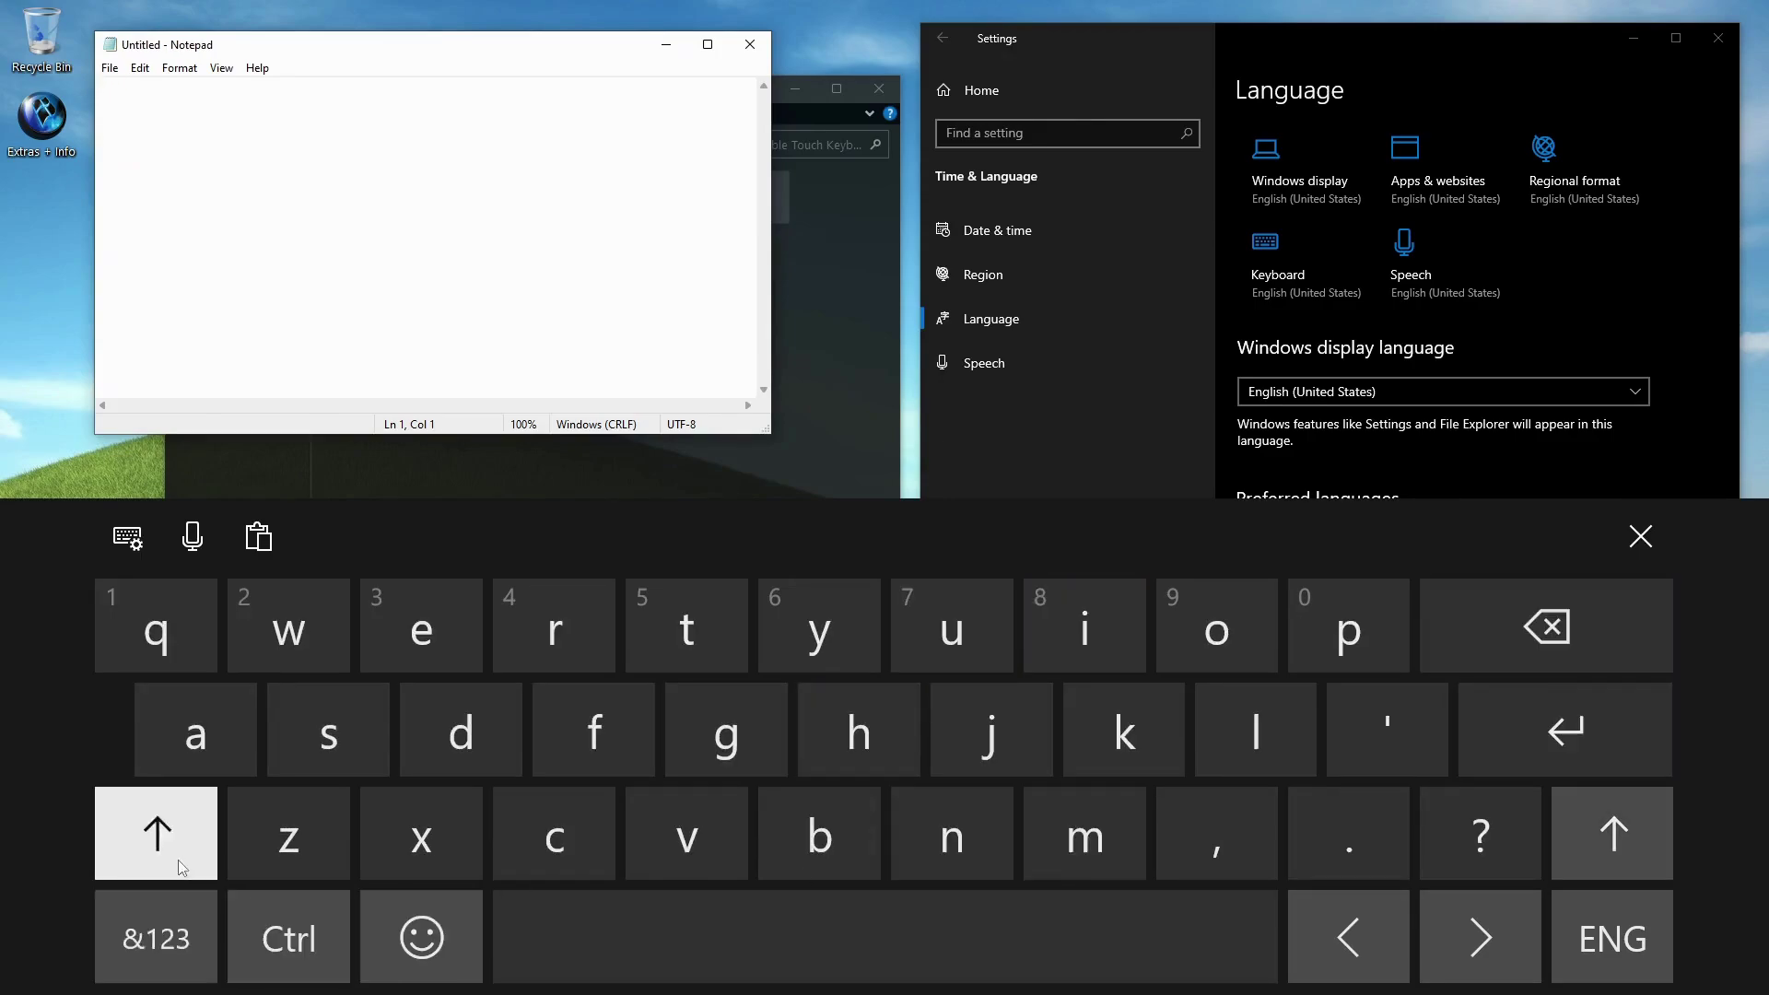
# Step: Write "Hi" in Notepad with the touch keyboard, start a new line and close the touch keyboard
pyautogui.click(212, 836)
pyautogui.click(859, 731)
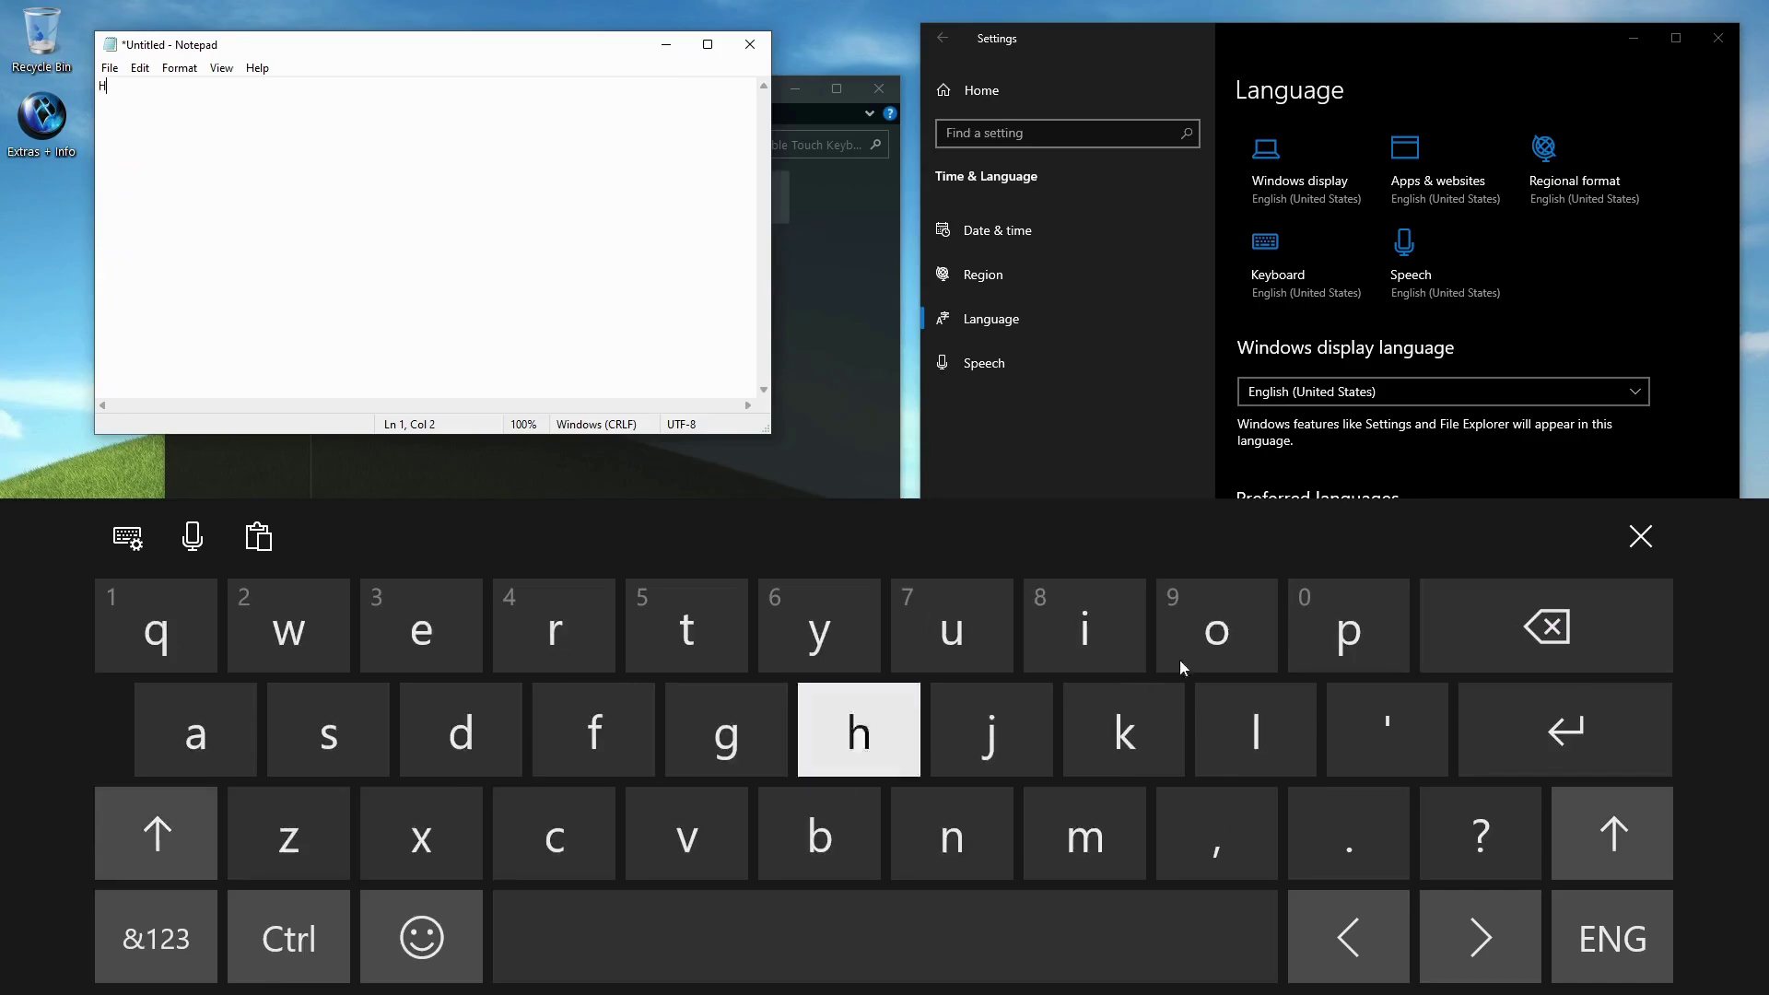
pyautogui.click(1085, 636)
pyautogui.click(1557, 737)
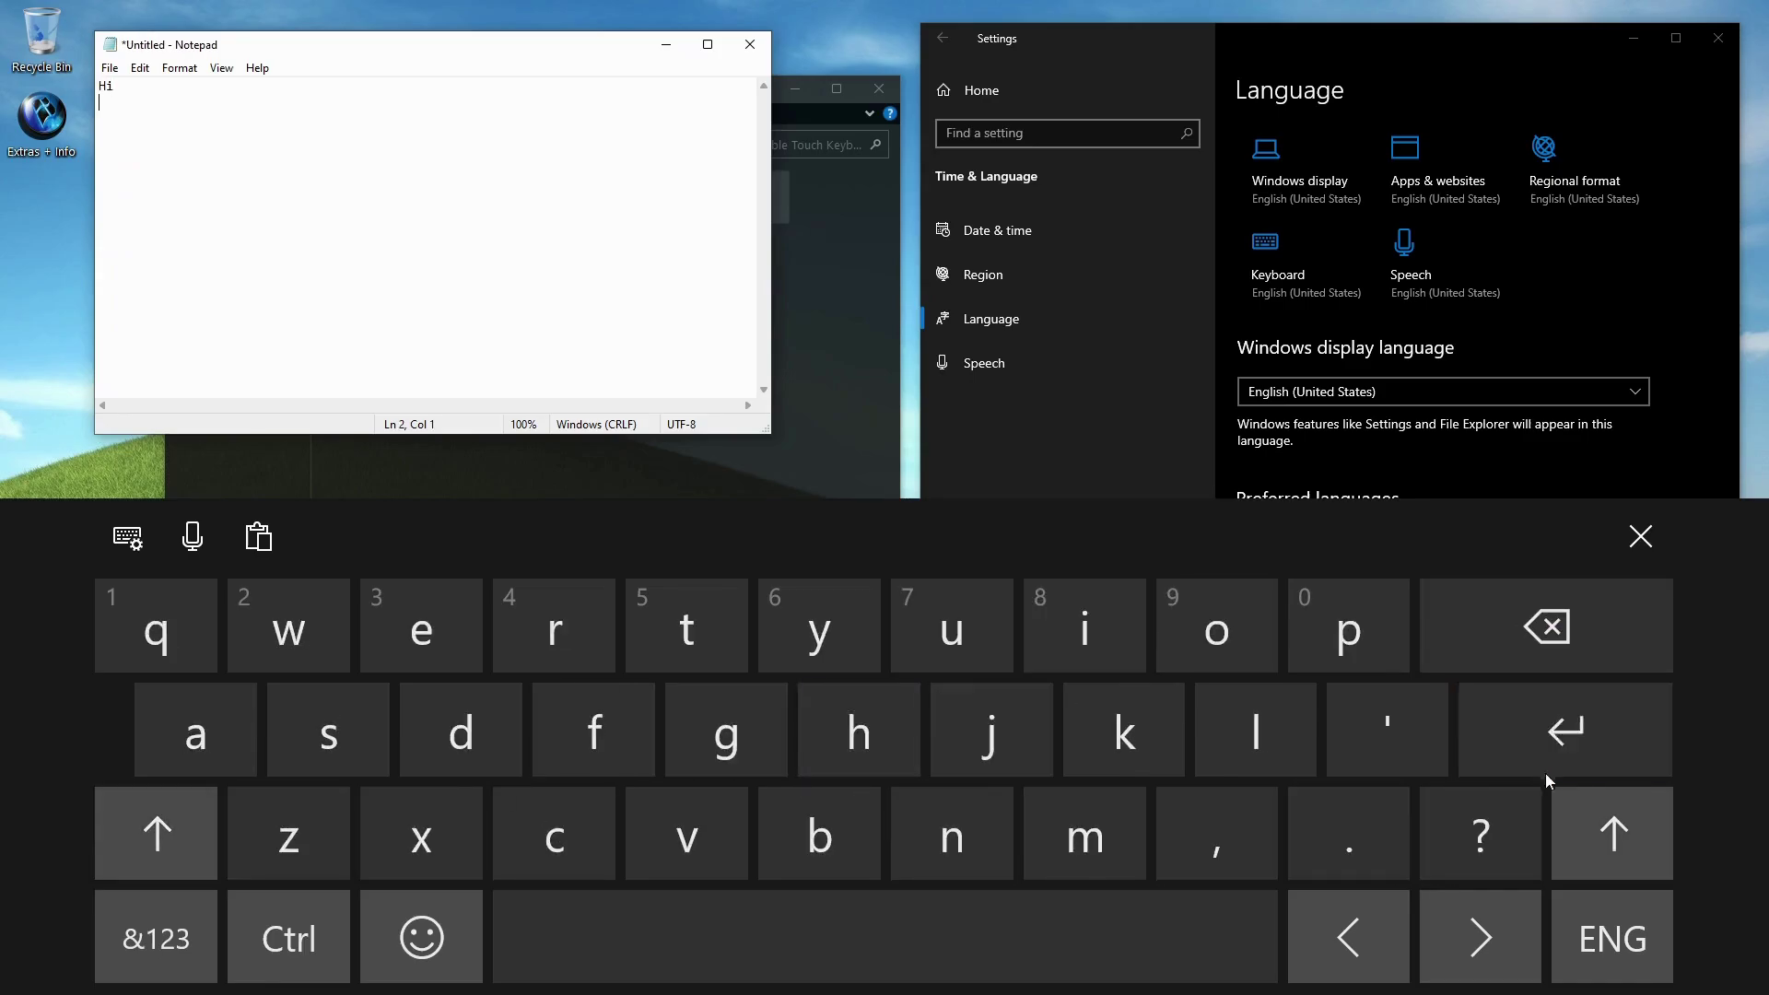
pyautogui.click(1640, 537)
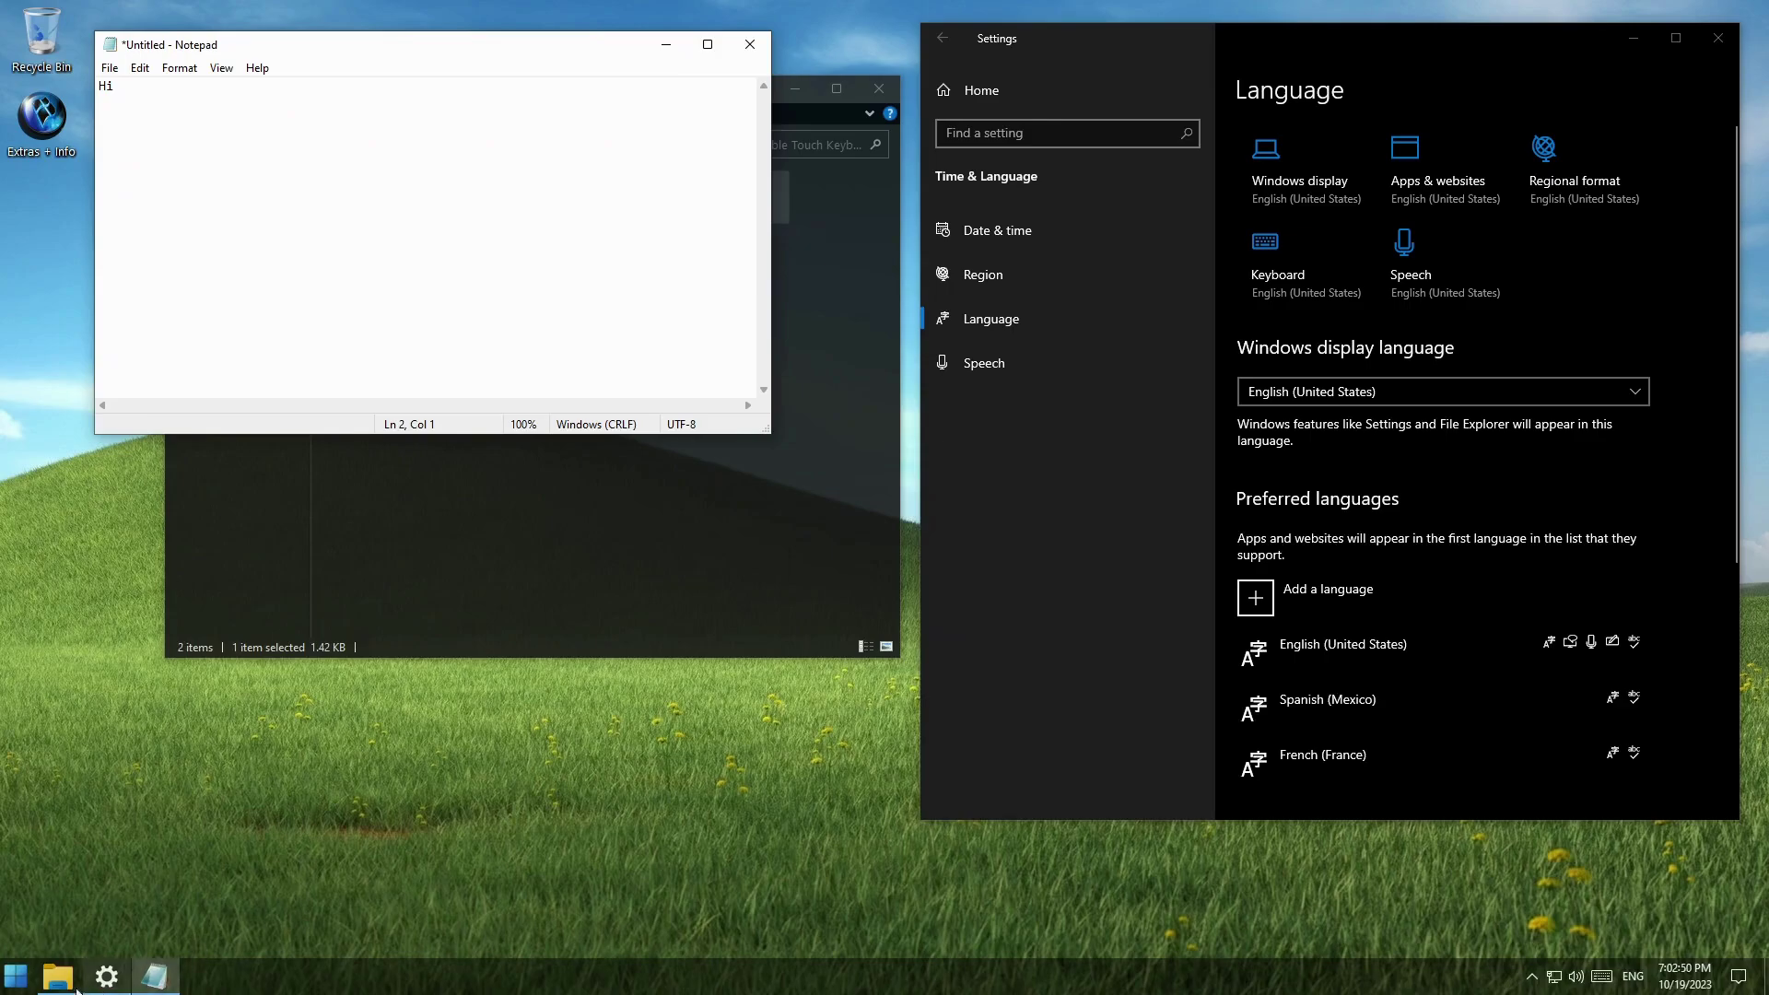
# Step: Open On-Screen Keyboard from Windows Ease of Access and move it clear of the Notepad text
pyautogui.click(28, 980)
pyautogui.click(112, 658)
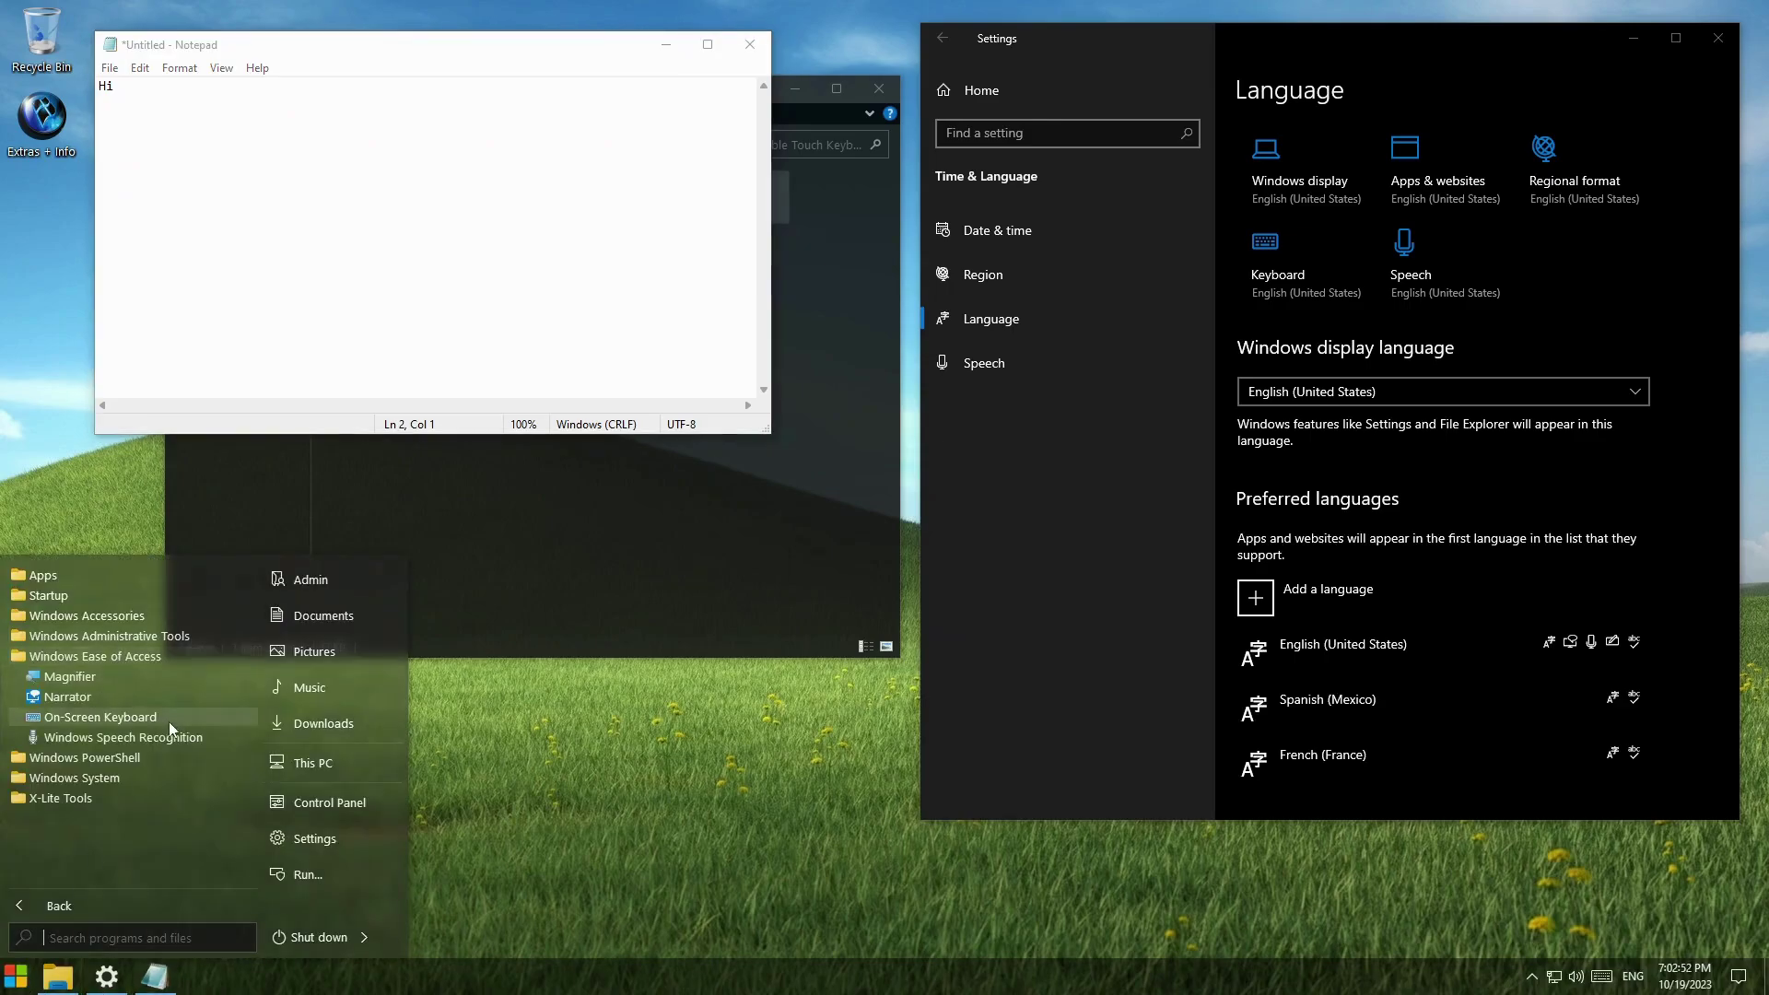
pyautogui.click(168, 722)
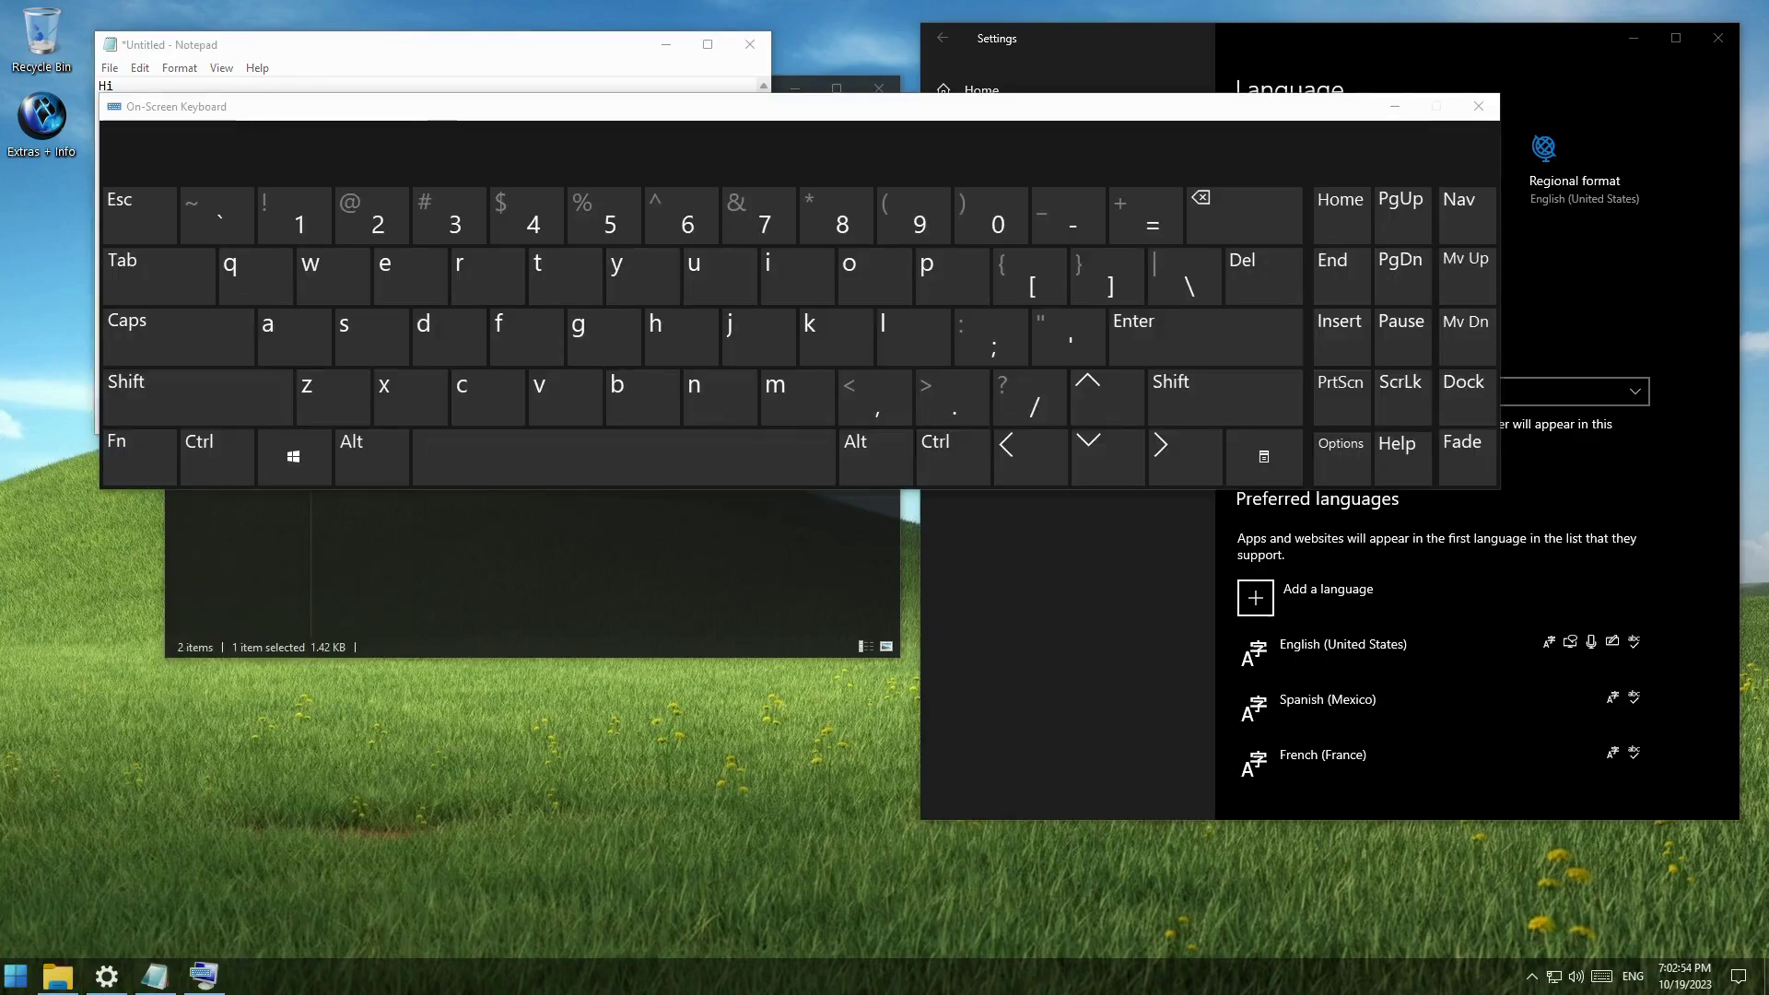
pyautogui.moveTo(456, 106); pyautogui.dragTo(529, 384)
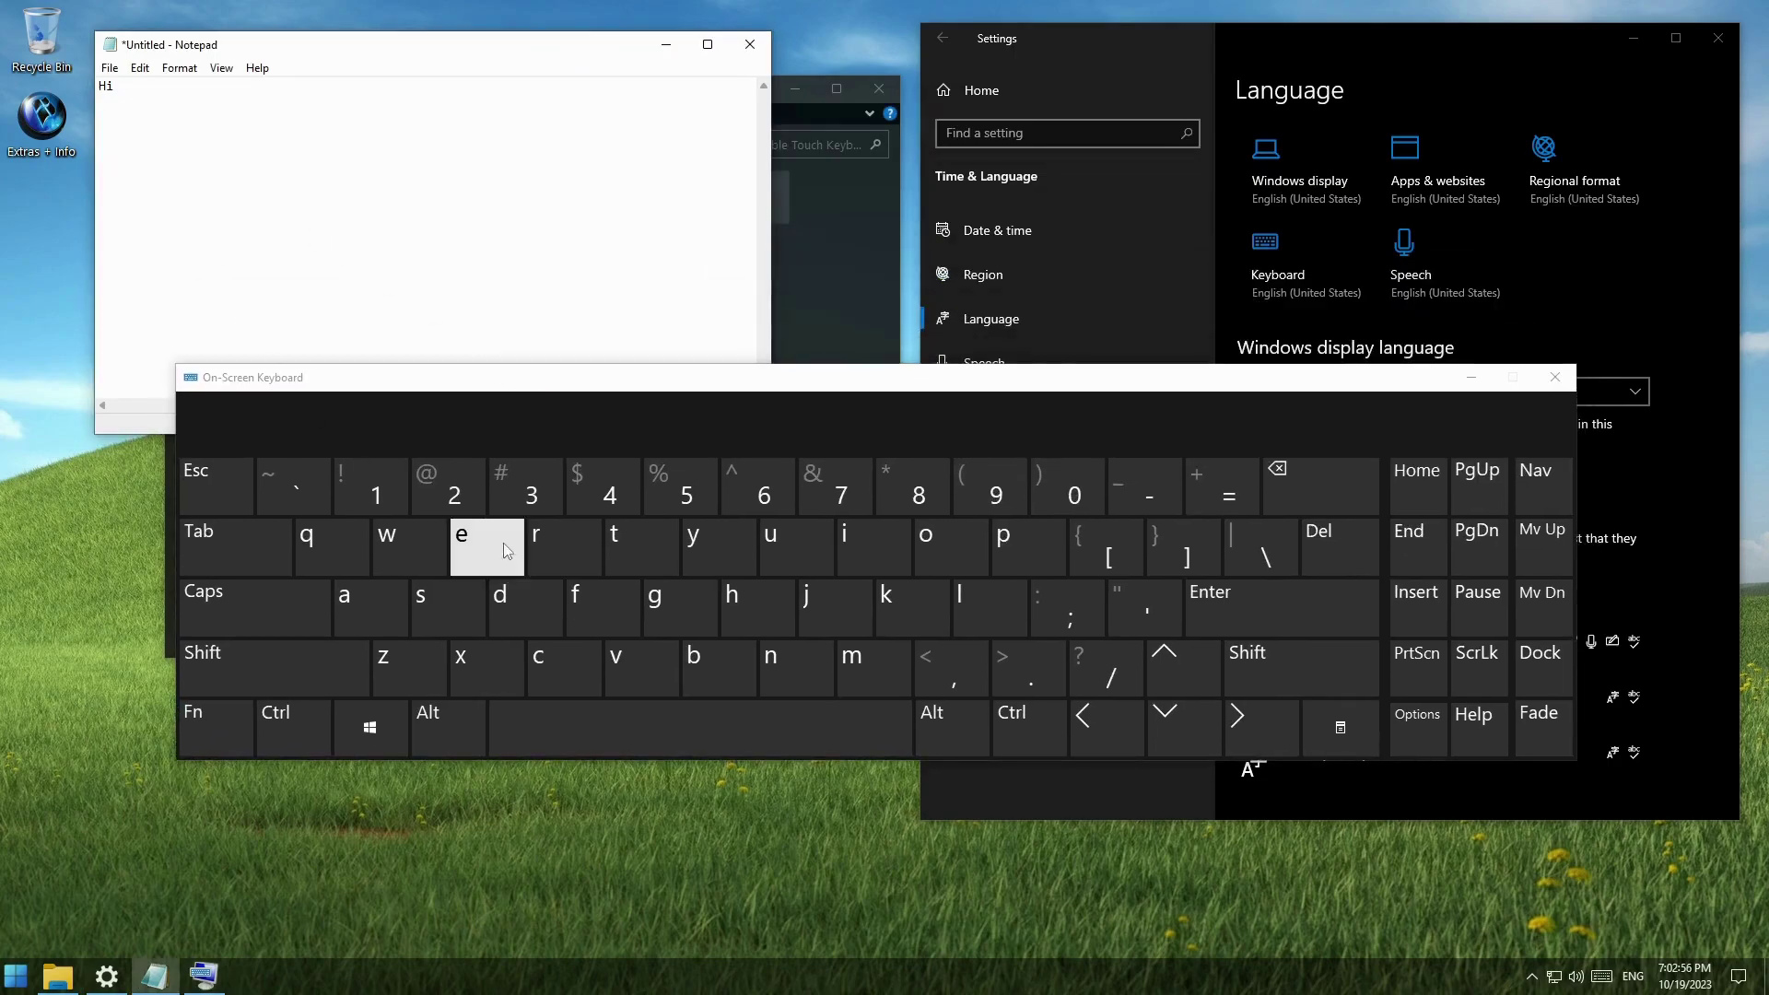
# Step: Write "How are you?" on the second line of the Notepad text using the On-Screen Keyboard, correcting the mistyped letter in "are"
pyautogui.click(234, 663)
pyautogui.click(748, 604)
pyautogui.click(972, 553)
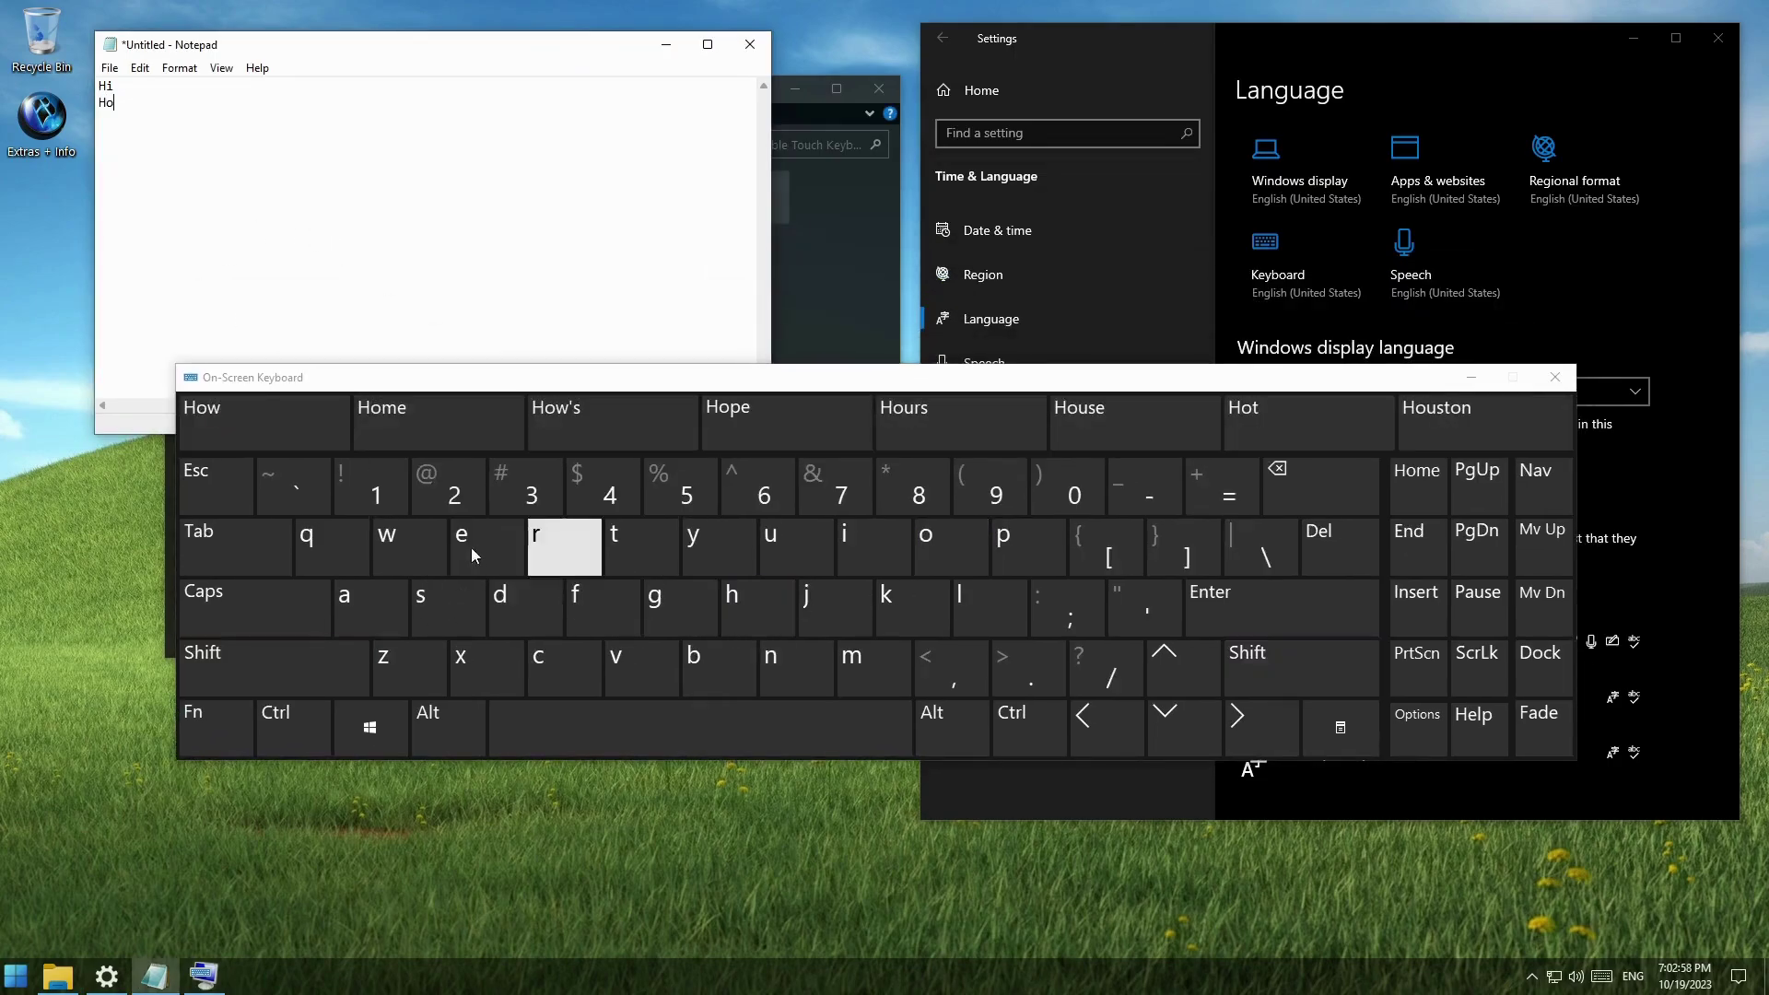
pyautogui.click(405, 548)
pyautogui.click(578, 710)
pyautogui.click(367, 605)
pyautogui.click(516, 546)
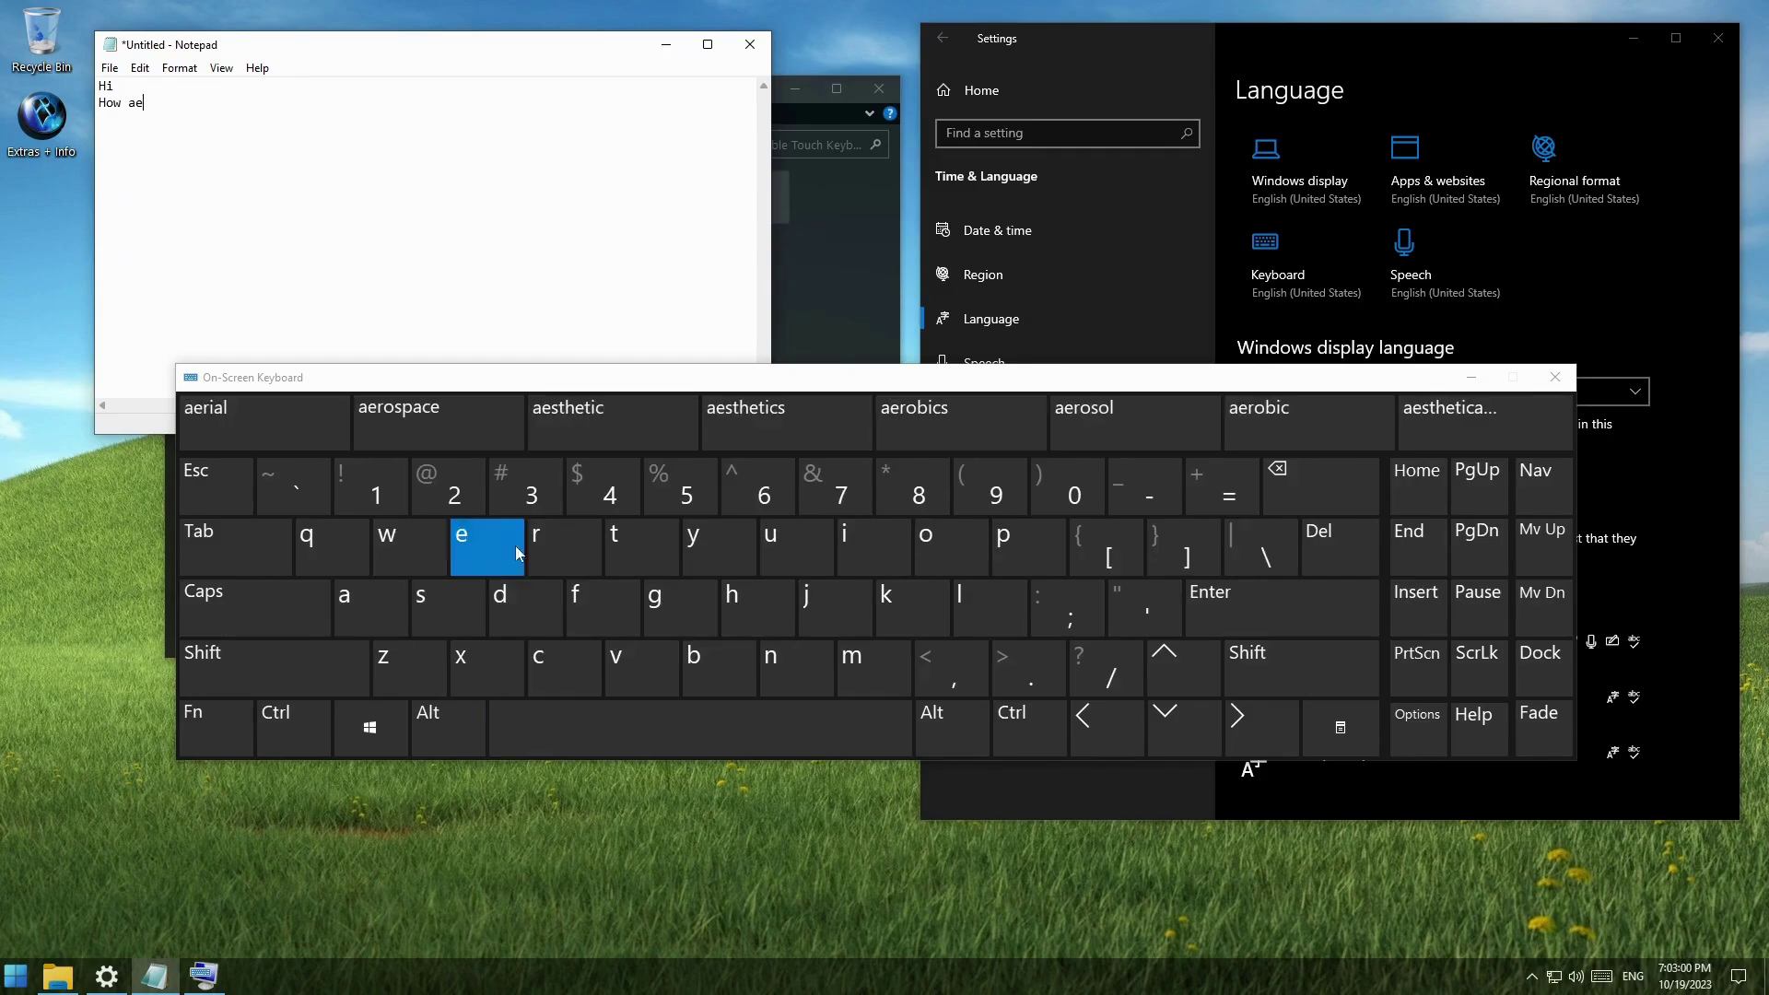
pyautogui.click(1319, 486)
pyautogui.click(562, 547)
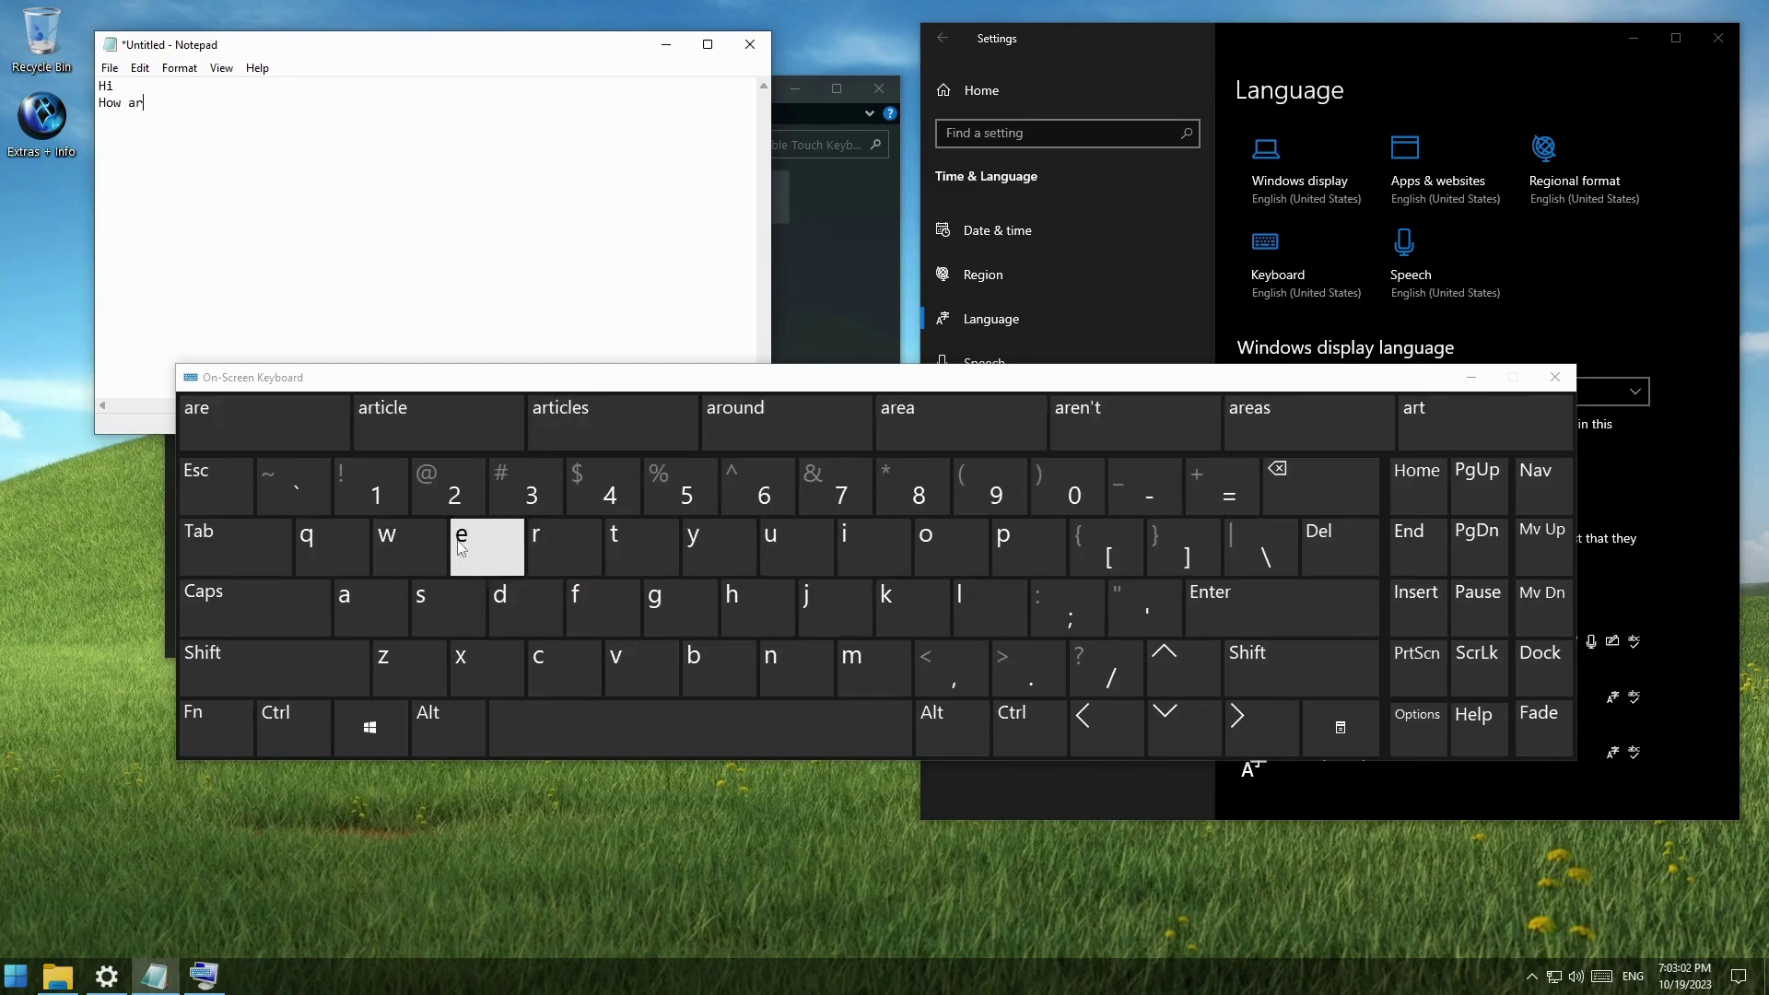
pyautogui.click(460, 545)
pyautogui.click(648, 725)
pyautogui.click(711, 553)
pyautogui.click(954, 543)
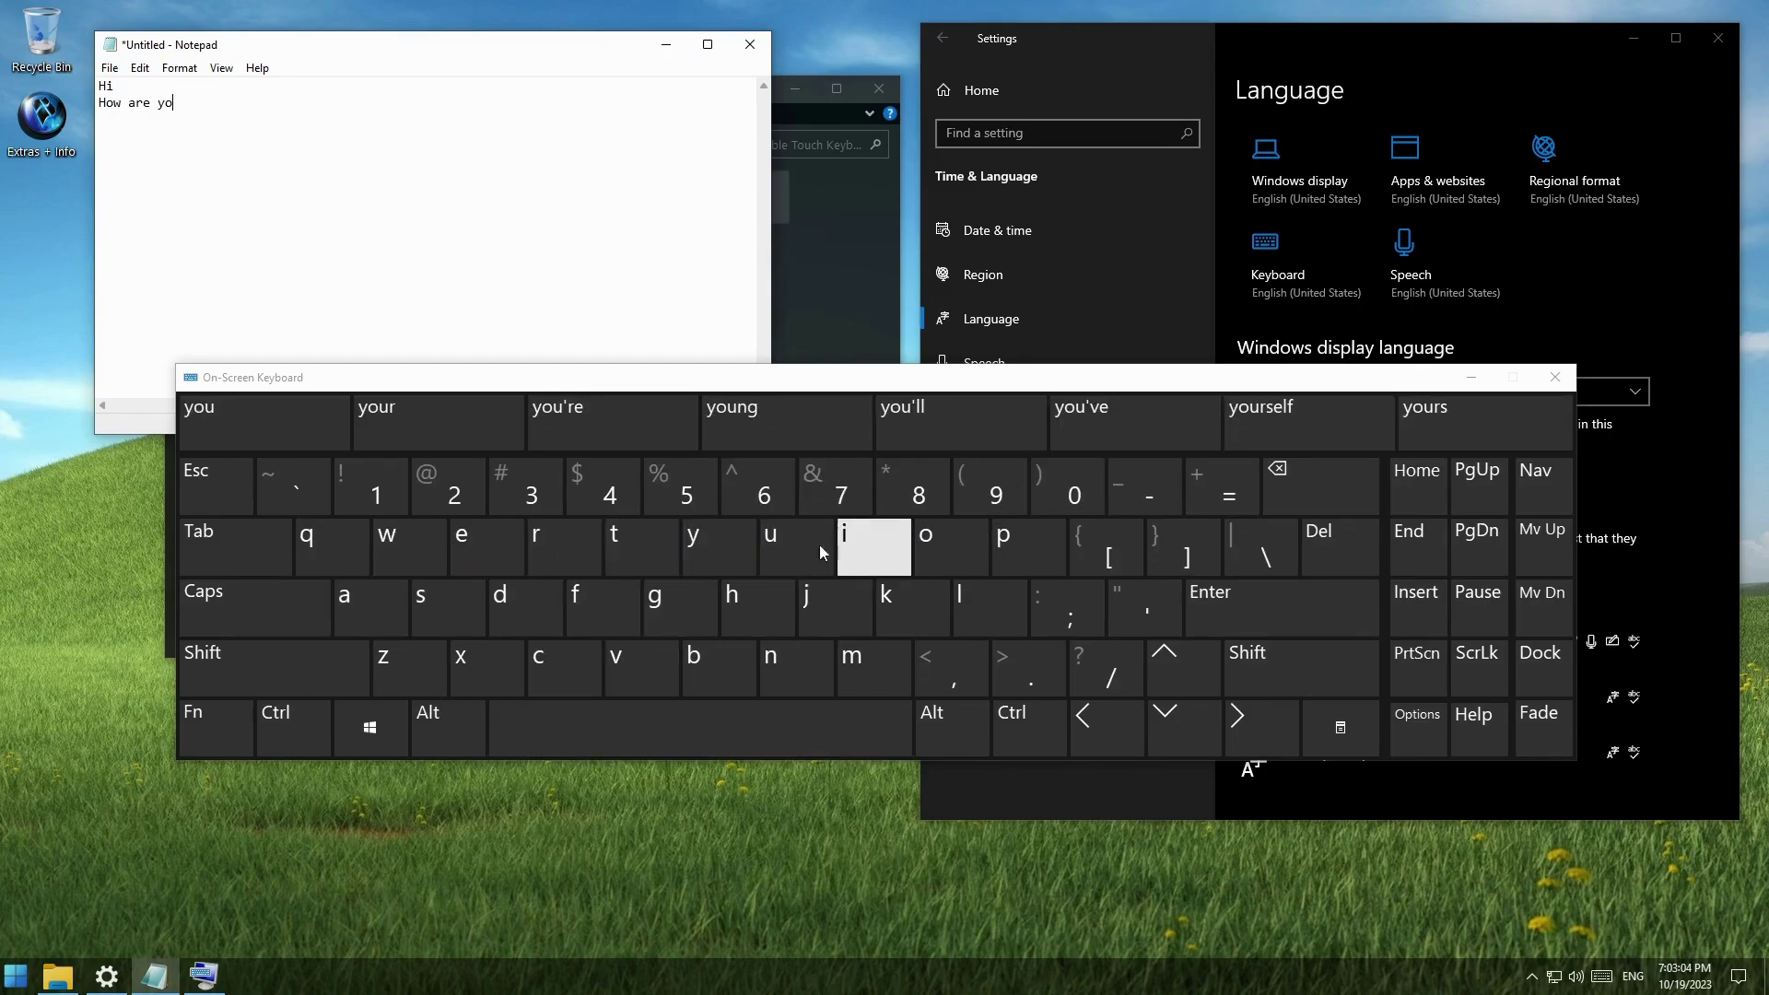
pyautogui.click(312, 670)
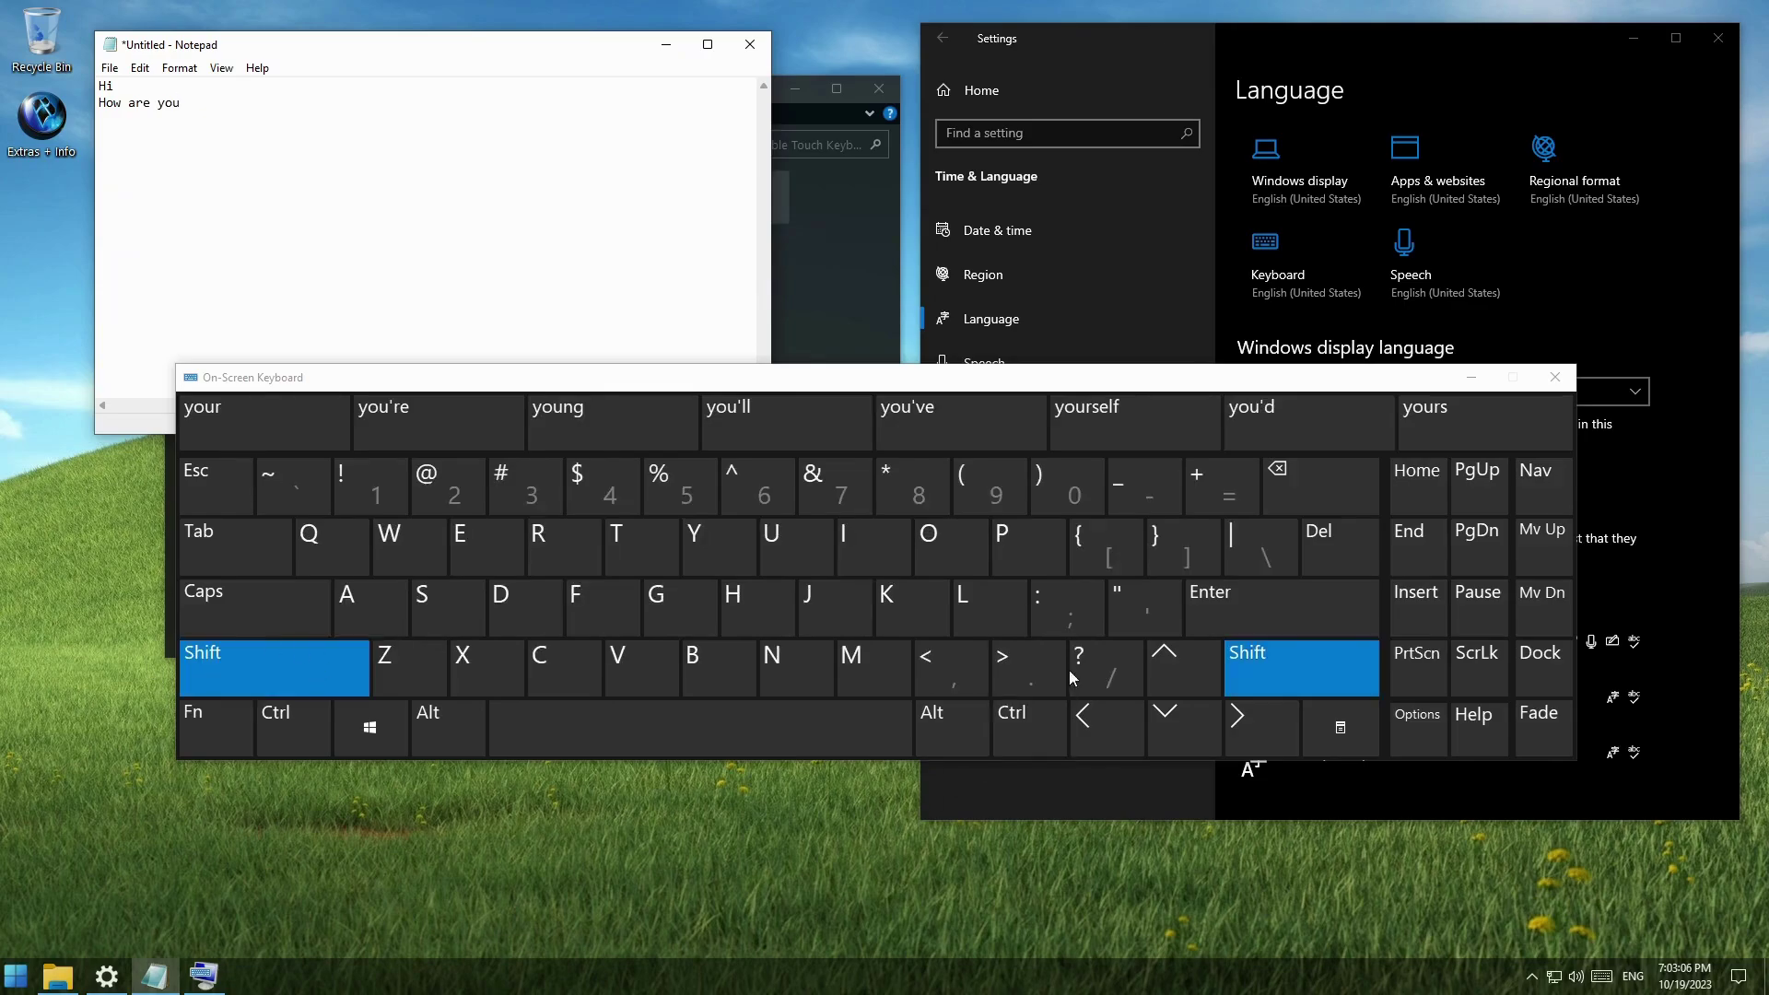
pyautogui.click(1111, 680)
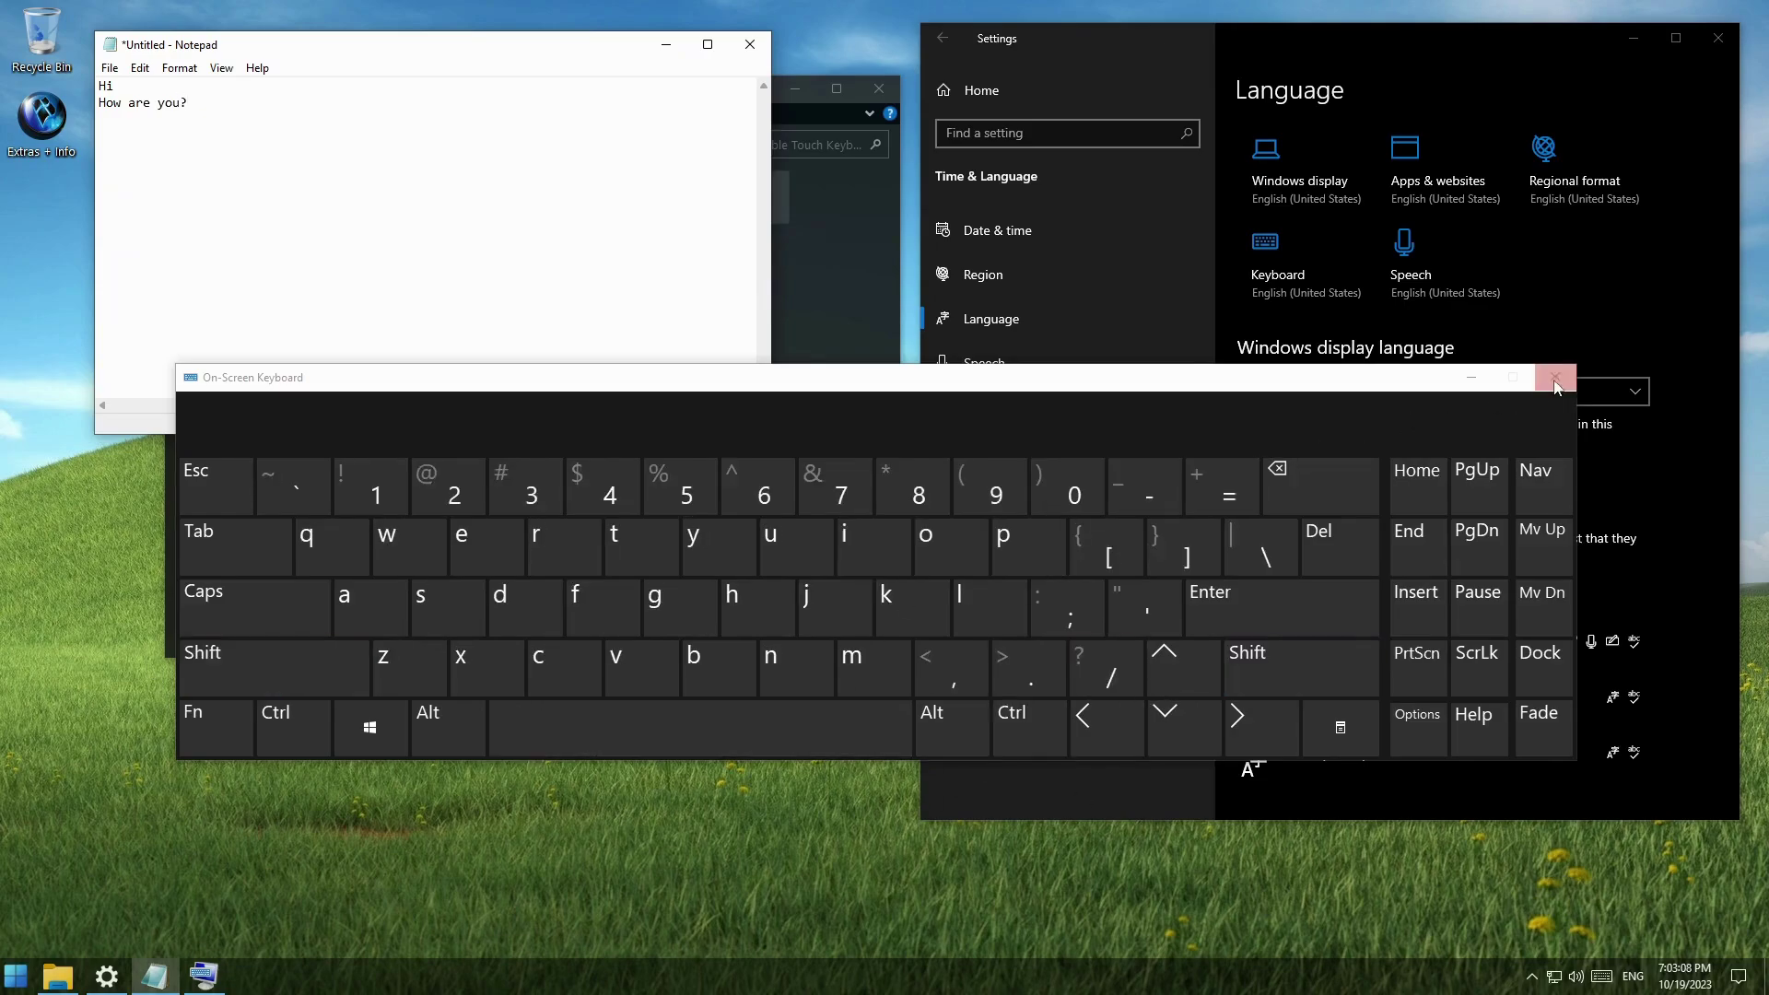
# Step: Close the On-Screen Keyboard and the Settings window, and close Notepad without saving its text
pyautogui.click(1555, 379)
pyautogui.moveTo(546, 60); pyautogui.dragTo(471, 442)
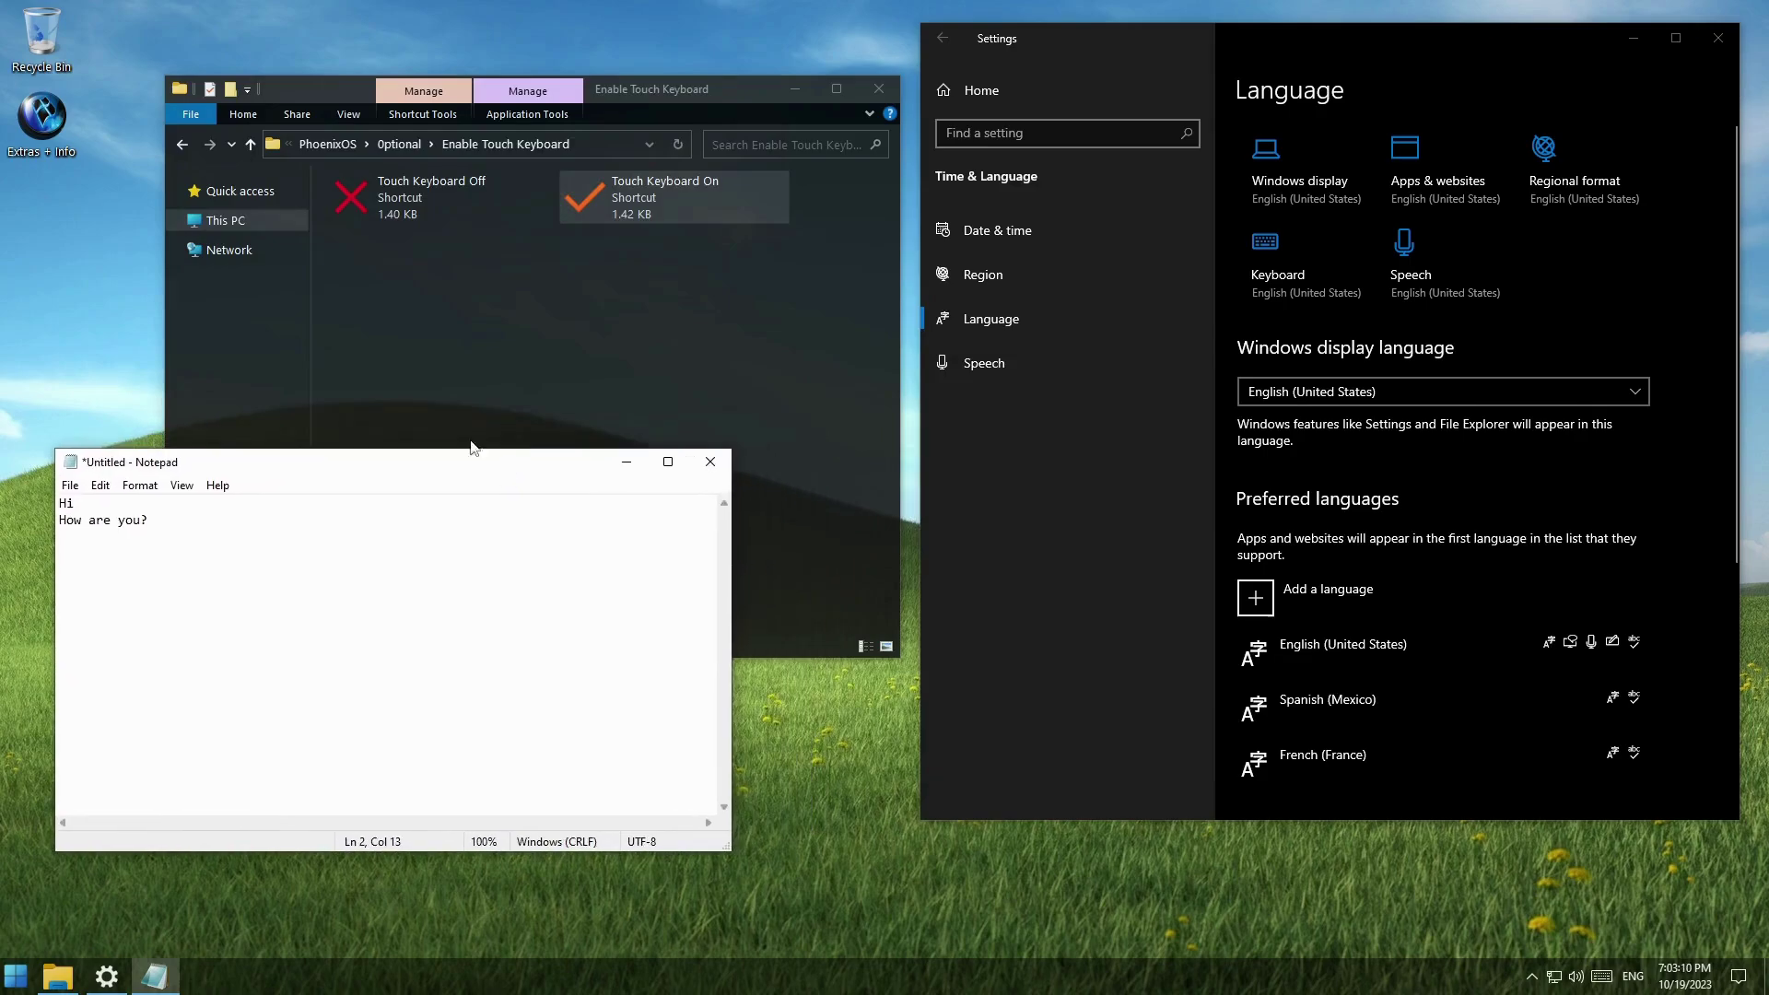
pyautogui.click(708, 463)
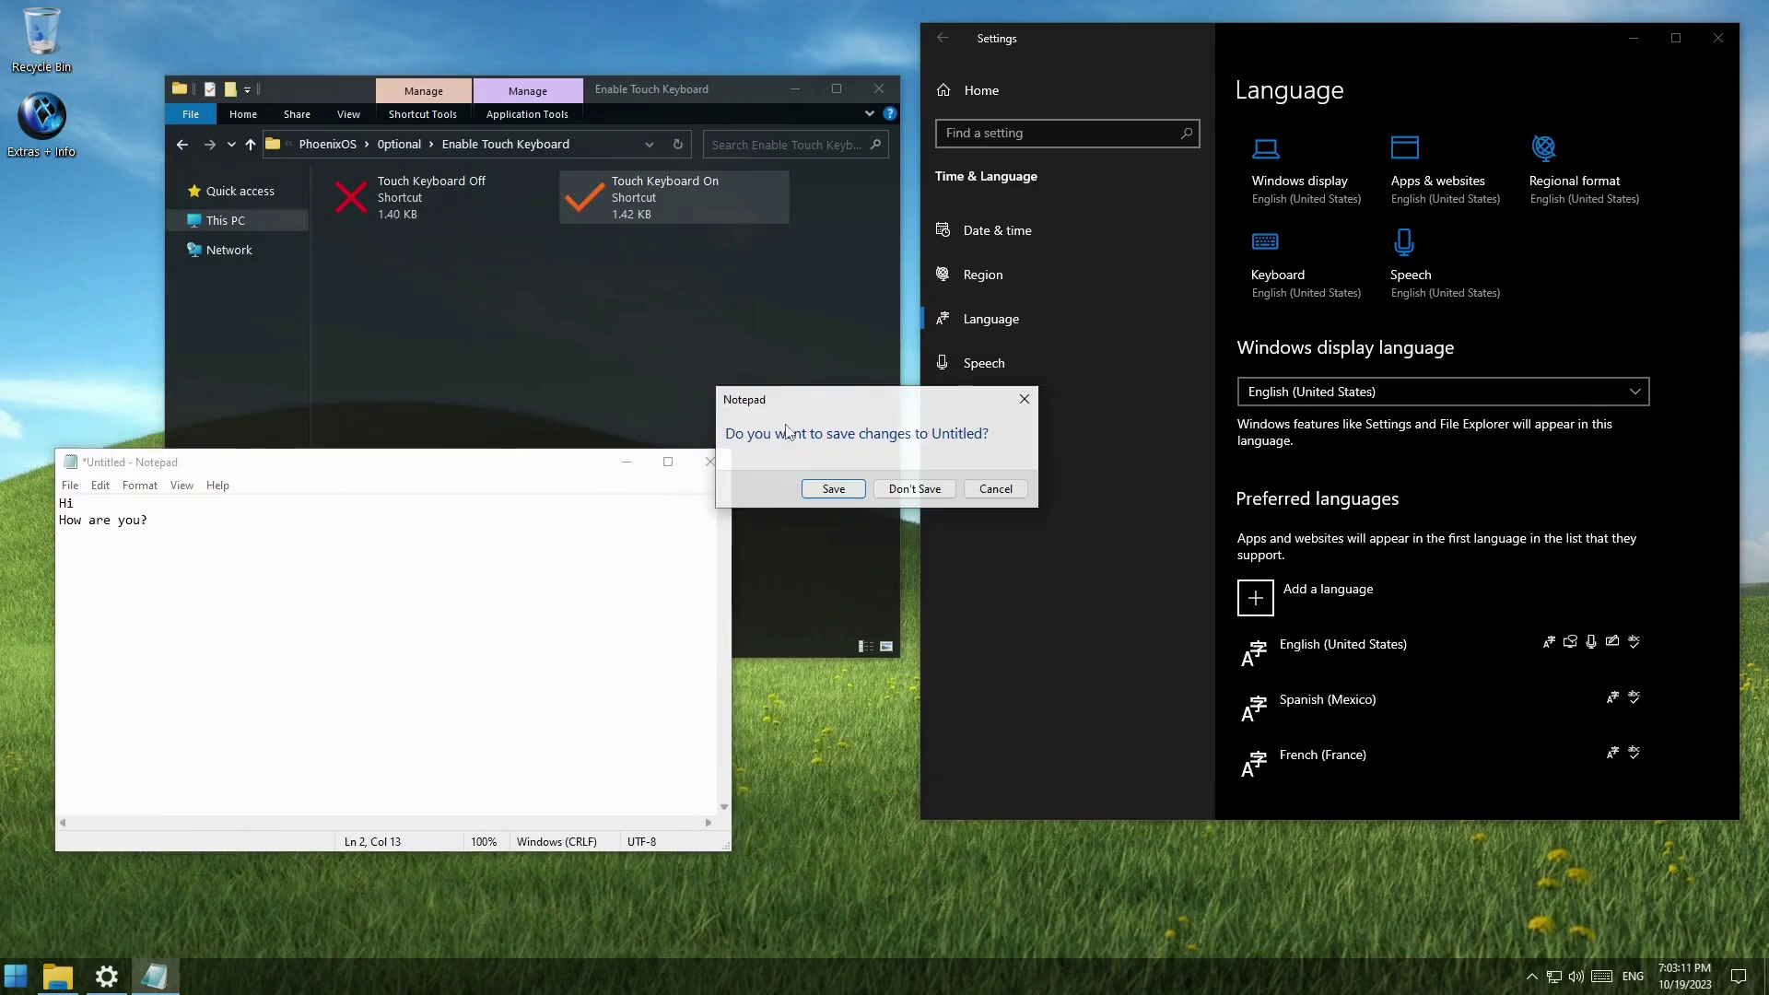
pyautogui.click(906, 491)
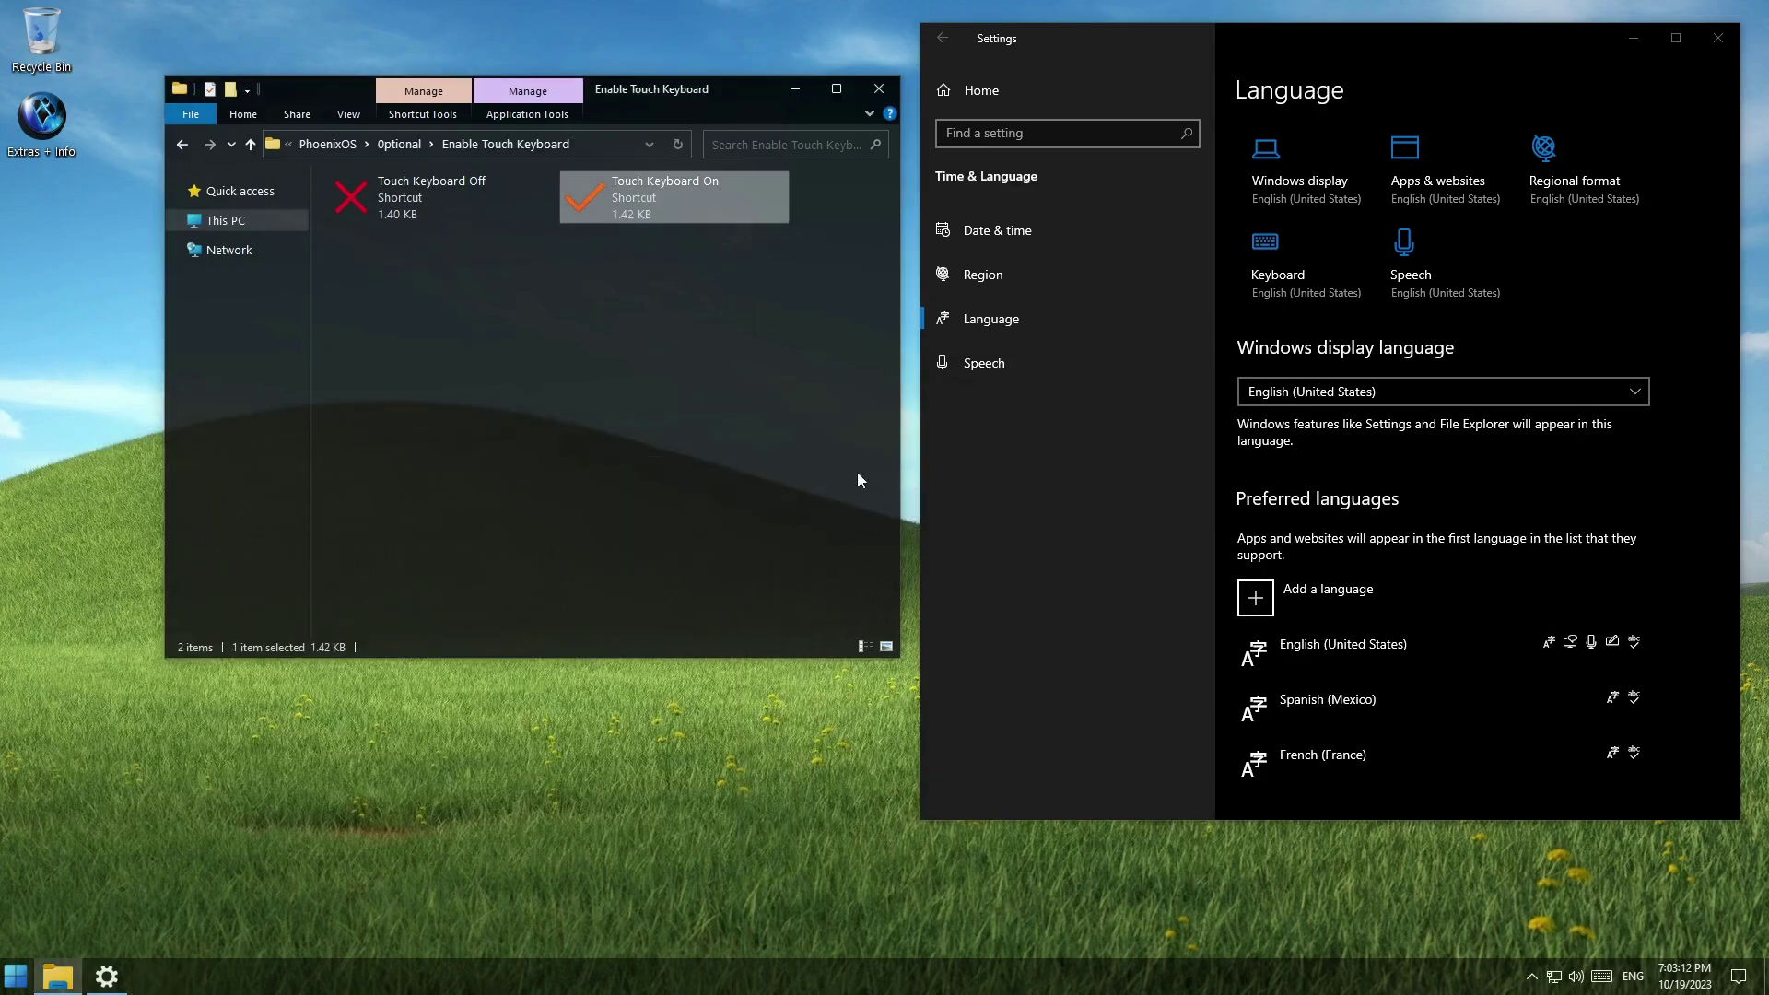
pyautogui.click(1719, 41)
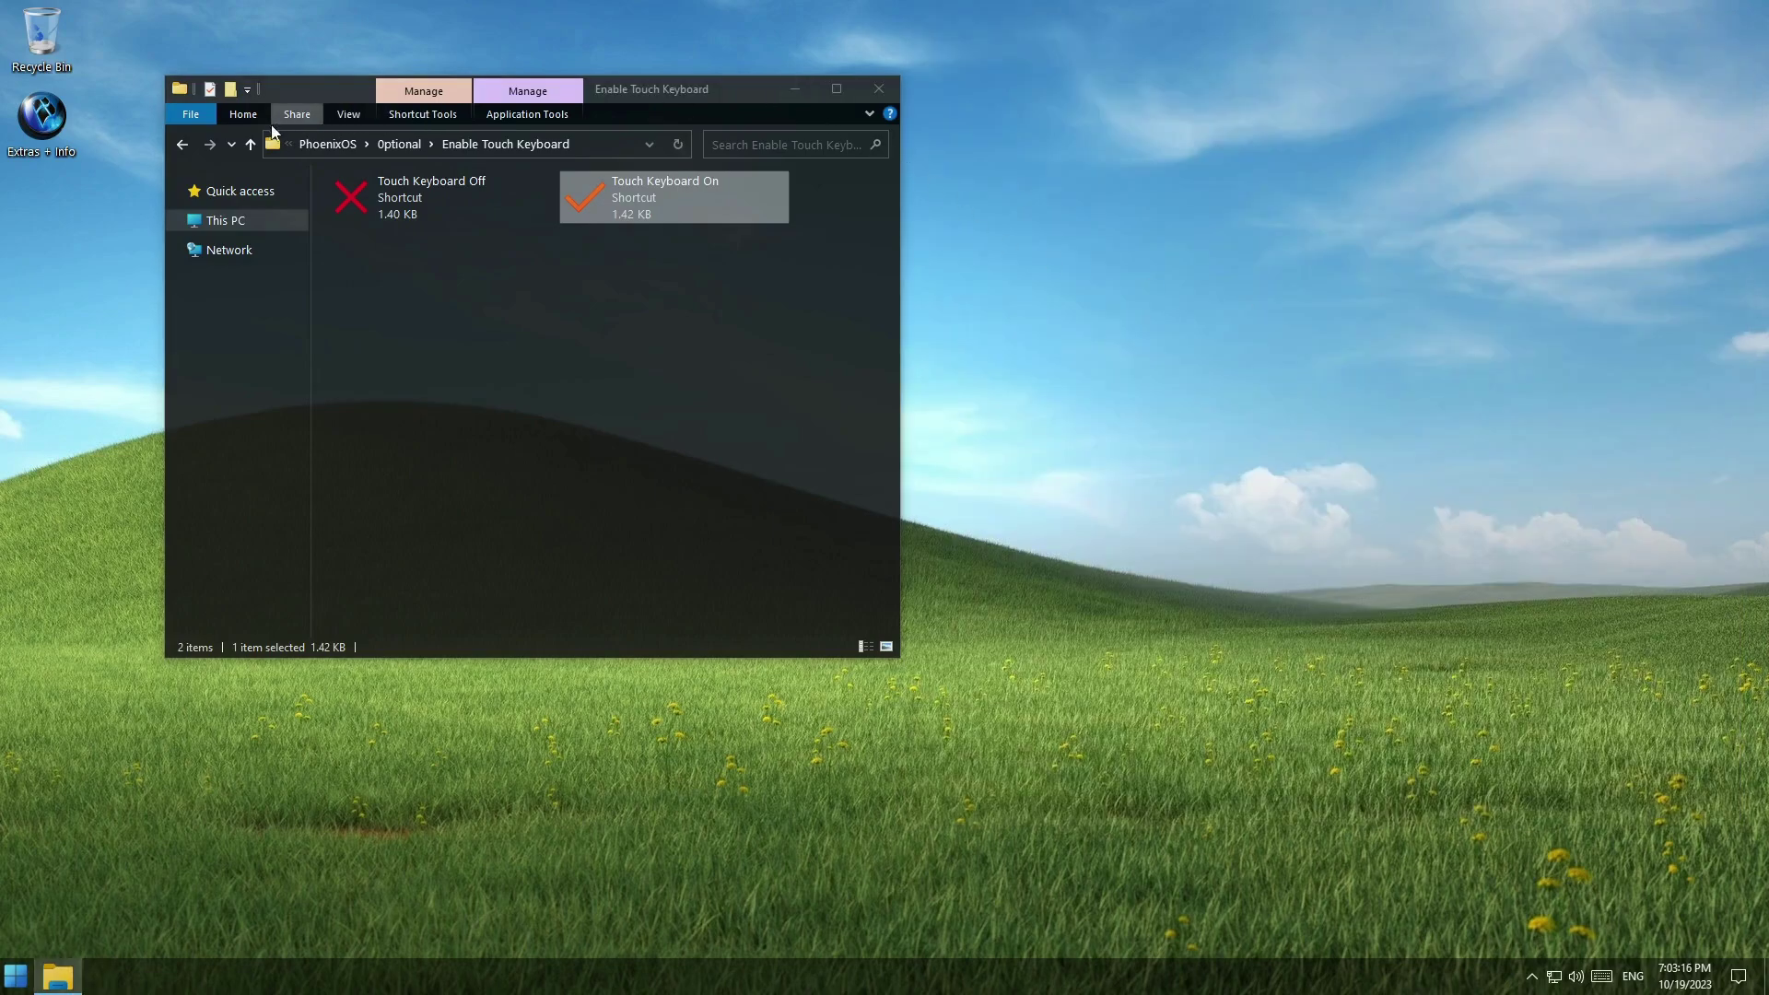
# Step: Look inside the End 'Text Input Application' folder, select its command script and return to the Optional folder
pyautogui.click(250, 144)
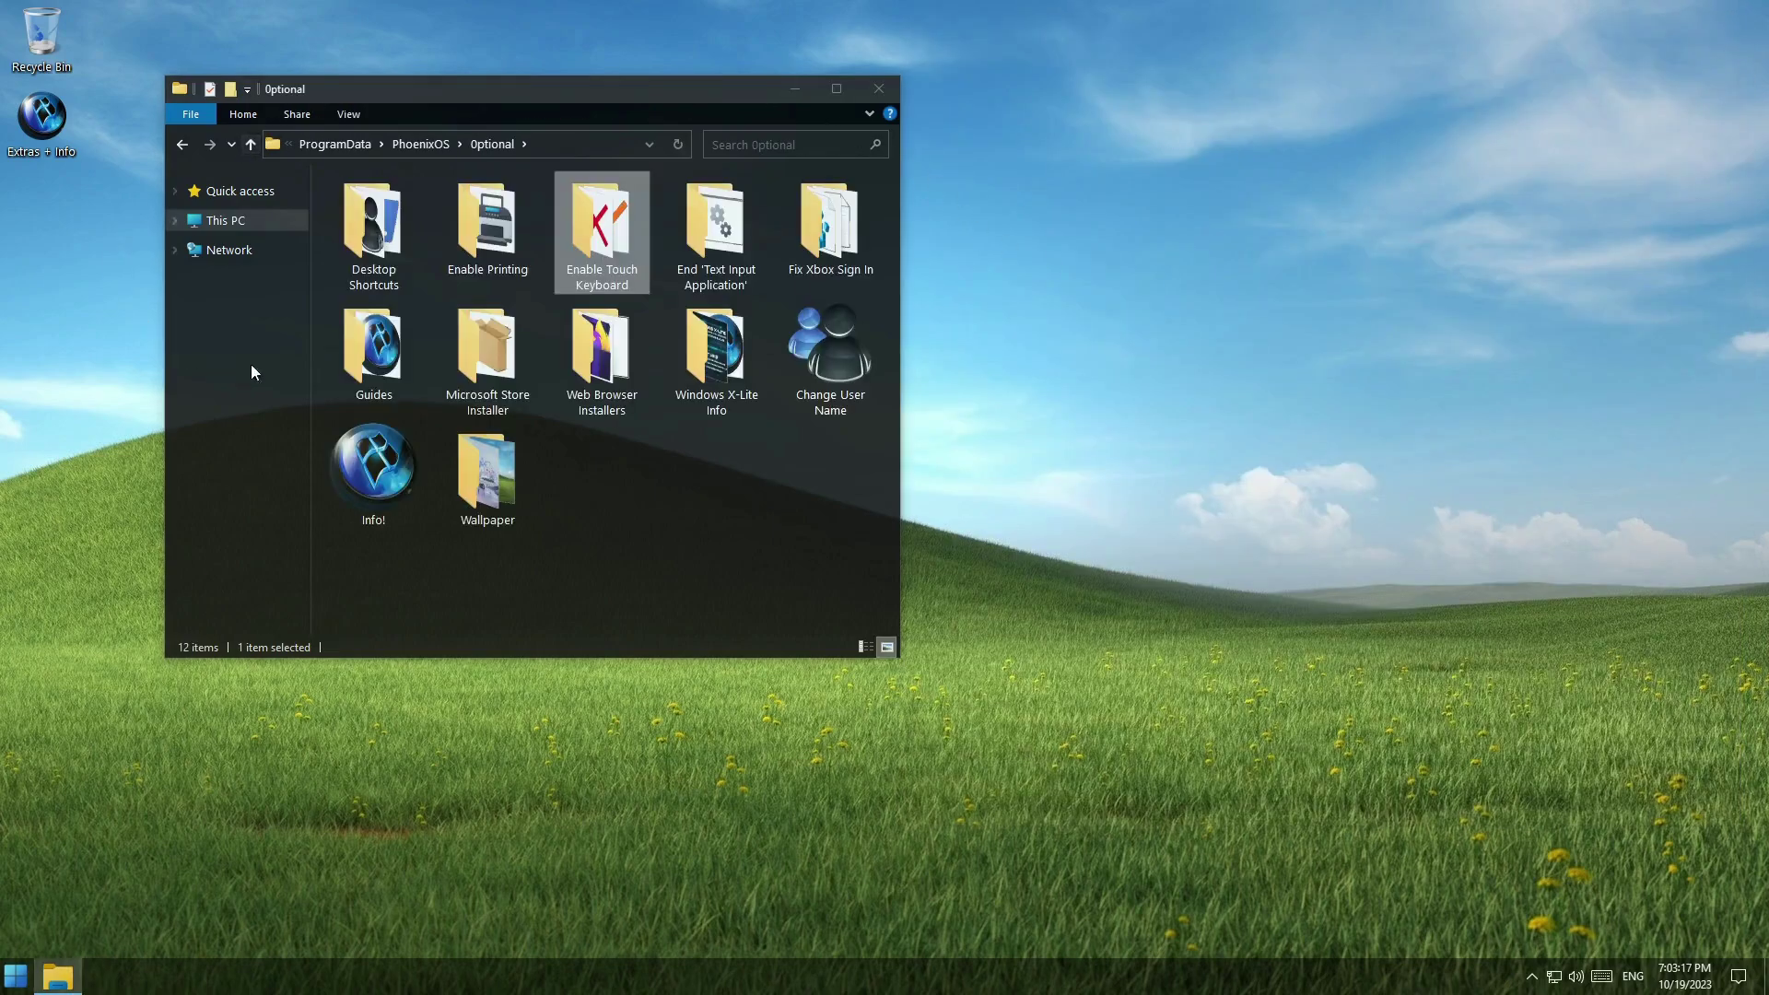
pyautogui.doubleClick(717, 231)
pyautogui.click(444, 194)
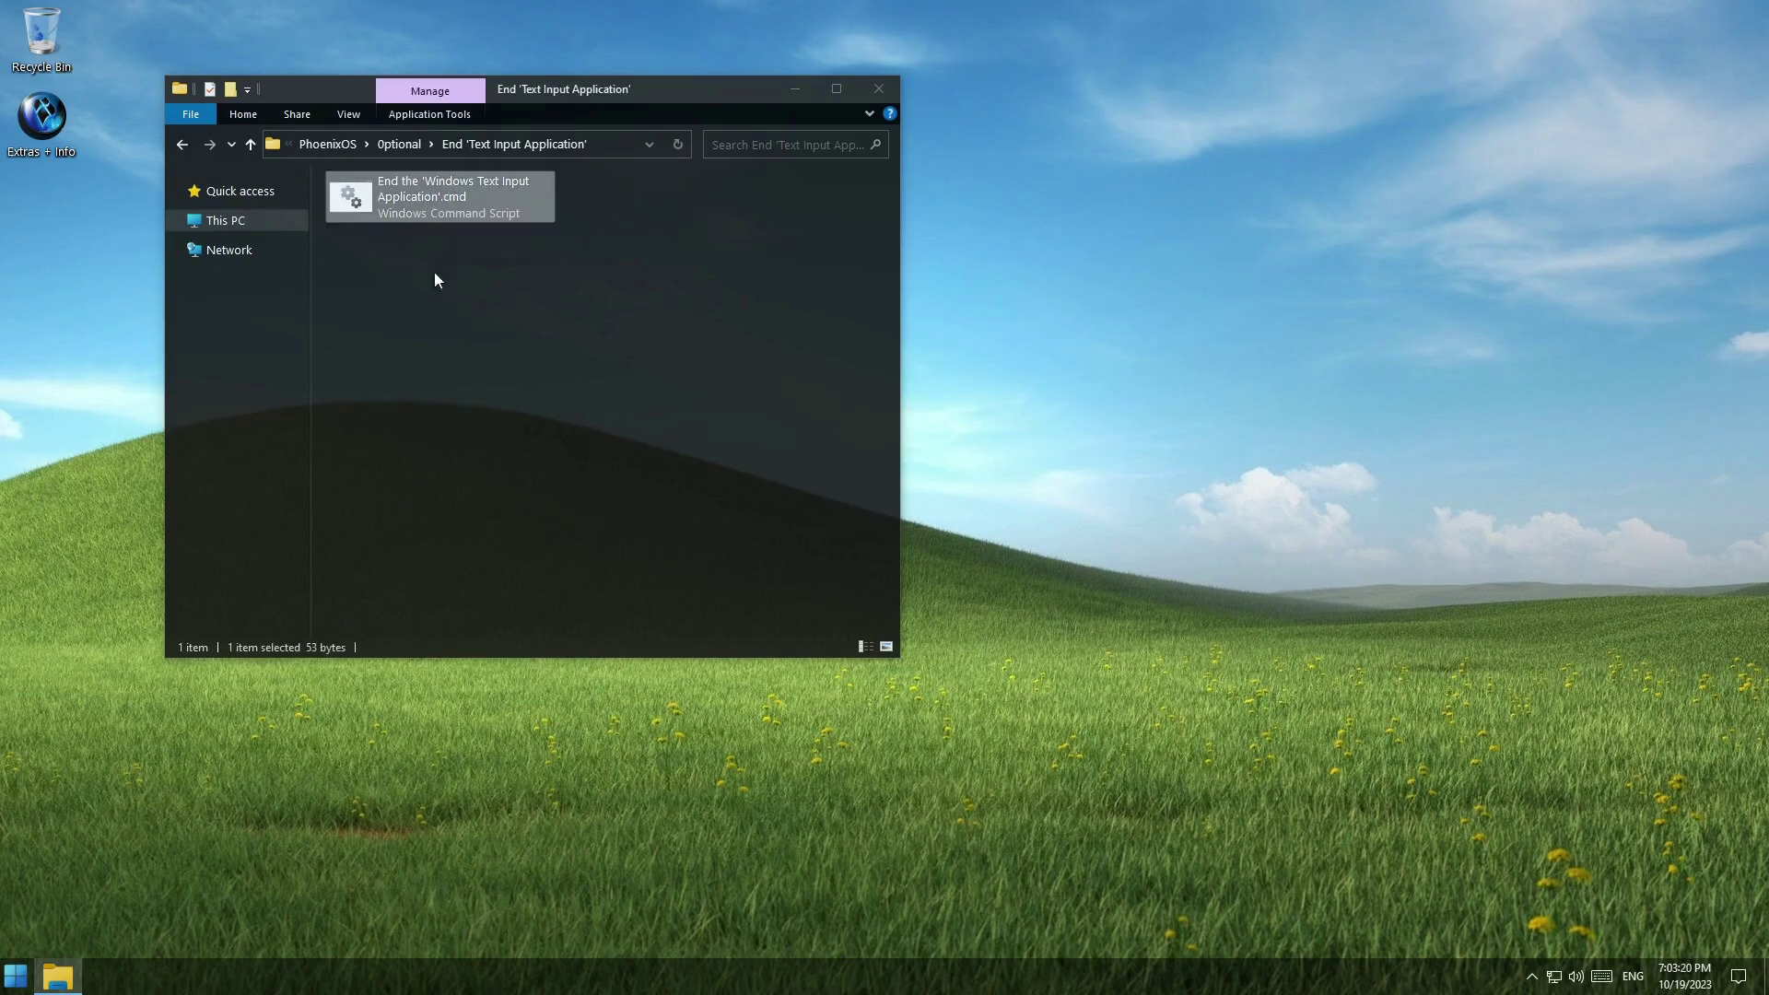
pyautogui.click(250, 144)
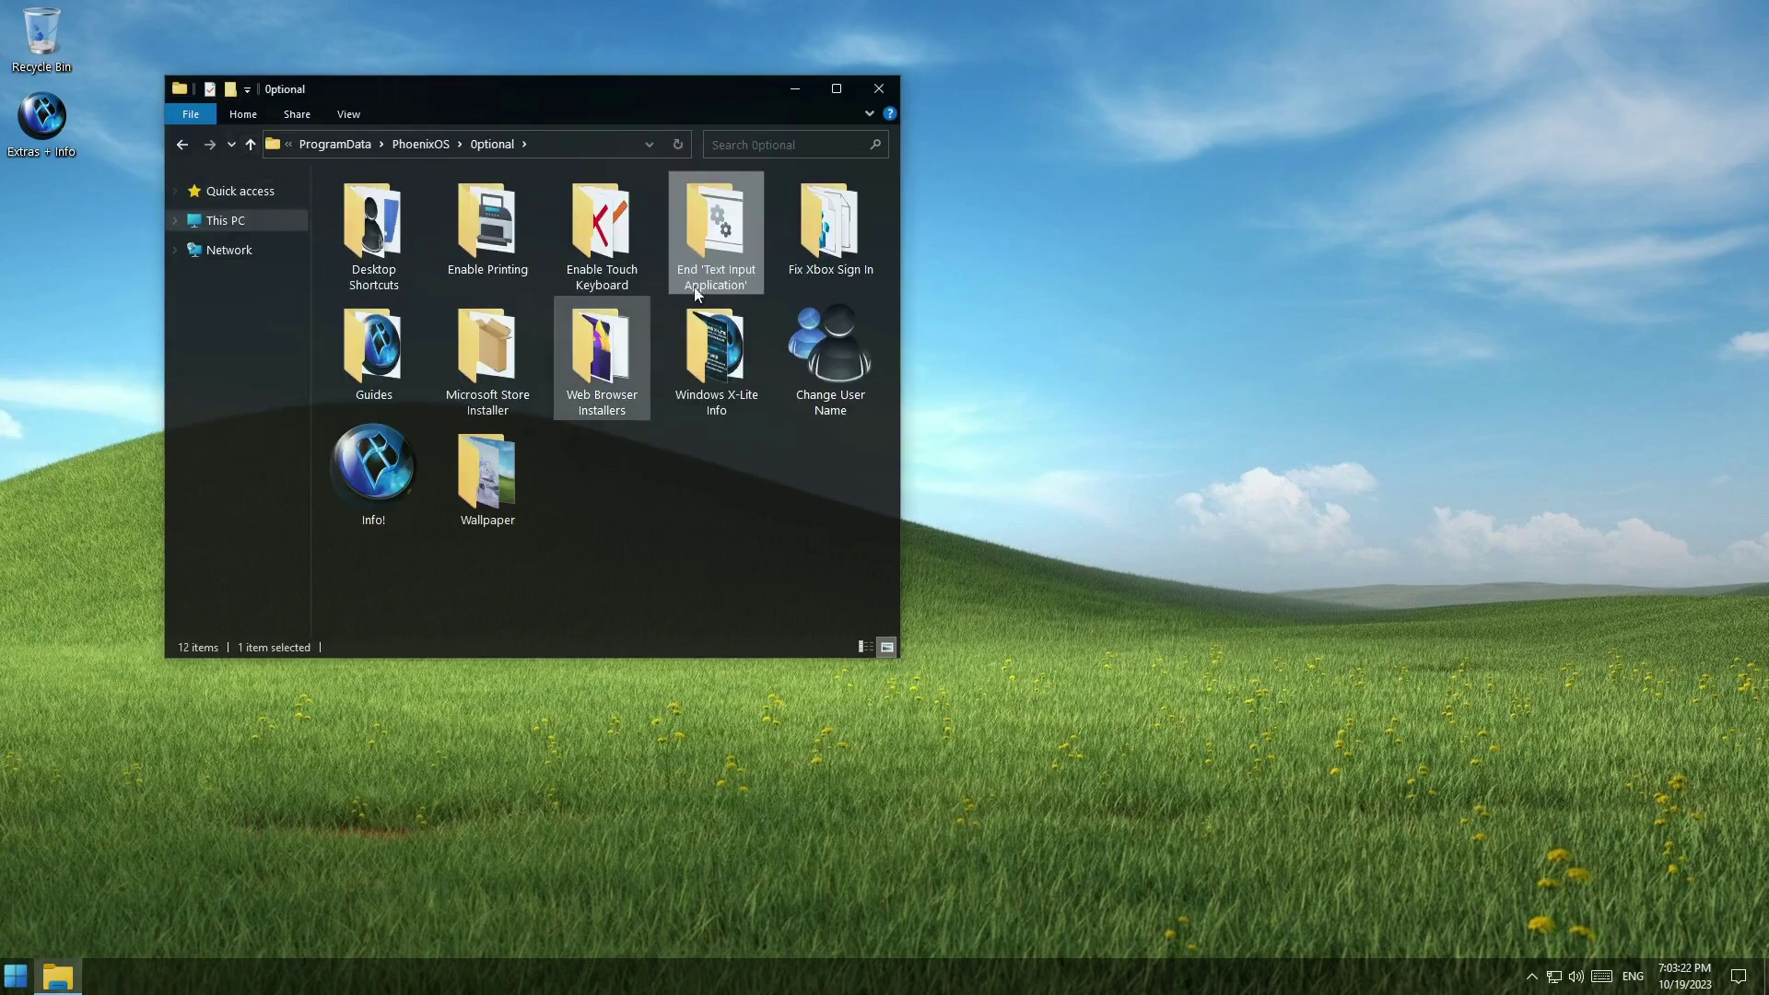
# Step: Read Fix Xbox Sign In Info.txt in the Fix Xbox Sign In folder, close it, and look inside the Guides folder
pyautogui.doubleClick(831, 231)
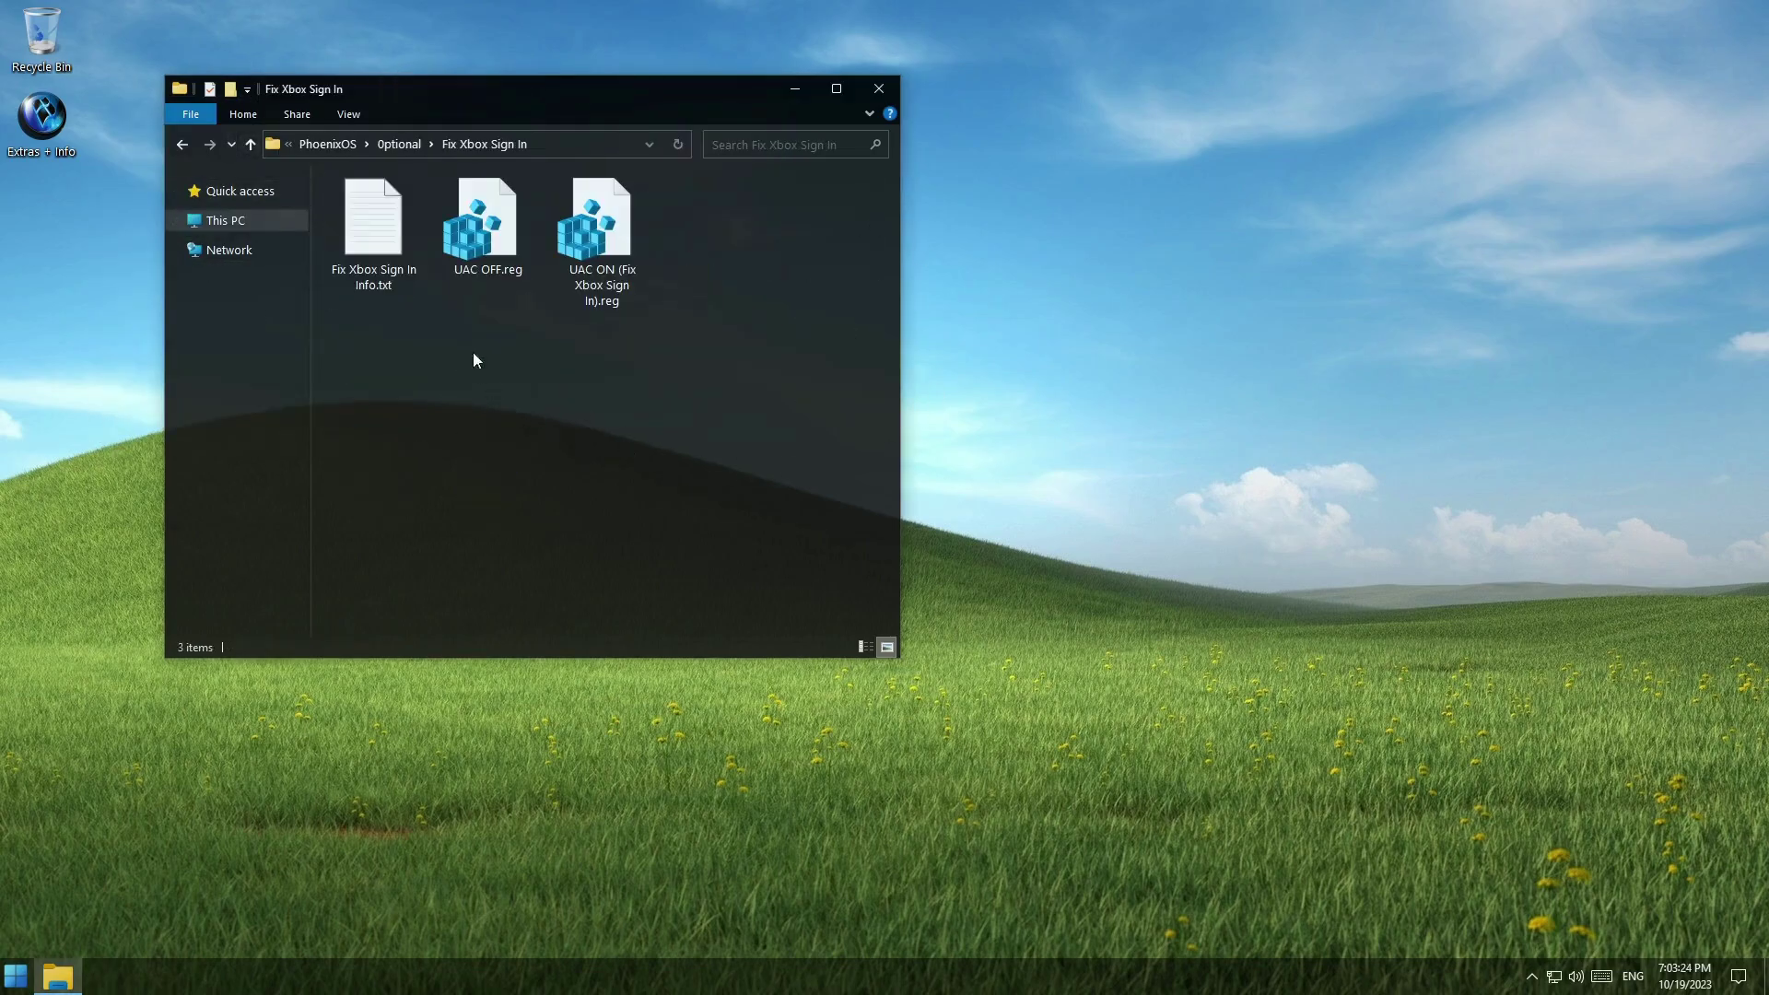
pyautogui.doubleClick(374, 225)
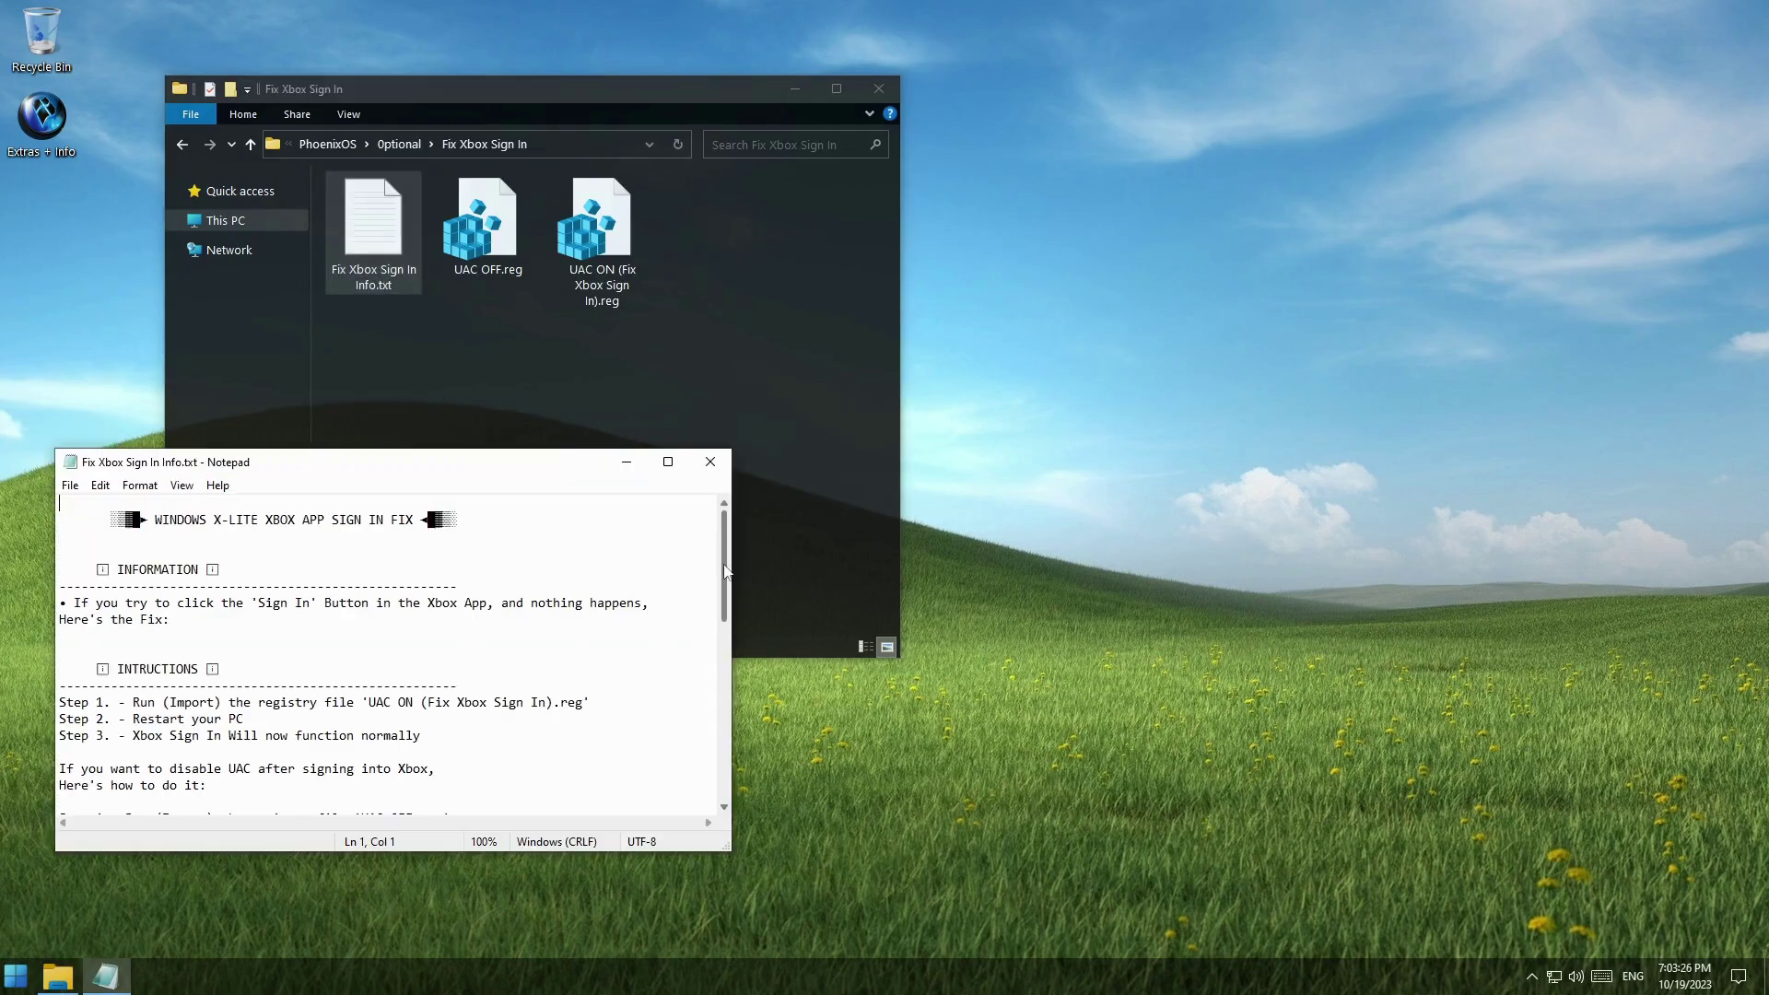
pyautogui.moveTo(725, 571); pyautogui.dragTo(745, 510)
pyautogui.click(710, 462)
pyautogui.click(249, 144)
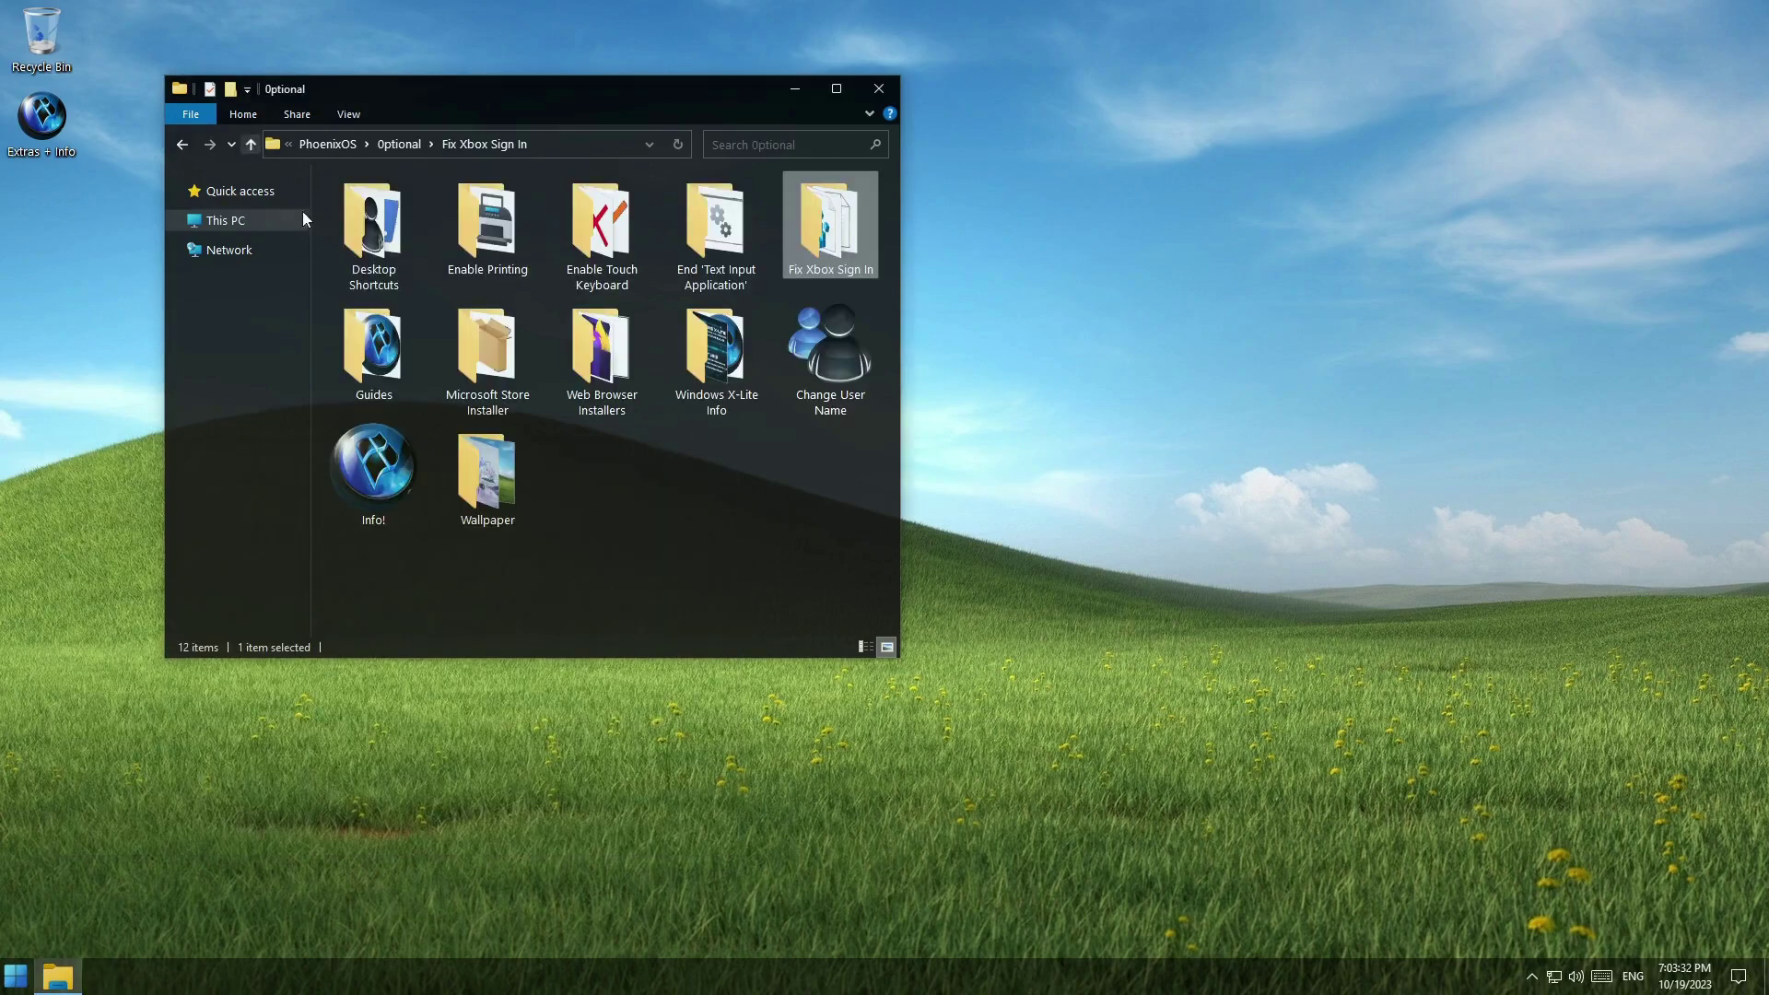
pyautogui.doubleClick(373, 350)
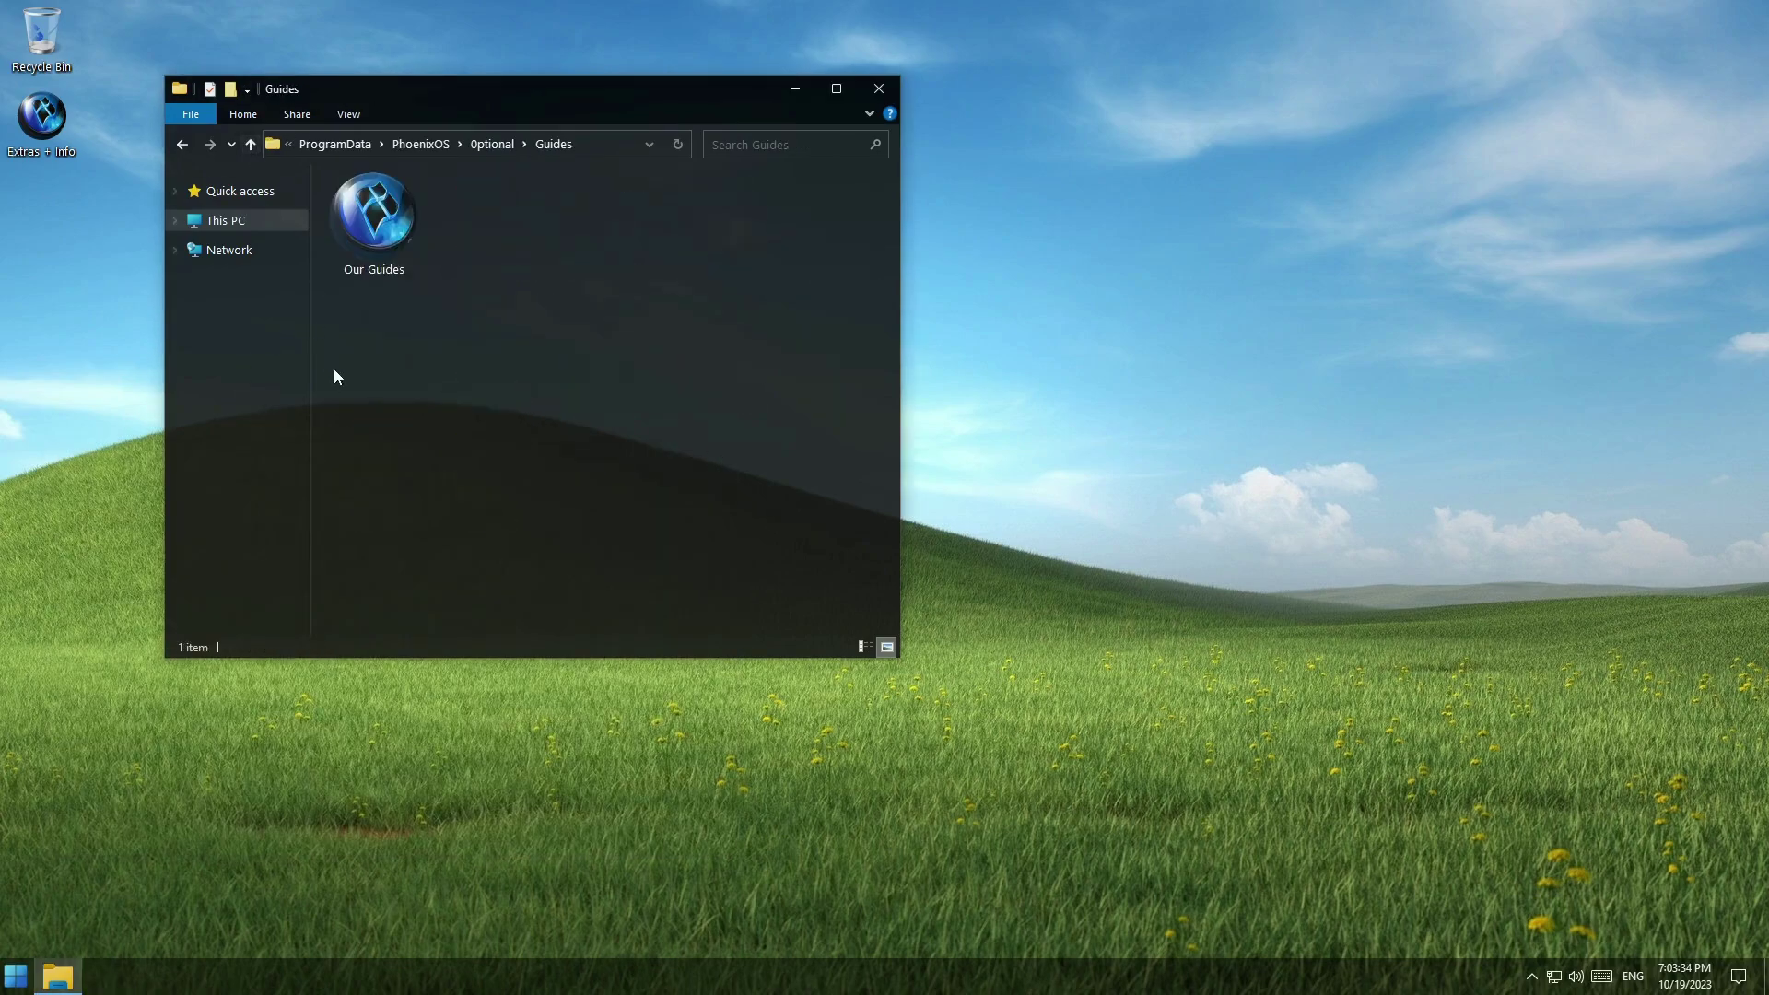
pyautogui.click(250, 144)
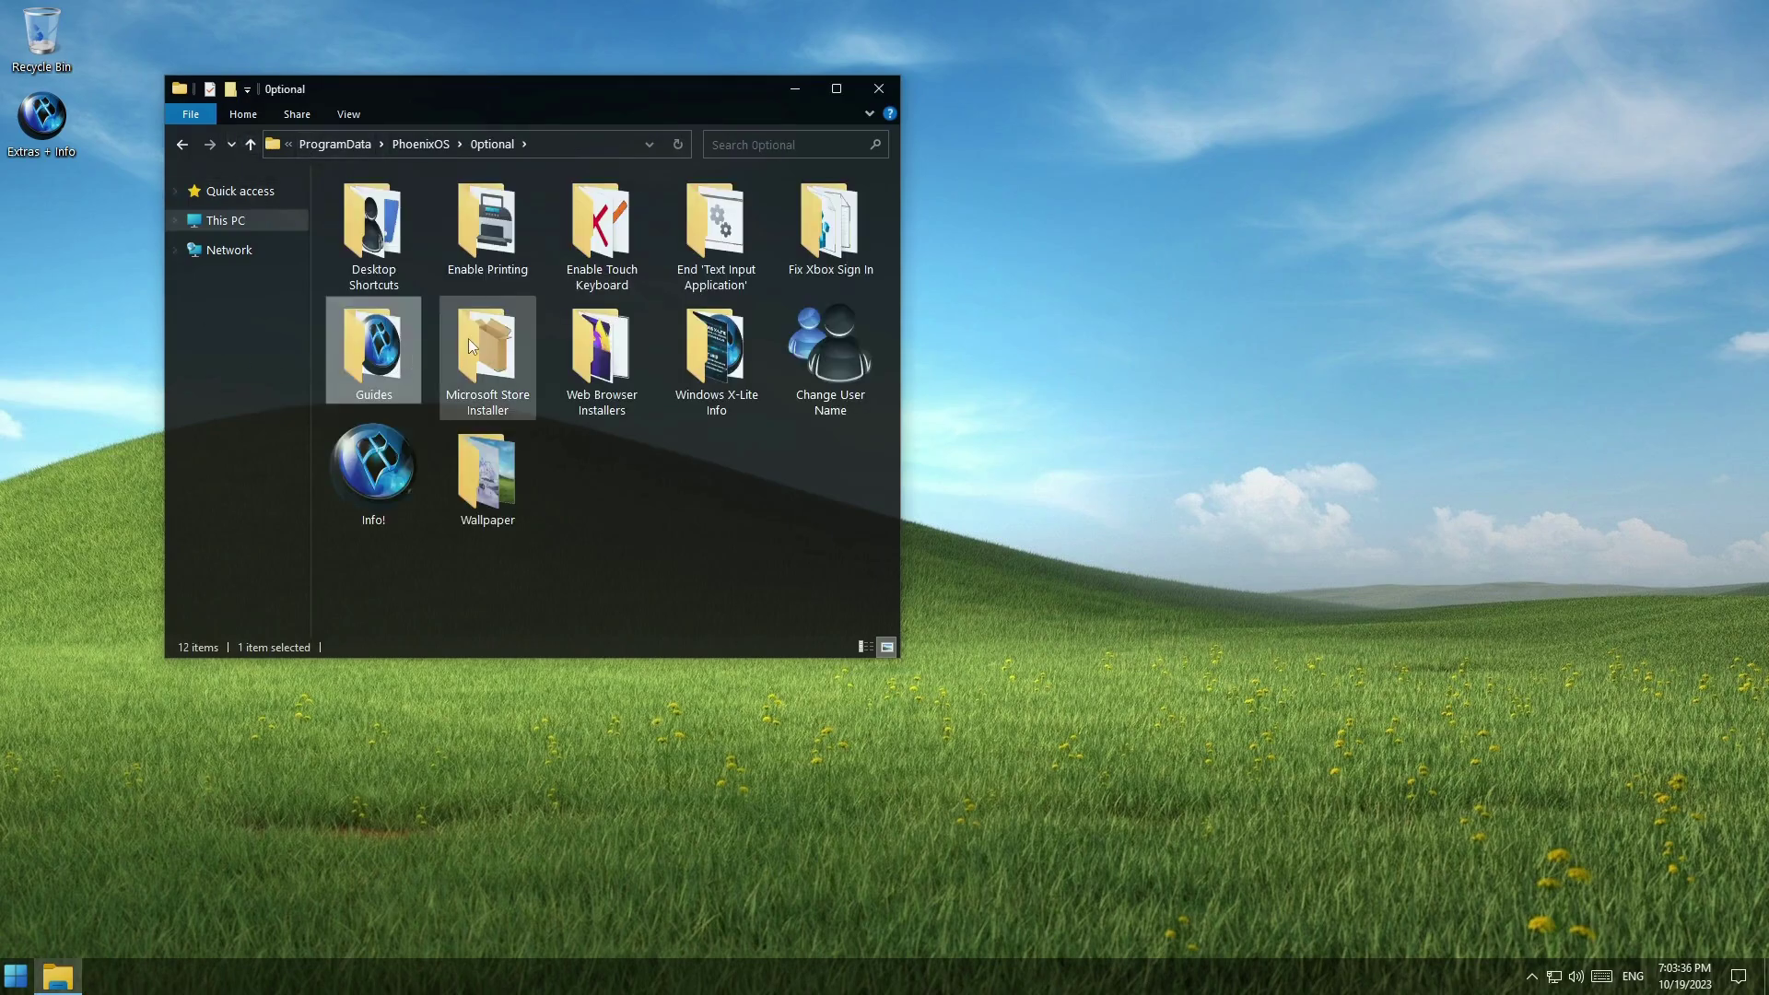
# Step: Start installing Microsoft Store from Microsoft_Store.msix in the Microsoft Store Installer folder, with Launch when ready turned off
pyautogui.click(503, 311)
pyautogui.doubleClick(502, 311)
pyautogui.doubleClick(398, 219)
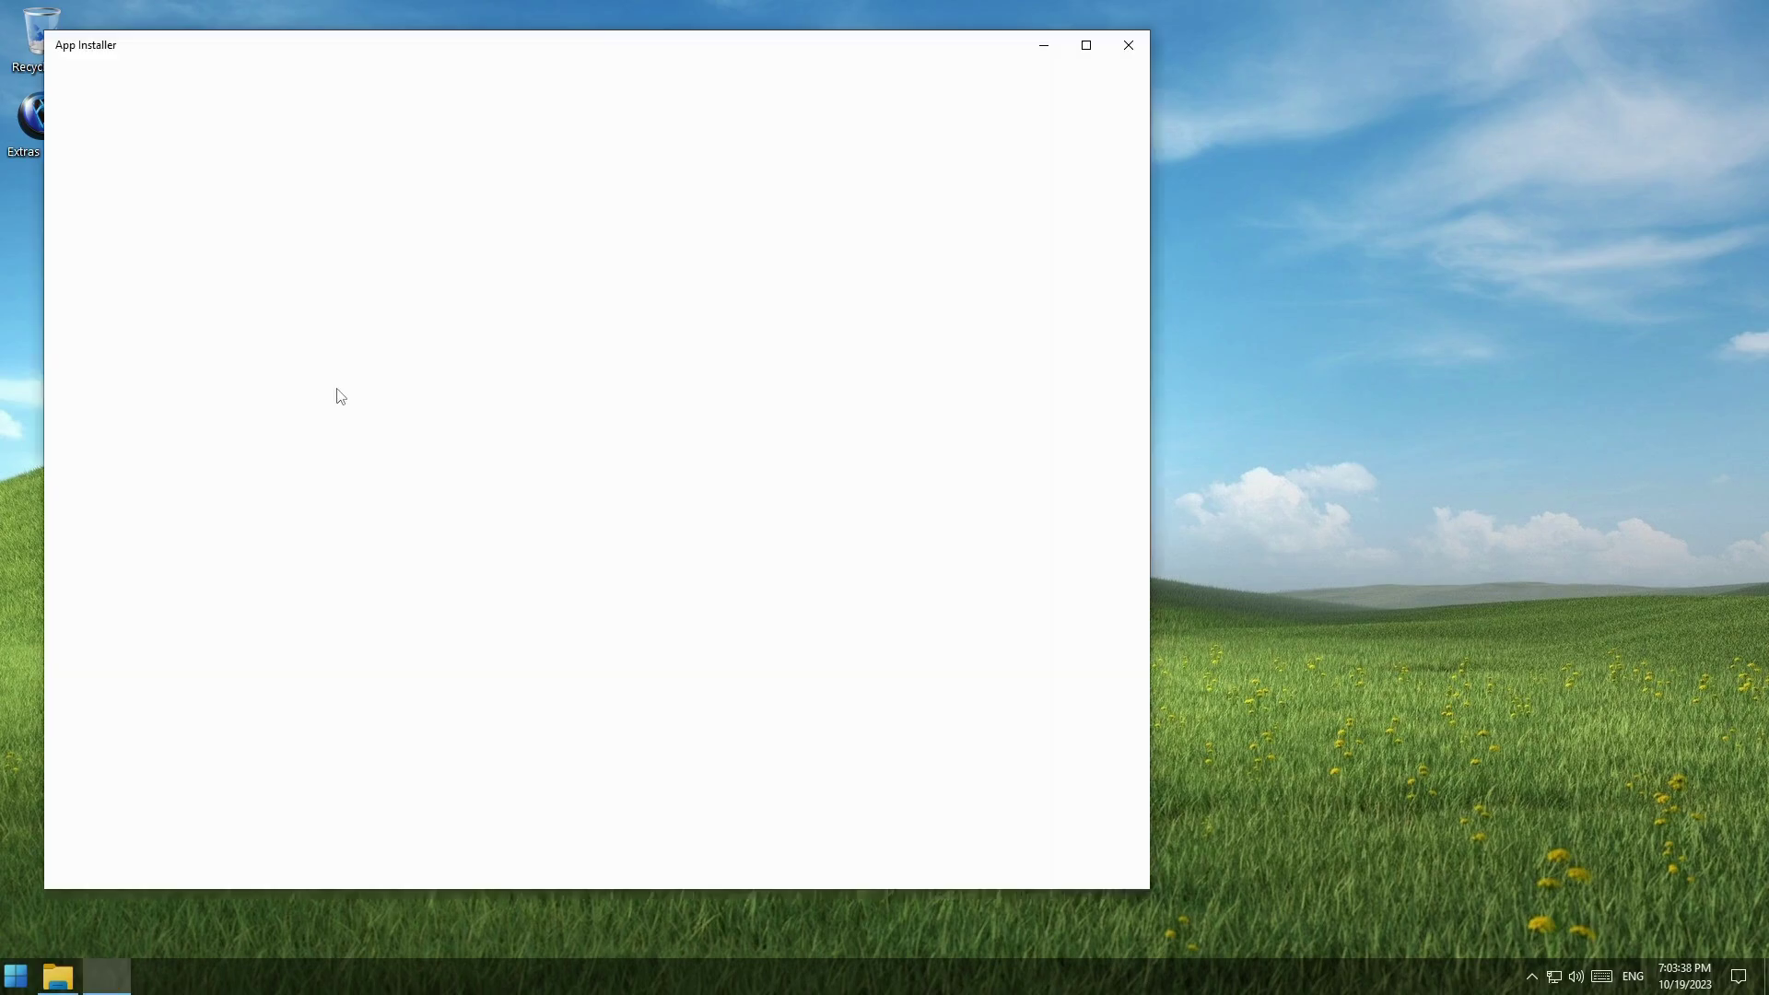
pyautogui.moveTo(726, 89); pyautogui.dragTo(1222, 46)
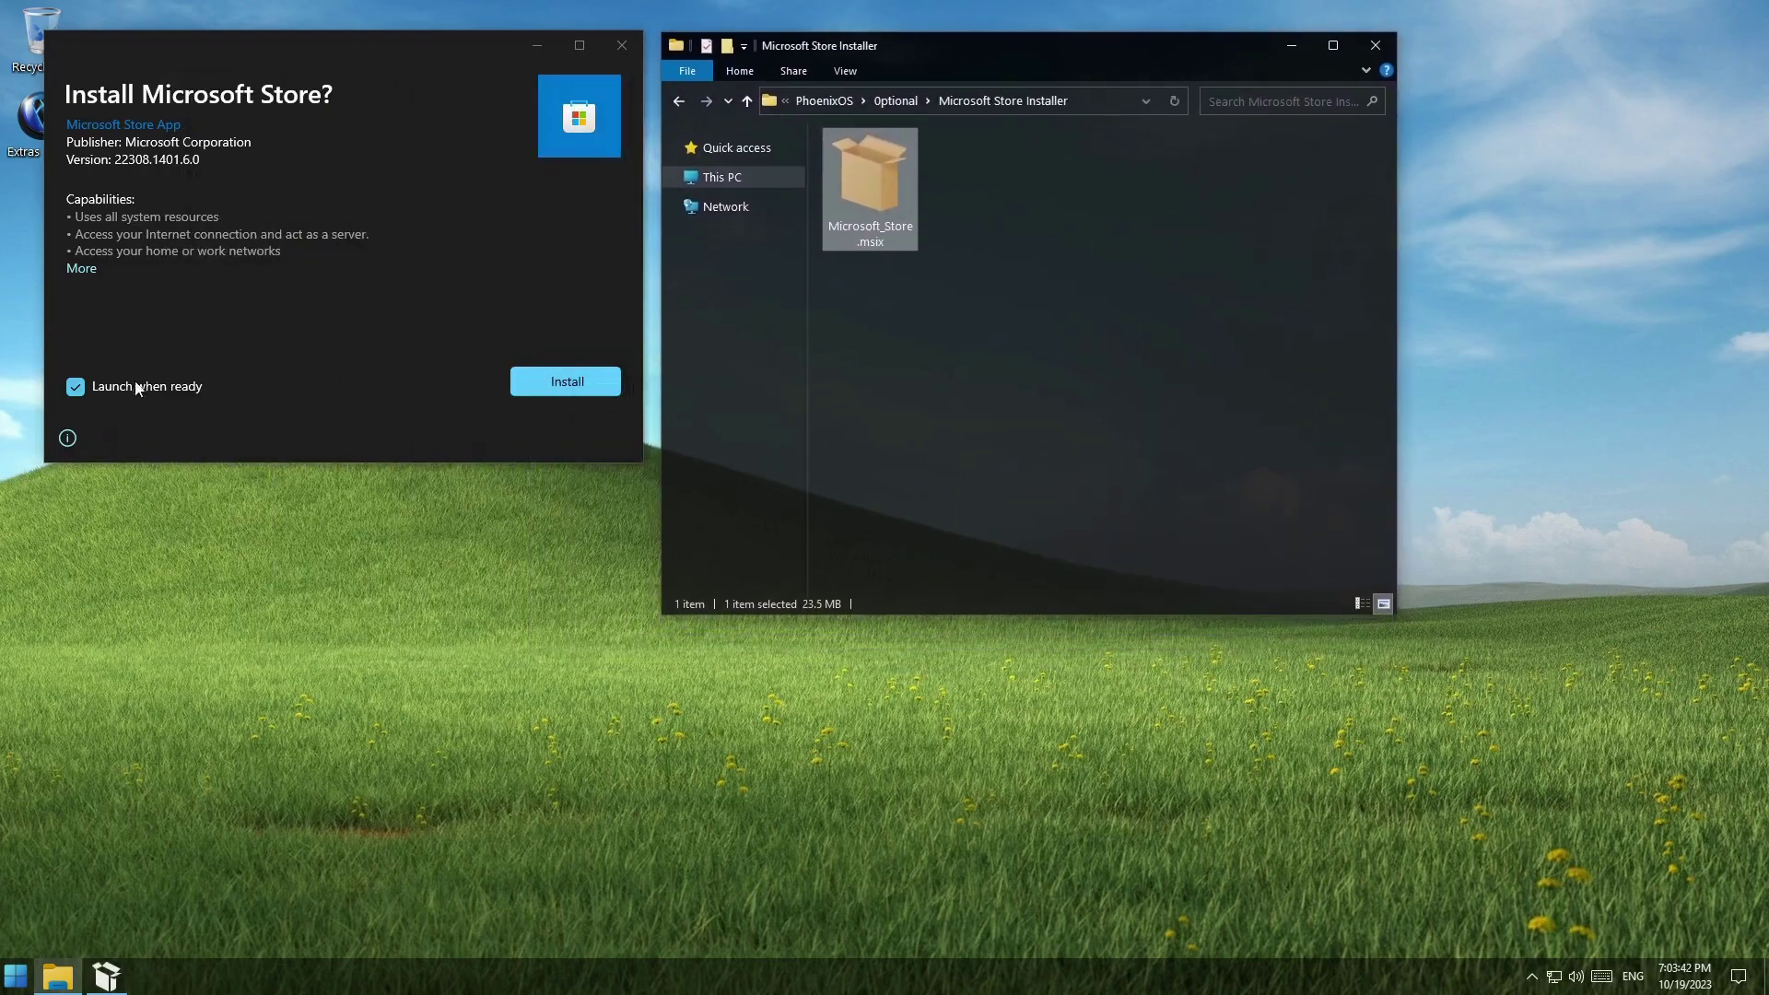
pyautogui.click(85, 385)
pyautogui.click(542, 385)
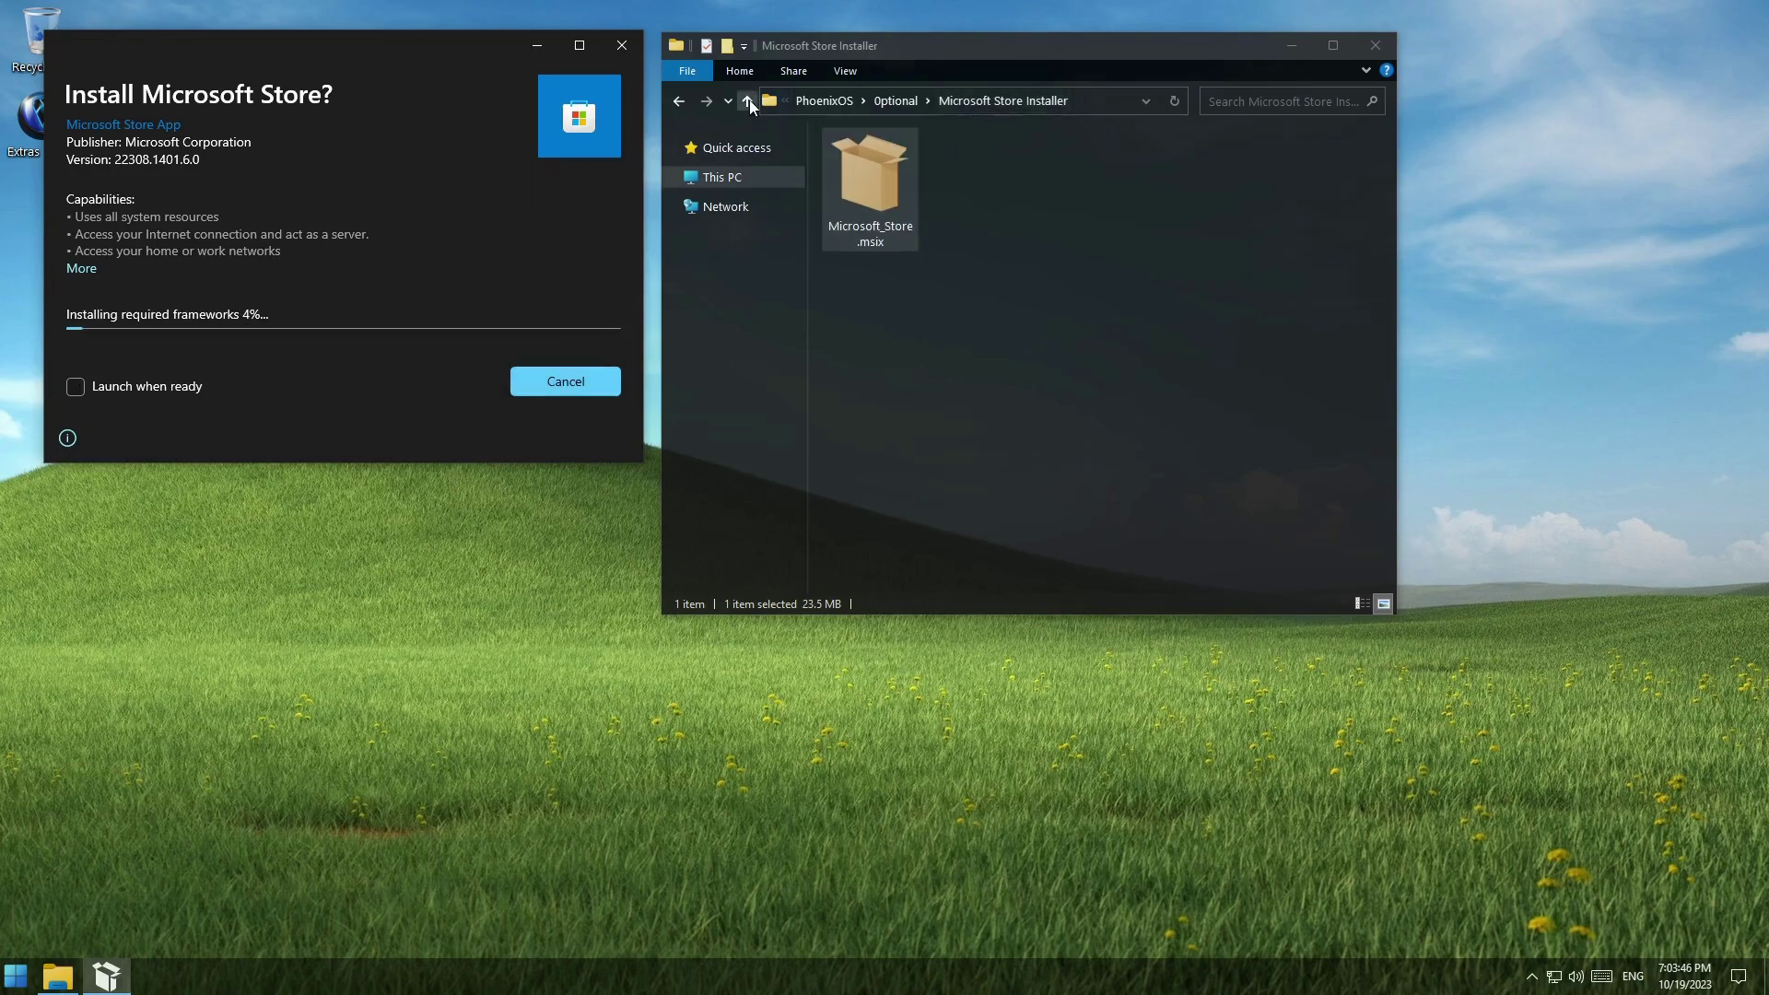
# Step: Run FirefoxSetup.exe from the Web Browser Installers folder and move the Firefox installer window clear of the folder window
pyautogui.click(747, 101)
pyautogui.doubleClick(1117, 307)
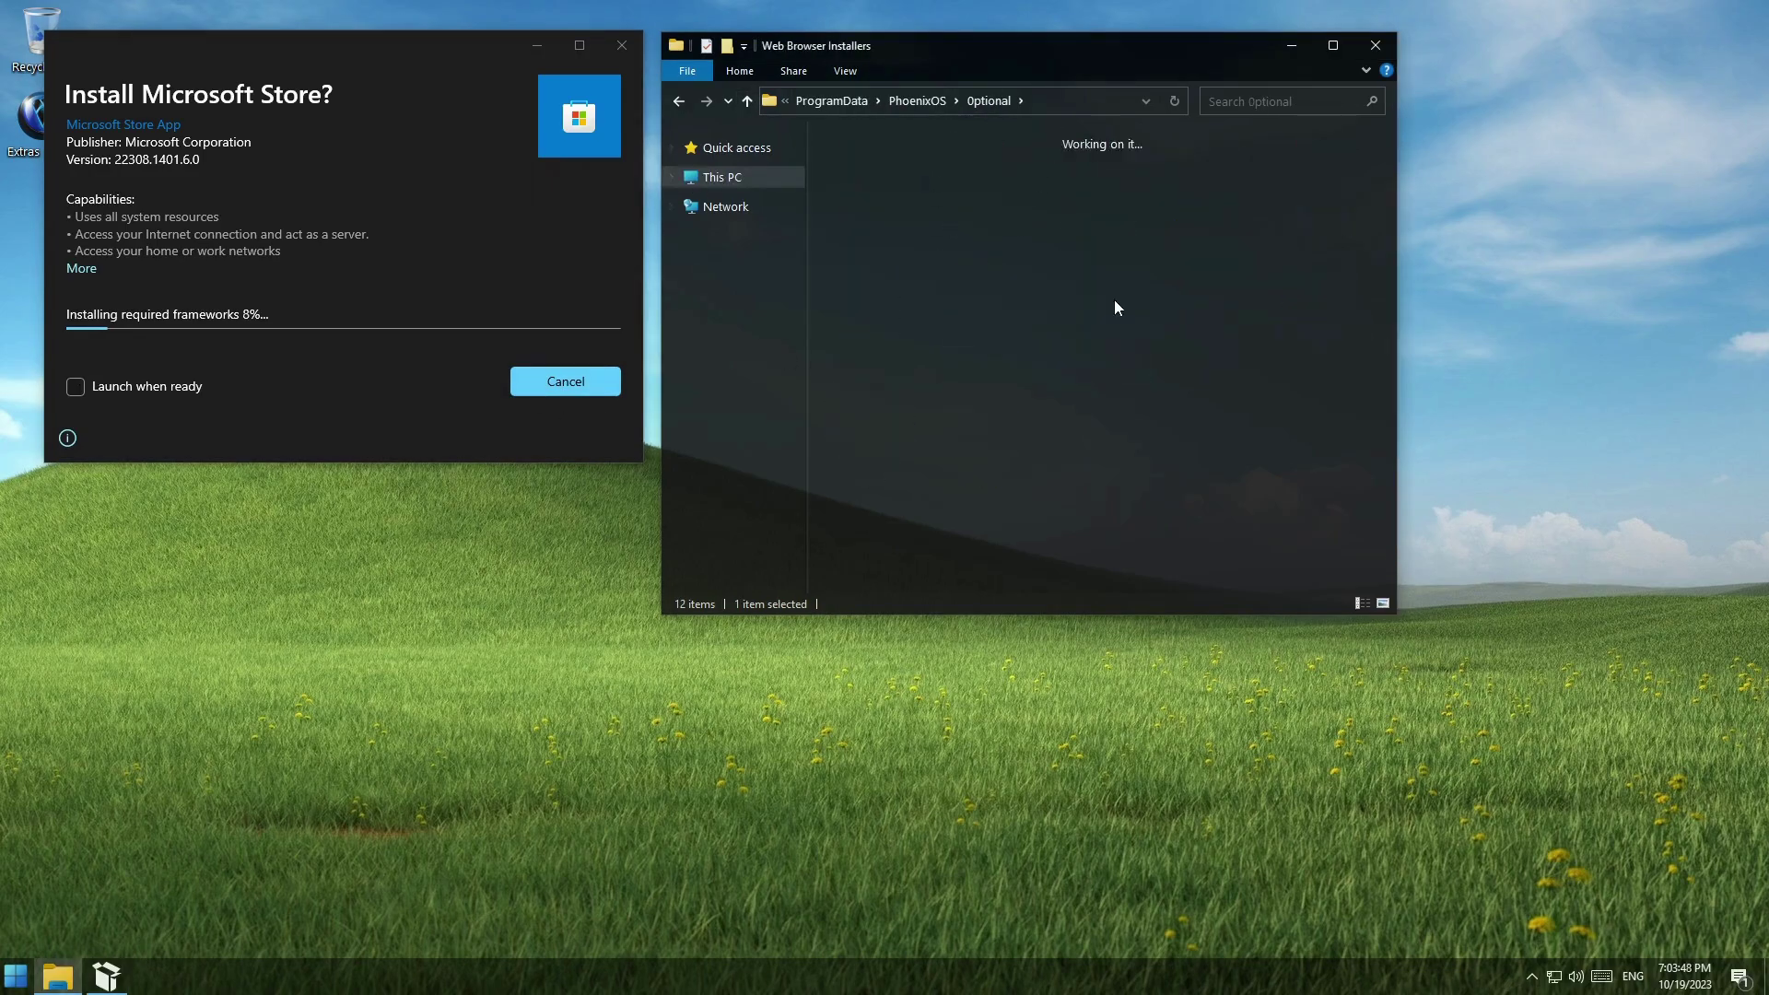
pyautogui.click(1076, 143)
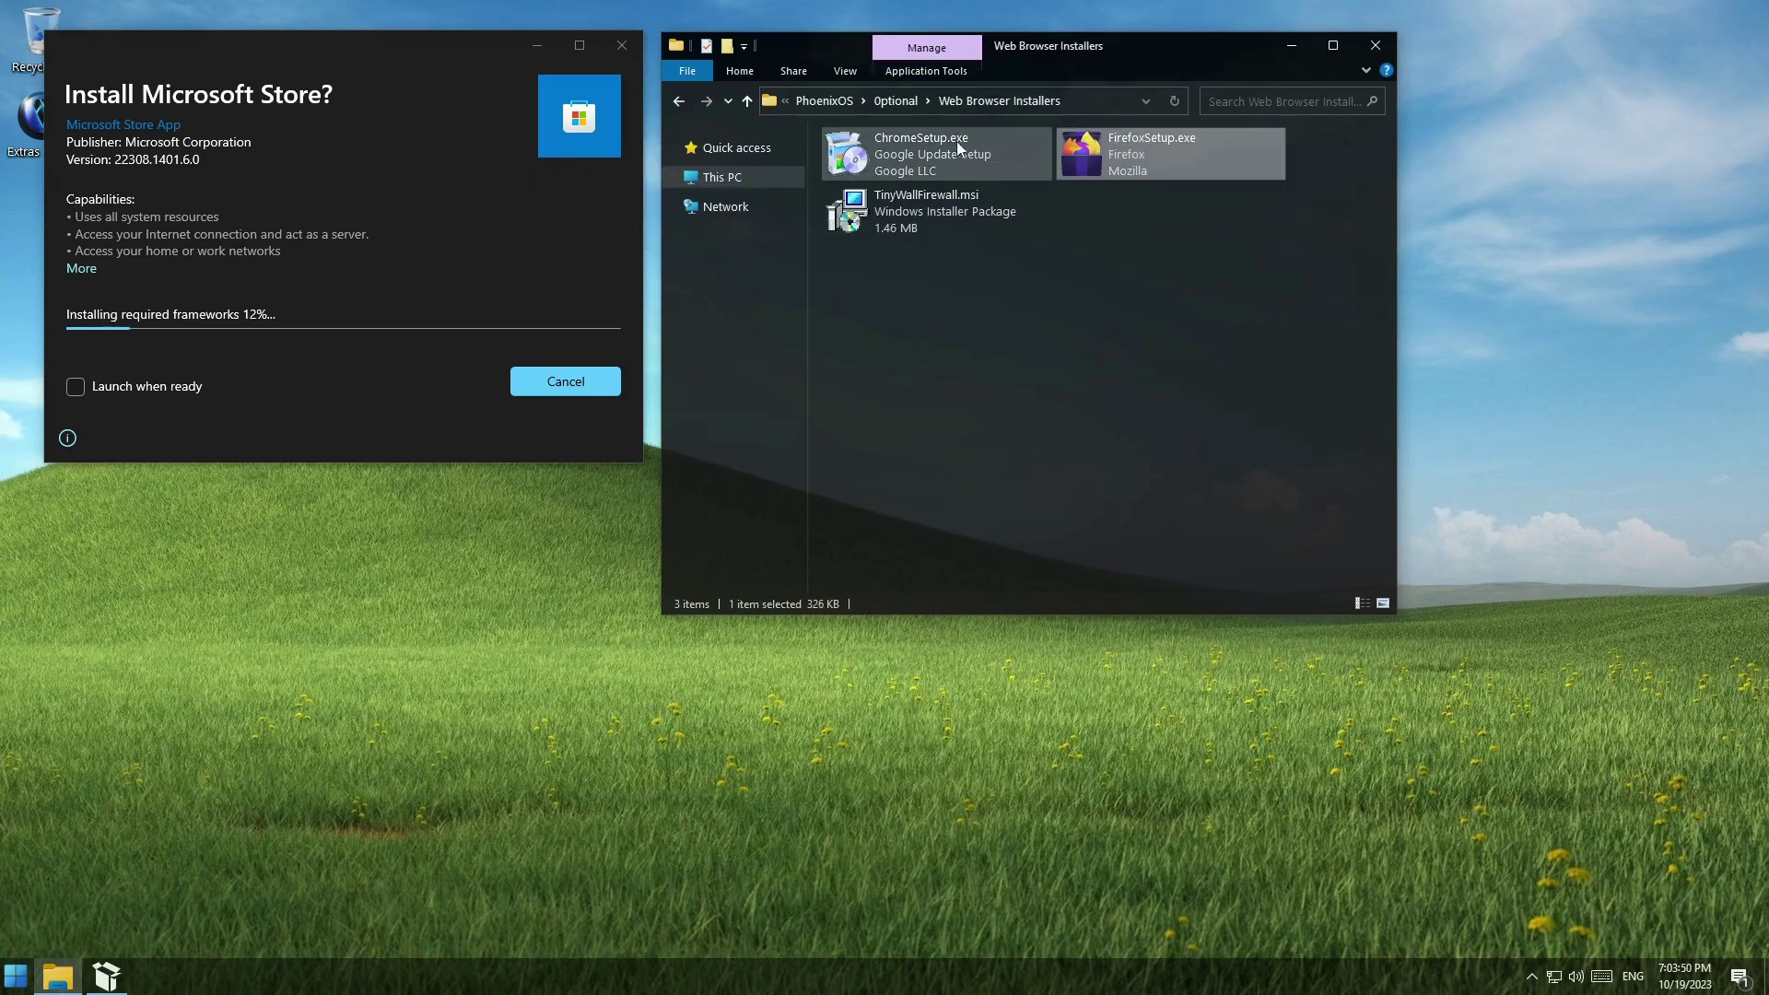
pyautogui.click(959, 147)
pyautogui.click(974, 230)
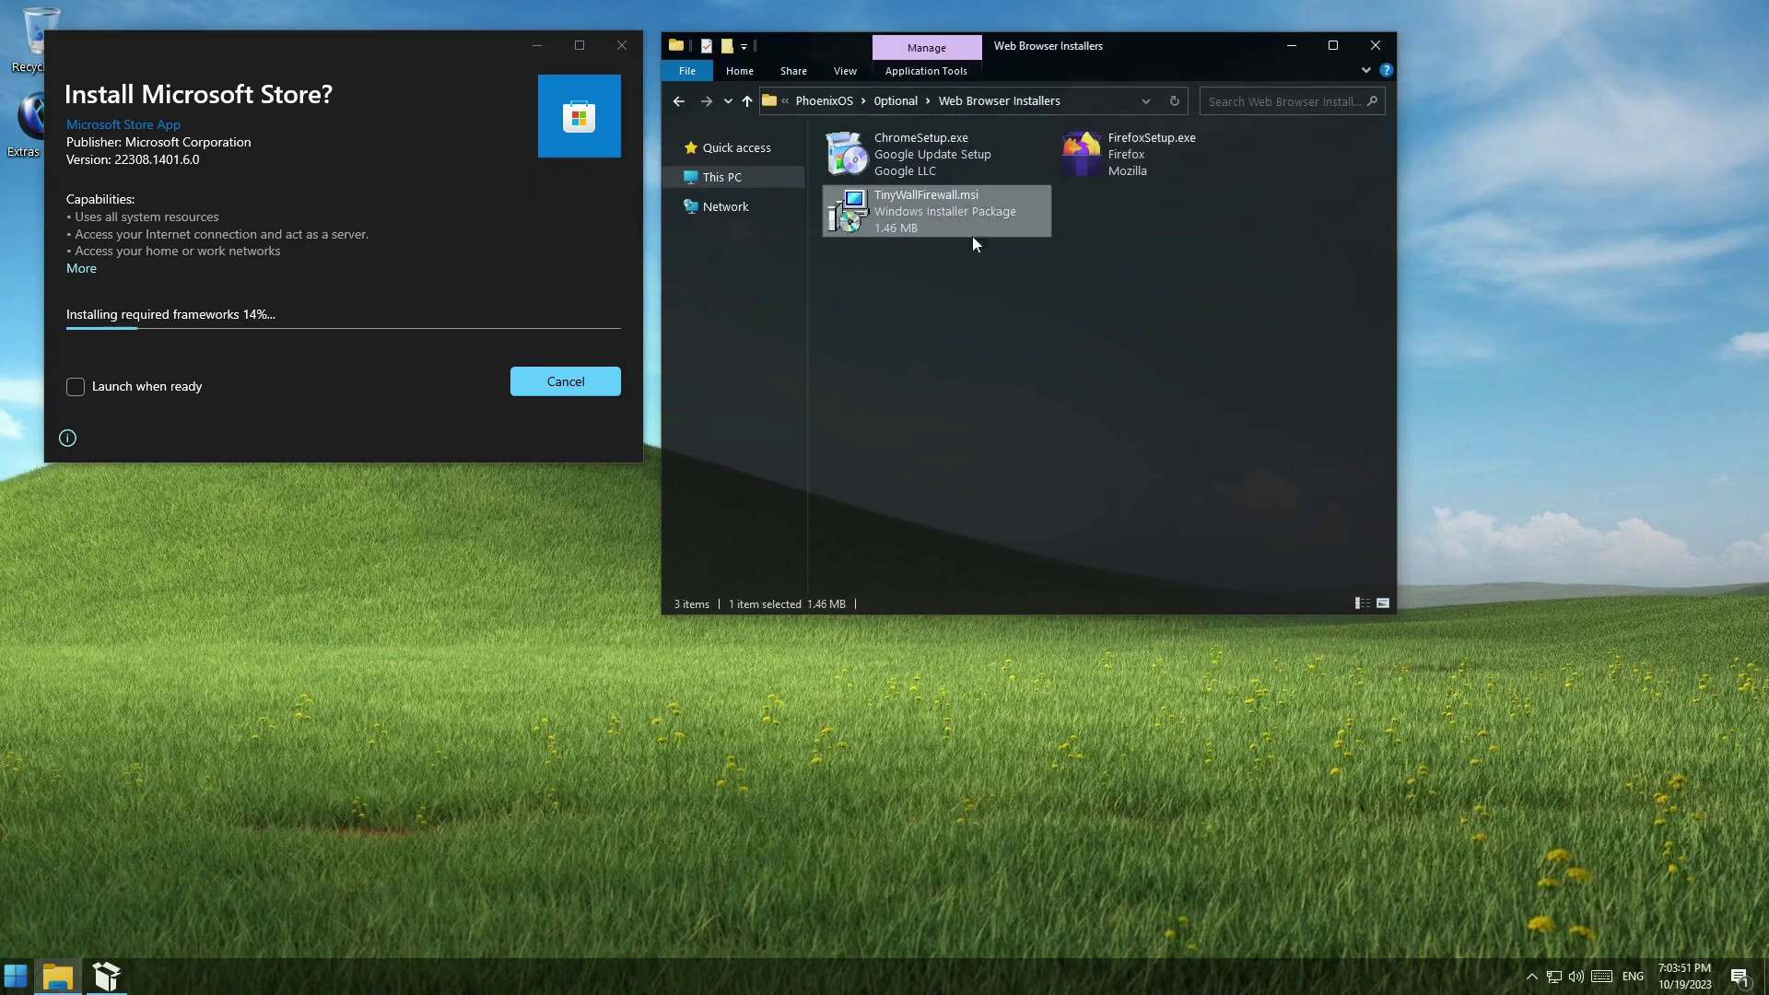
pyautogui.doubleClick(1166, 164)
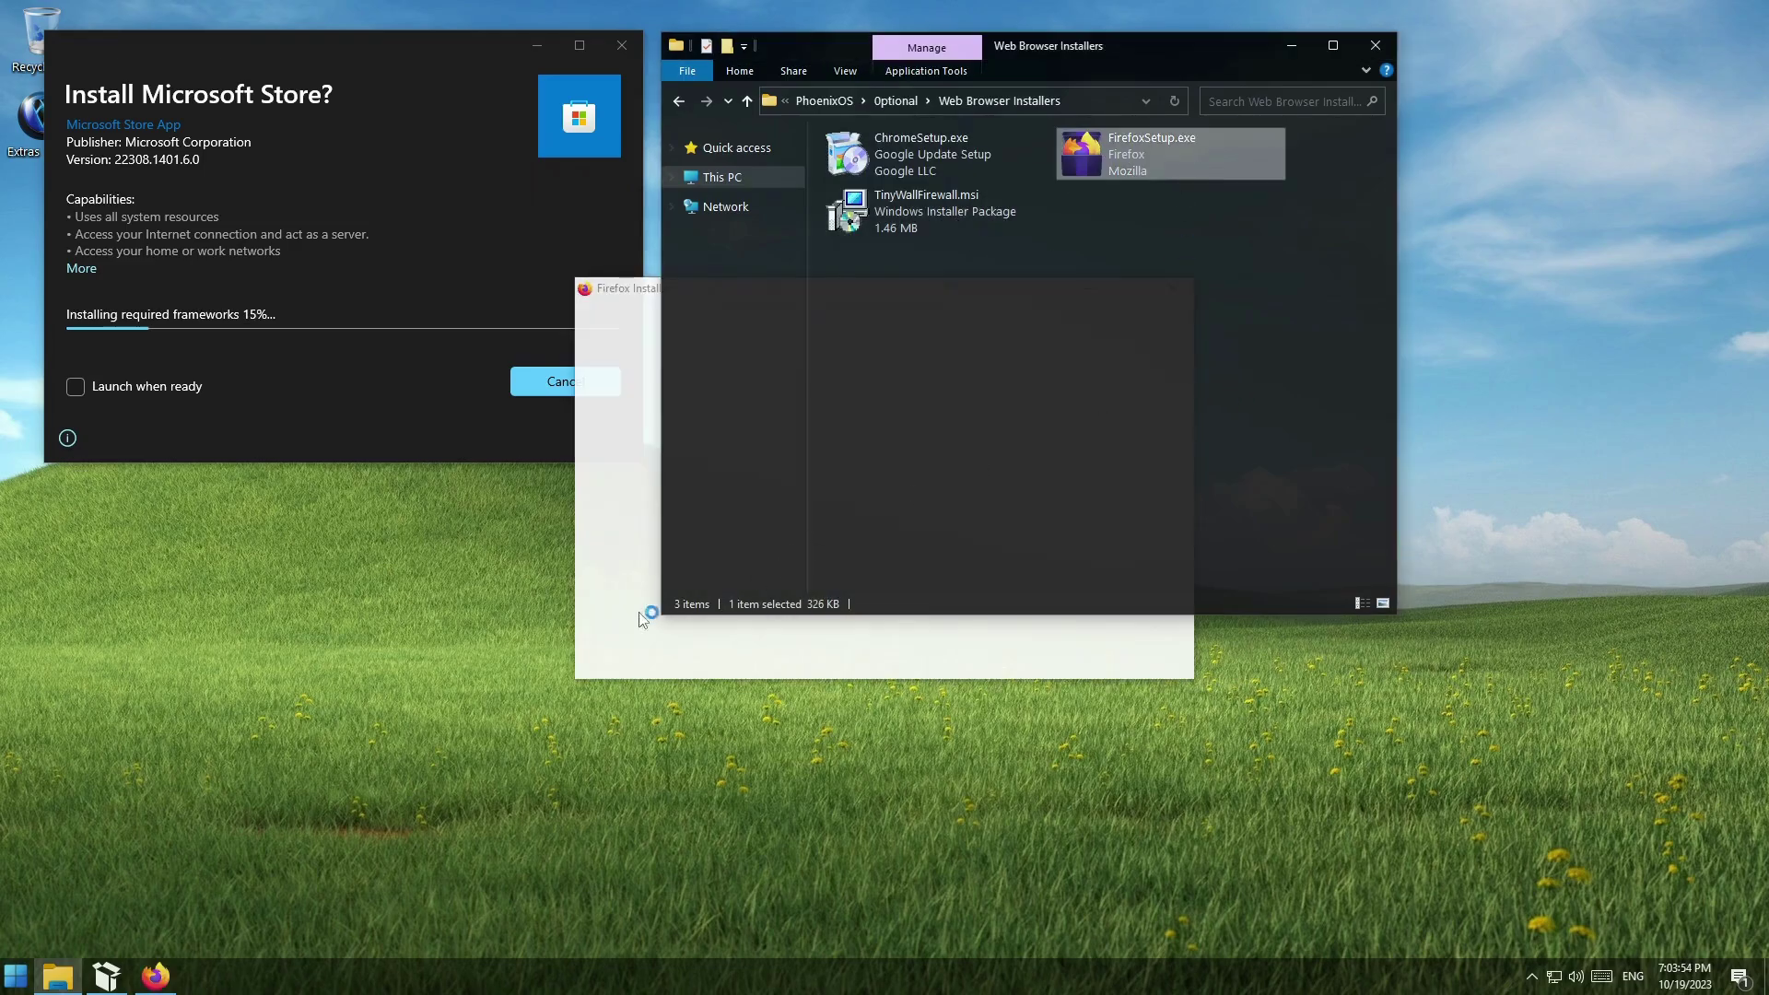
pyautogui.moveTo(1054, 304); pyautogui.dragTo(1575, 434)
# Step: Close the Microsoft Store installer window and open the Windows X-Lite Info folder from the Optional folder
pyautogui.click(746, 101)
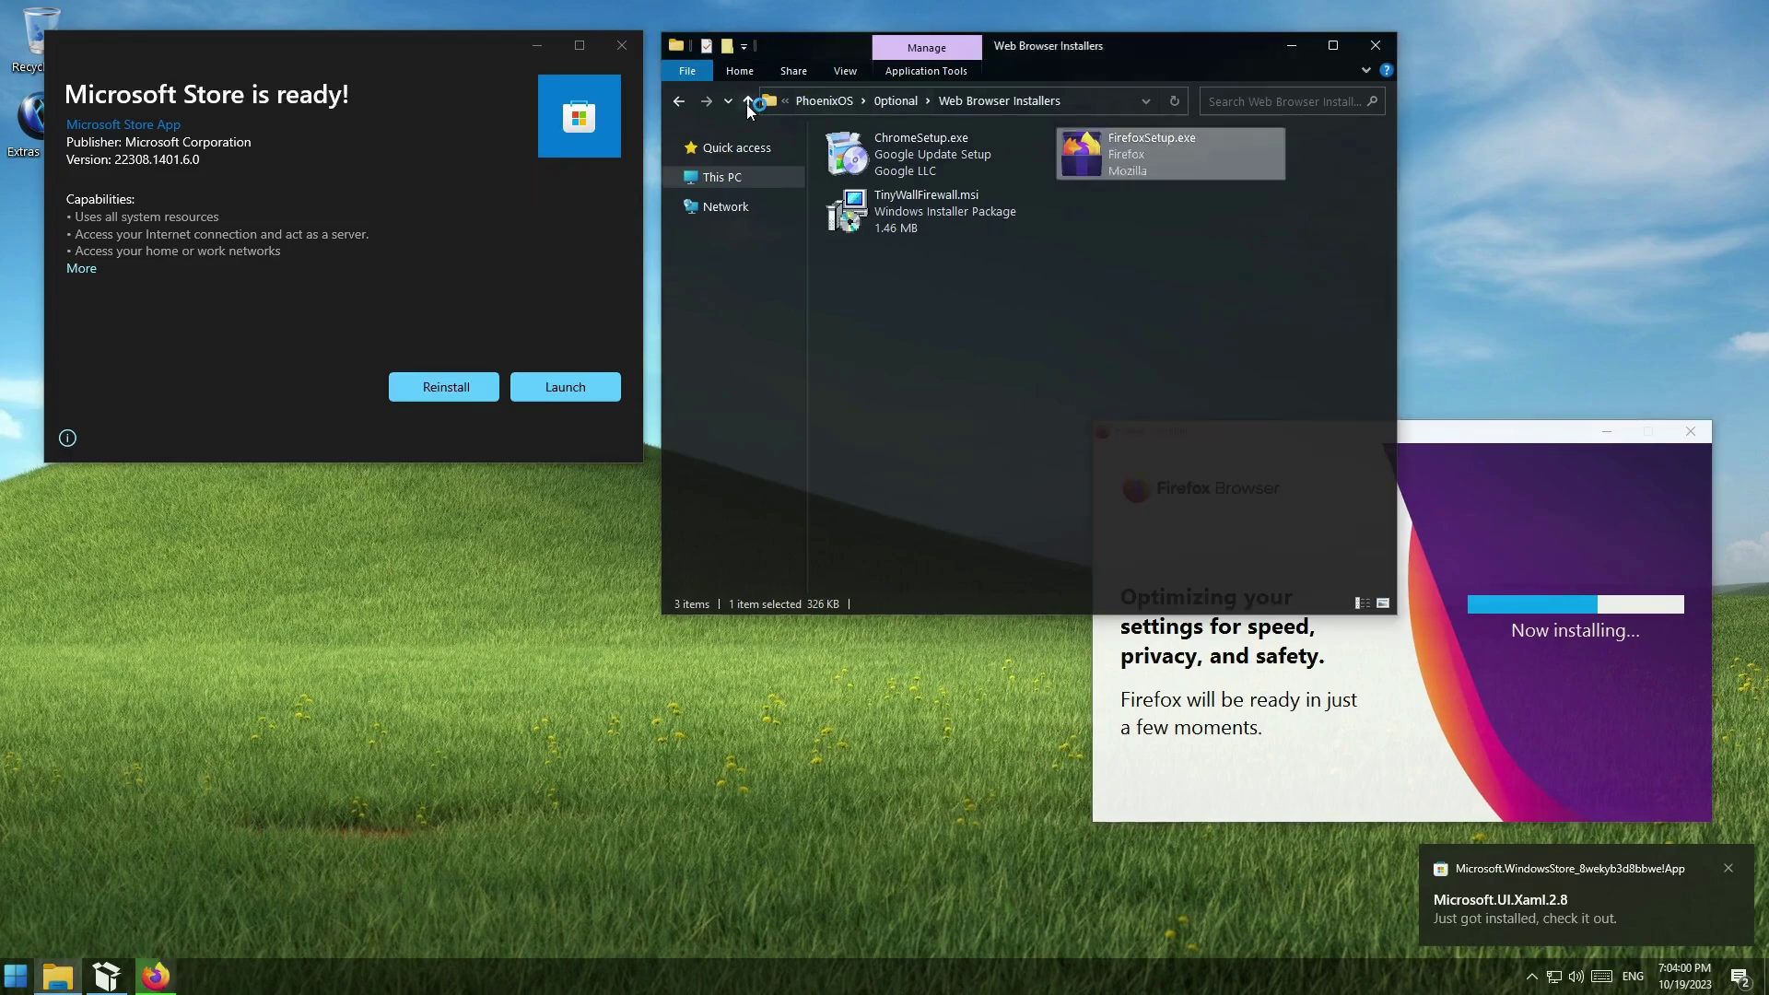
pyautogui.moveTo(509, 55); pyautogui.dragTo(508, 201)
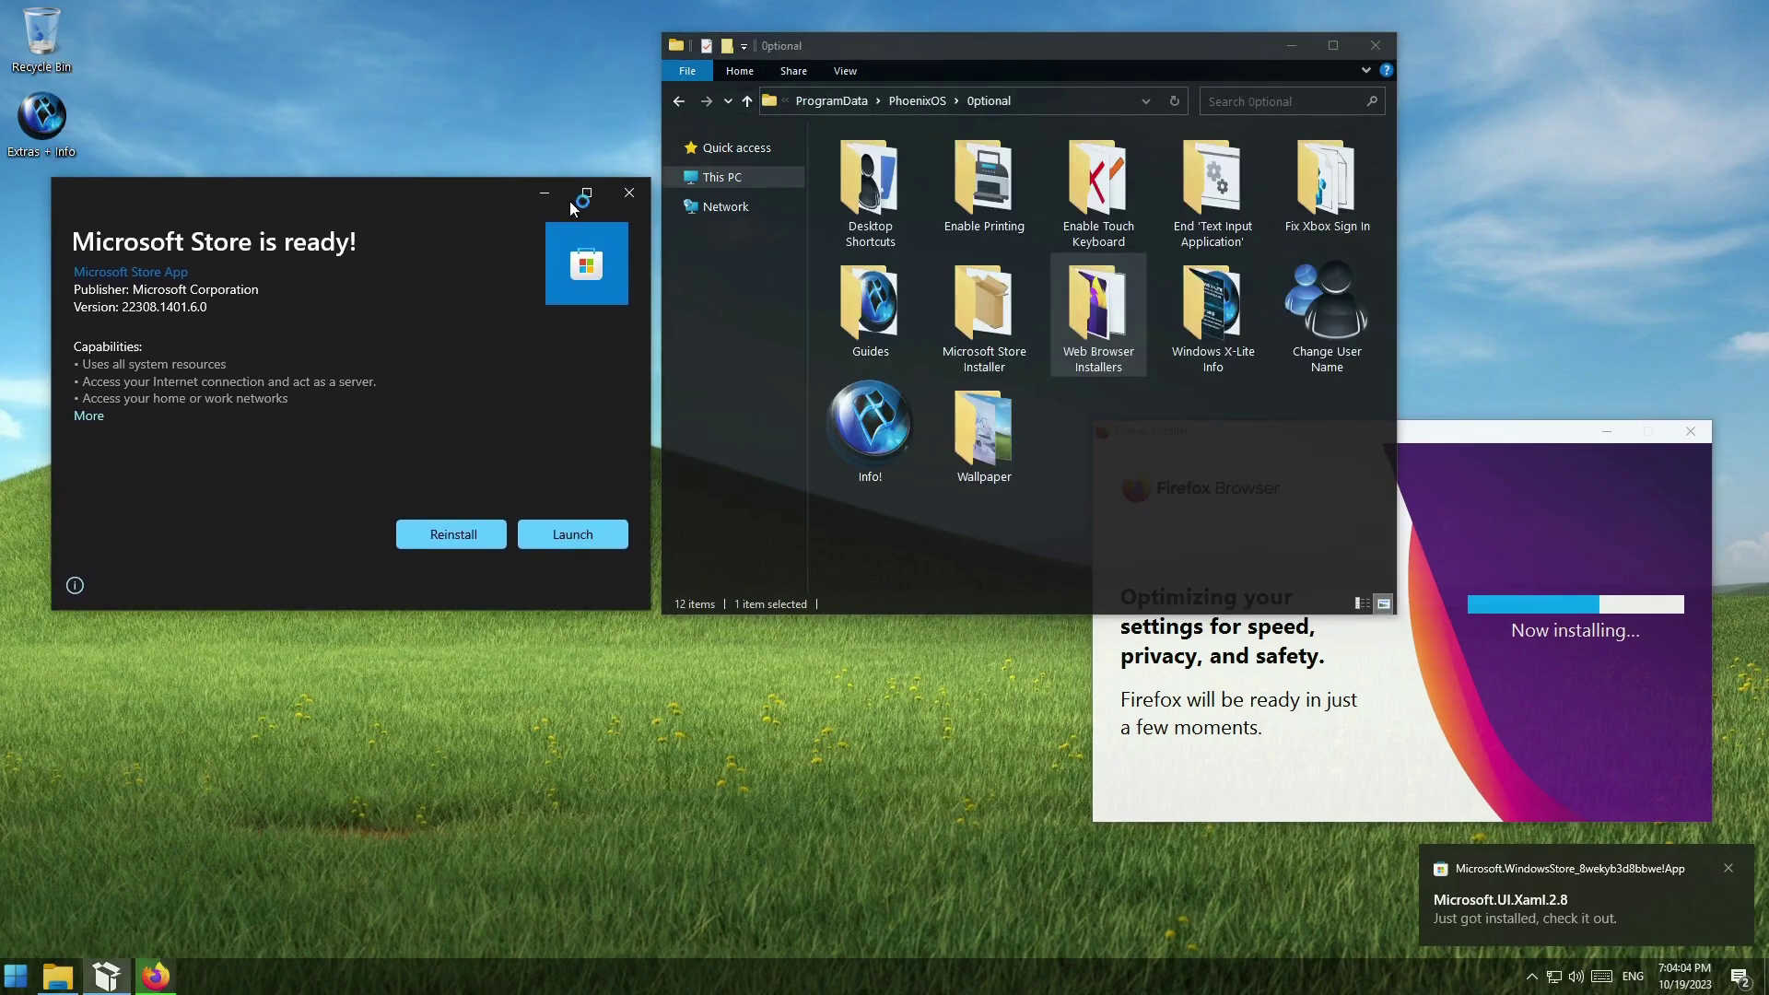
pyautogui.click(629, 193)
pyautogui.moveTo(1102, 48); pyautogui.dragTo(1291, 50)
pyautogui.click(1399, 336)
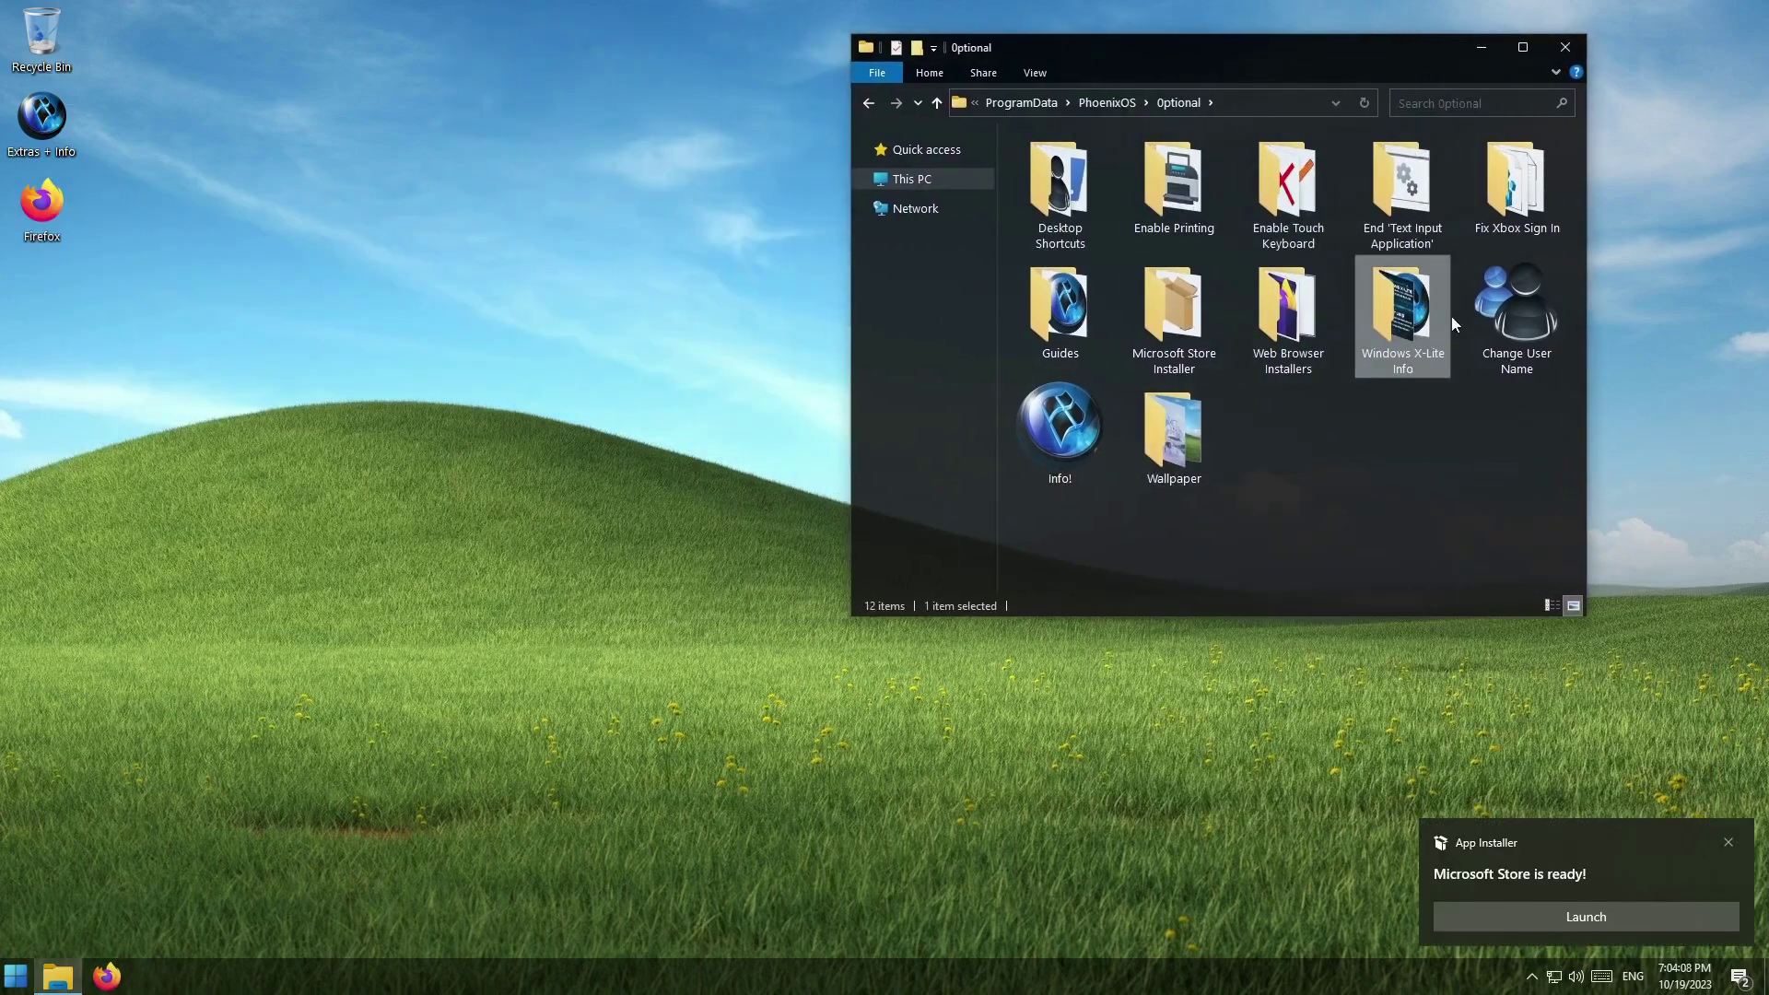
pyautogui.doubleClick(1391, 315)
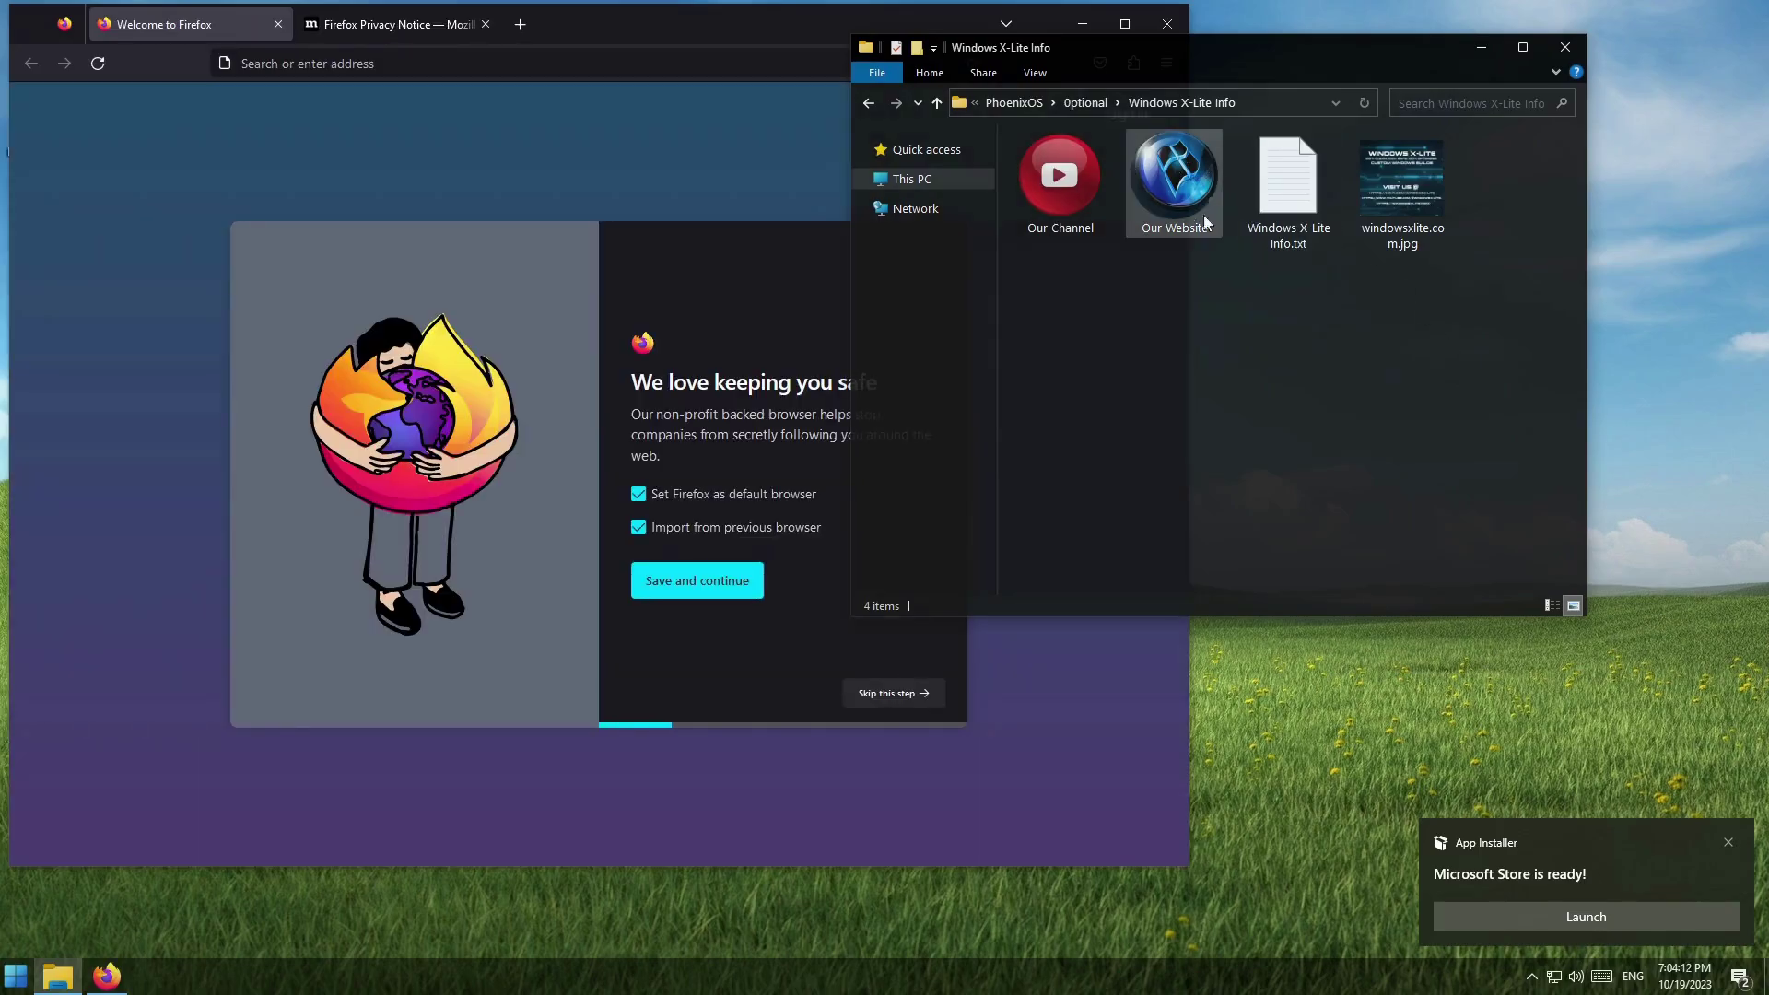
# Step: Open the Our Channel shortcut with Firefox, keeping Always use this app selected
pyautogui.doubleClick(1059, 177)
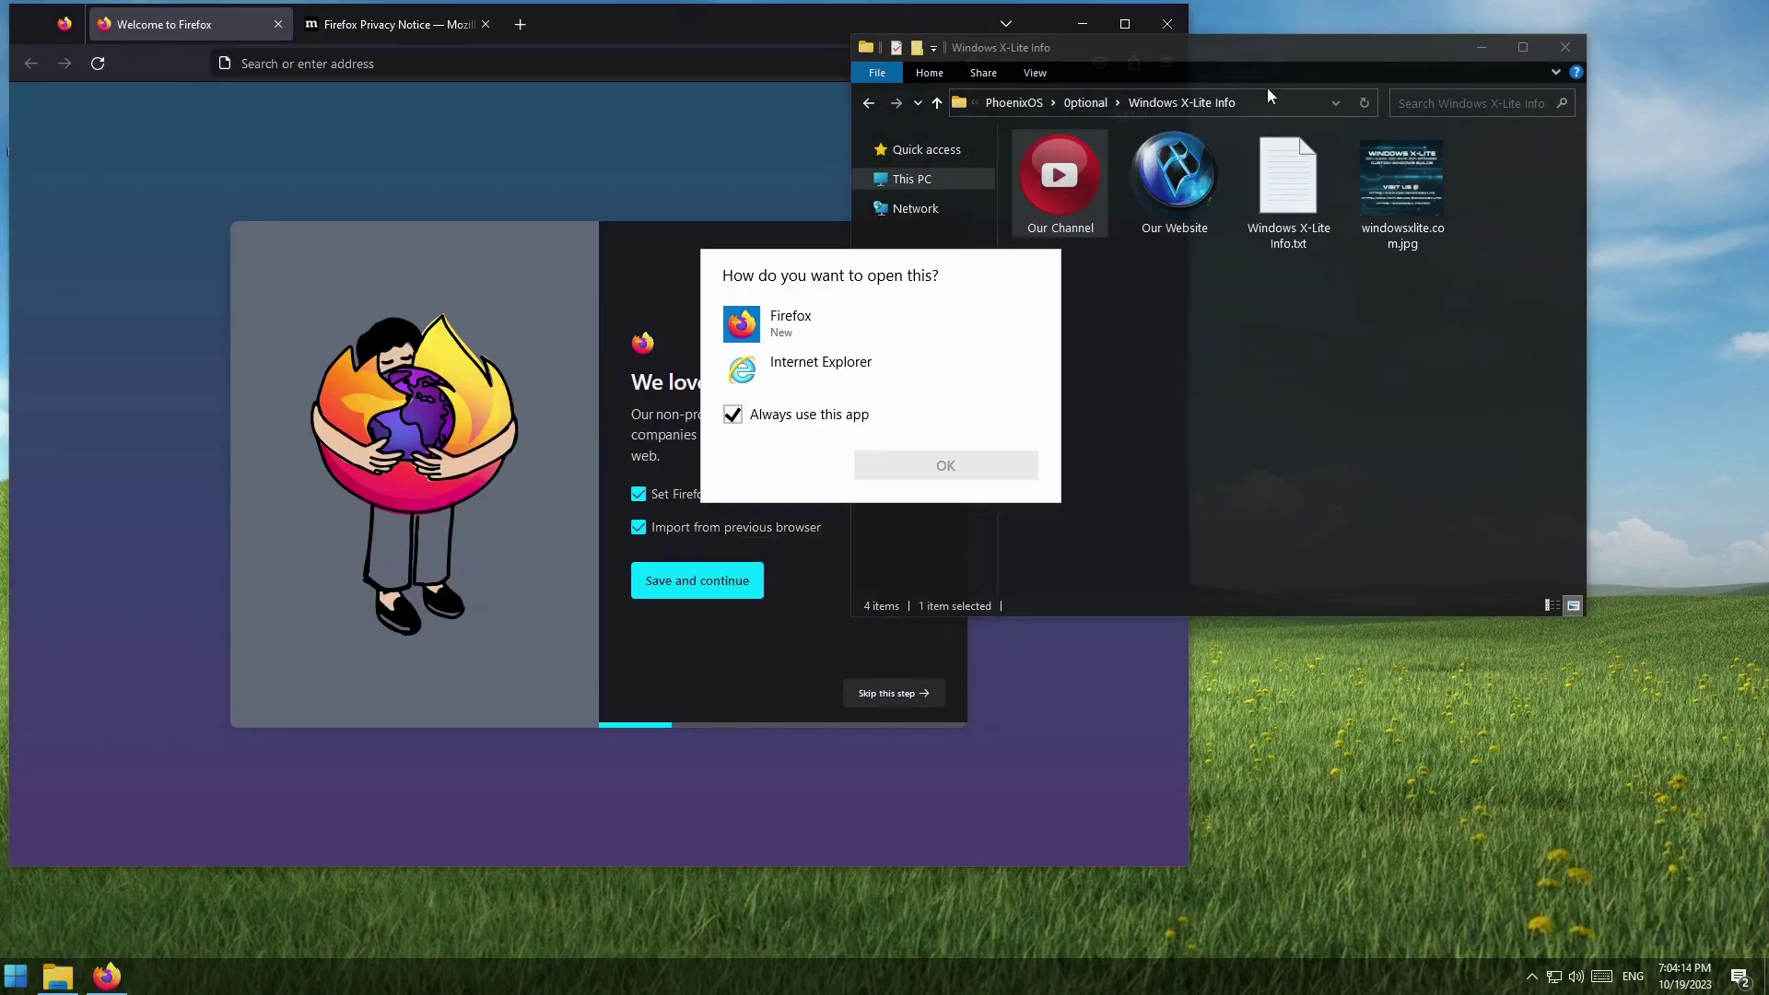
pyautogui.click(798, 335)
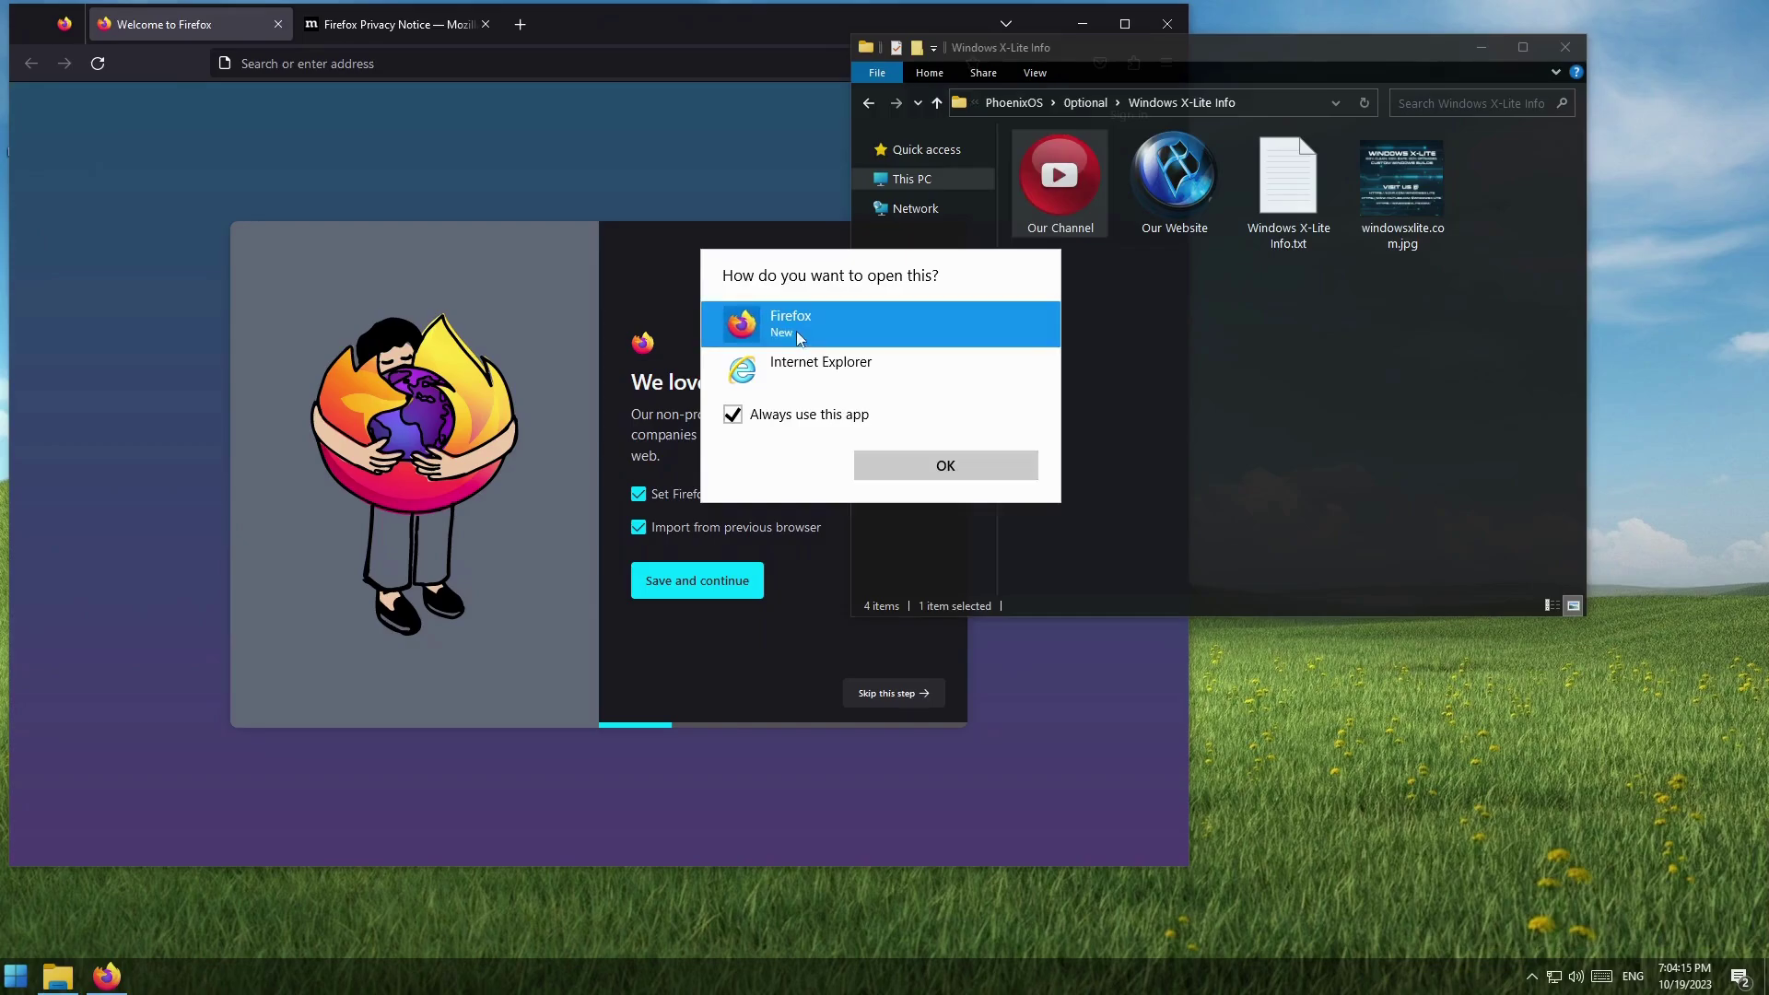
pyautogui.click(943, 465)
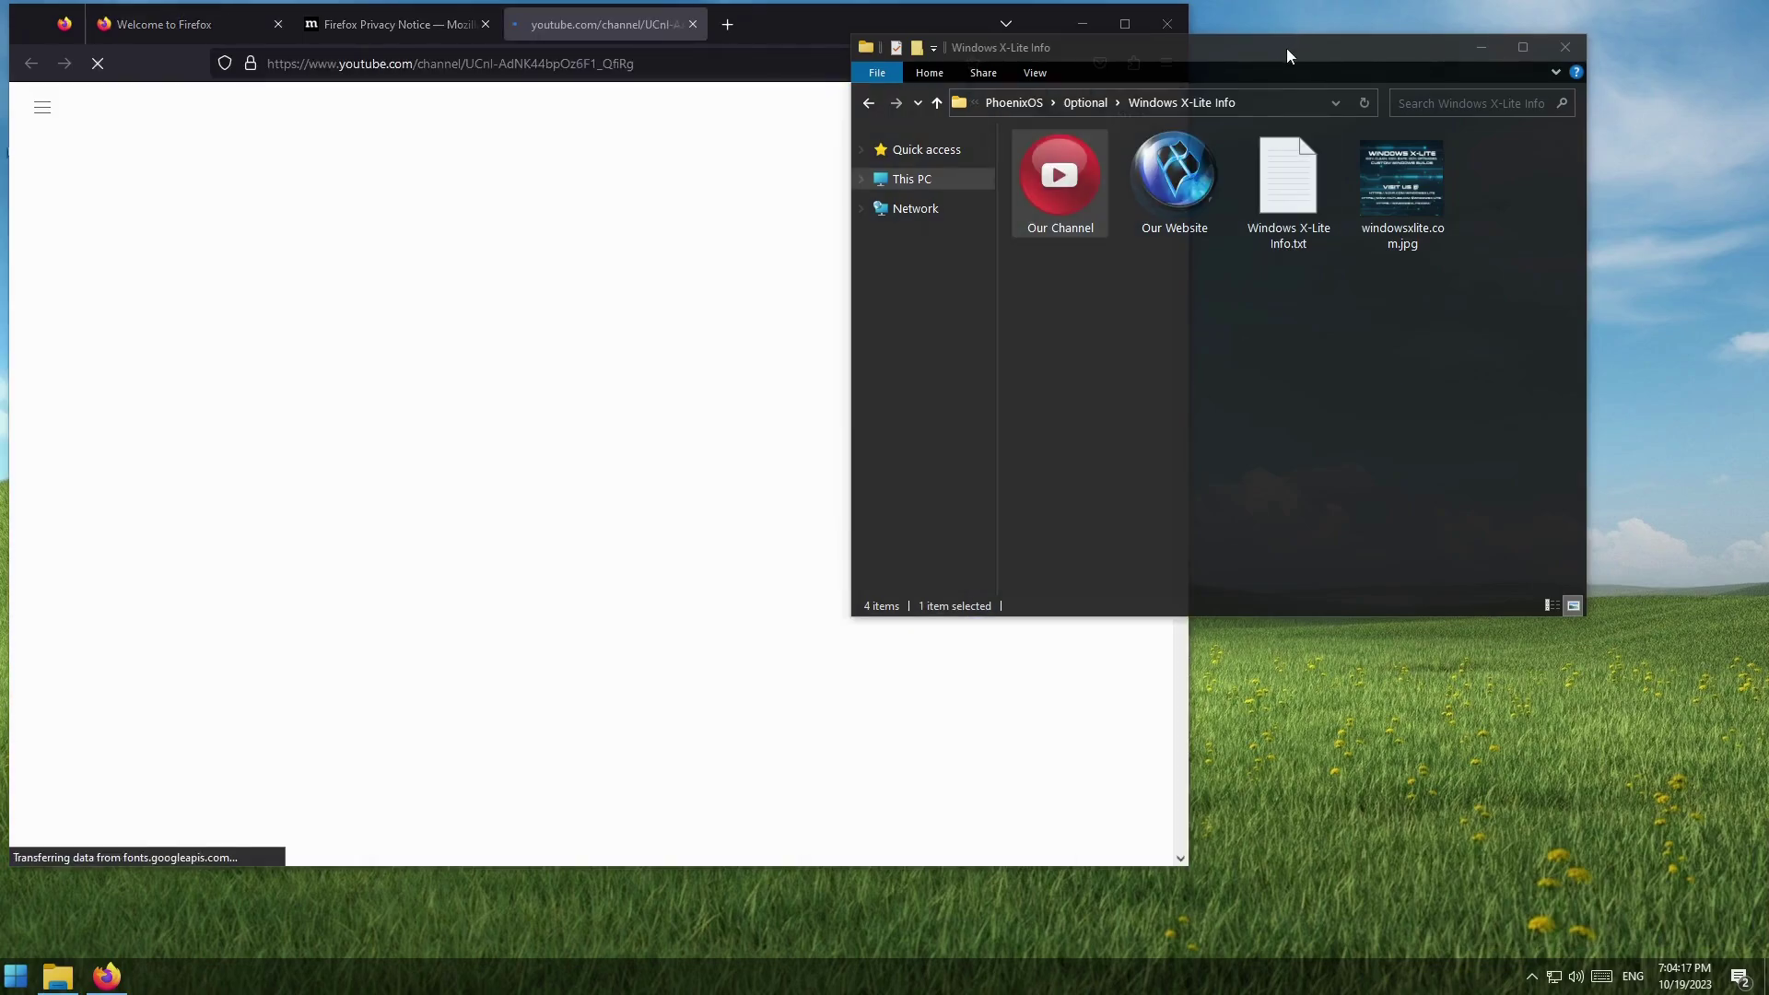
# Step: Move the folder window aside, bring Firefox to the front and view the Windows X-Lite channel page down to its Videos section
pyautogui.moveTo(1287, 48); pyautogui.dragTo(1449, 80)
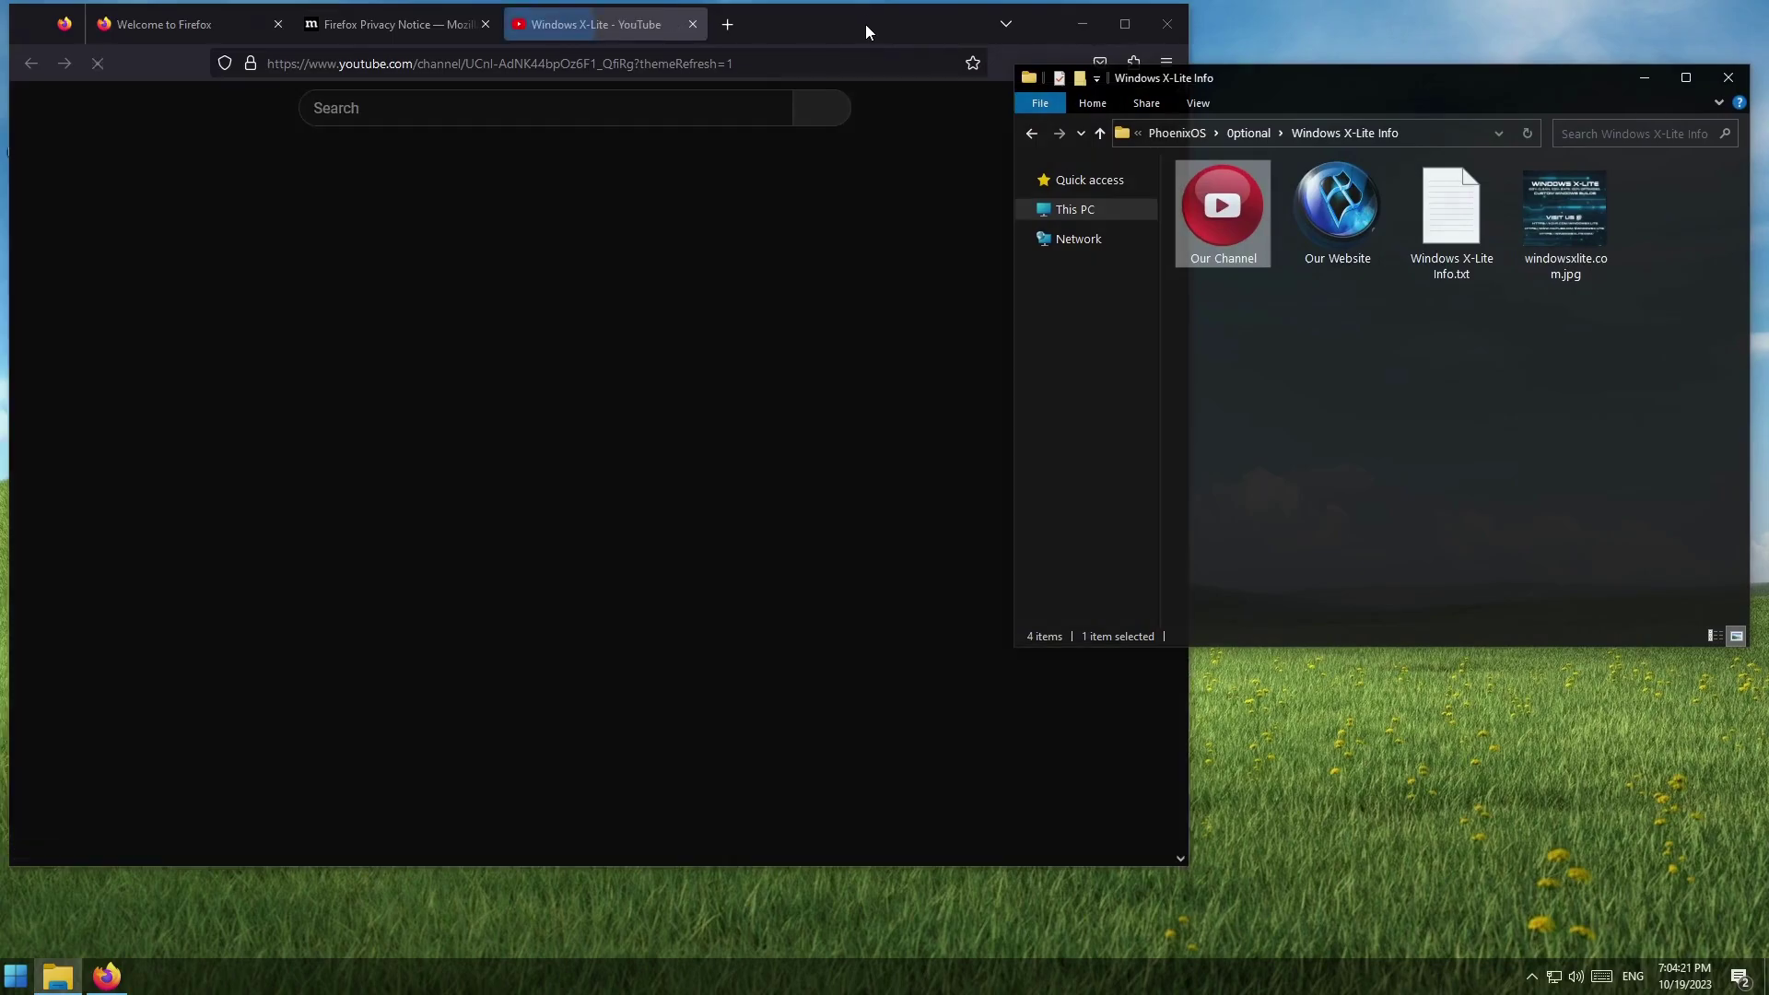
pyautogui.click(865, 28)
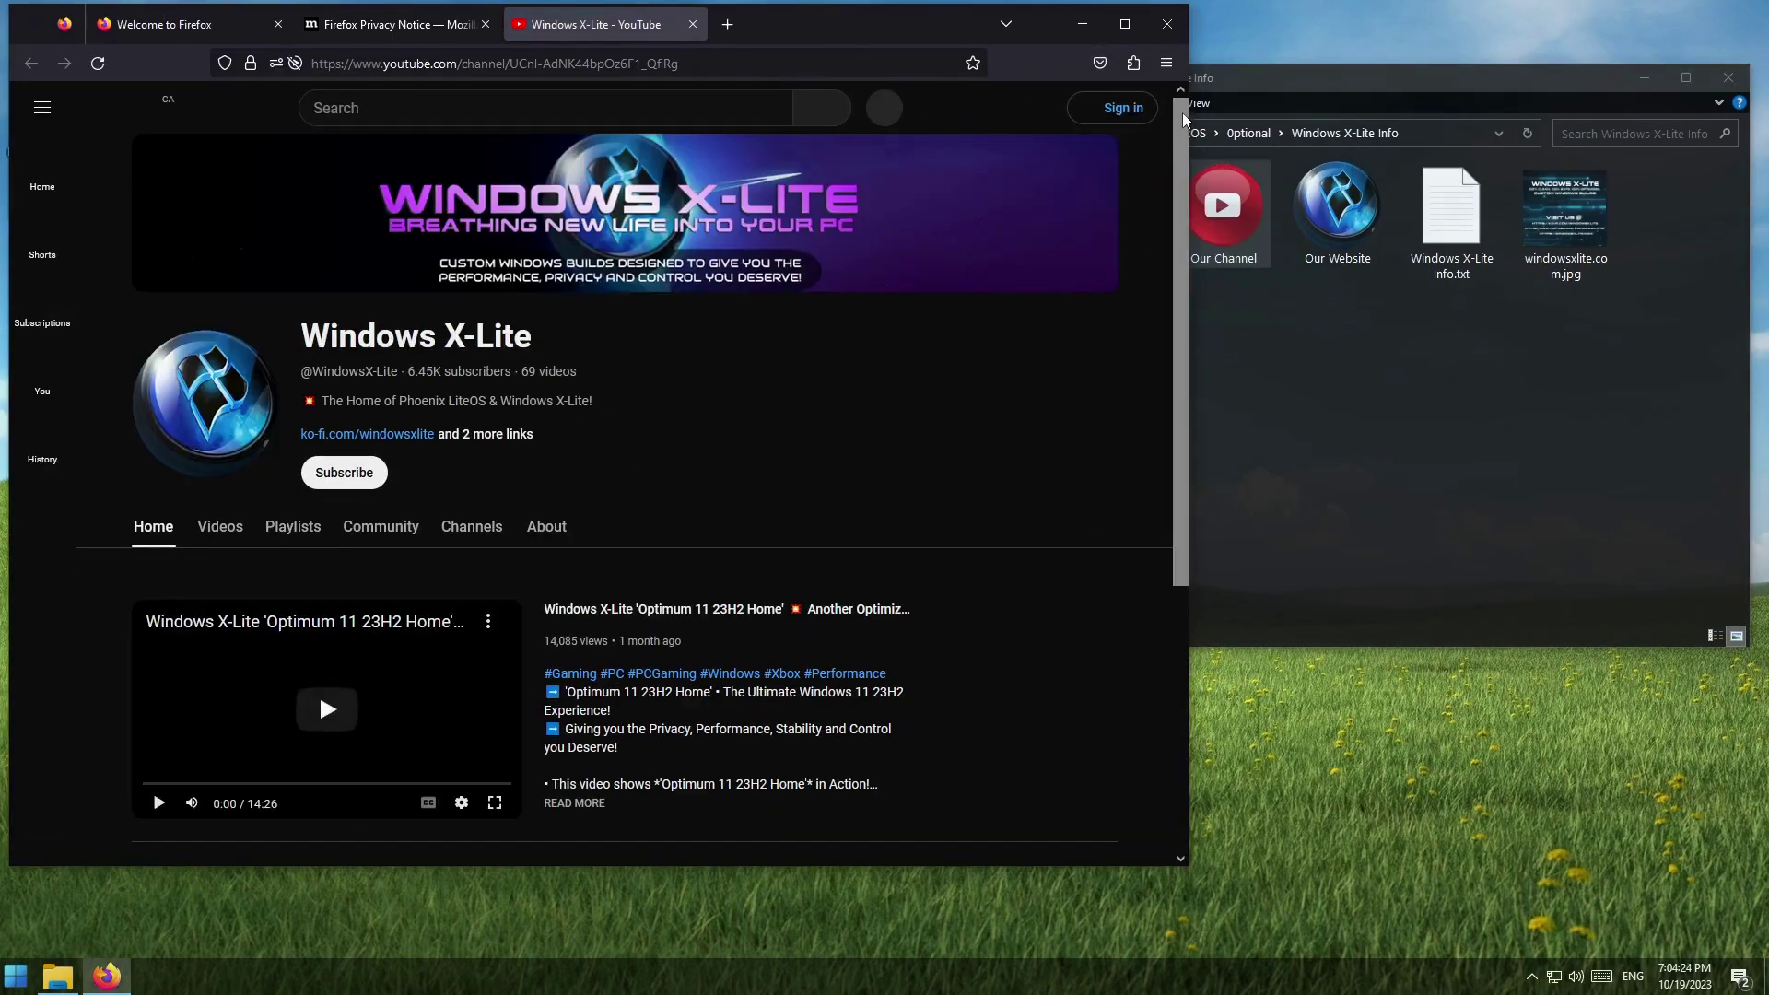
pyautogui.moveTo(1180, 123); pyautogui.dragTo(1169, 384)
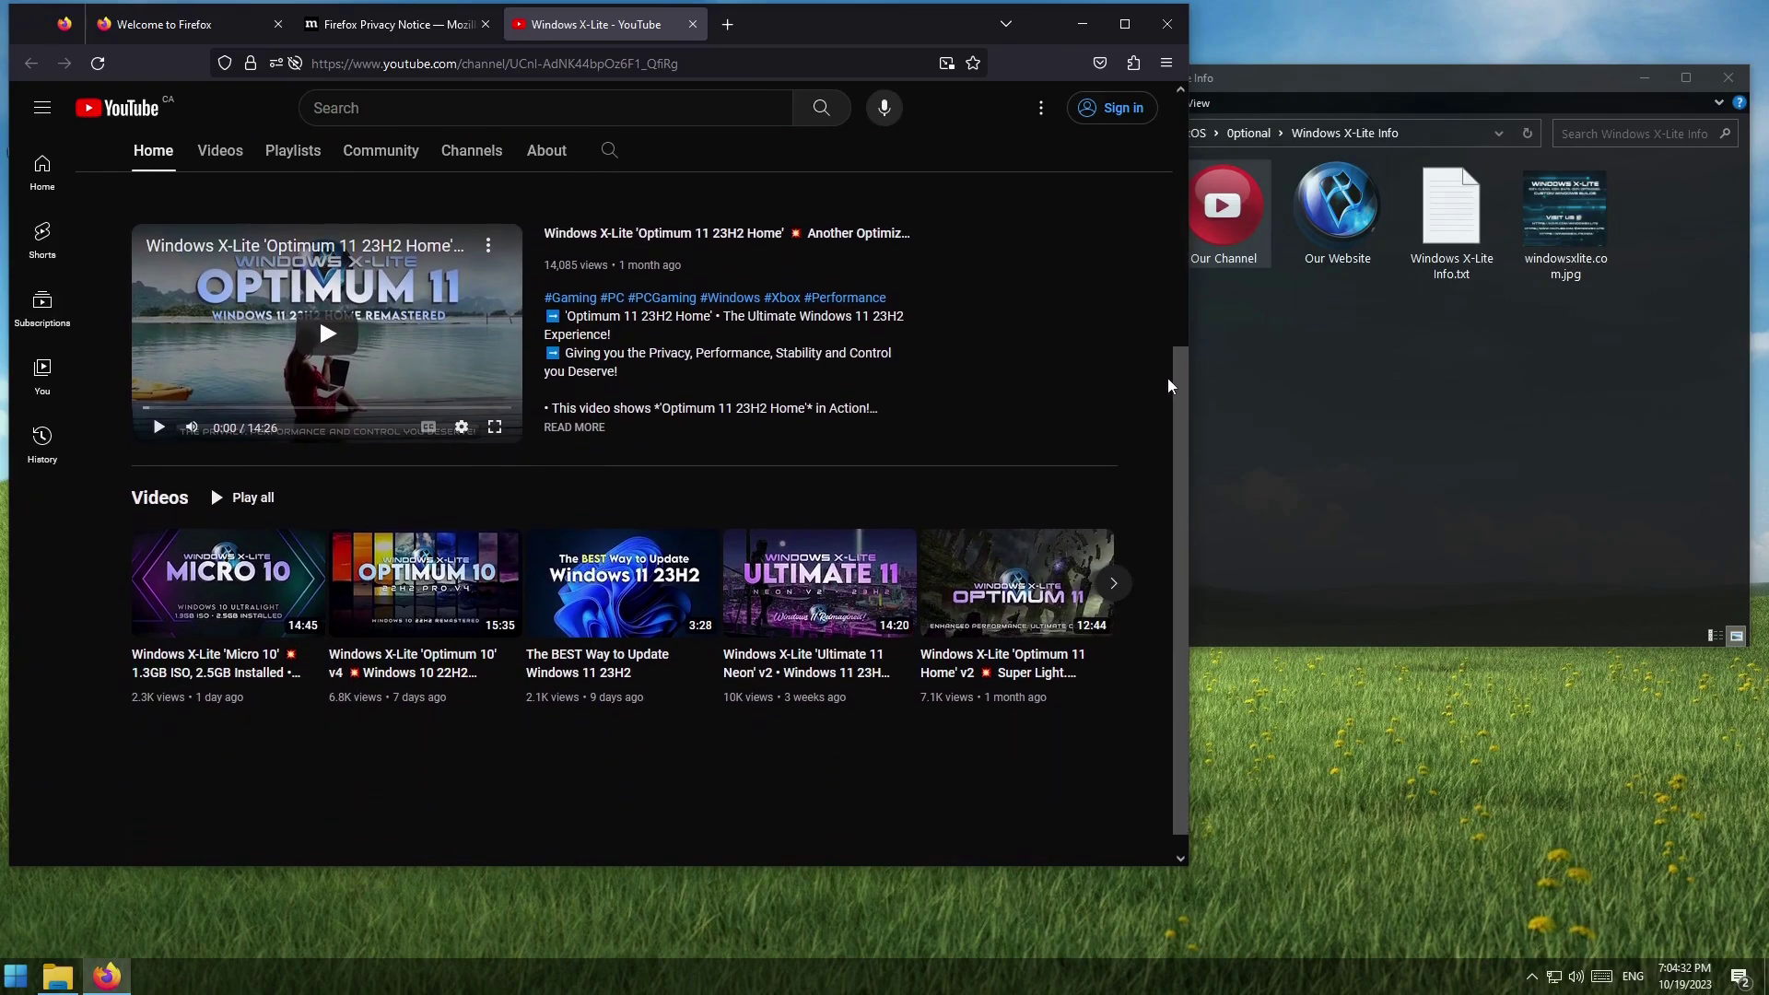
# Step: Close Firefox, go back up to the Optional folder and select the Change User Name shortcut
pyautogui.click(1167, 24)
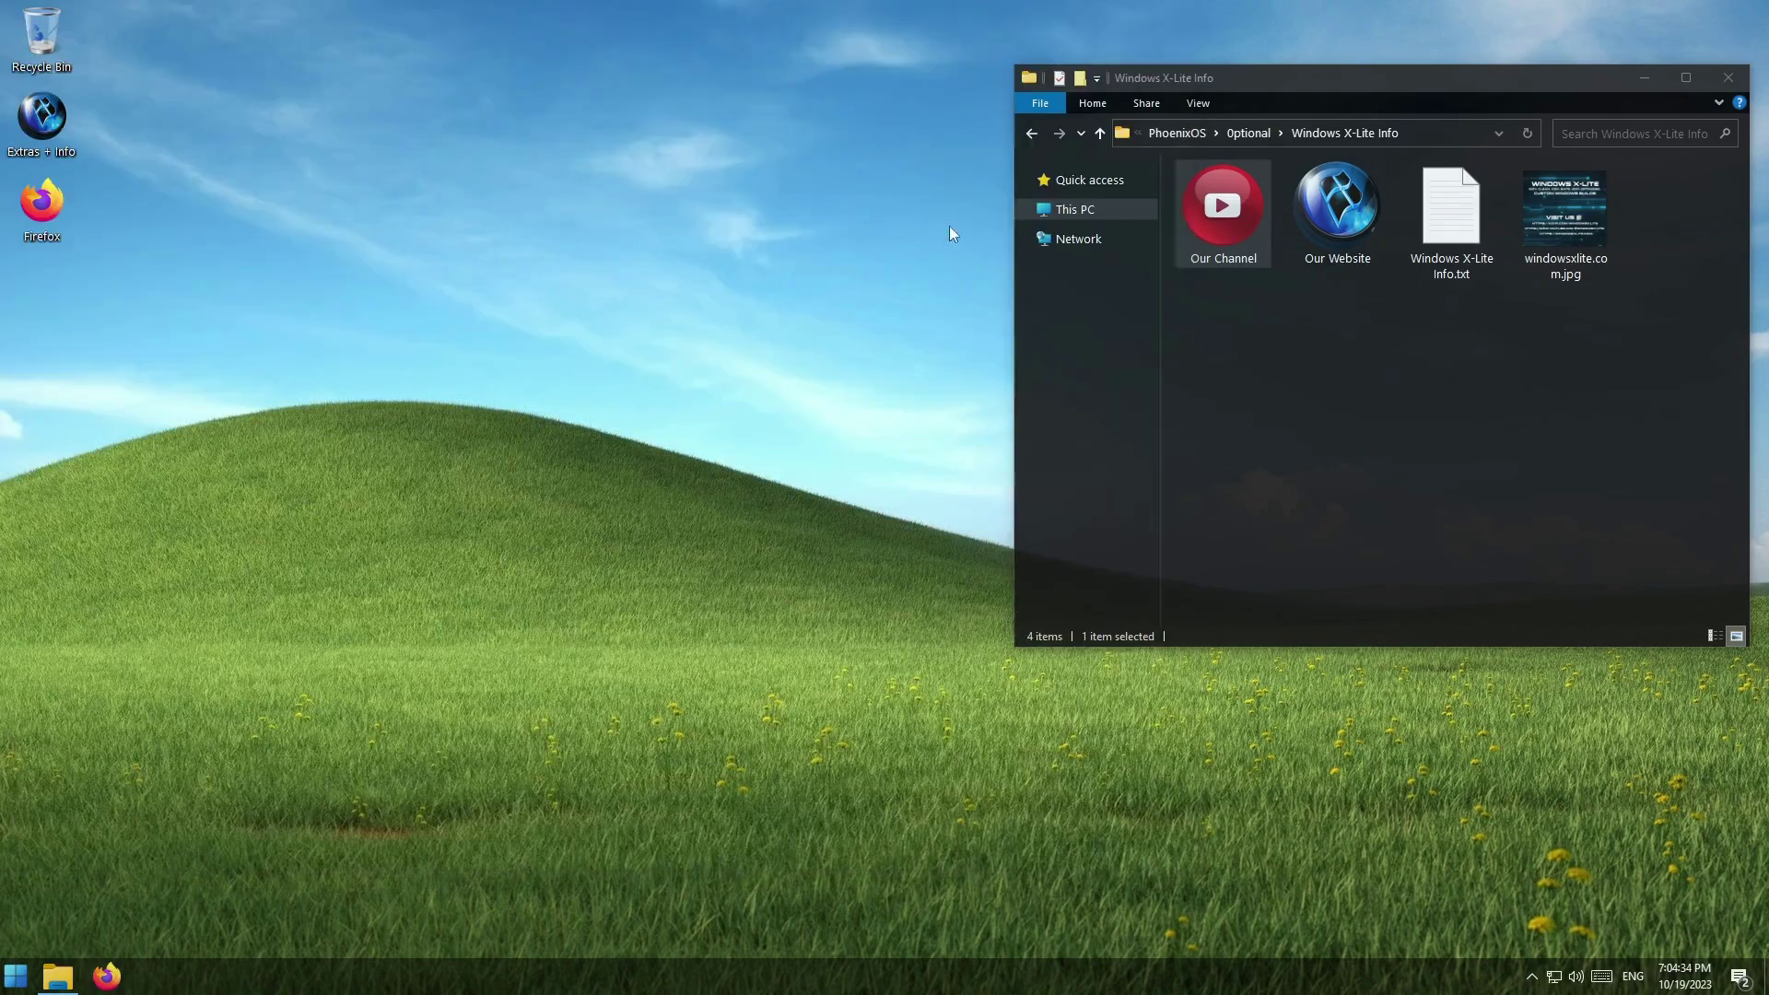
pyautogui.click(1281, 440)
pyautogui.click(1100, 134)
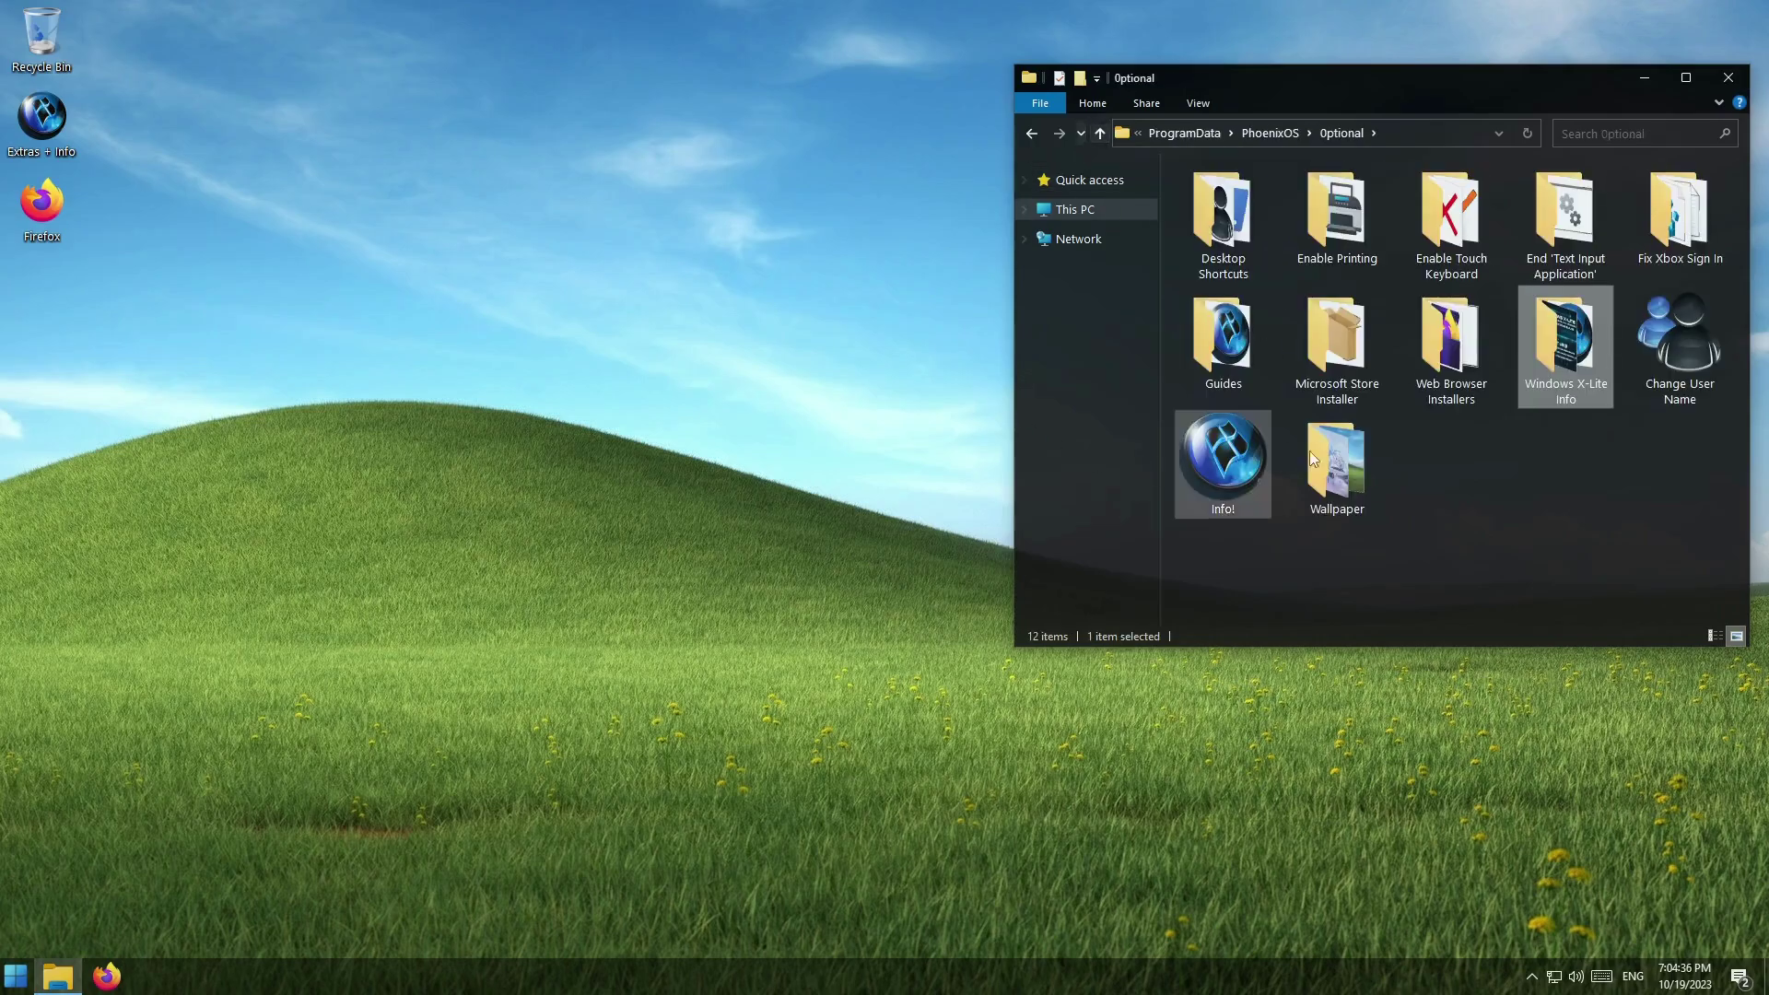
pyautogui.click(1552, 464)
pyautogui.click(1676, 346)
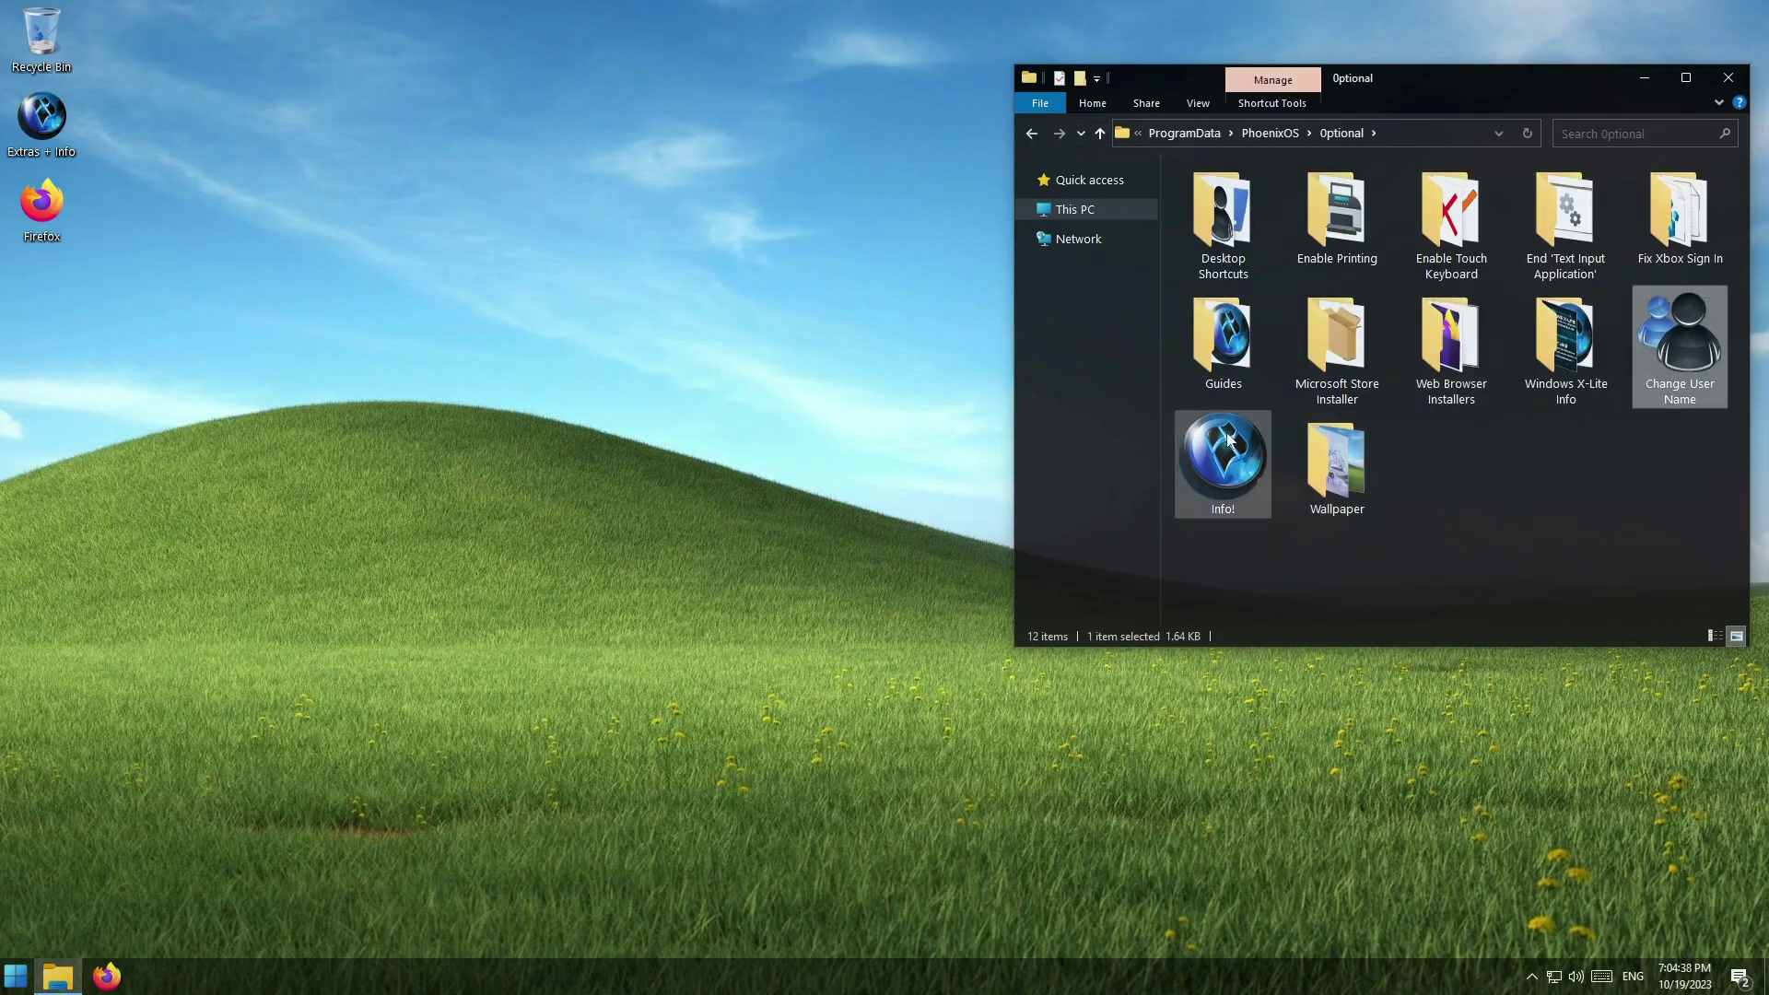
# Step: Open the Wallpaper folder, move its window toward the middle of the desktop and refresh the image list
pyautogui.doubleClick(1337, 460)
pyautogui.moveTo(1566, 92); pyautogui.dragTo(1107, 116)
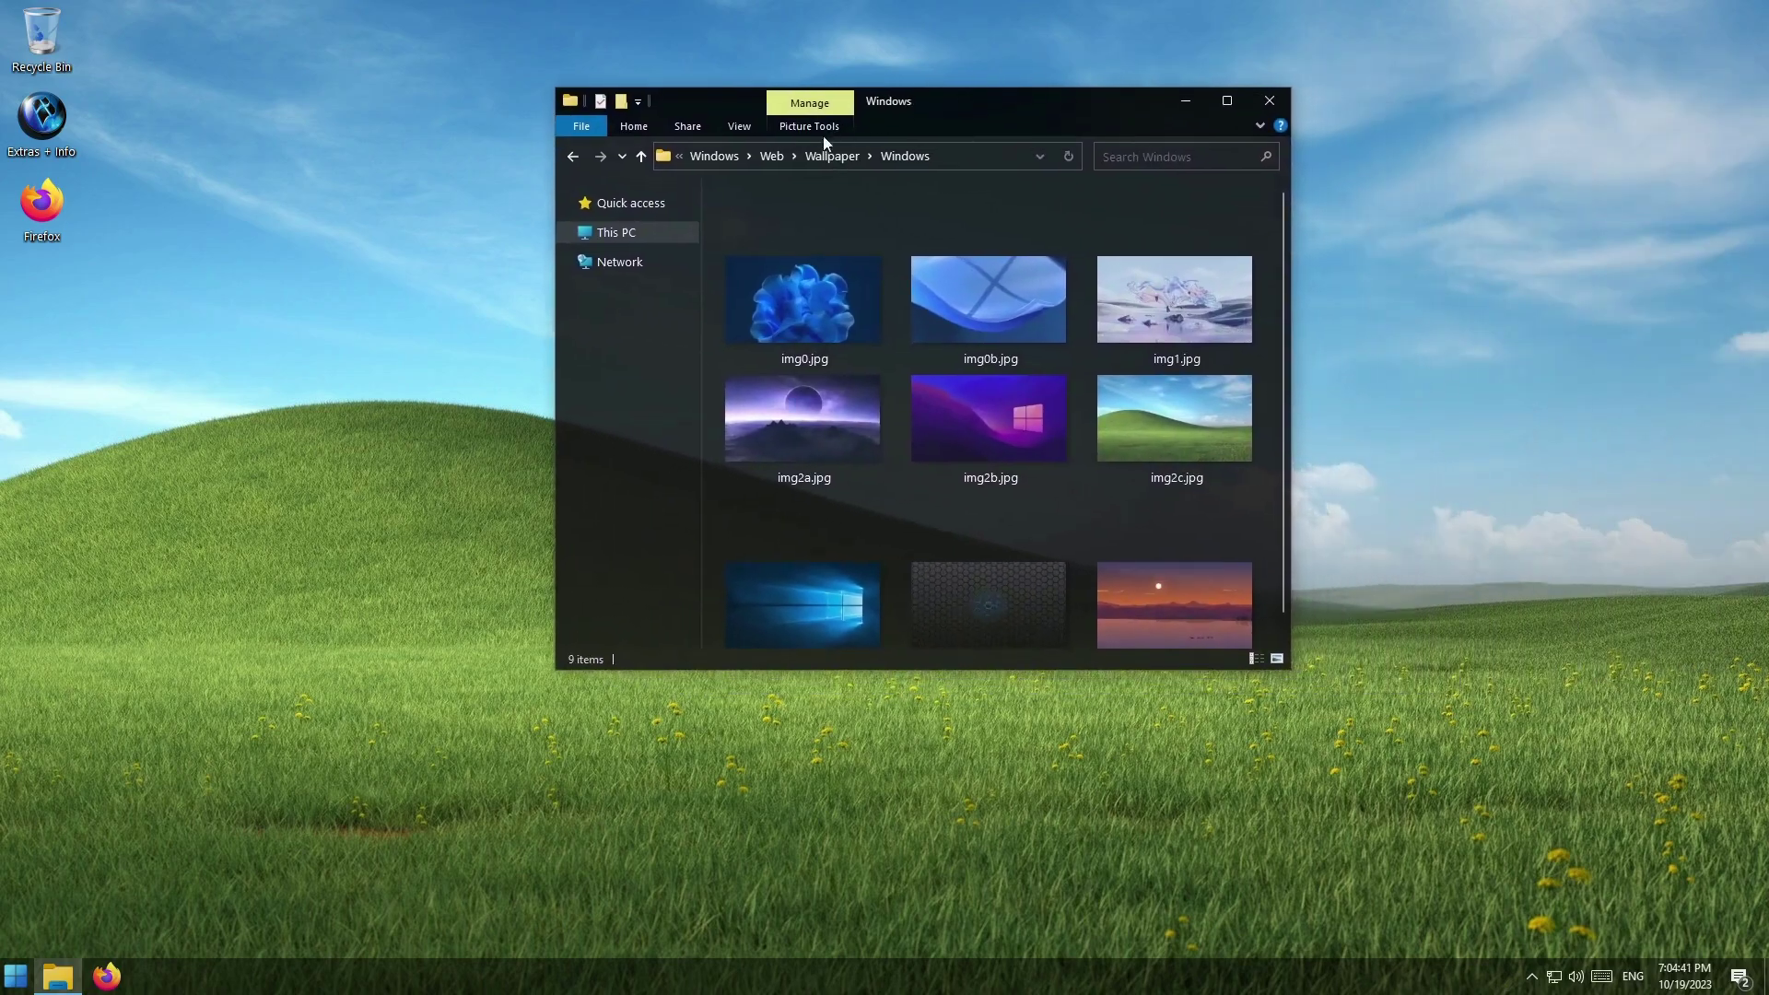
pyautogui.click(1069, 157)
# Step: Try img5.jpg and img0b.jpg as the desktop background, moving the folder window aside to reveal the desktop
pyautogui.rightClick(1169, 464)
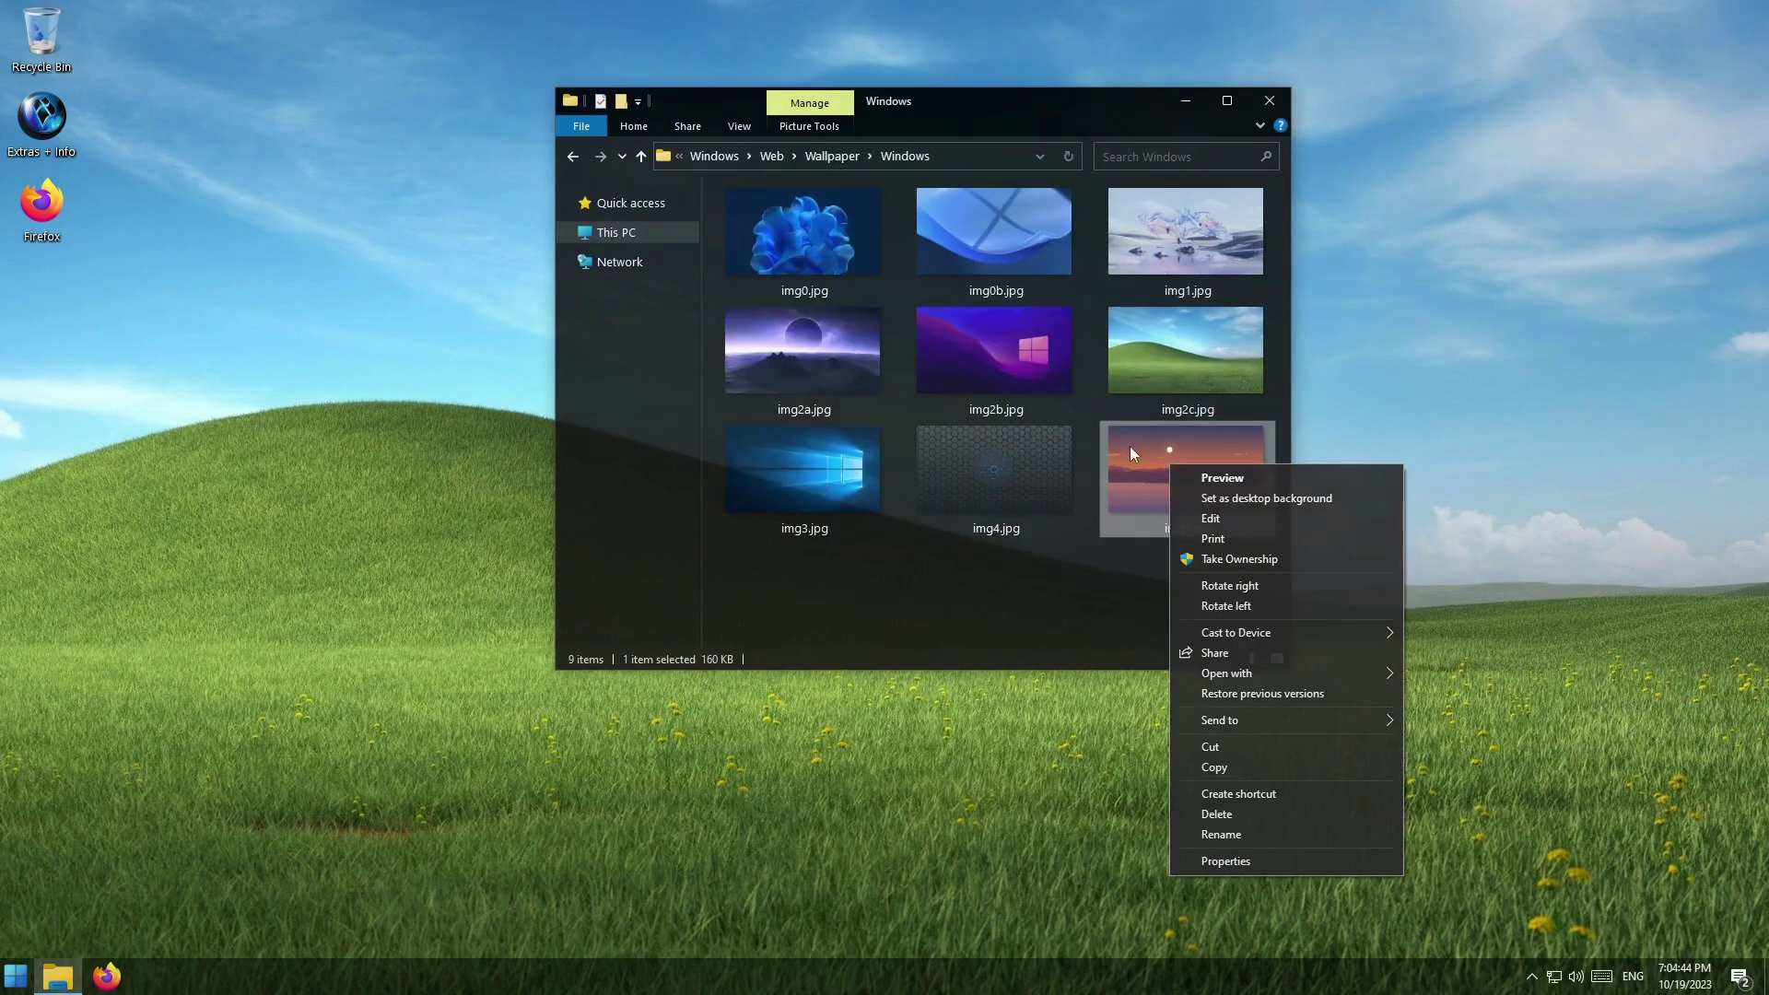
pyautogui.click(1224, 501)
pyautogui.moveTo(1077, 110); pyautogui.dragTo(1542, 30)
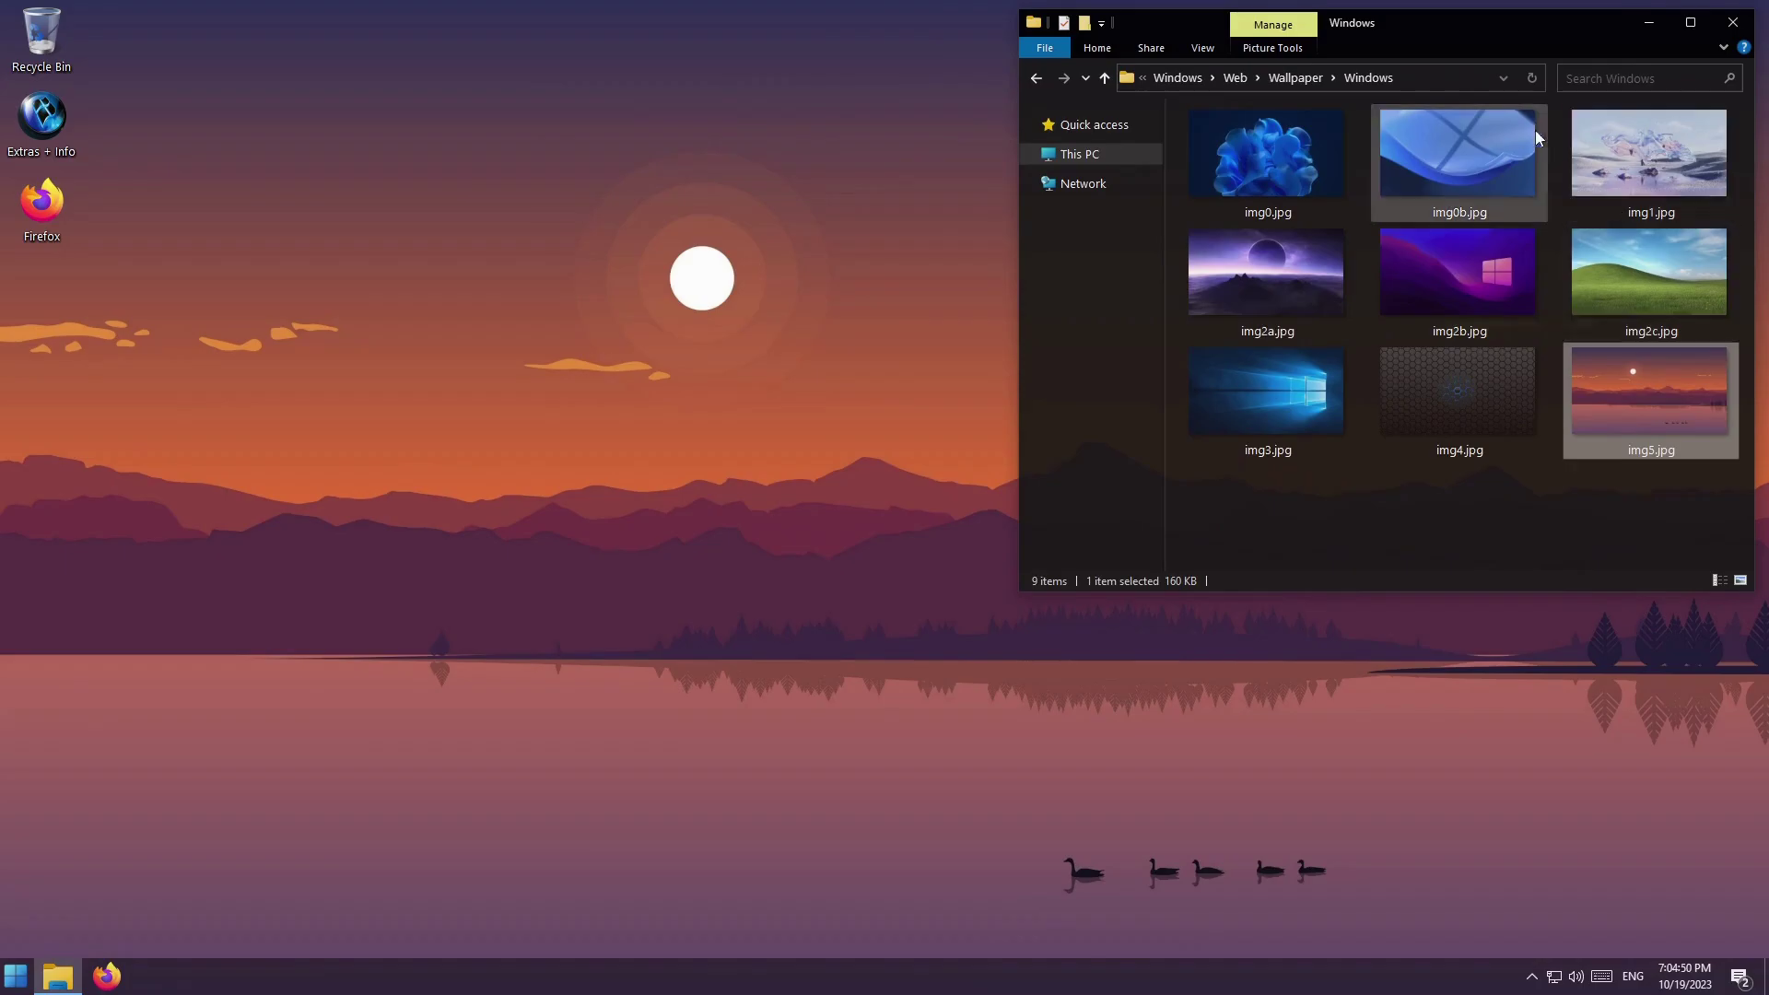
pyautogui.rightClick(1511, 125)
pyautogui.click(1563, 162)
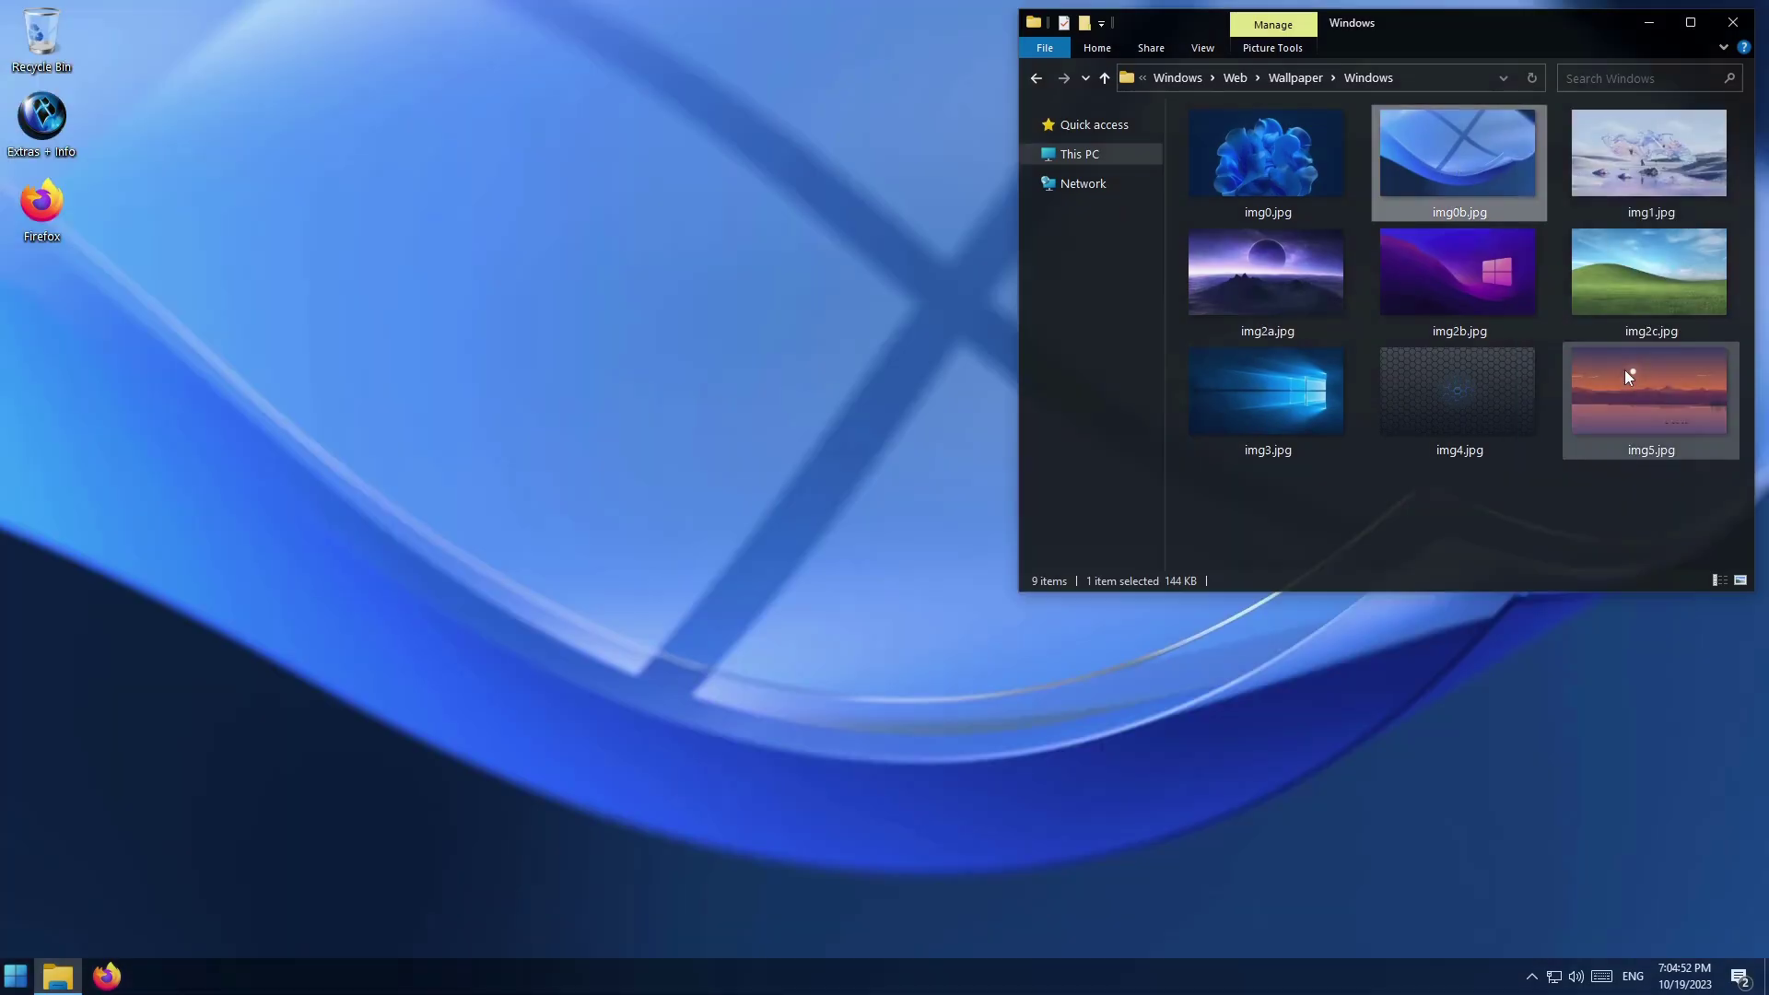
# Step: Set img2c.jpg as the desktop background and close the wallpaper folder window
pyautogui.rightClick(1673, 252)
pyautogui.click(1616, 289)
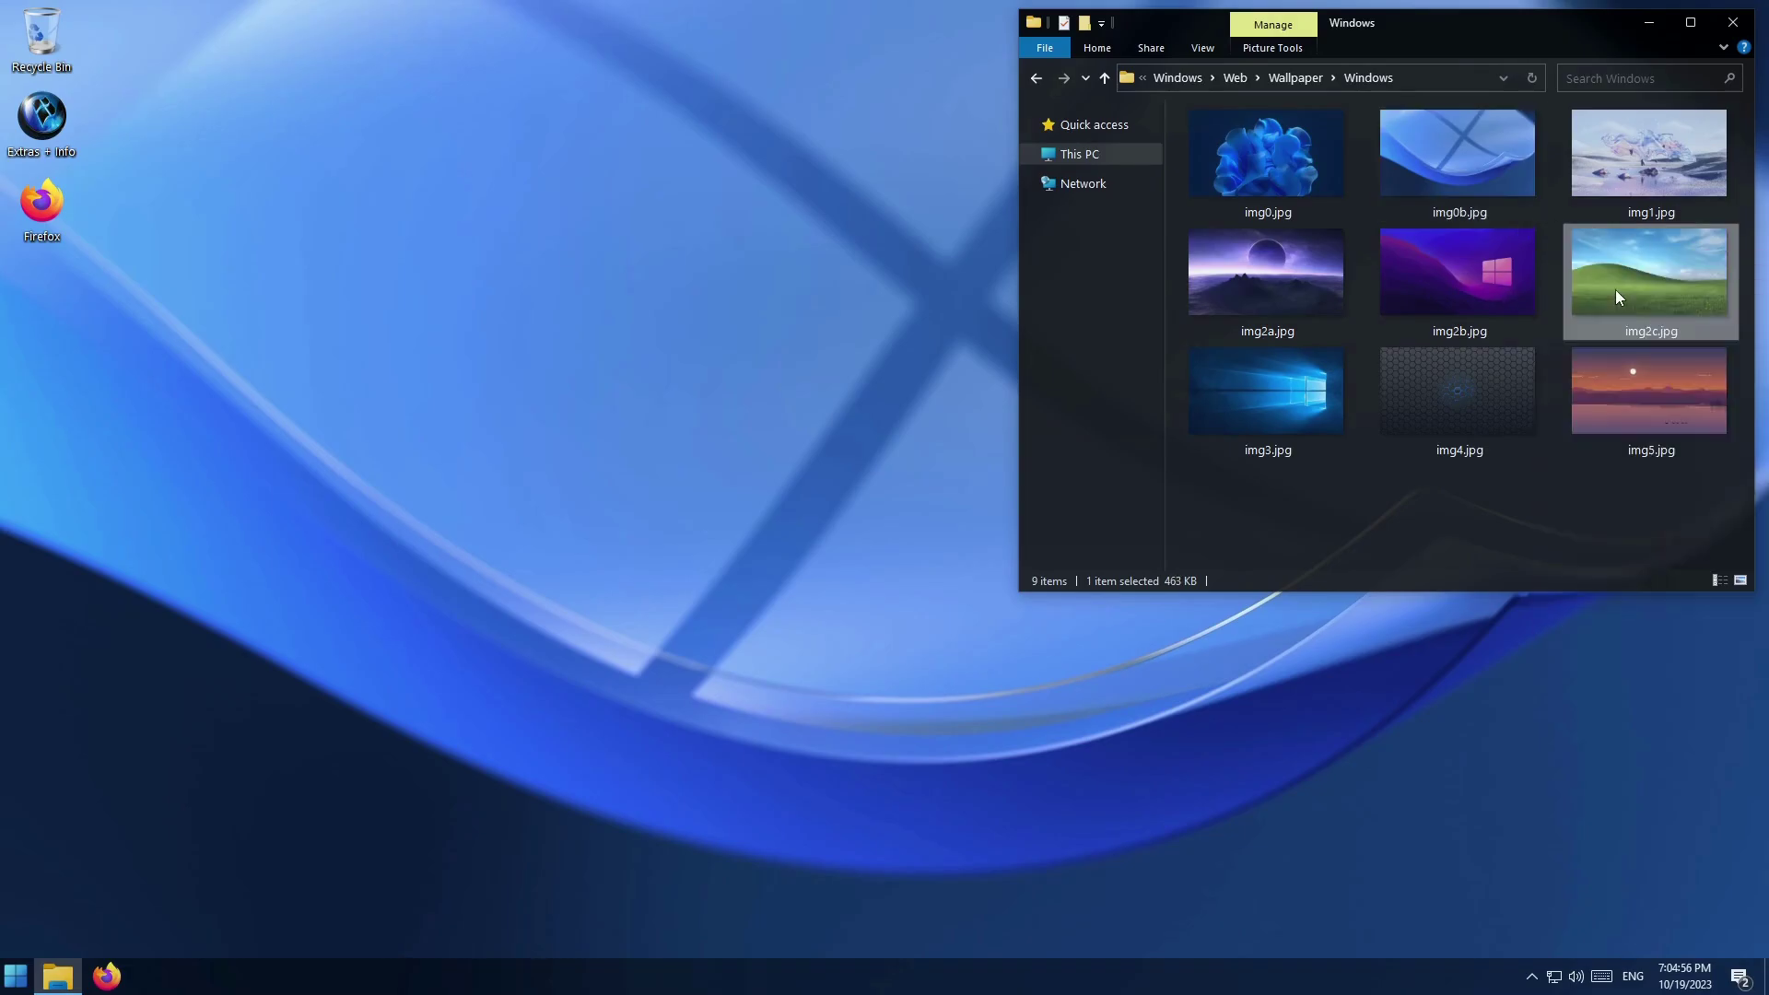
pyautogui.click(1733, 23)
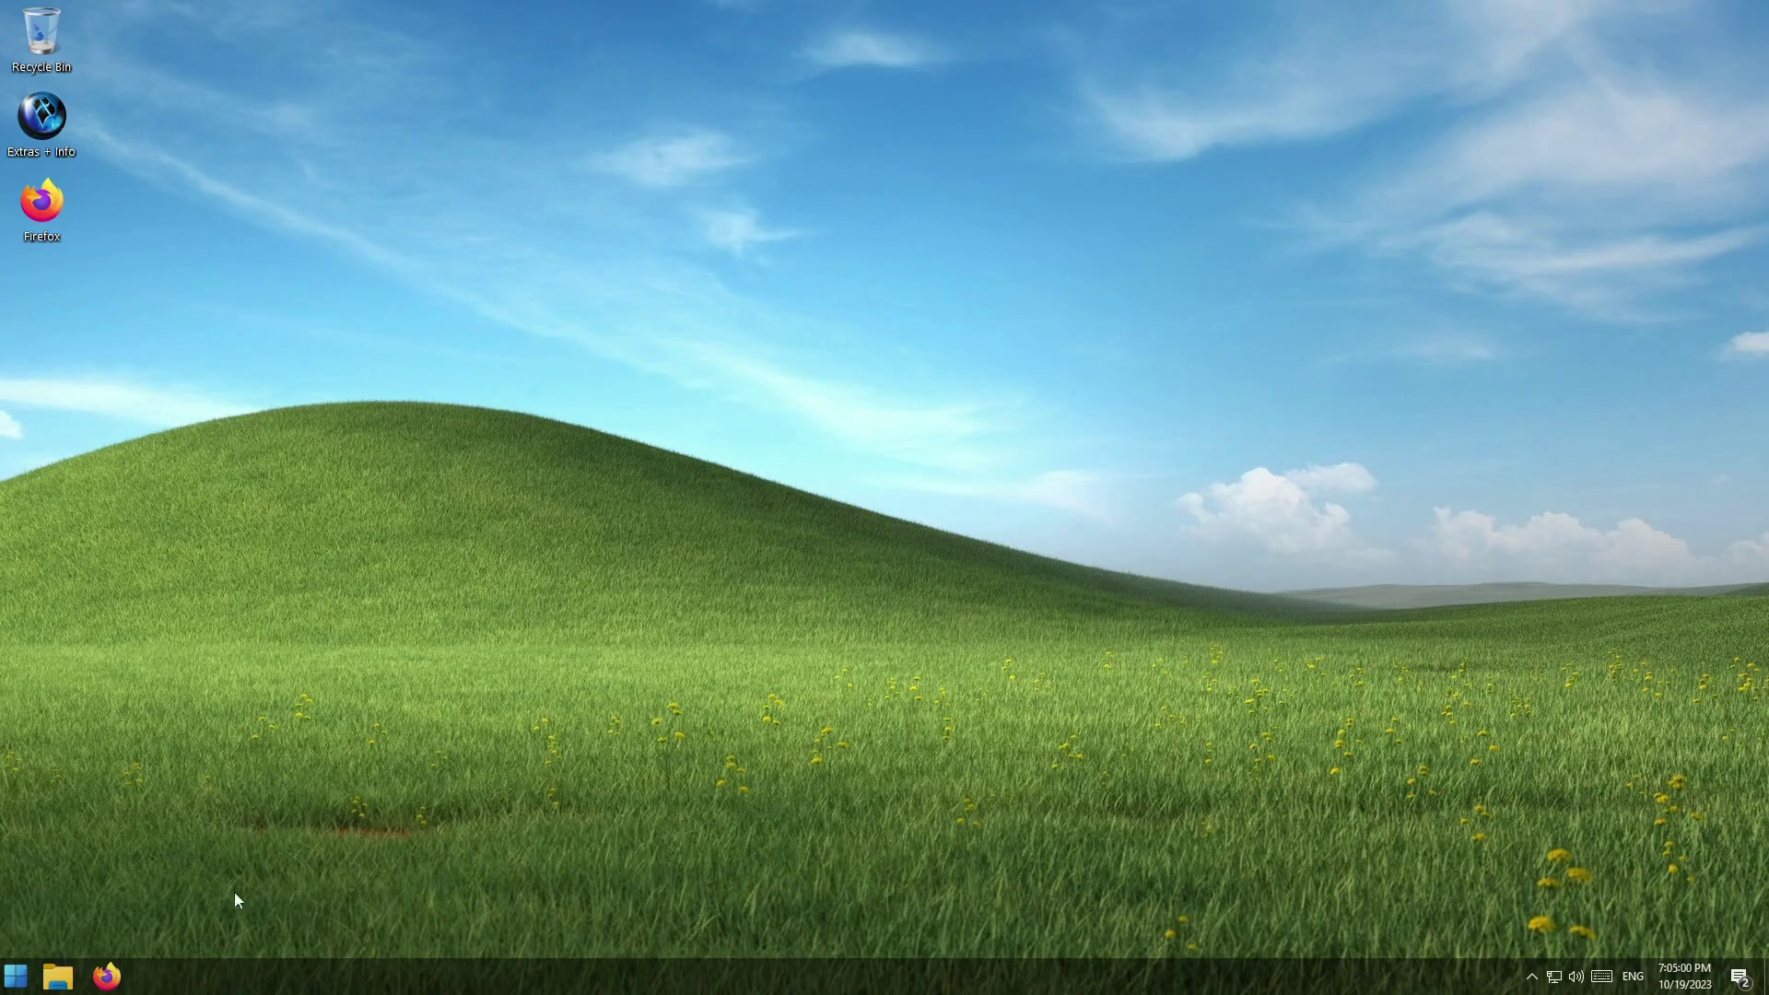
# Step: Launch Microsoft Store from the Apps group of the installed programs and move its window toward the middle of the desktop
pyautogui.click(16, 975)
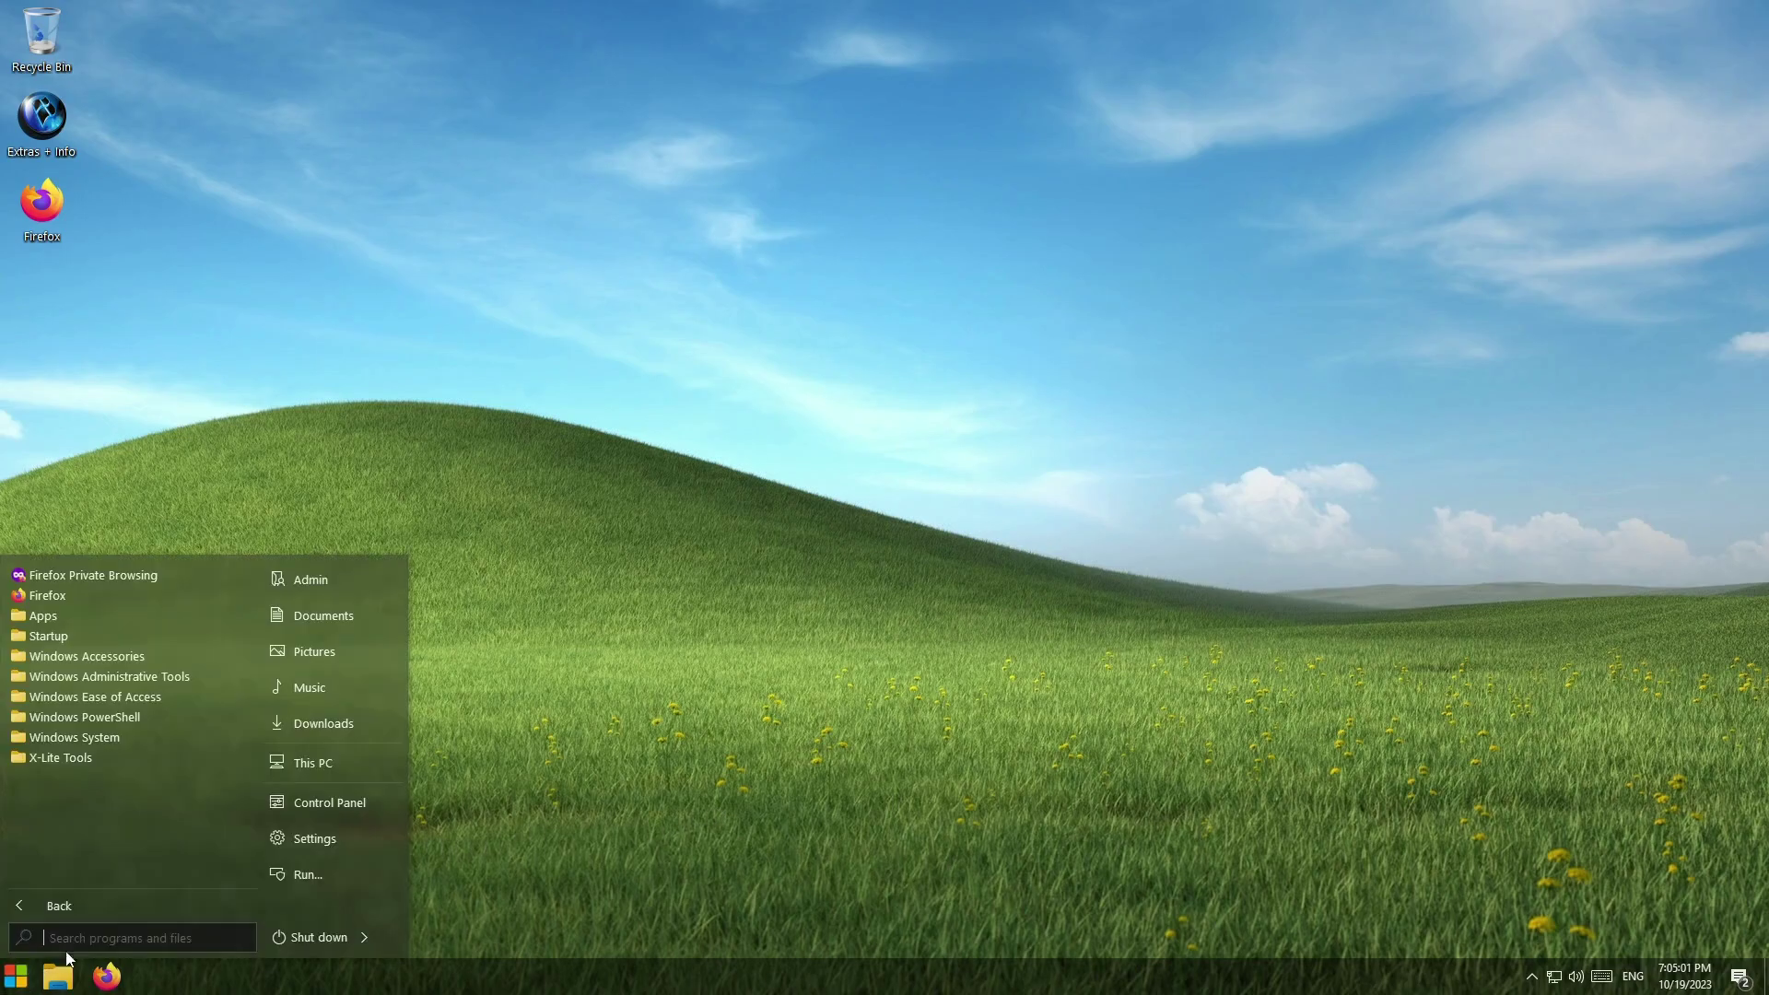
pyautogui.click(38, 621)
pyautogui.click(104, 643)
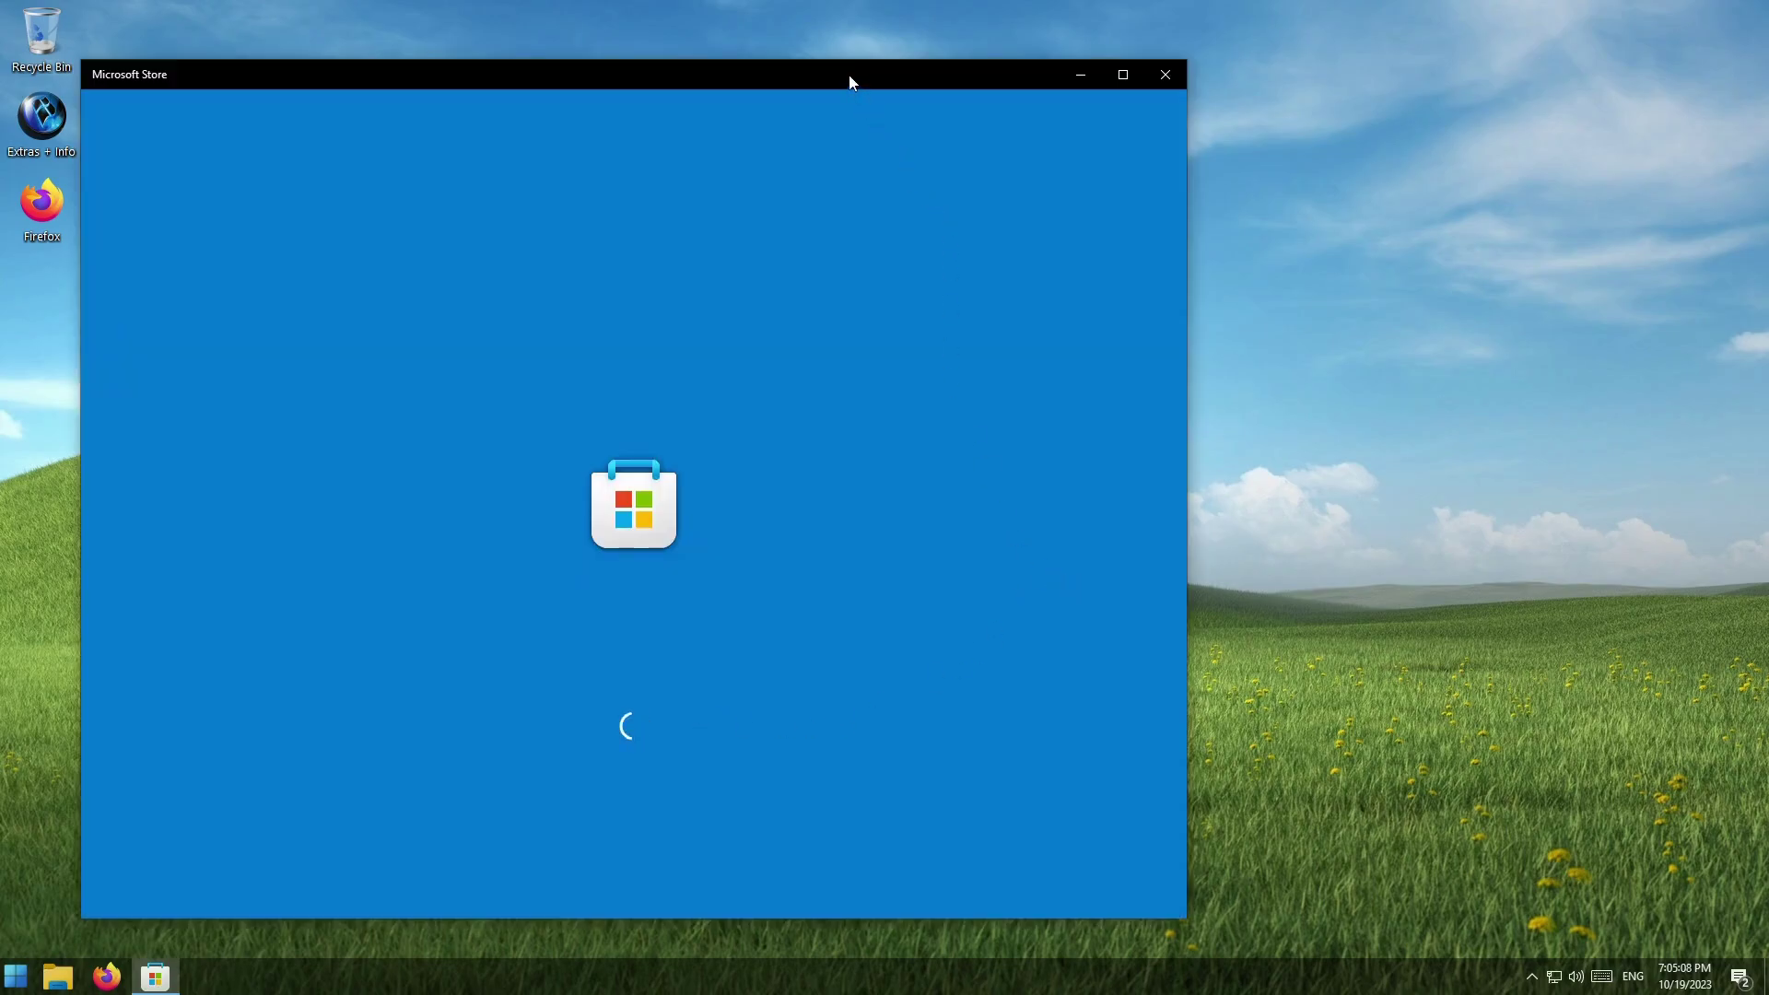
pyautogui.moveTo(851, 81); pyautogui.dragTo(1103, 51)
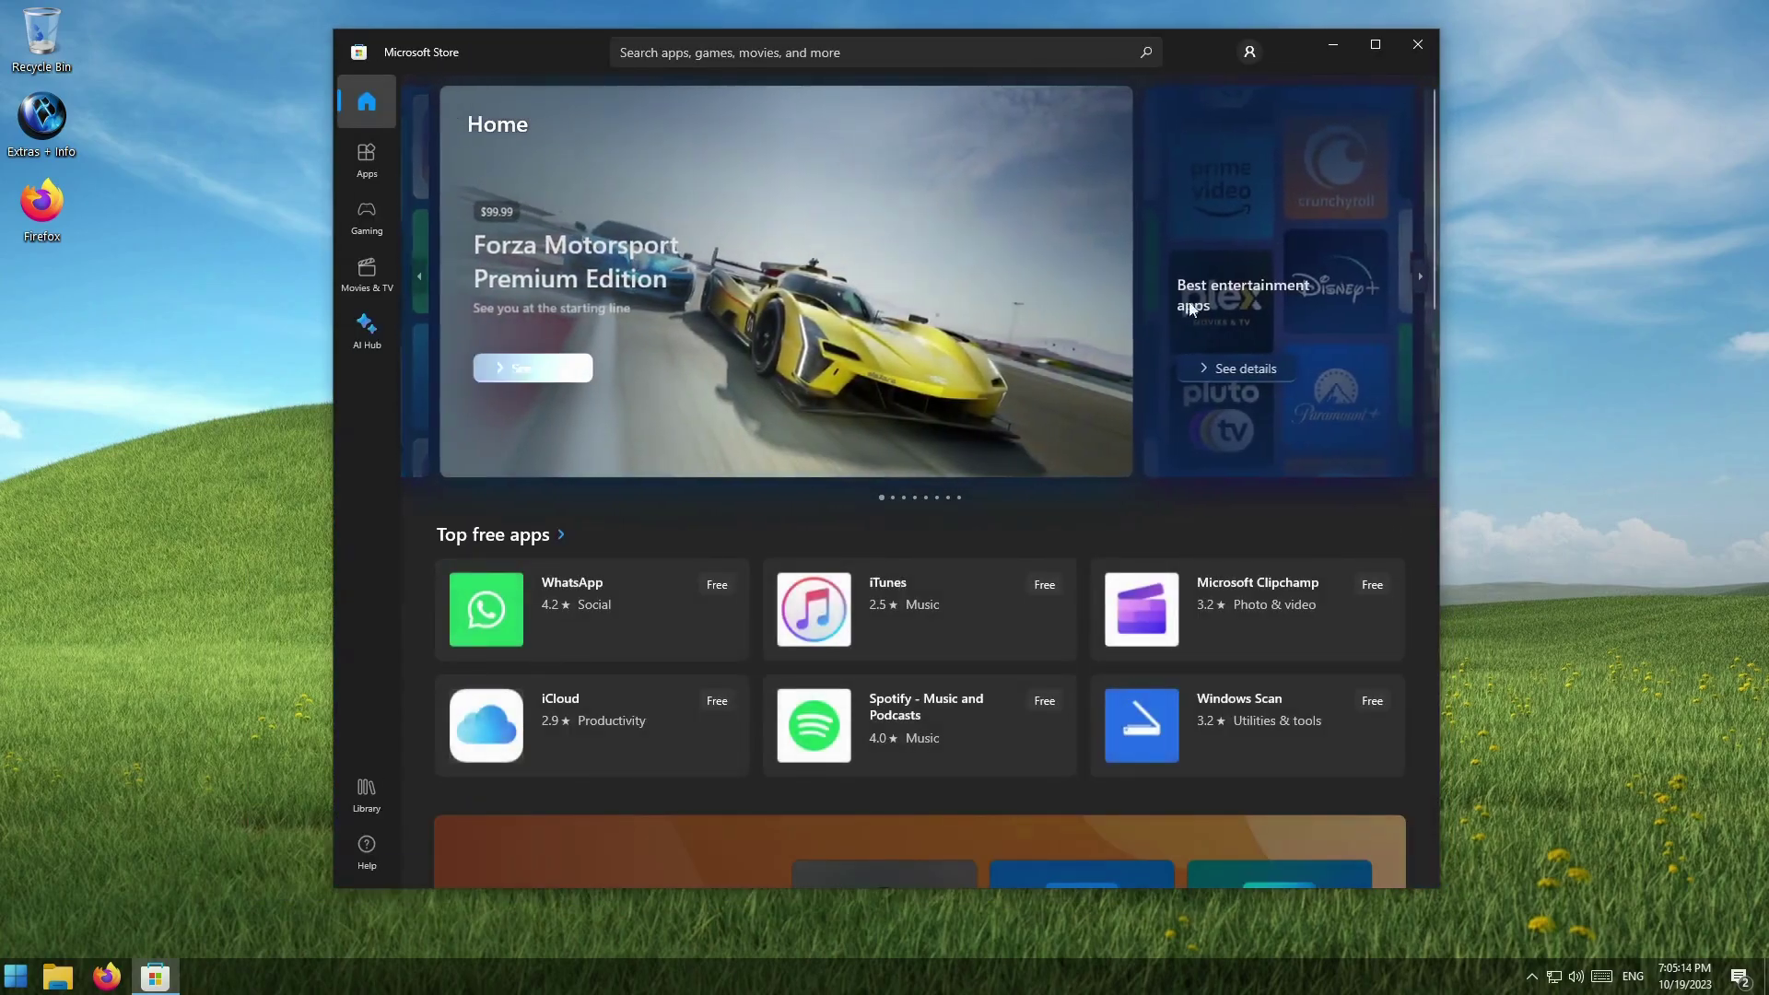
# Step: Open the Microsoft Store settings, highlight the version number in the About section and return to the Home page
pyautogui.click(1249, 50)
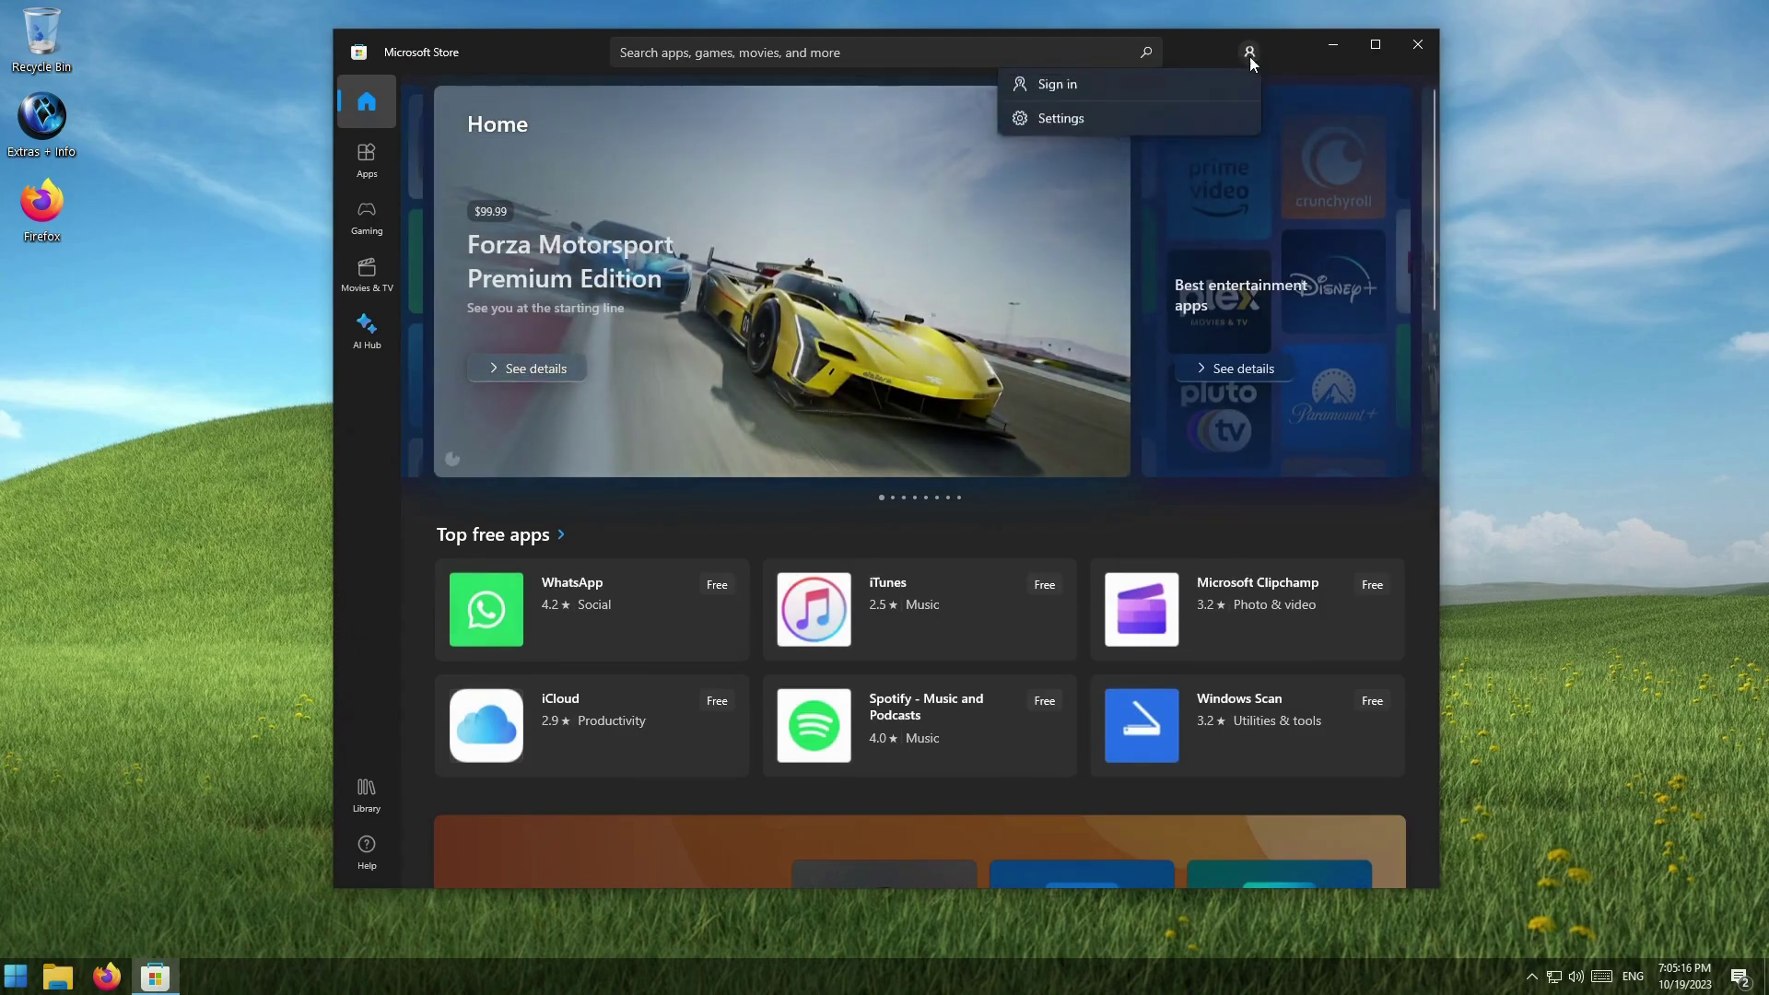
pyautogui.click(1114, 121)
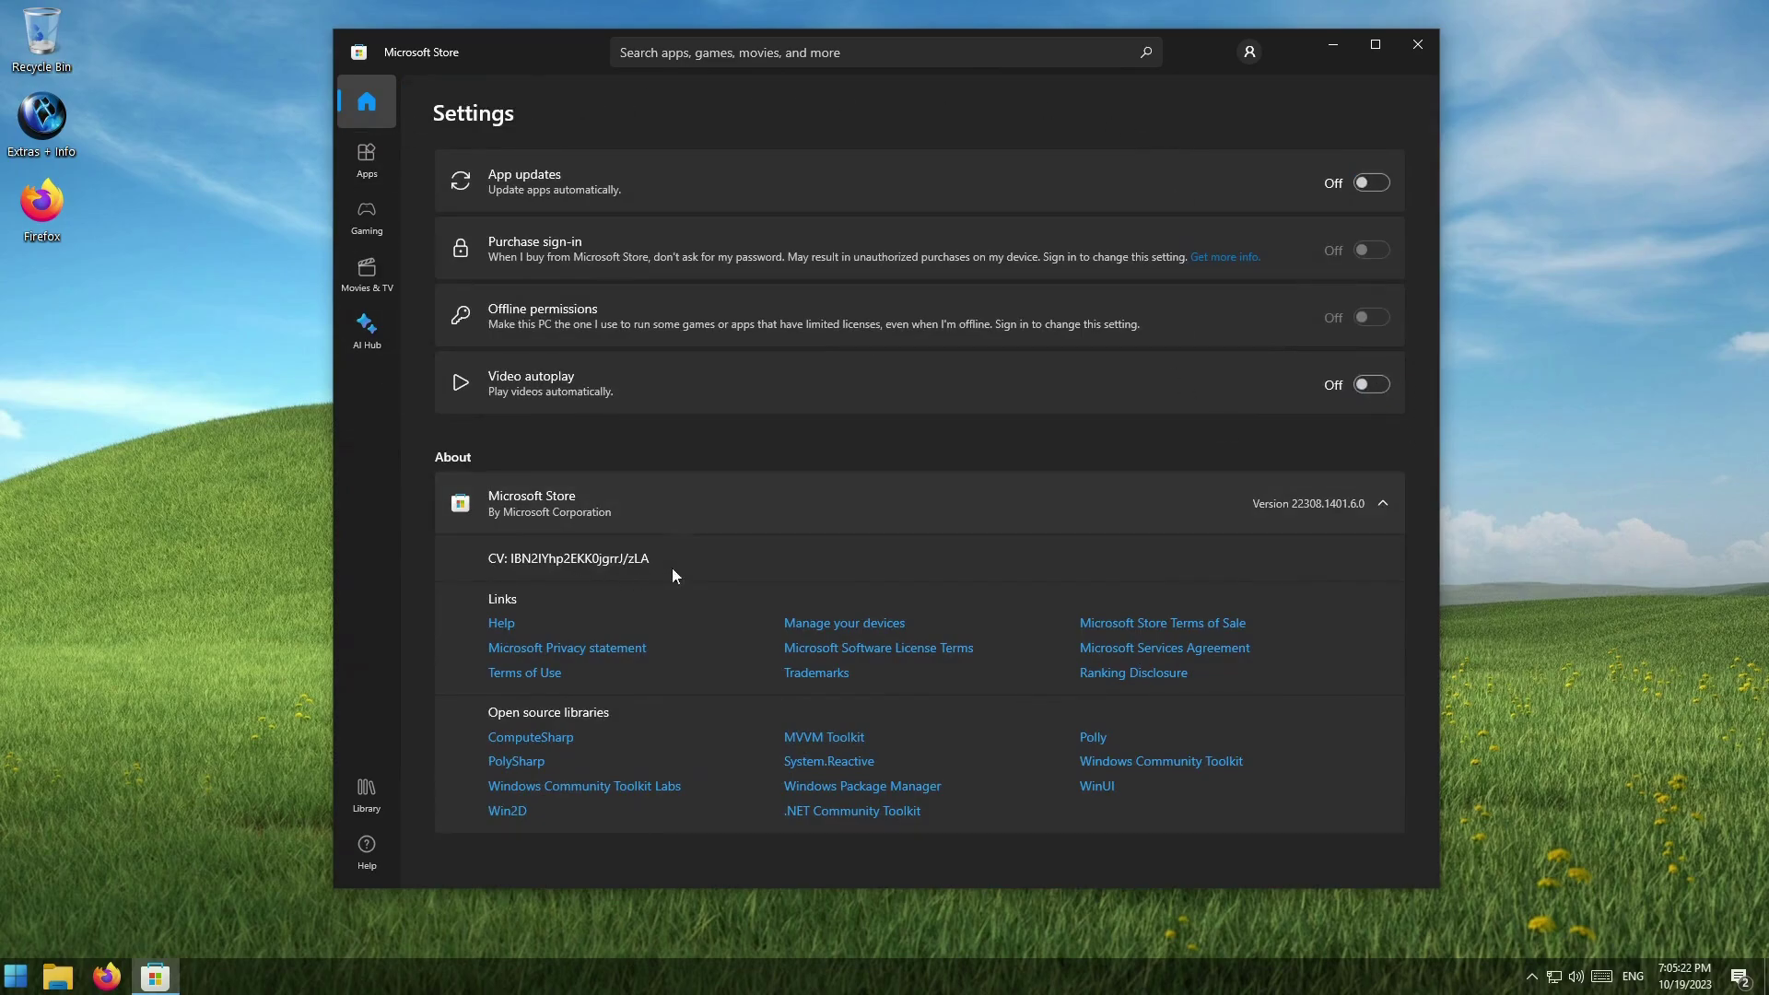
pyautogui.moveTo(1252, 505); pyautogui.dragTo(1366, 504)
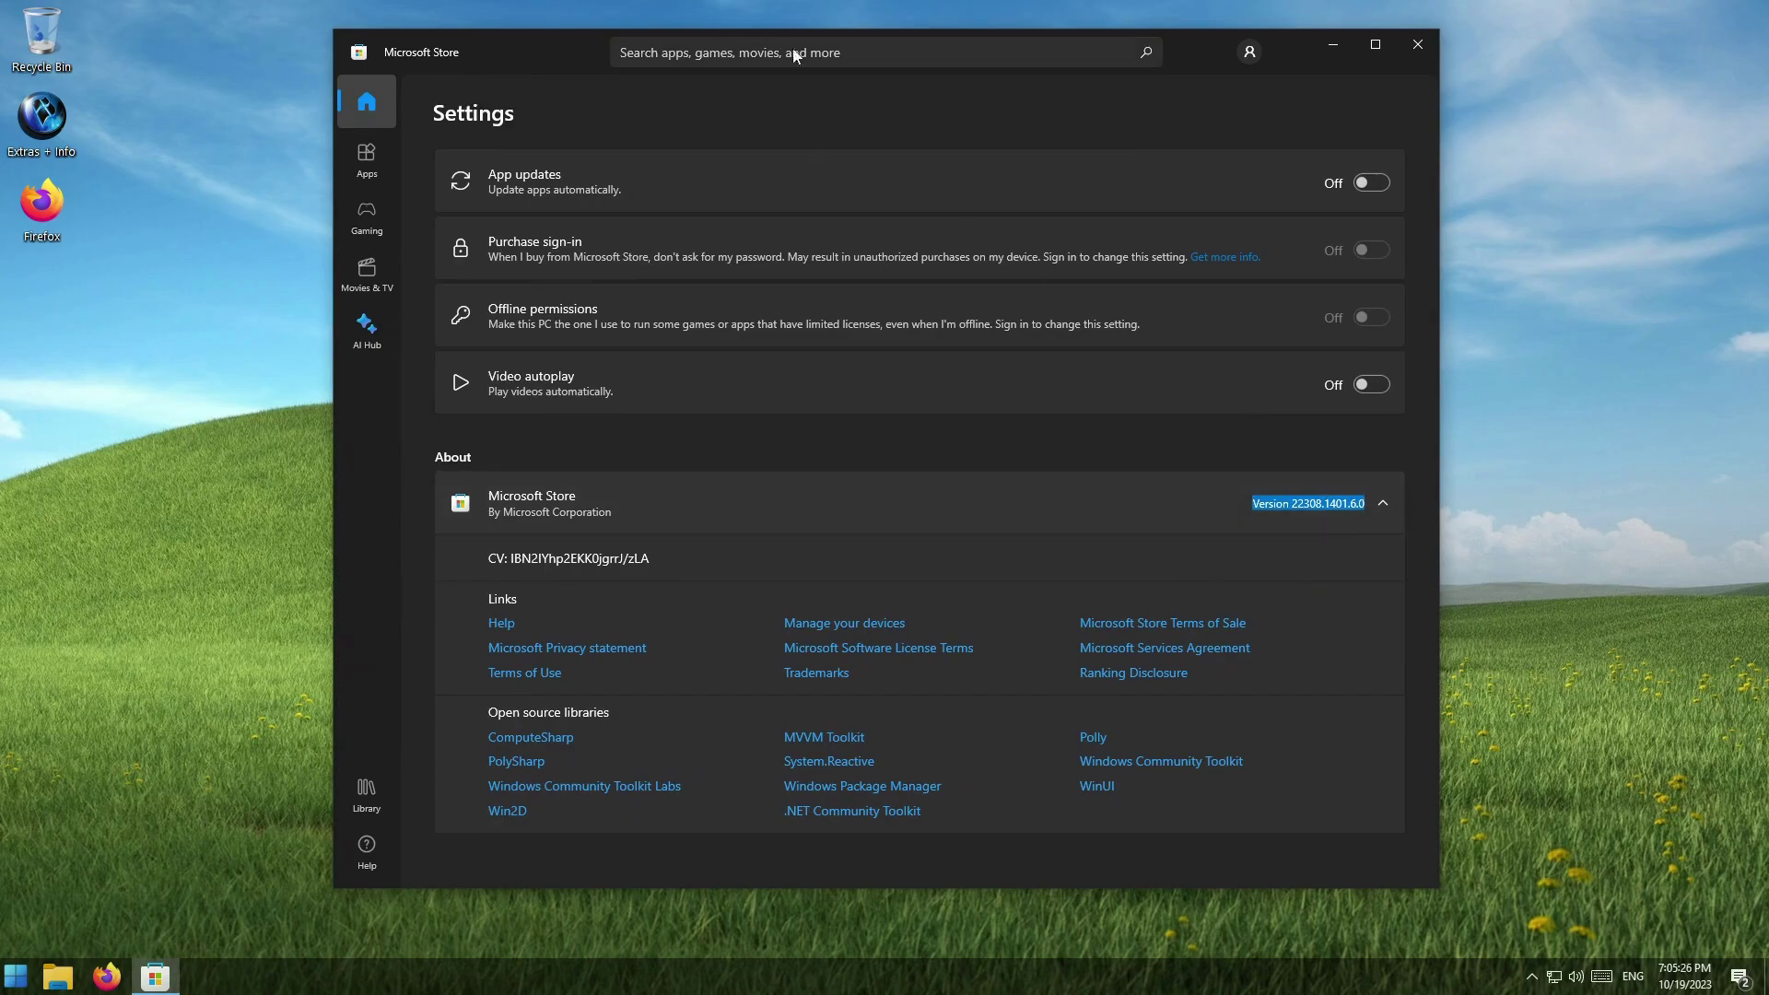
pyautogui.click(362, 103)
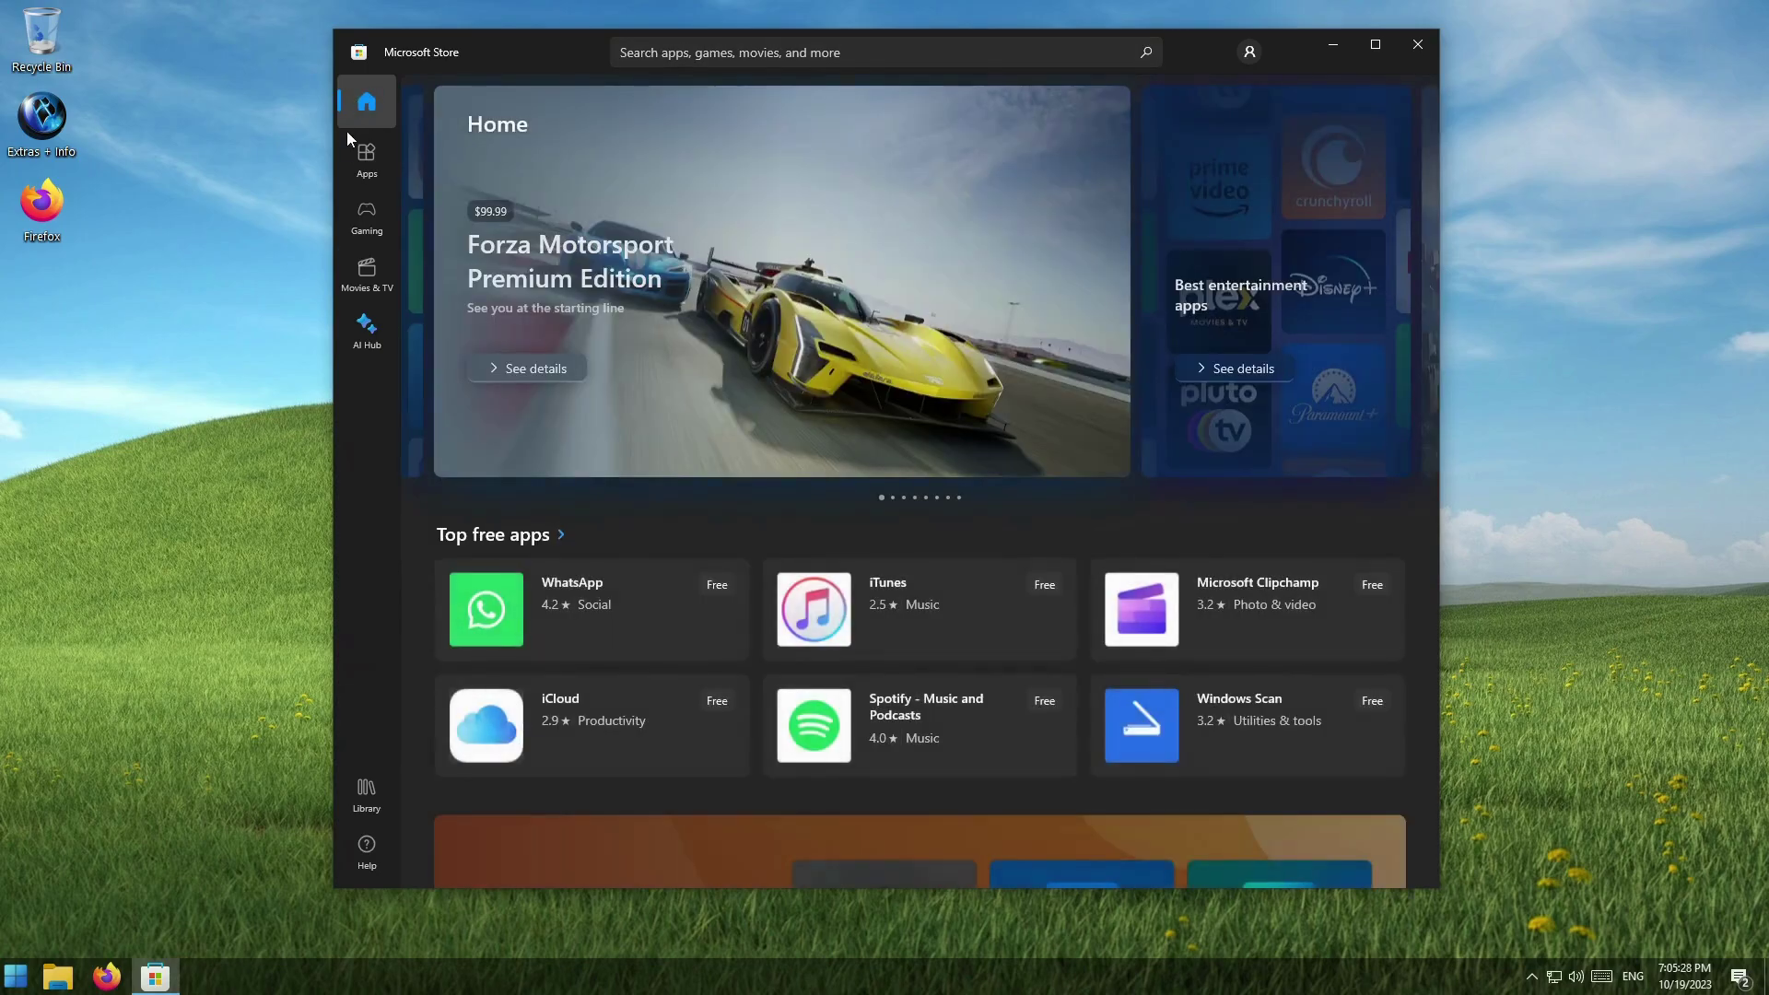
# Step: Open the Library page, review the installed apps down to the end of the list and return Home
pyautogui.click(367, 788)
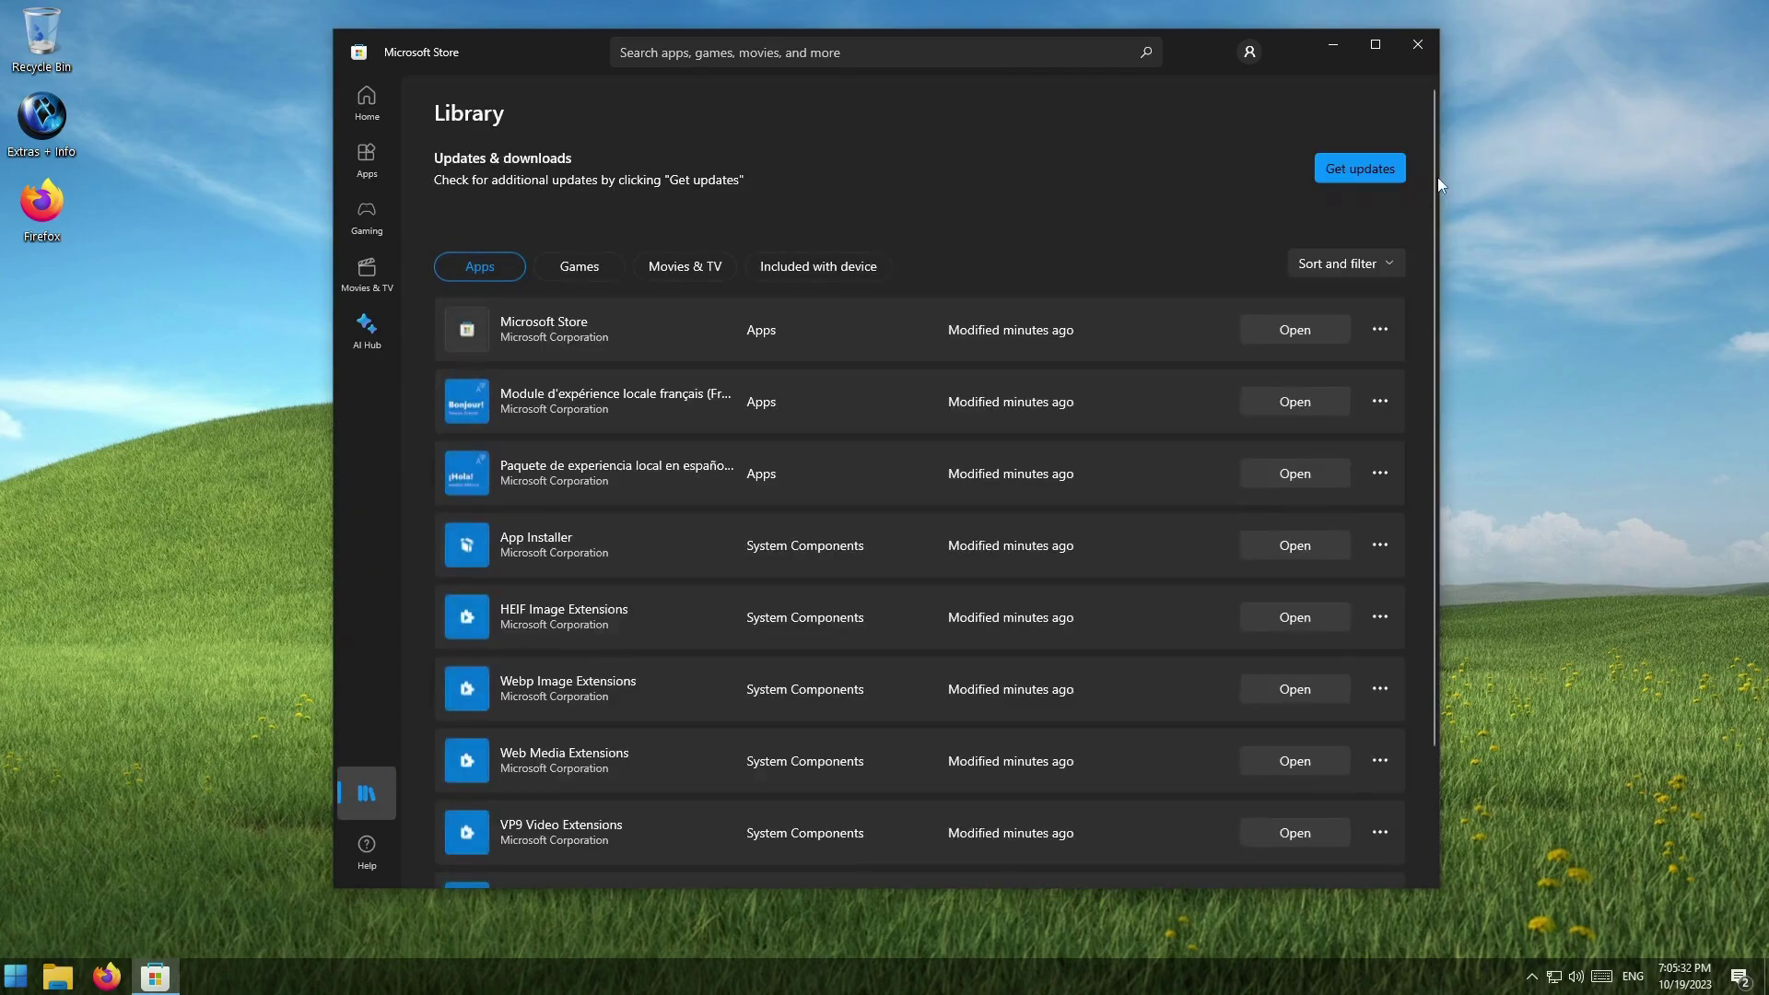
pyautogui.moveTo(1438, 186); pyautogui.dragTo(1444, 230)
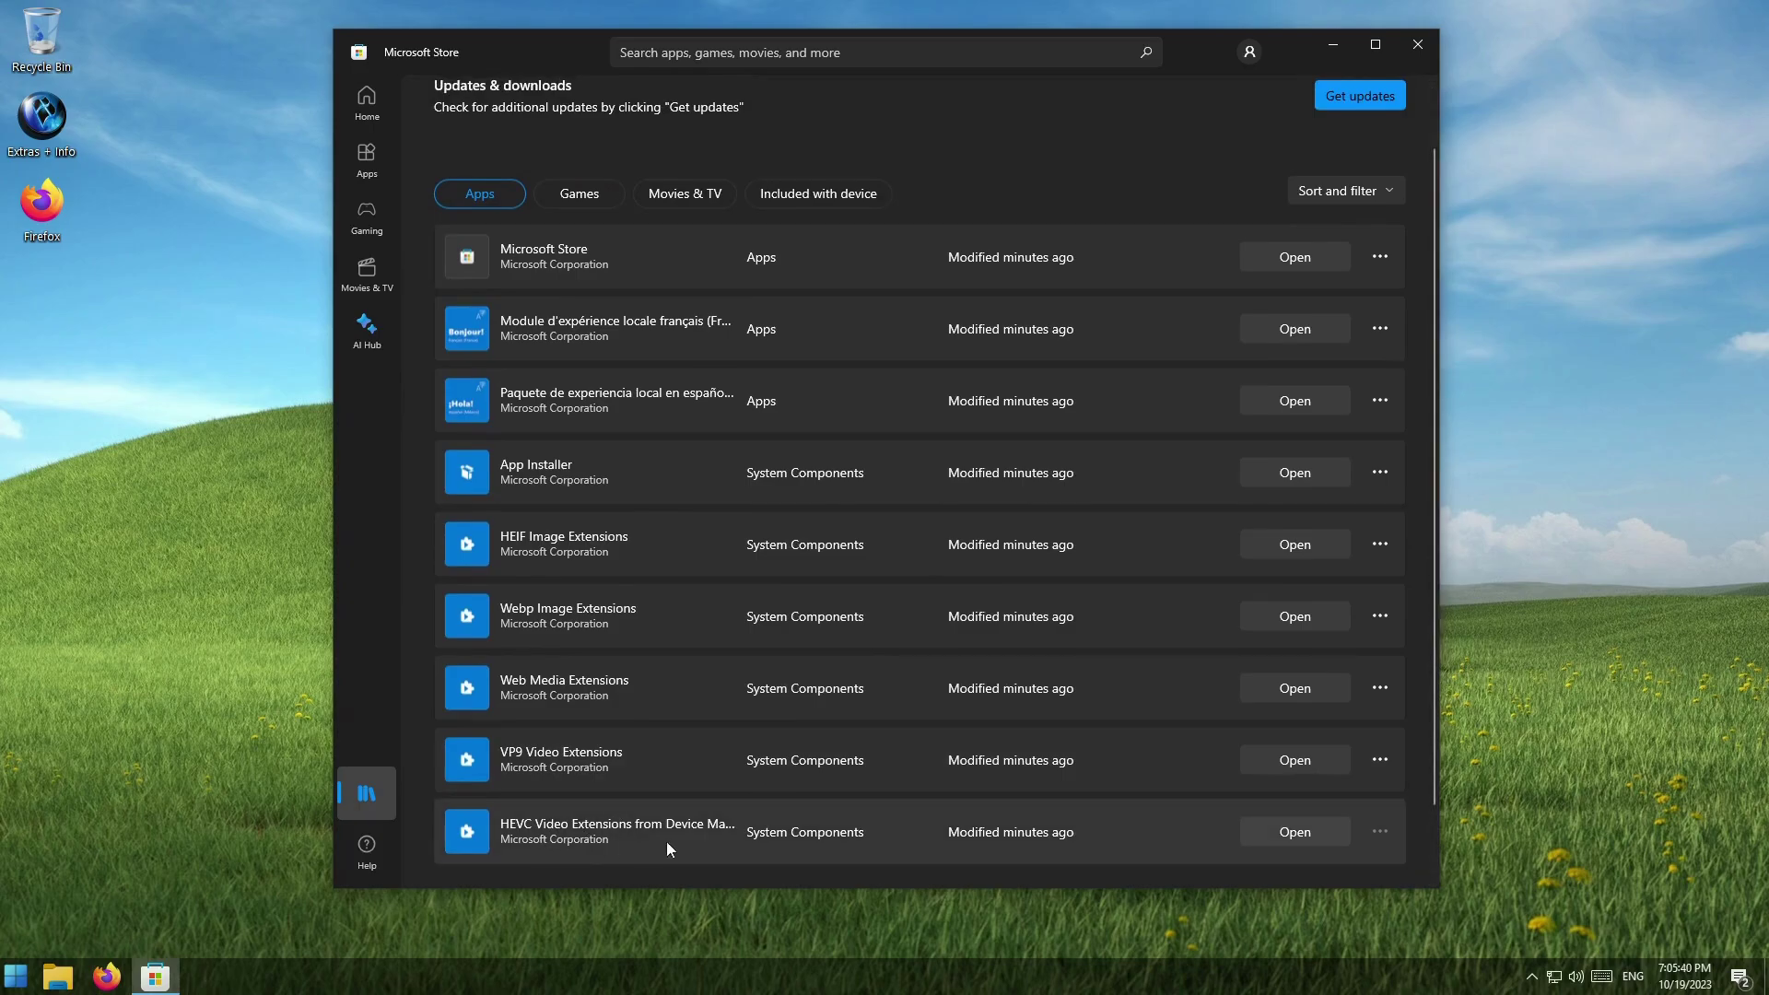
pyautogui.click(366, 101)
# Step: Browse the Store's Apps, Gaming and Movies & TV pages, look through the new movies, and return to Home
pyautogui.click(365, 159)
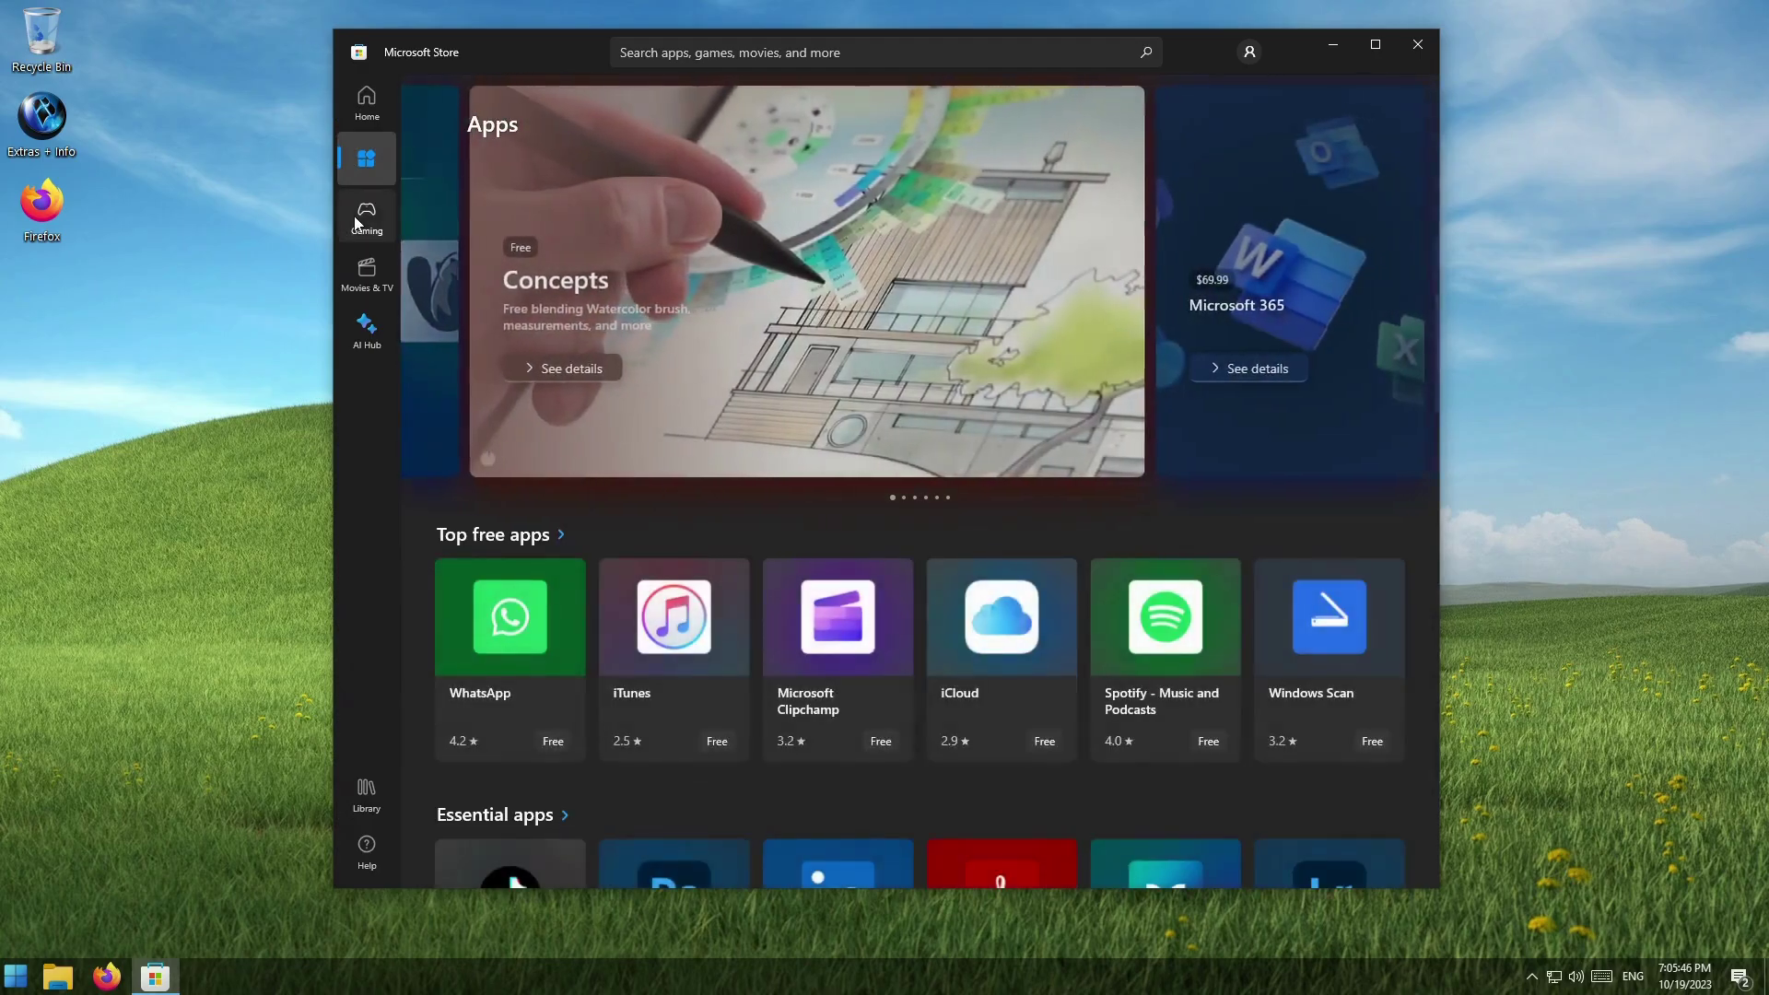
pyautogui.click(365, 220)
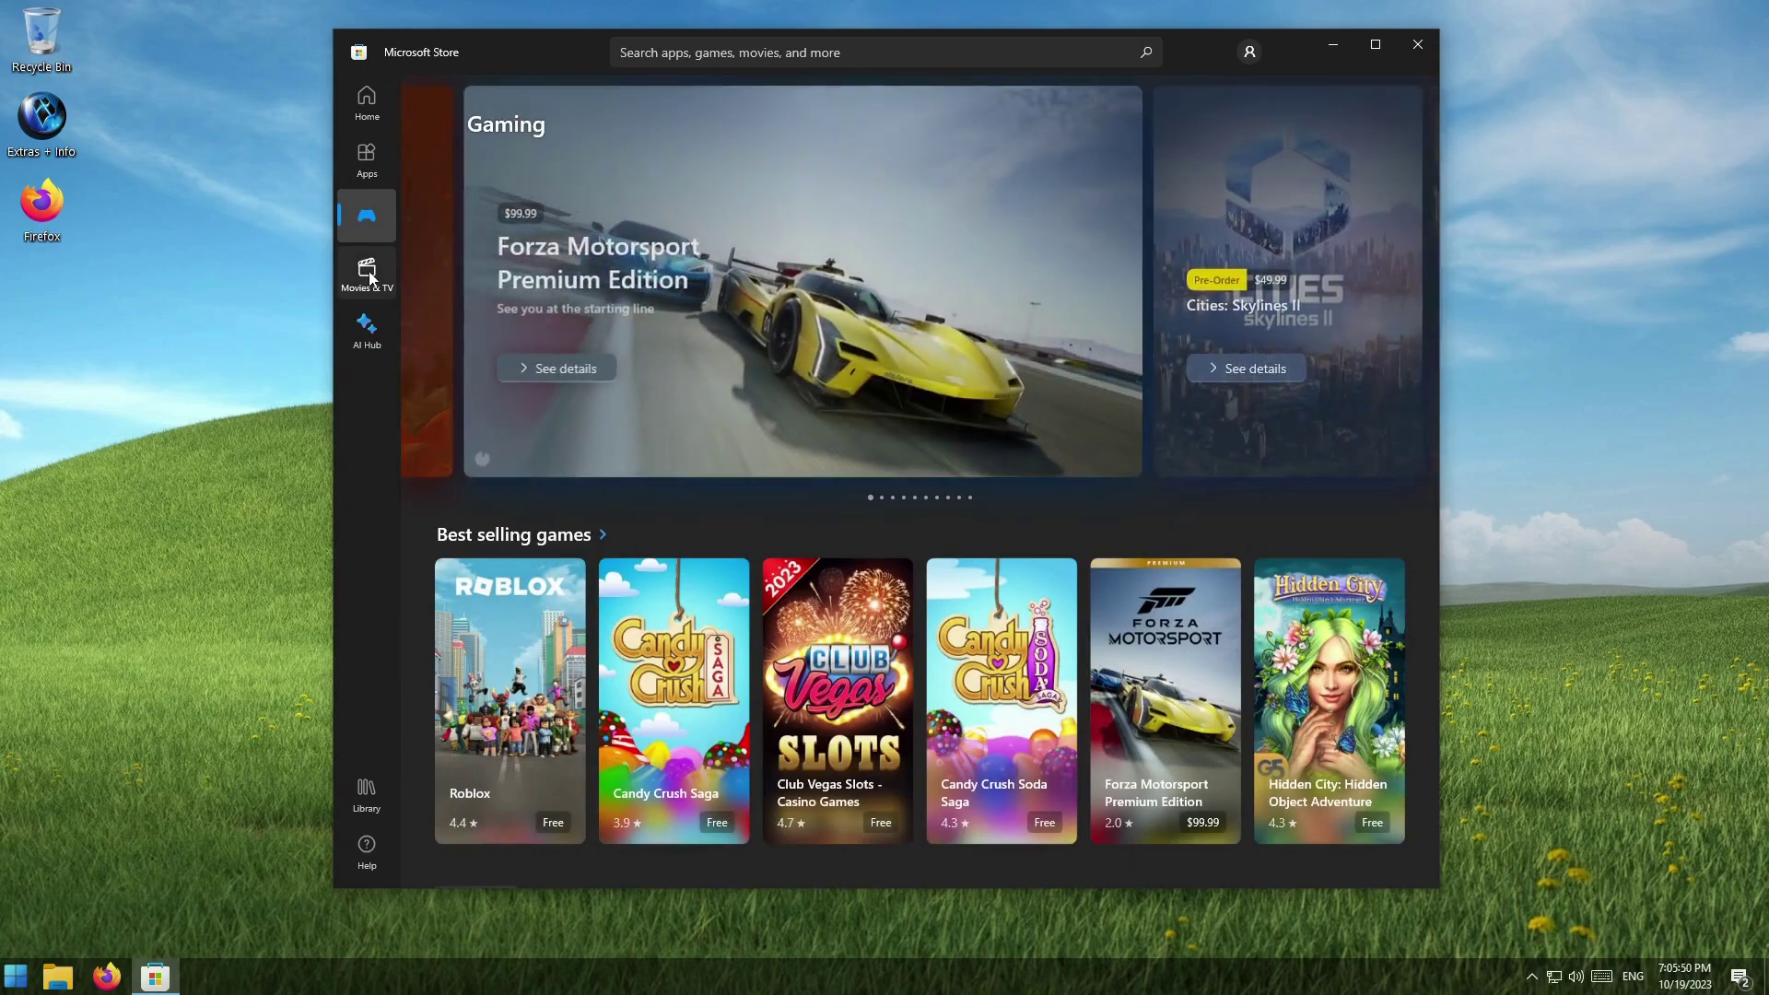
pyautogui.click(369, 272)
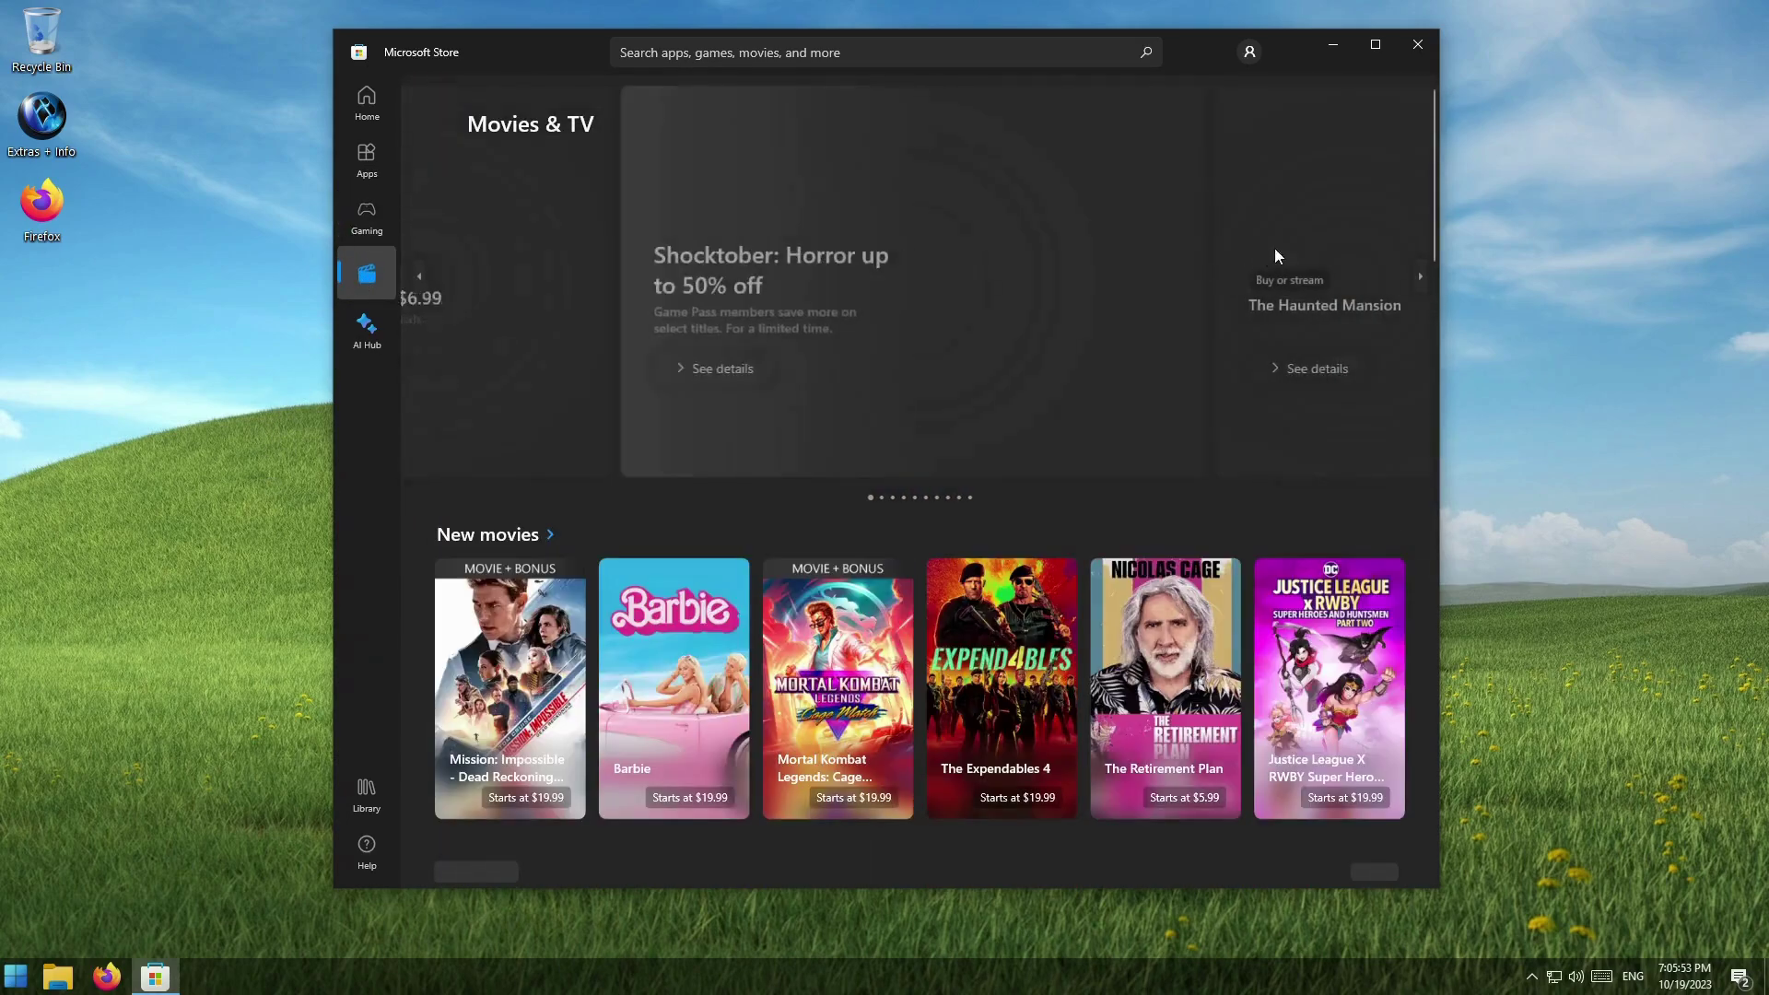
pyautogui.scroll(-2, 1435, 146)
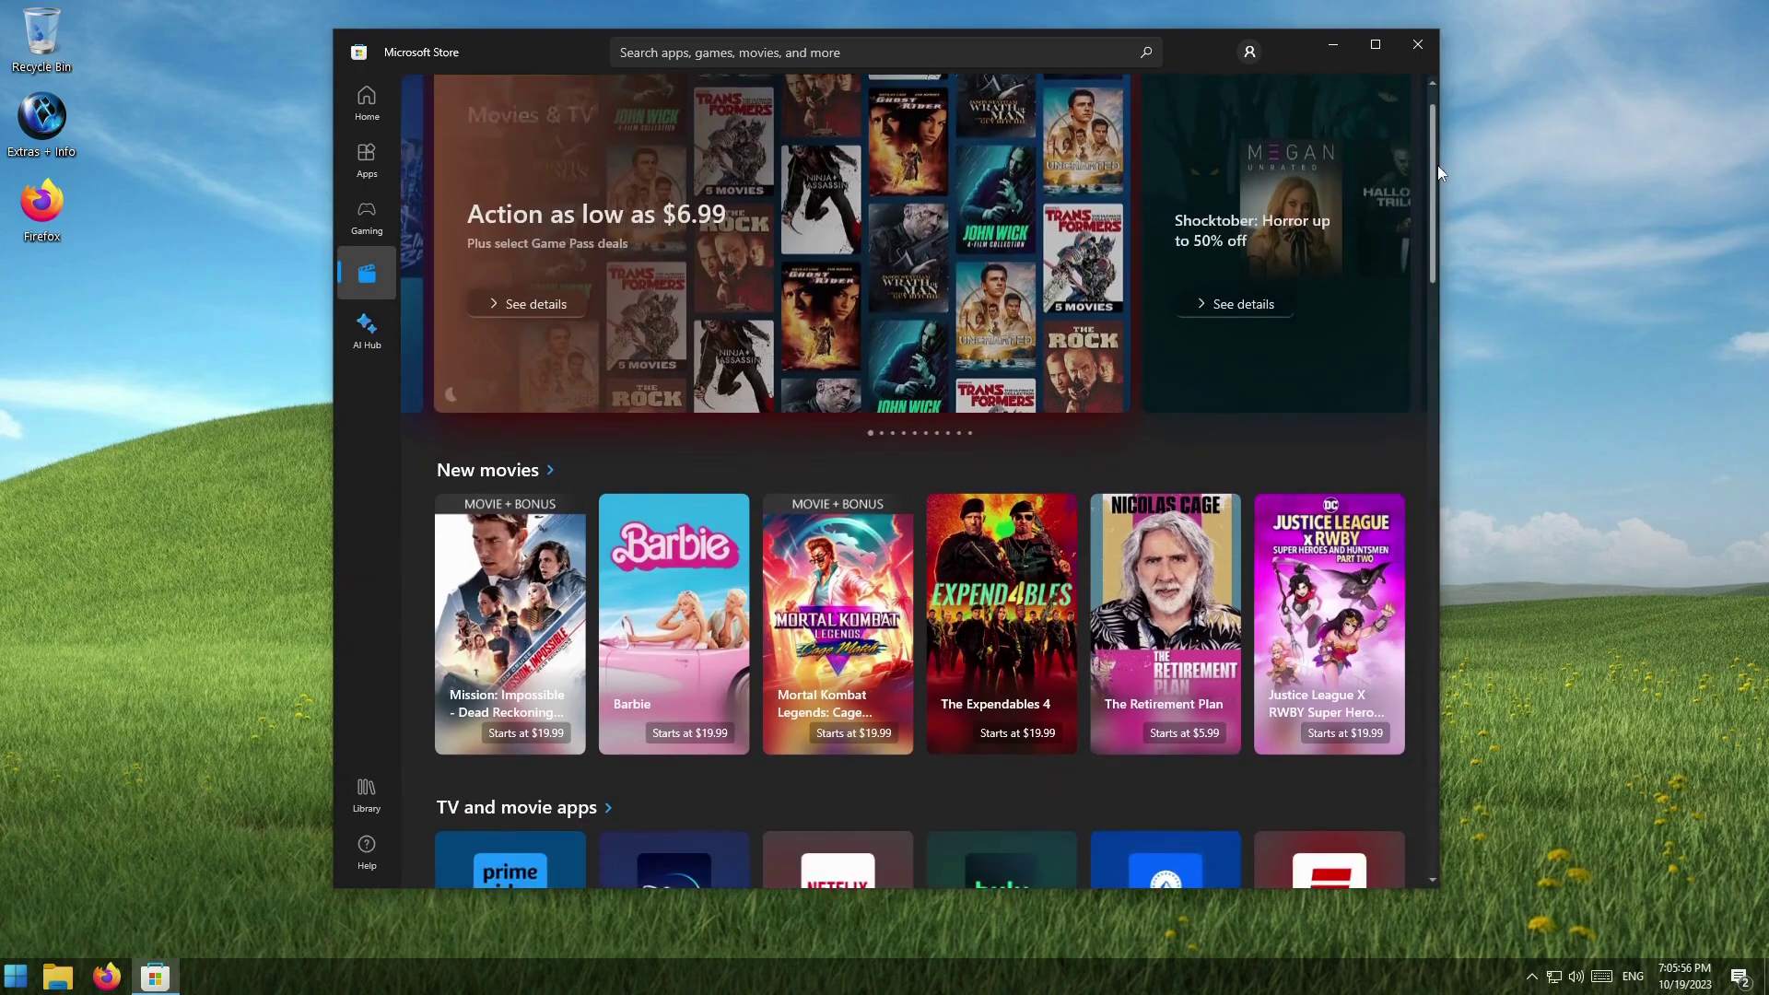
pyautogui.scroll(-1, 1444, 212)
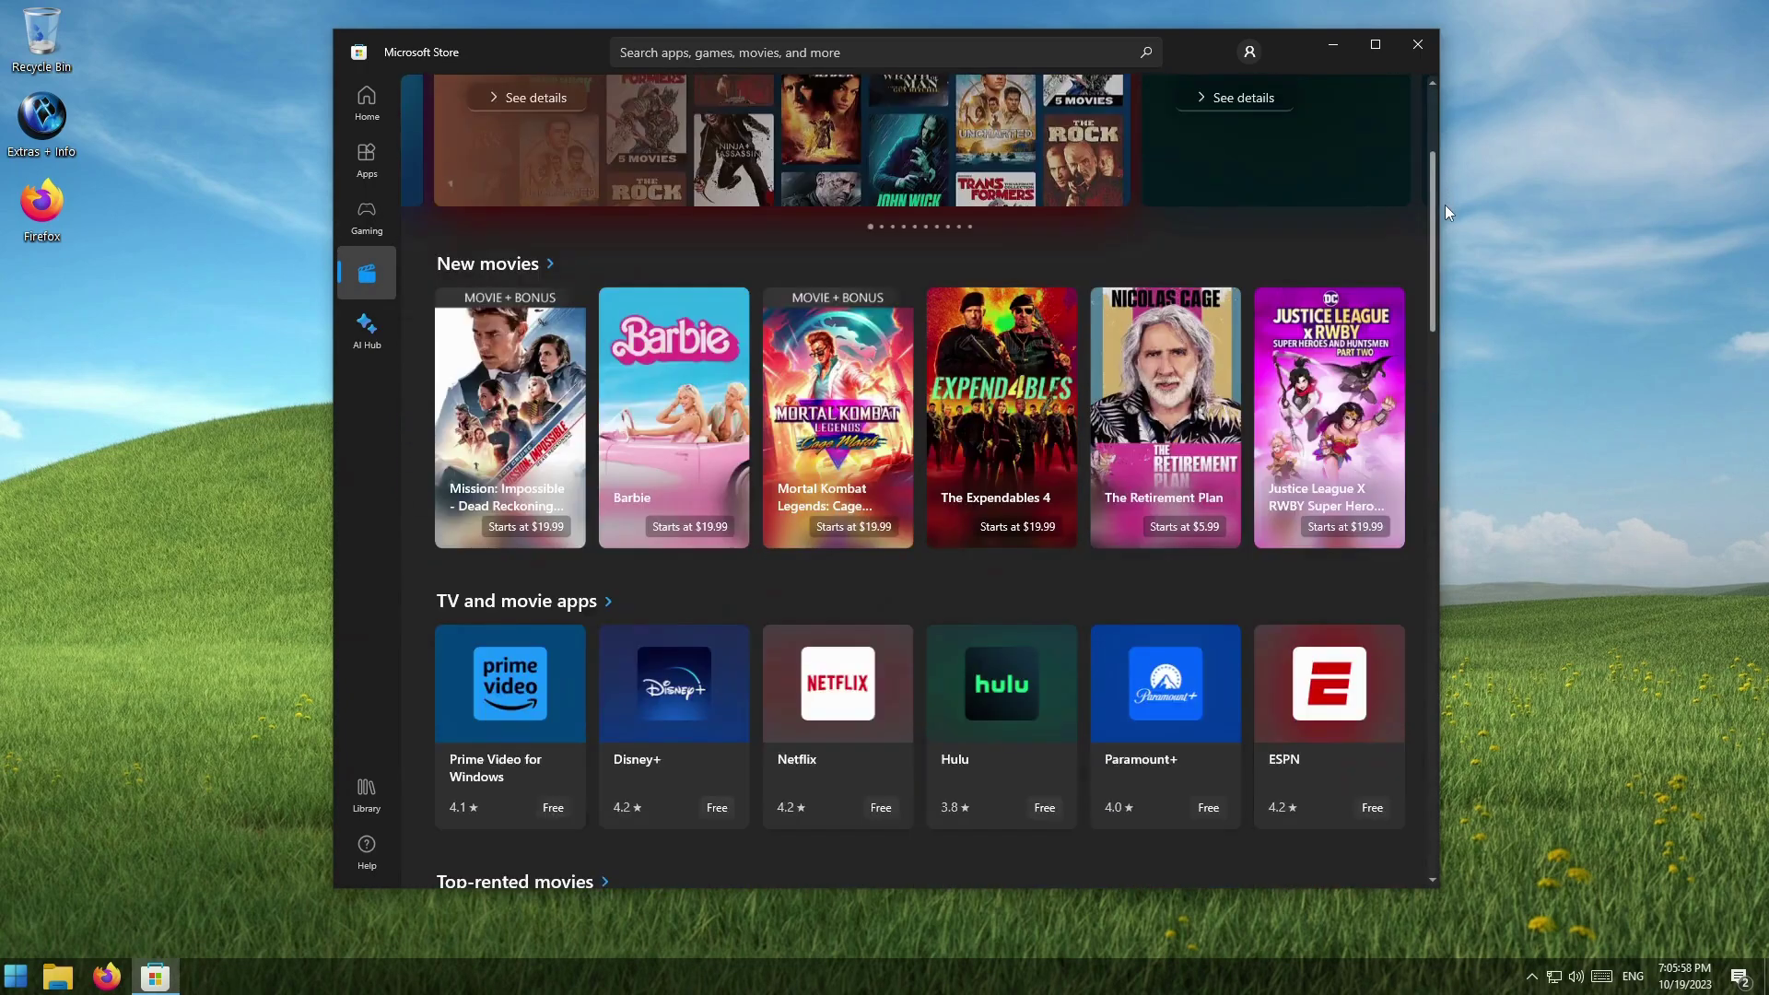
pyautogui.scroll(3, 1444, 204)
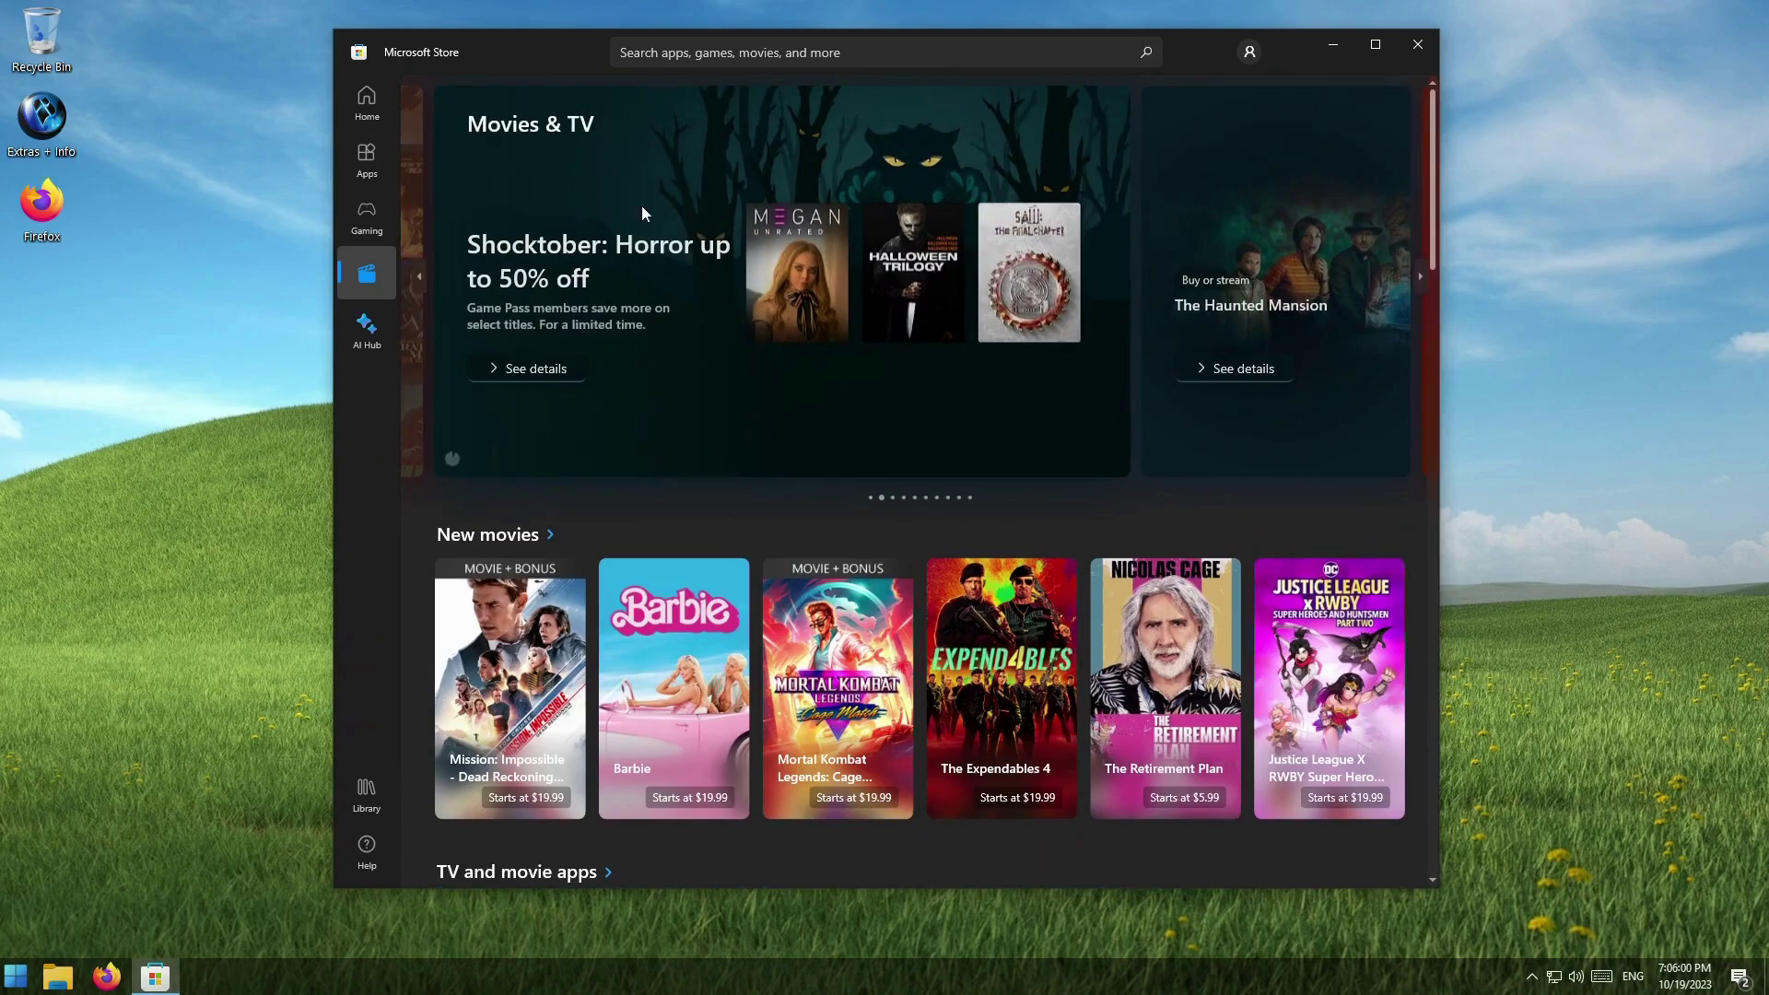
pyautogui.click(372, 109)
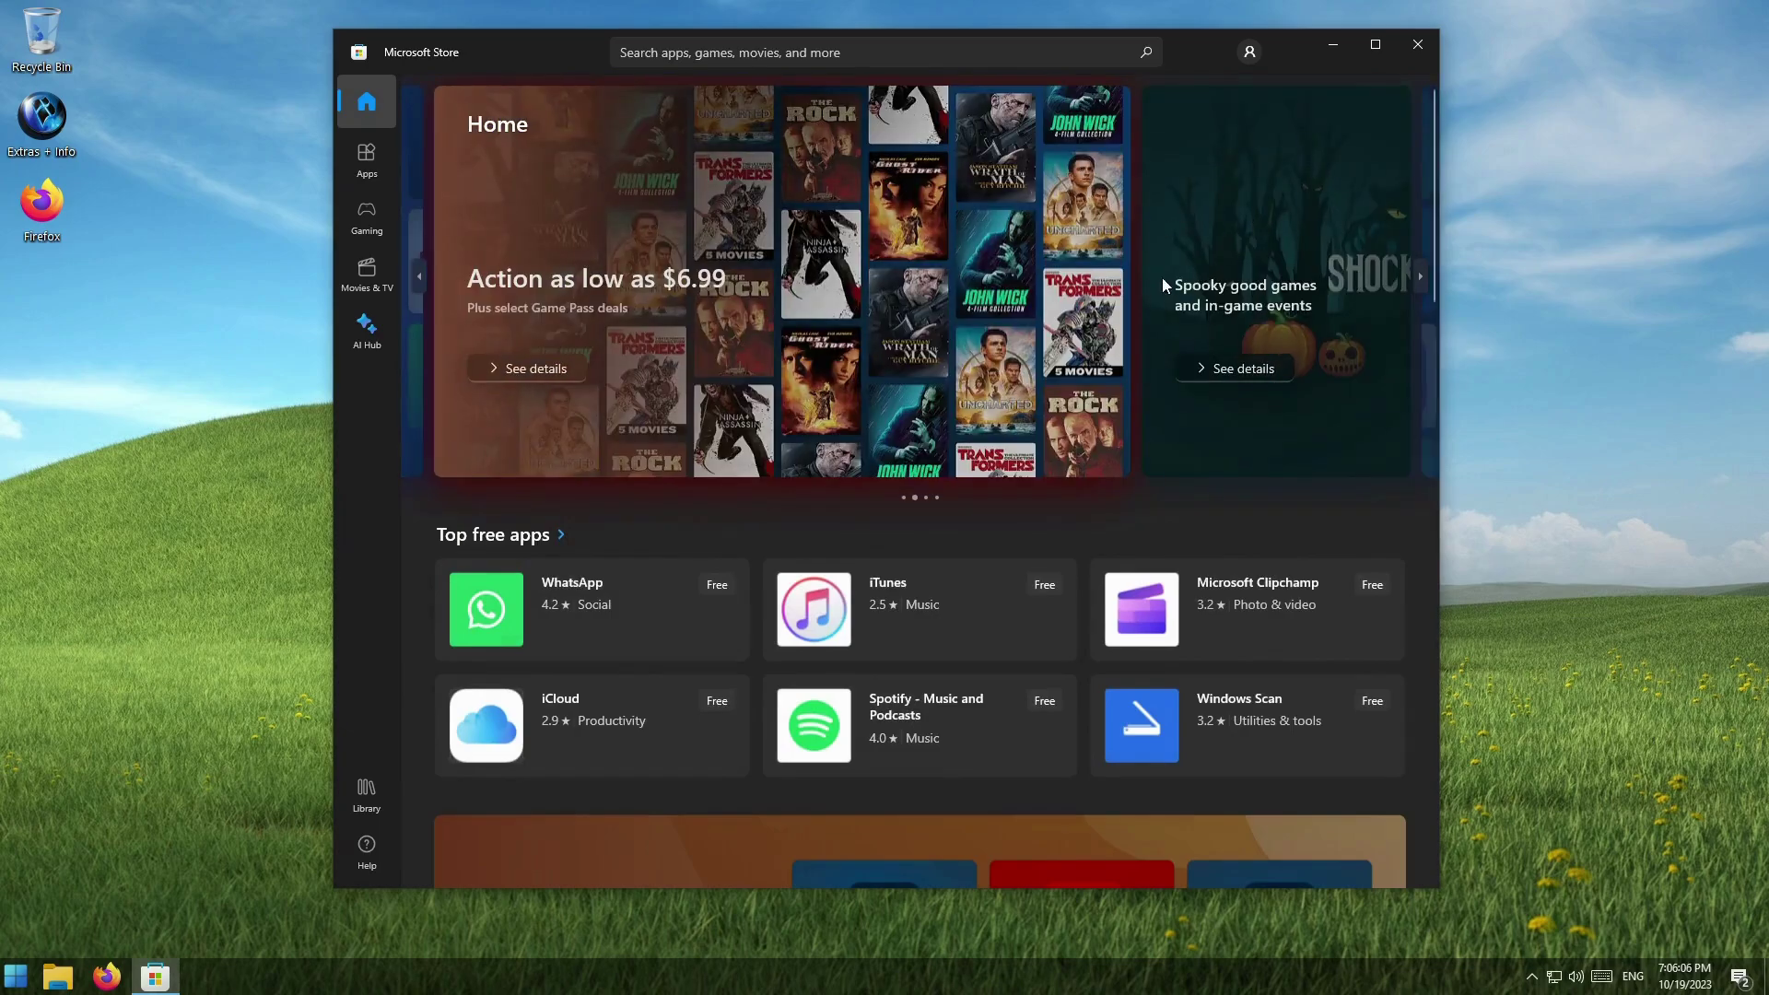
# Step: Leaf through the featured banners on the Home page until the "Action as low as $6.99" banner is in front
pyautogui.click(1225, 197)
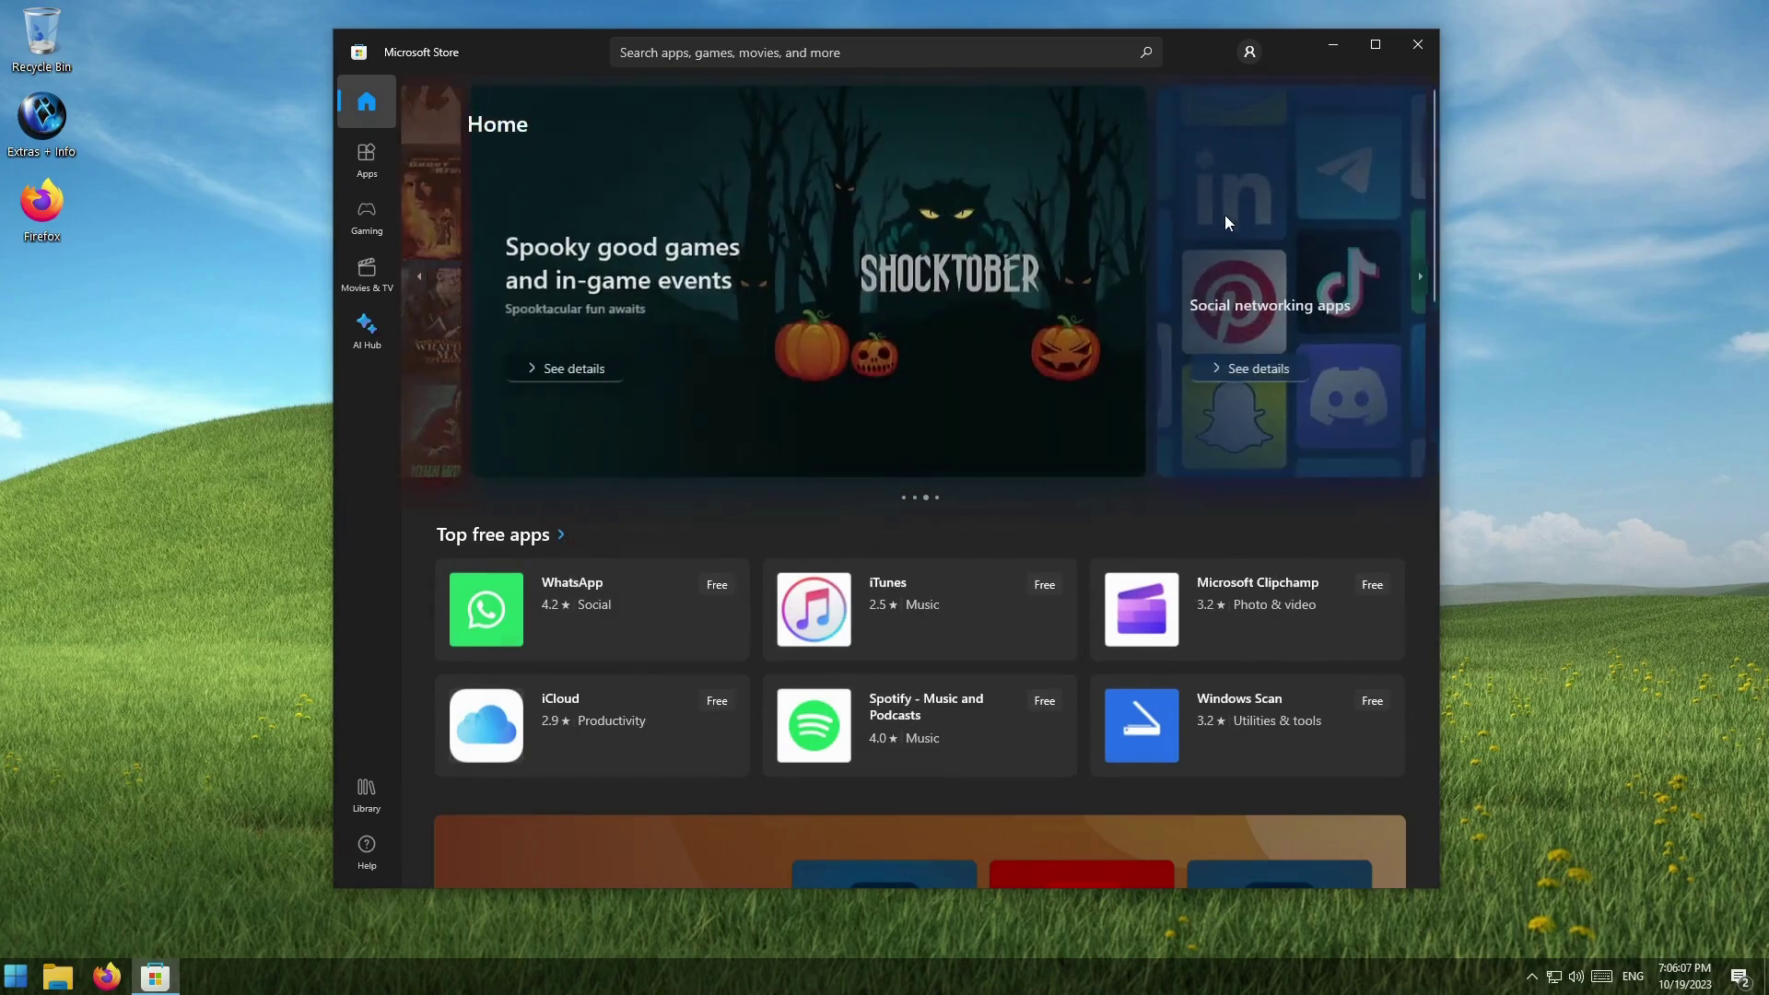
pyautogui.click(1257, 179)
pyautogui.click(1323, 195)
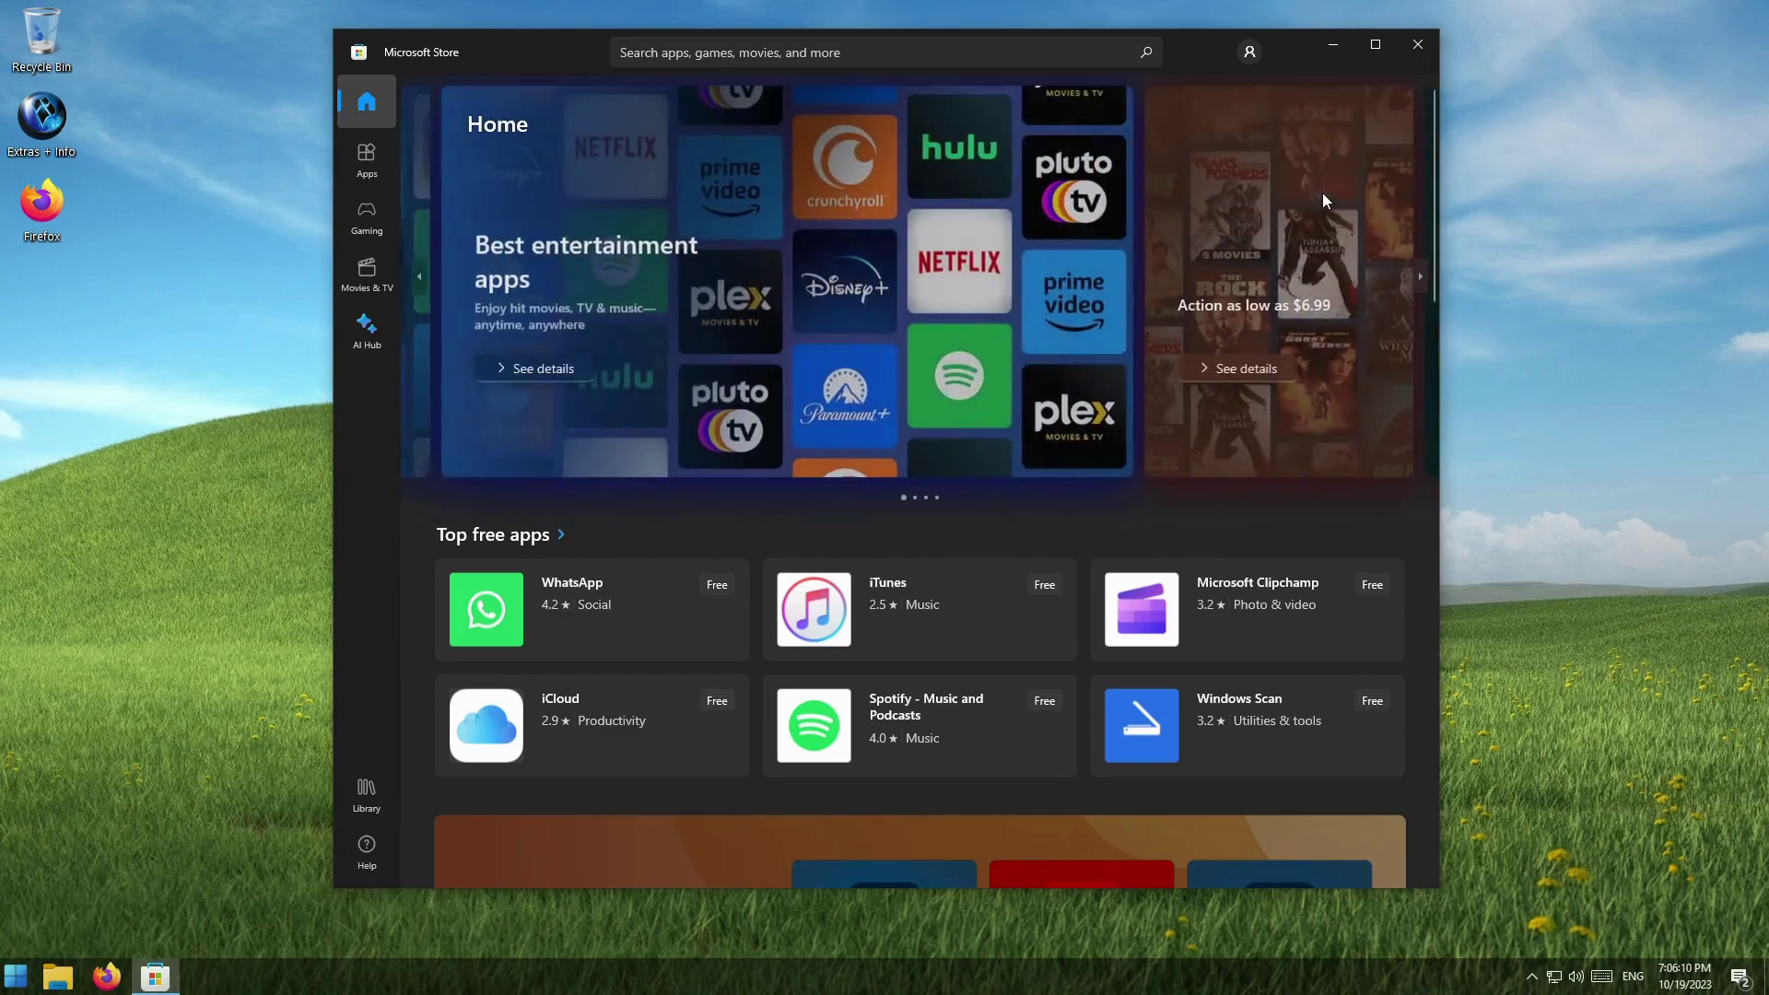
pyautogui.click(1323, 192)
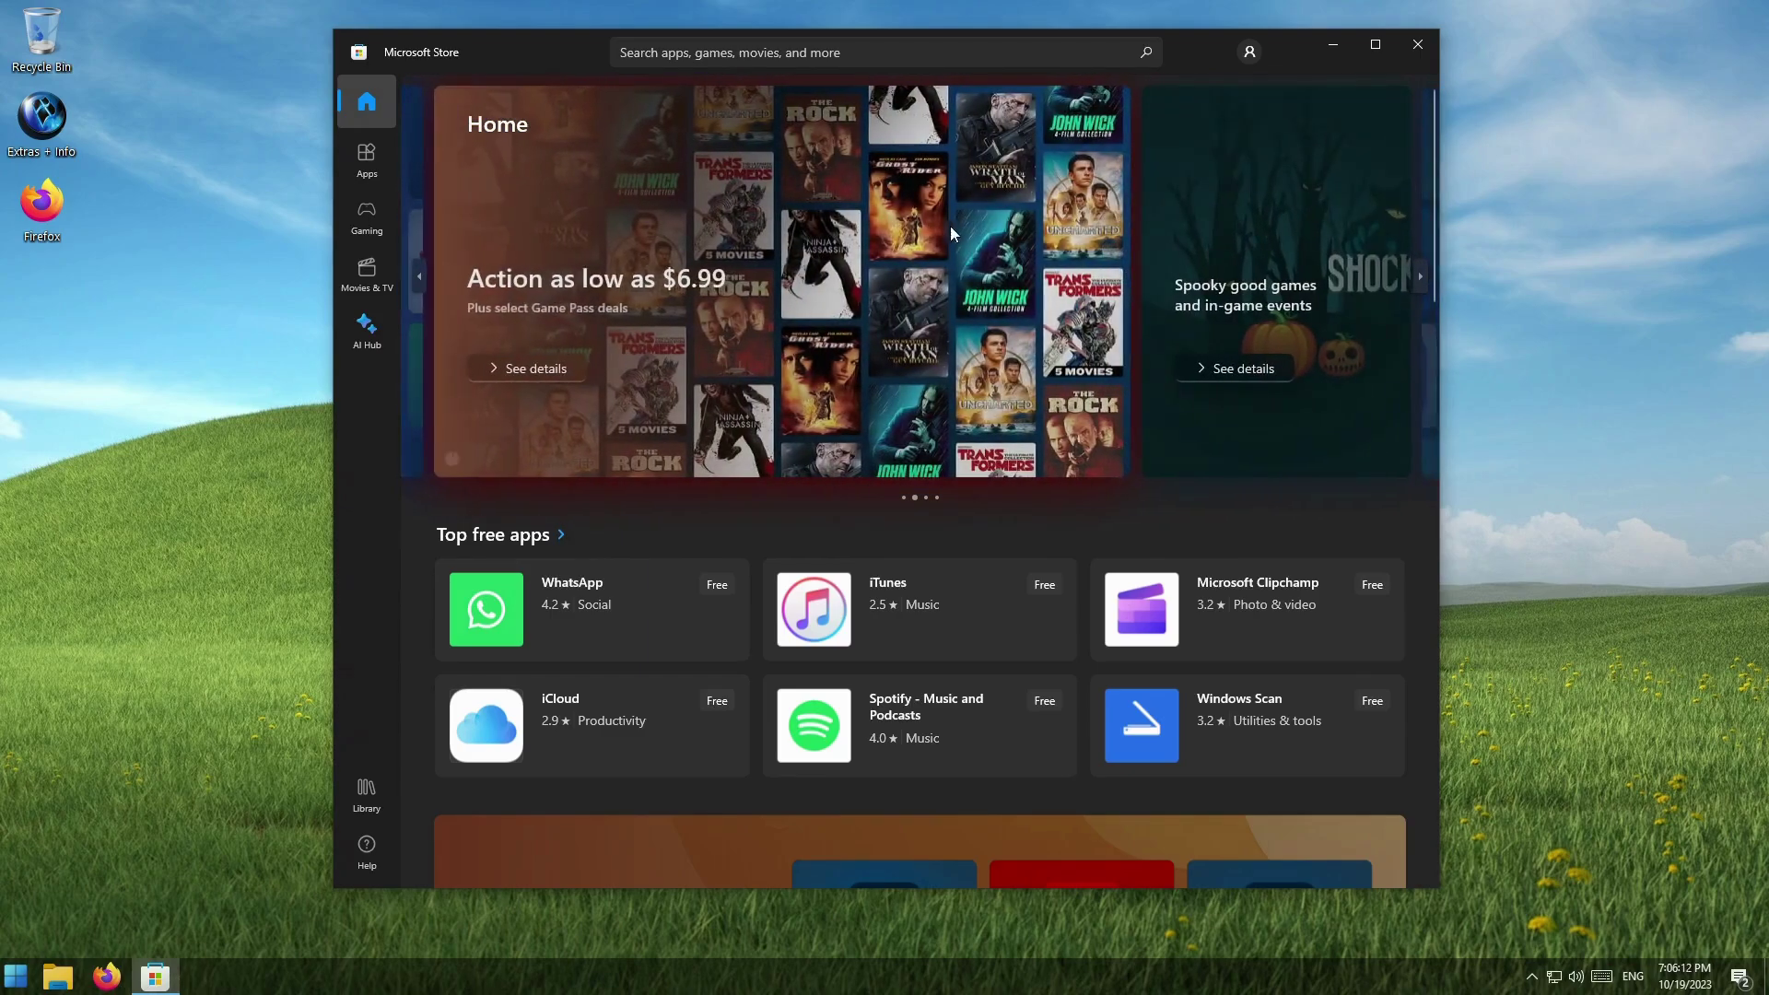
# Step: Open the "Action as low as $6.99" collection and view The Rock's details page down to its new movies section
pyautogui.click(925, 229)
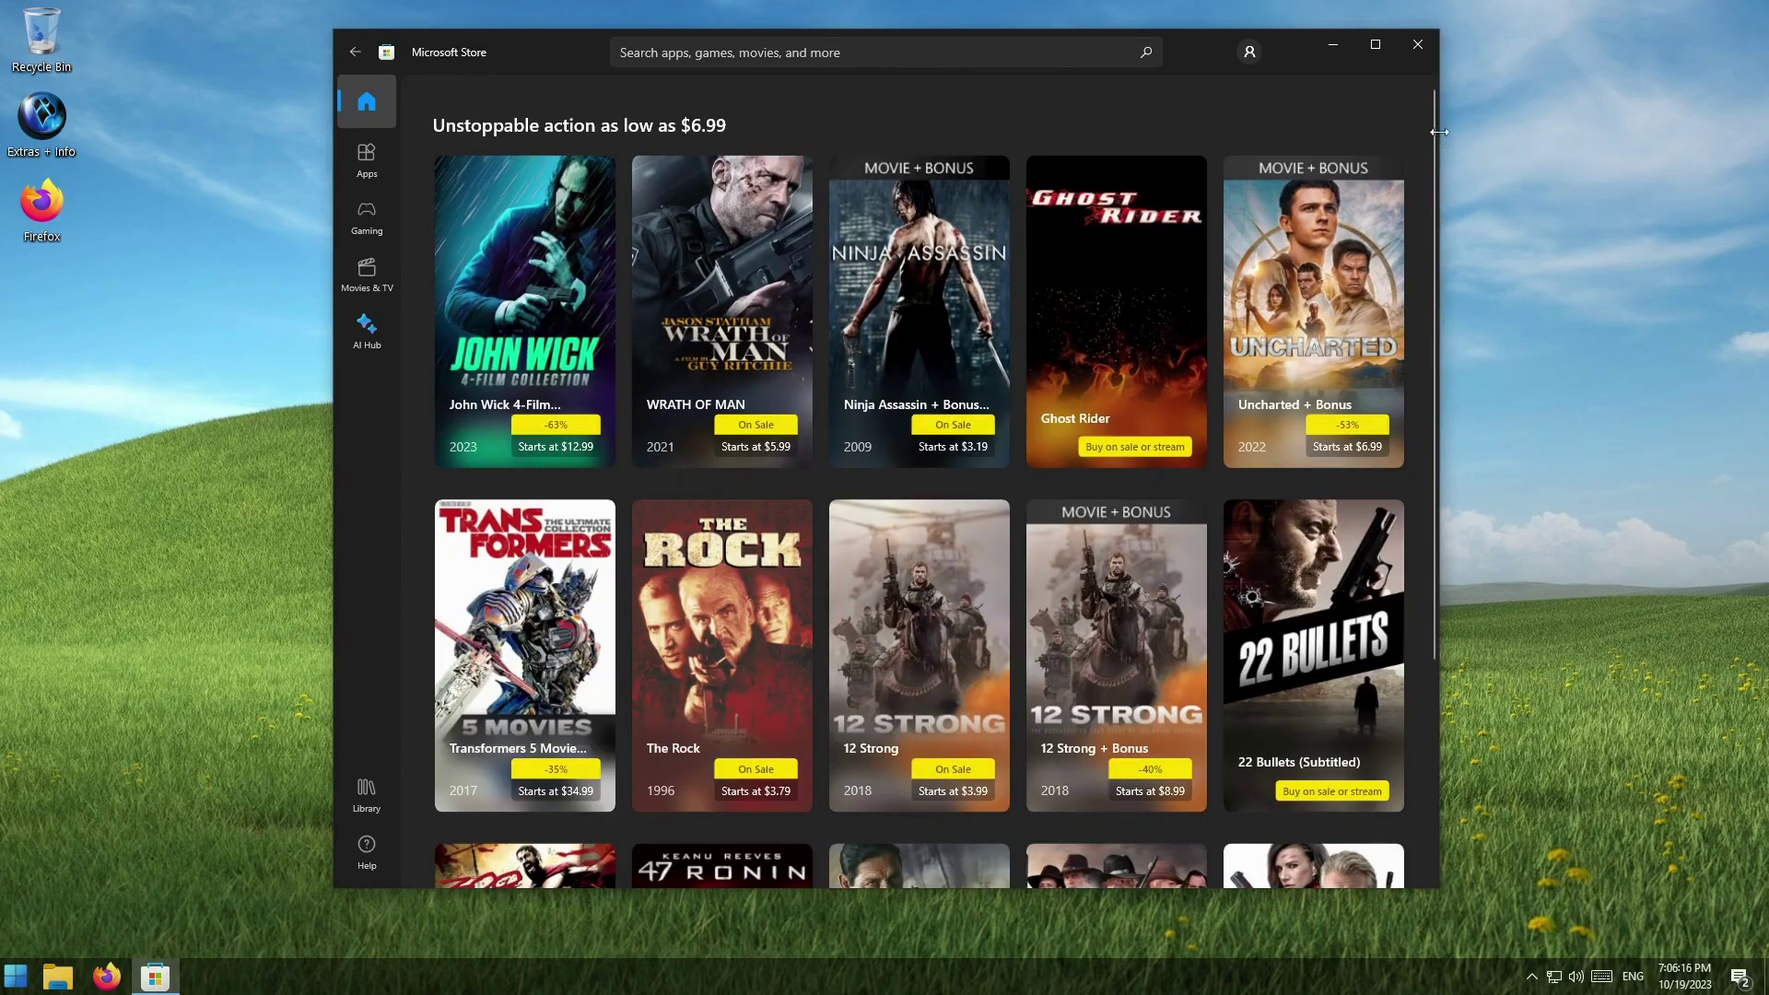
pyautogui.moveTo(1435, 136)
pyautogui.mouseDown()
pyautogui.moveTo(1437, 164)
pyautogui.moveTo(1437, 143)
pyautogui.mouseUp()
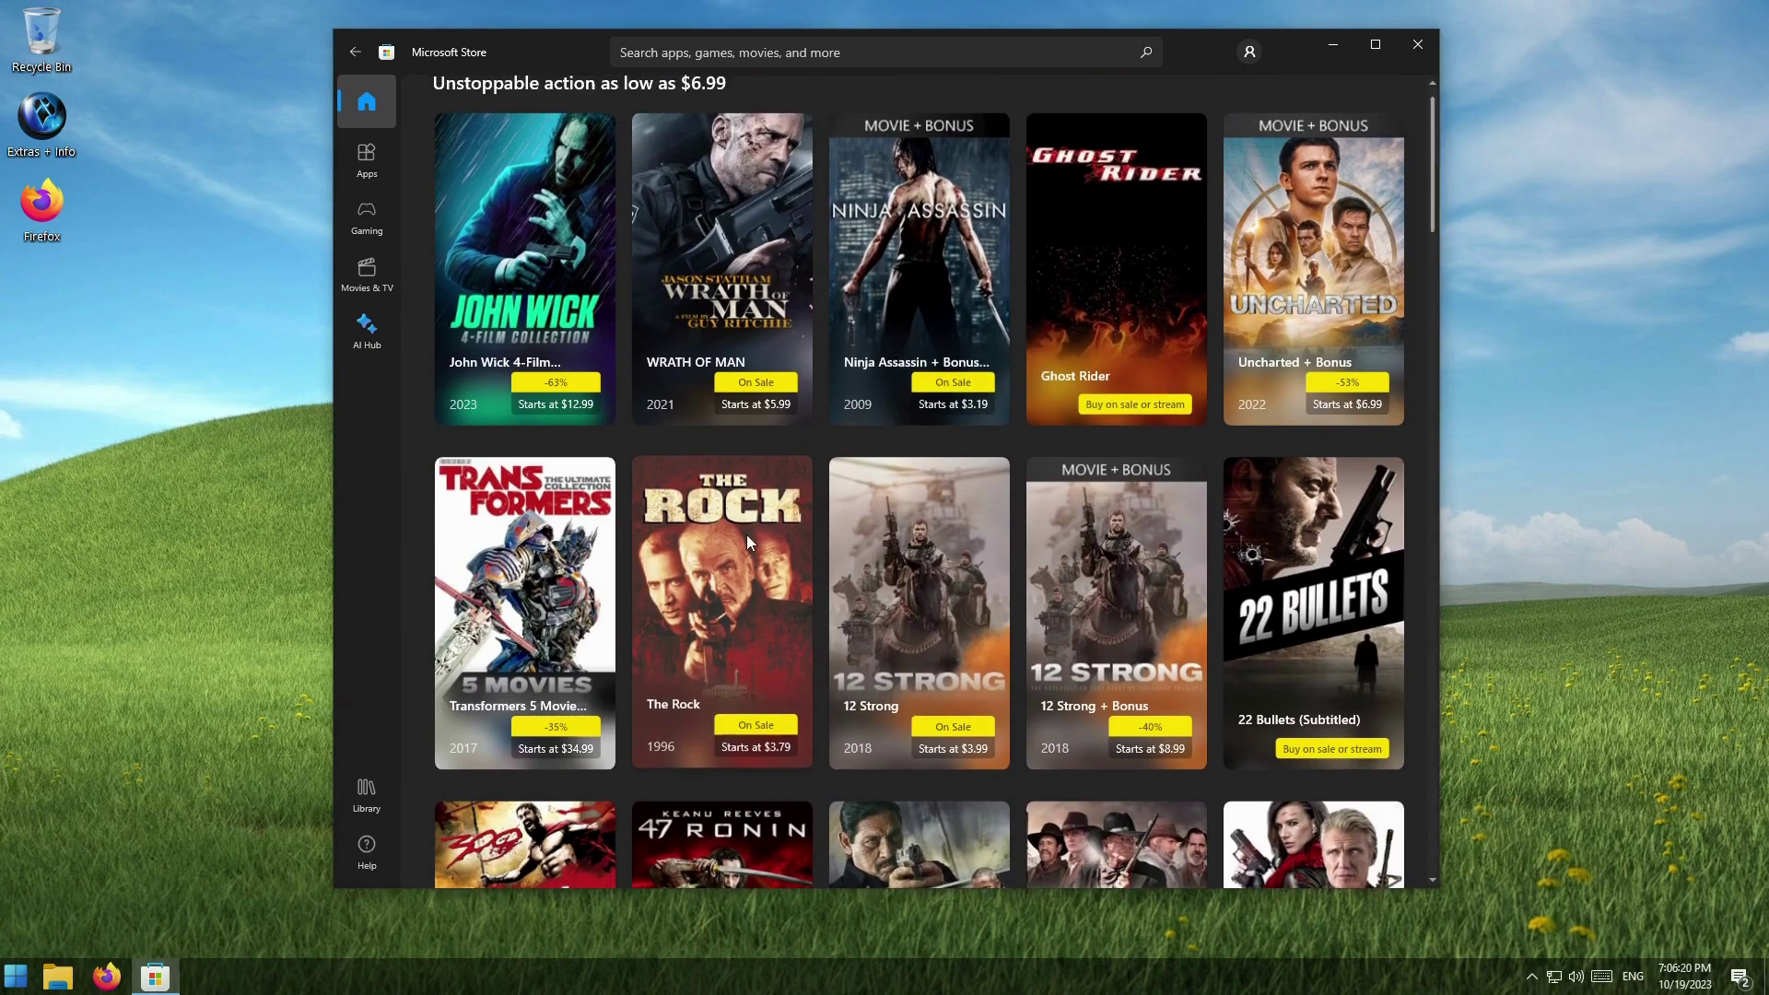
pyautogui.click(747, 539)
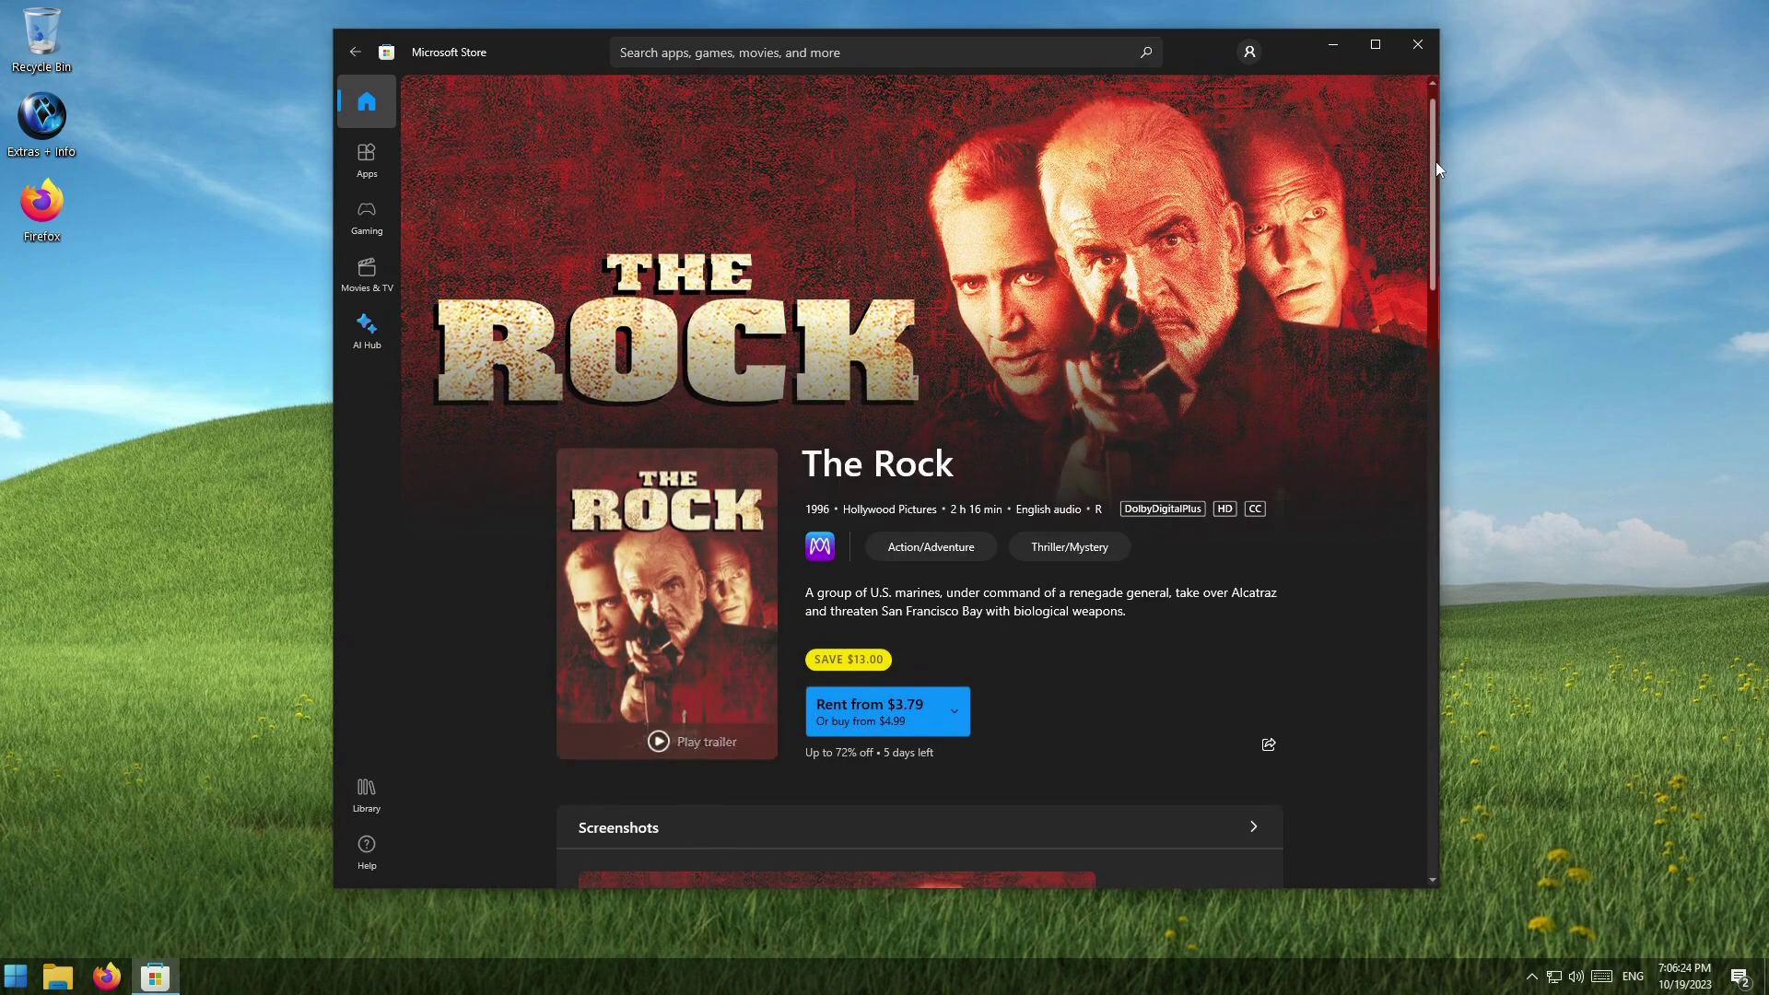
pyautogui.moveTo(1435, 162); pyautogui.dragTo(1478, 665)
# Step: Search the Store for "solitaire", open Microsoft Solitaire Collection and start installing it
pyautogui.click(835, 52)
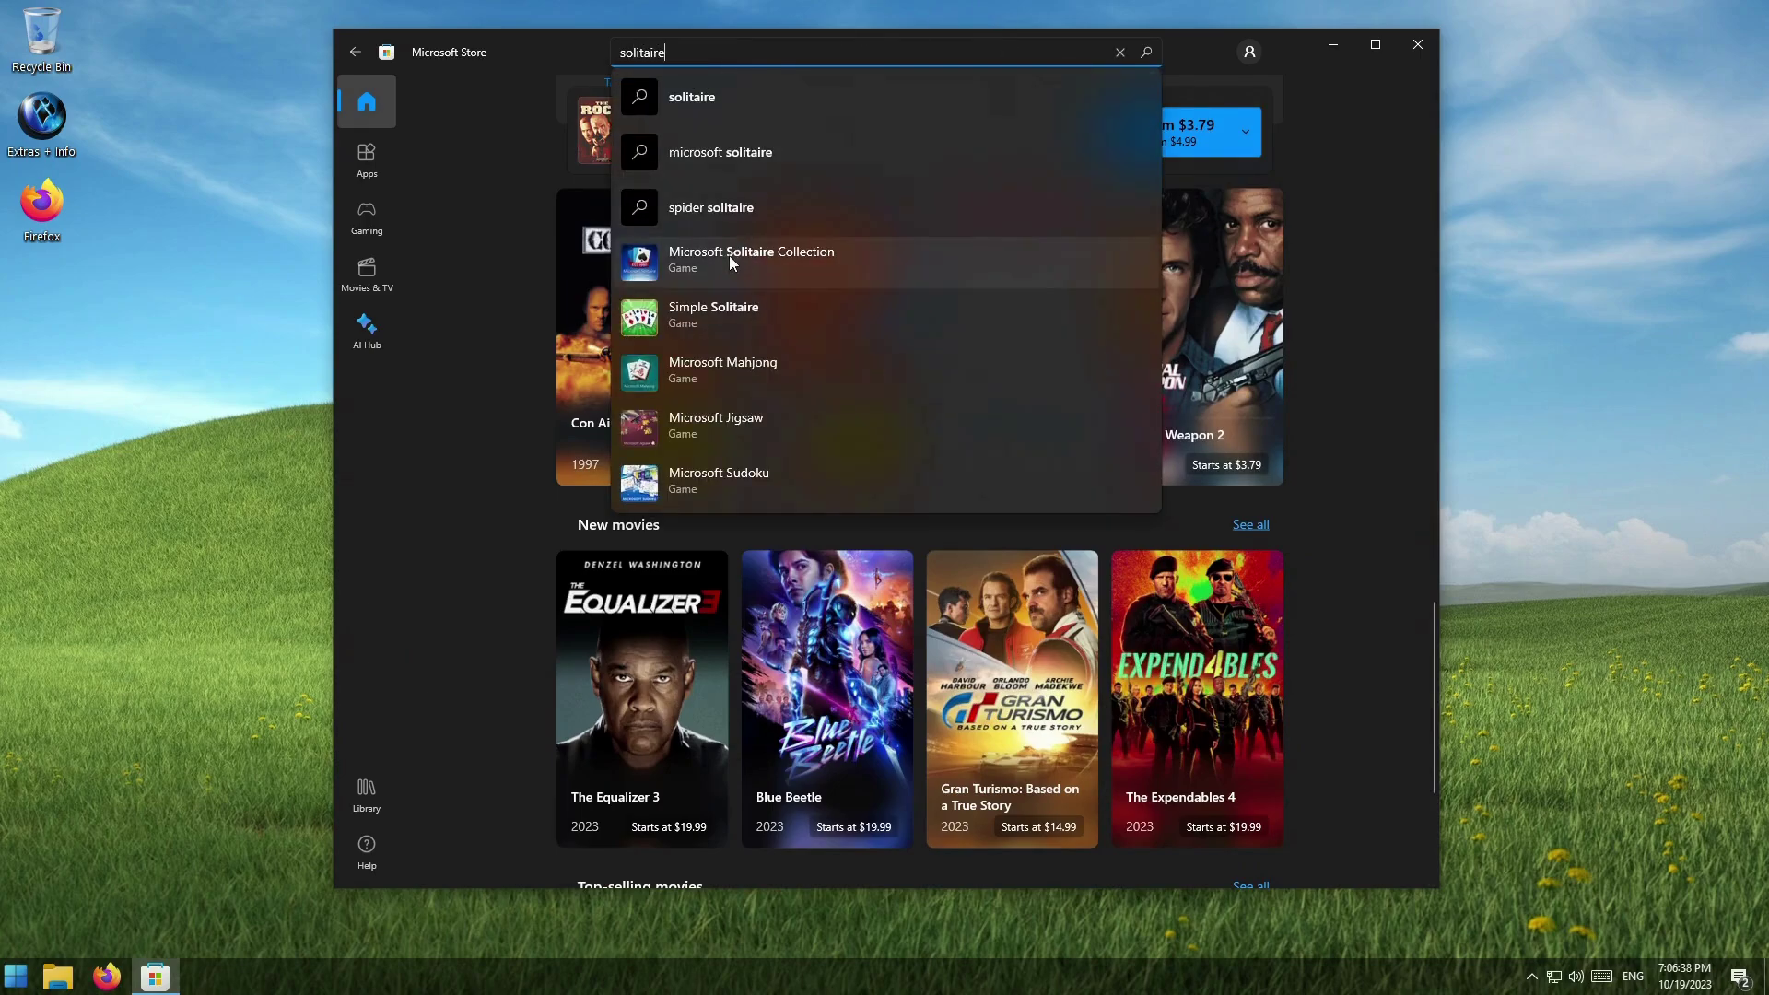
pyautogui.click(729, 257)
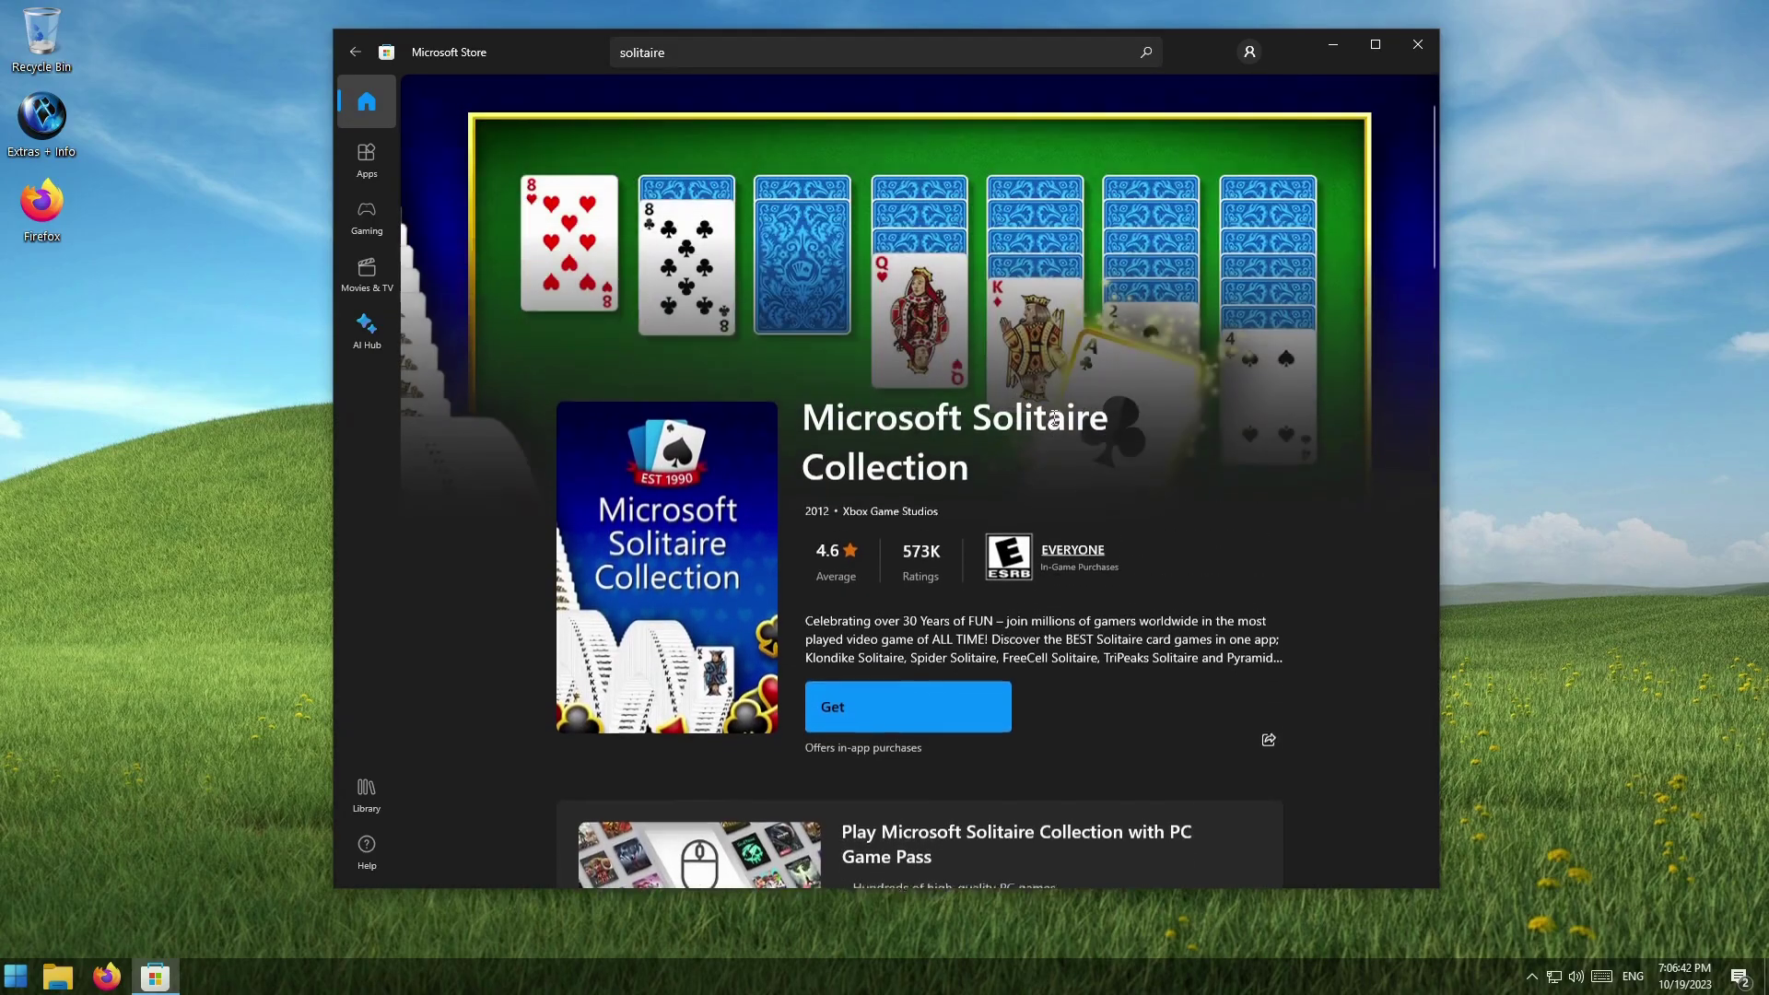
pyautogui.click(944, 706)
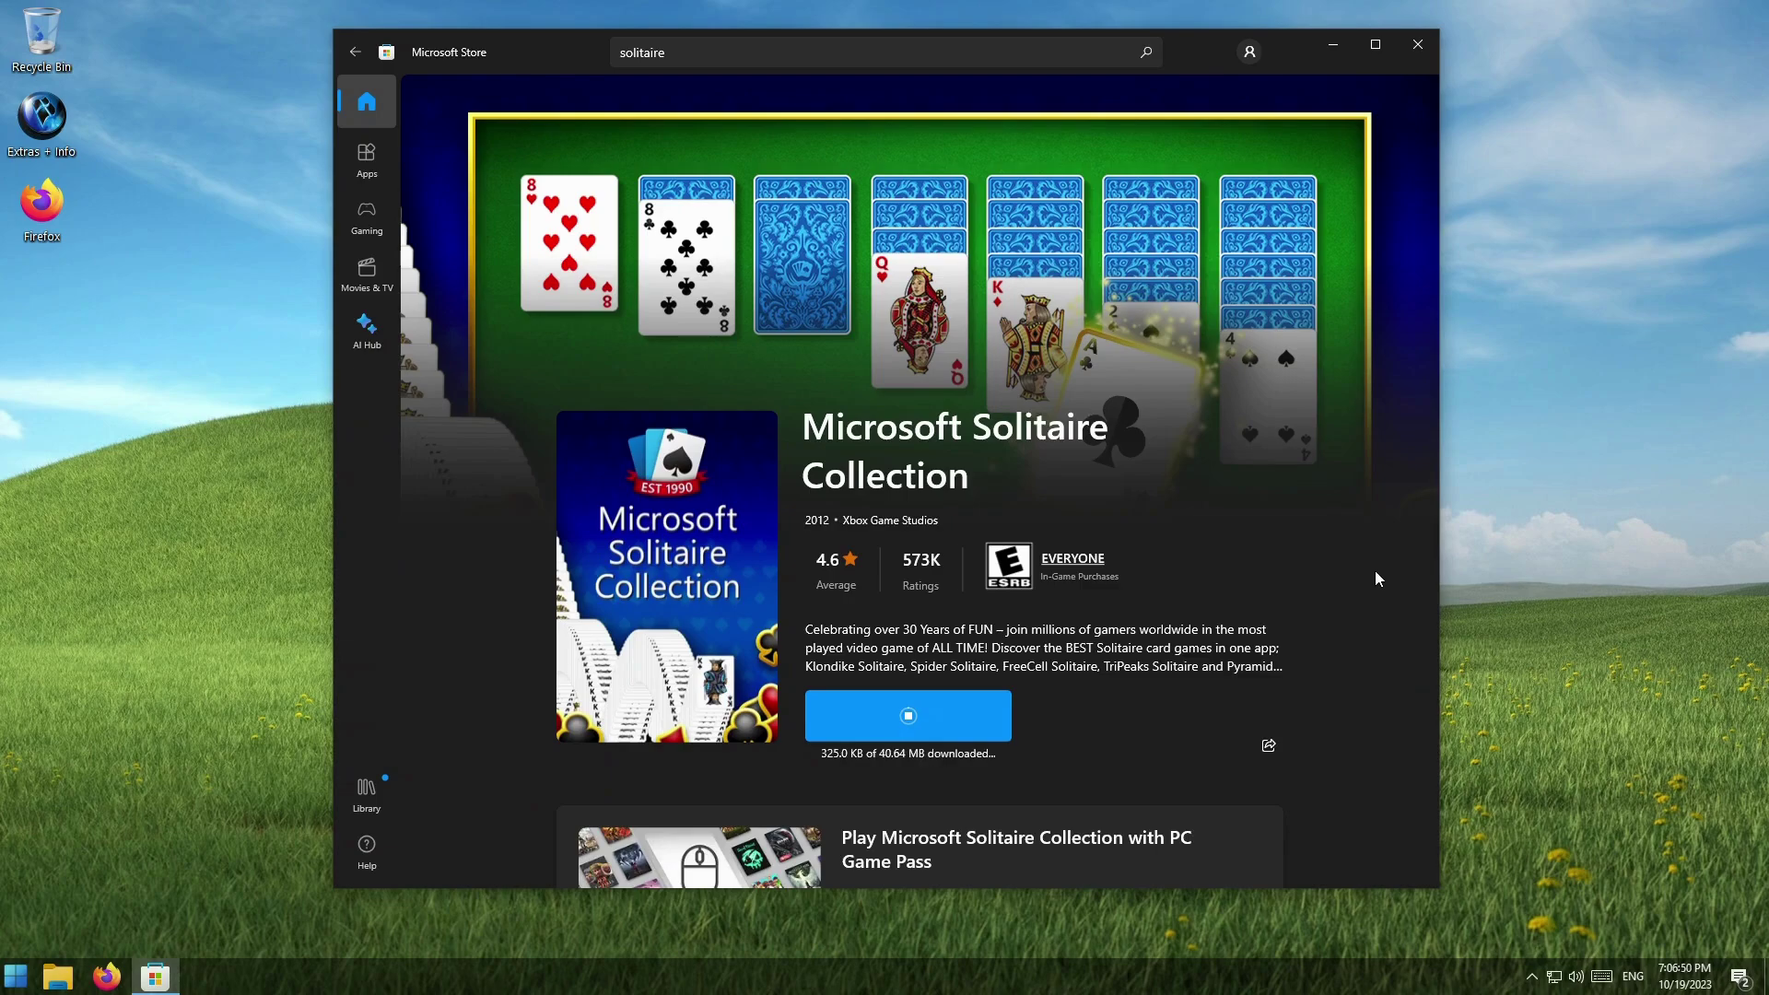
# Step: Delete the Firefox desktop shortcut by moving it to the Recycle Bin
pyautogui.rightClick(50, 195)
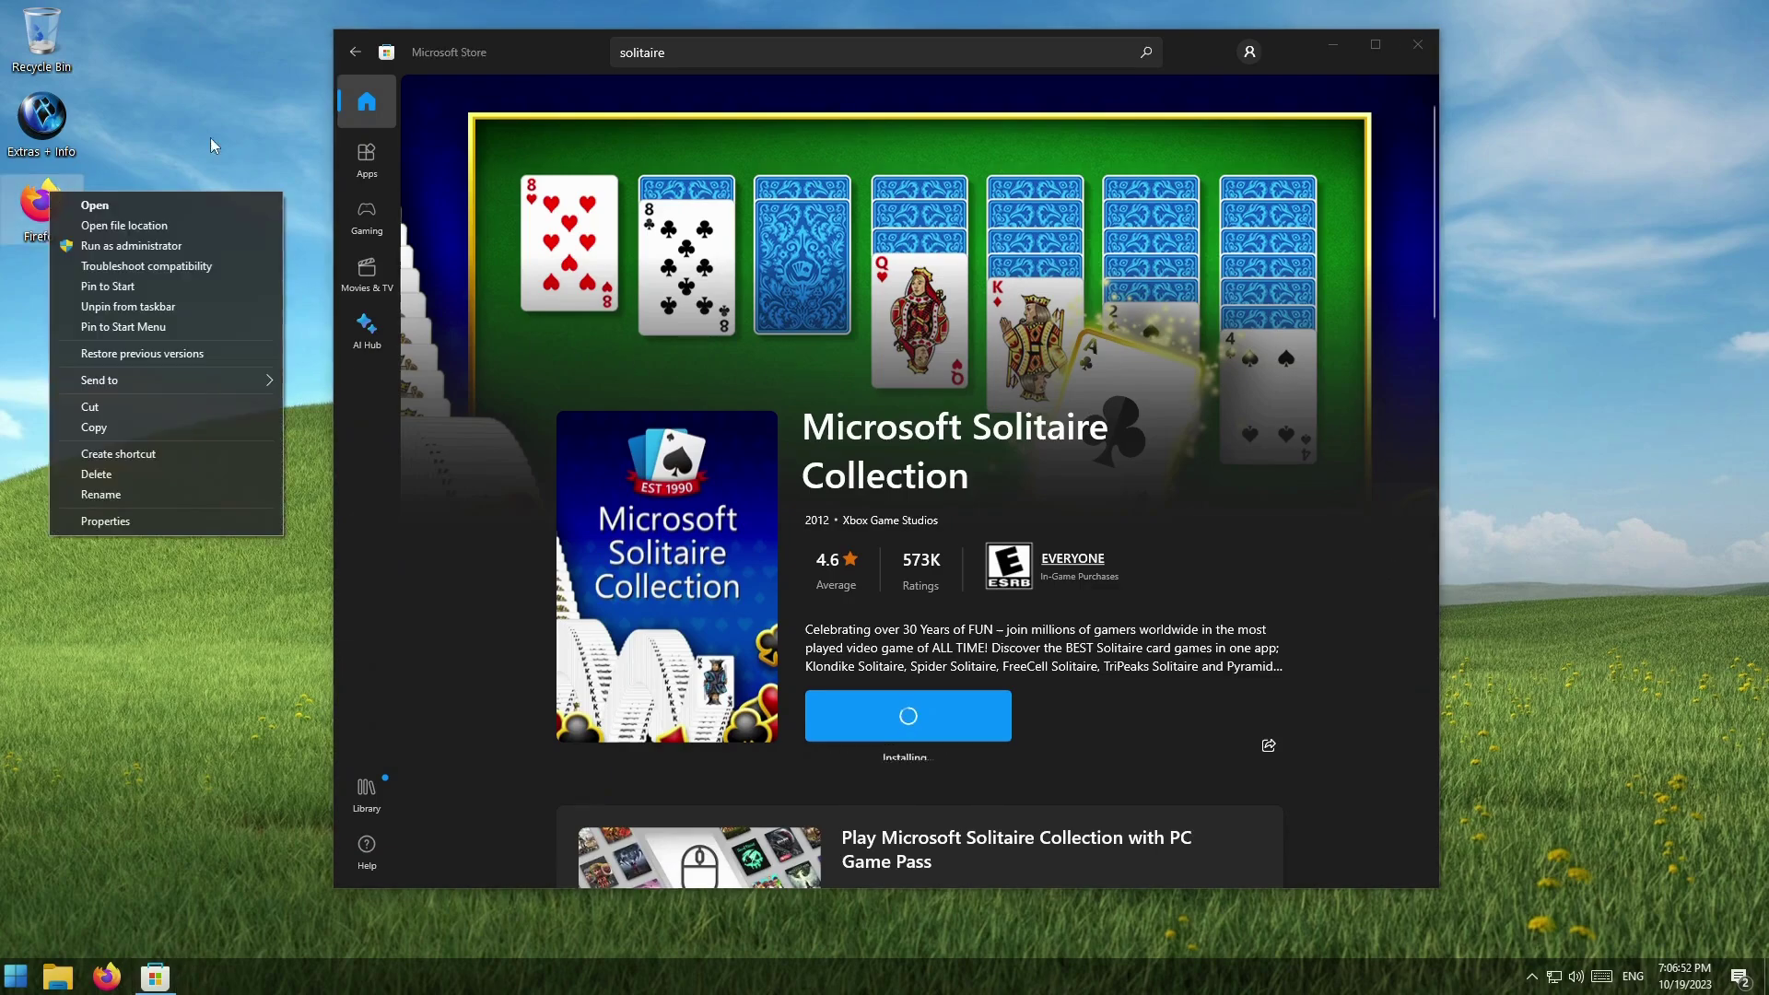
pyautogui.click(91, 191)
pyautogui.moveTo(79, 207); pyautogui.dragTo(51, 49)
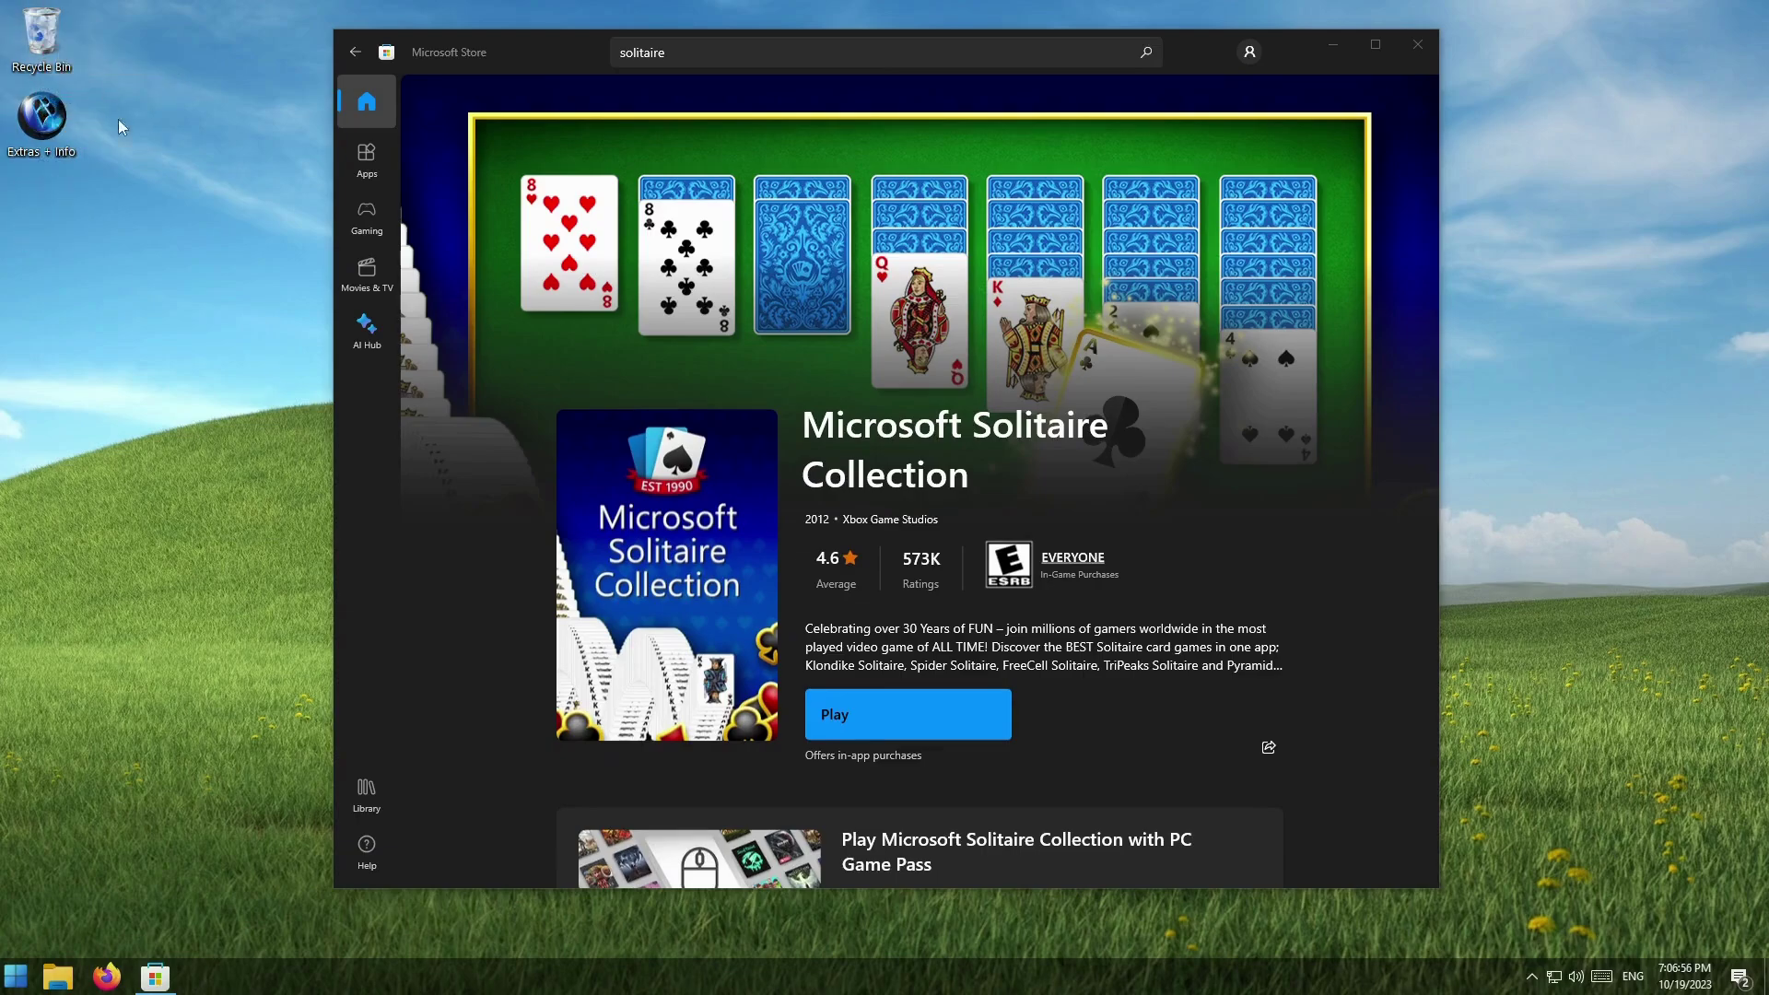
# Step: Launch the installed Solitaire game, close Microsoft Store, and reposition the game window nearer the middle of the desktop
pyautogui.click(923, 714)
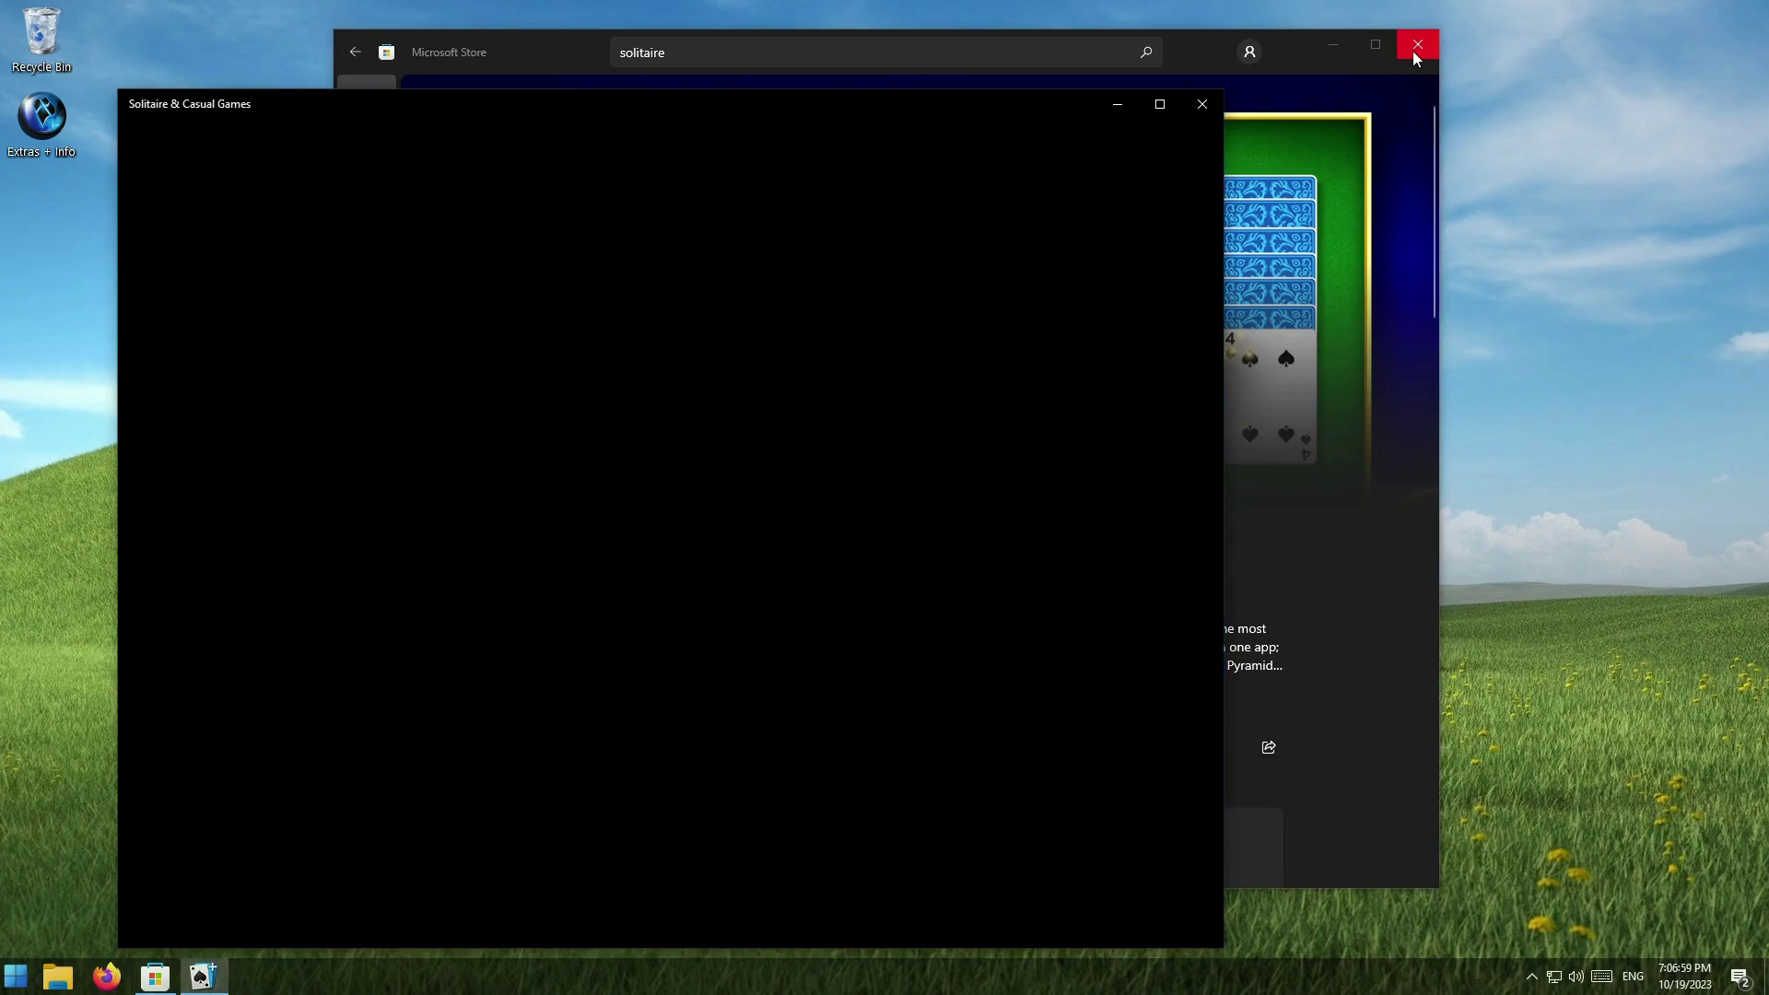
pyautogui.click(1415, 48)
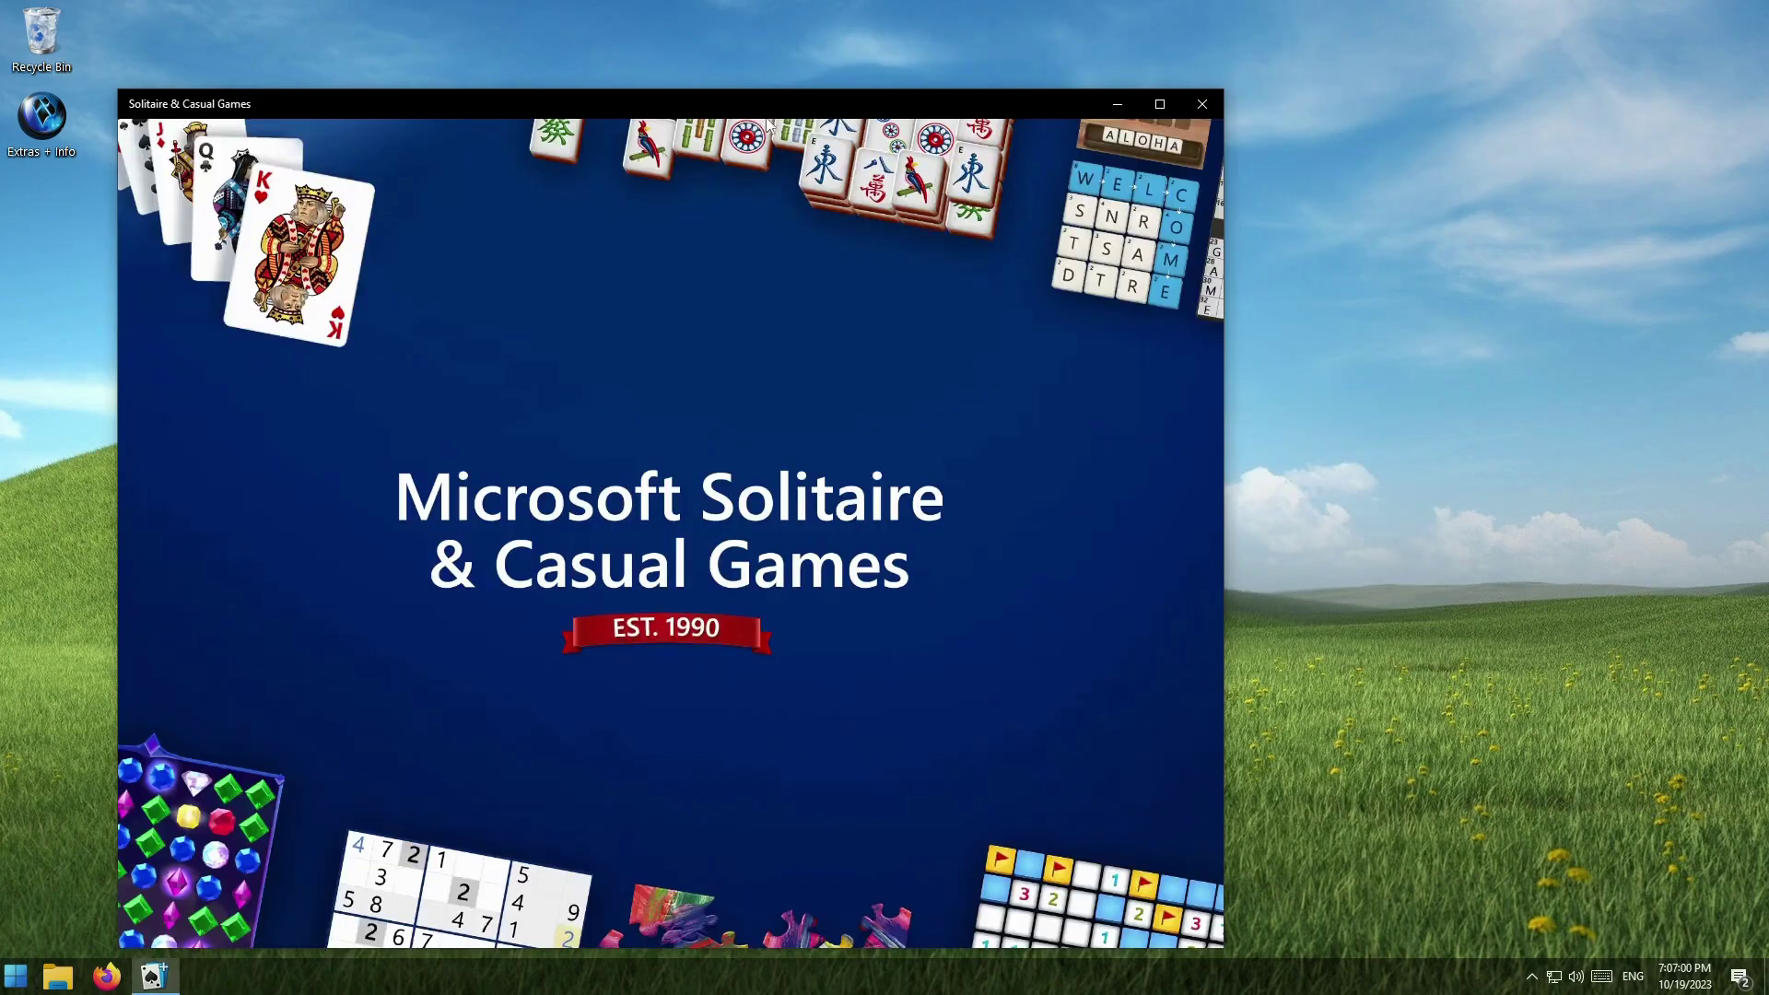
pyautogui.moveTo(765, 106); pyautogui.dragTo(1001, 43)
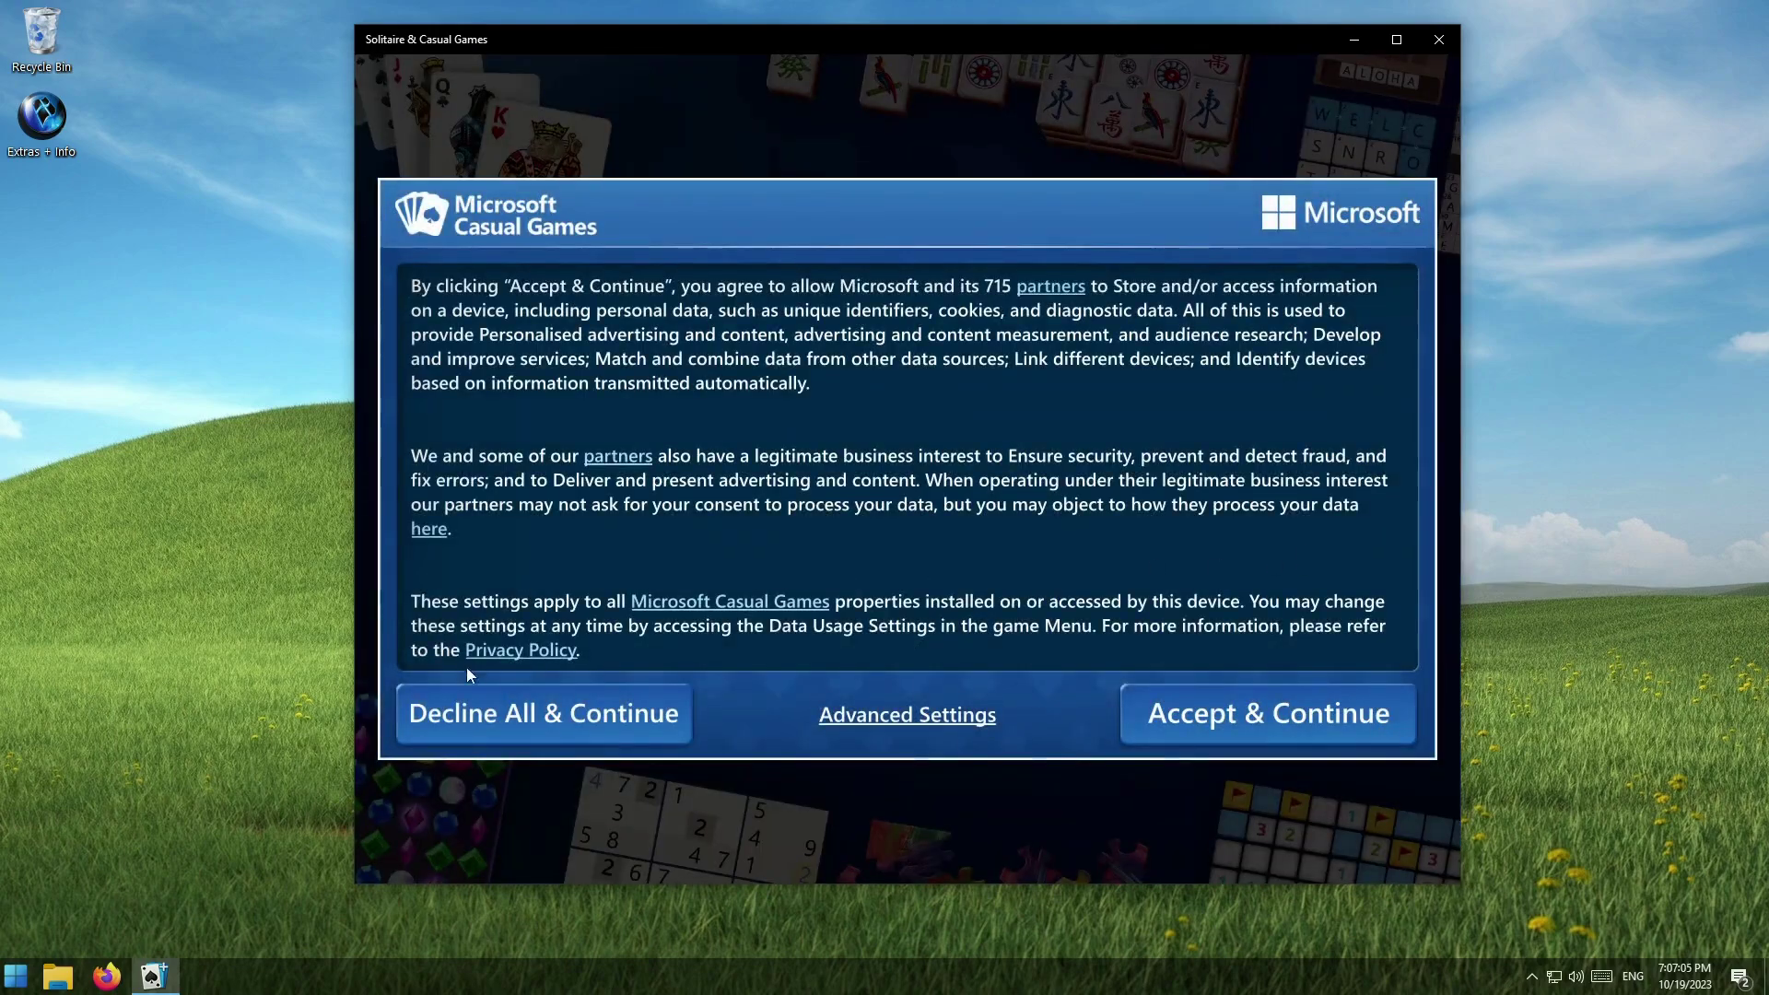
# Step: Decline the data-usage consent, cancel the Xbox Live sign-in, and start a Klondike game from Microsoft Solitaire Collection
pyautogui.click(587, 714)
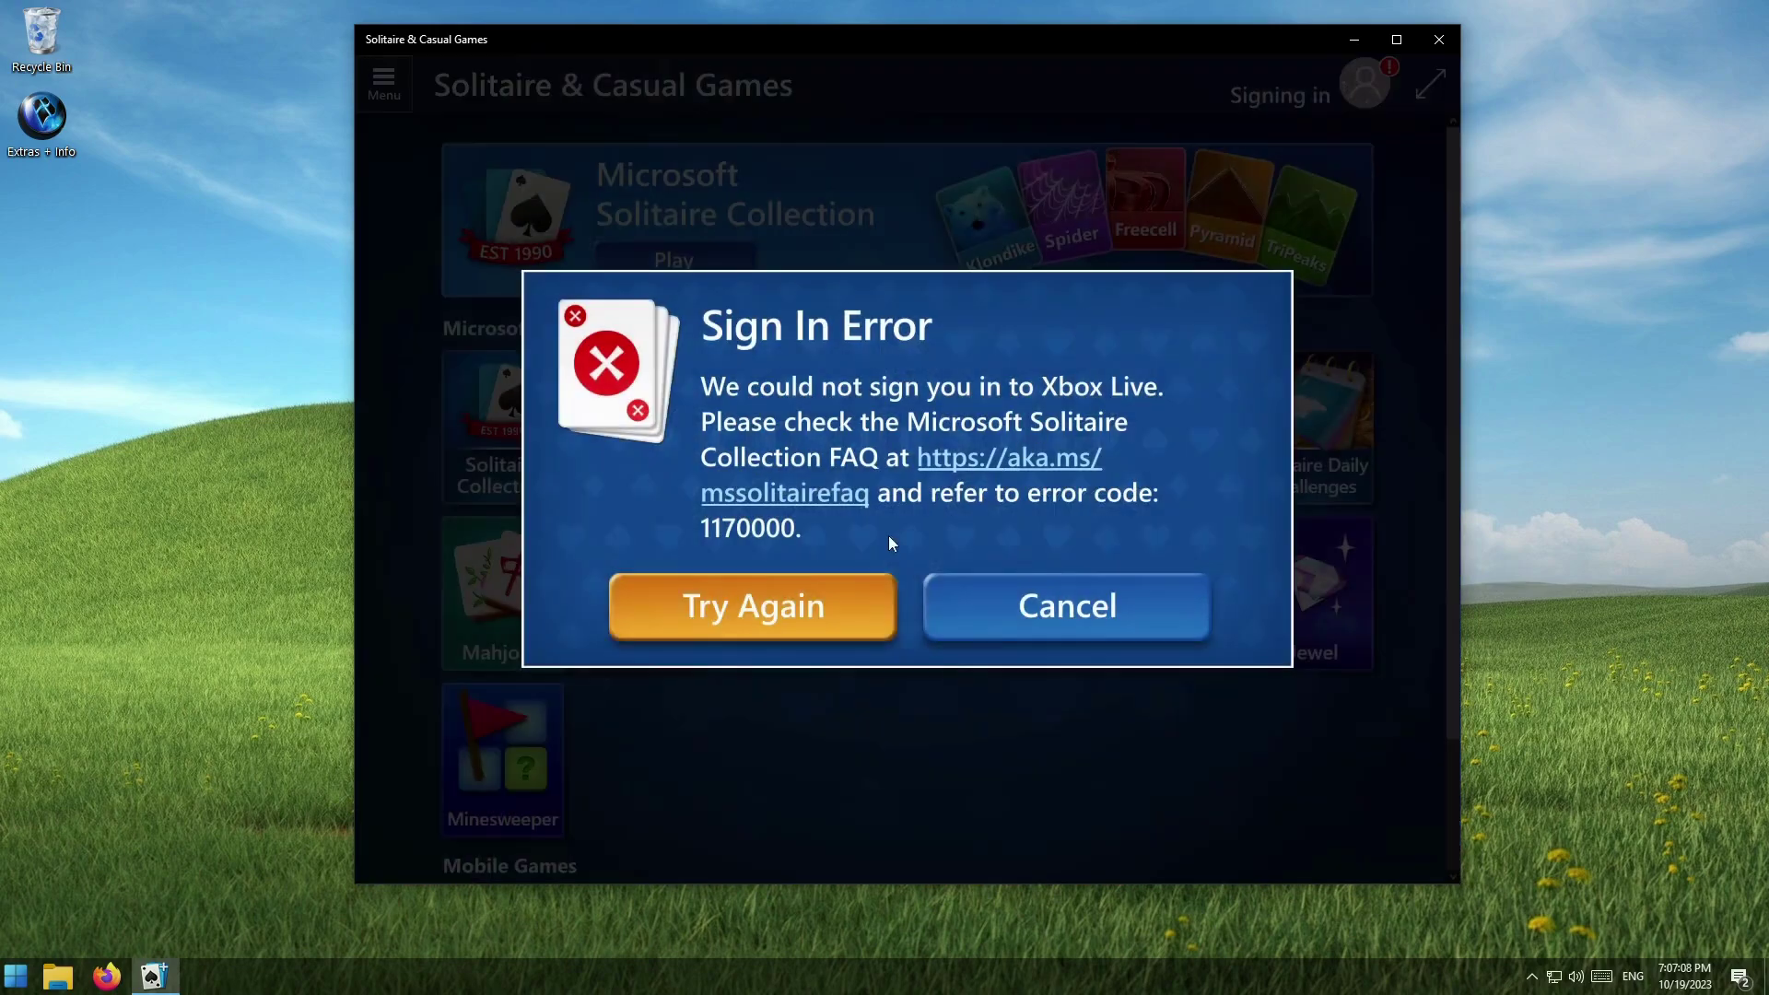
pyautogui.click(1064, 605)
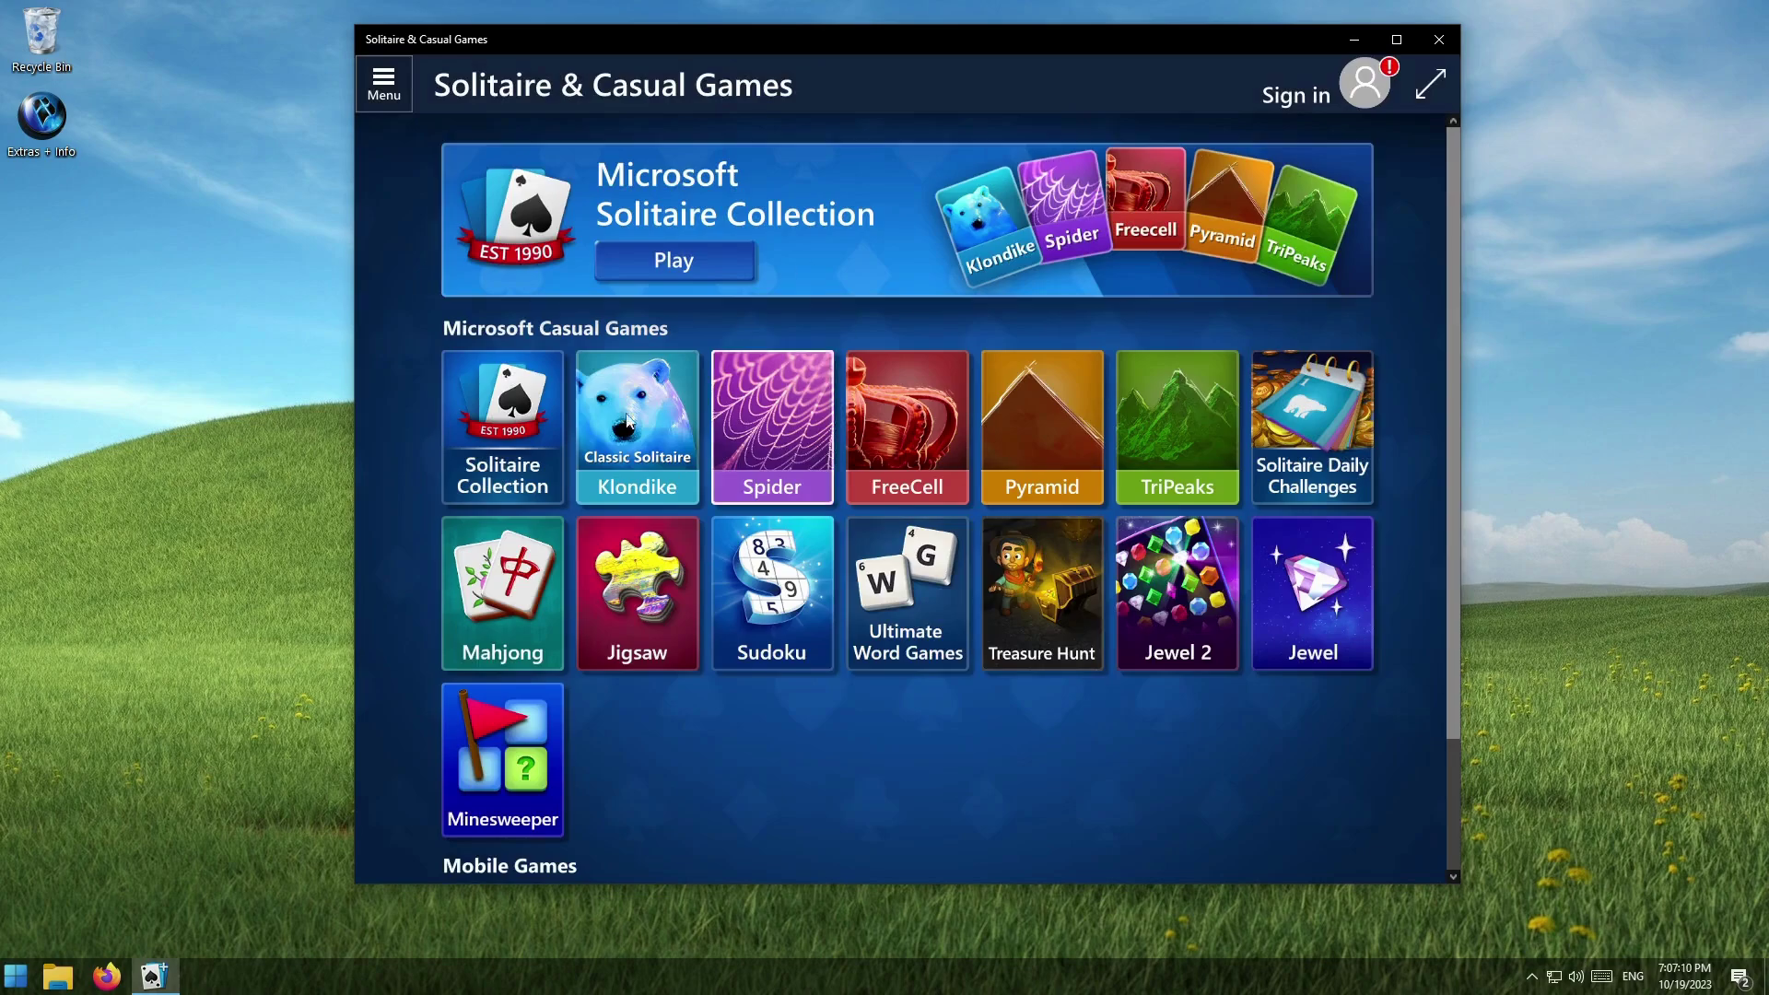
pyautogui.click(502, 423)
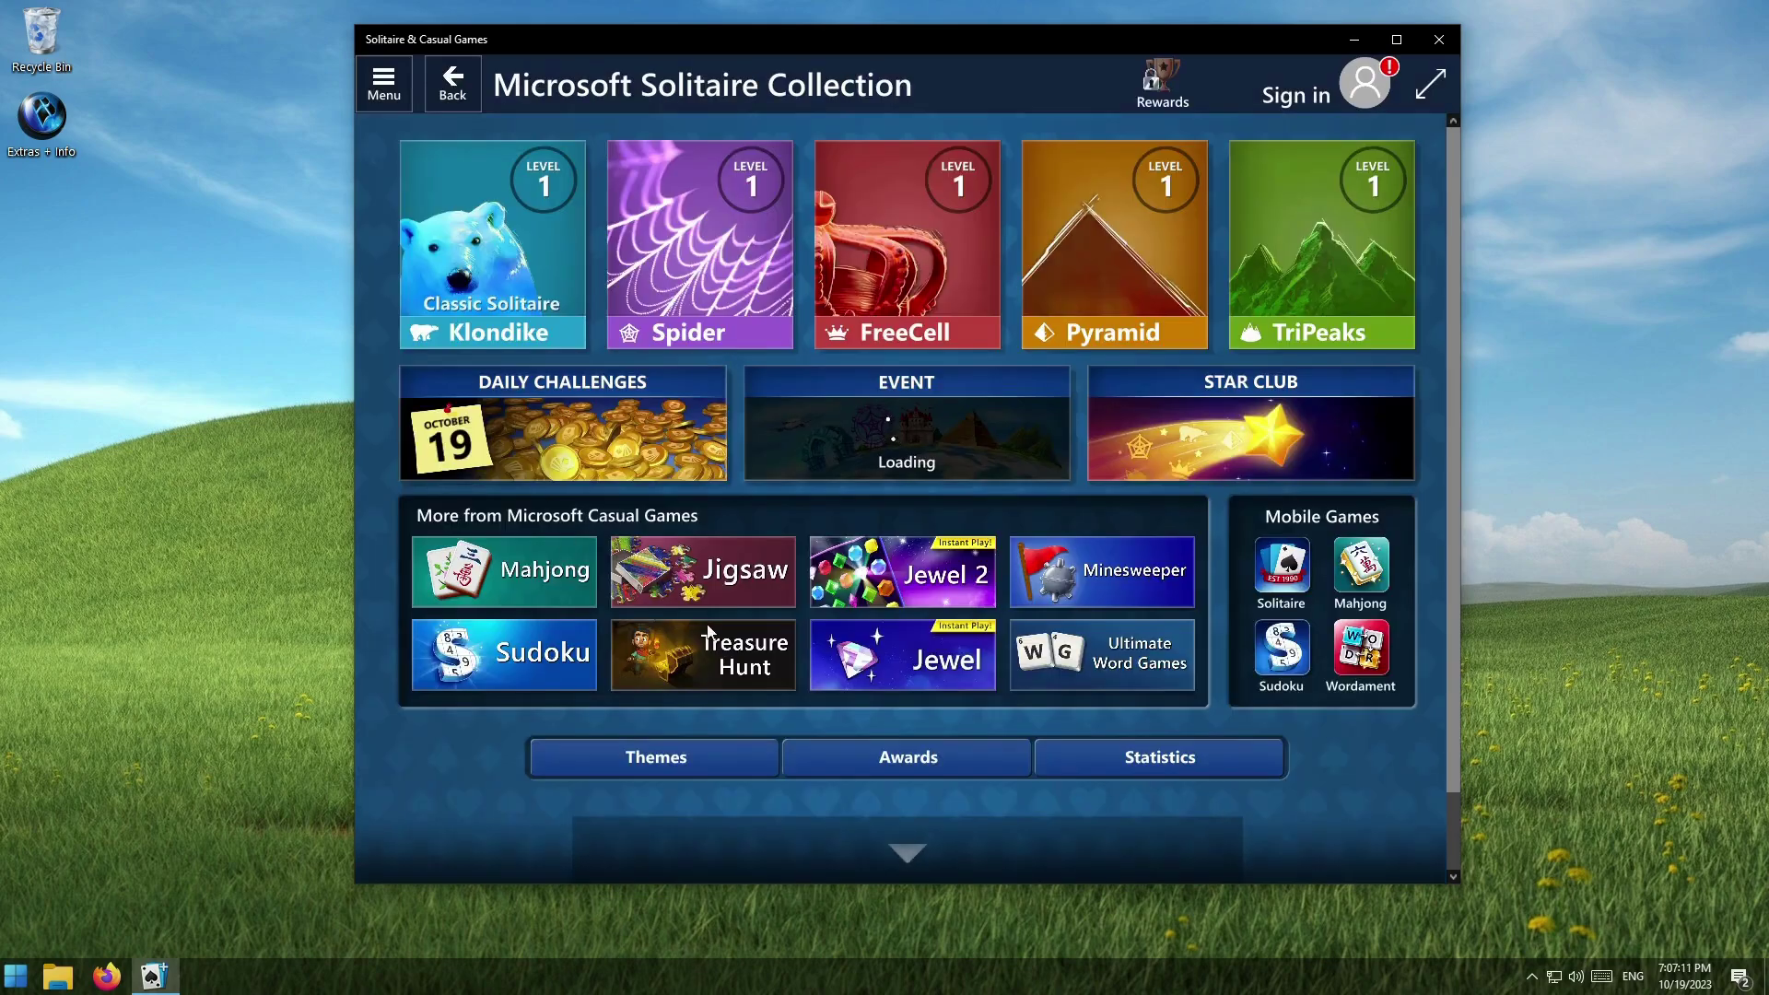
pyautogui.click(498, 242)
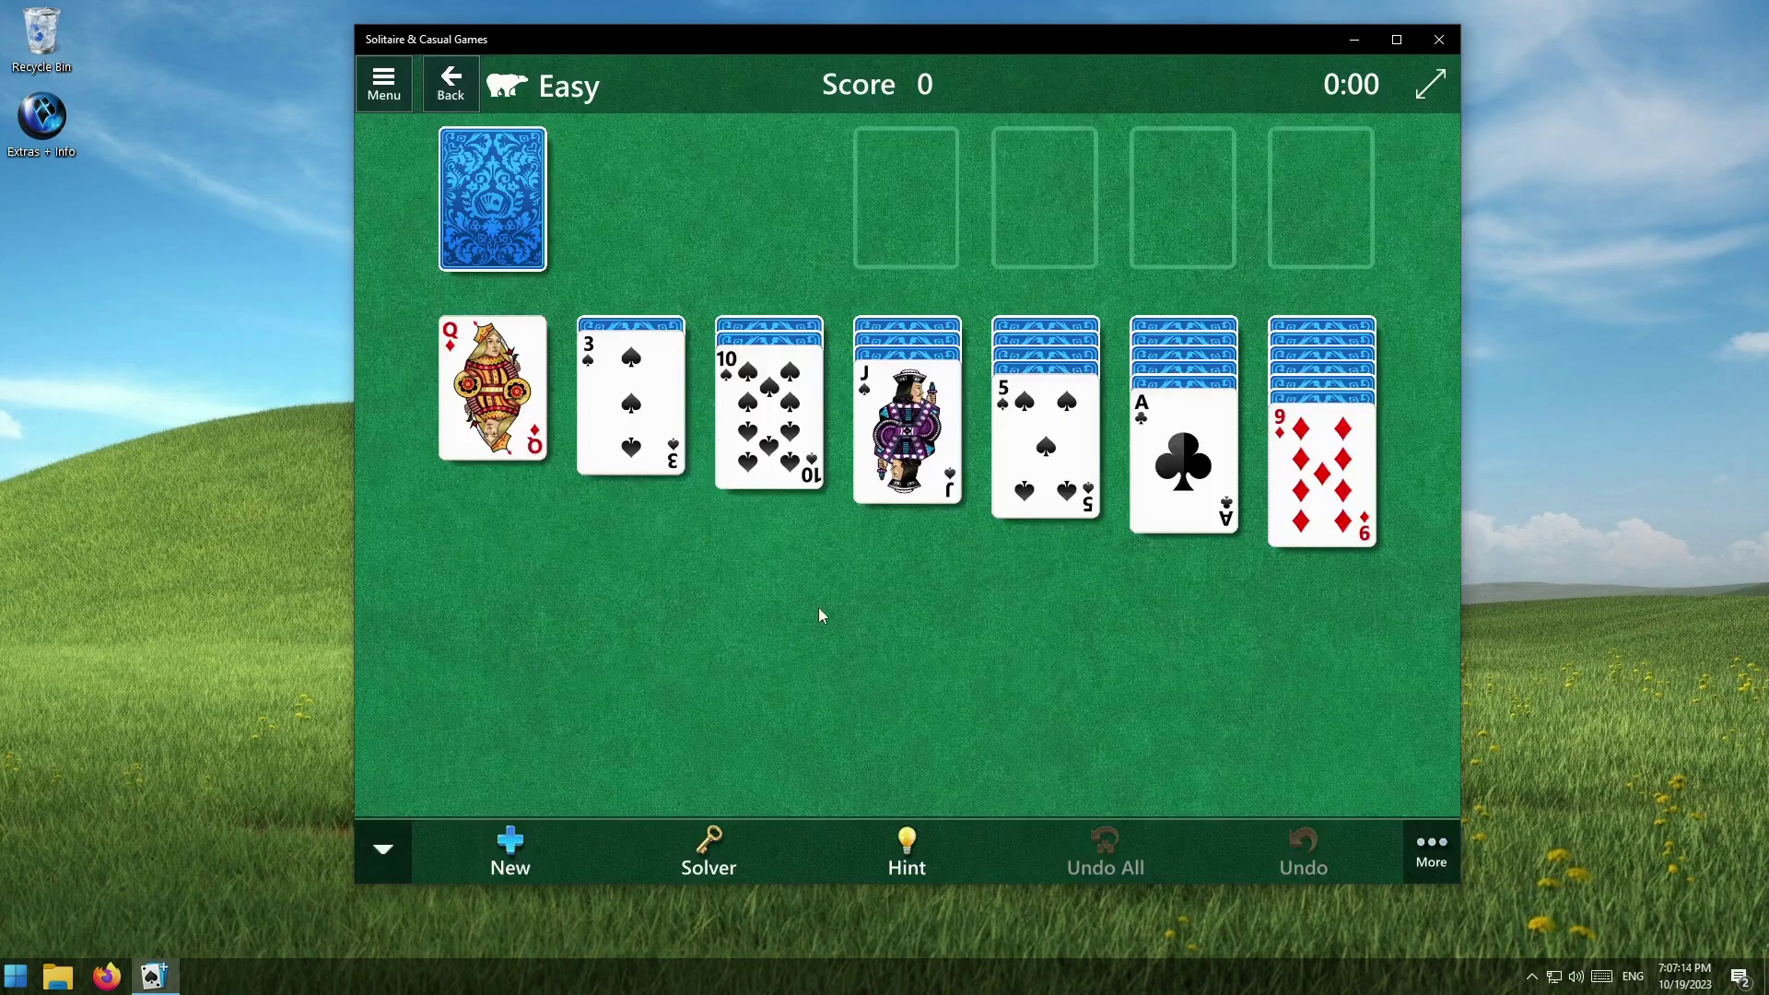
# Step: Send the ace of clubs to the foundation and stack the 4 of hearts, 3 of spades and 9 of diamonds on matching columns
pyautogui.click(1209, 484)
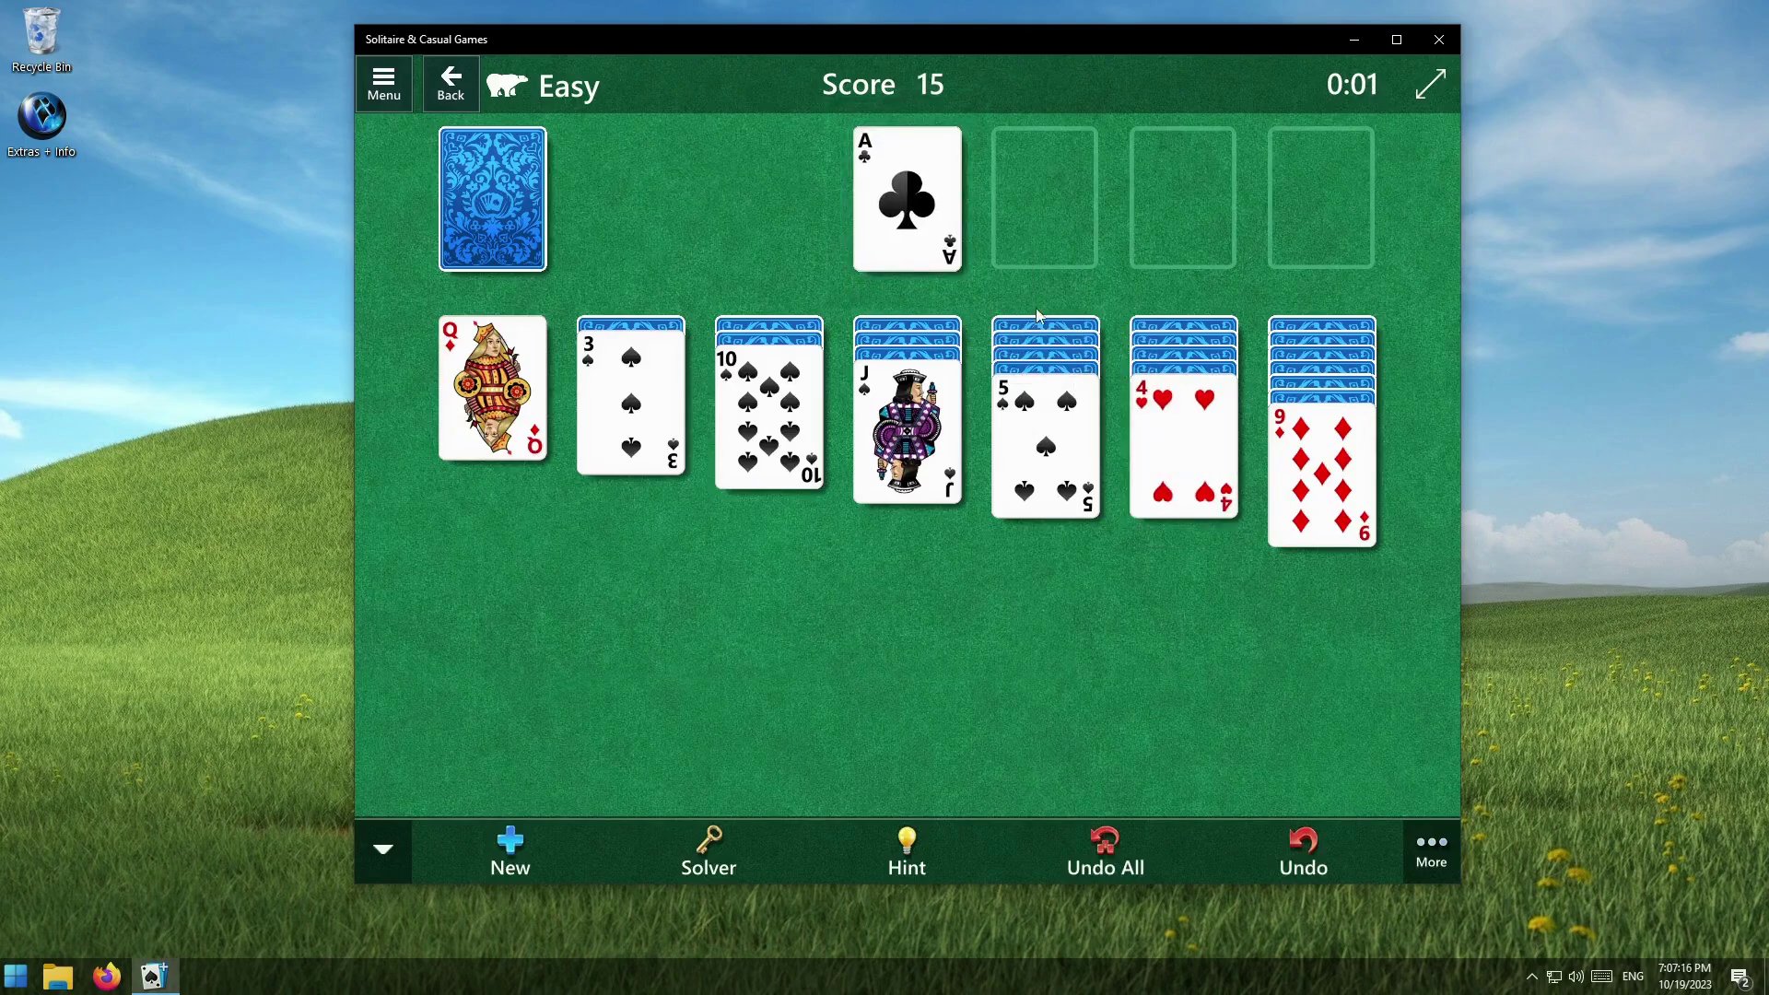
pyautogui.click(1151, 436)
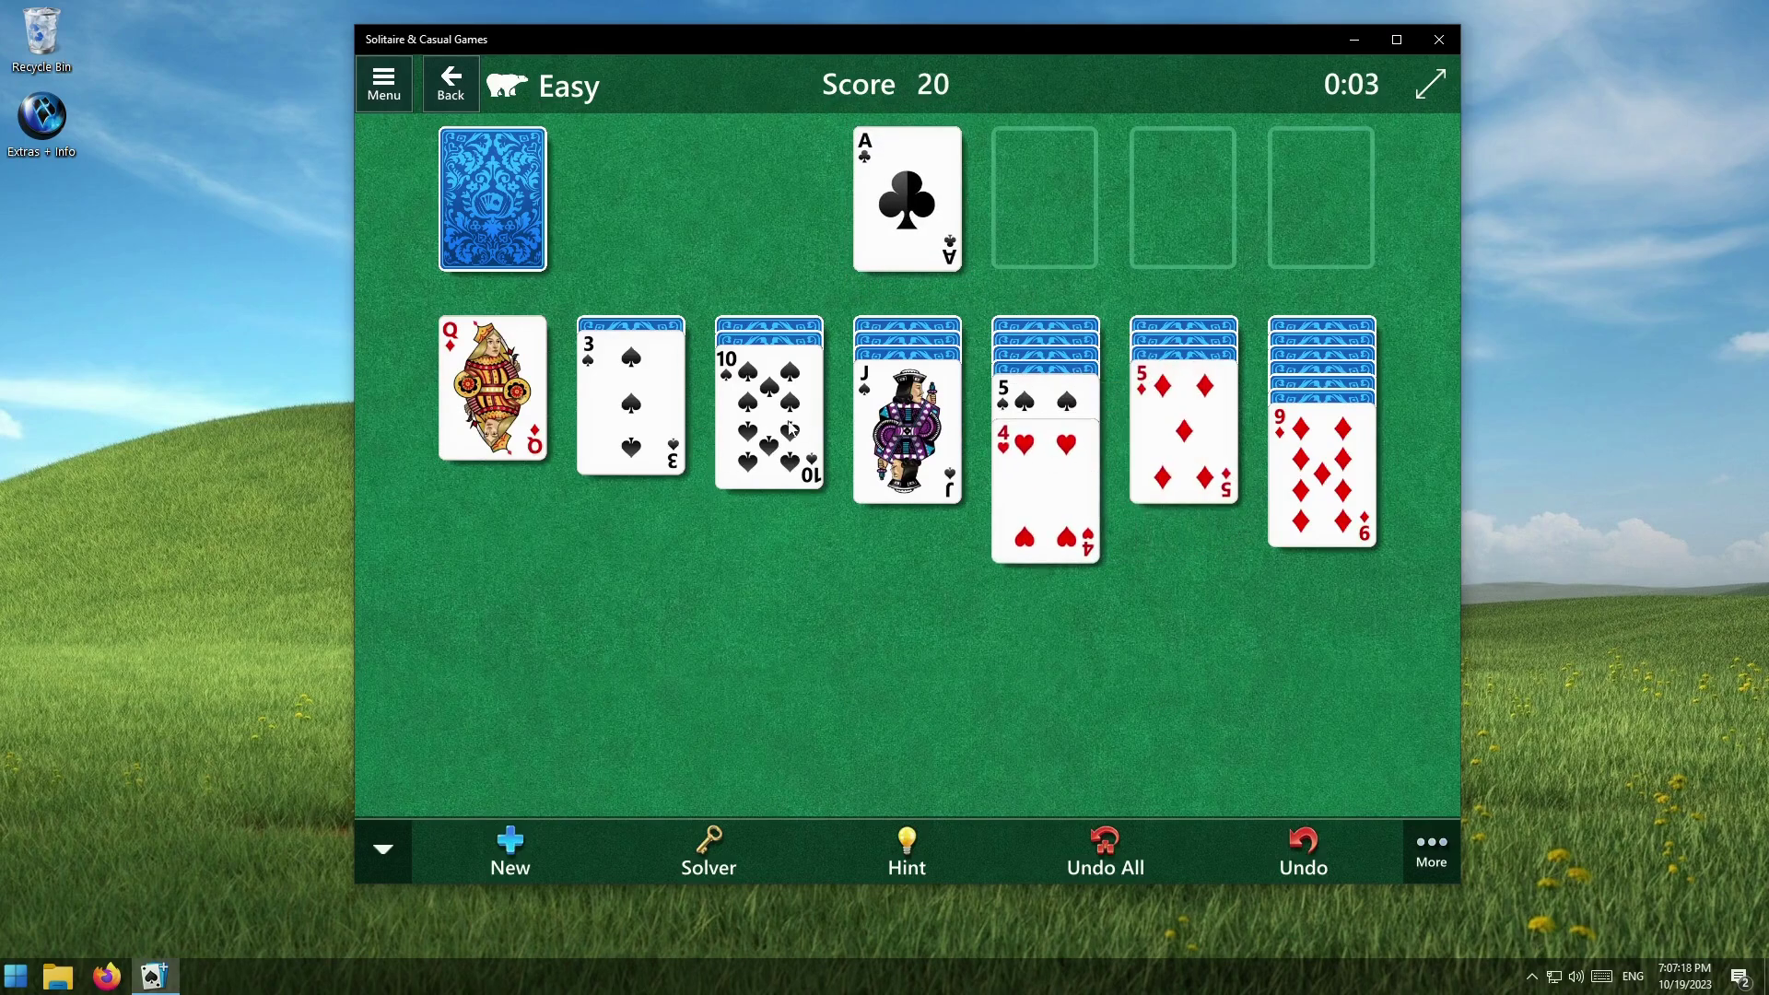
pyautogui.click(660, 430)
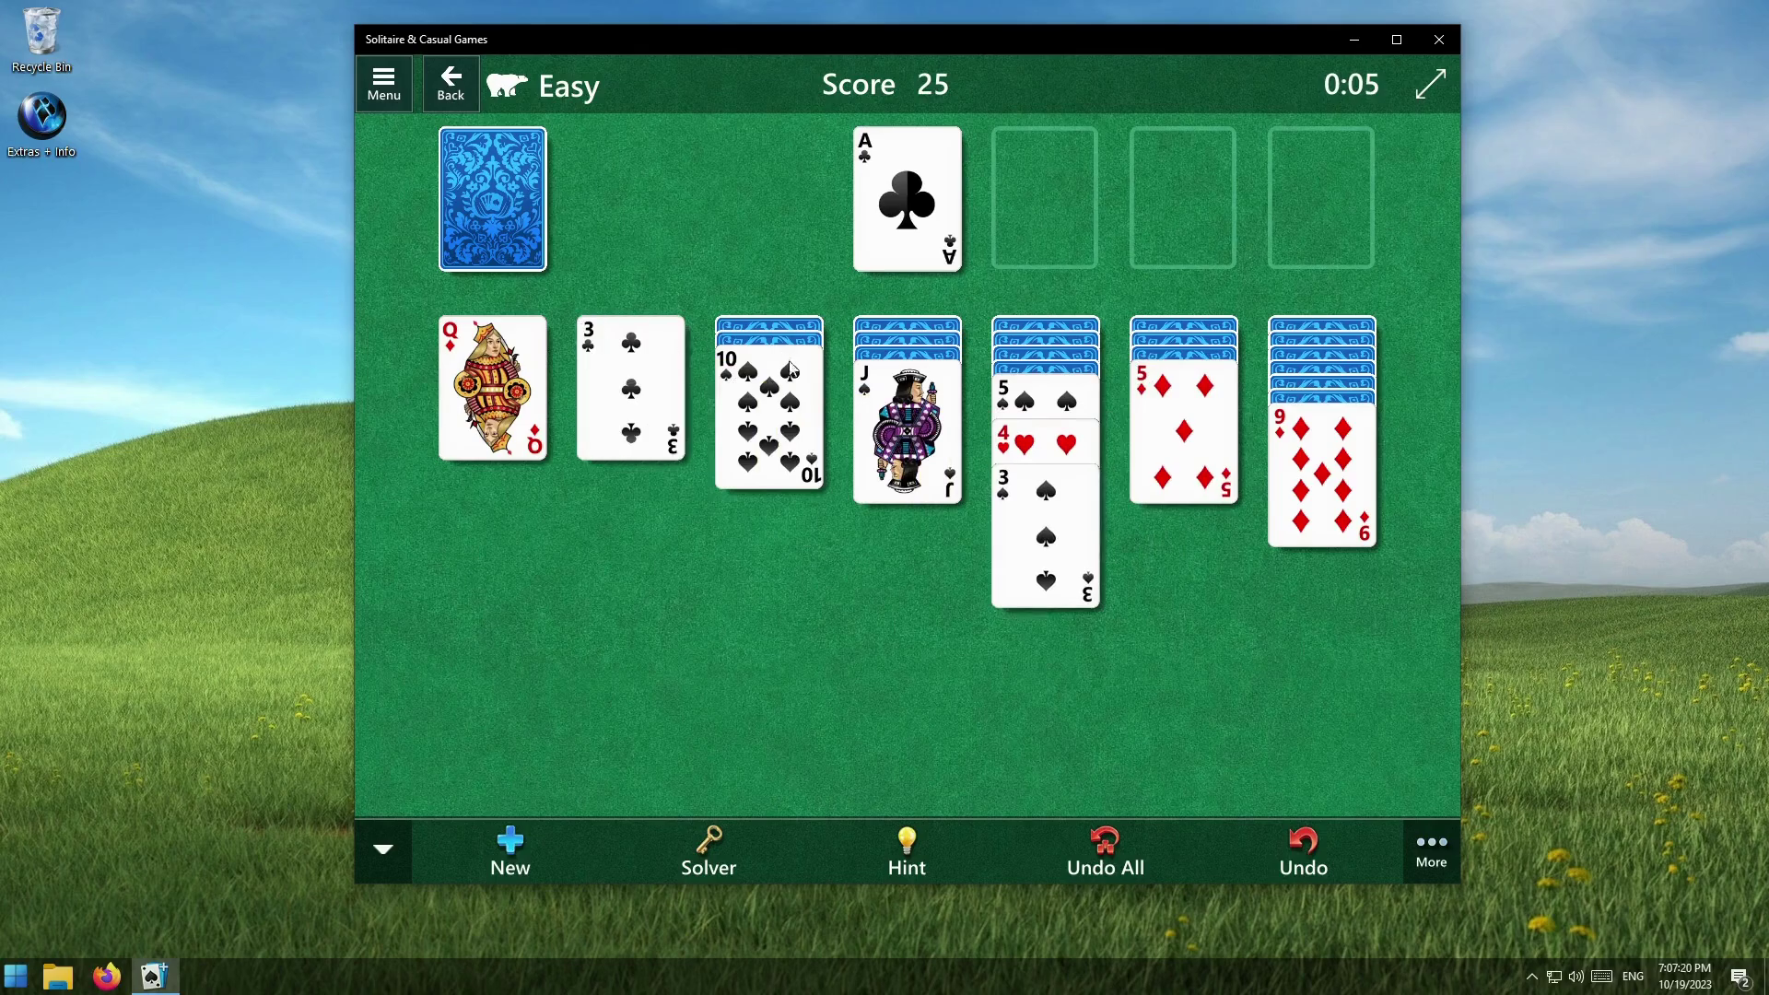
pyautogui.click(1301, 448)
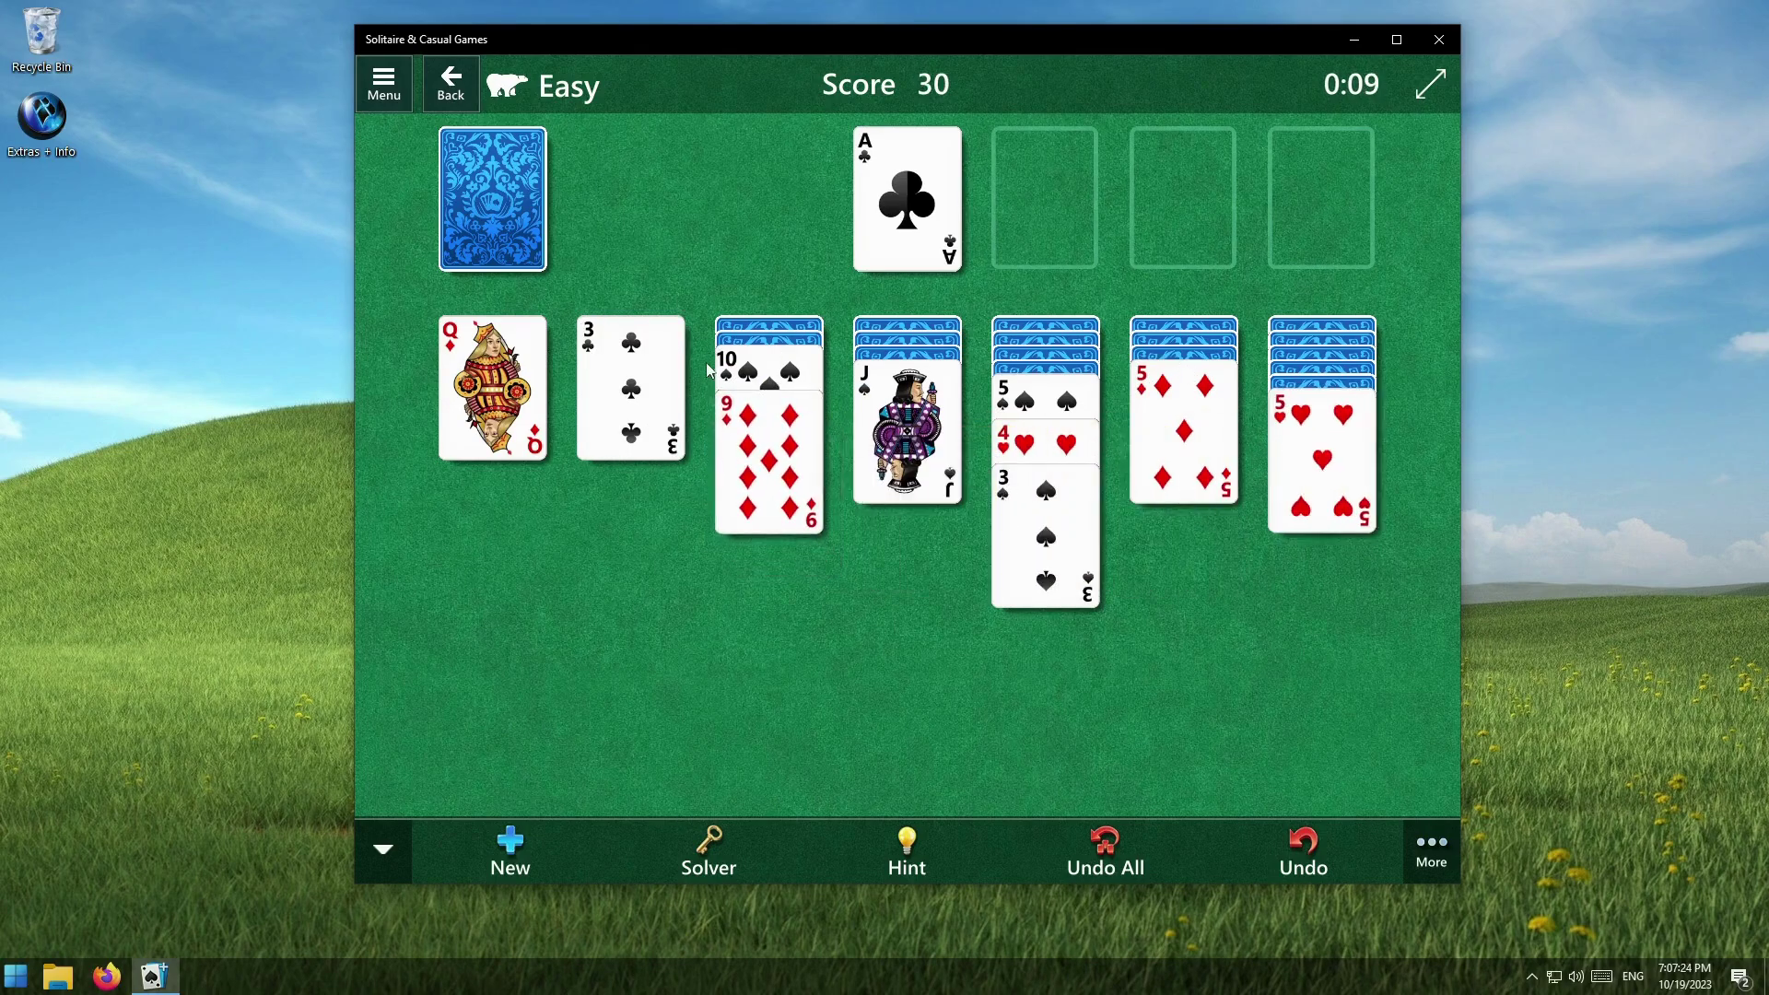
# Step: Draw from the stock, place the ace of diamonds, jack of spades and 4 of spades, and close the game
pyautogui.click(516, 212)
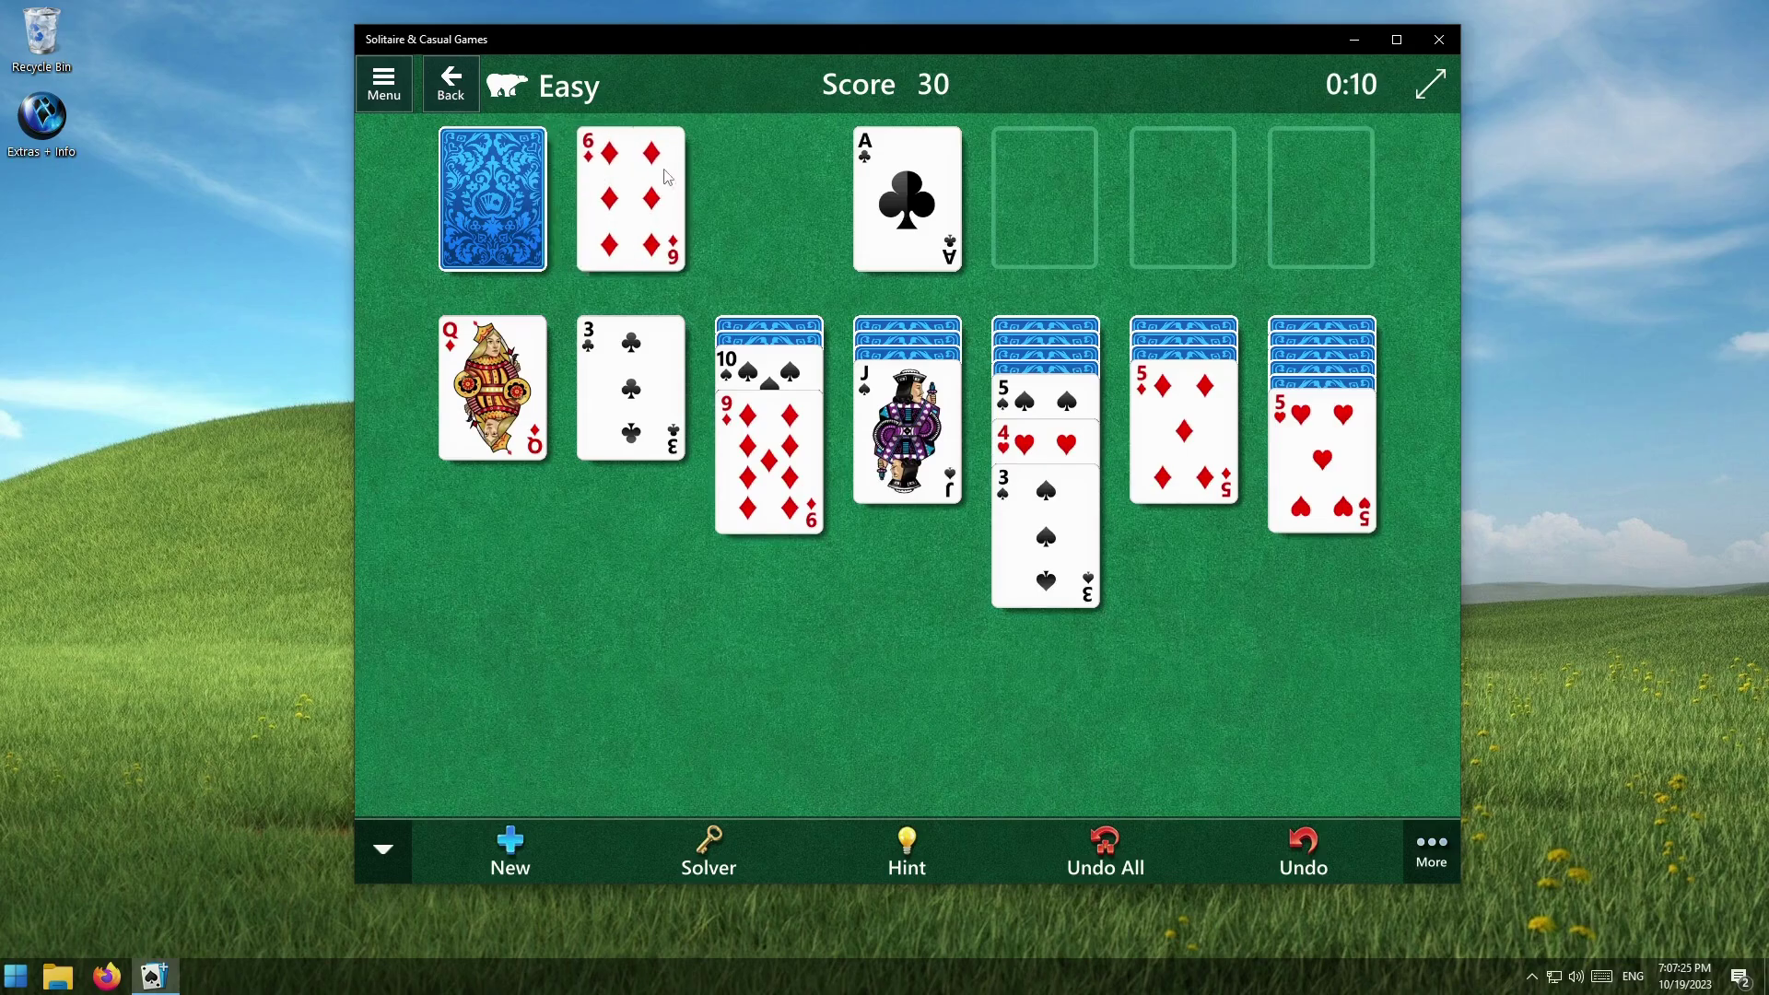
pyautogui.click(521, 186)
pyautogui.click(686, 202)
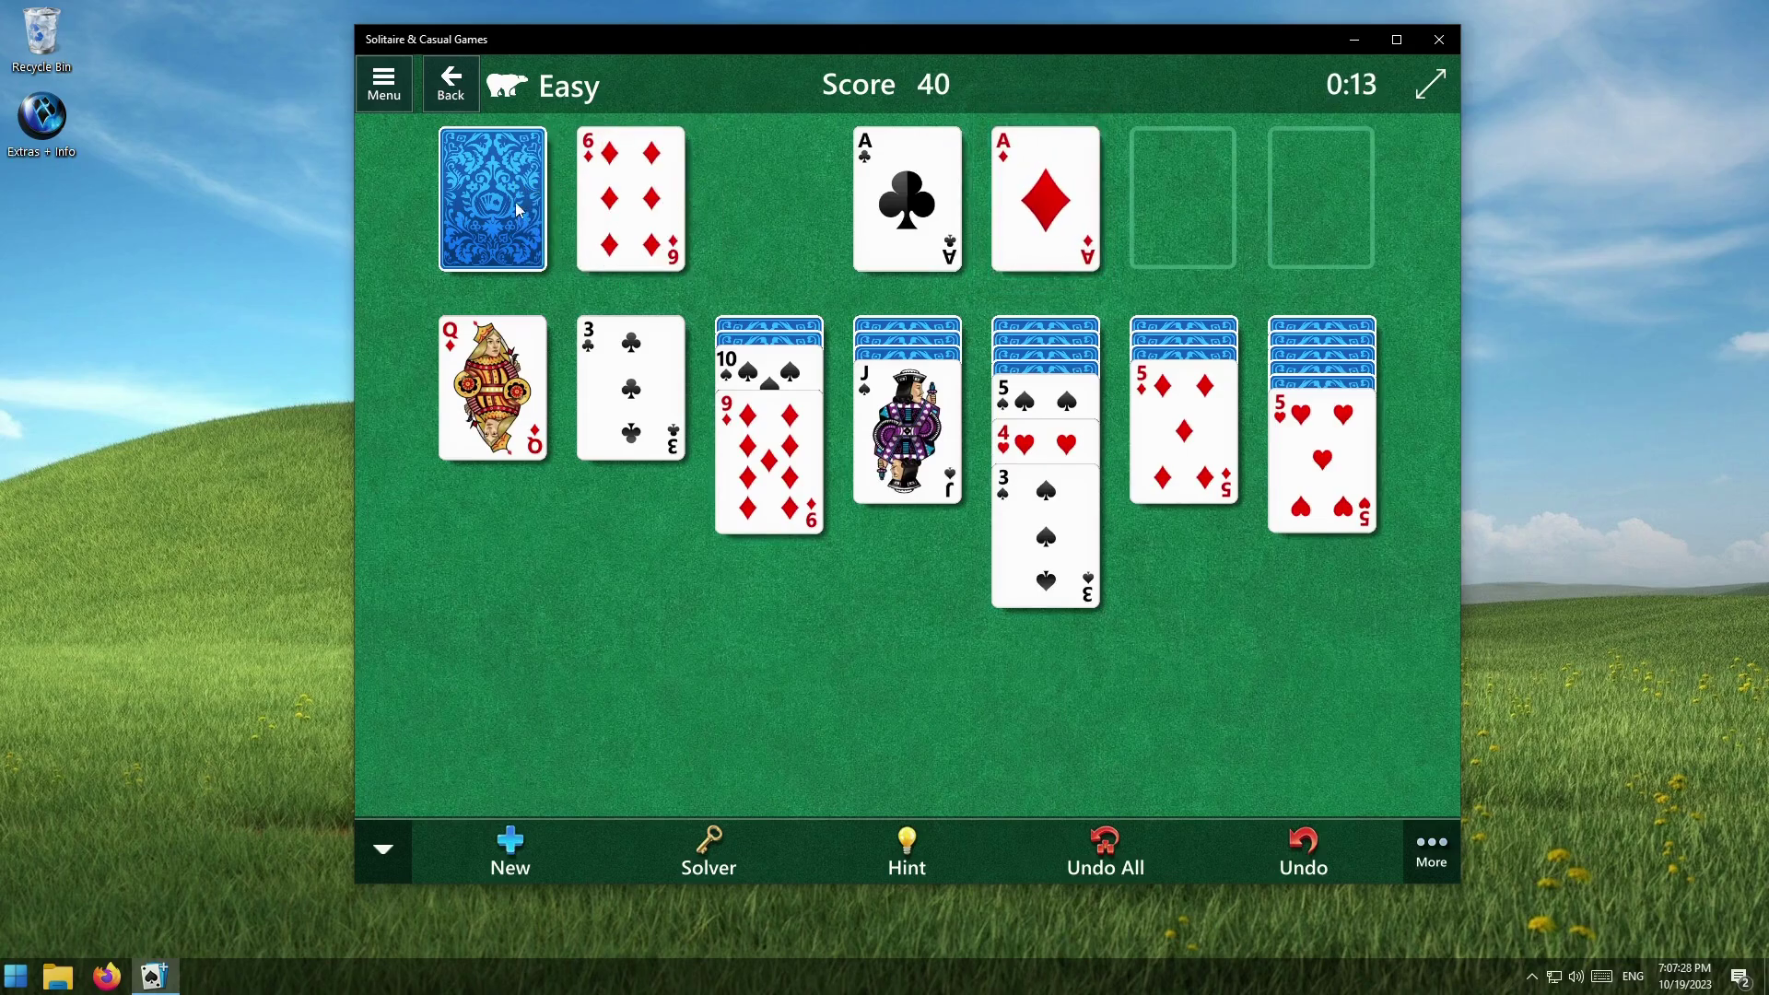
pyautogui.click(887, 425)
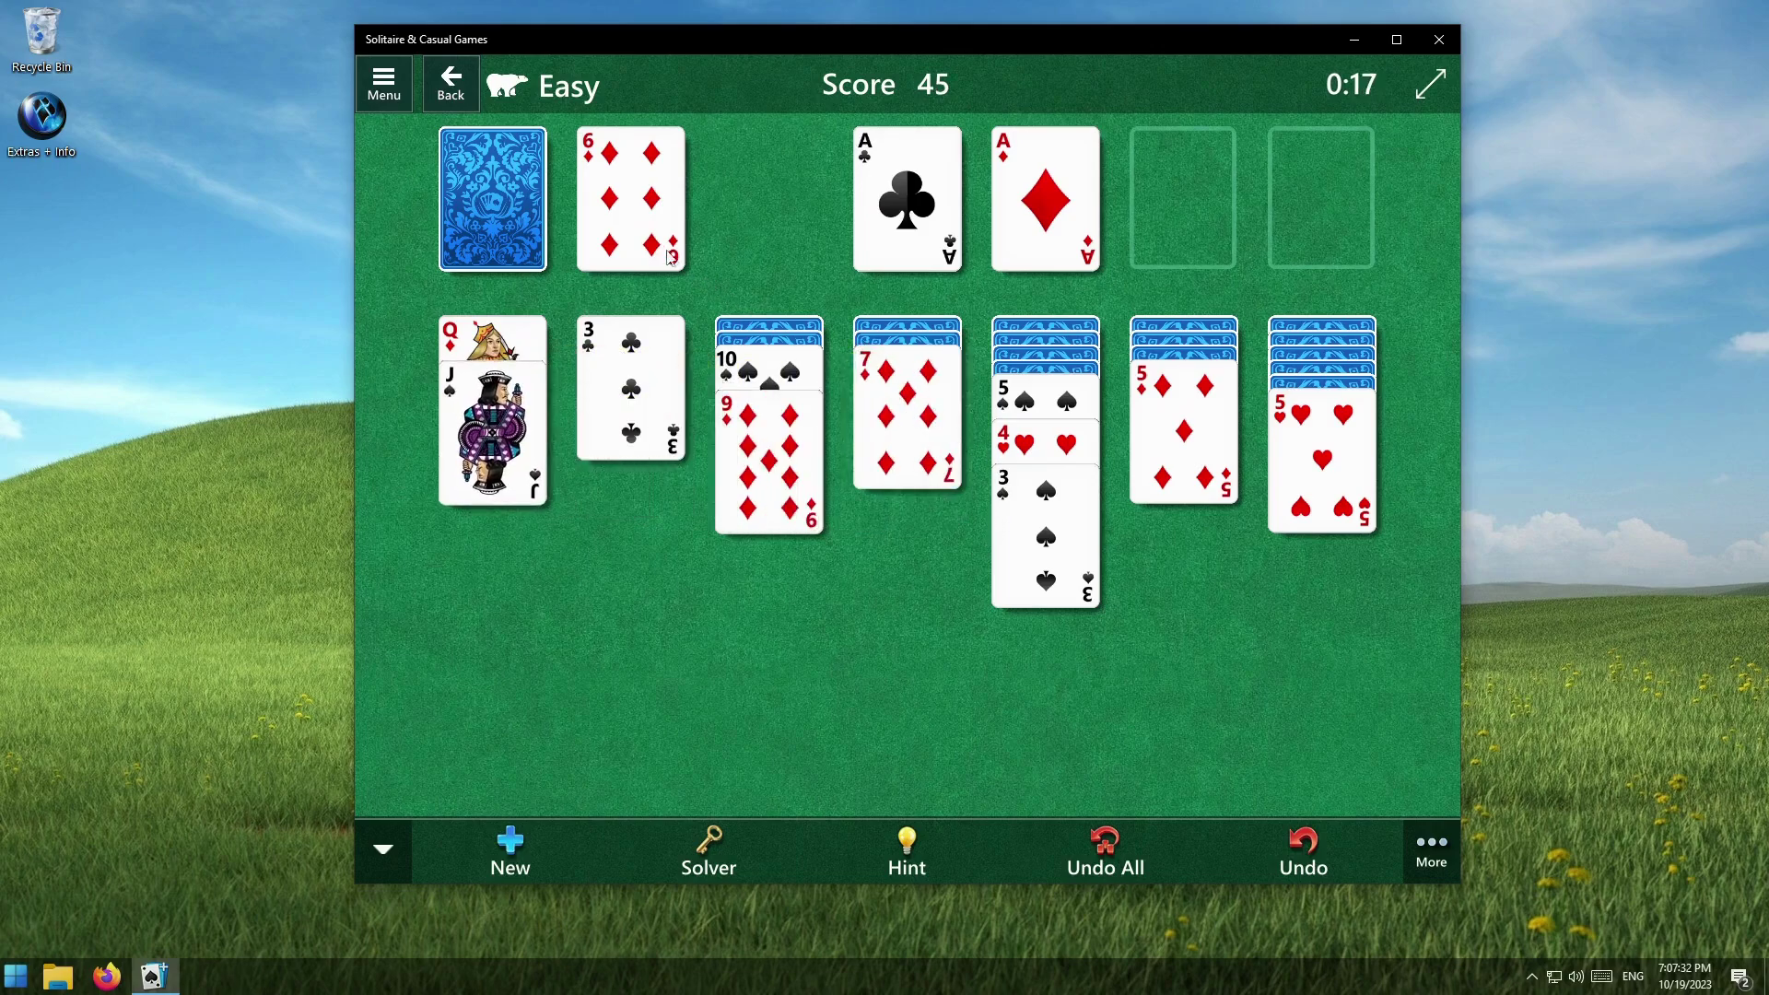
pyautogui.click(541, 190)
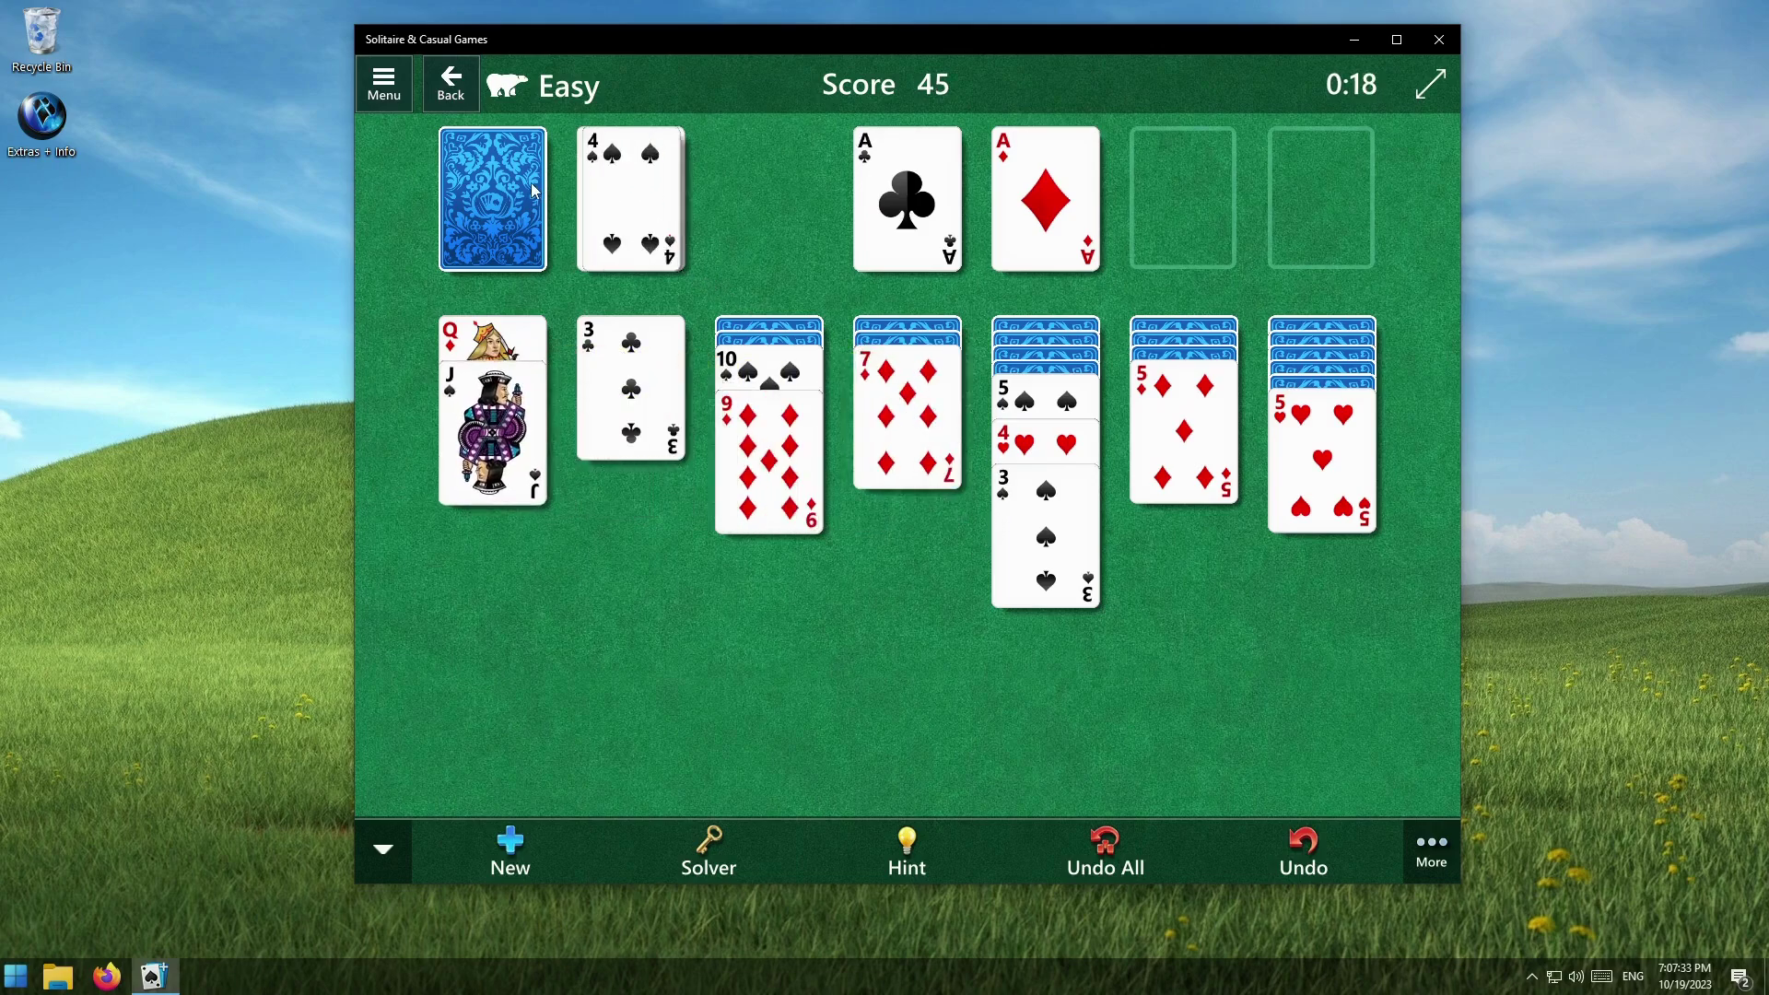
pyautogui.click(670, 213)
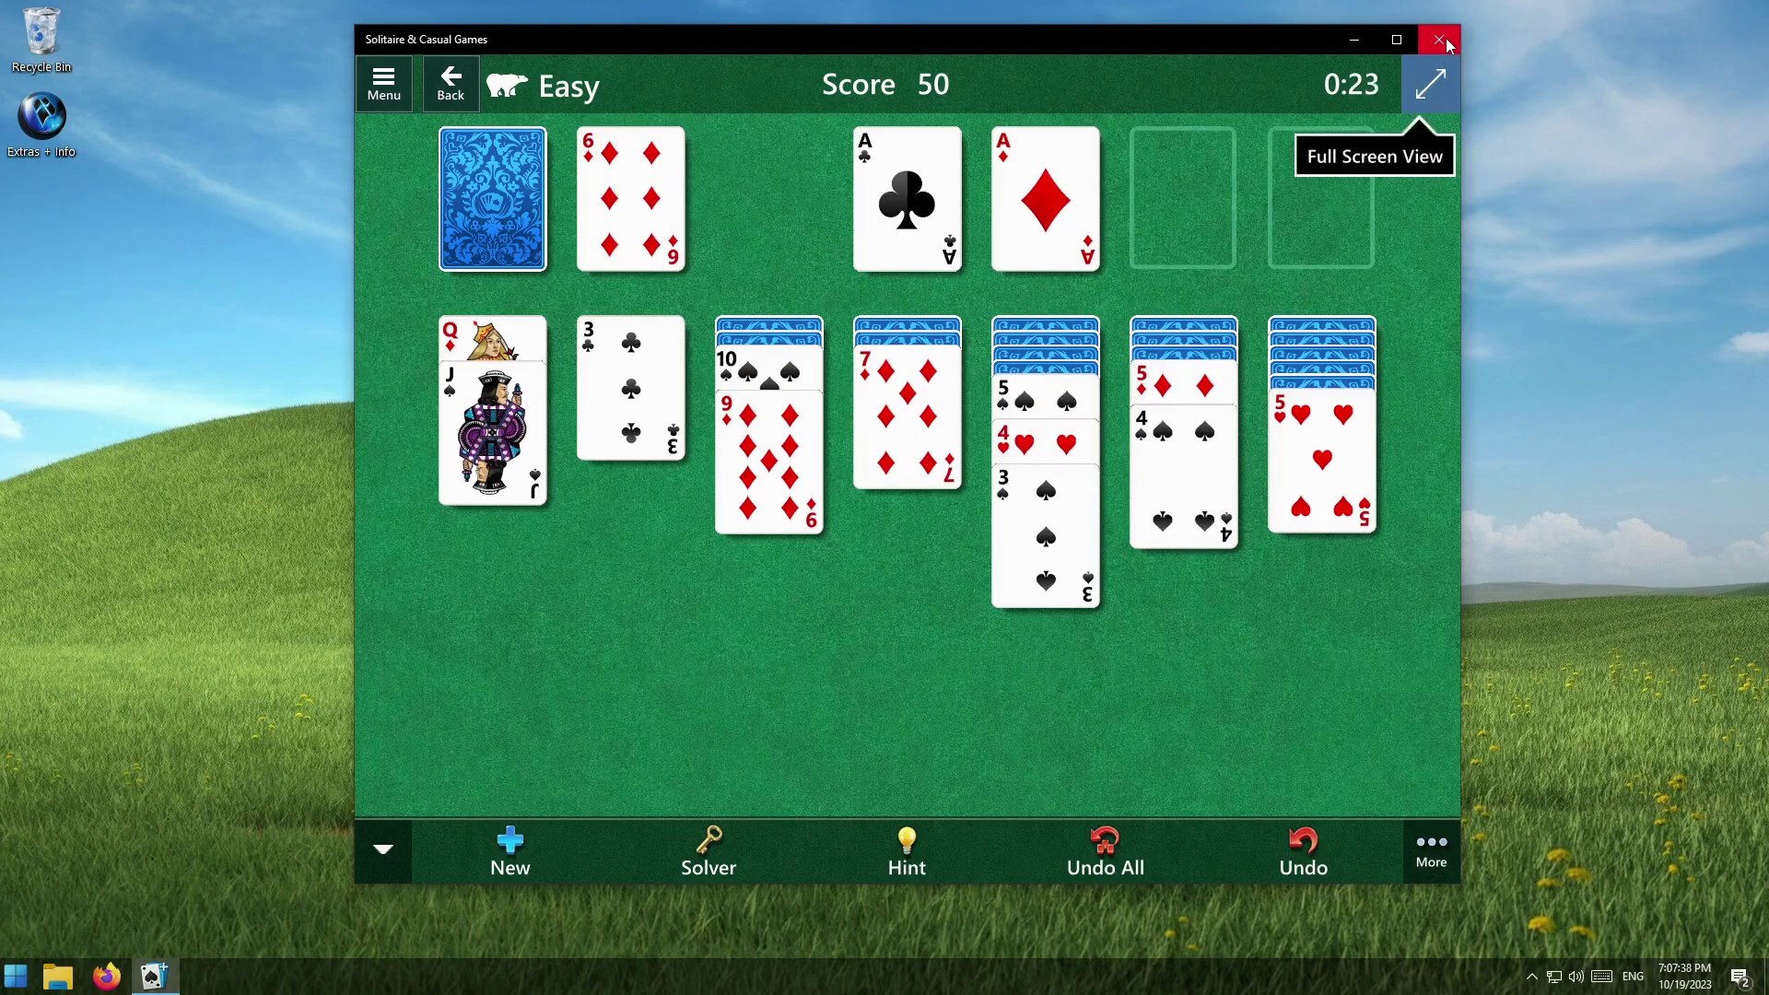
pyautogui.hotkey('alt', 'F4')
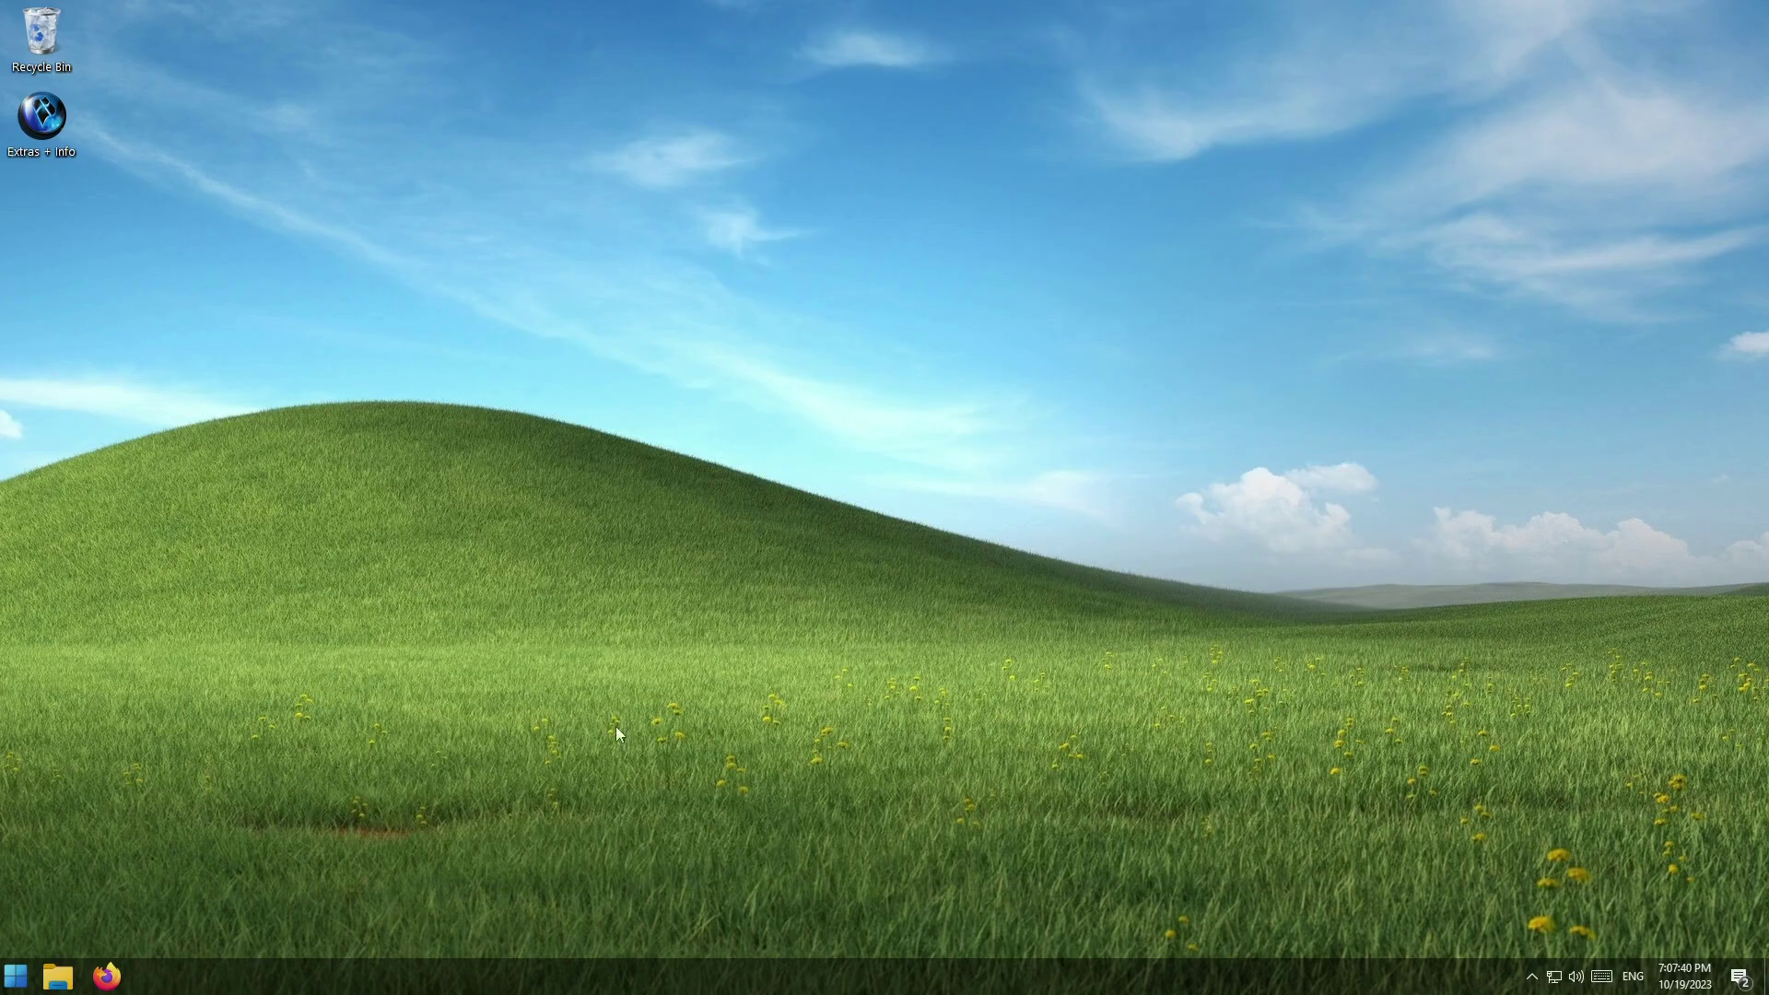
# Step: Open Programs and Features in Control Panel to review the installed programs
pyautogui.click(16, 976)
pyautogui.click(854, 362)
pyautogui.moveTo(813, 314); pyautogui.dragTo(1067, 135)
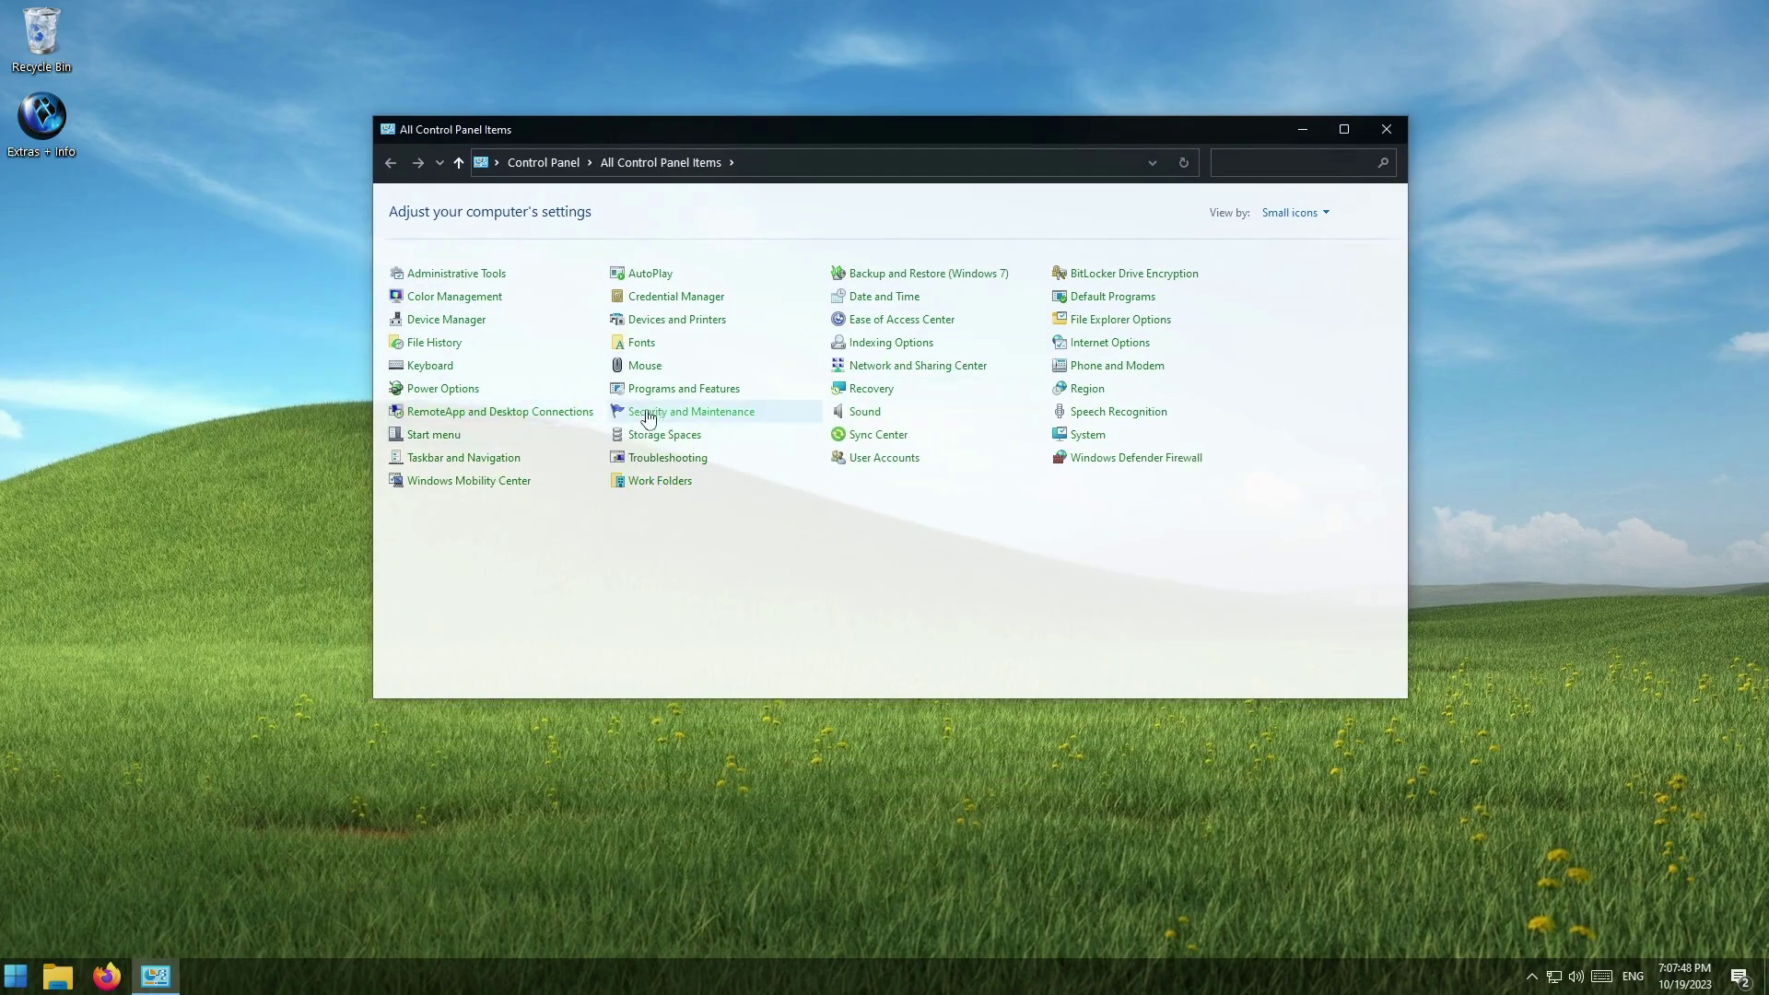
pyautogui.click(668, 389)
pyautogui.moveTo(1038, 134); pyautogui.dragTo(764, 46)
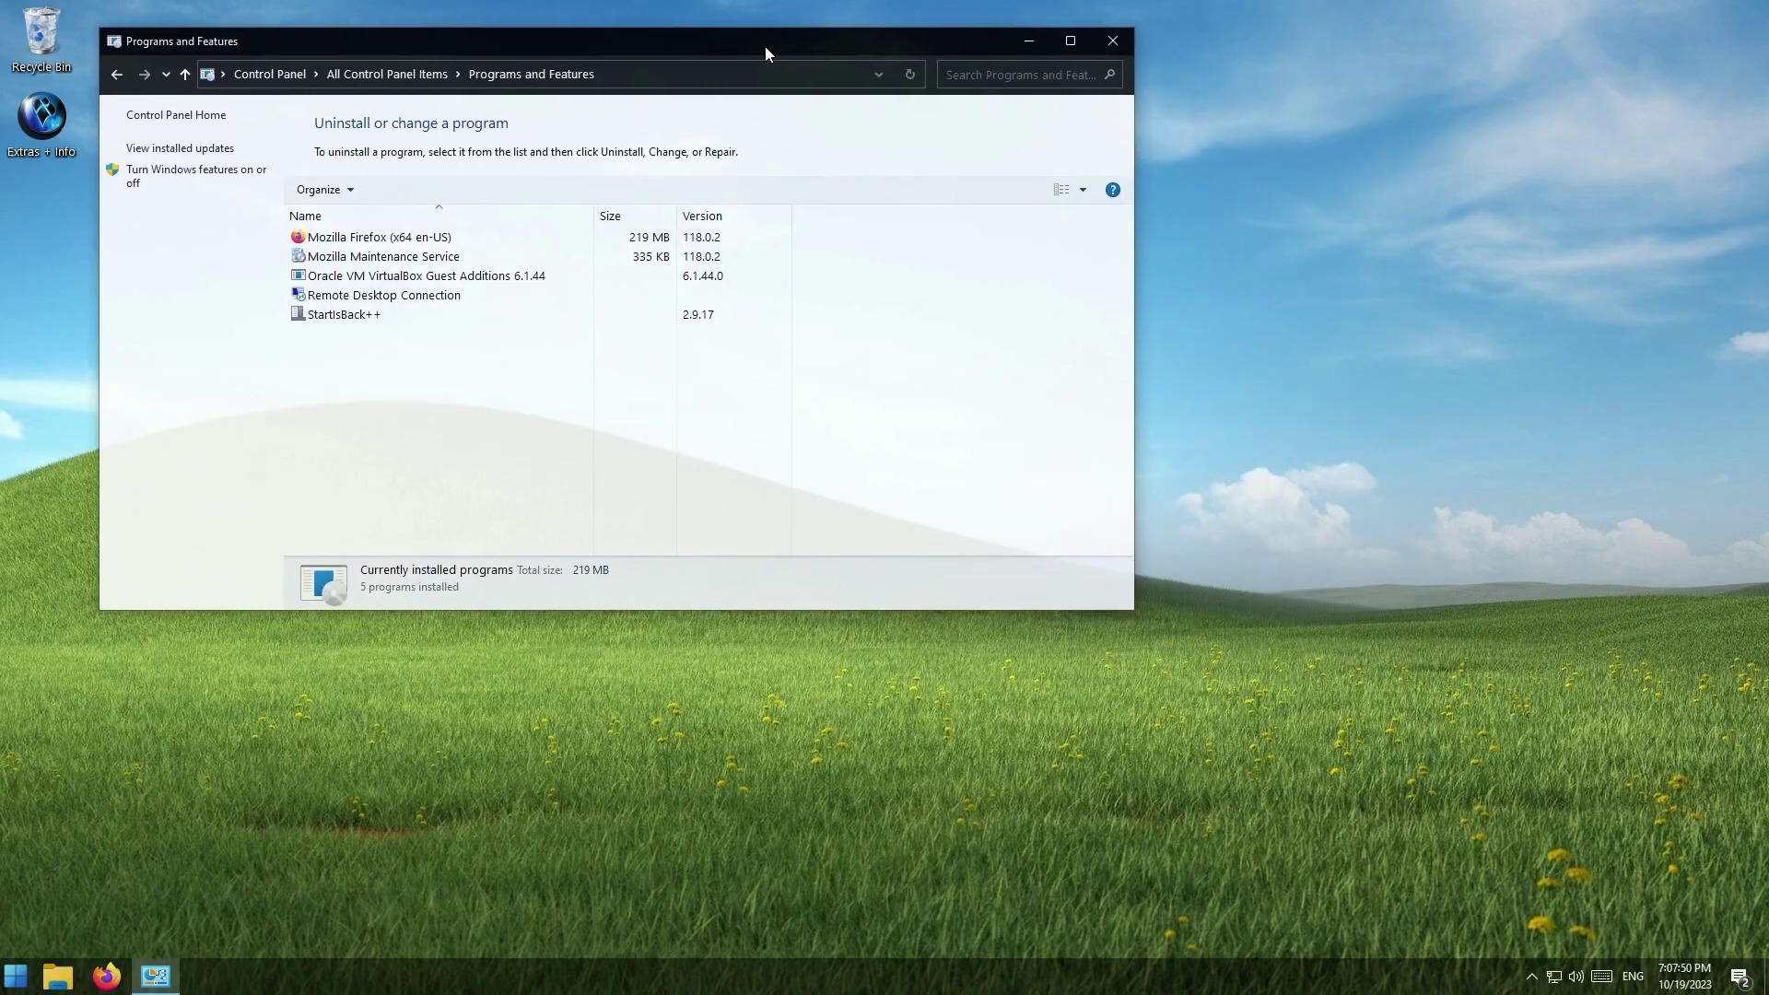
# Step: Turn on the .NET Framework 3.5 Windows feature and let Windows Update download the required files
pyautogui.click(201, 179)
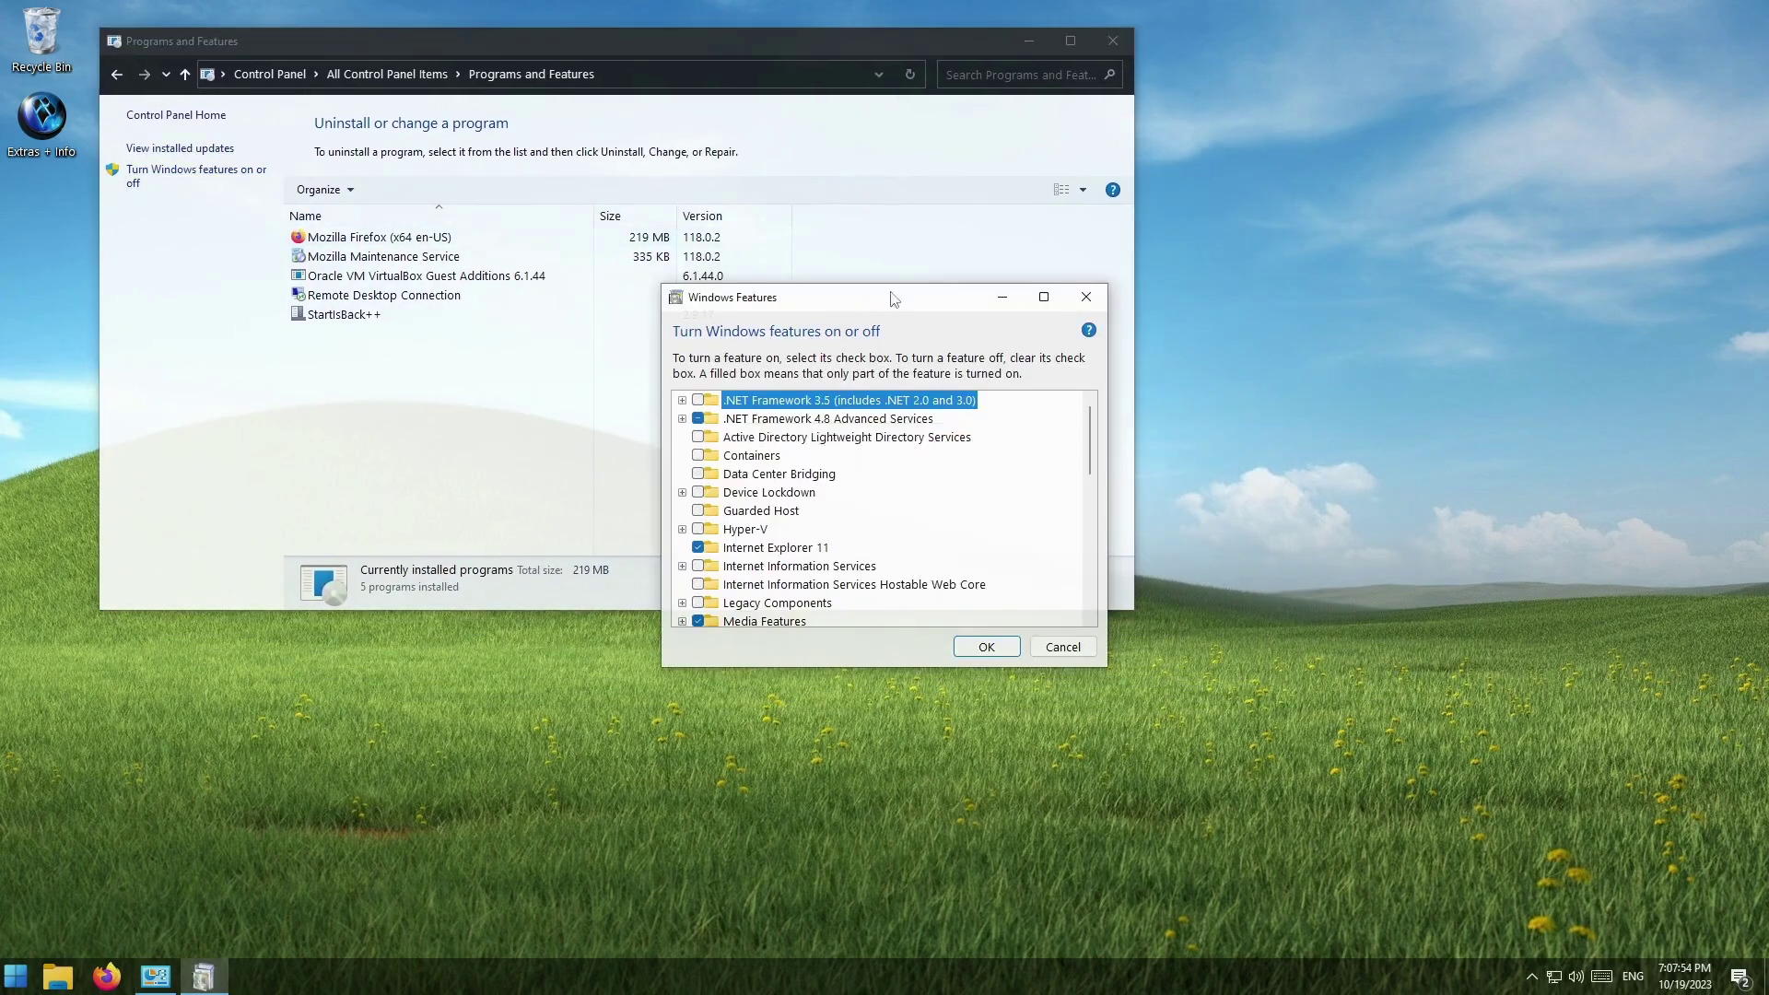
pyautogui.moveTo(917, 306); pyautogui.dragTo(391, 57)
pyautogui.click(1113, 41)
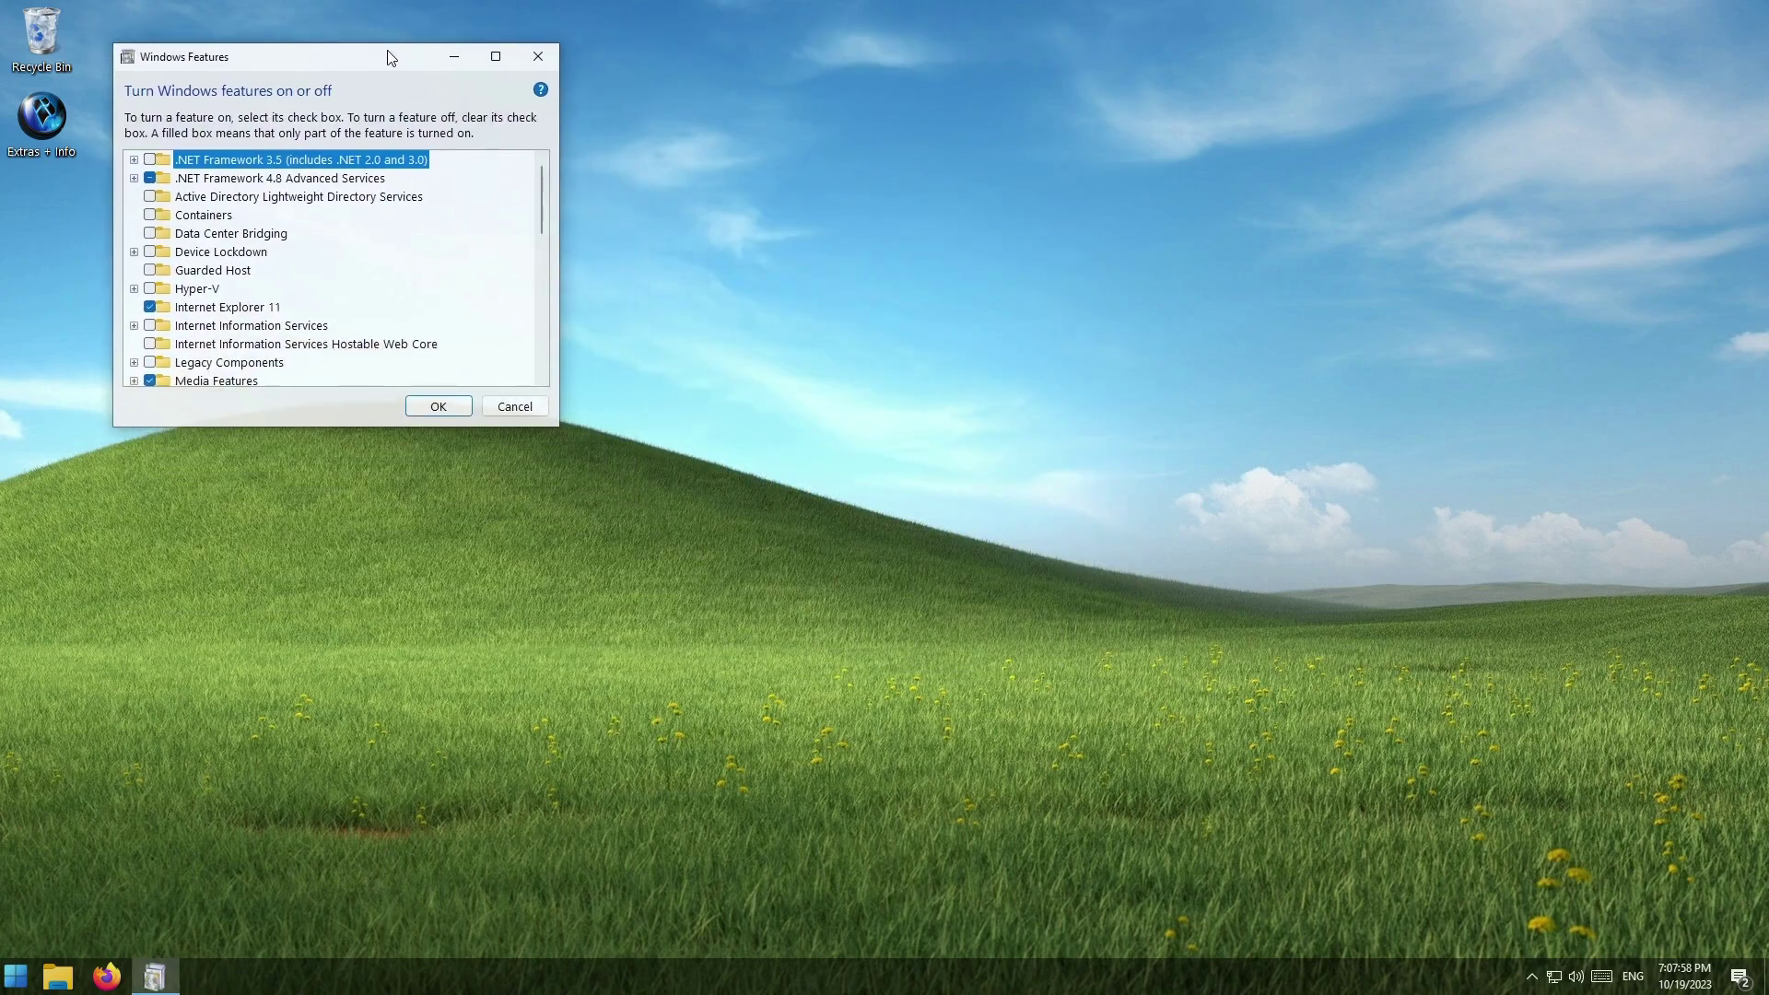
pyautogui.click(438, 412)
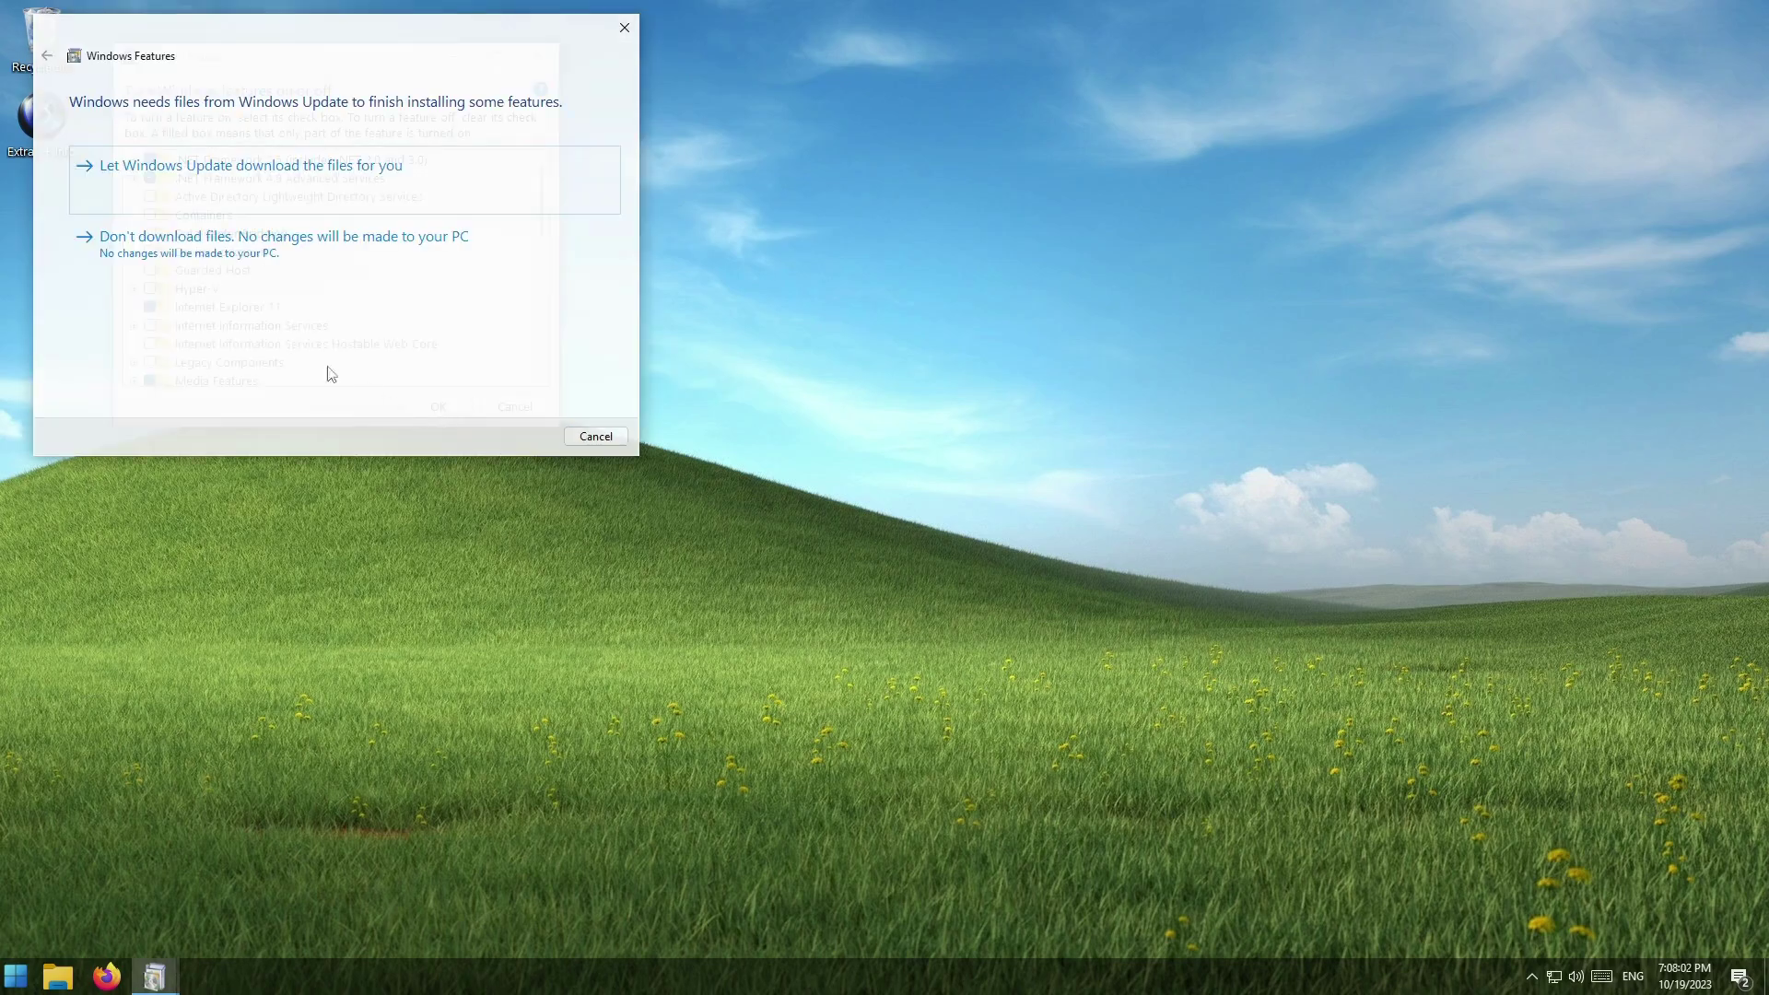
pyautogui.click(195, 176)
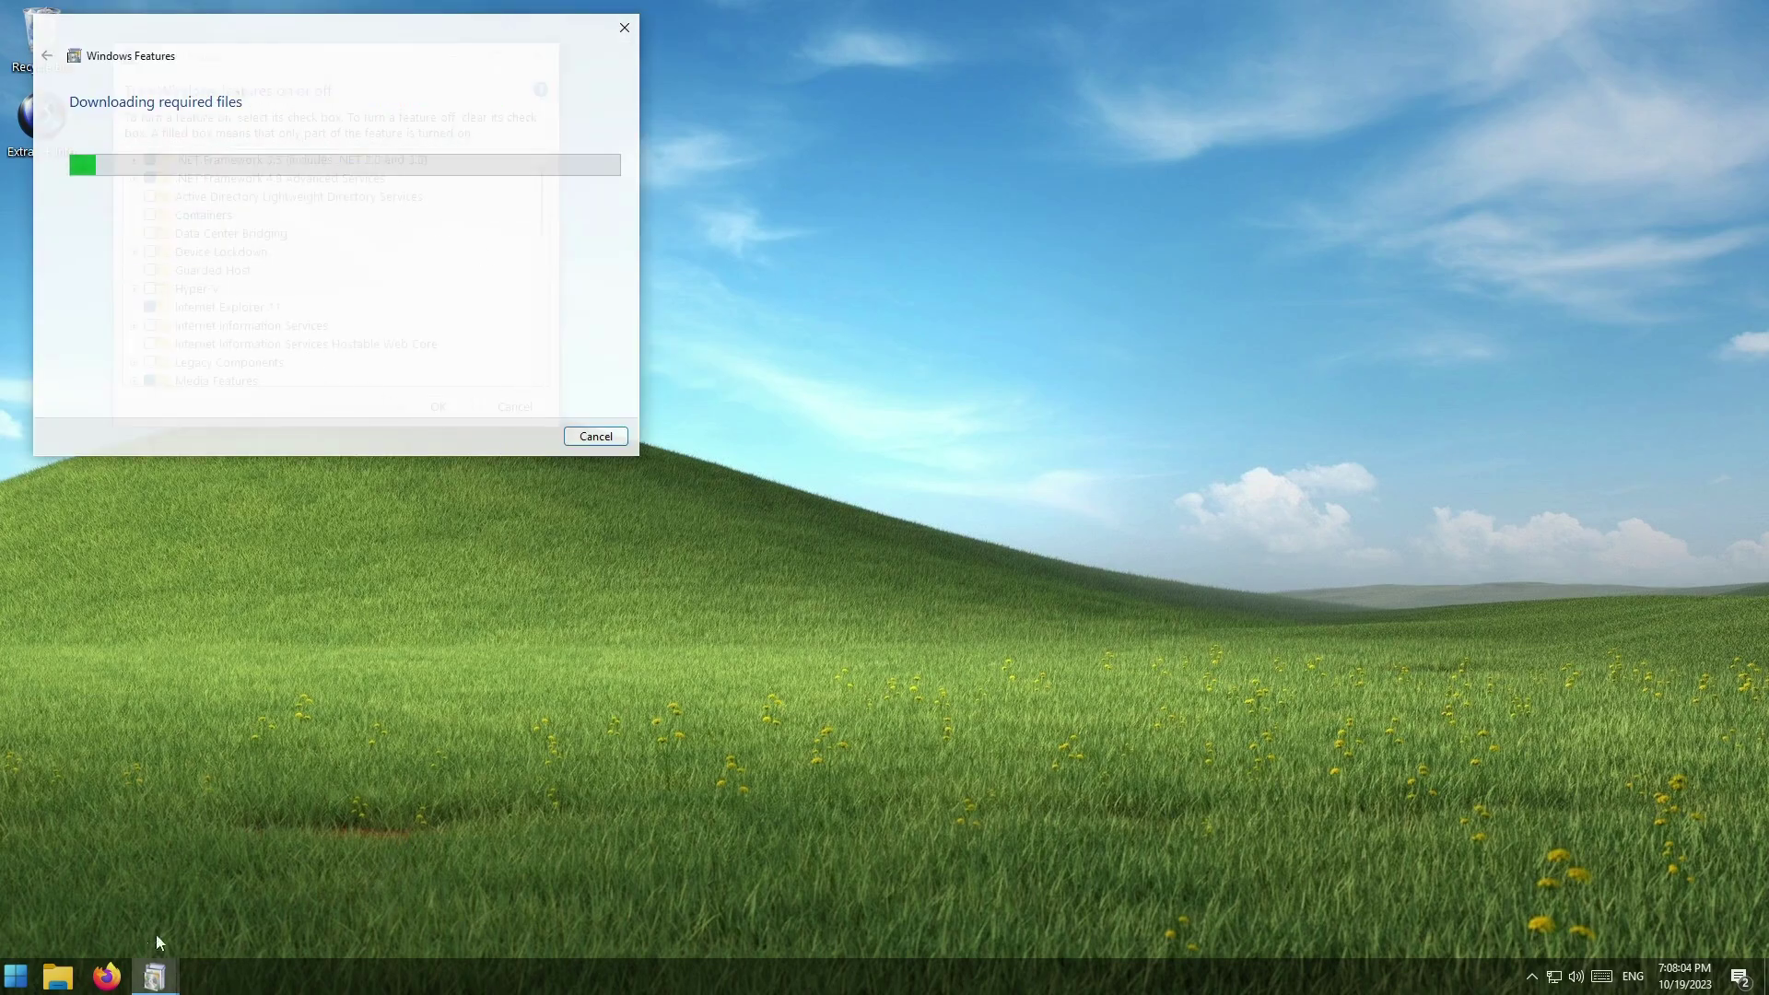
# Step: Open the Language page under Time & Language in Windows Settings
pyautogui.click(16, 975)
pyautogui.click(318, 833)
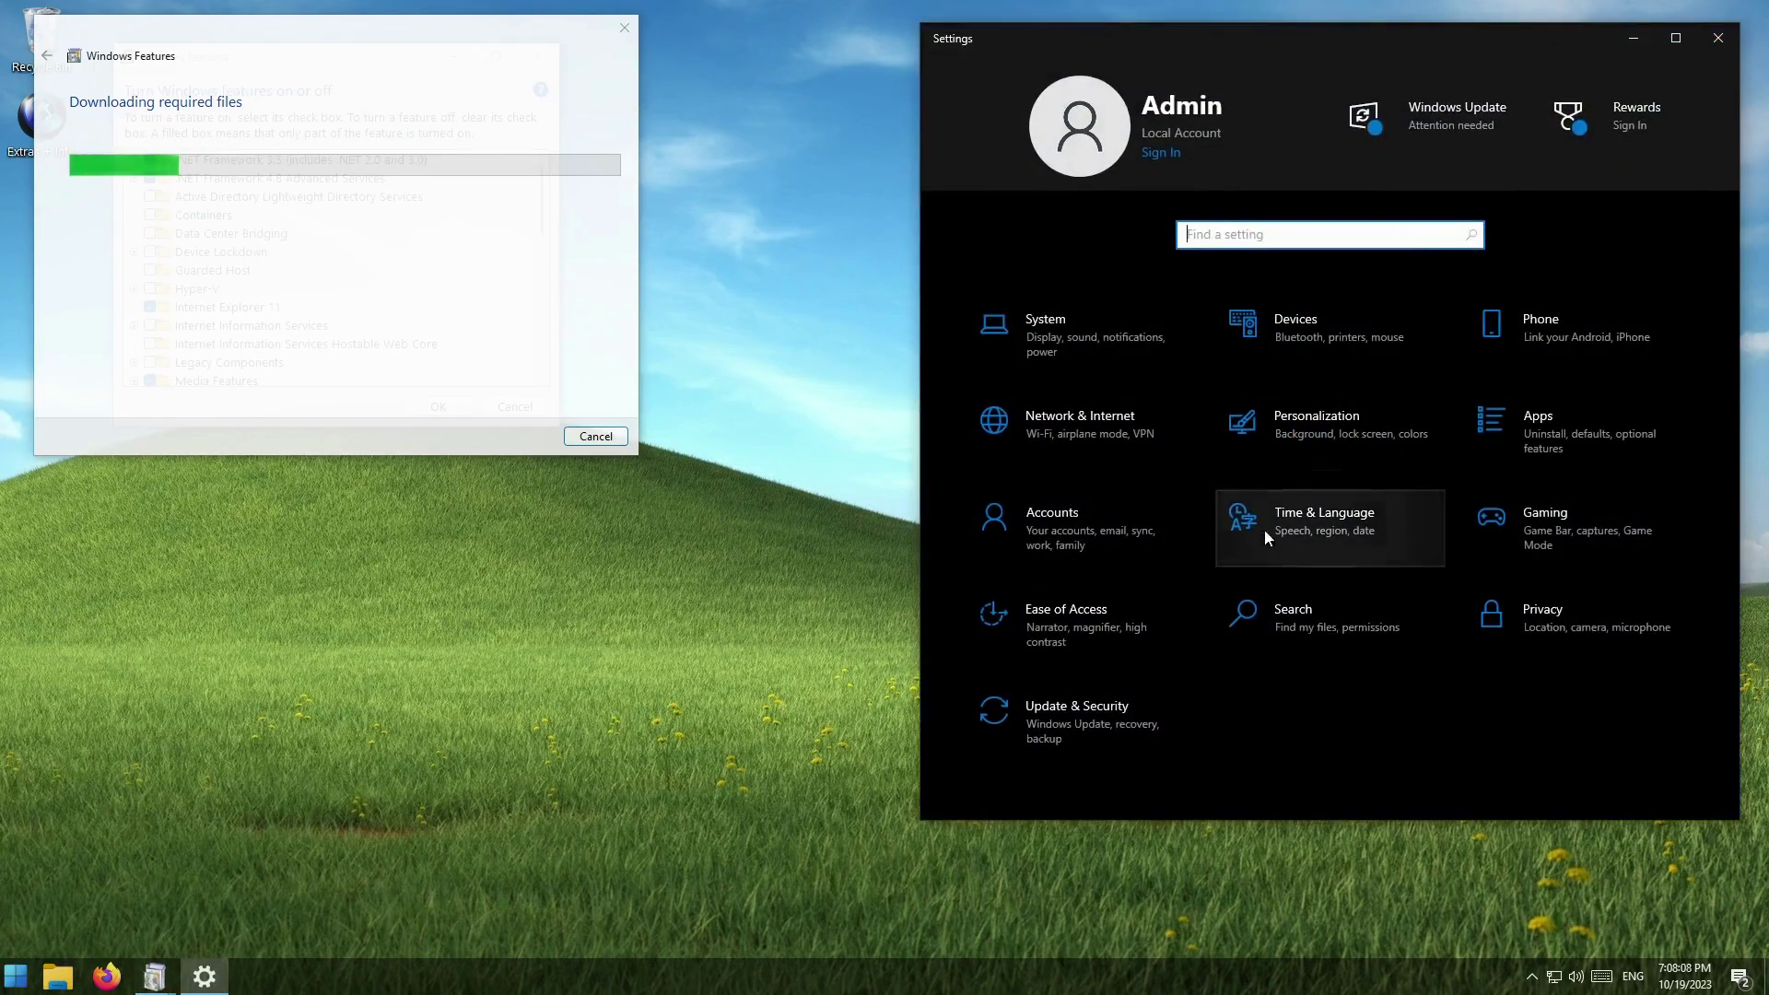
pyautogui.click(1336, 509)
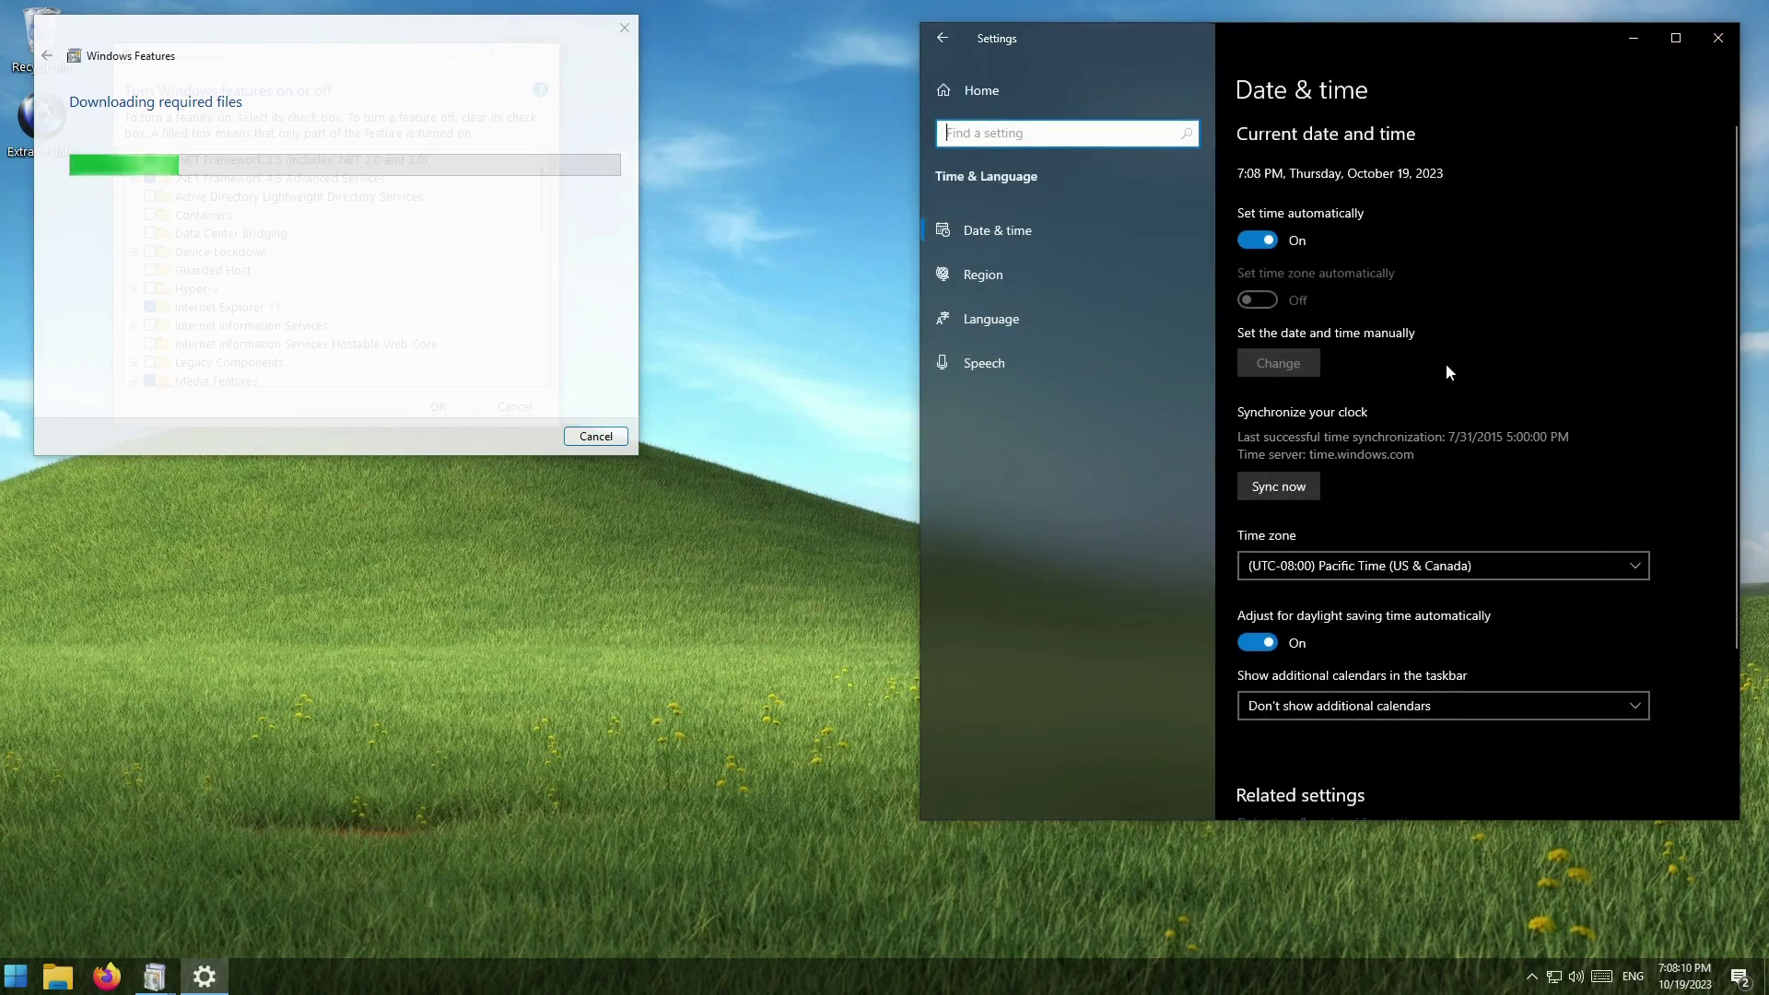
pyautogui.click(986, 310)
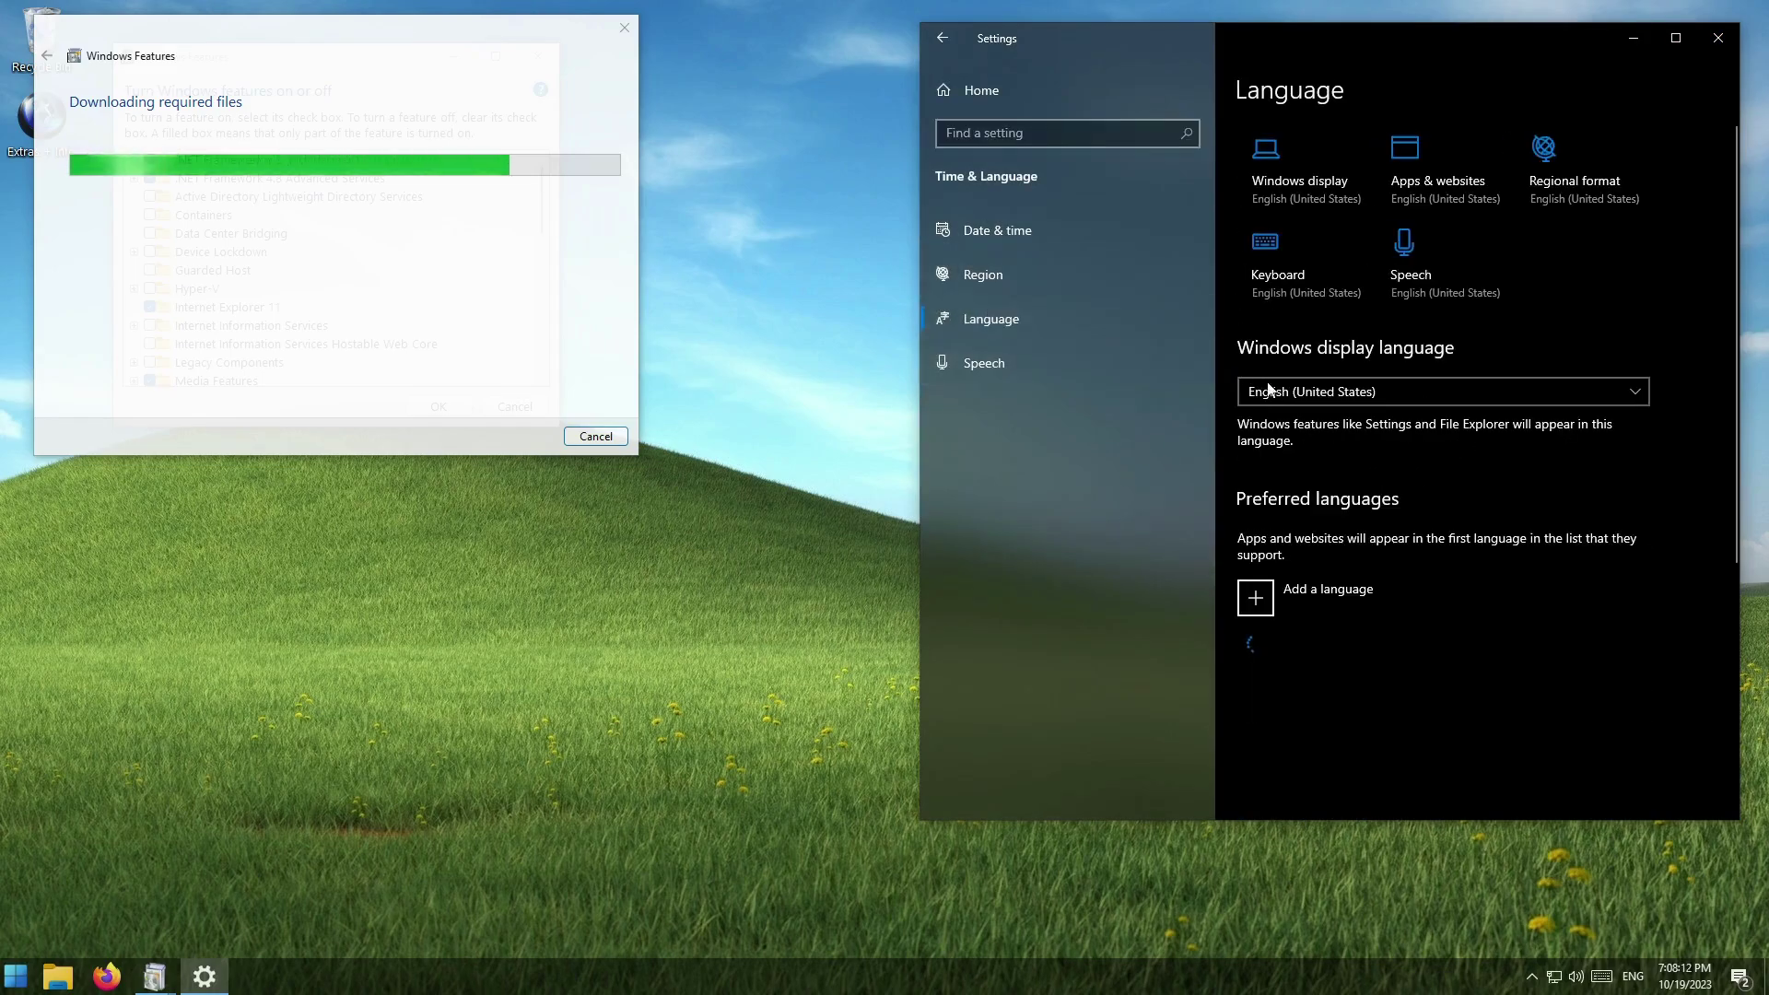
# Step: Add Italian (Italy) as a preferred language, installing its language pack without text-to-speech or handwriting
pyautogui.click(1309, 591)
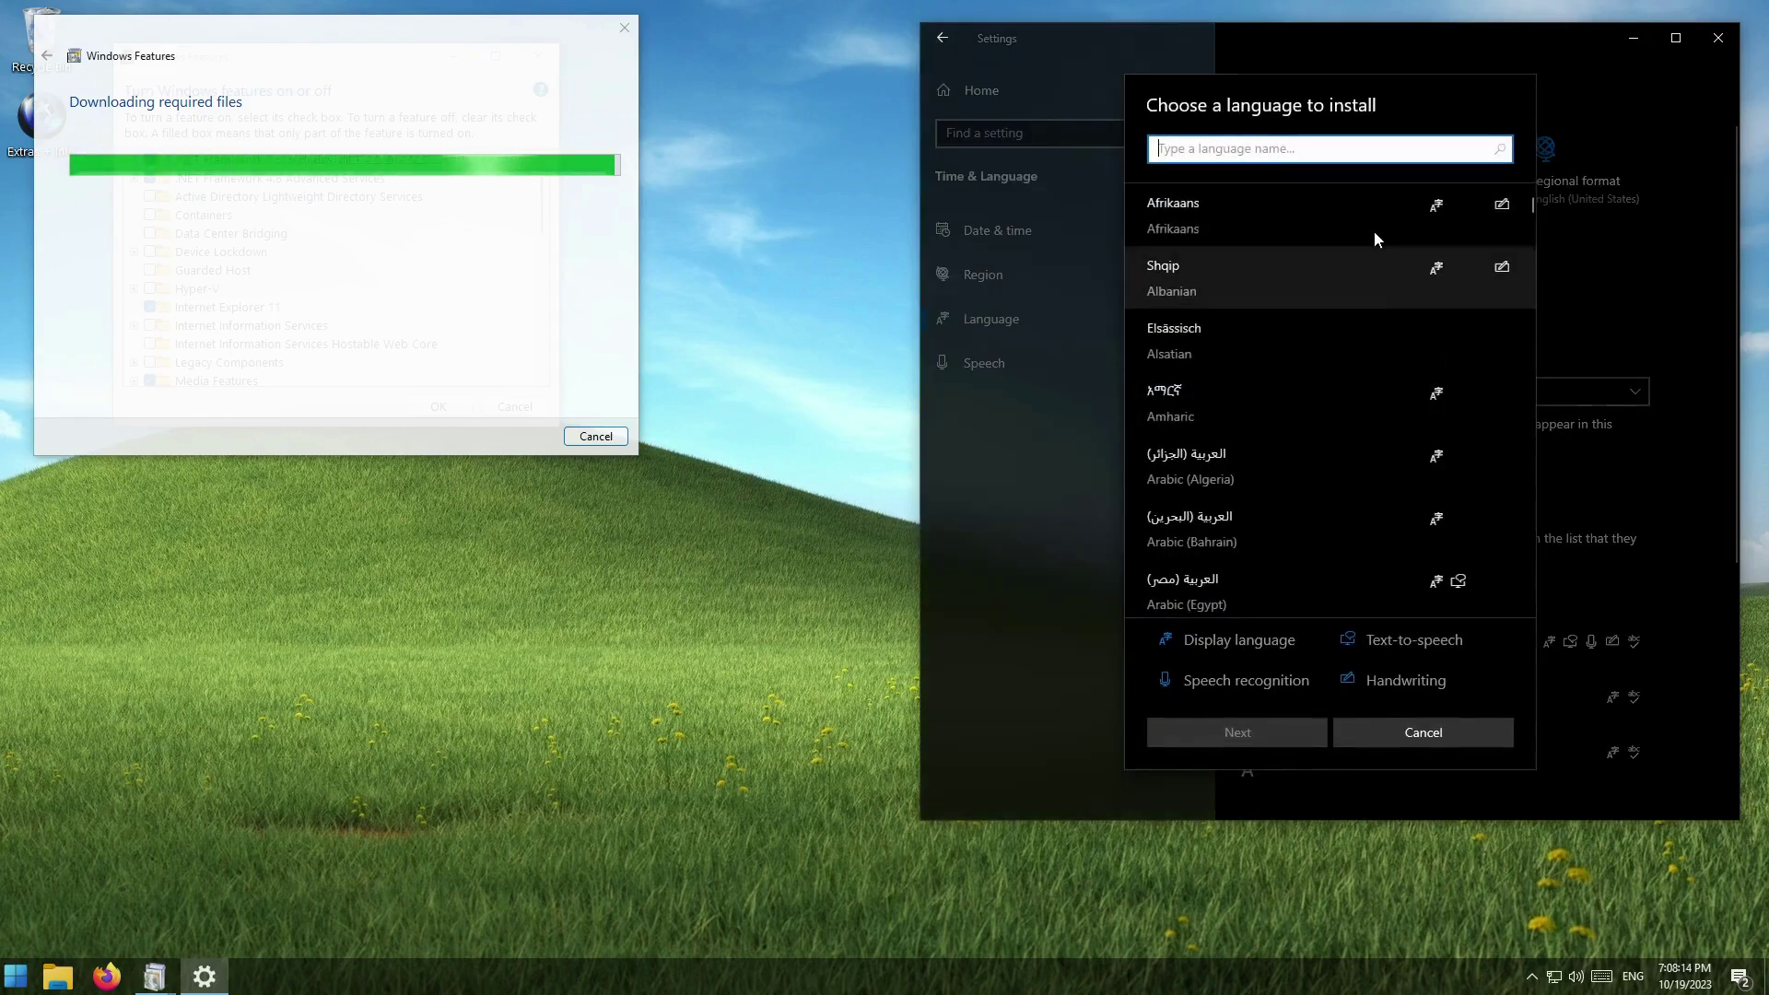
pyautogui.write('ital')
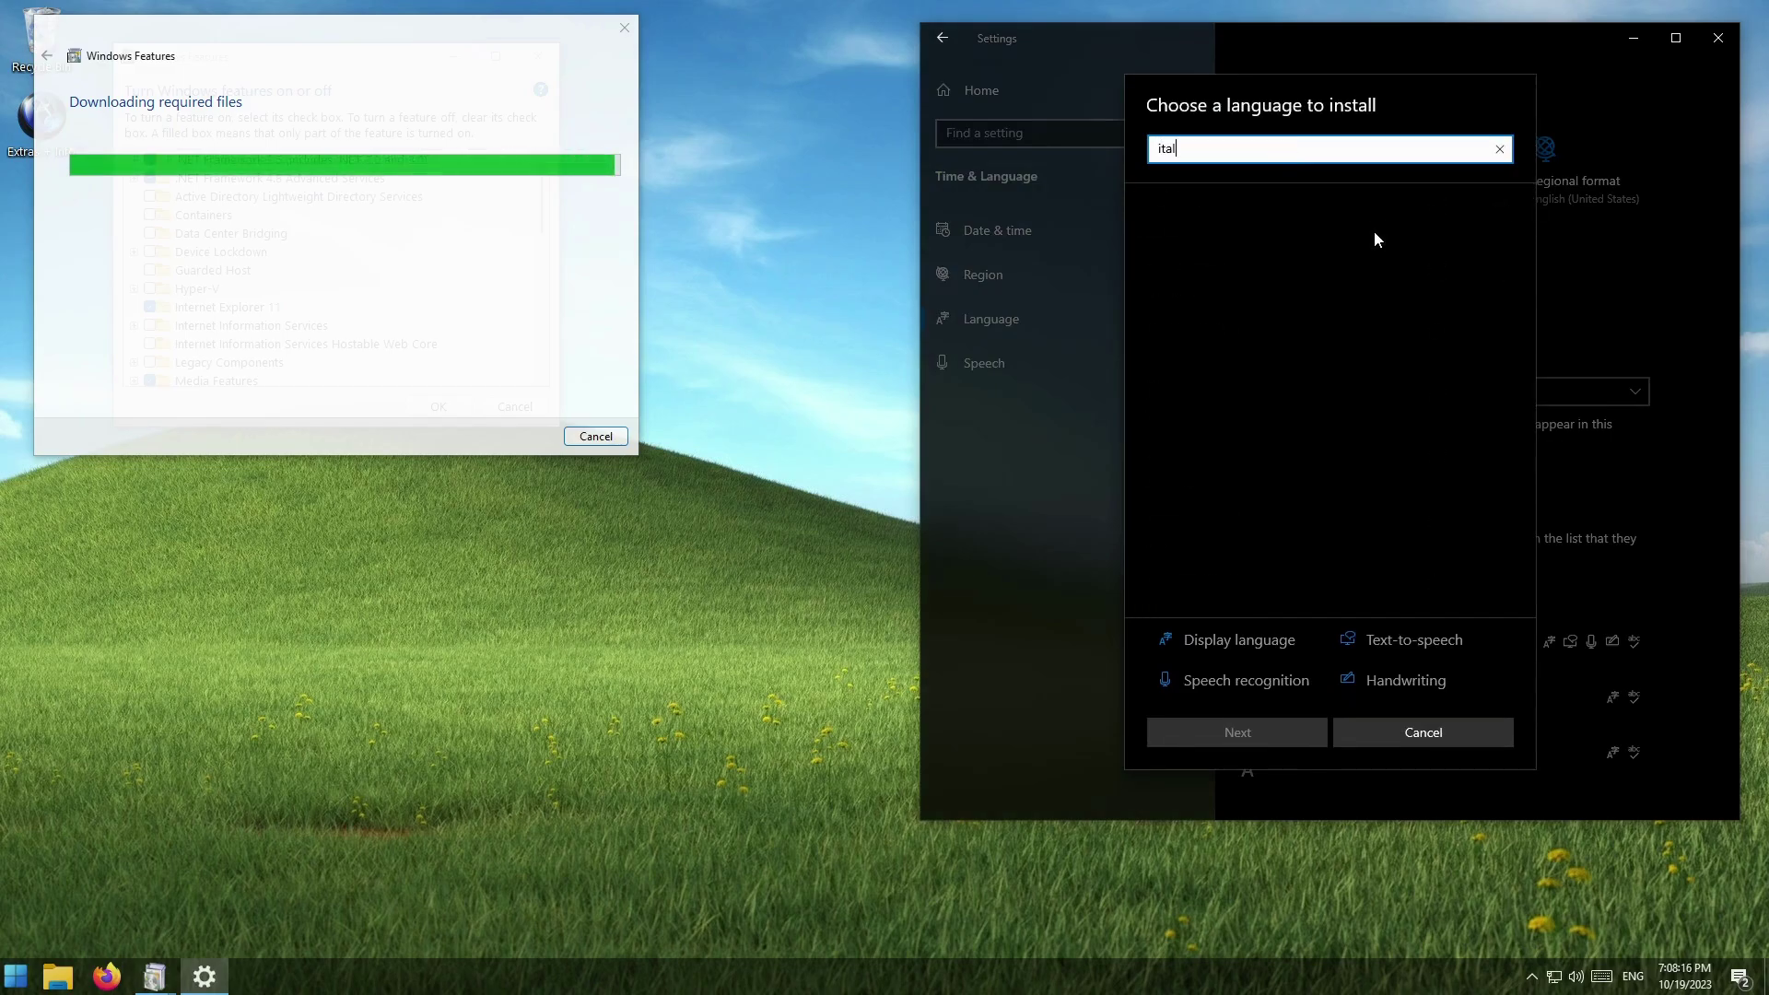
pyautogui.click(1174, 394)
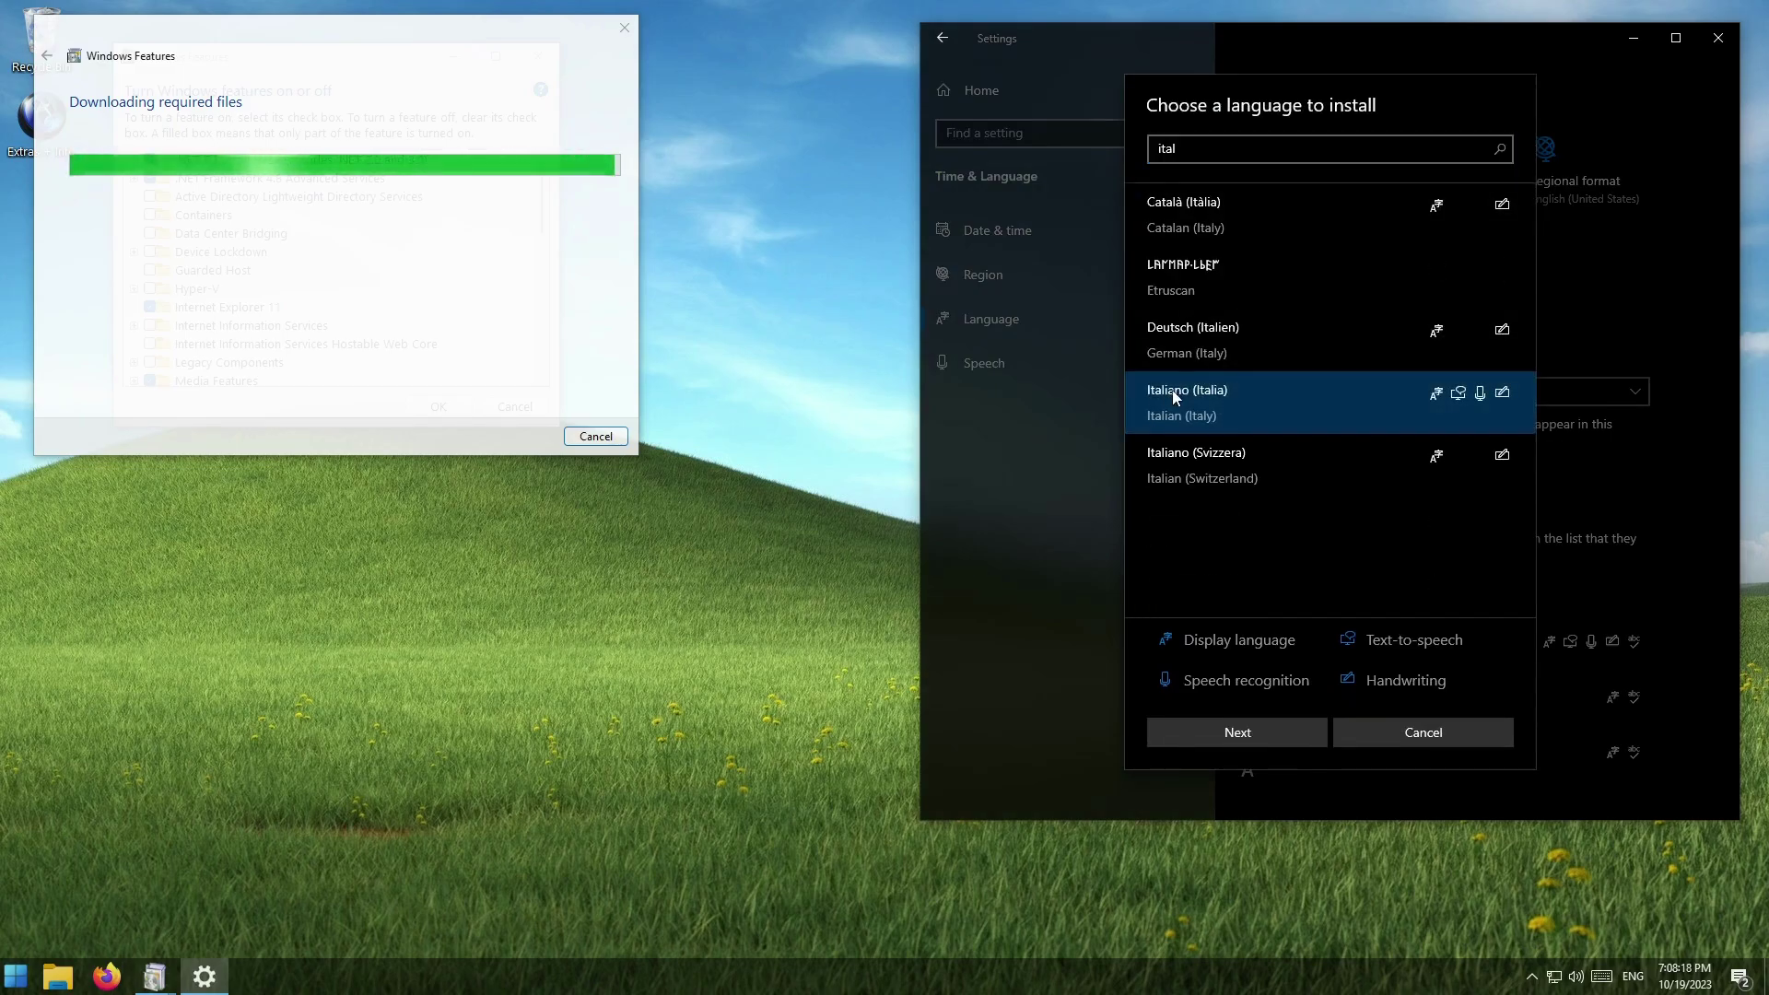
pyautogui.click(1209, 734)
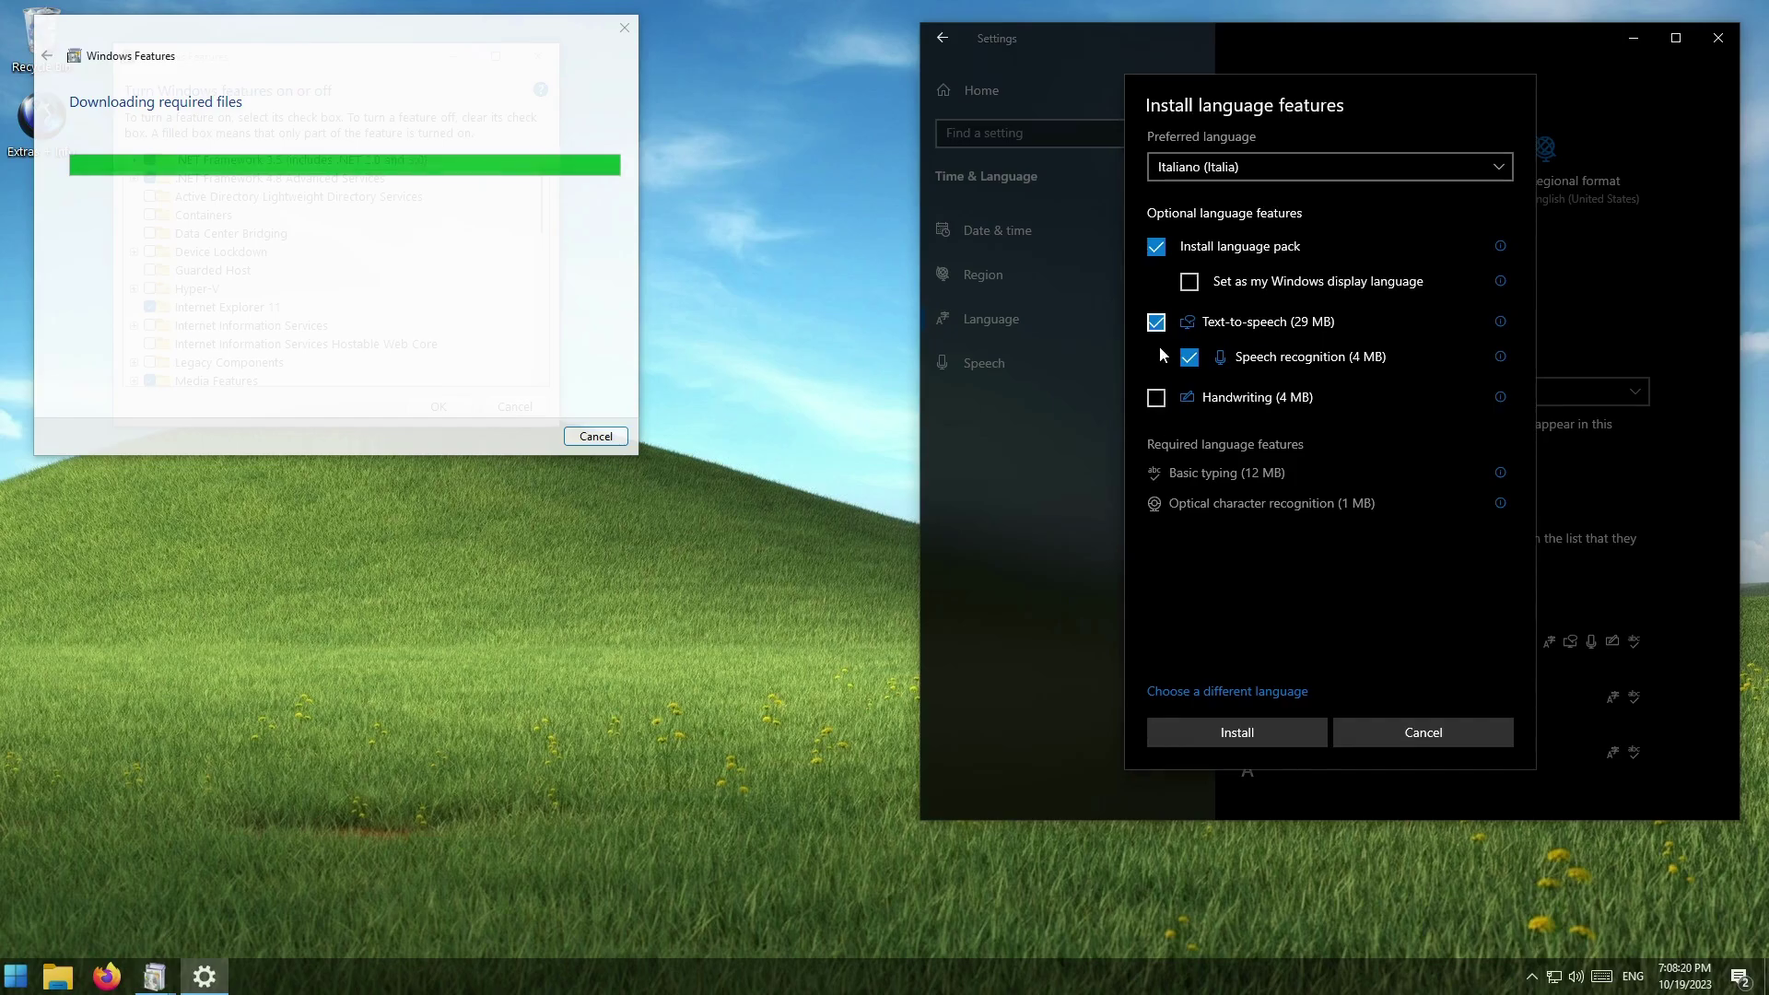
pyautogui.click(1156, 325)
pyautogui.click(1223, 739)
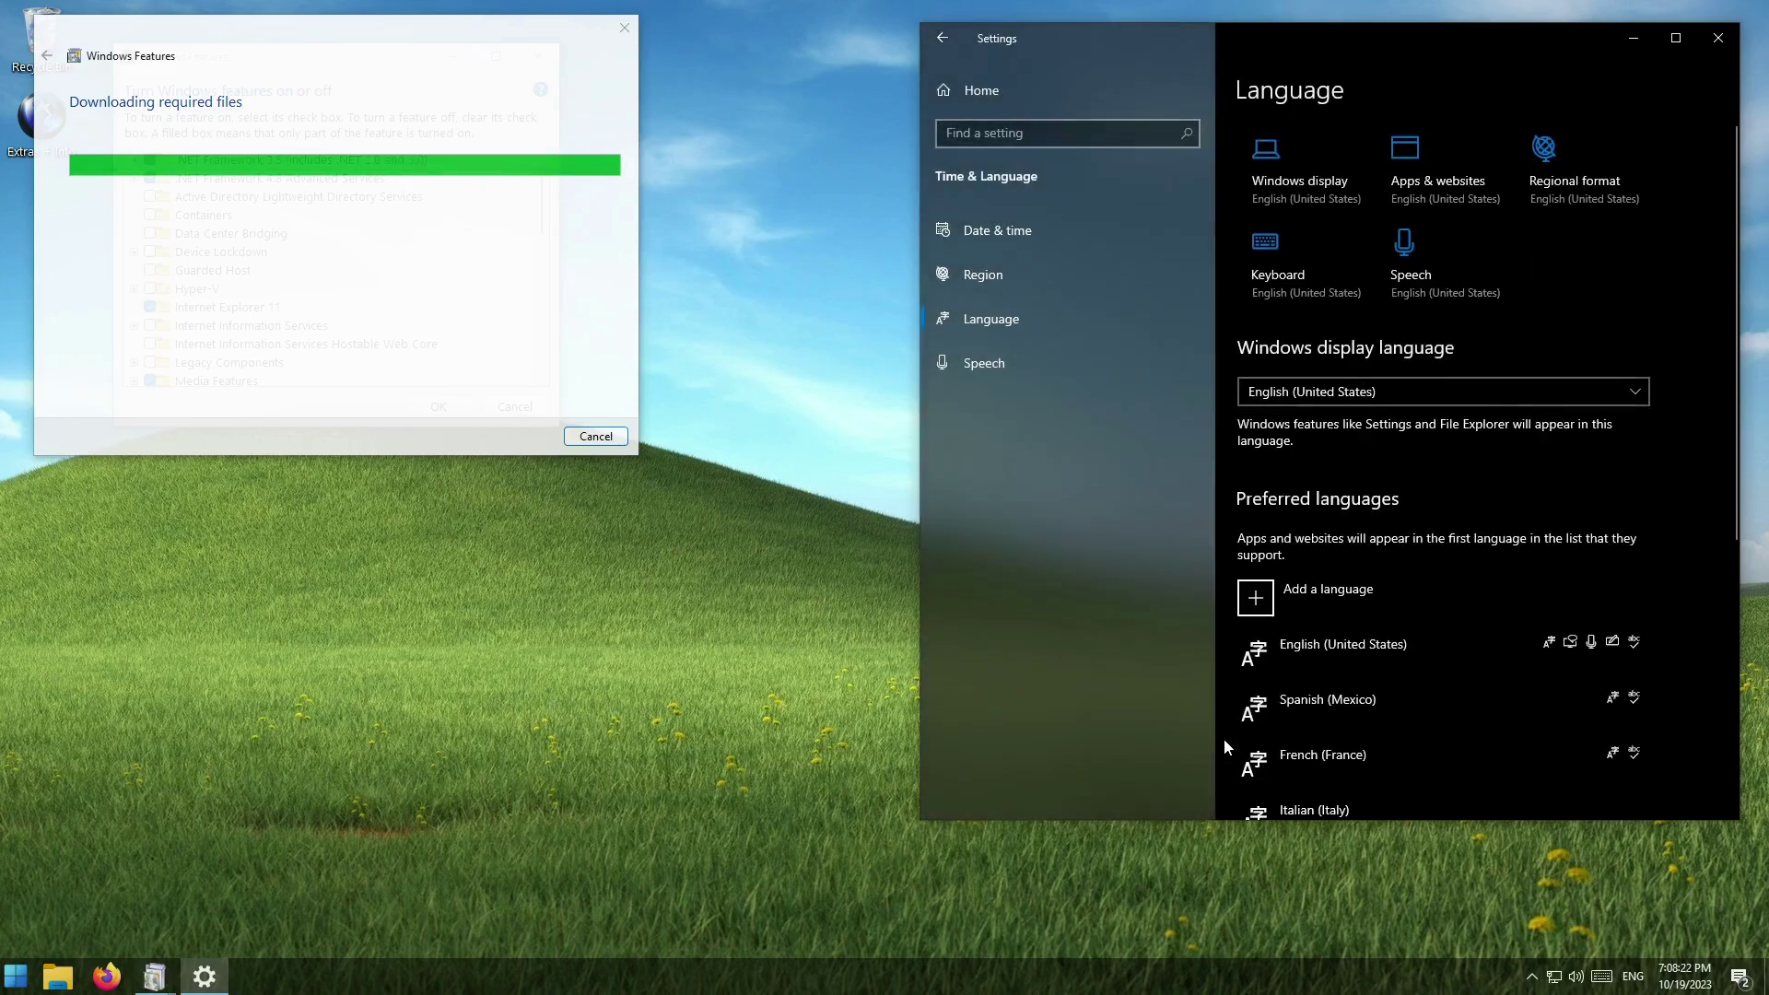
pyautogui.scroll(-2, 1669, 387)
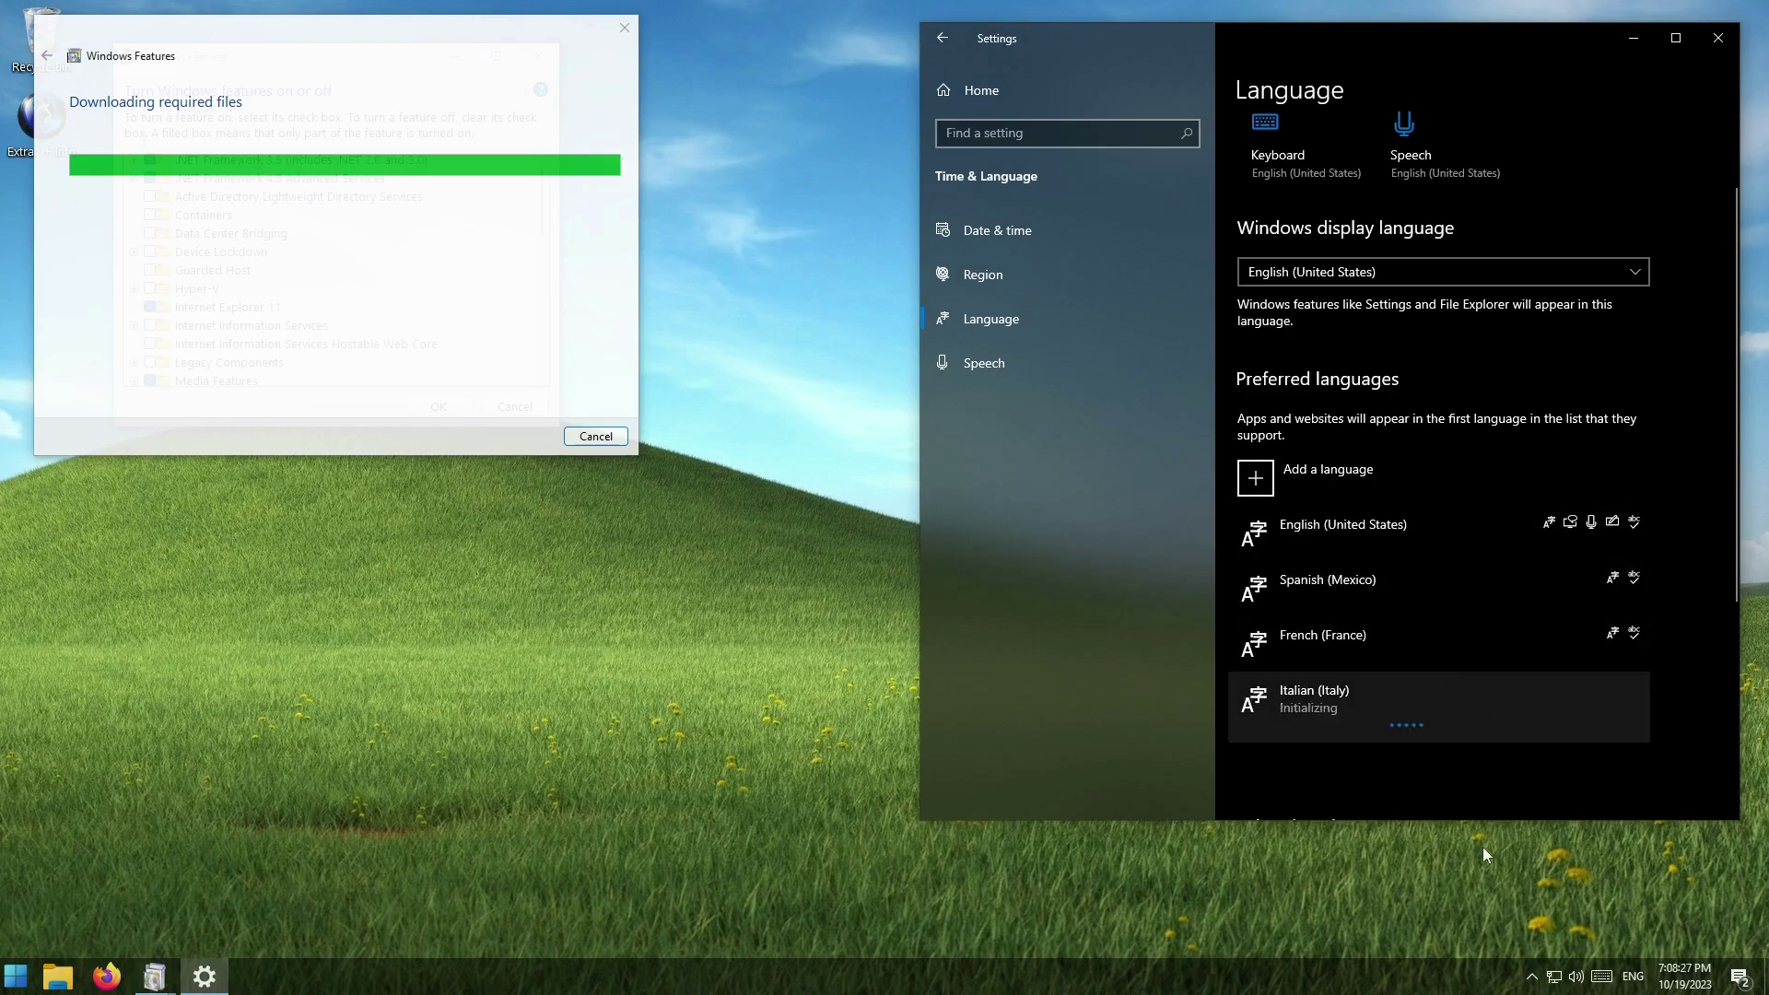
# Step: Hide the touch keyboard button from the taskbar and run Windows Touch Keyboard Off from X-Lite Tools
pyautogui.rightClick(1493, 977)
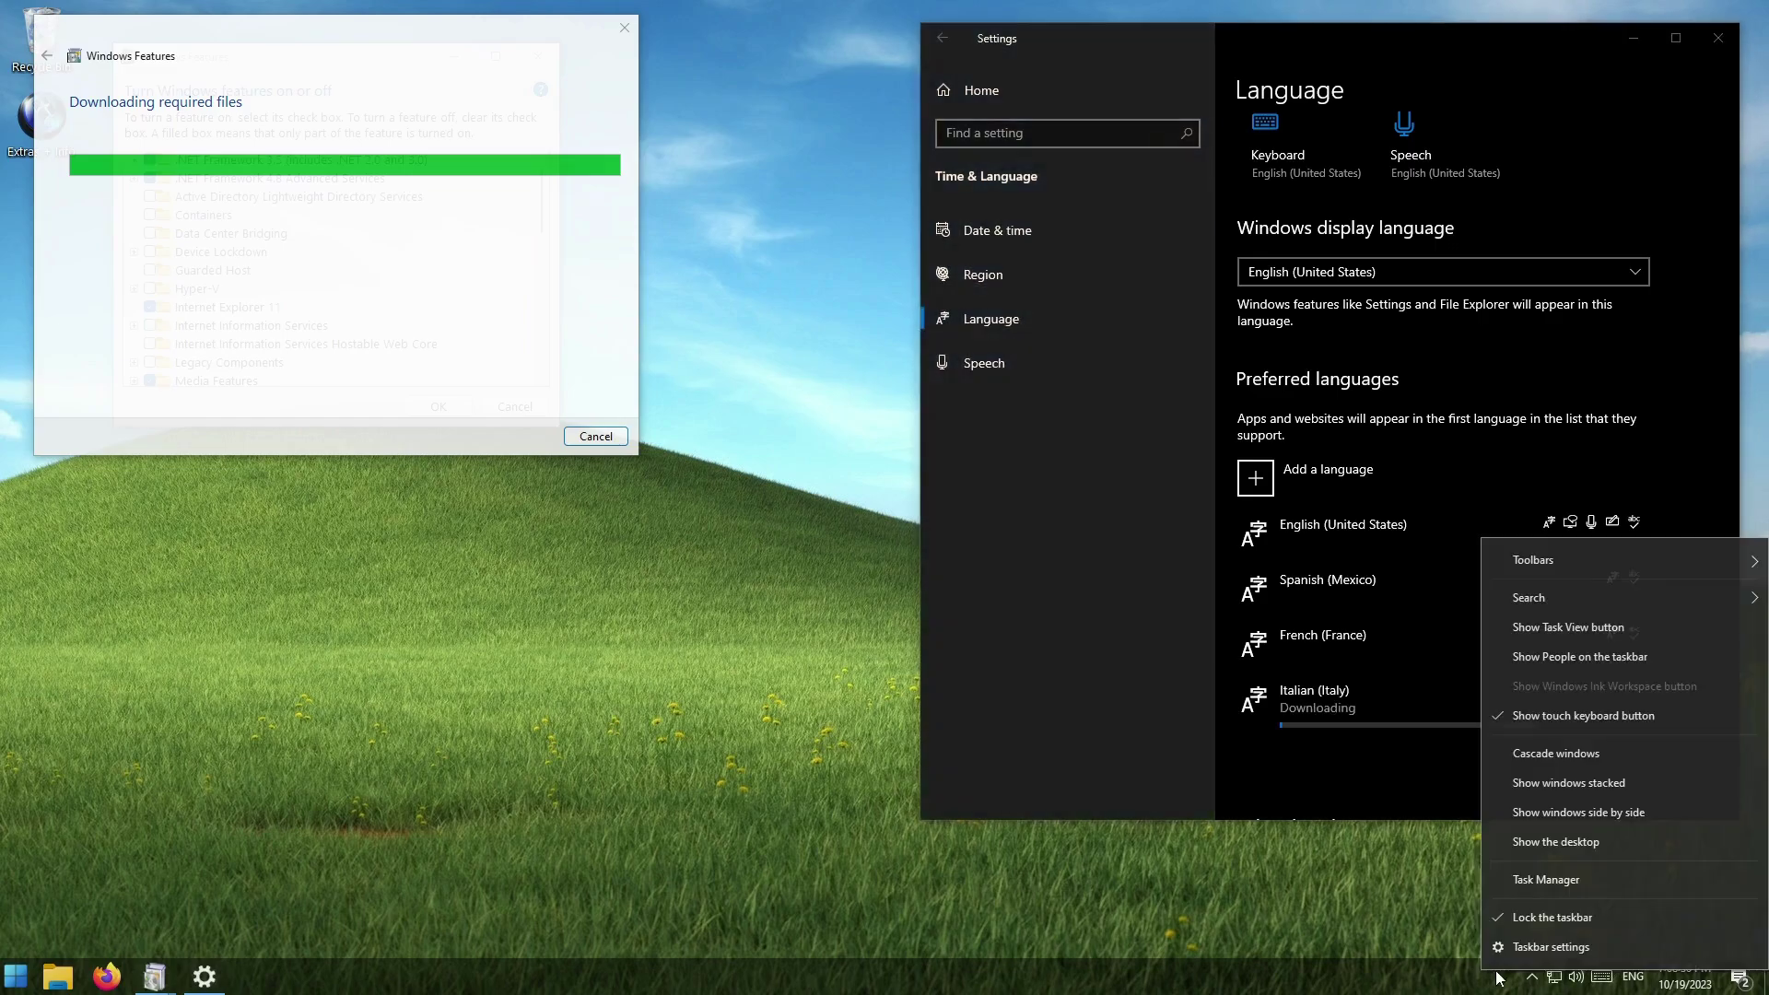
pyautogui.click(1585, 716)
pyautogui.click(15, 976)
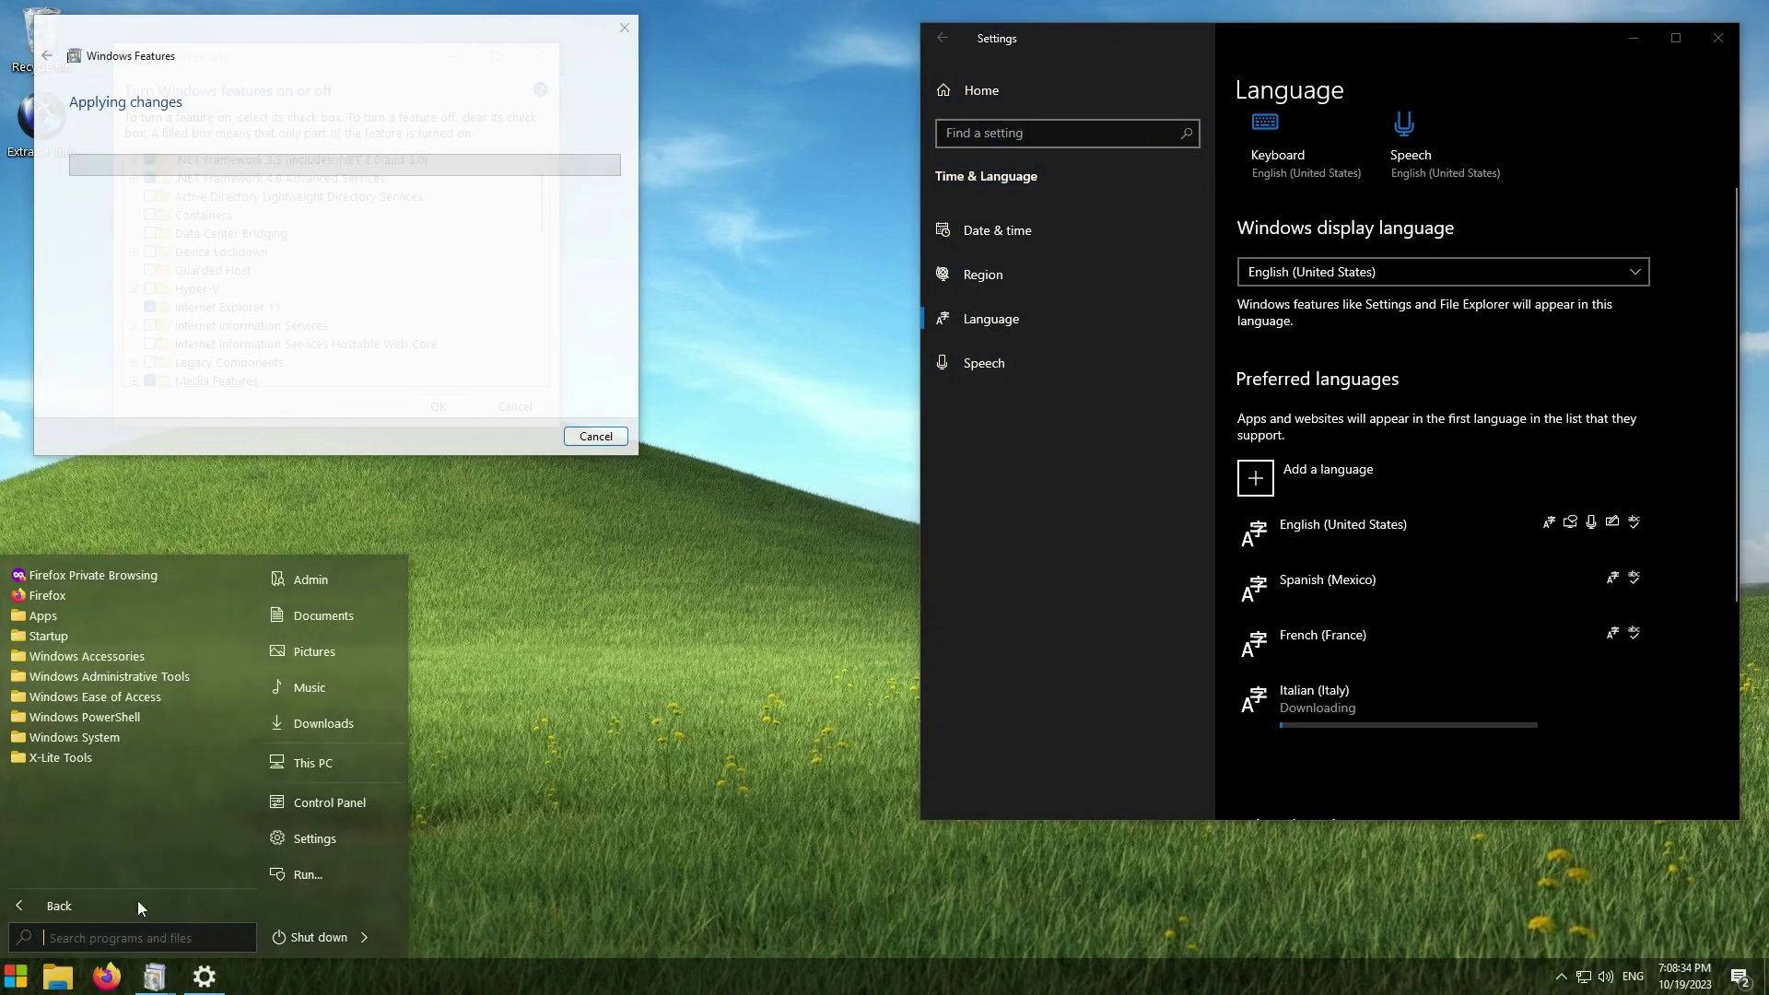
pyautogui.click(69, 763)
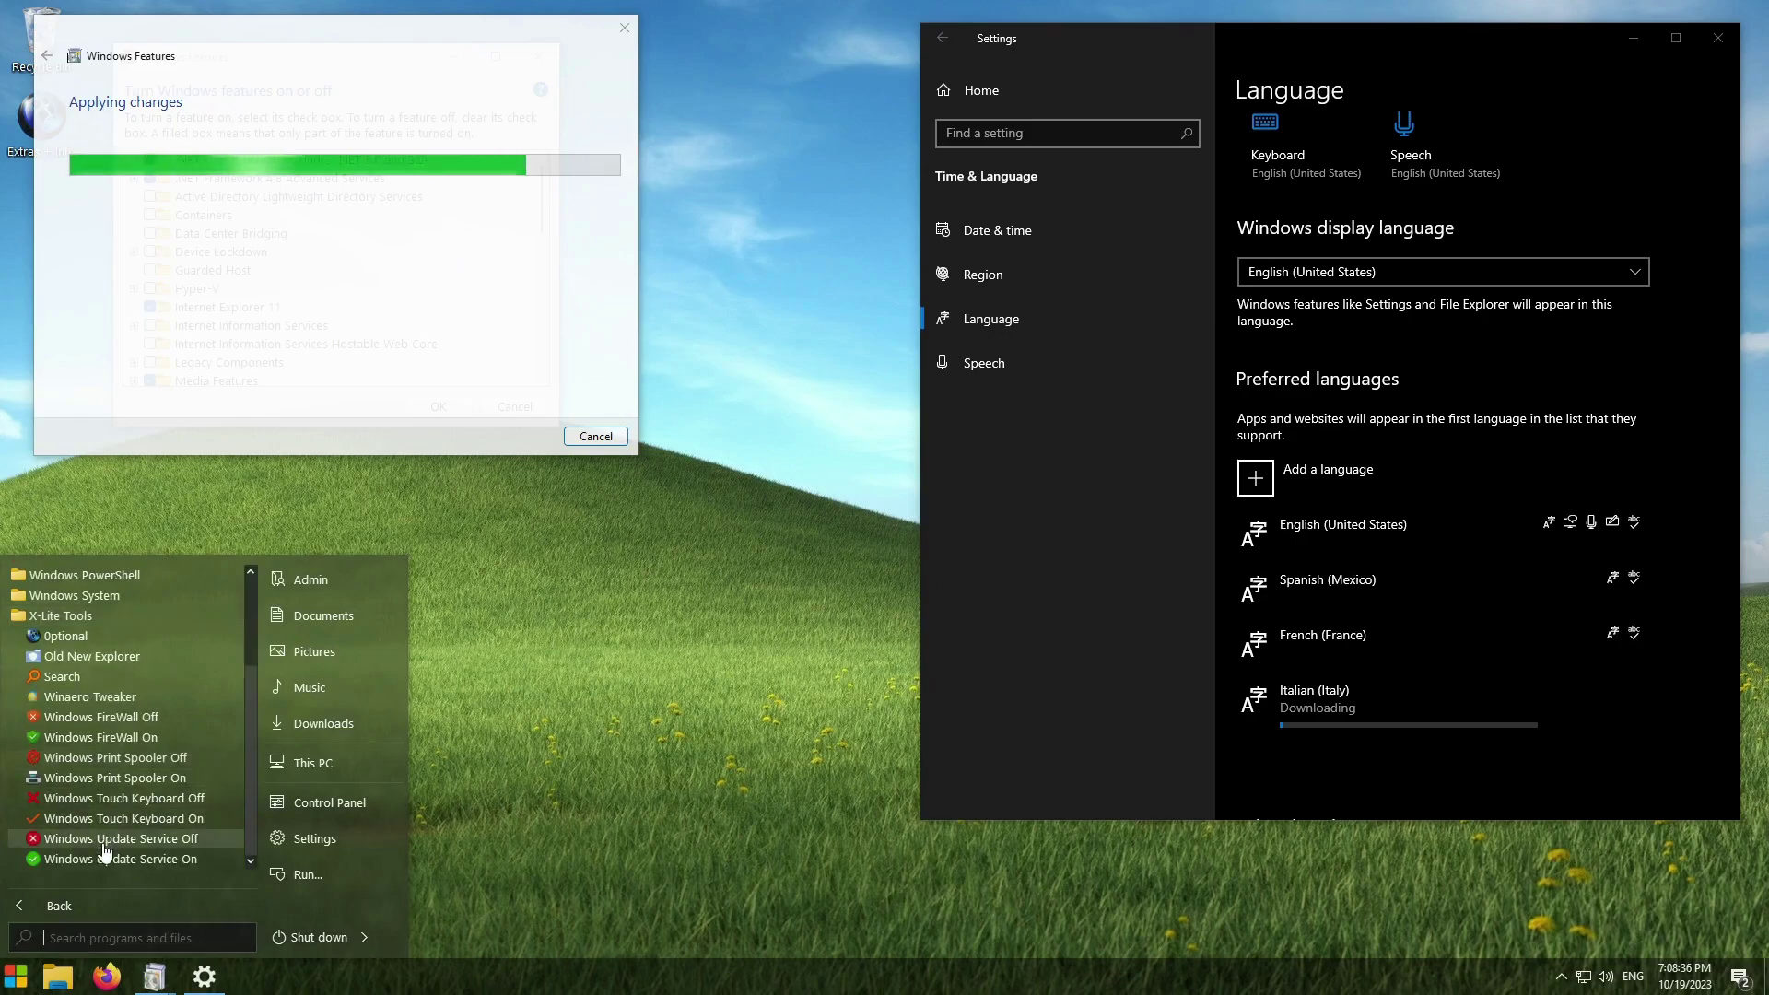
pyautogui.click(148, 800)
# Step: Disable the Print Spooler service by running Windows Print Spooler Off from X-Lite Tools
pyautogui.click(16, 975)
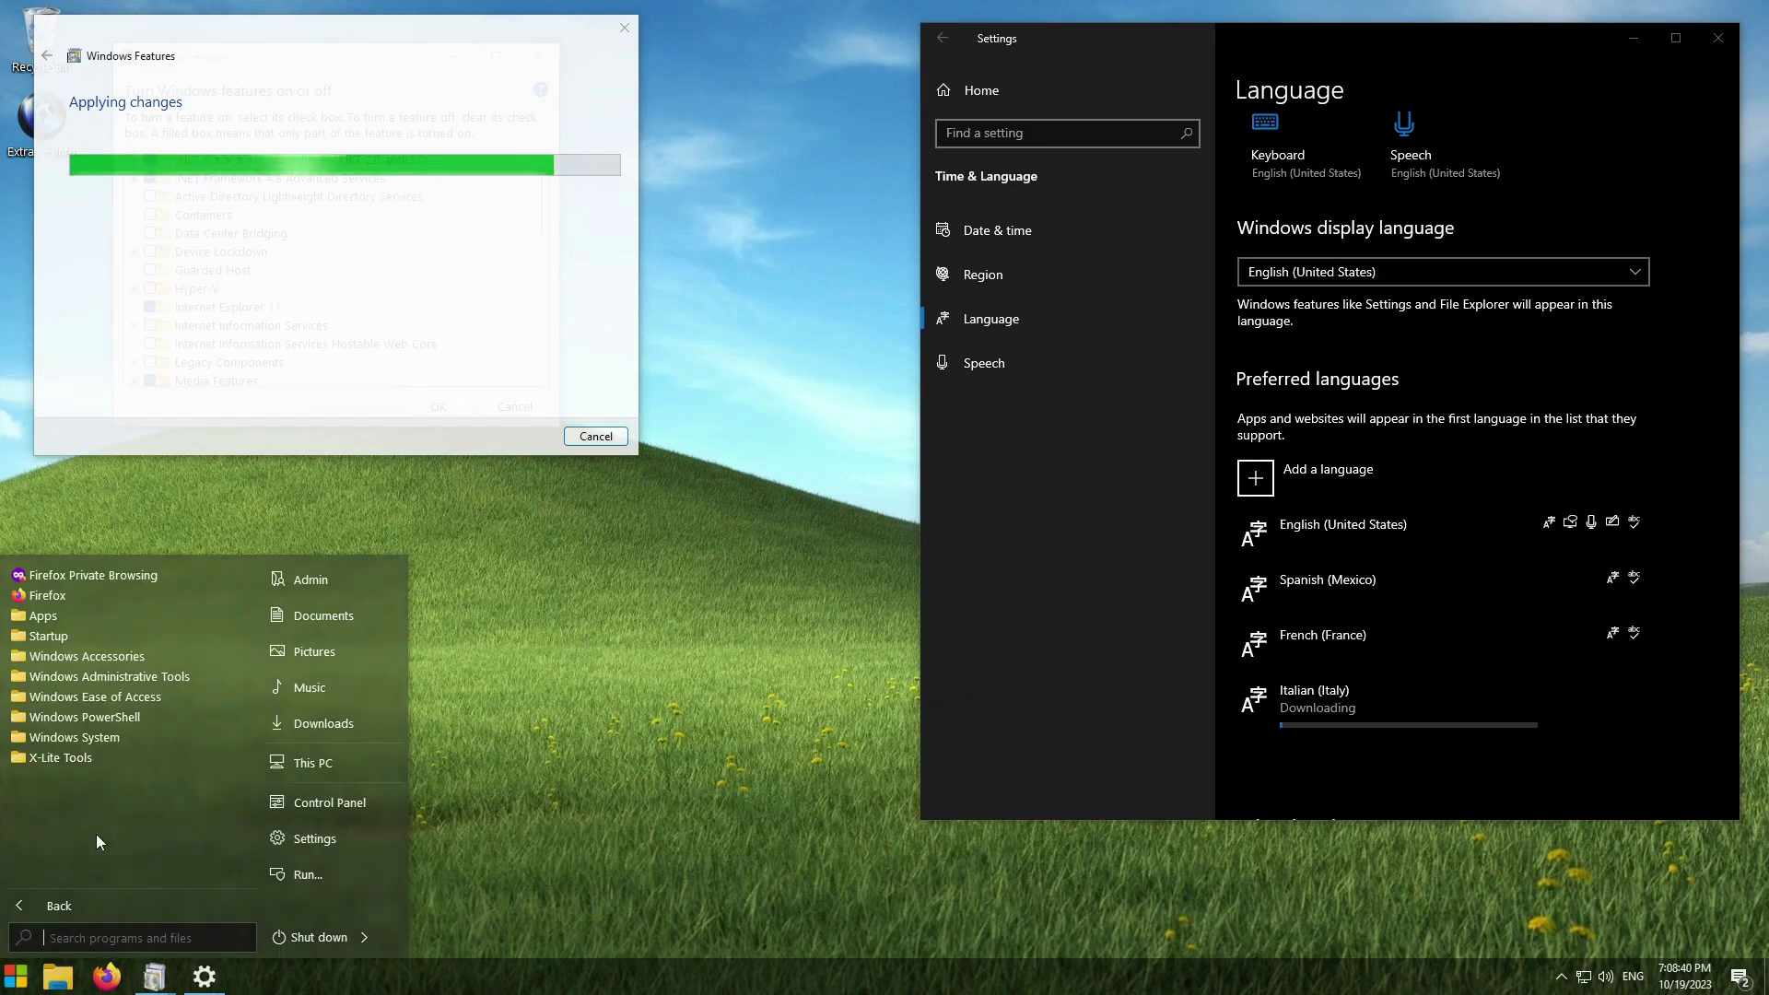
pyautogui.click(92, 756)
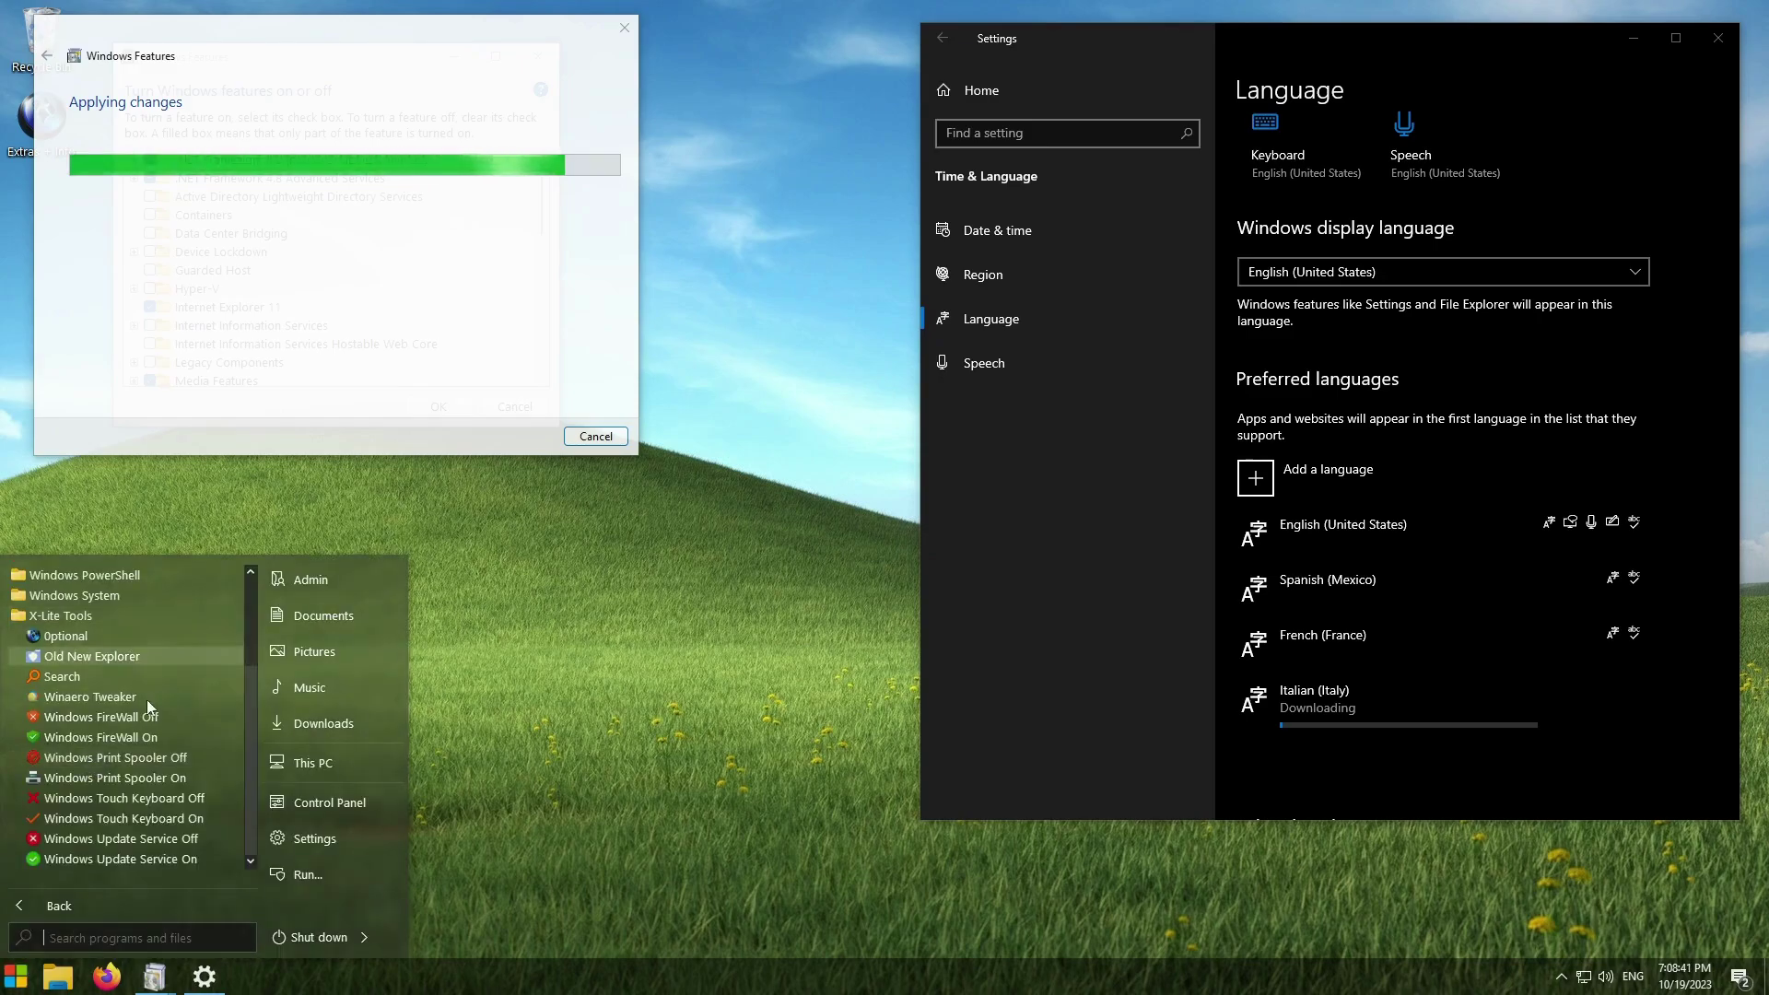
pyautogui.click(150, 757)
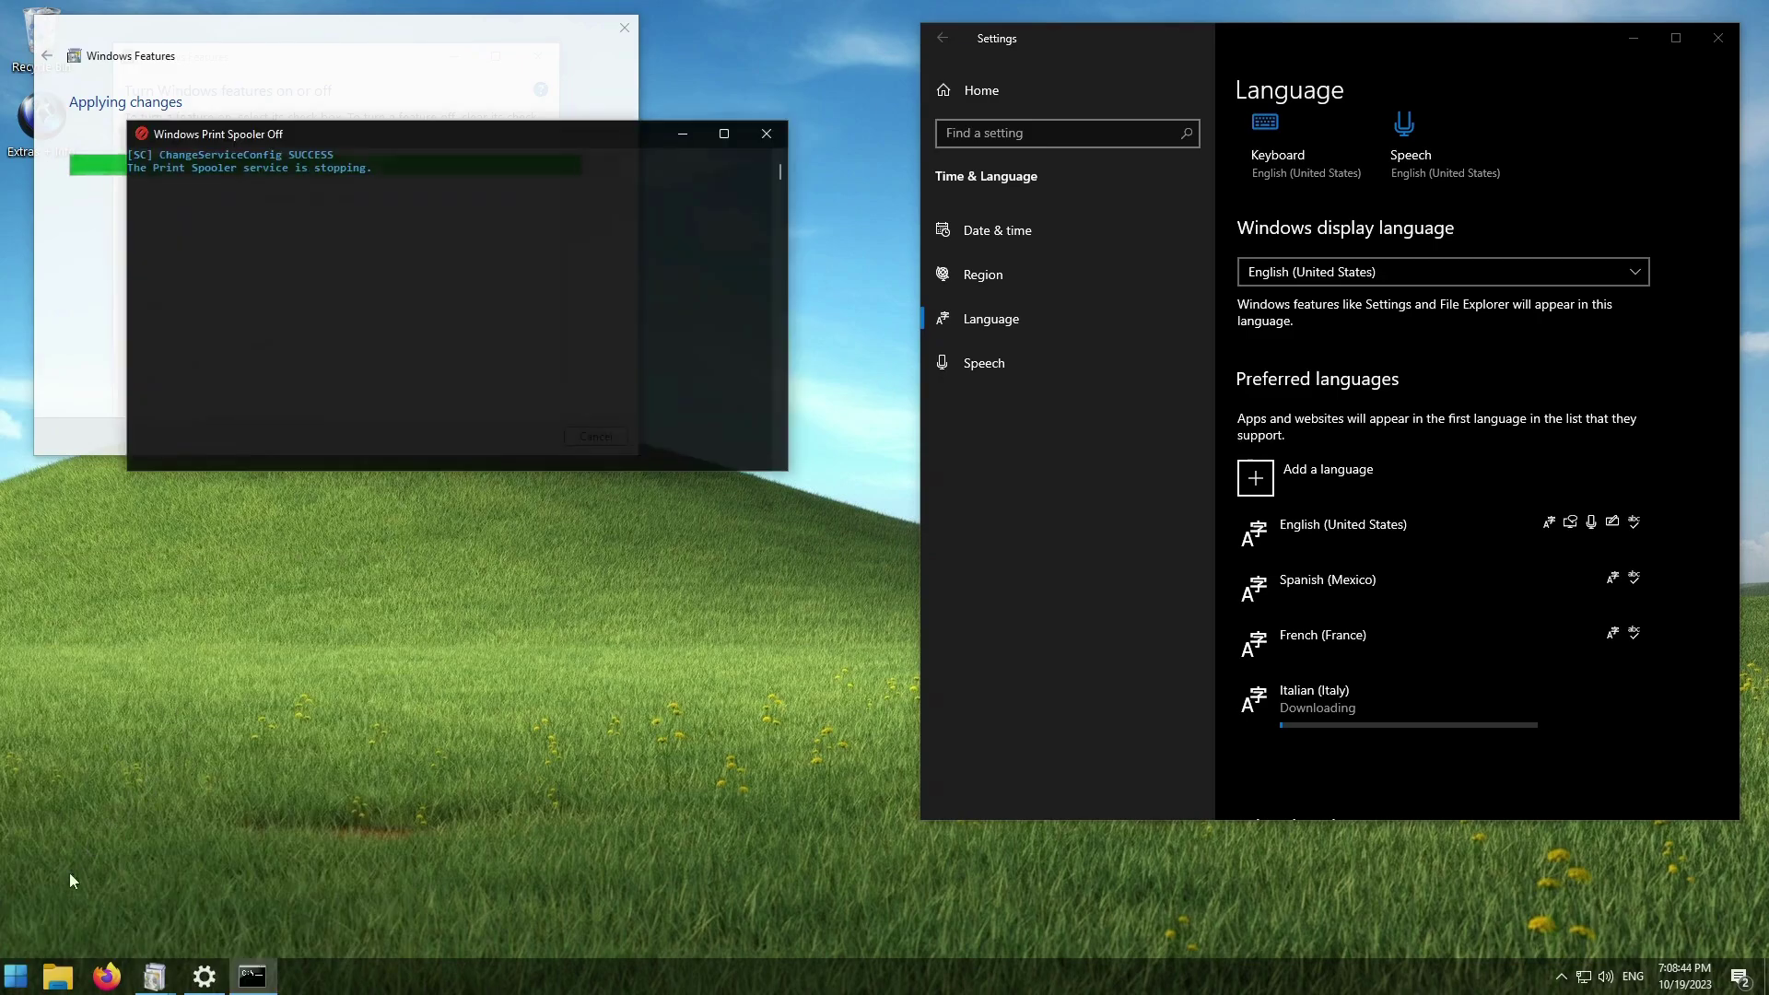
pyautogui.click(15, 975)
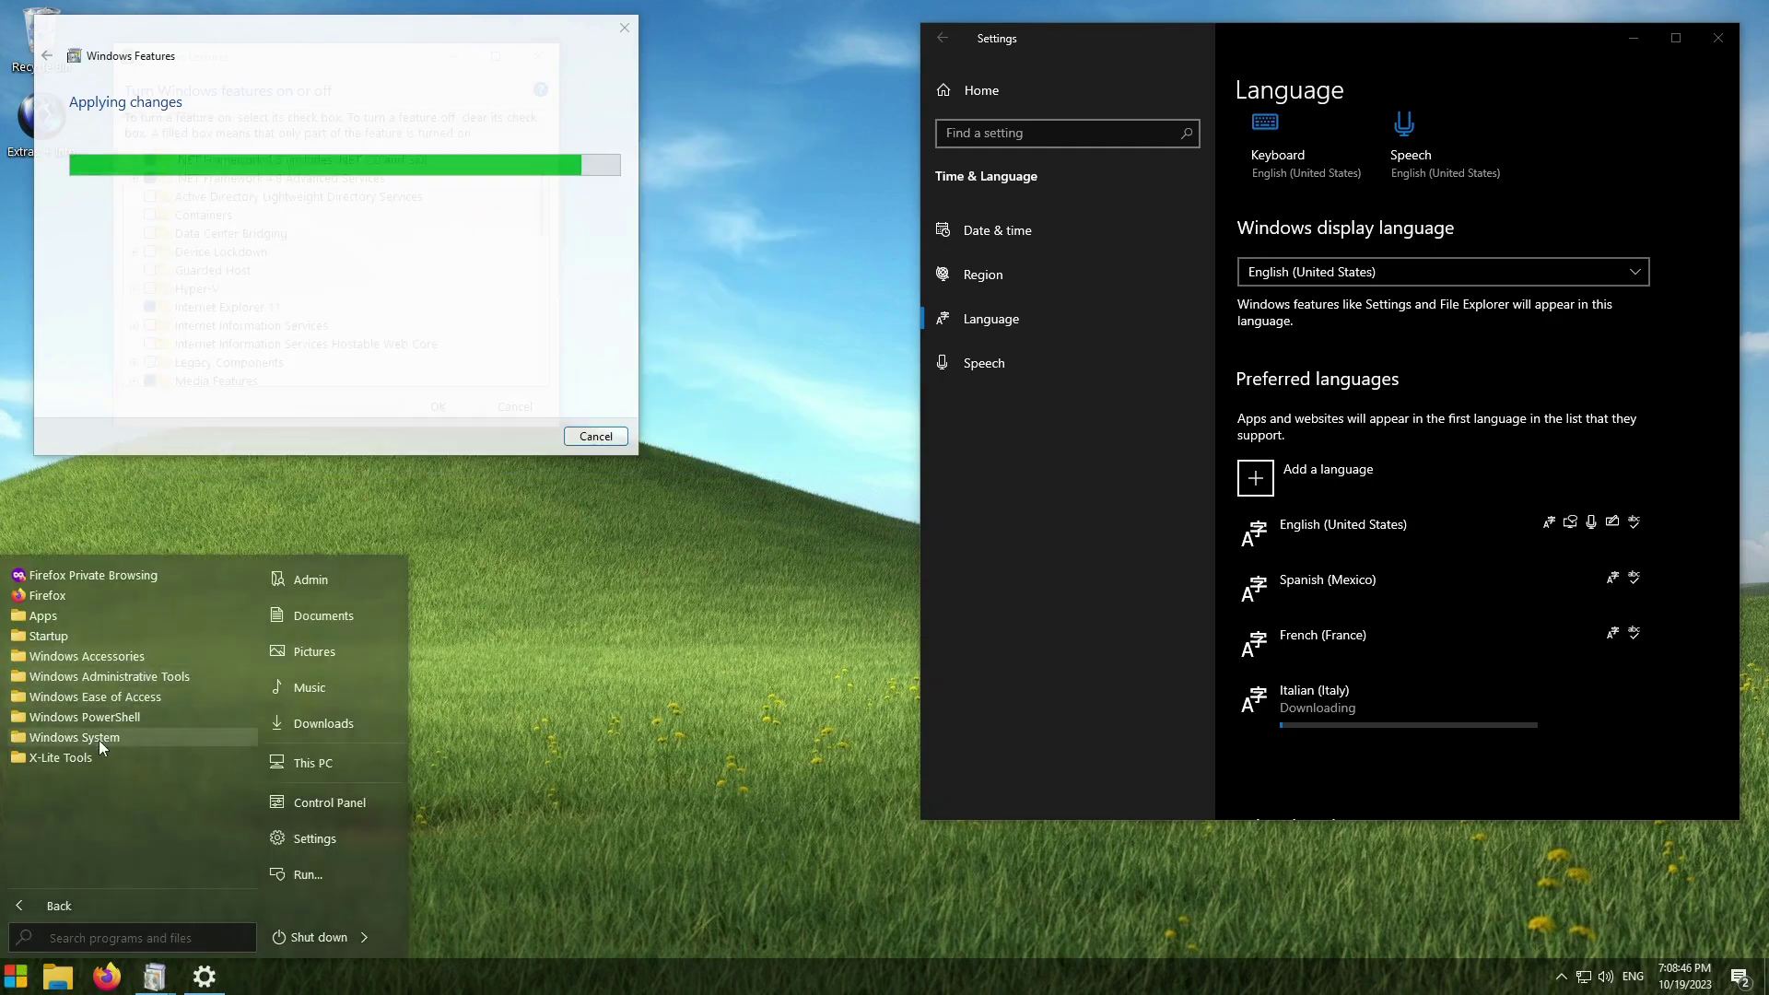
pyautogui.click(91, 757)
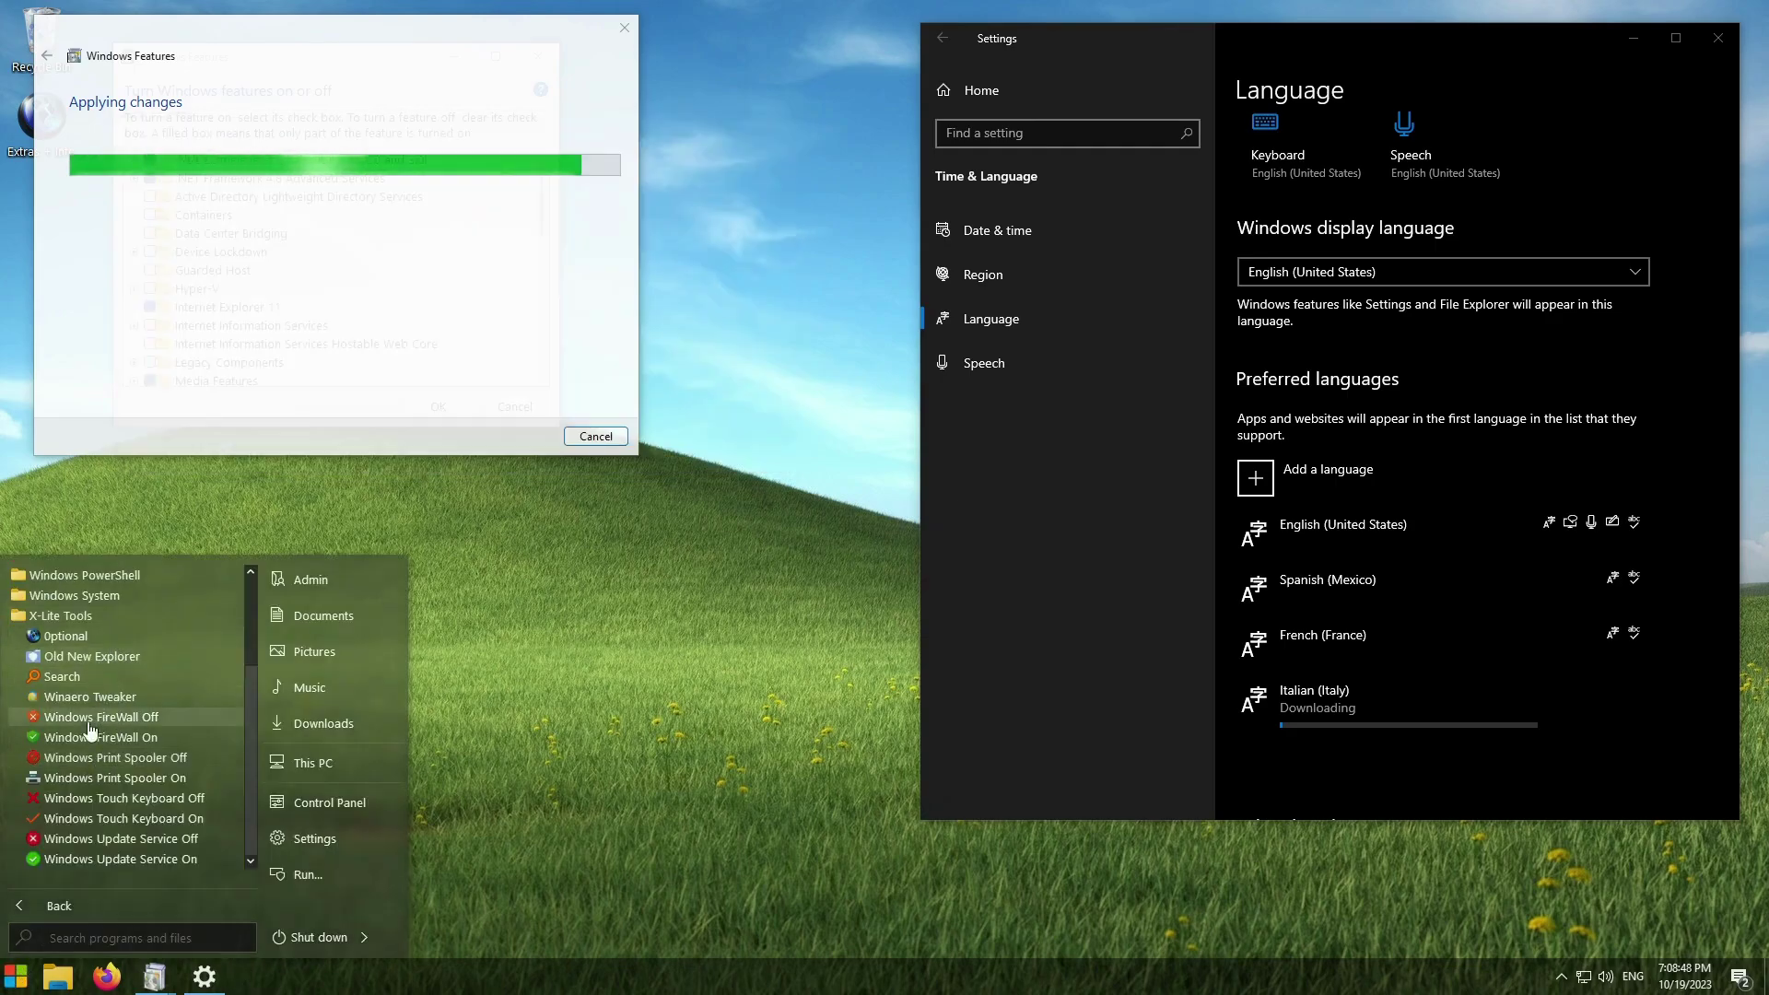
pyautogui.click(792, 544)
pyautogui.moveTo(288, 27); pyautogui.dragTo(301, 457)
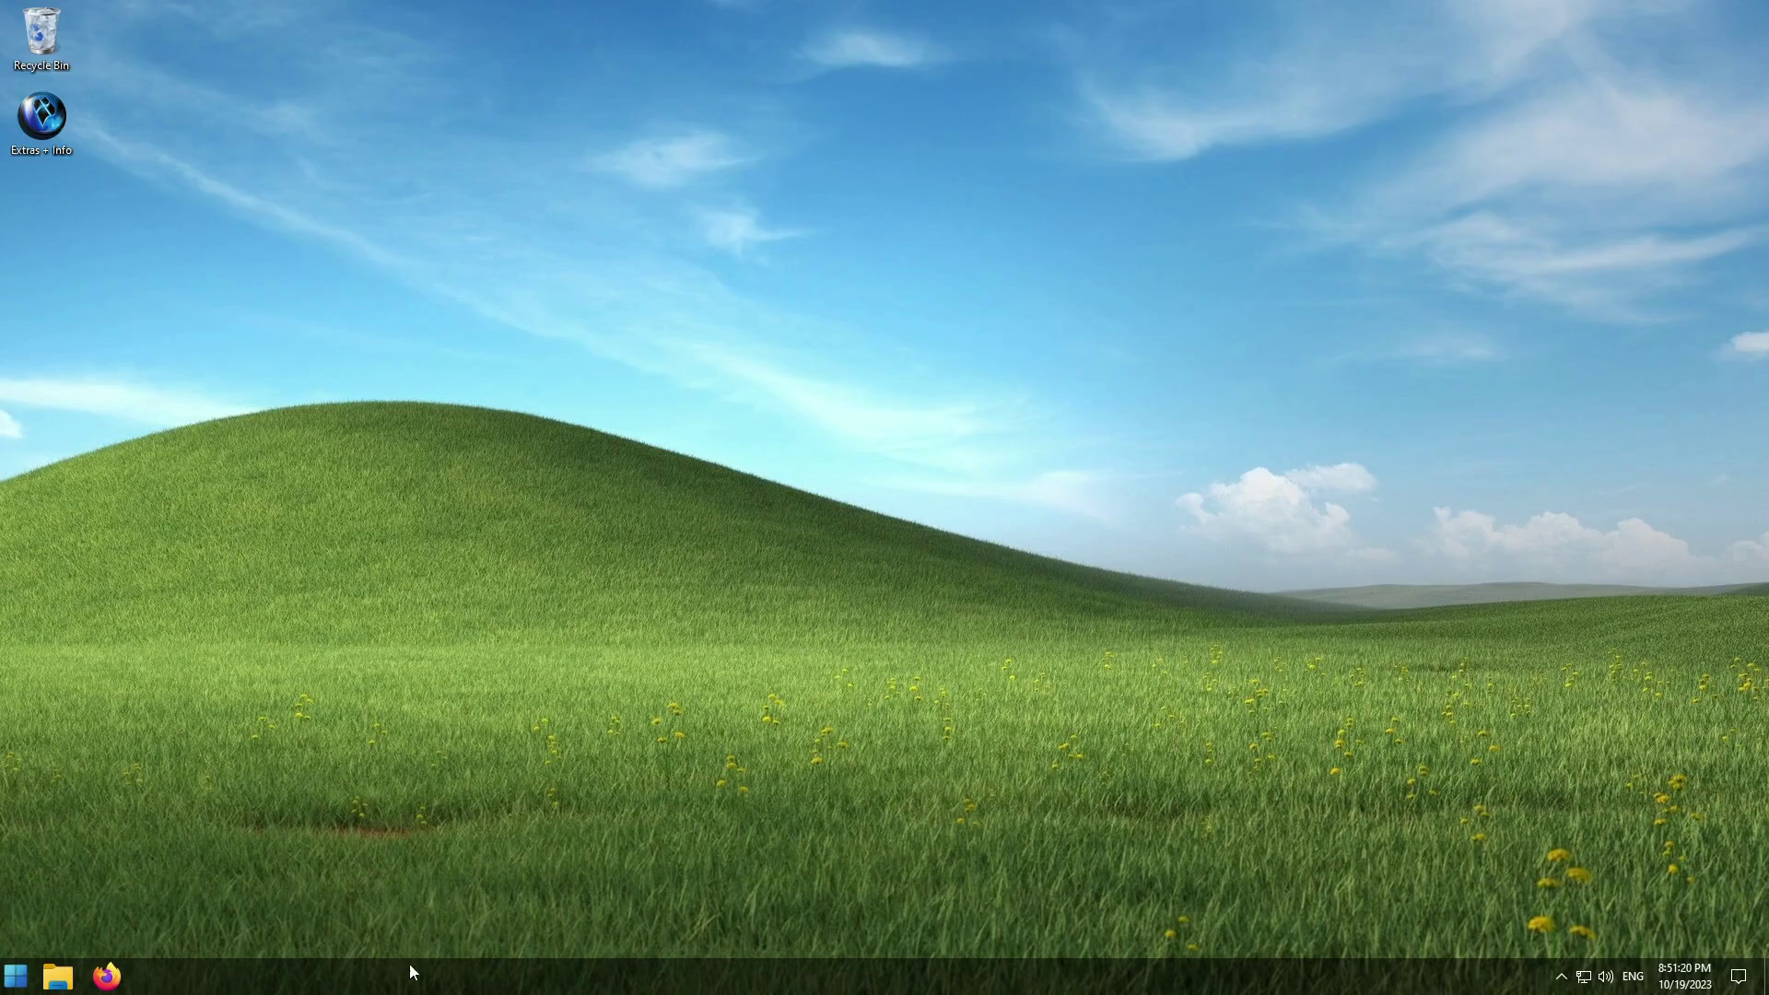
# Step: Switch the taskbar search from hidden to showing the search icon
pyautogui.rightClick(411, 972)
pyautogui.moveTo(572, 600)
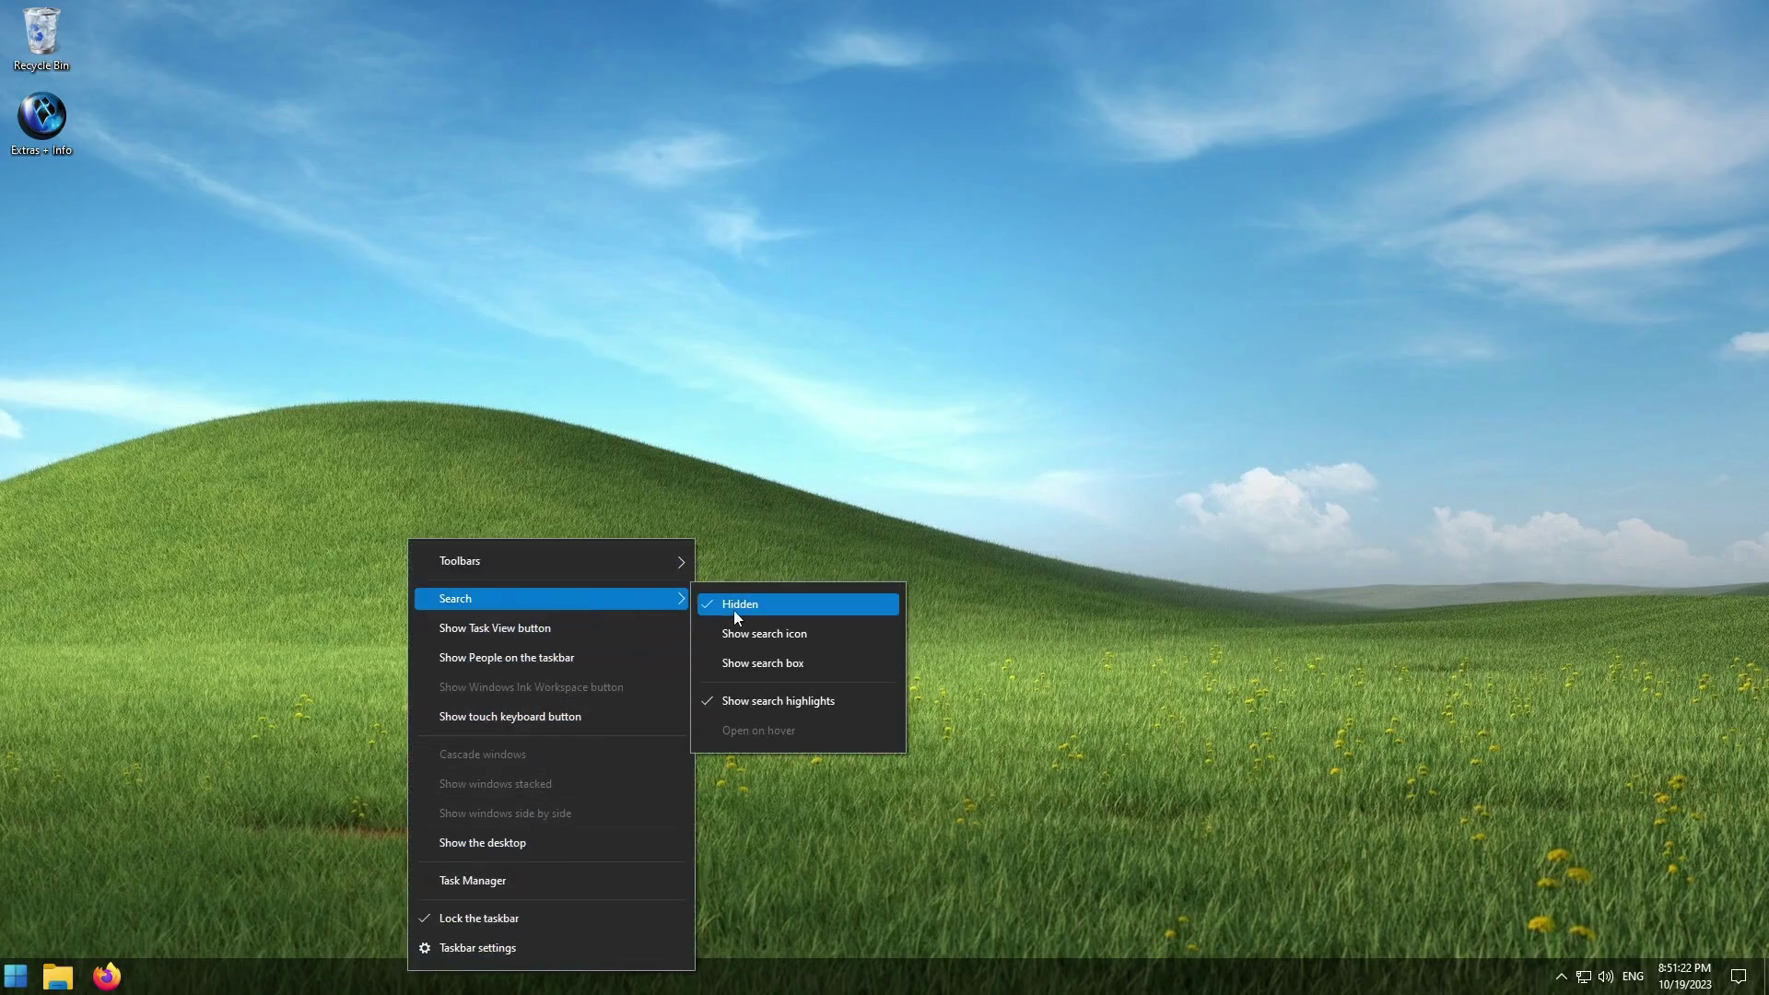
pyautogui.click(836, 642)
# Step: Search Windows for "lions", limit the results to the web, and look through the preview
pyautogui.click(53, 976)
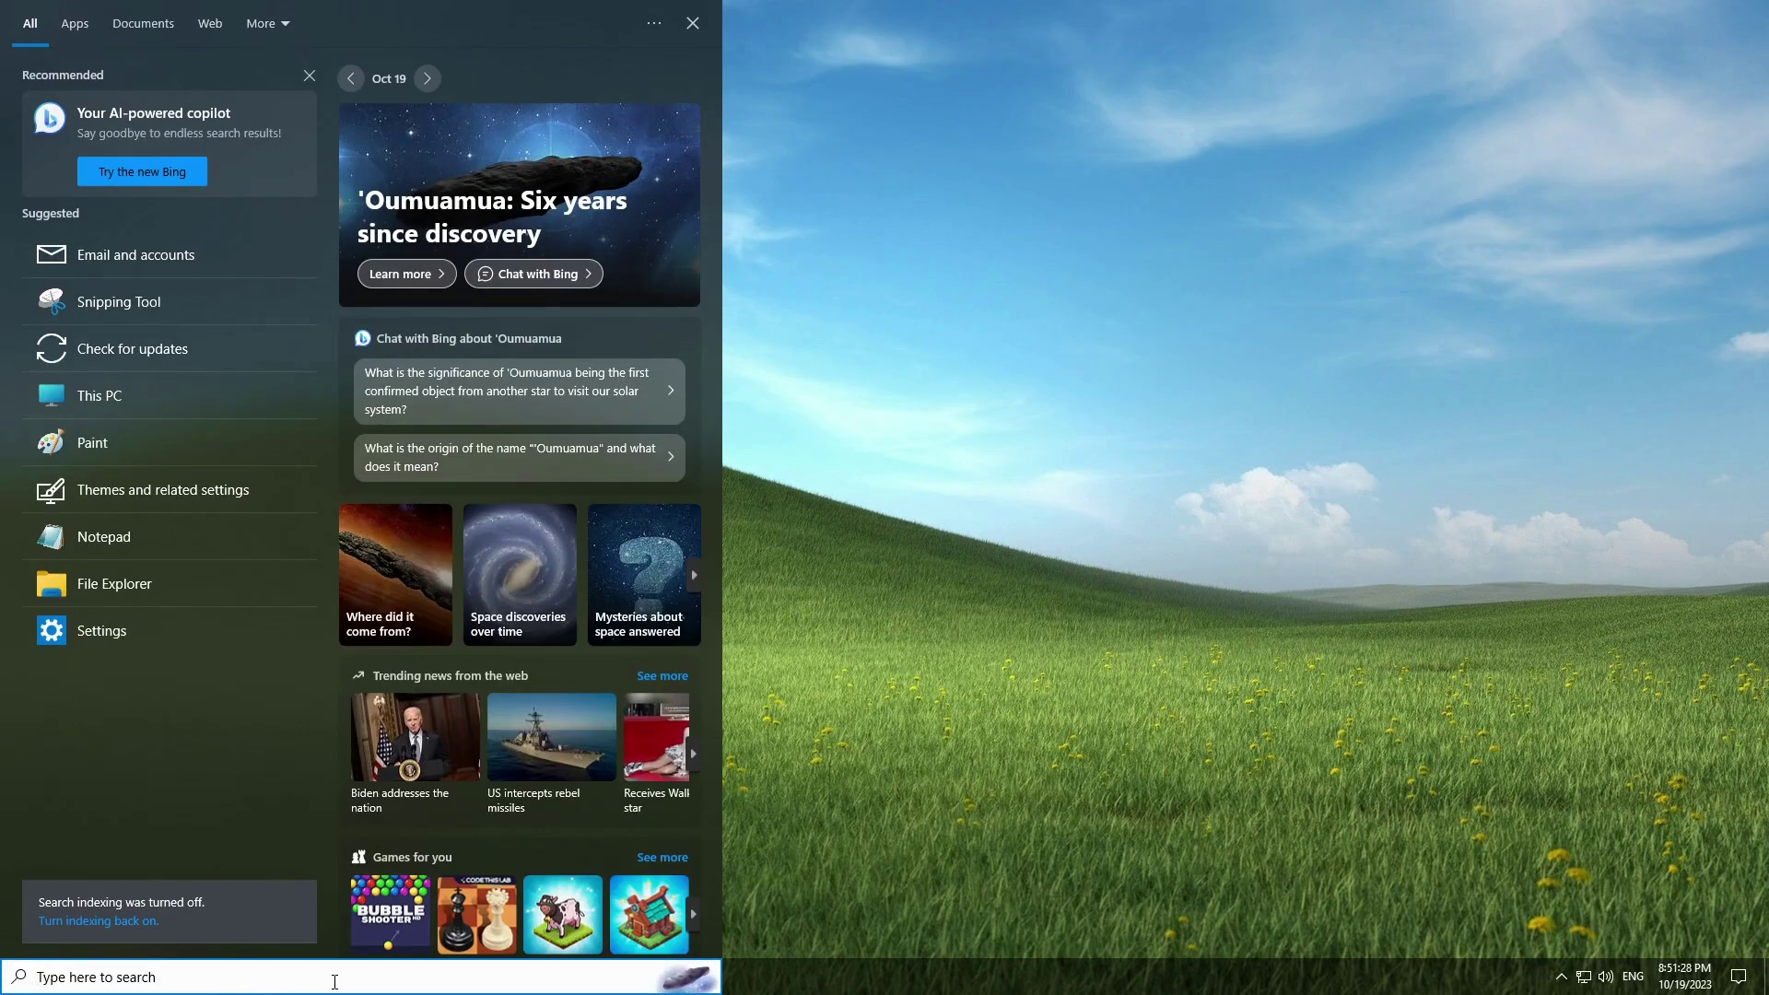
pyautogui.write('lions')
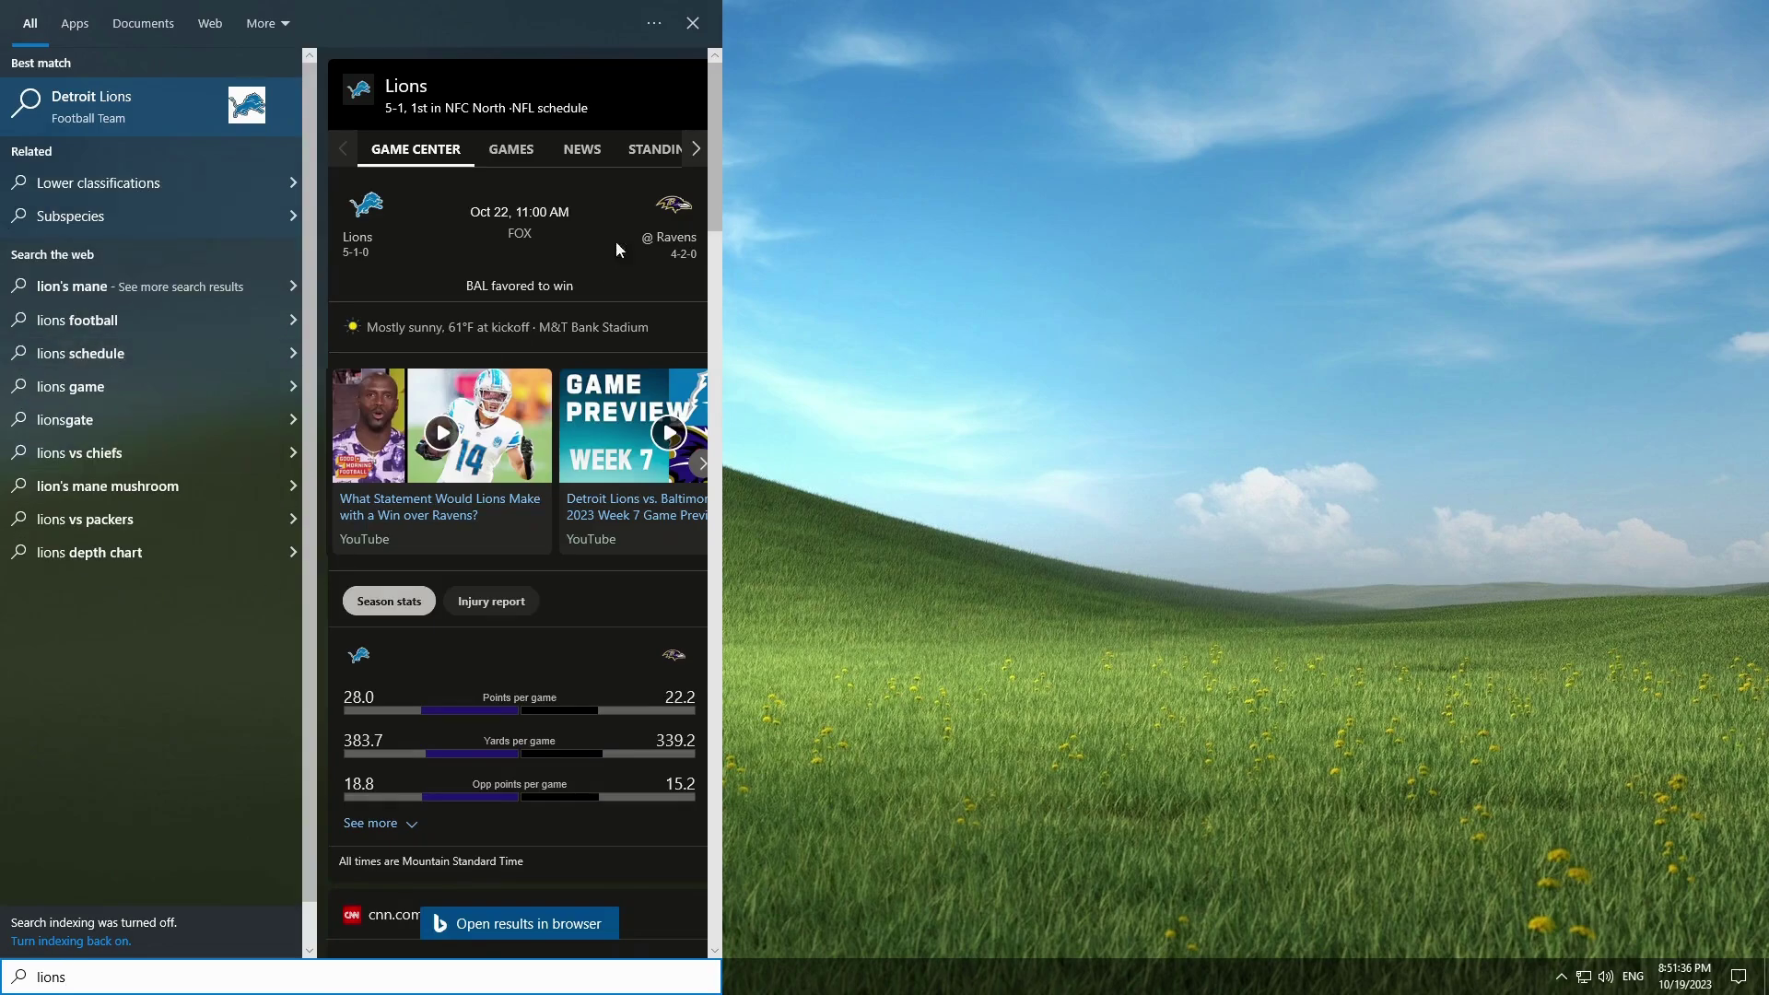
pyautogui.moveTo(713, 149); pyautogui.dragTo(715, 221)
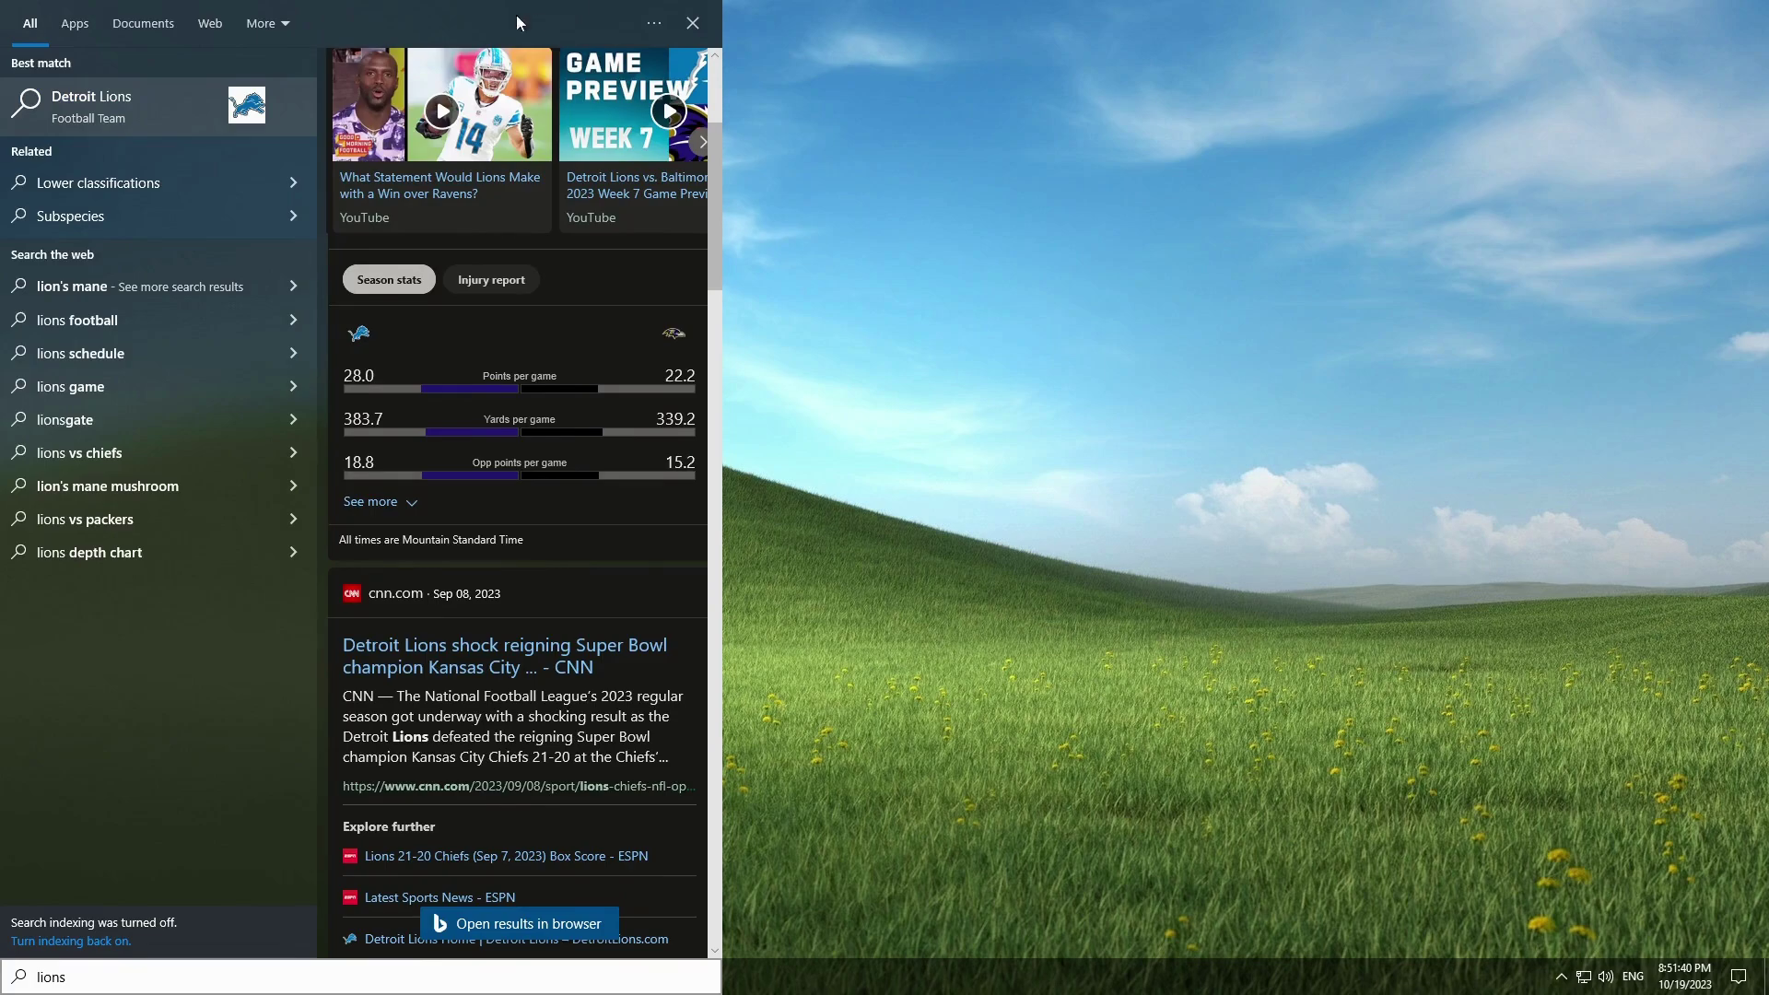
pyautogui.click(212, 24)
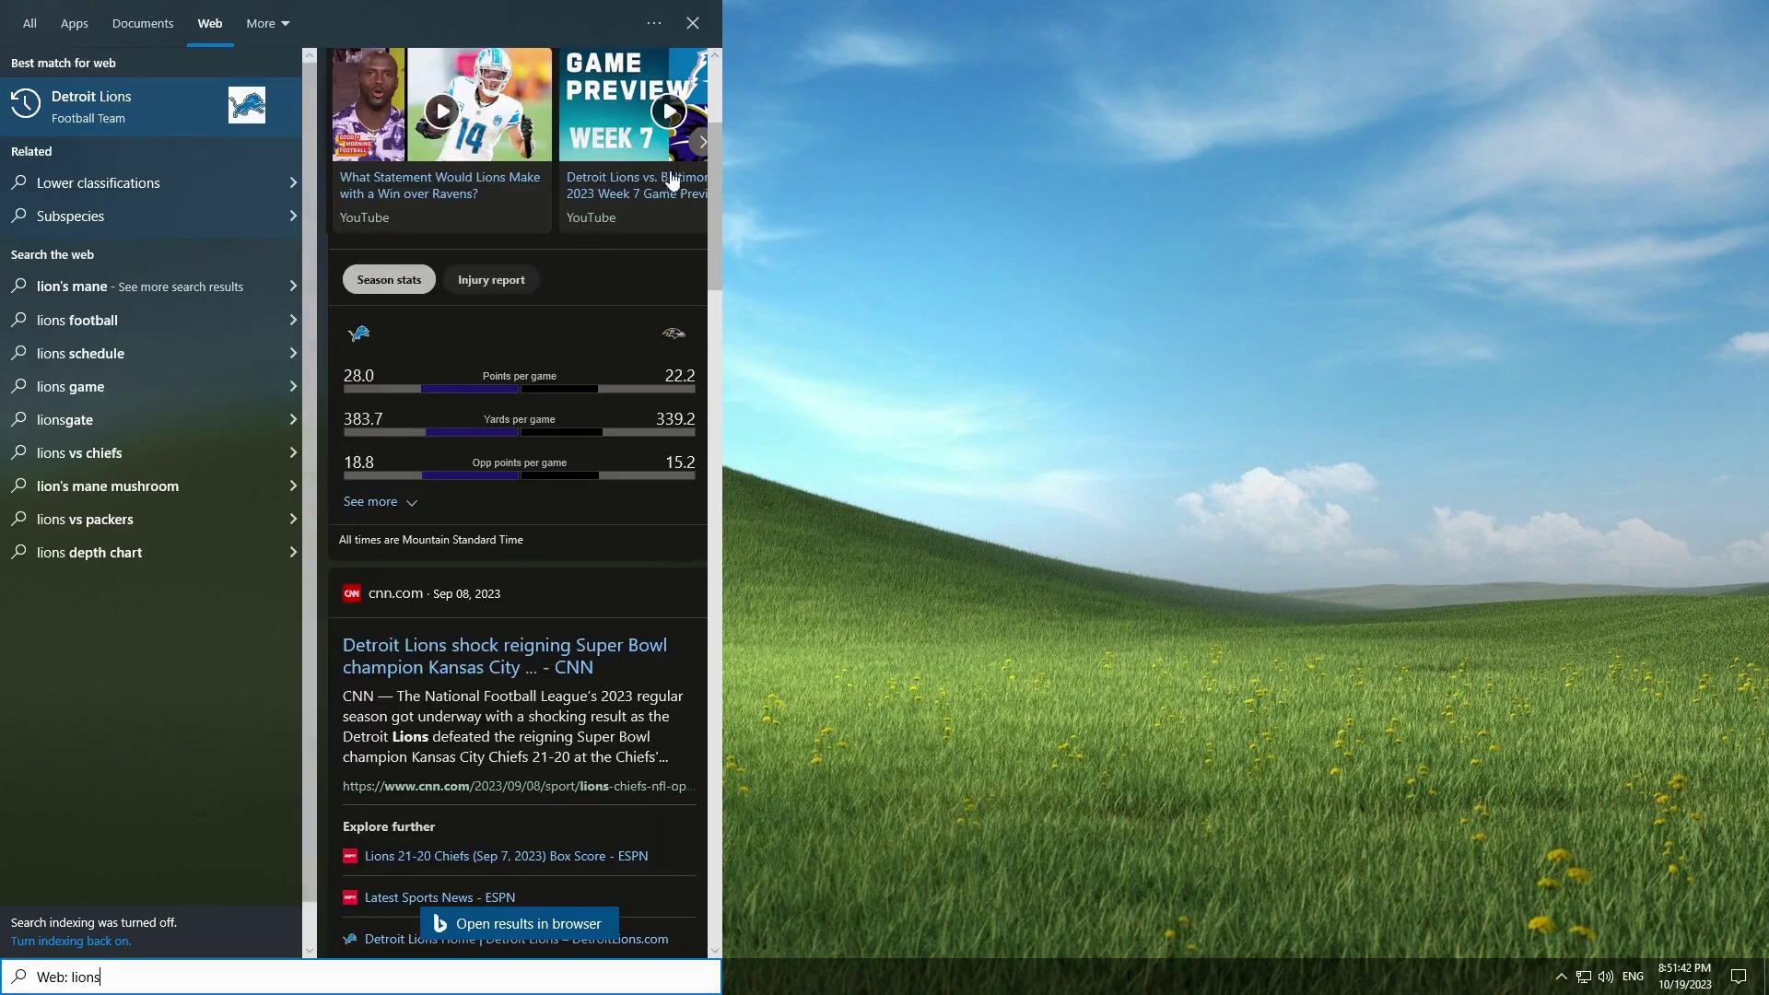
pyautogui.moveTo(715, 146); pyautogui.dragTo(726, 66)
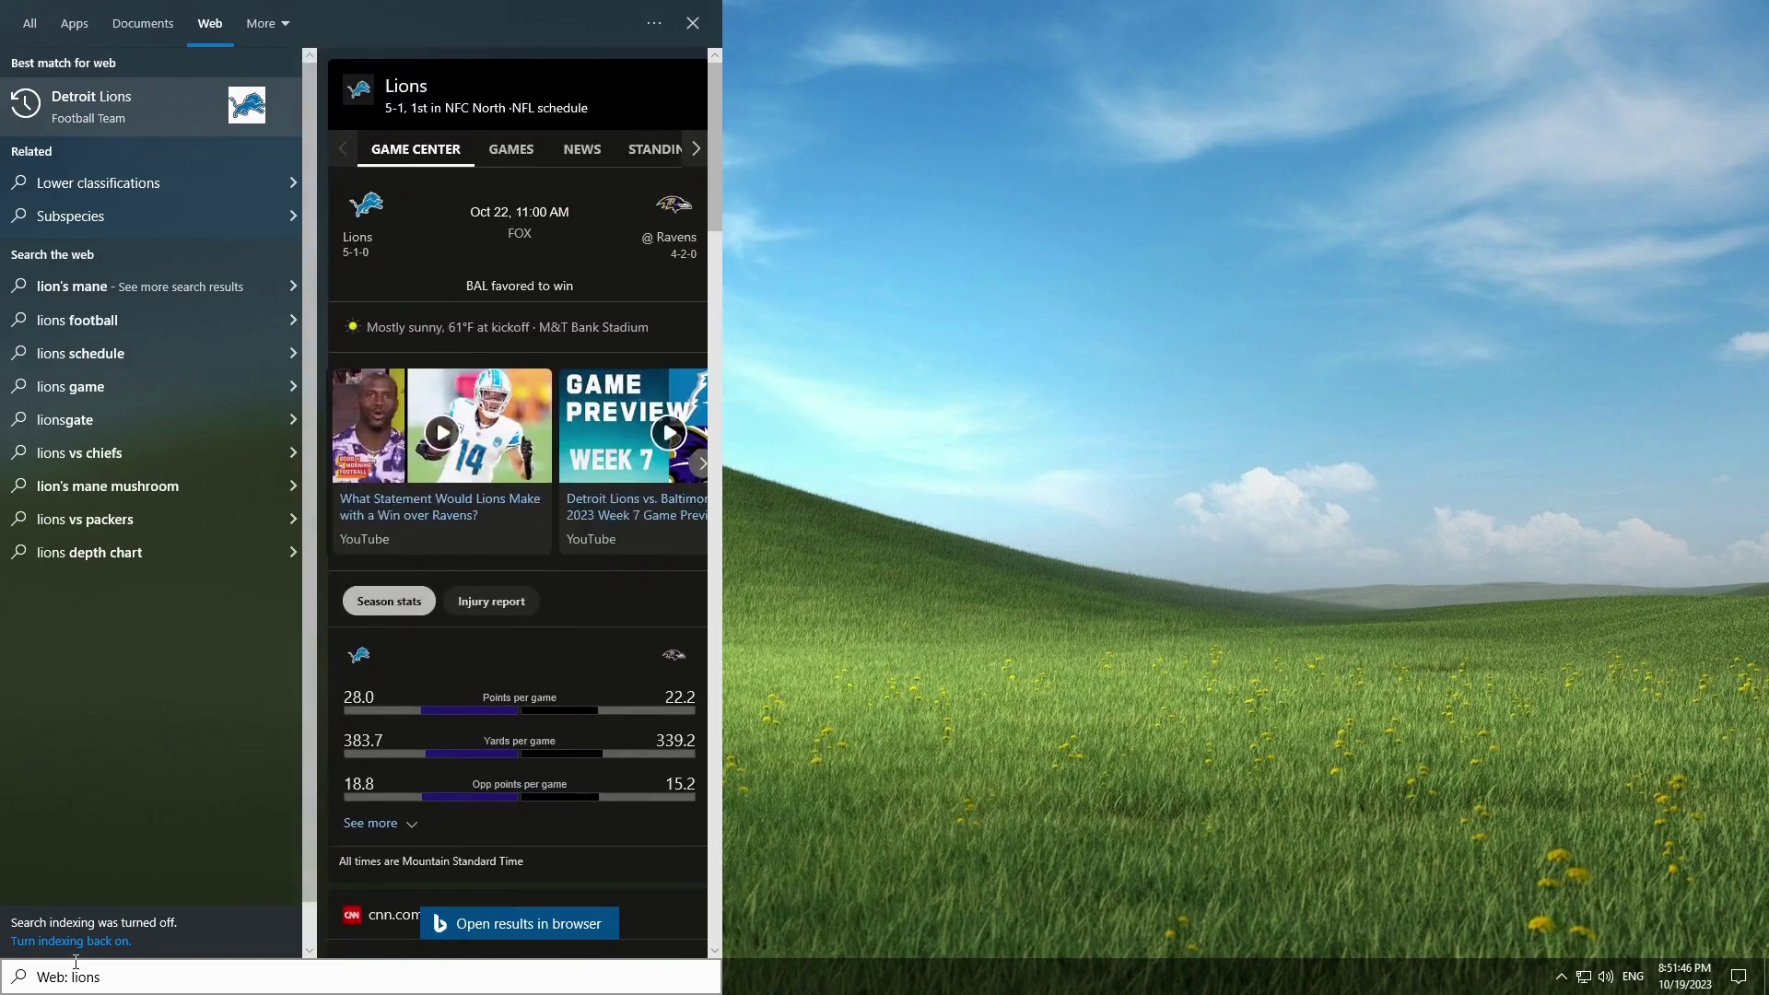
# Step: Replace the web search term with "tigers", browse the results, and close the search
pyautogui.click(128, 981)
pyautogui.doubleClick(166, 985)
pyautogui.write('tigers')
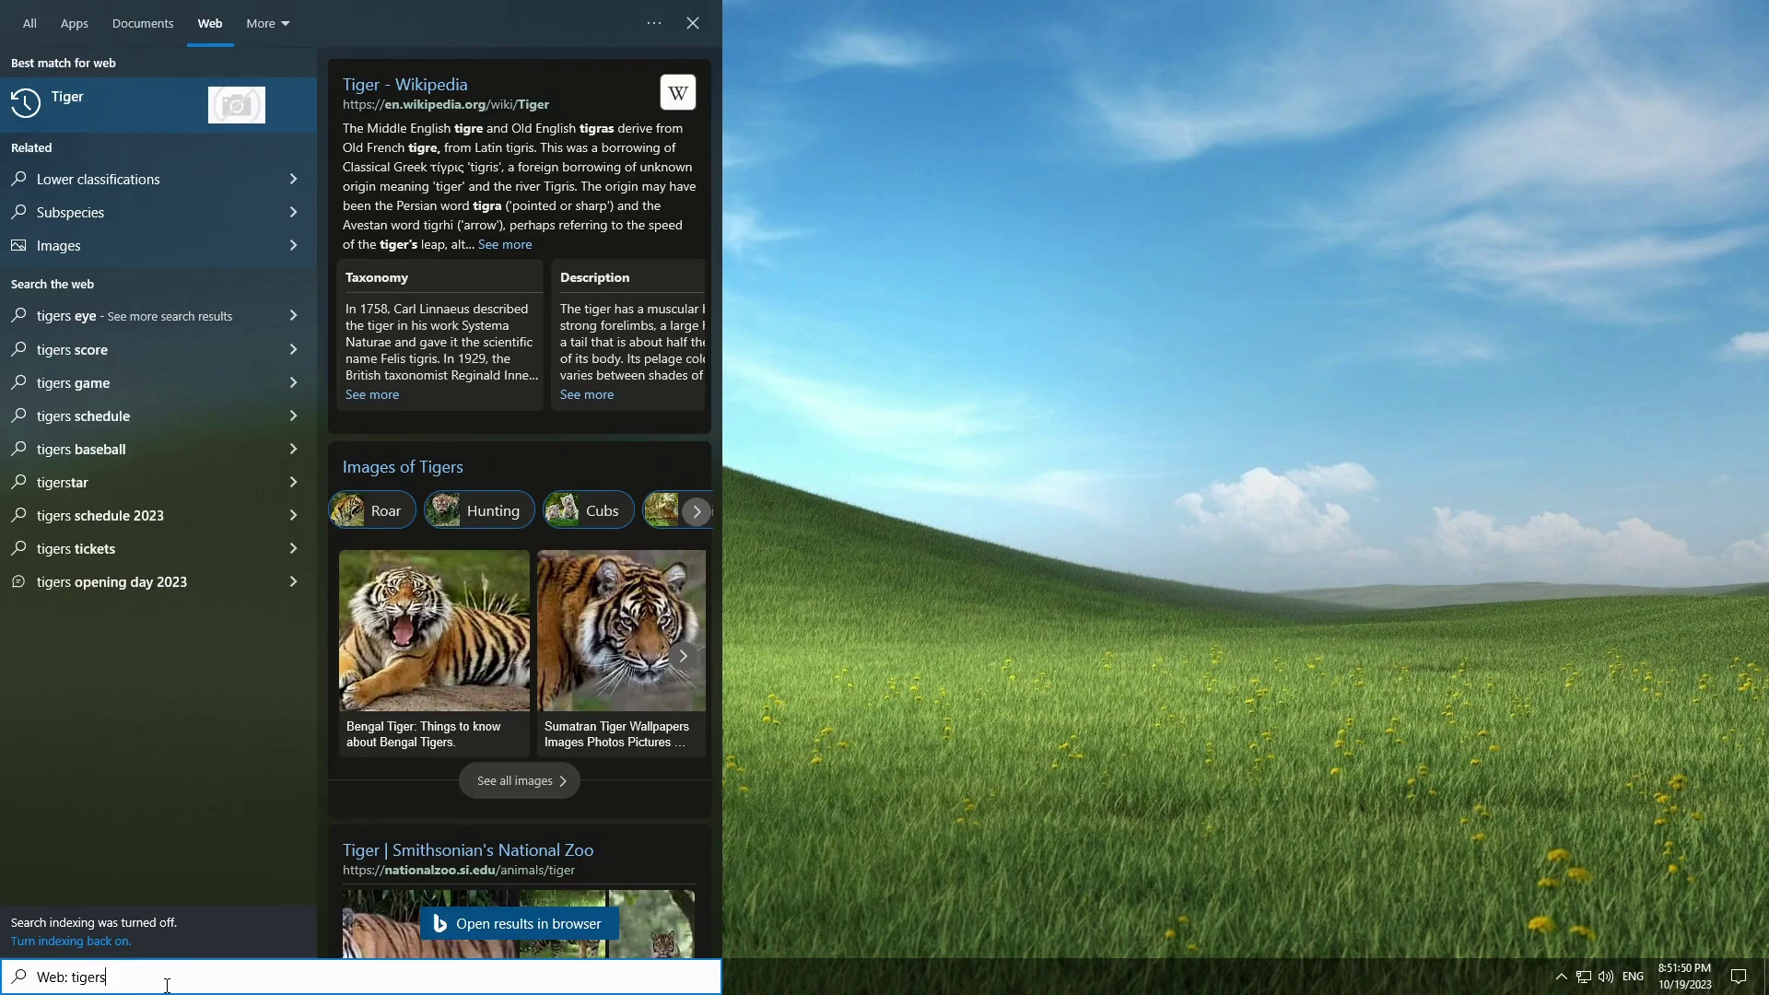
pyautogui.moveTo(711, 103); pyautogui.dragTo(758, 43)
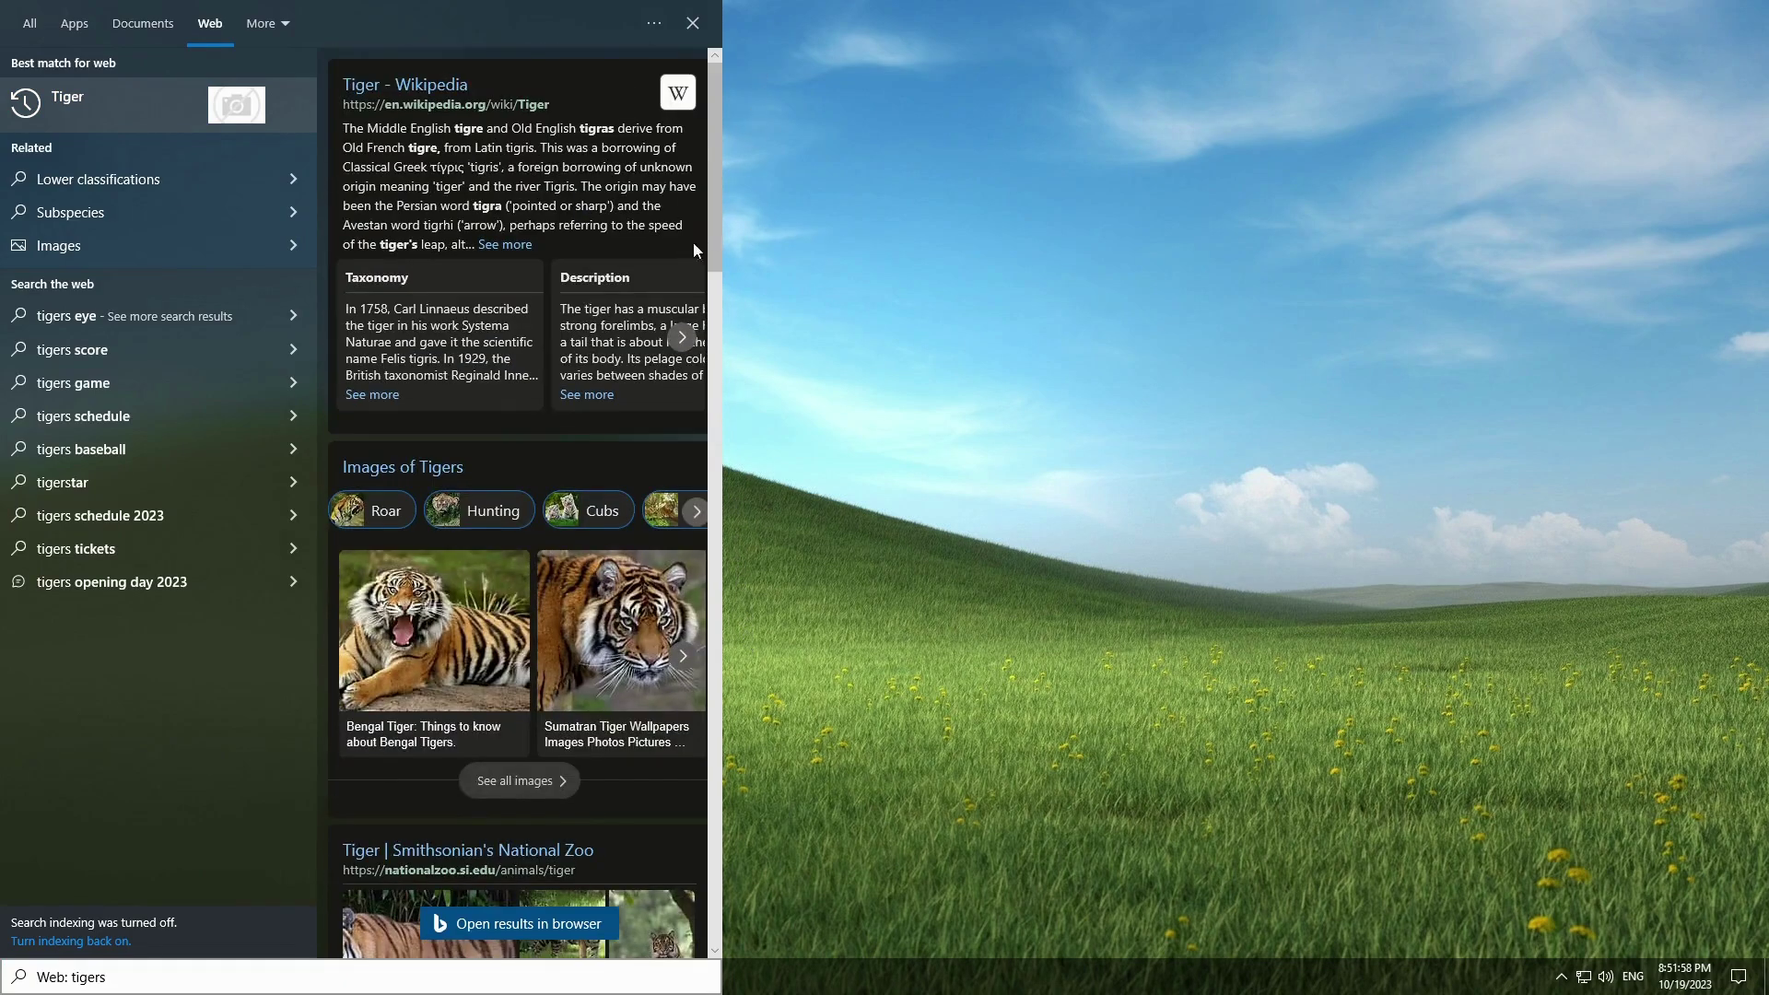
pyautogui.click(693, 23)
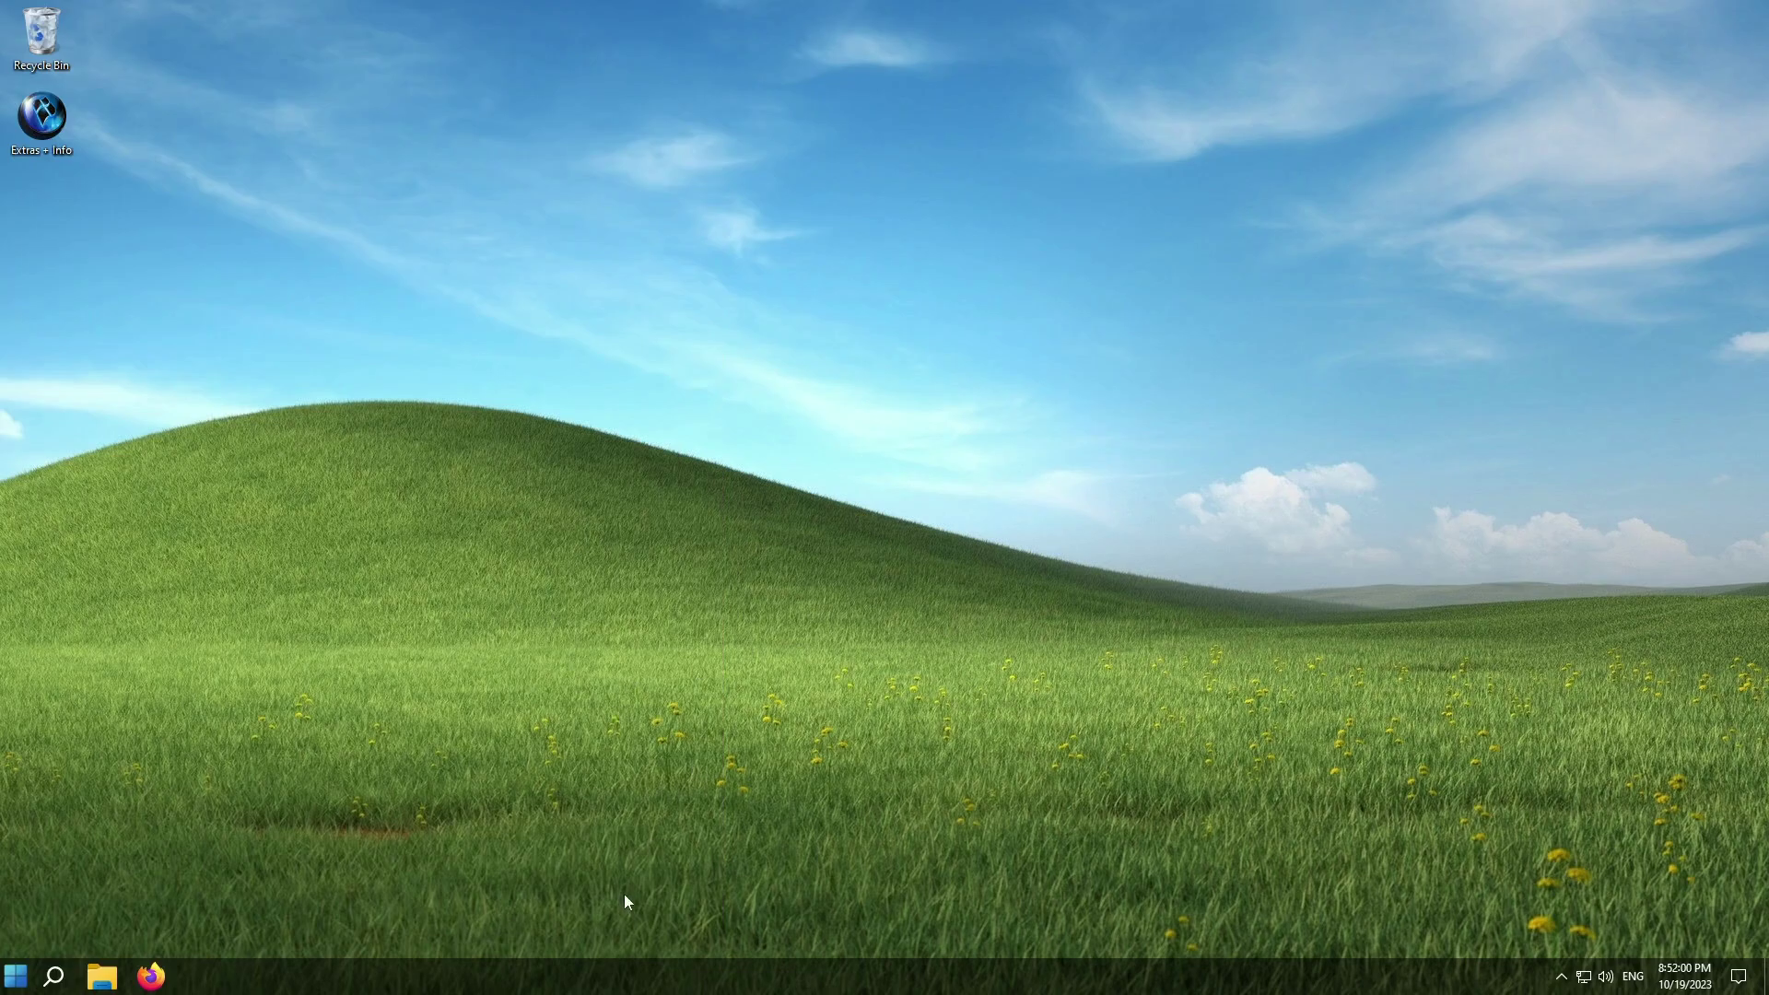
# Step: Show the full search box on the taskbar
pyautogui.rightClick(604, 982)
pyautogui.moveTo(726, 605)
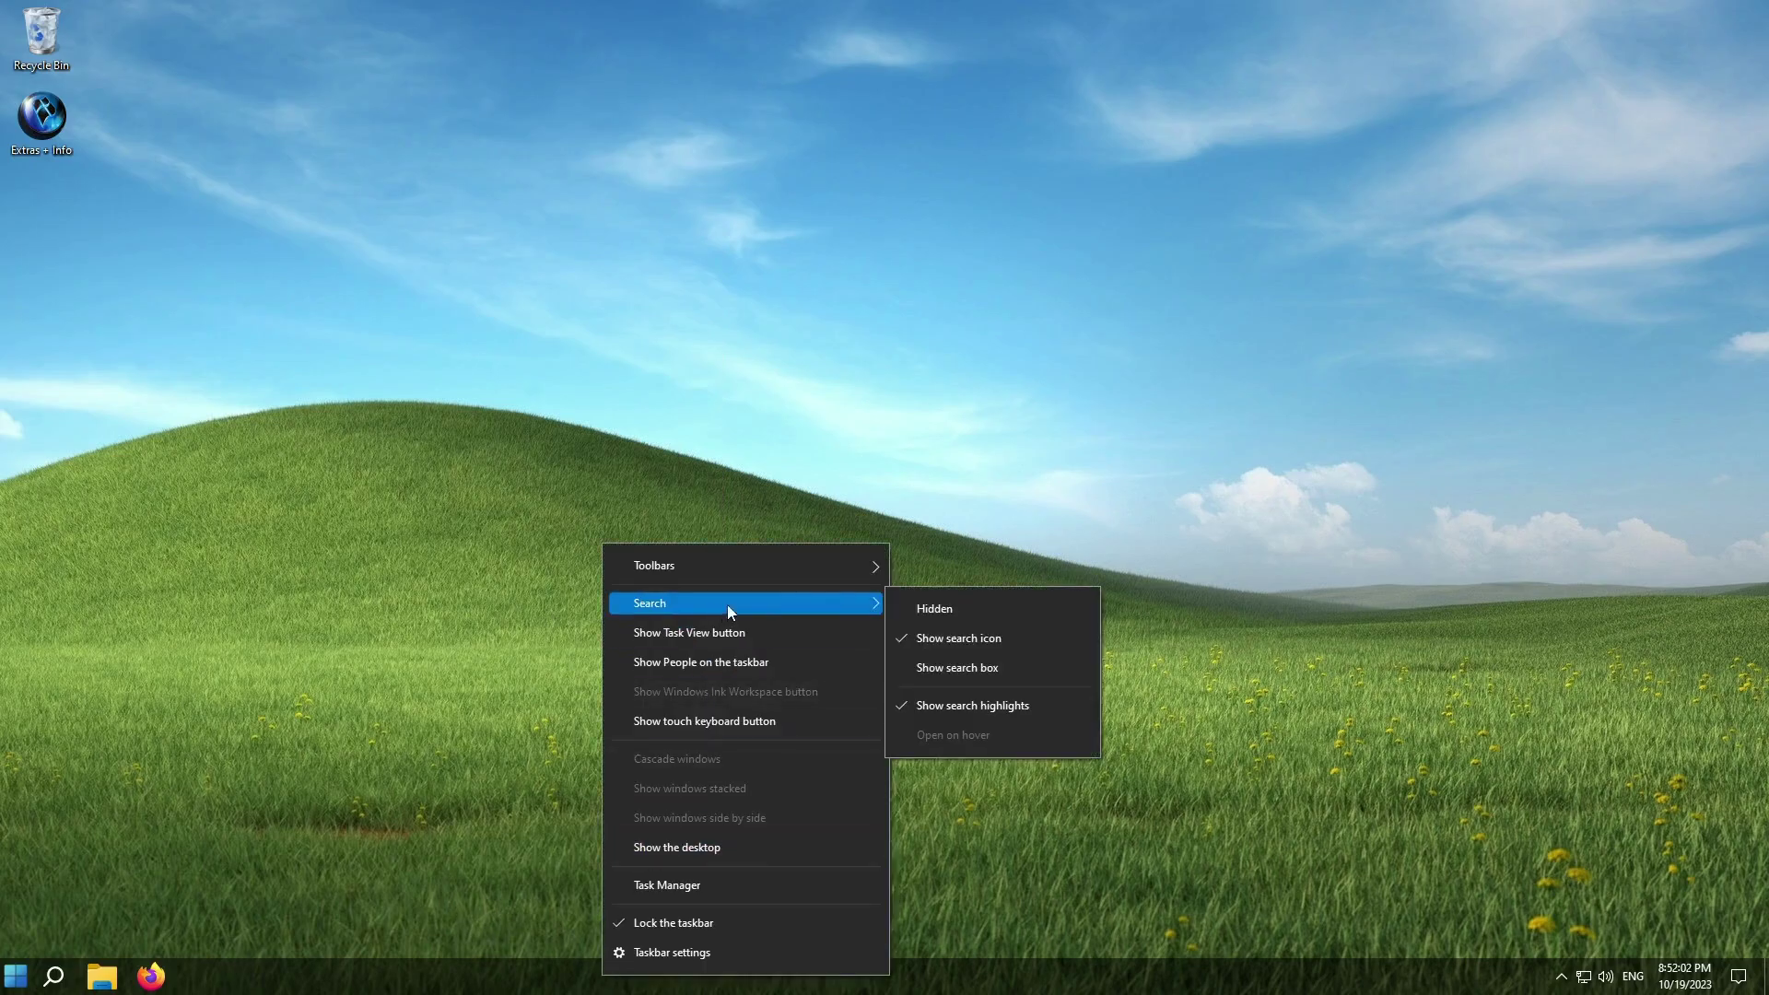
pyautogui.click(990, 677)
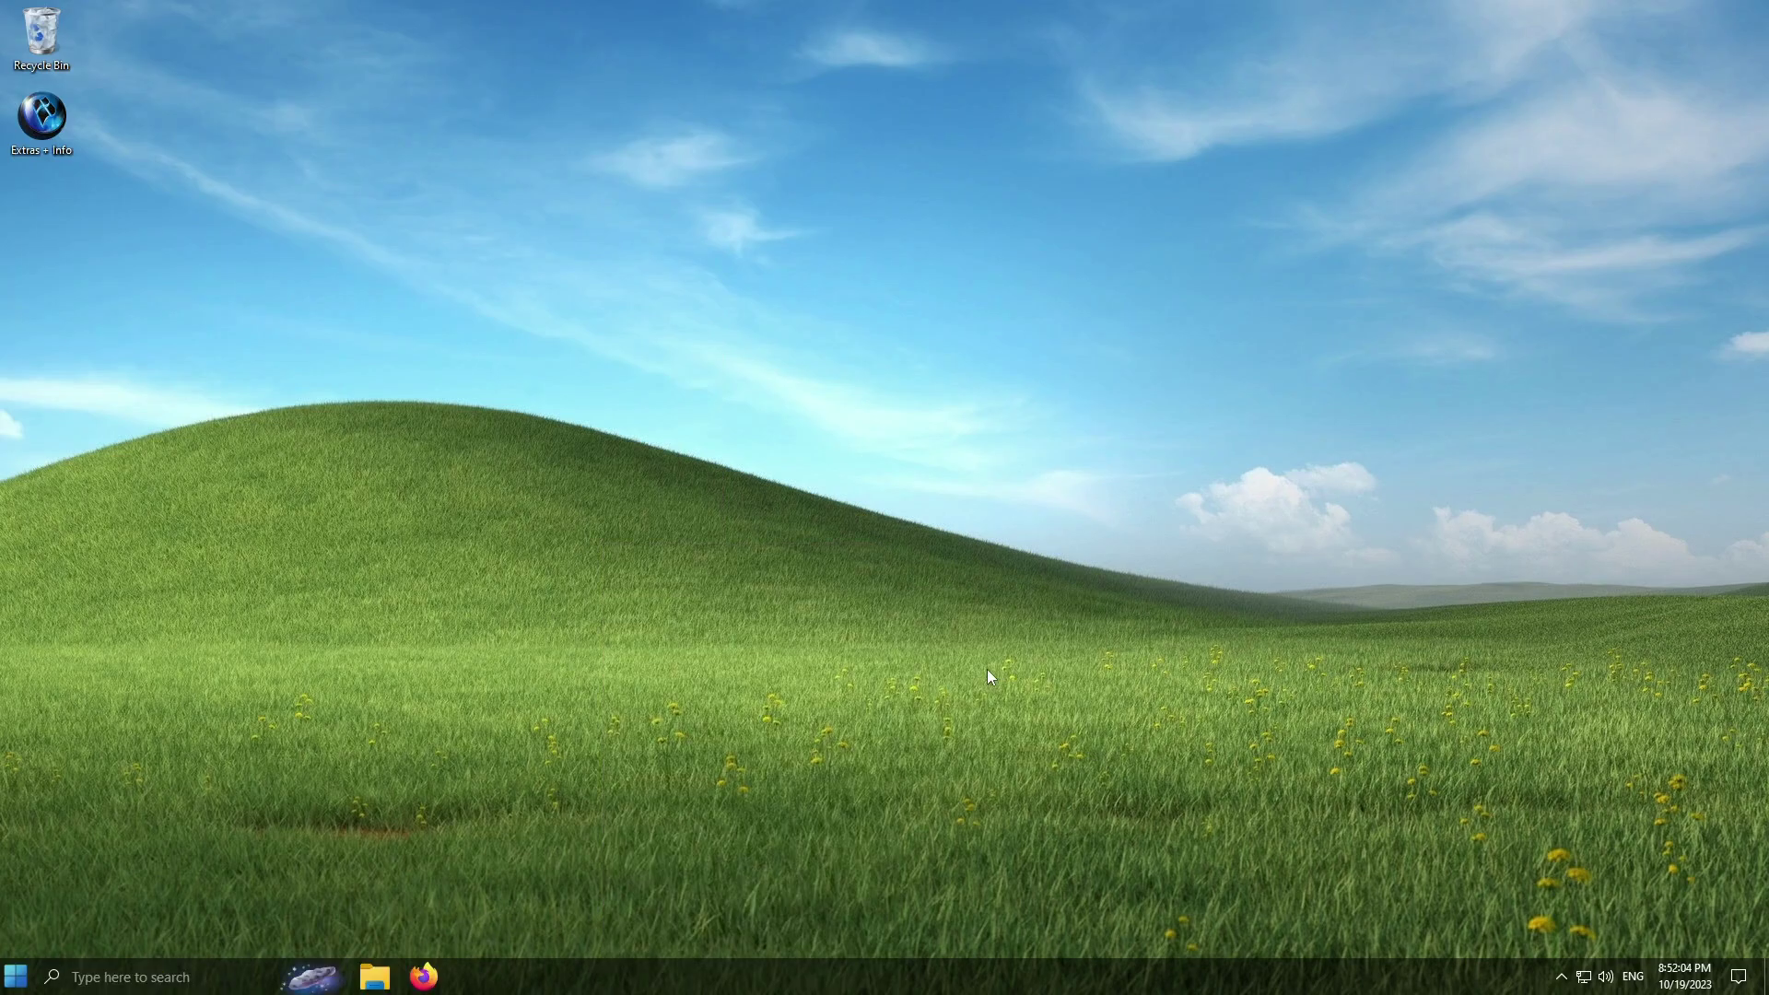
# Step: Open the search highlights, enter "How are you?" in the Chat with Bing field, and look through the highlights
pyautogui.click(314, 985)
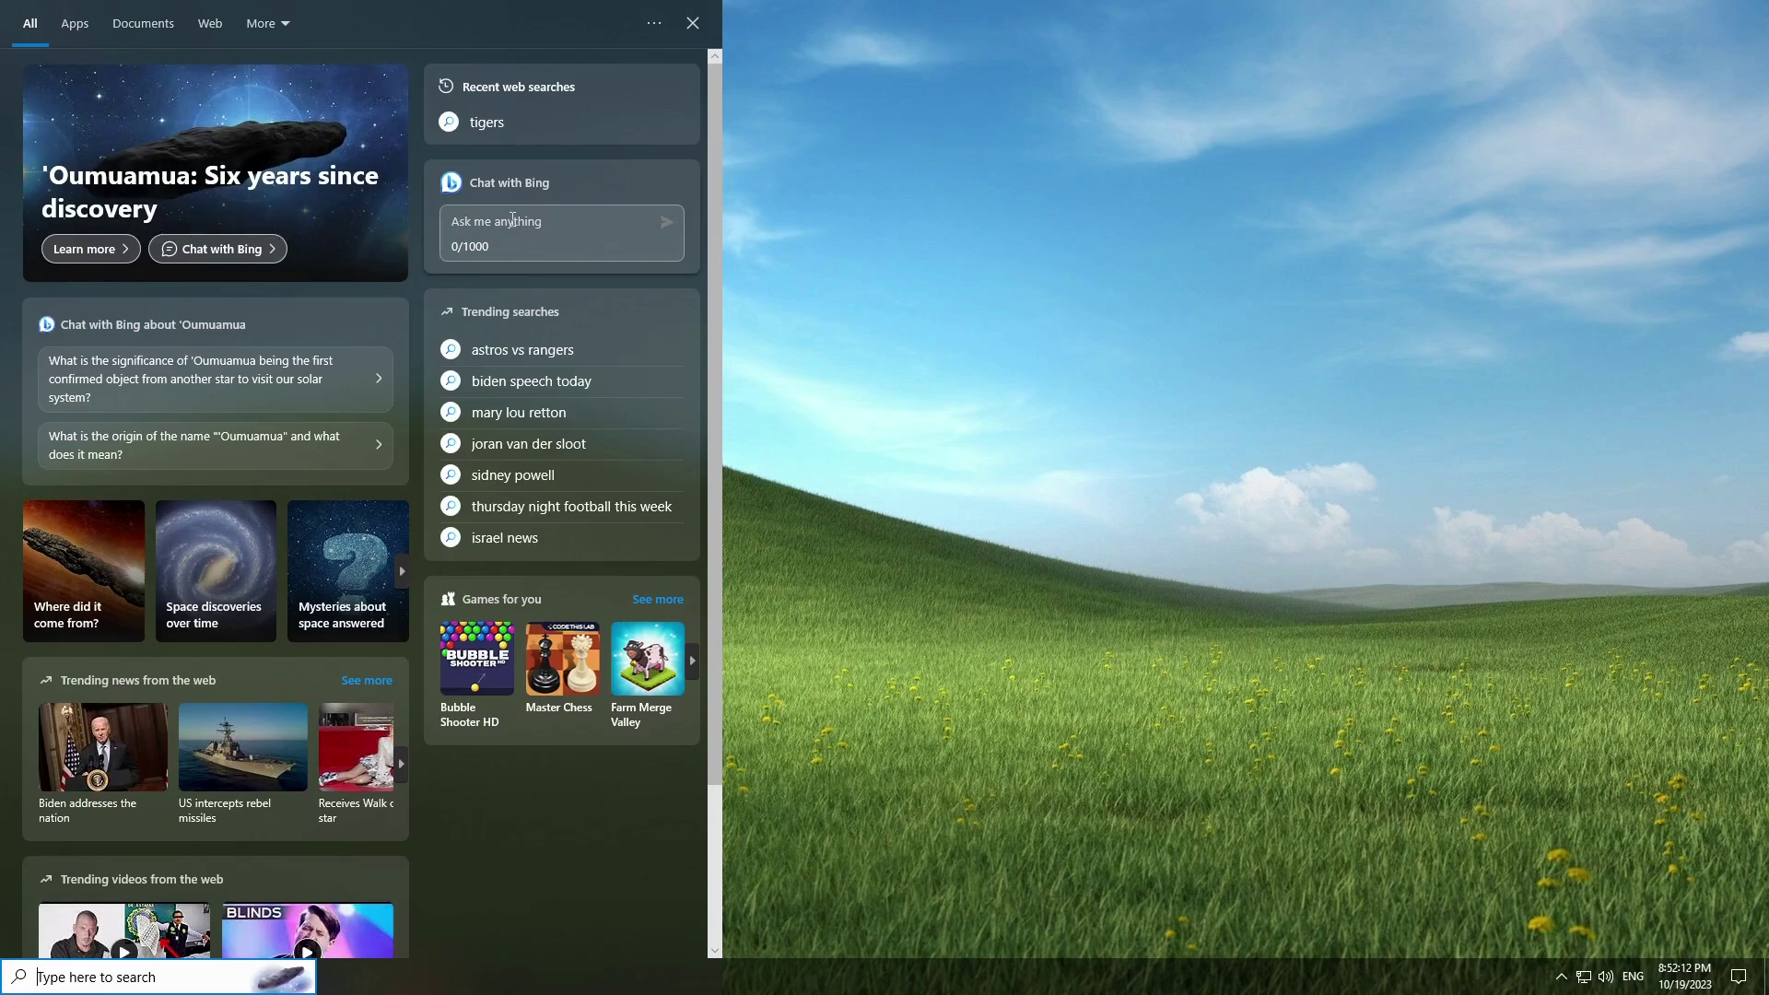
pyautogui.click(512, 219)
pyautogui.write('H')
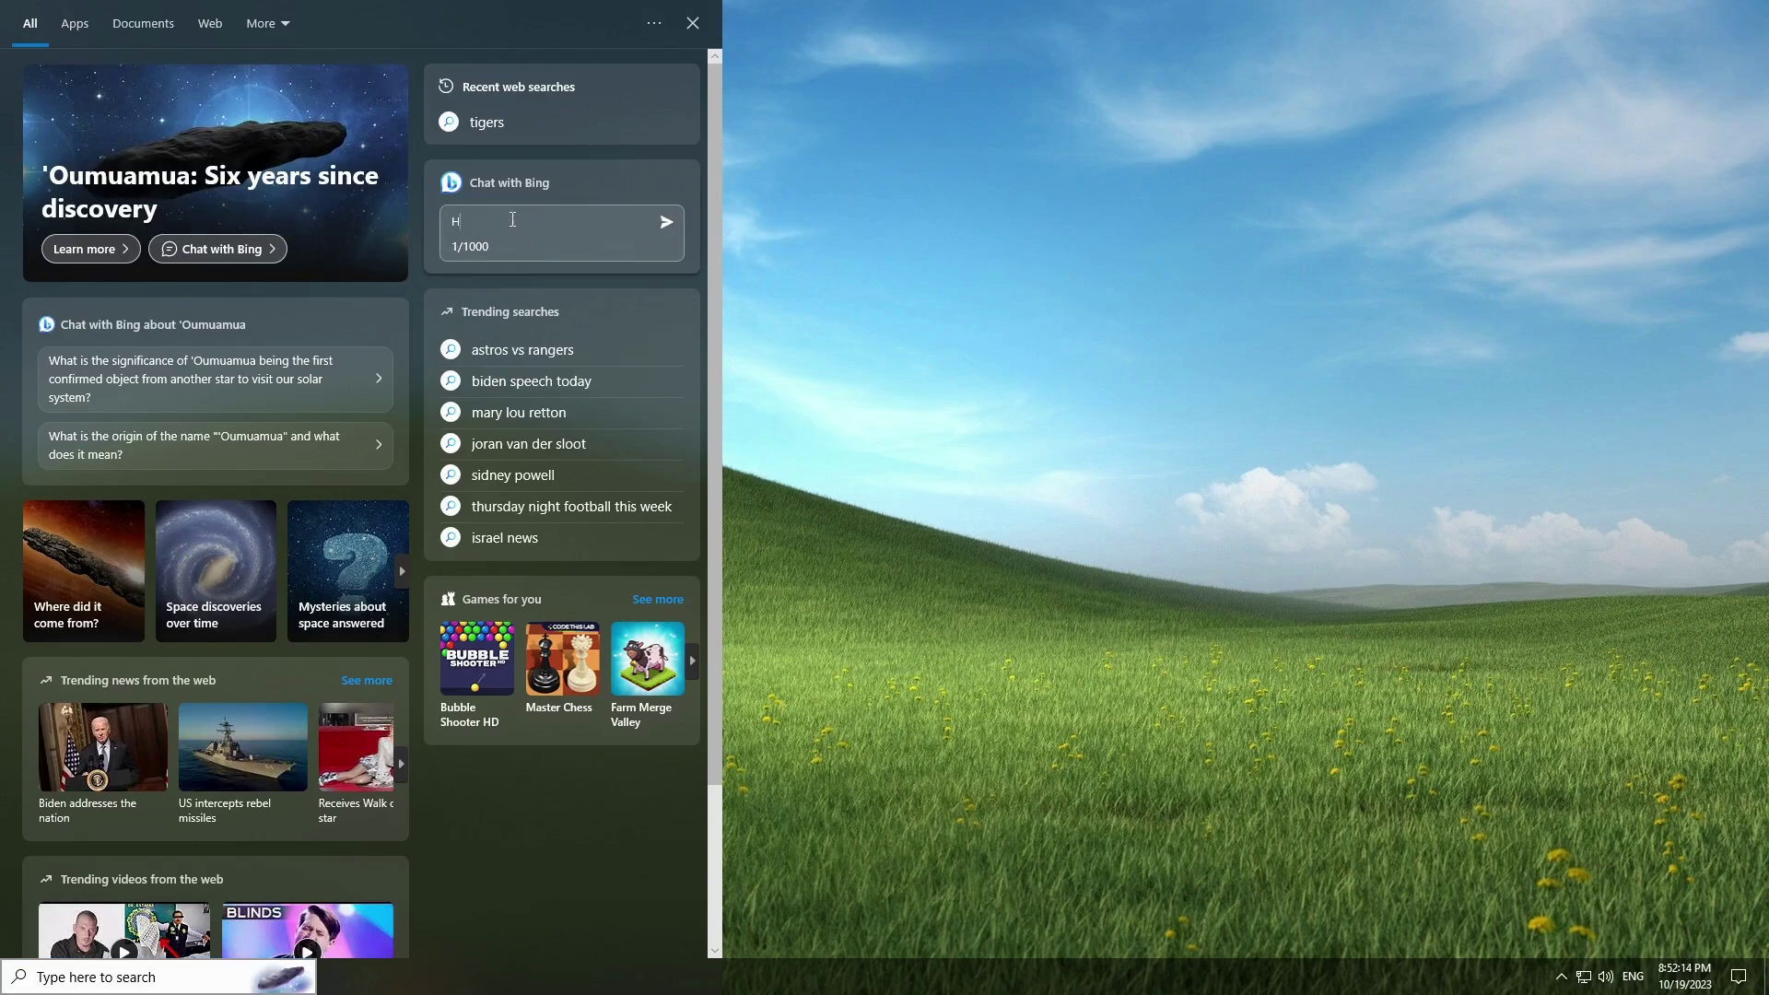
pyautogui.write('ow are you?')
pyautogui.scroll(-3, 701, 217)
pyautogui.scroll(3, 753, 175)
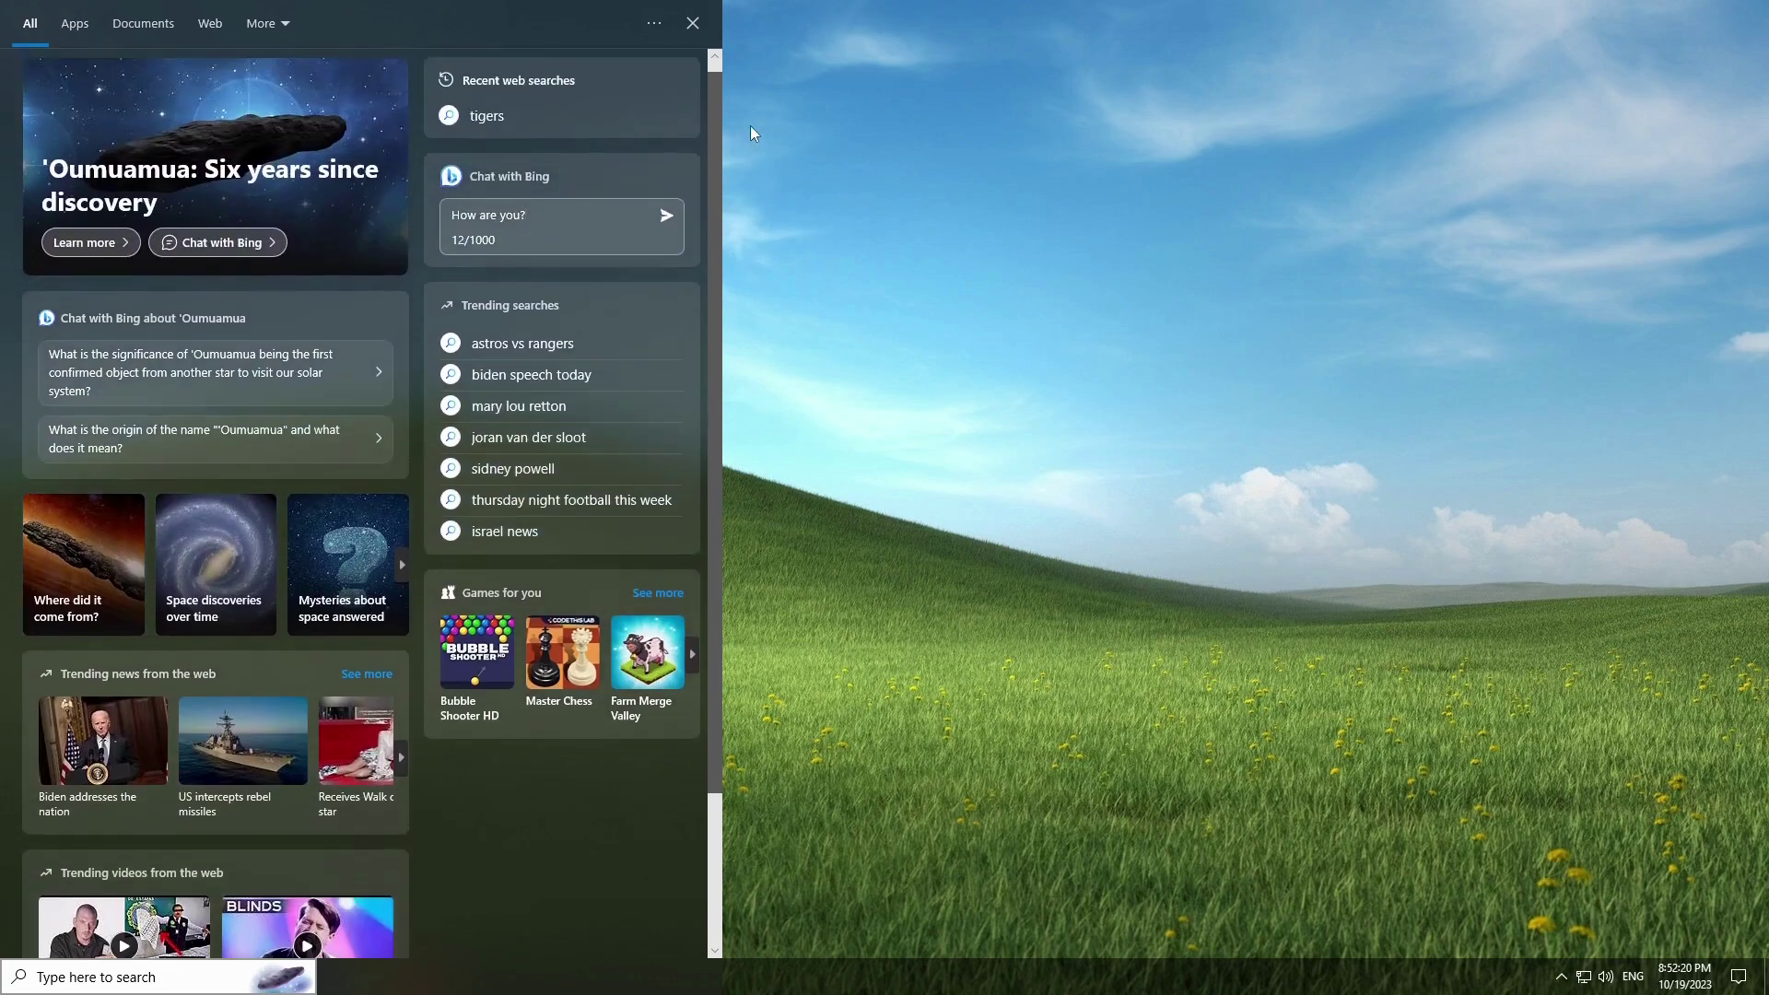
# Step: Search Windows for "bears" from the taskbar search box and look through the results preview
pyautogui.click(155, 974)
pyautogui.write('bears')
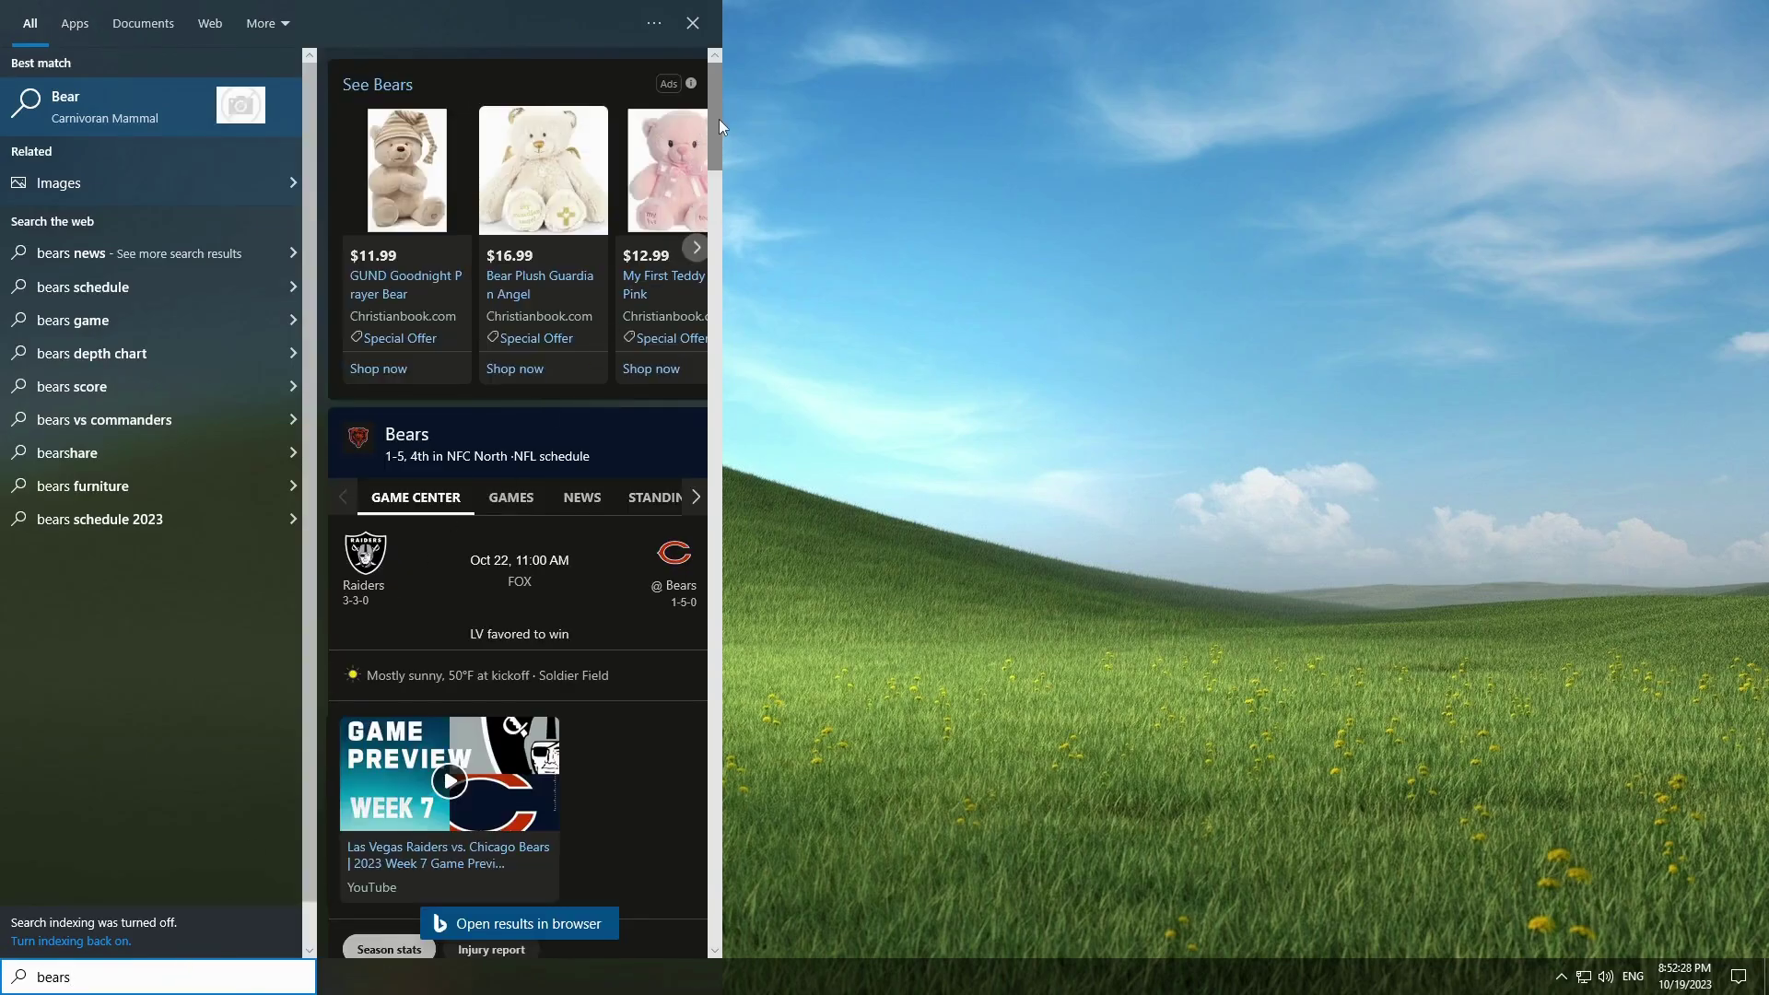
pyautogui.moveTo(719, 119); pyautogui.dragTo(739, 64)
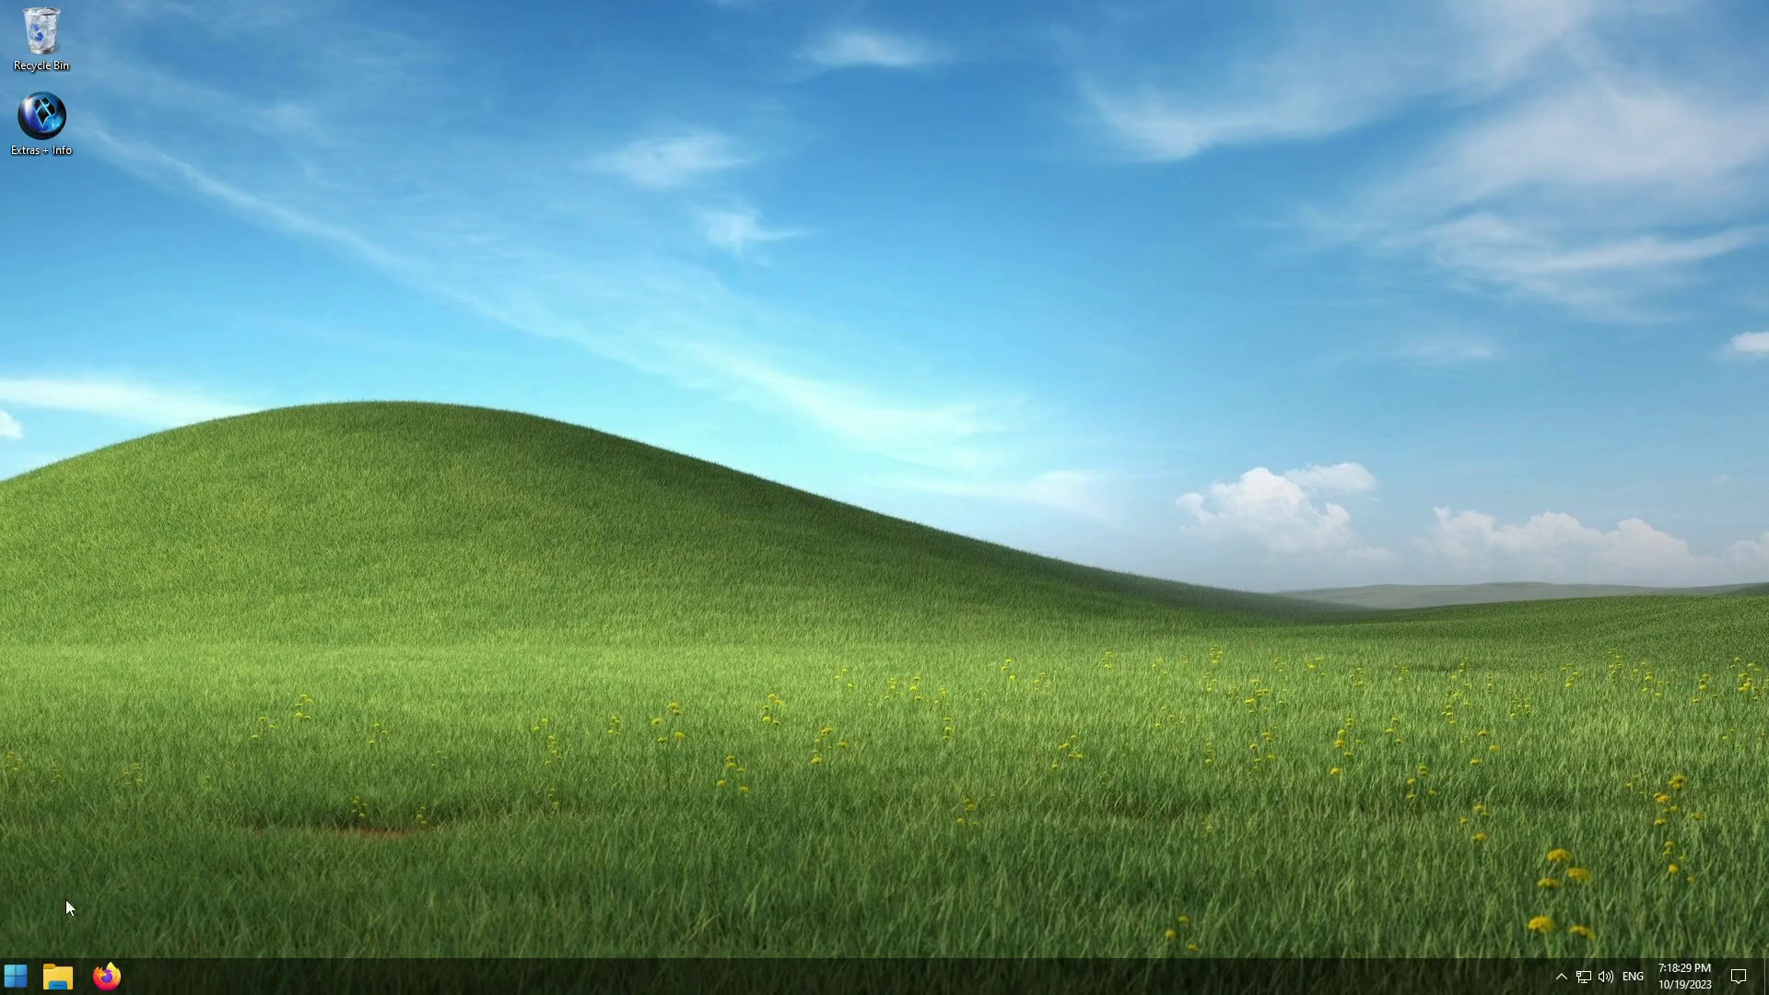
# Step: Open the Language page under Time & Language in Windows Settings
pyautogui.click(16, 976)
pyautogui.click(297, 822)
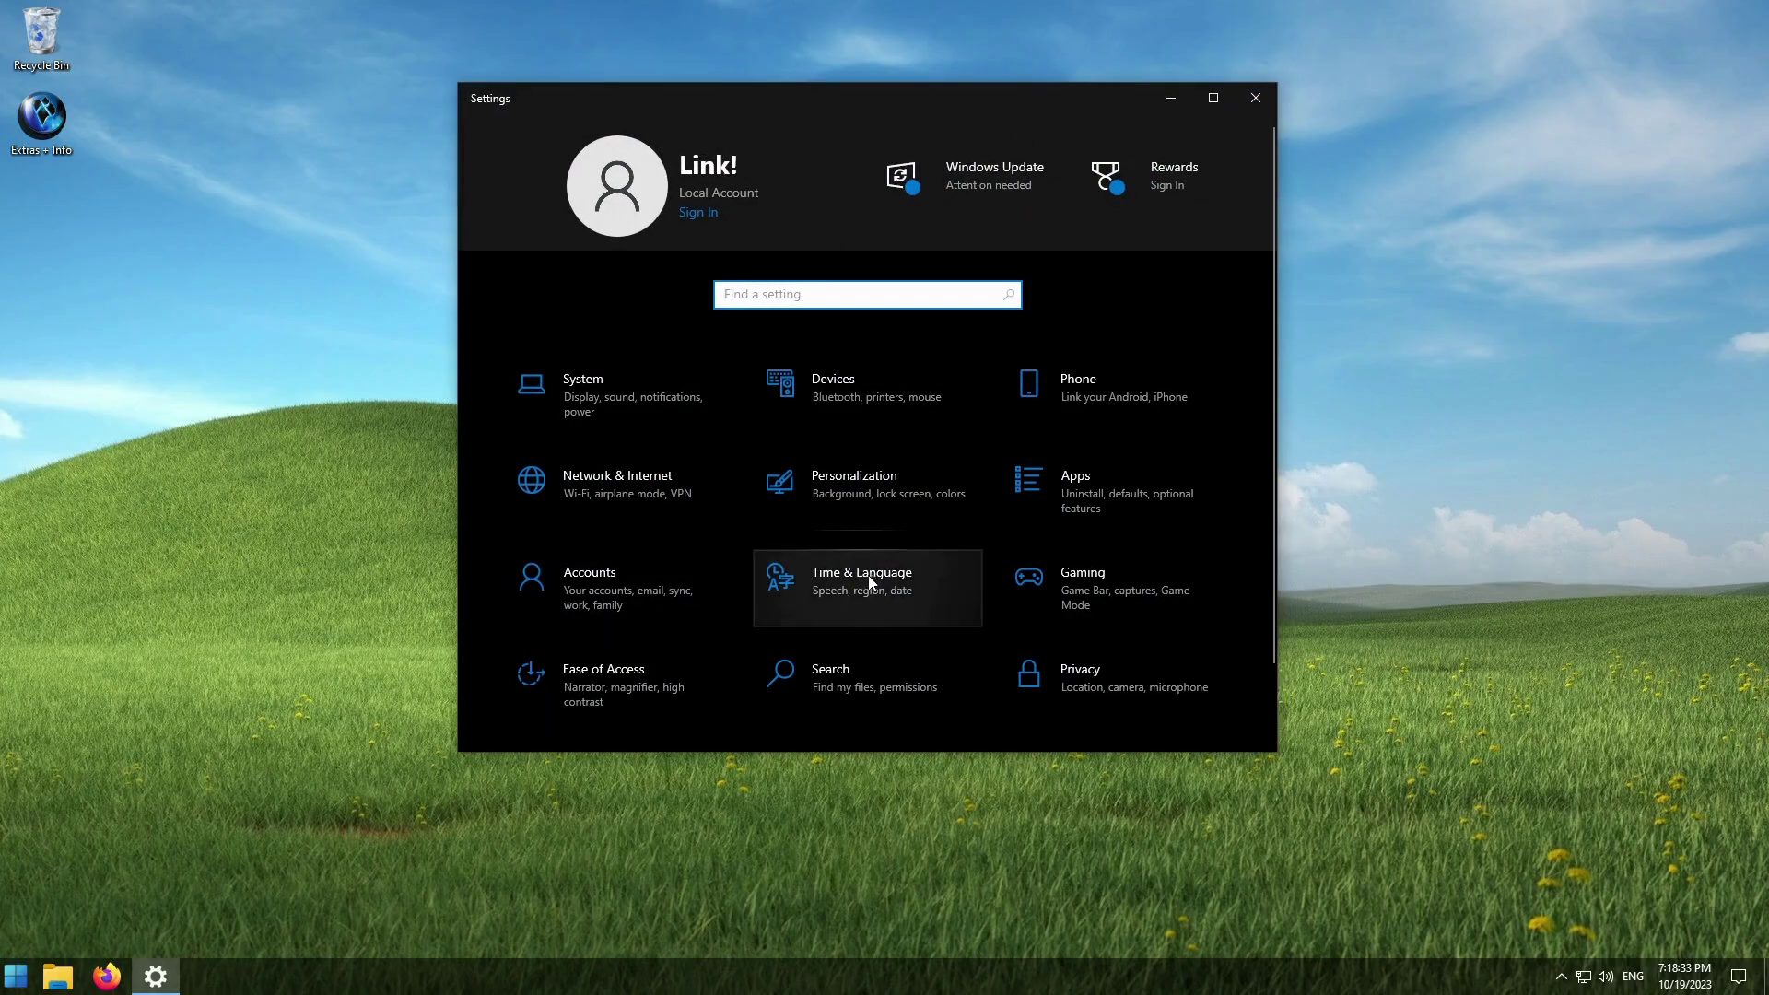
pyautogui.click(958, 585)
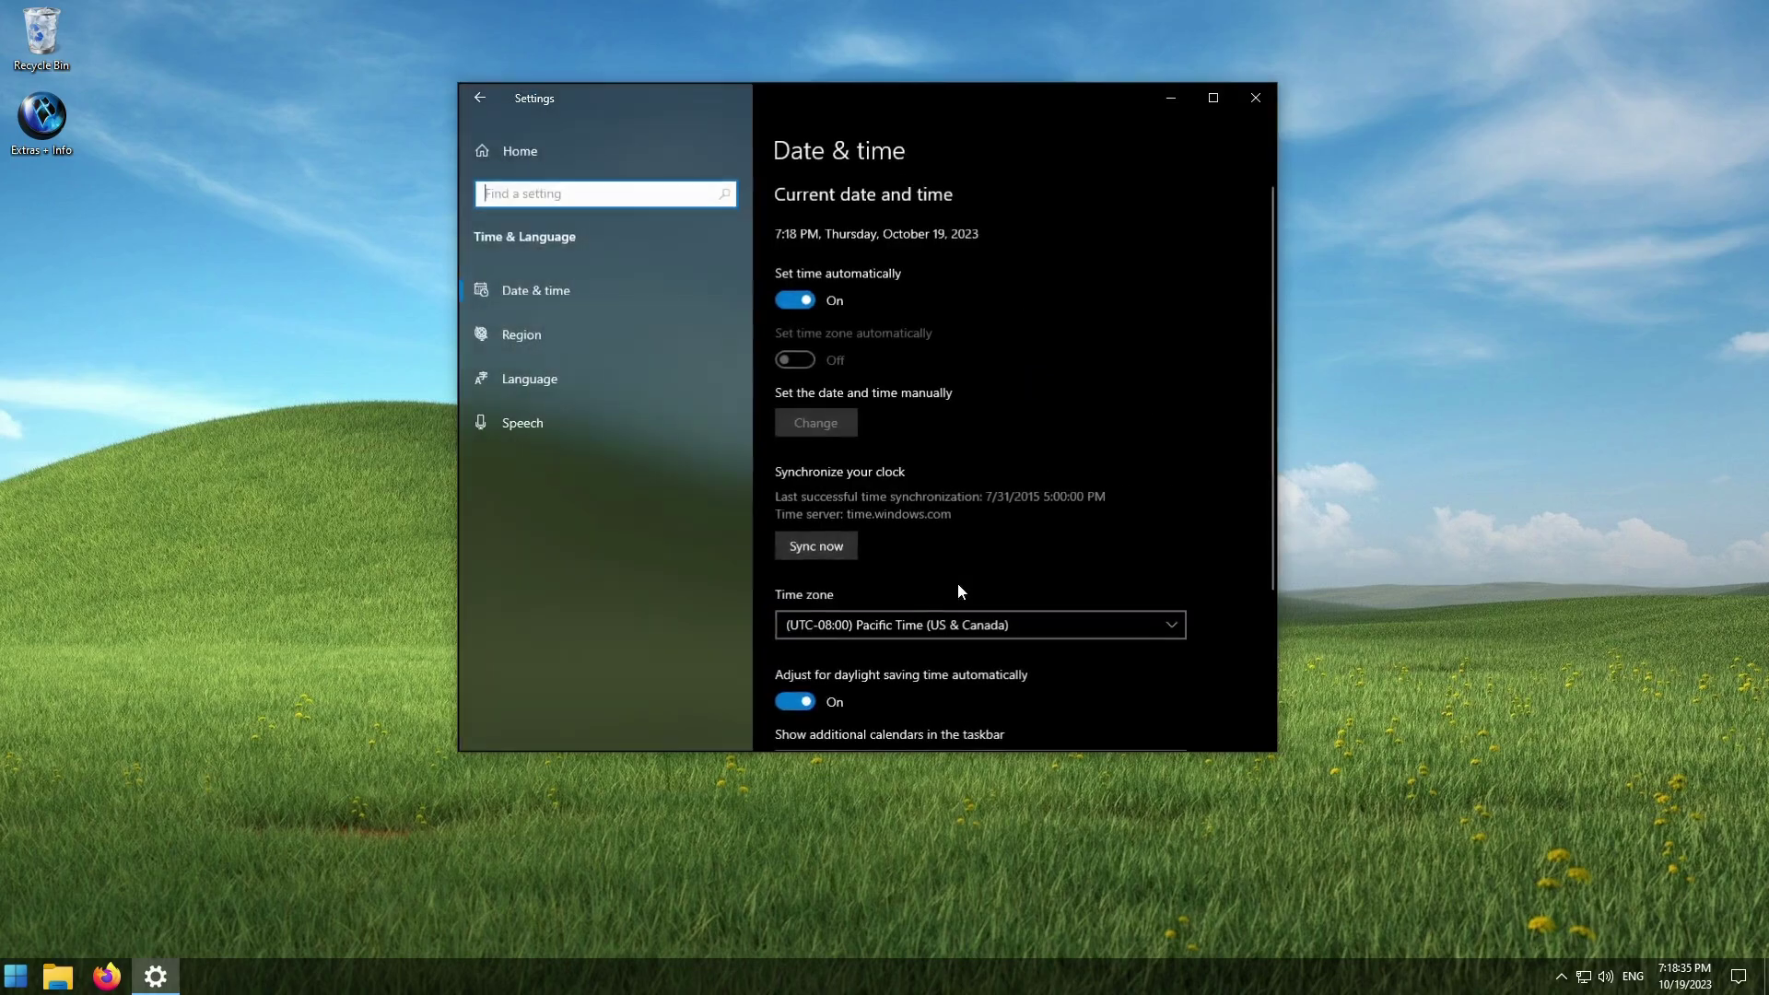
pyautogui.click(553, 376)
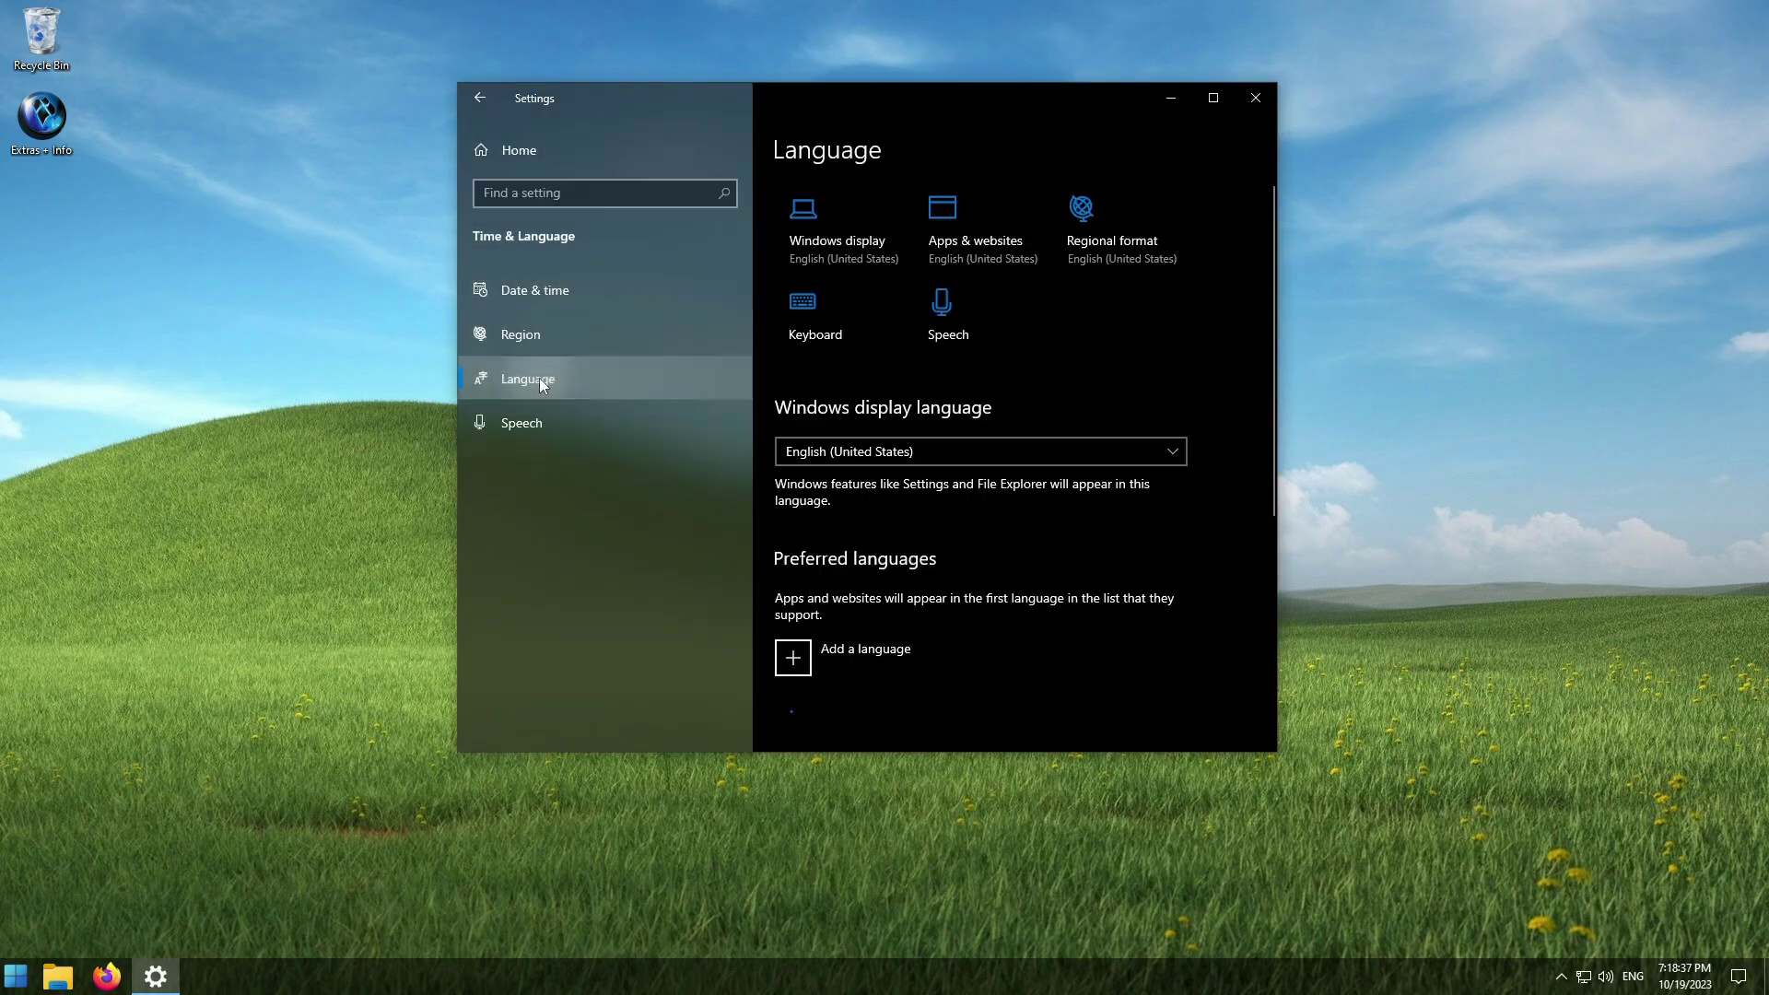
# Step: Set the Windows display language to Español (México), sign out immediately to apply it, and sign back in
pyautogui.click(1166, 453)
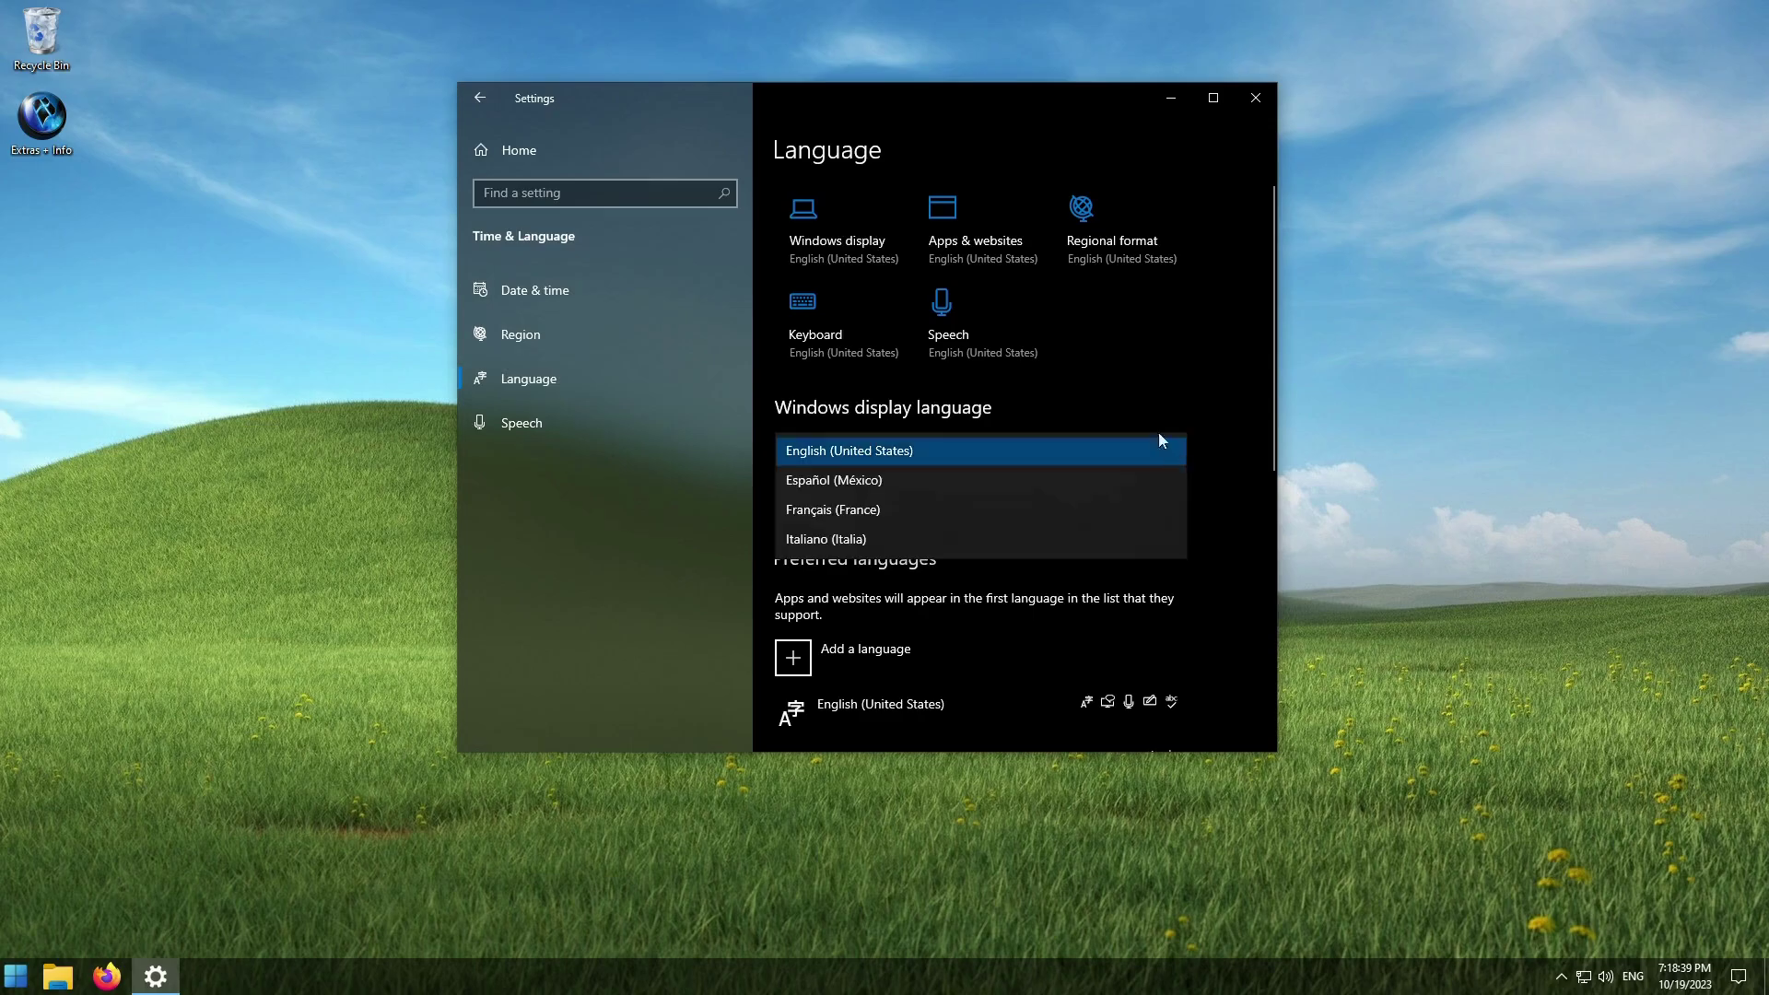
pyautogui.click(829, 481)
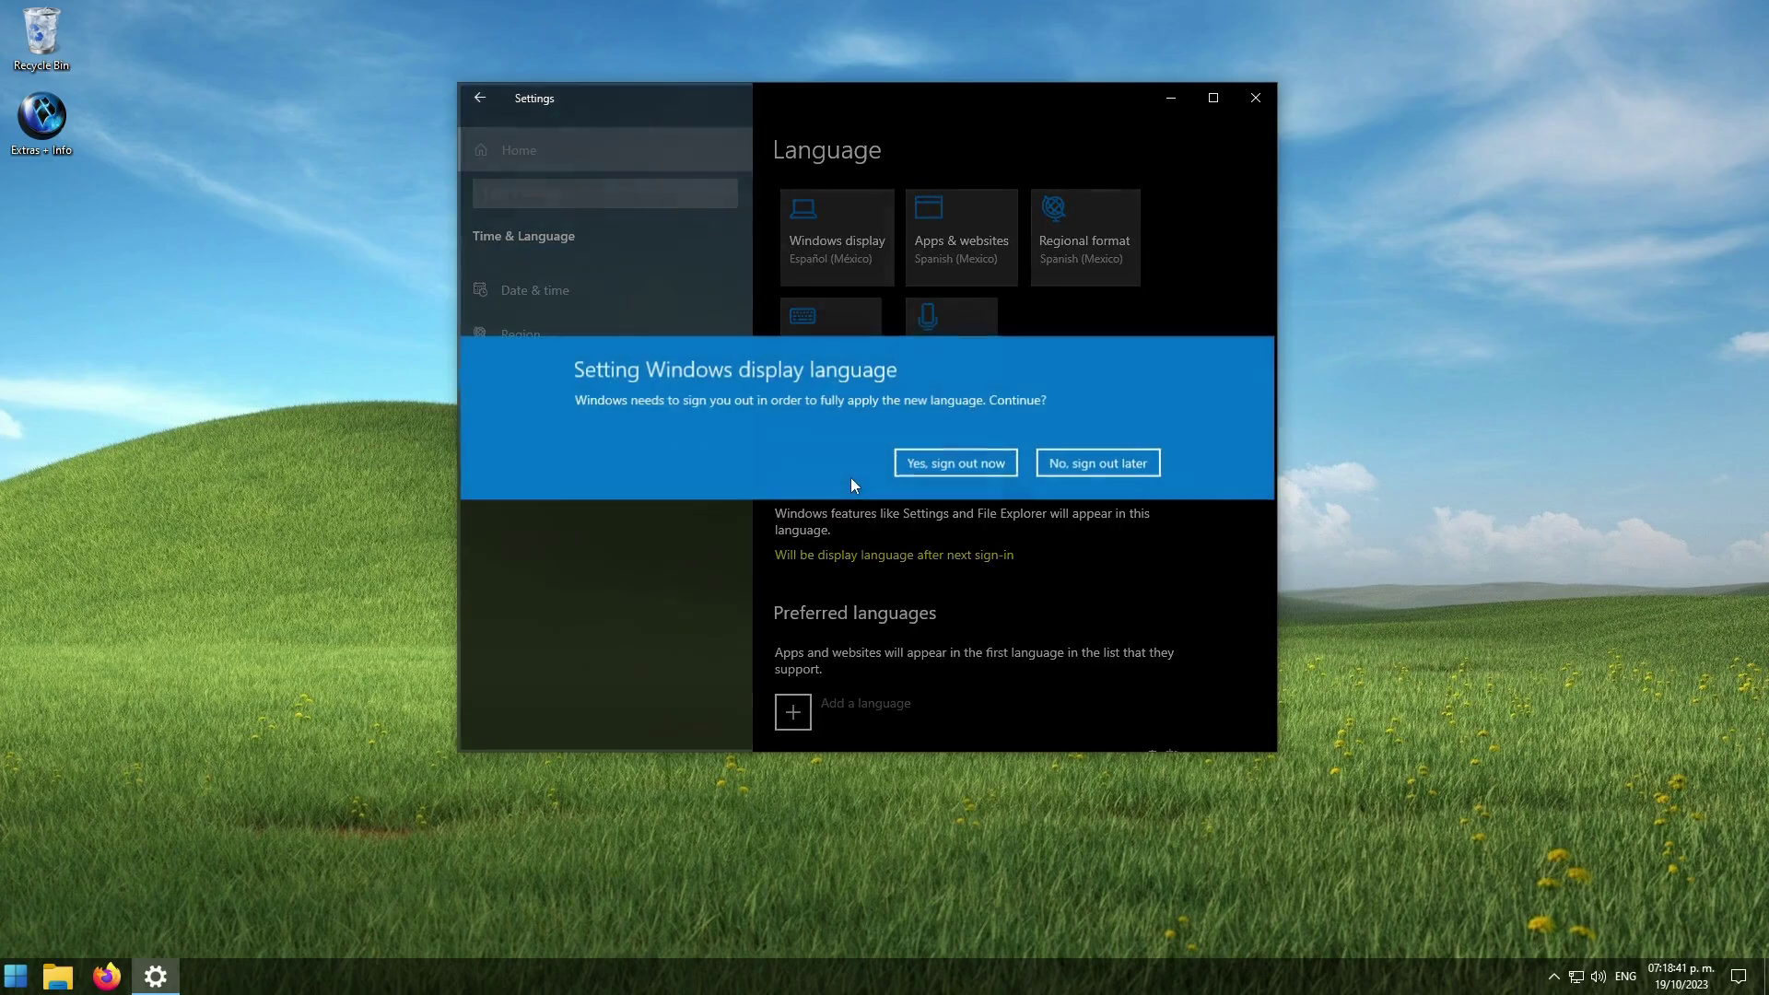
pyautogui.click(953, 465)
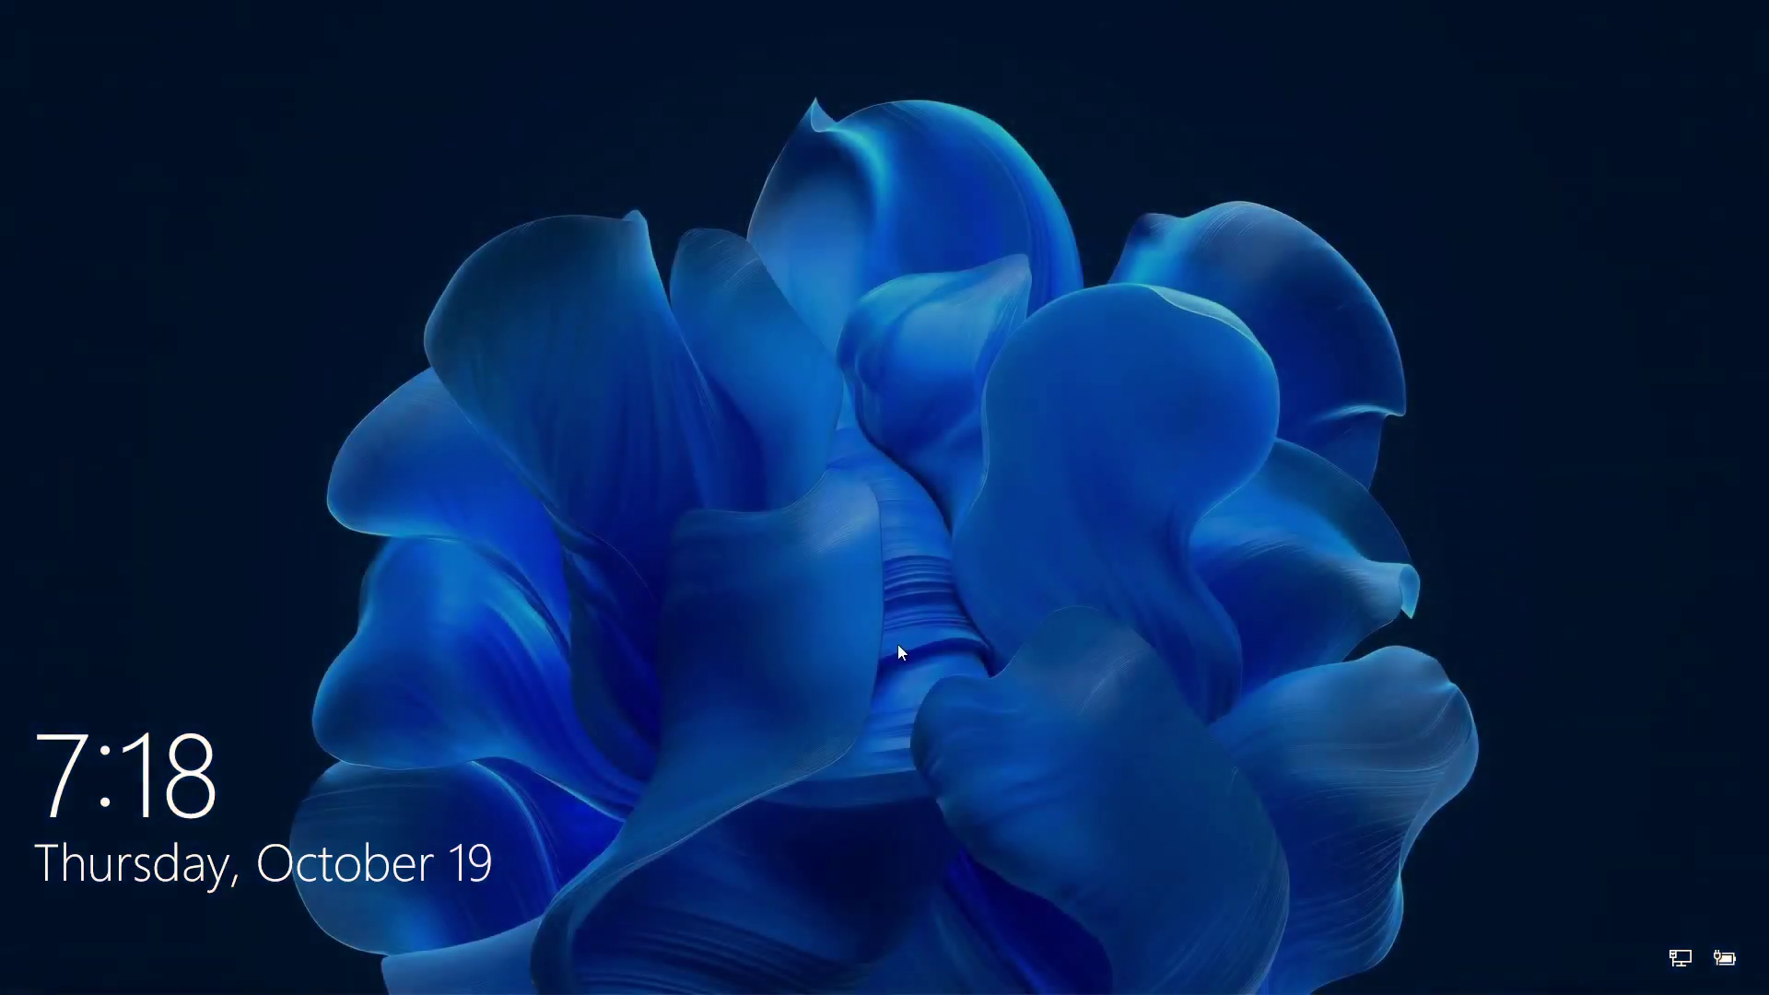
pyautogui.click(898, 644)
pyautogui.click(882, 563)
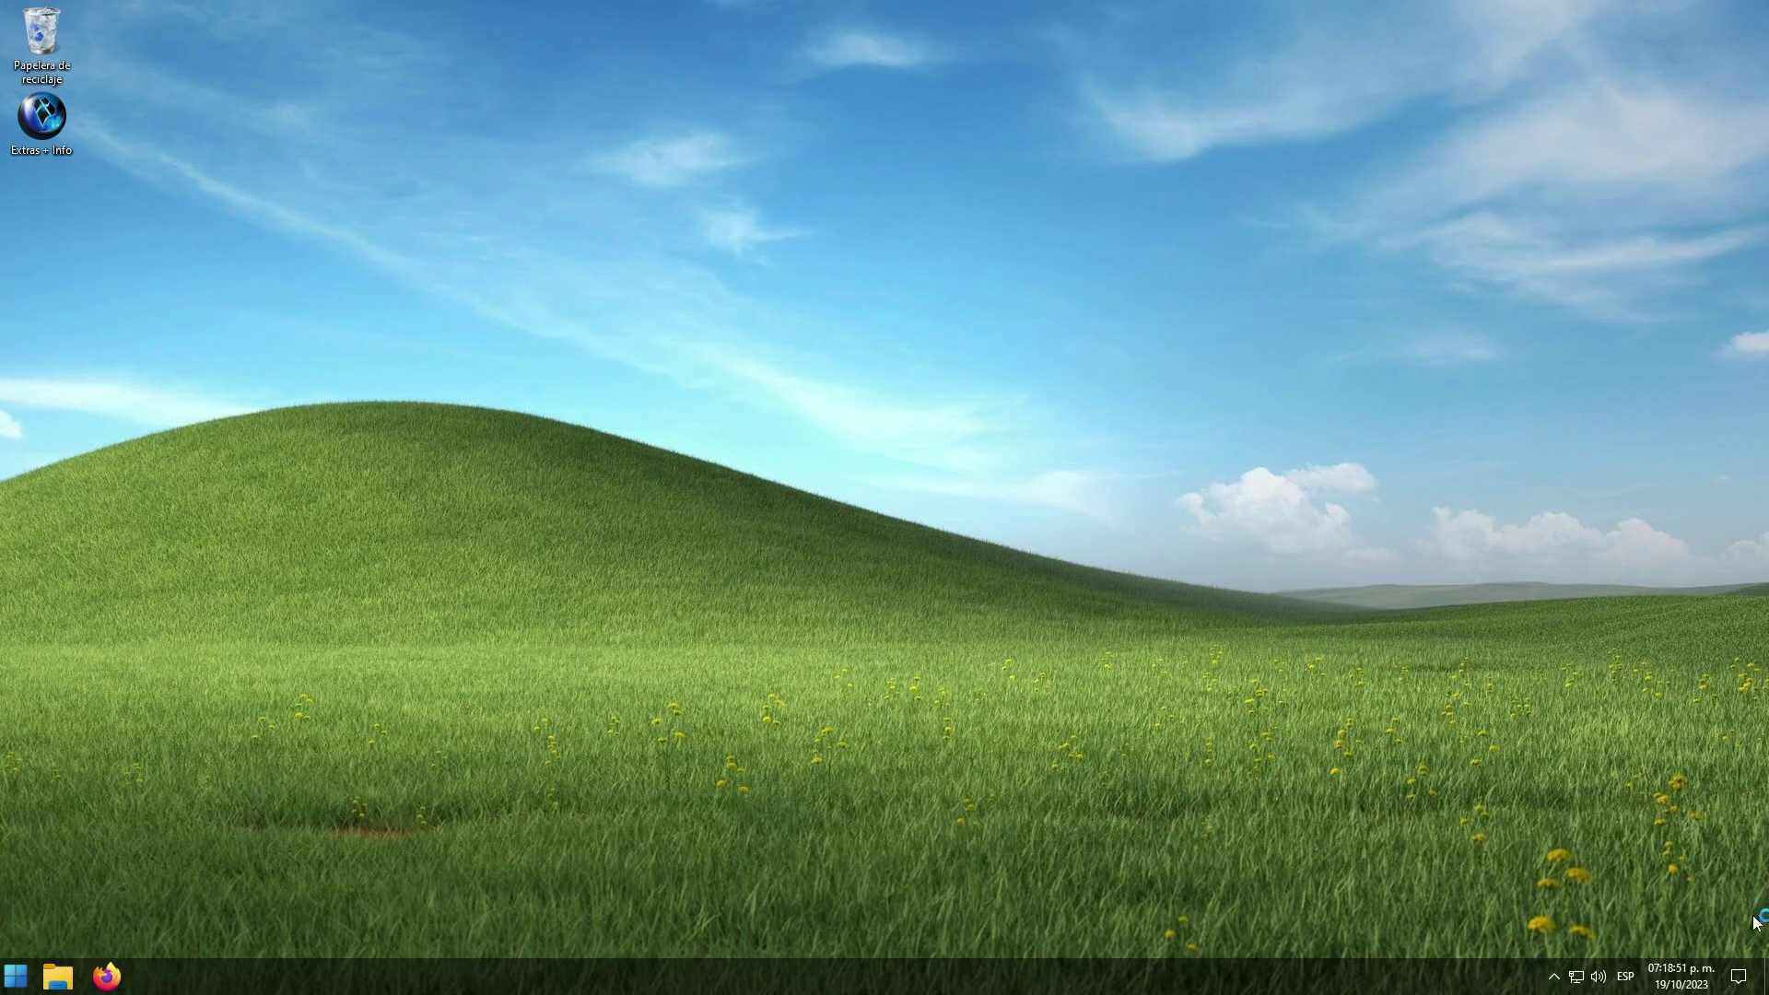
# Step: Check the Spanish interface in the notification center, the Start menu programs list and File Explorer
pyautogui.click(1738, 977)
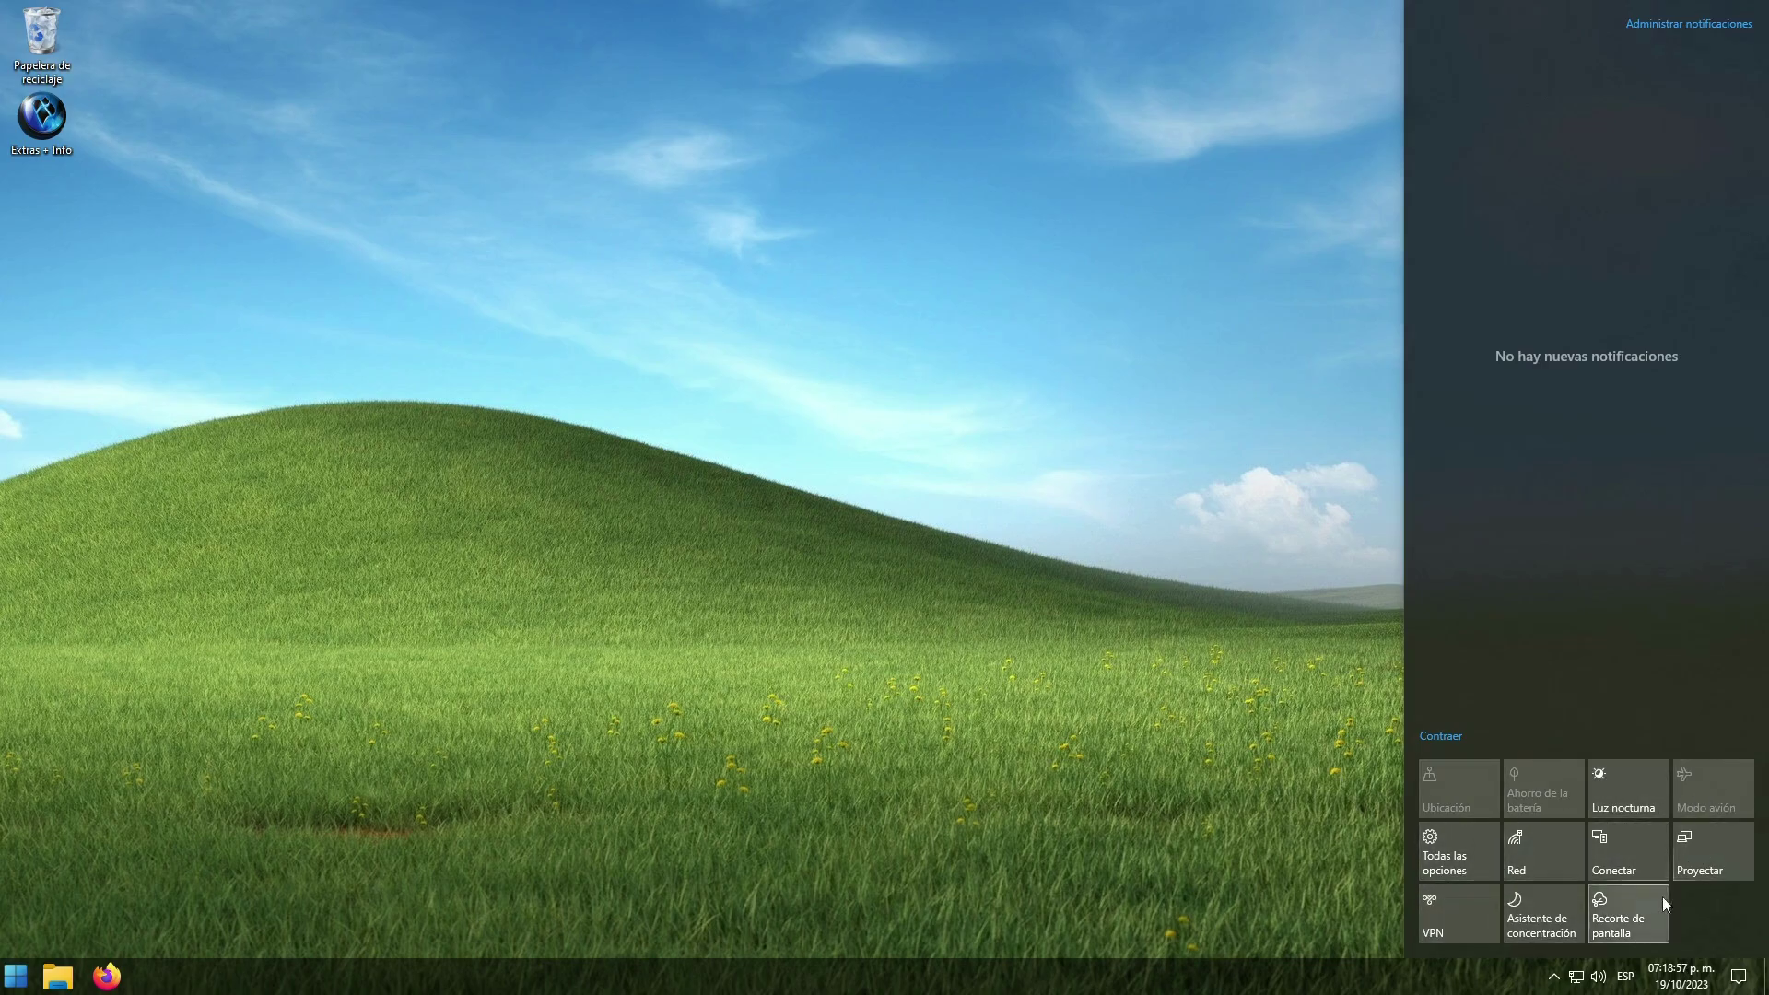
pyautogui.click(15, 974)
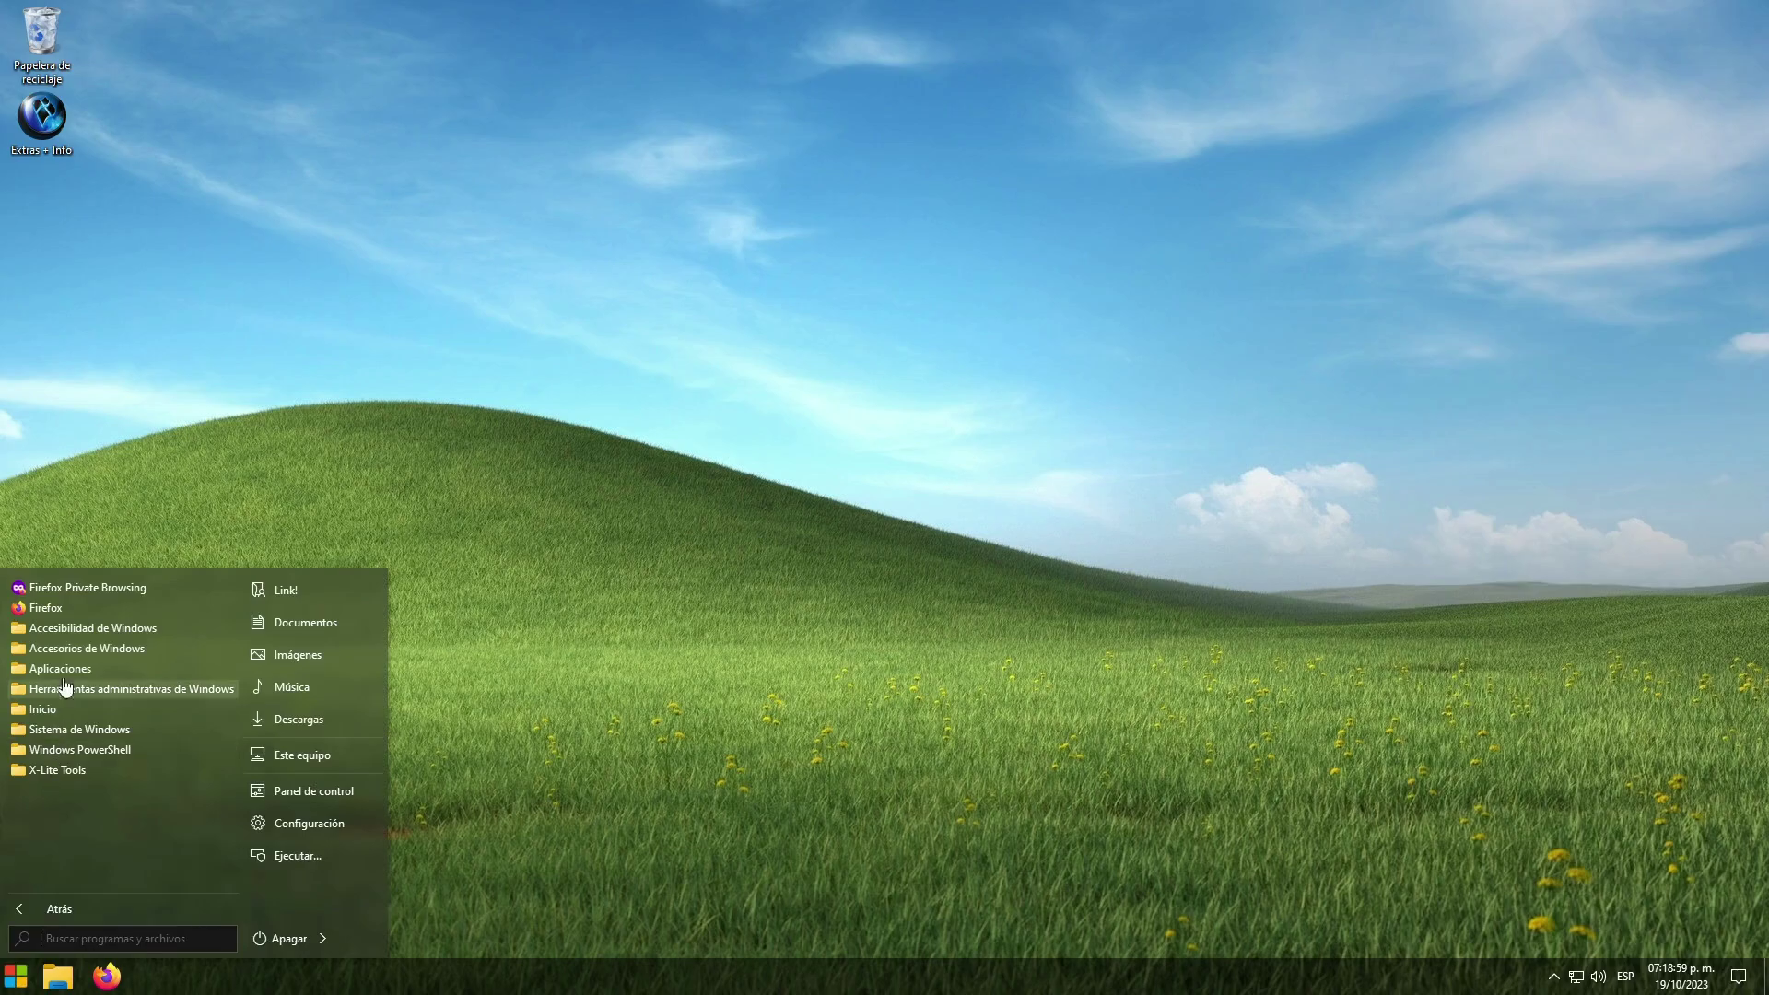
pyautogui.click(495, 747)
pyautogui.click(70, 979)
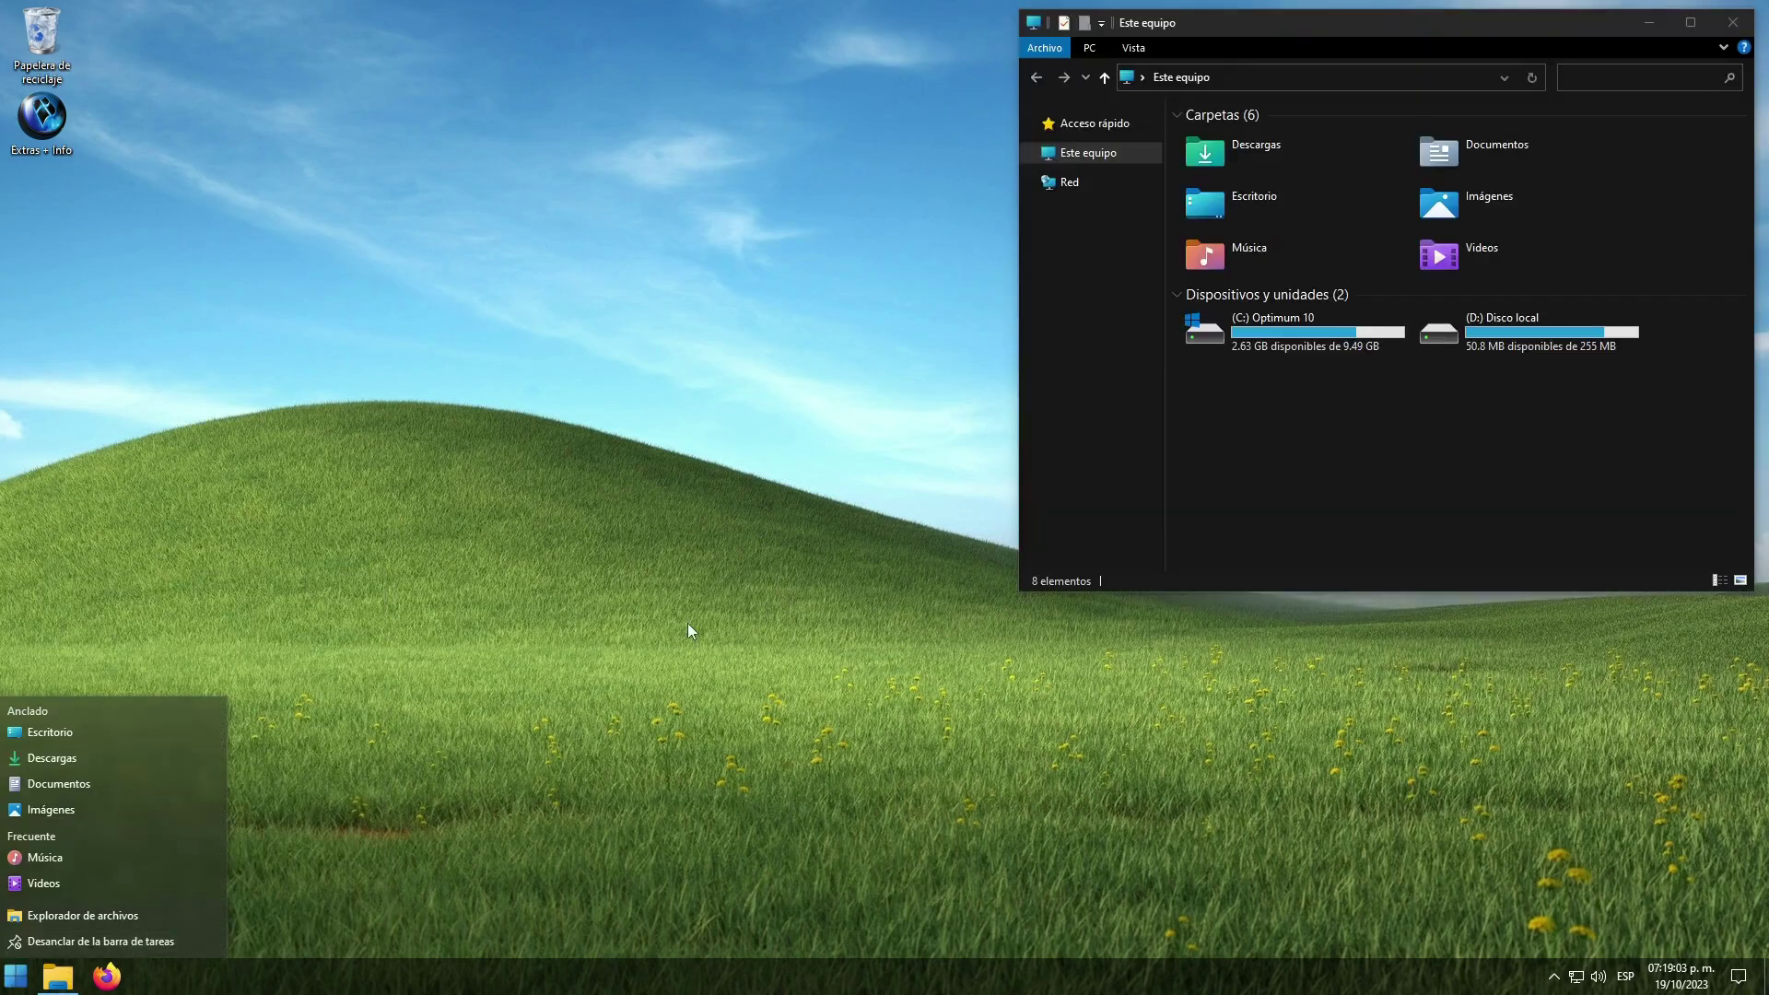
# Step: Centre the File Explorer window, expand Este equipo in its folder tree to check the Spanish folder names, and close the window
pyautogui.moveTo(1343, 15); pyautogui.dragTo(864, 140)
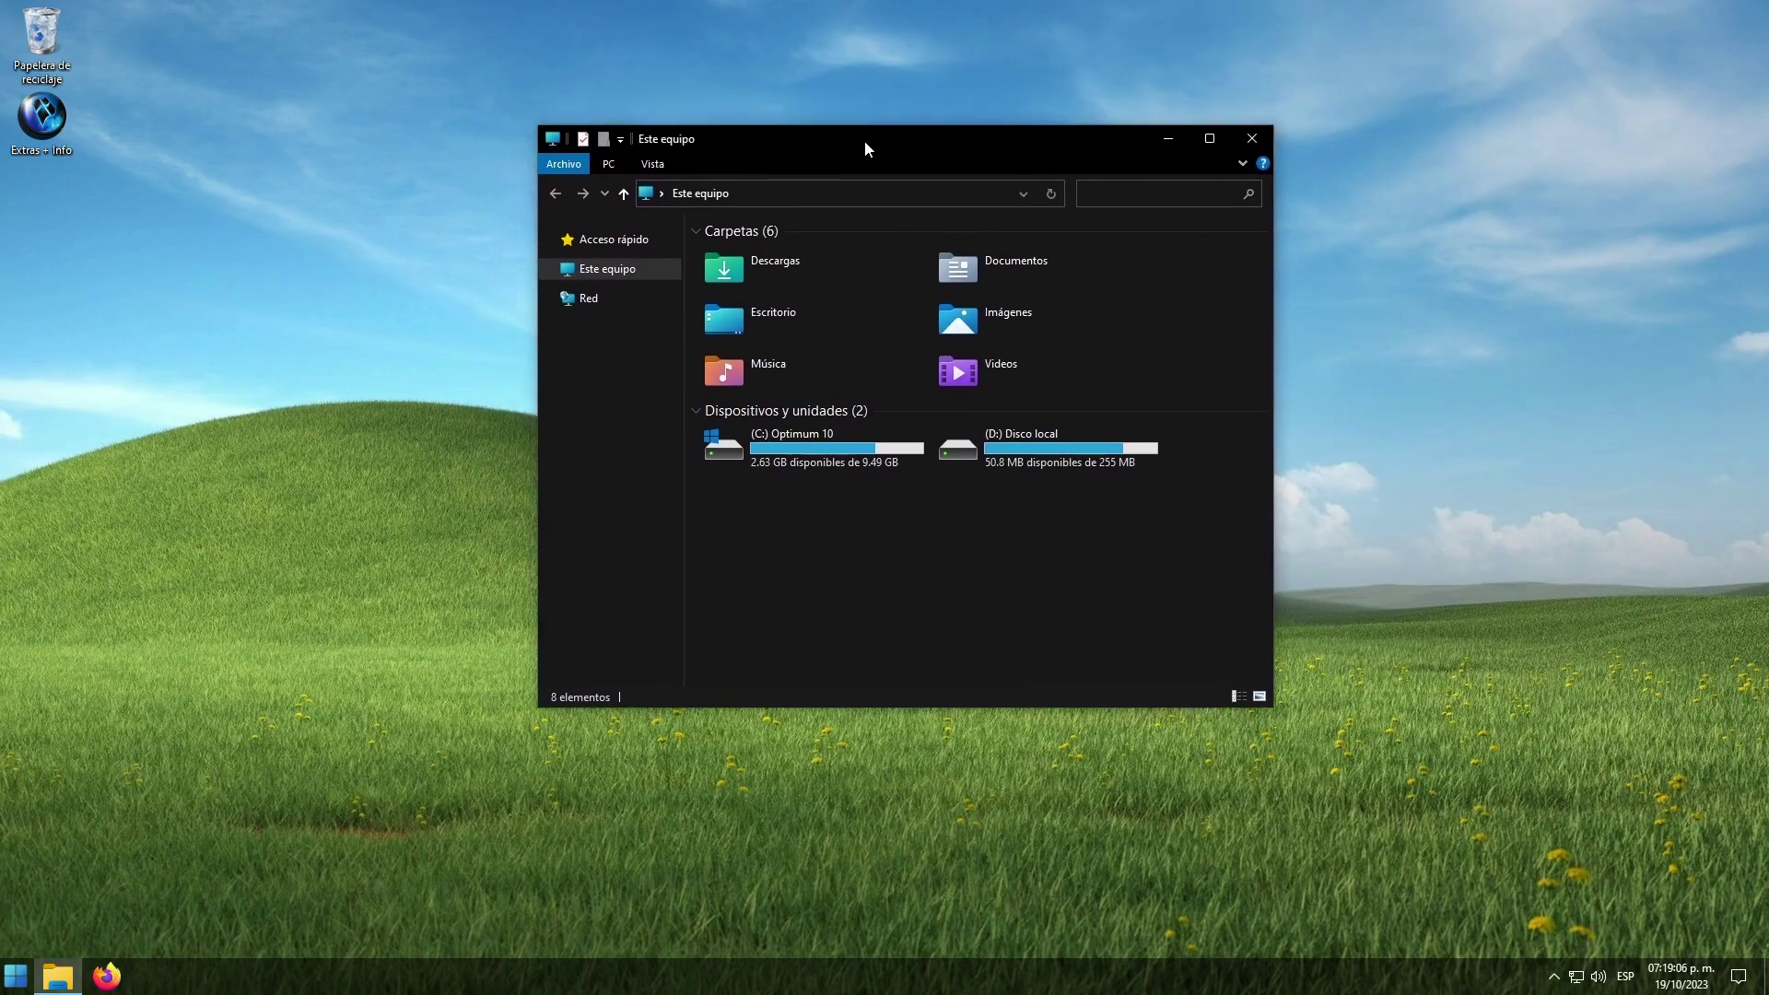
pyautogui.click(549, 266)
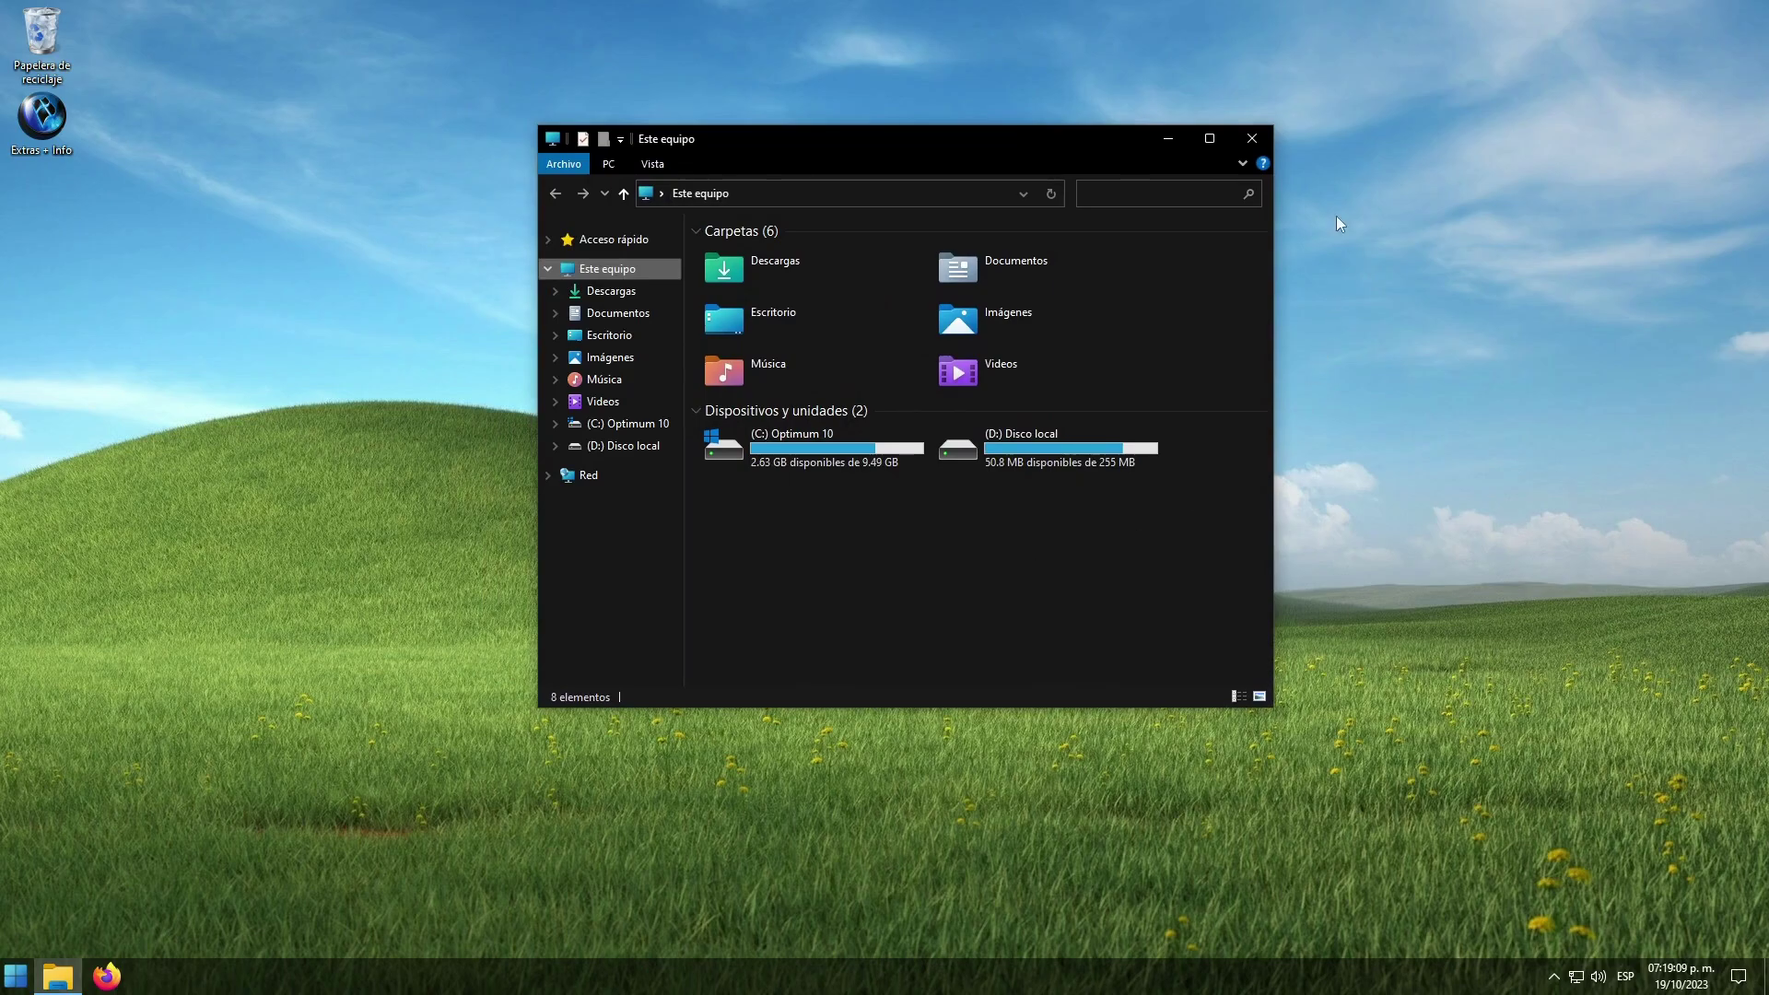
pyautogui.click(1252, 138)
# Step: Enlarge the Settings window to show all the Spanish categories and look at the Personalización page, closing Settings when done
pyautogui.click(15, 975)
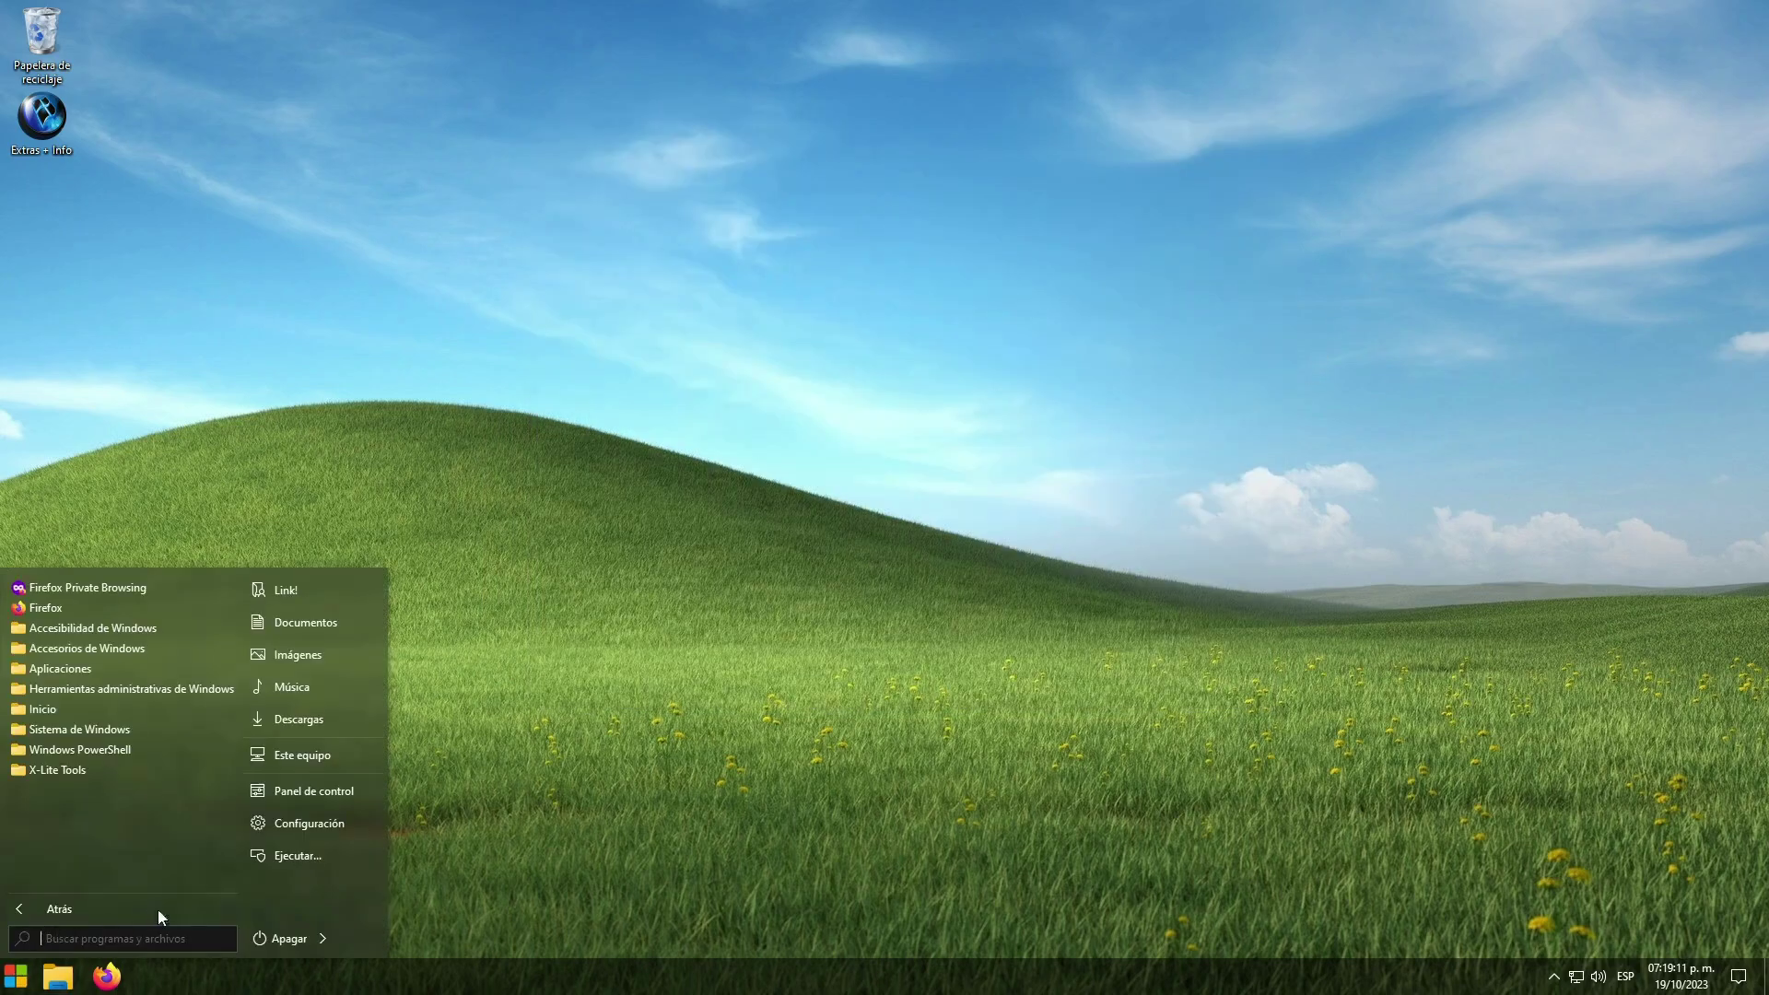
pyautogui.click(308, 821)
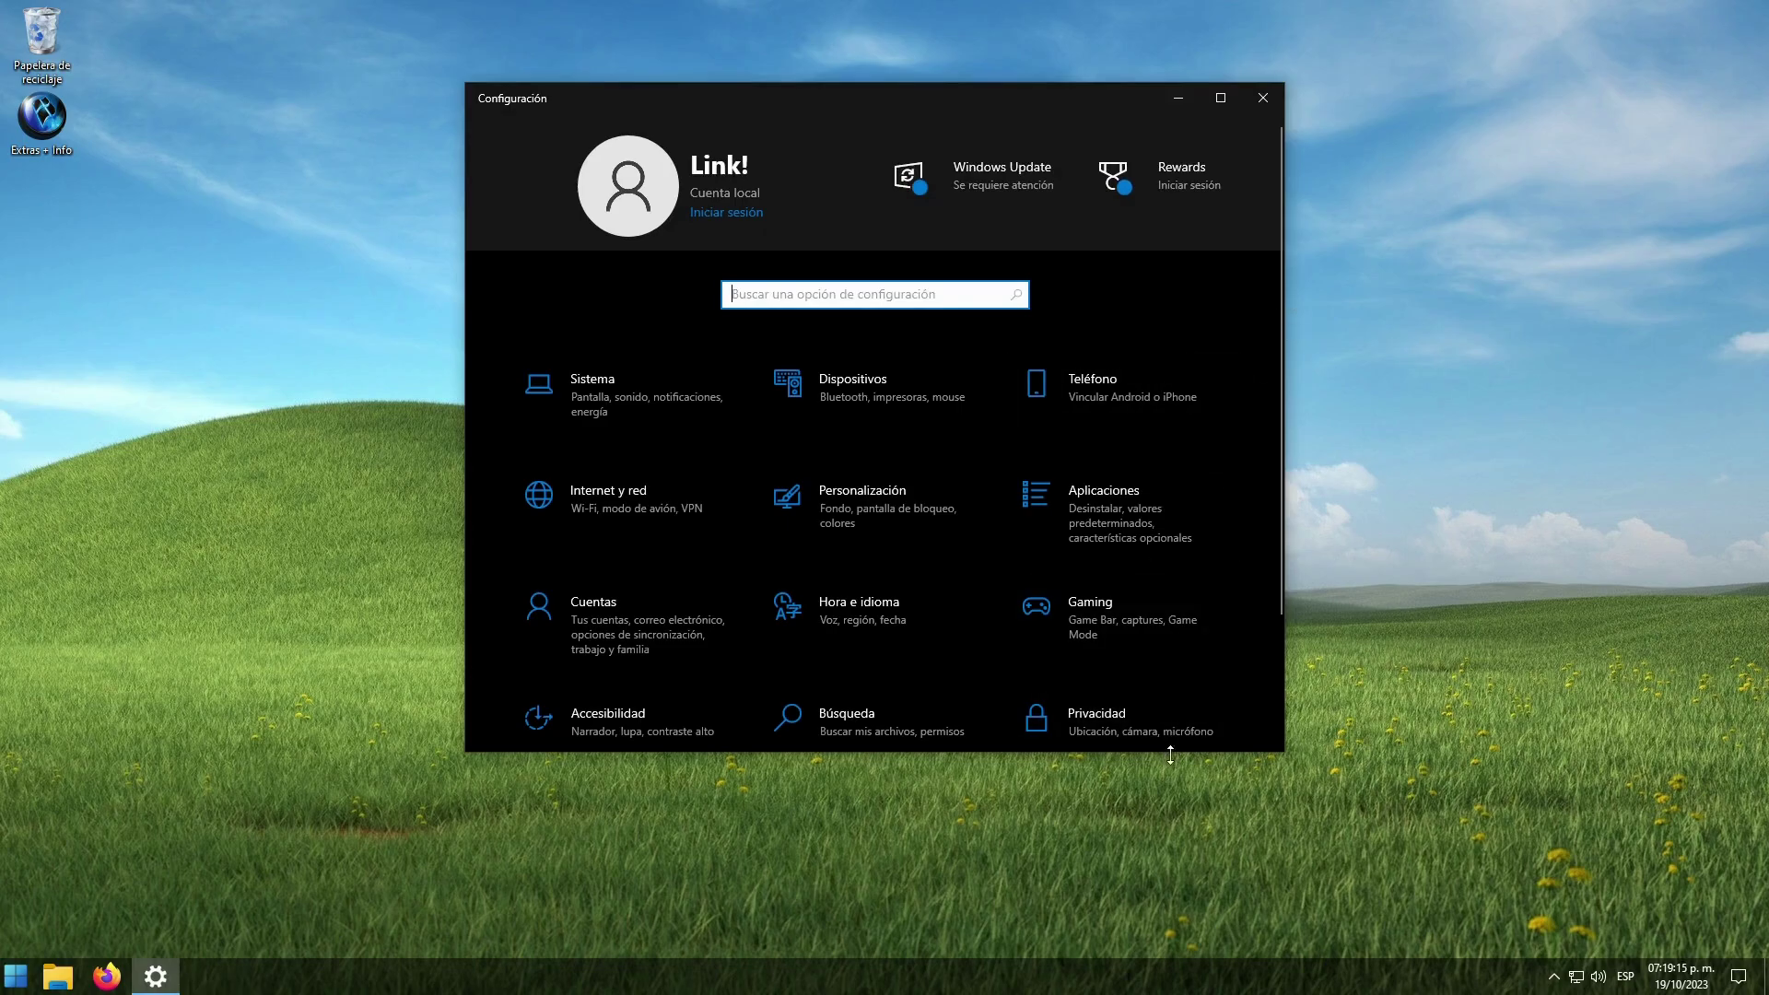
pyautogui.moveTo(1168, 752); pyautogui.dragTo(1161, 924)
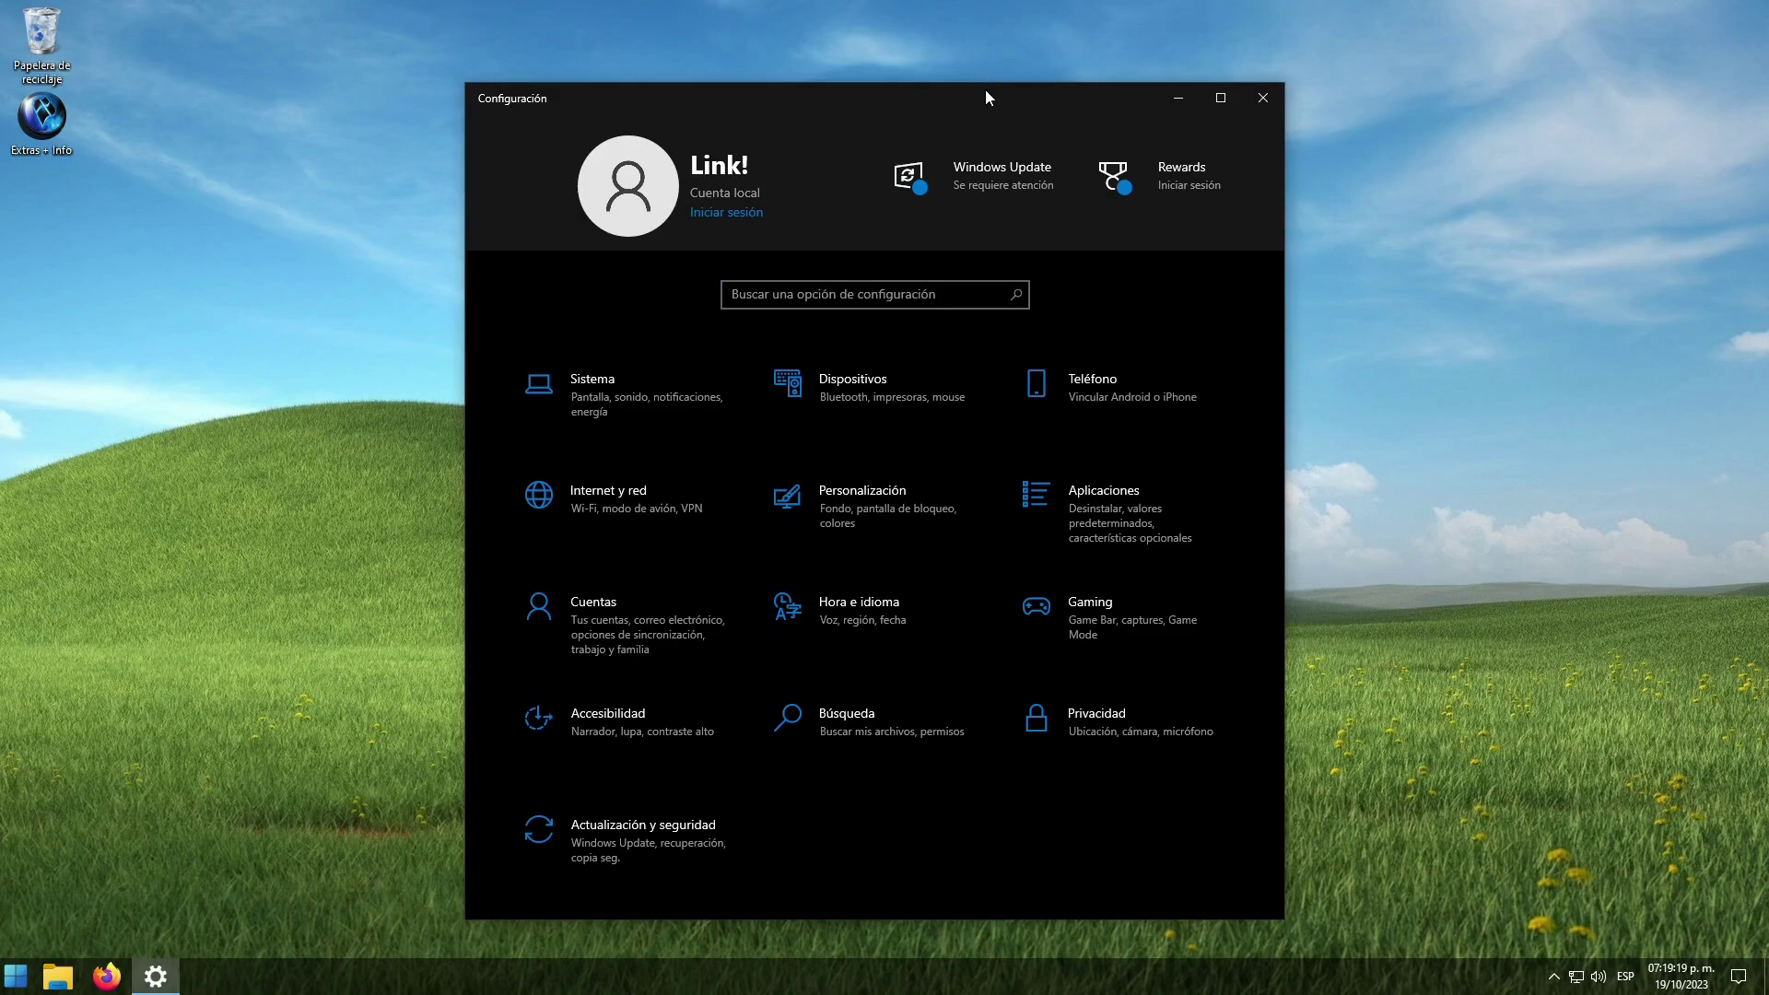
pyautogui.moveTo(983, 95); pyautogui.dragTo(998, 58)
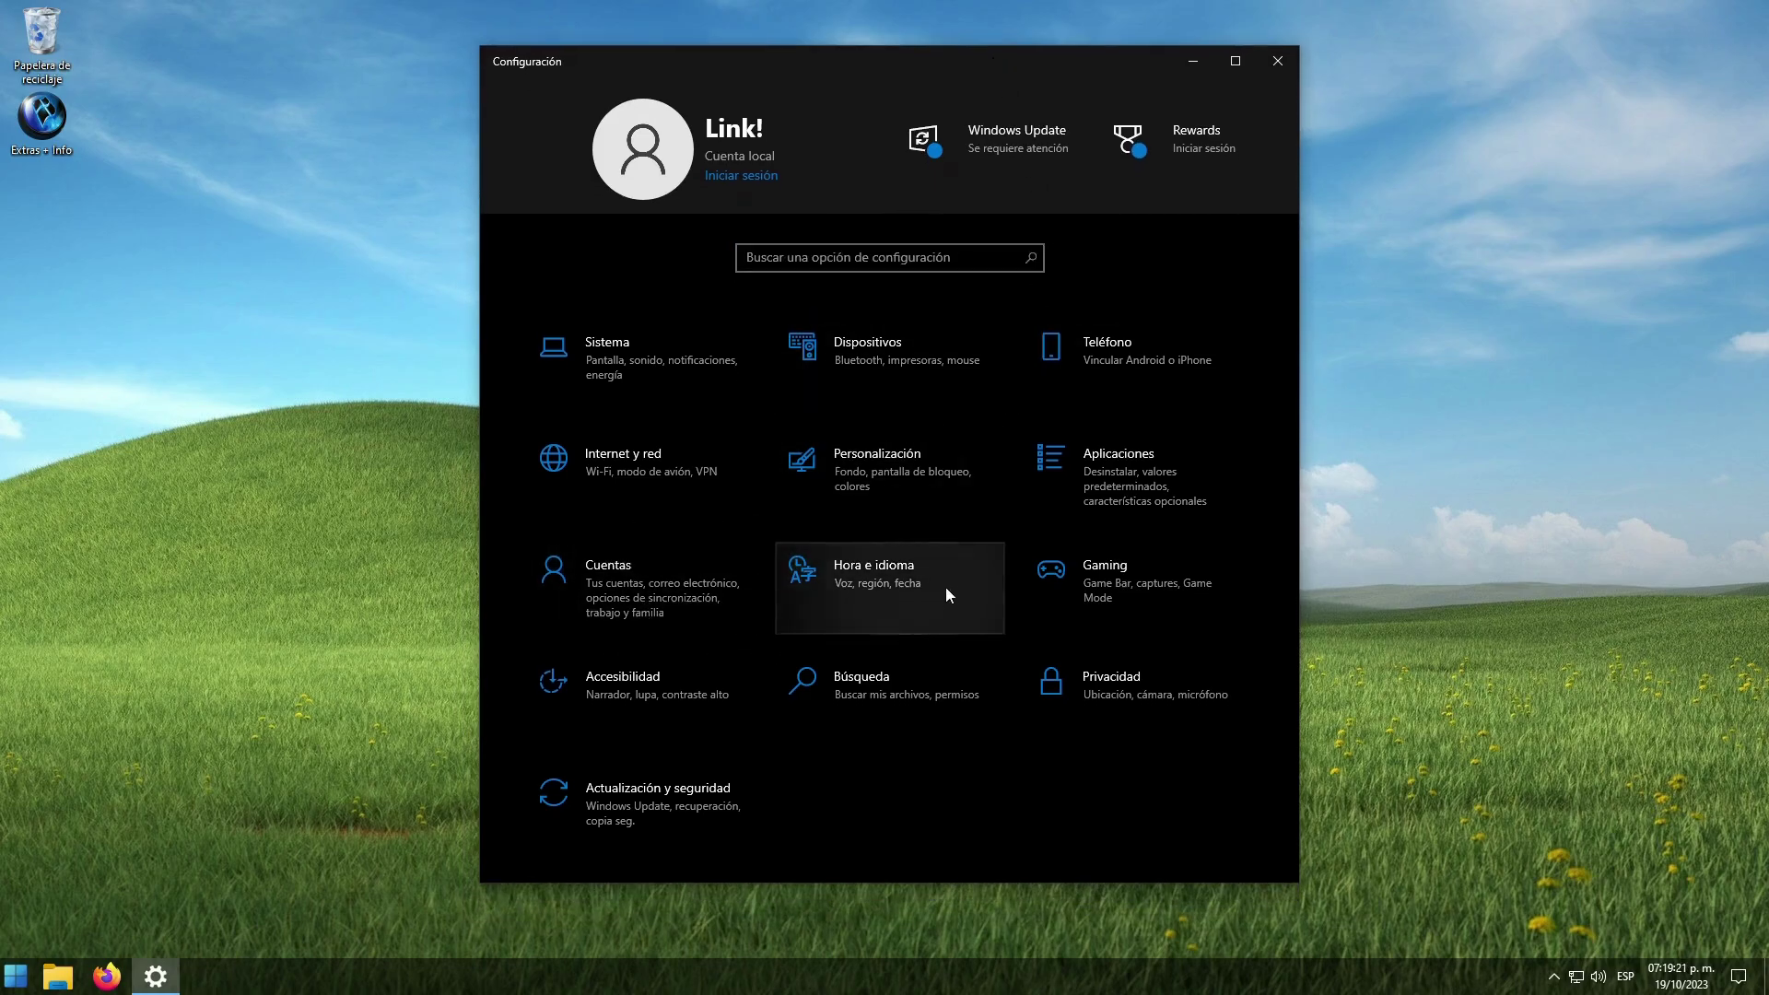
pyautogui.click(943, 463)
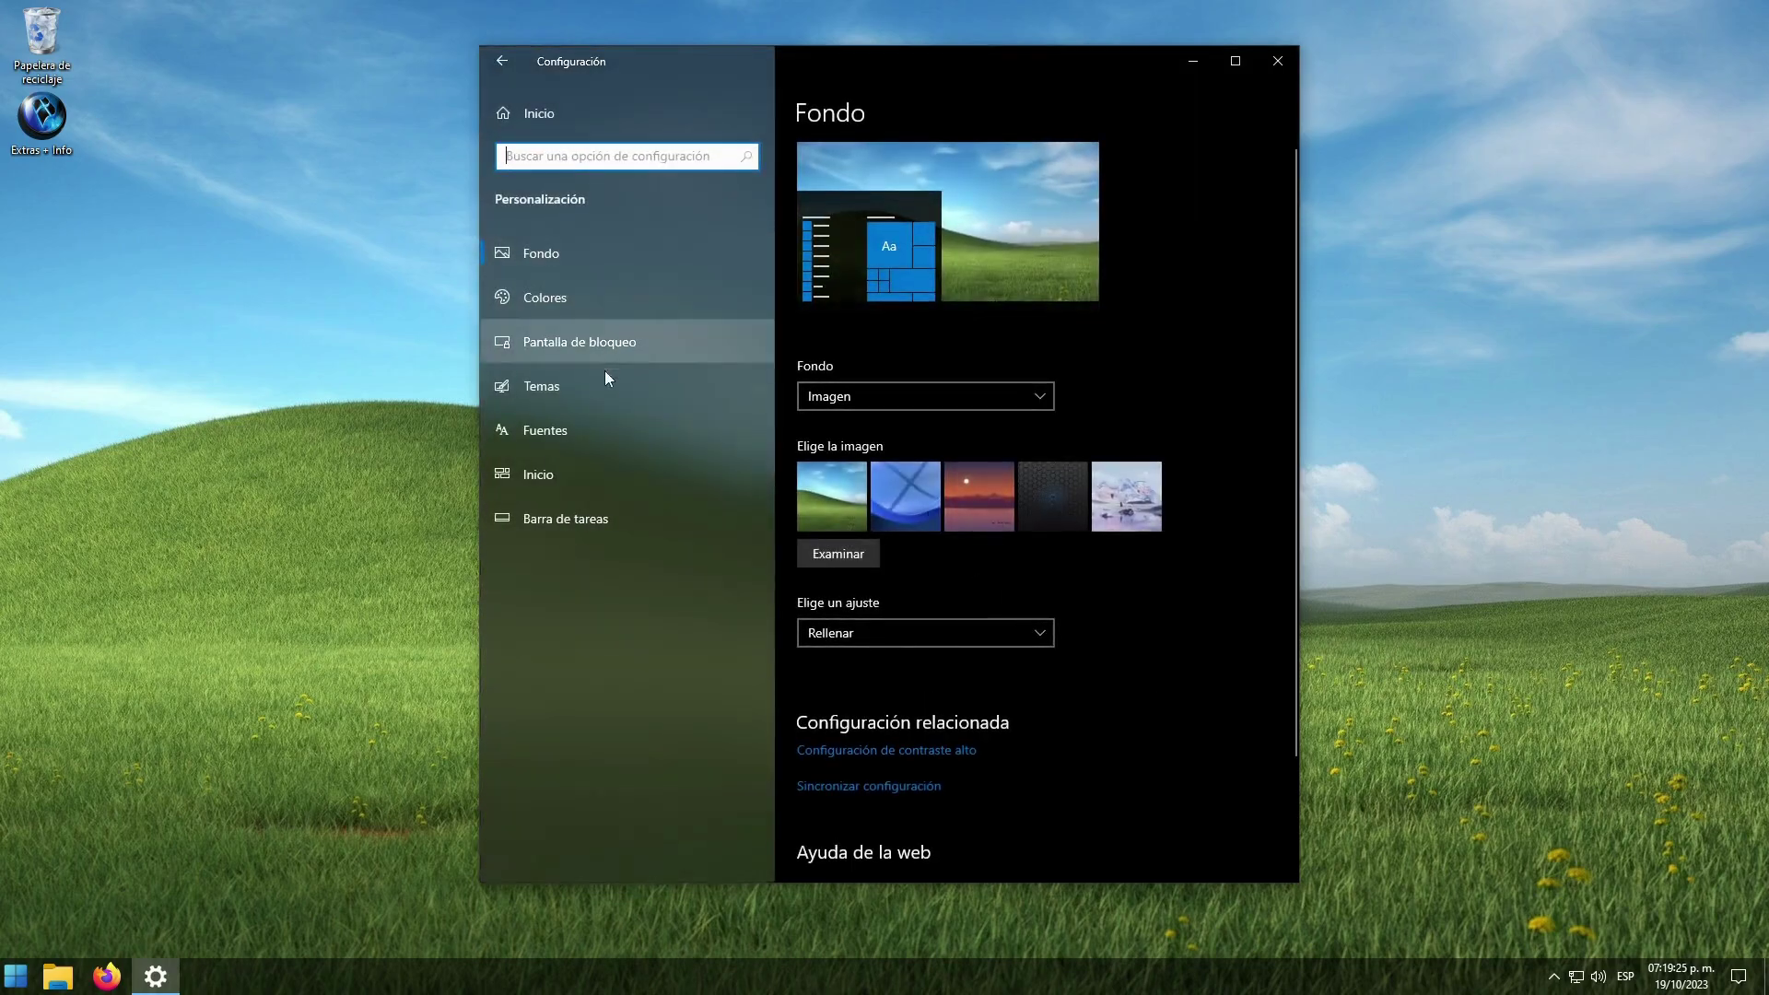
pyautogui.moveTo(1298, 268); pyautogui.dragTo(1299, 289)
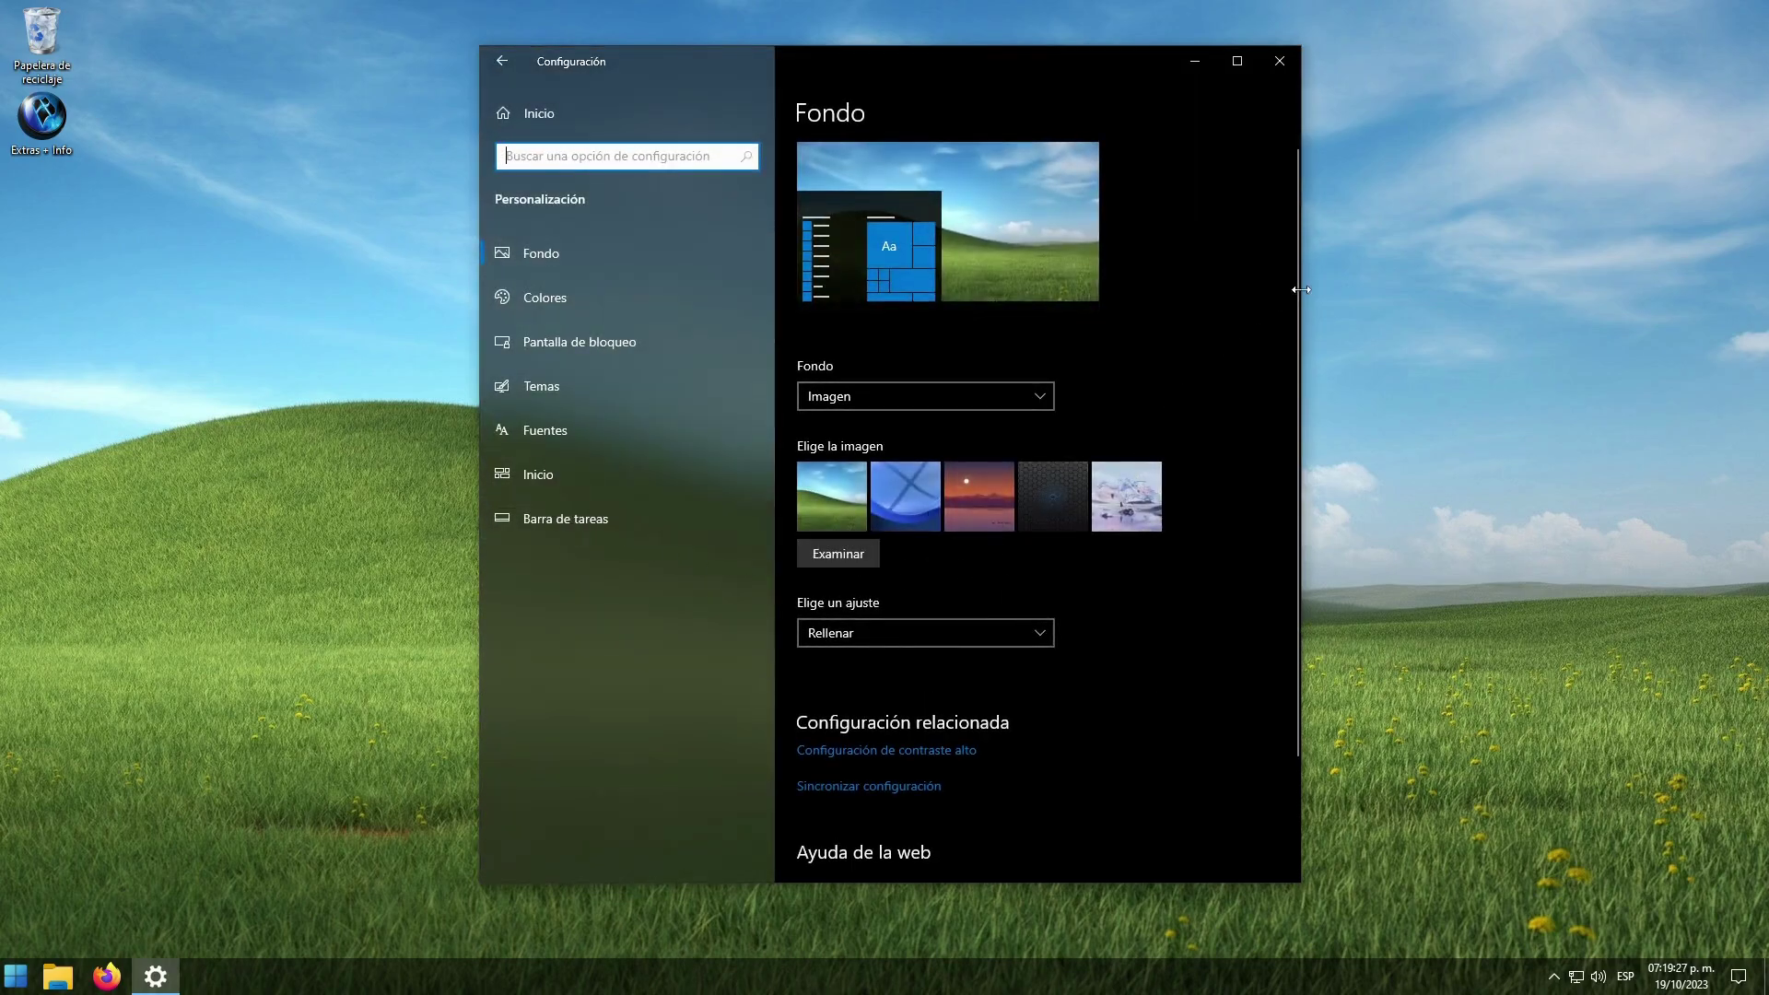
pyautogui.click(1282, 59)
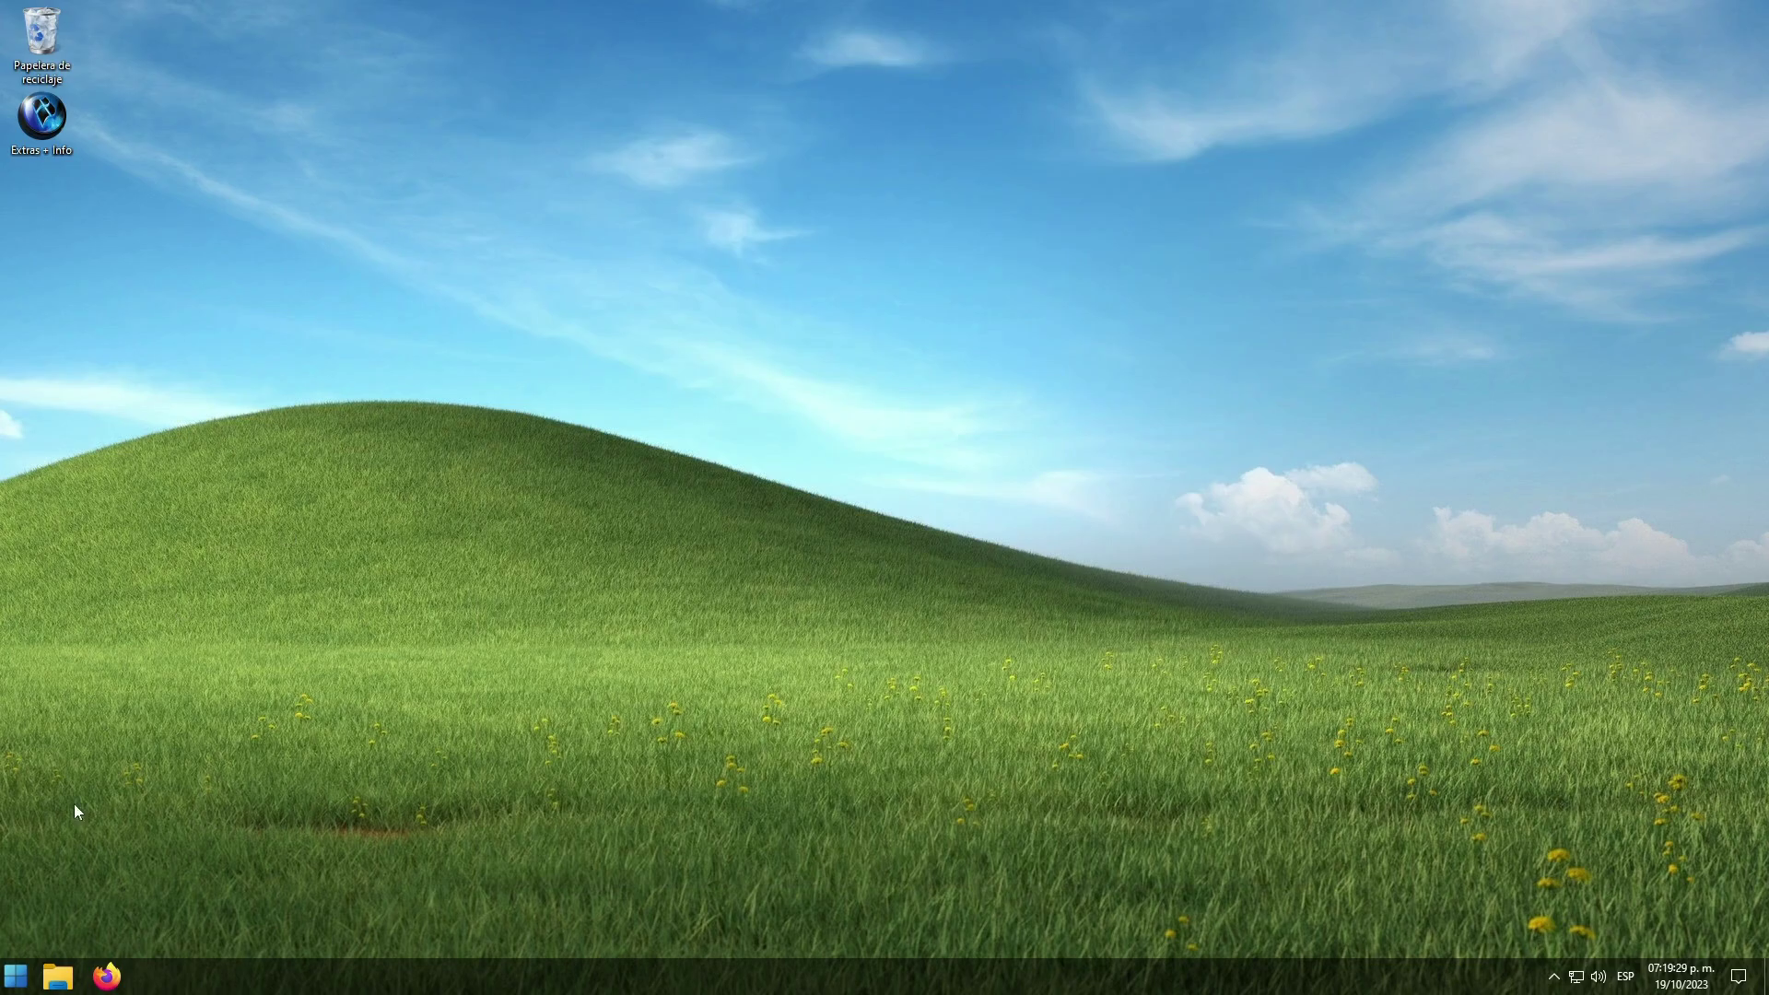
# Step: Check the Spanish desktop context menu and open the Personalización settings from it
pyautogui.click(16, 977)
pyautogui.click(334, 125)
pyautogui.rightClick(340, 122)
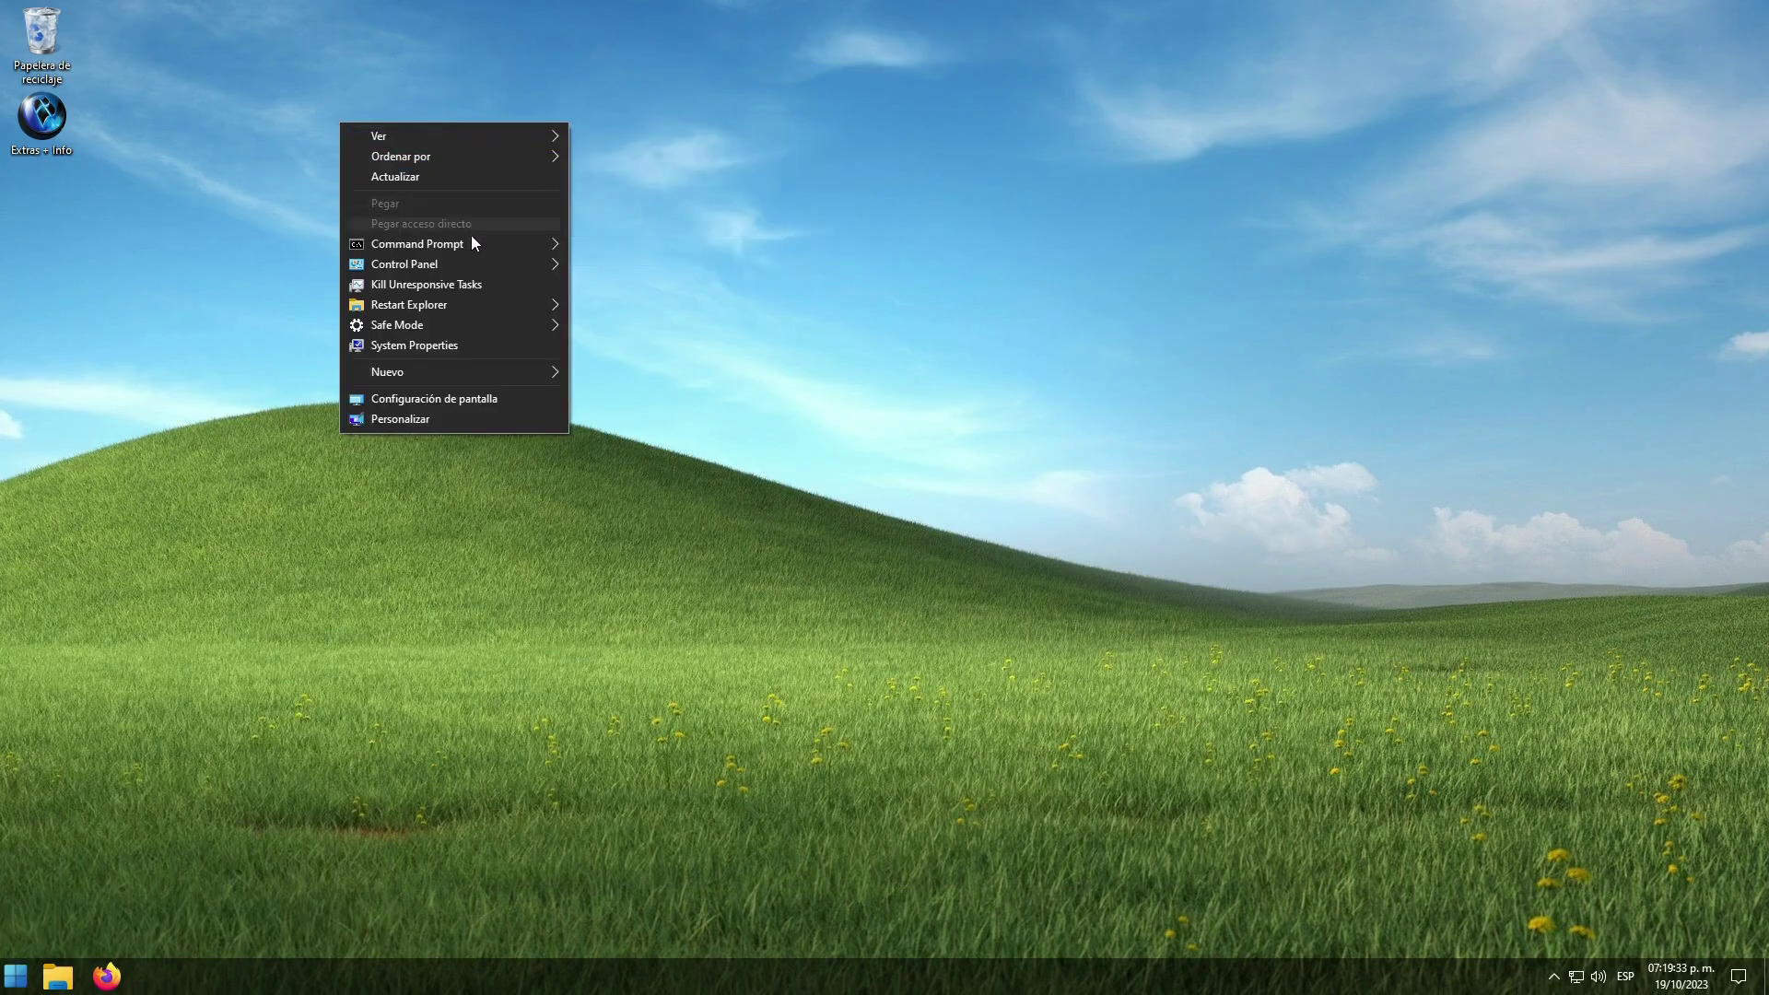
pyautogui.moveTo(481, 255)
pyautogui.click(464, 419)
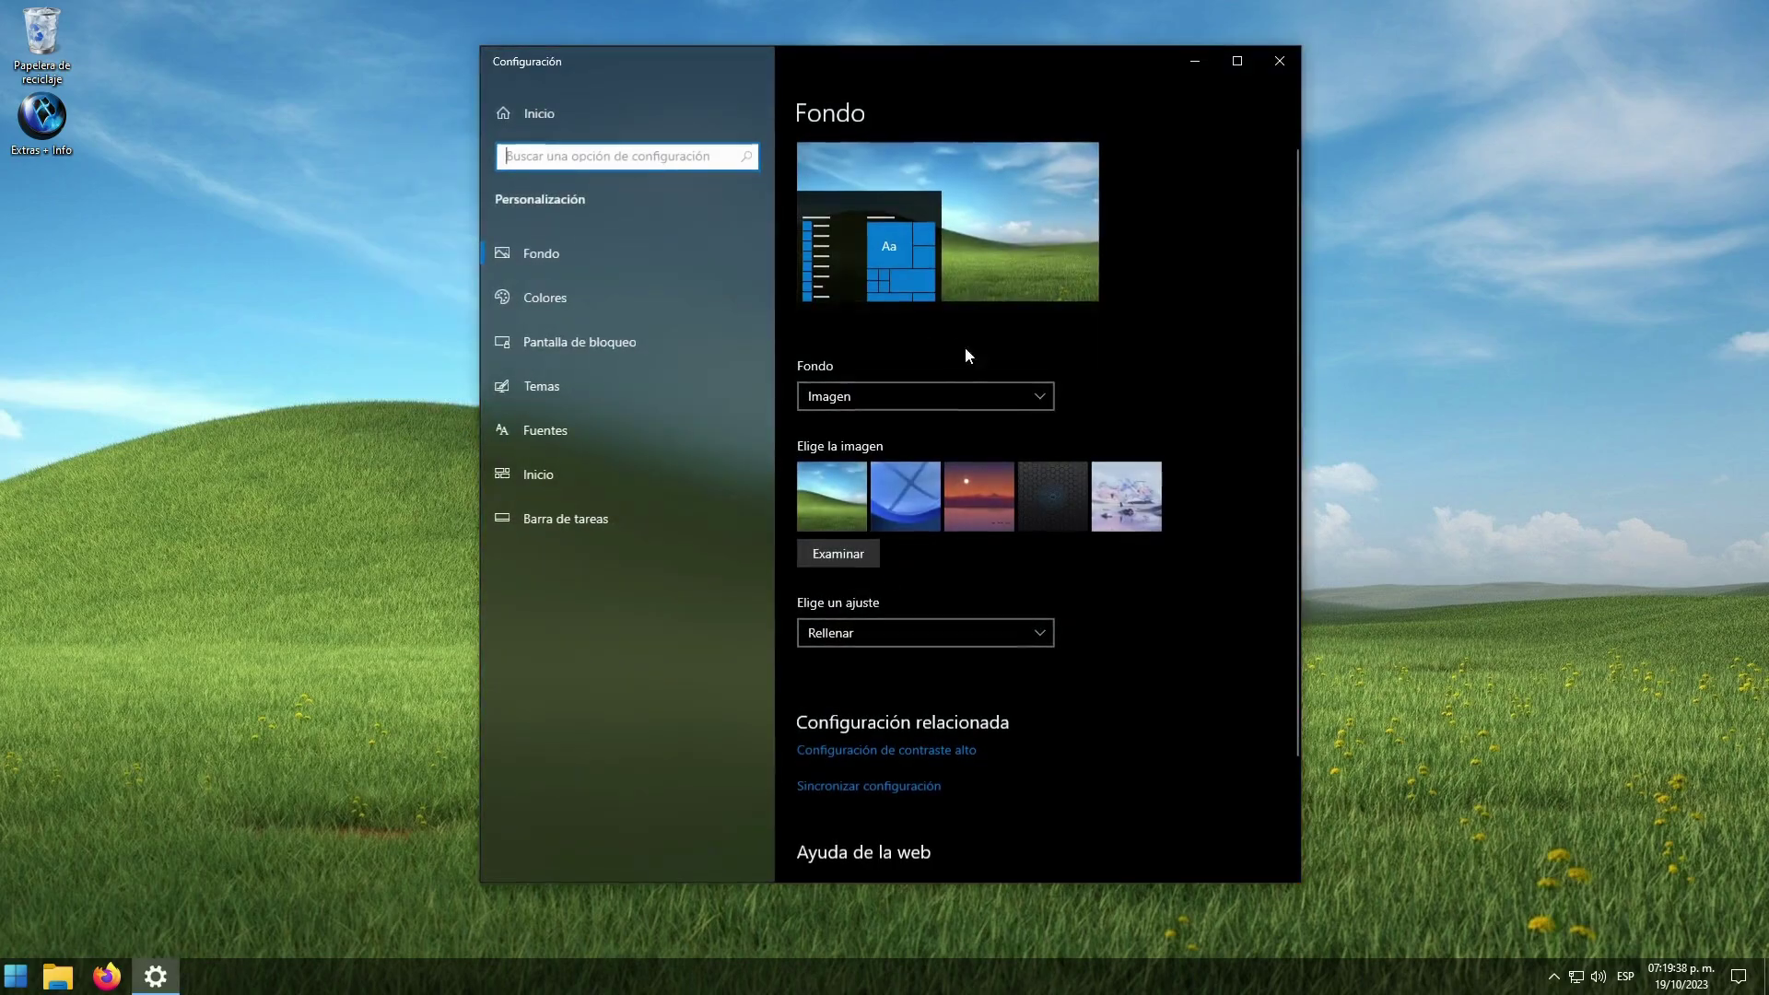
# Step: Open the Idioma page under Hora e idioma in Settings
pyautogui.click(503, 111)
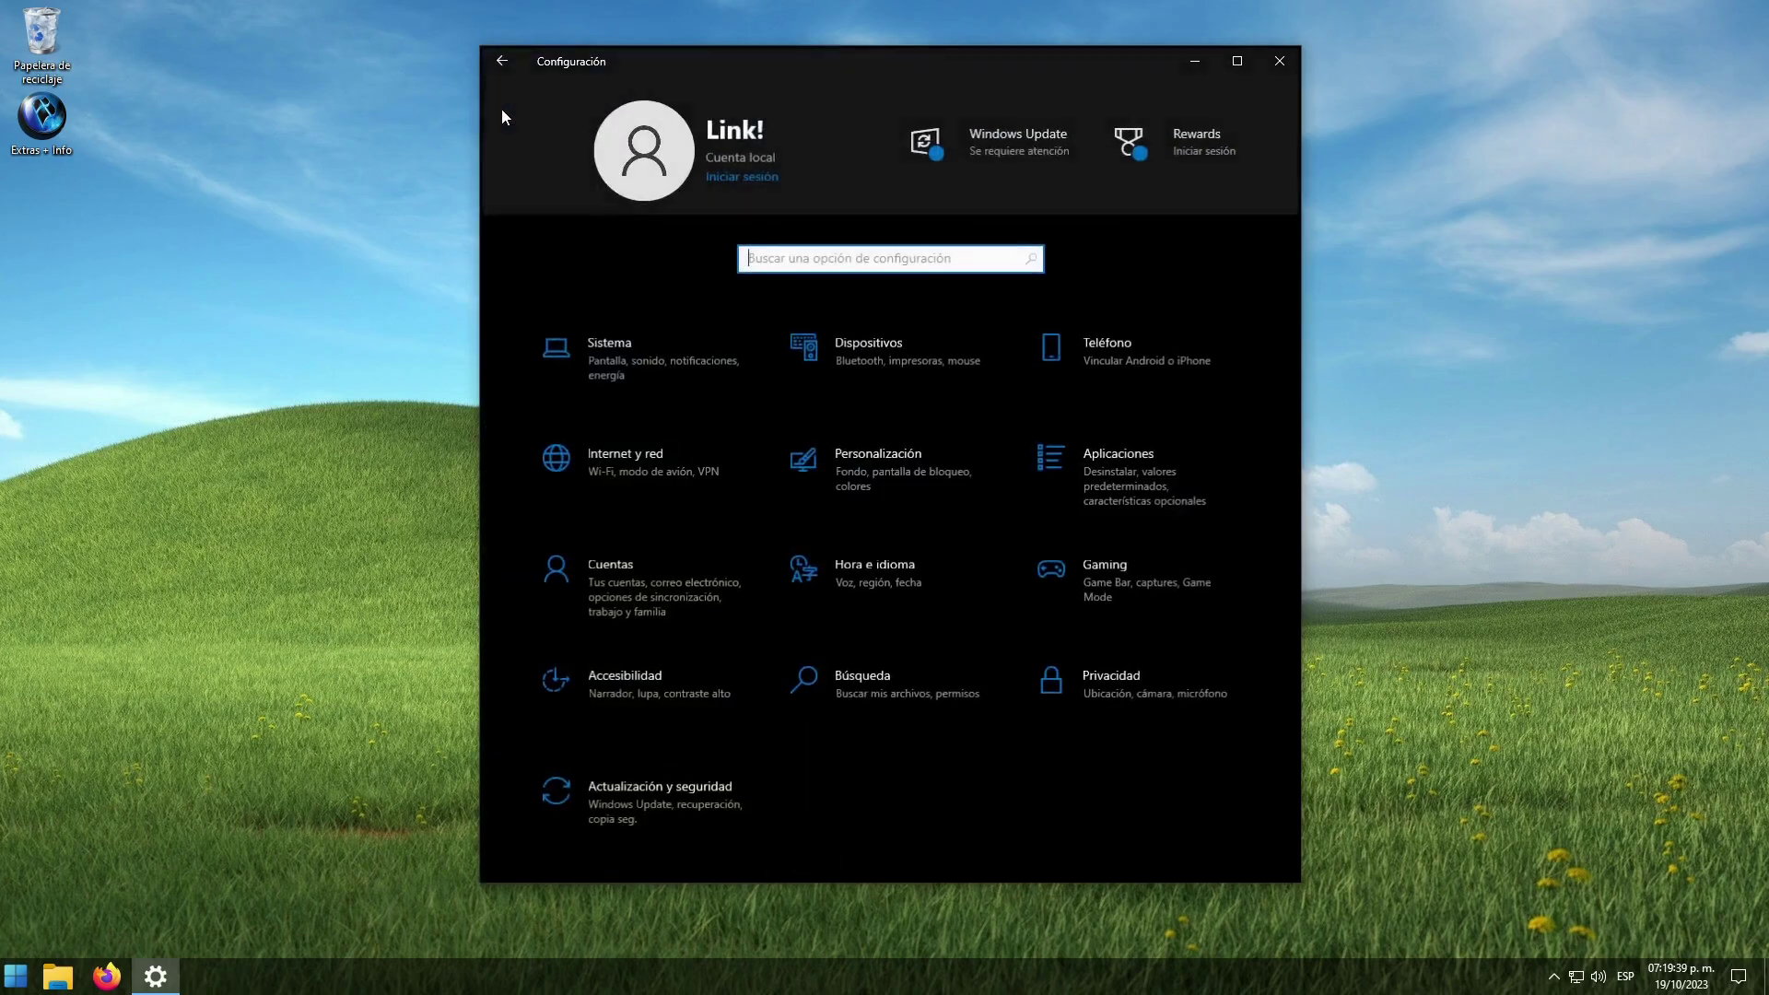
pyautogui.click(882, 571)
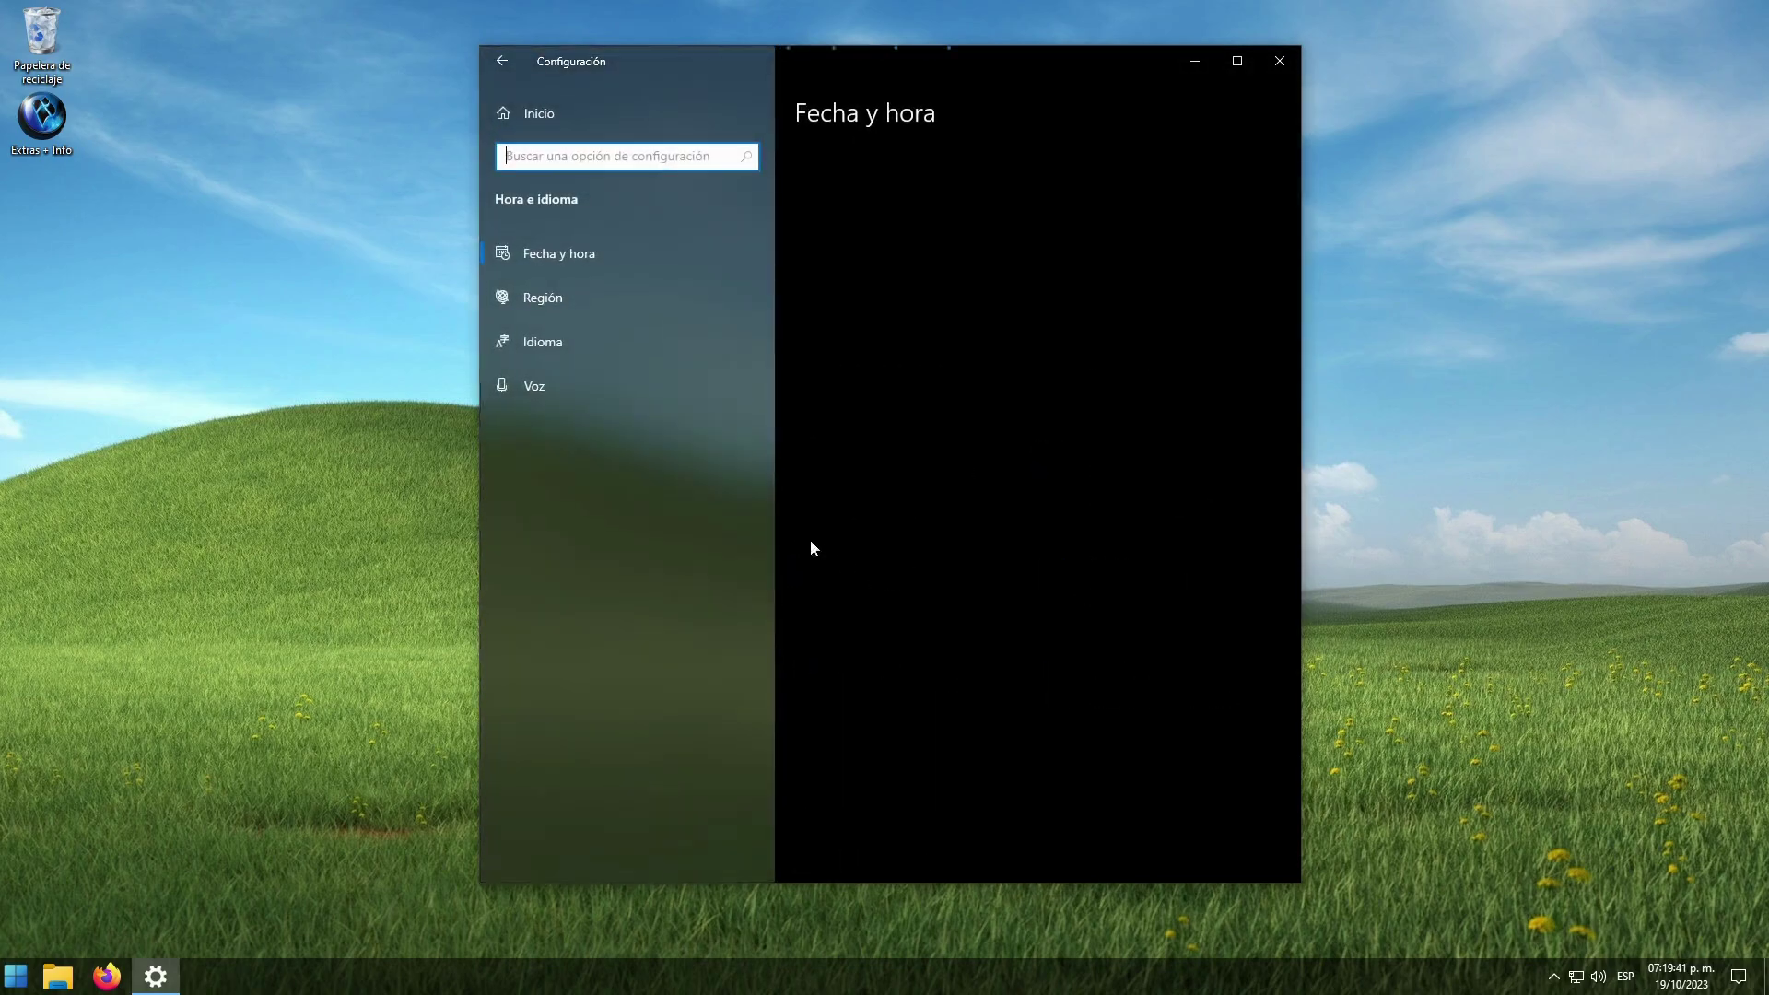
pyautogui.click(534, 342)
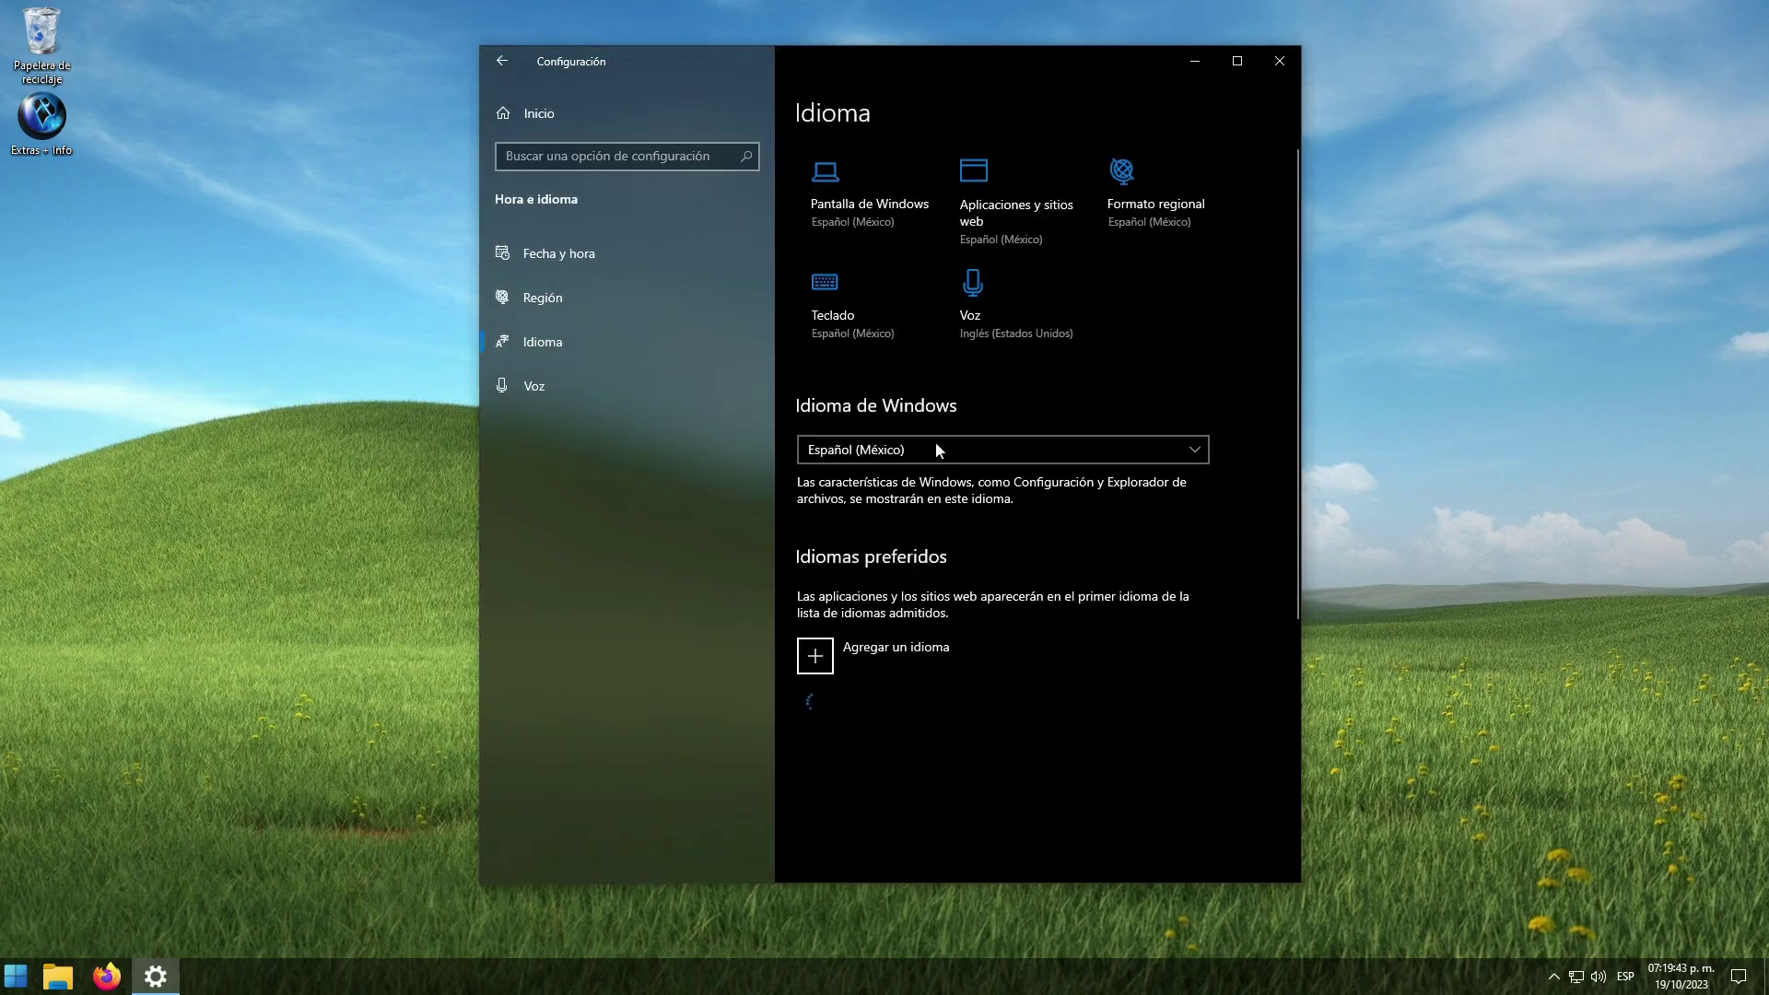
# Step: Set the Windows display language to Français (France), sign out immediately to apply it, and sign back in
pyautogui.click(1191, 451)
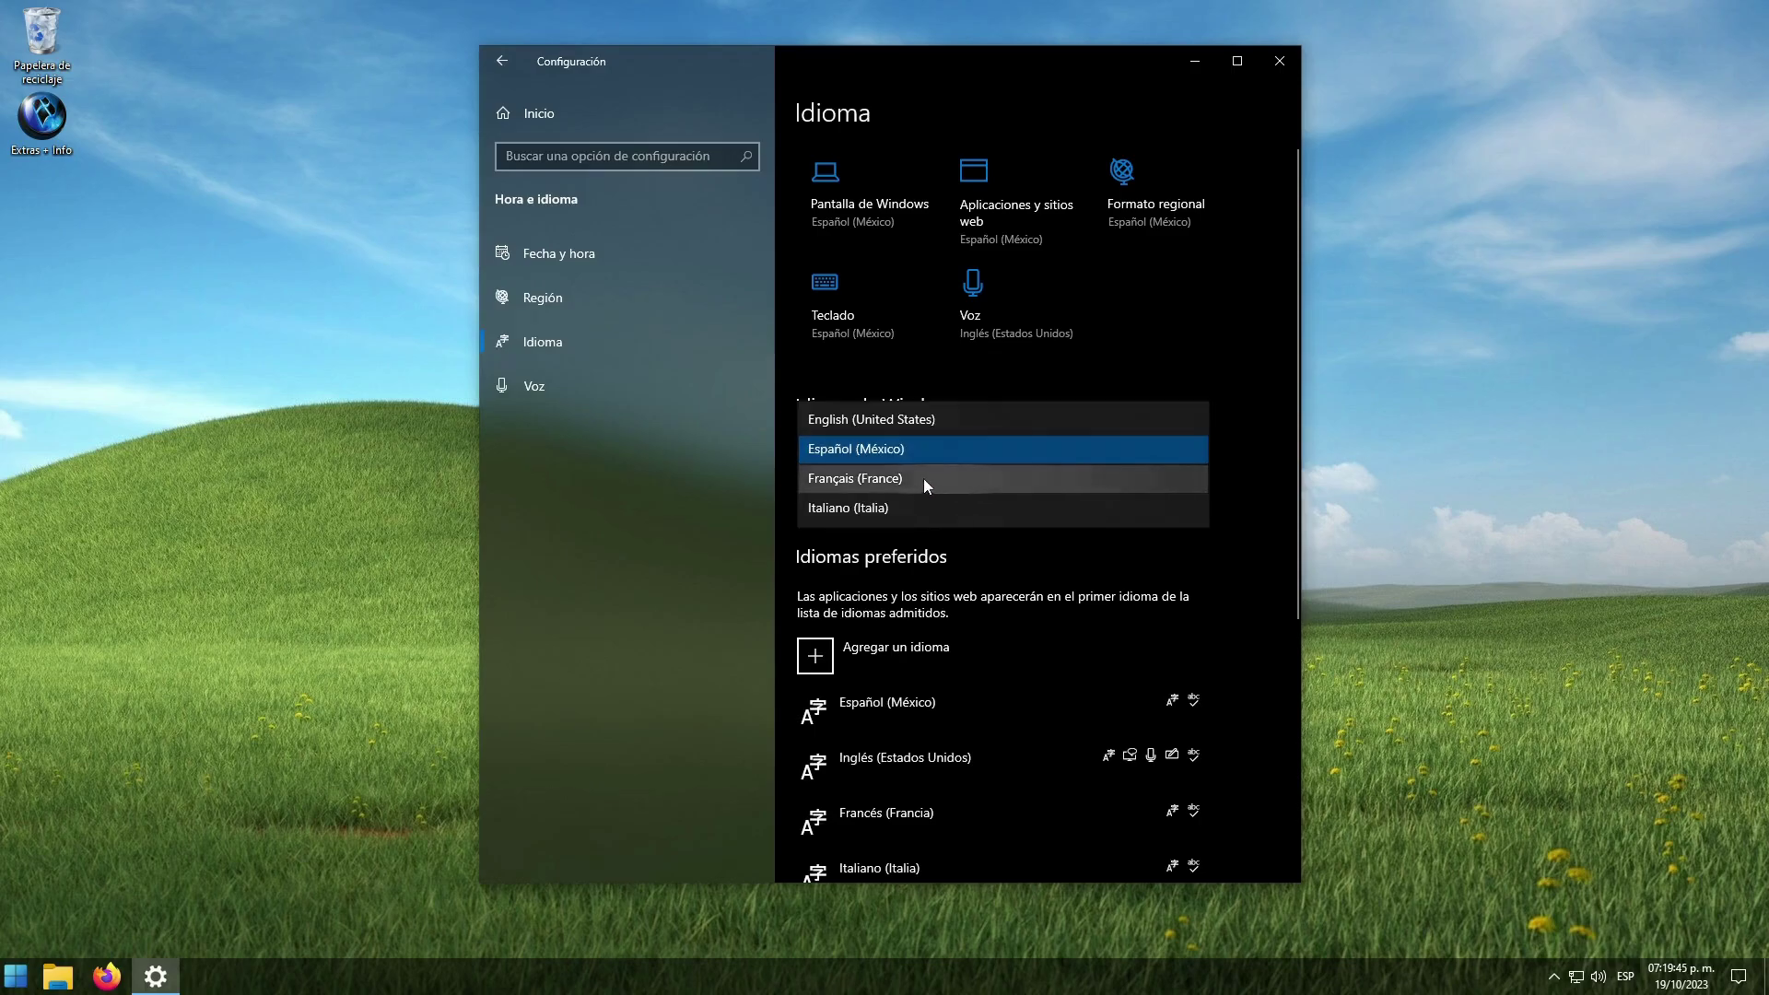
pyautogui.click(846, 480)
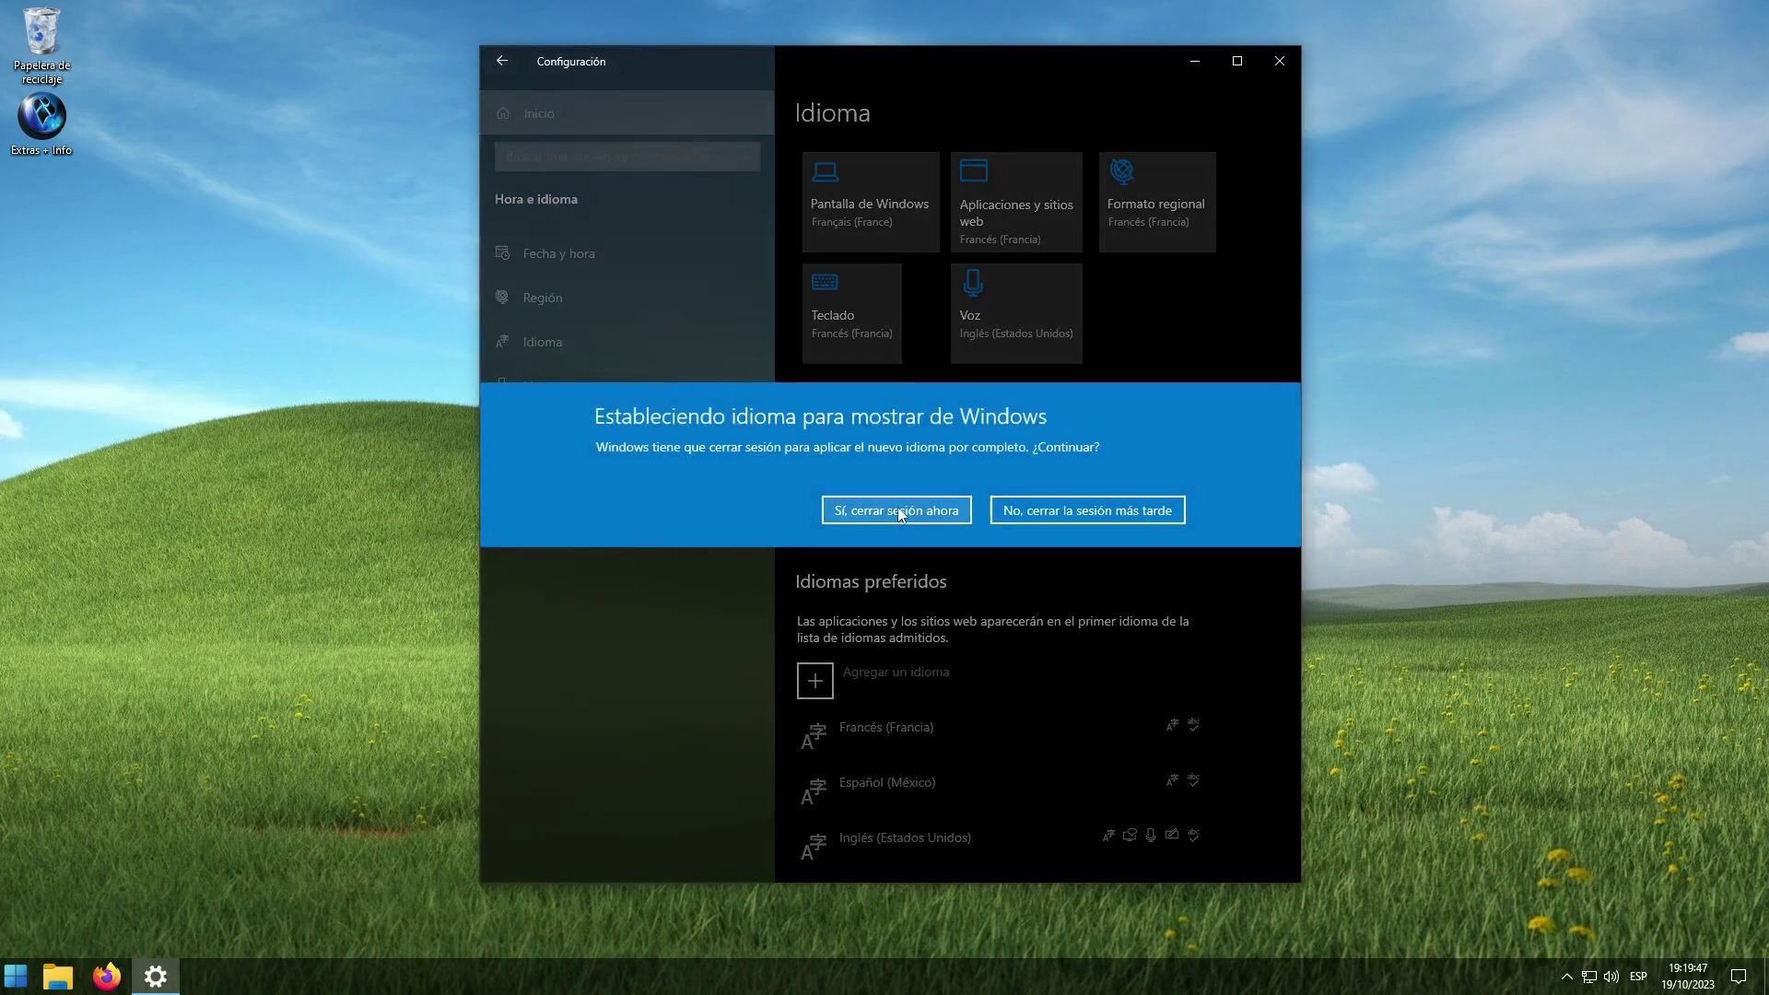
pyautogui.click(847, 510)
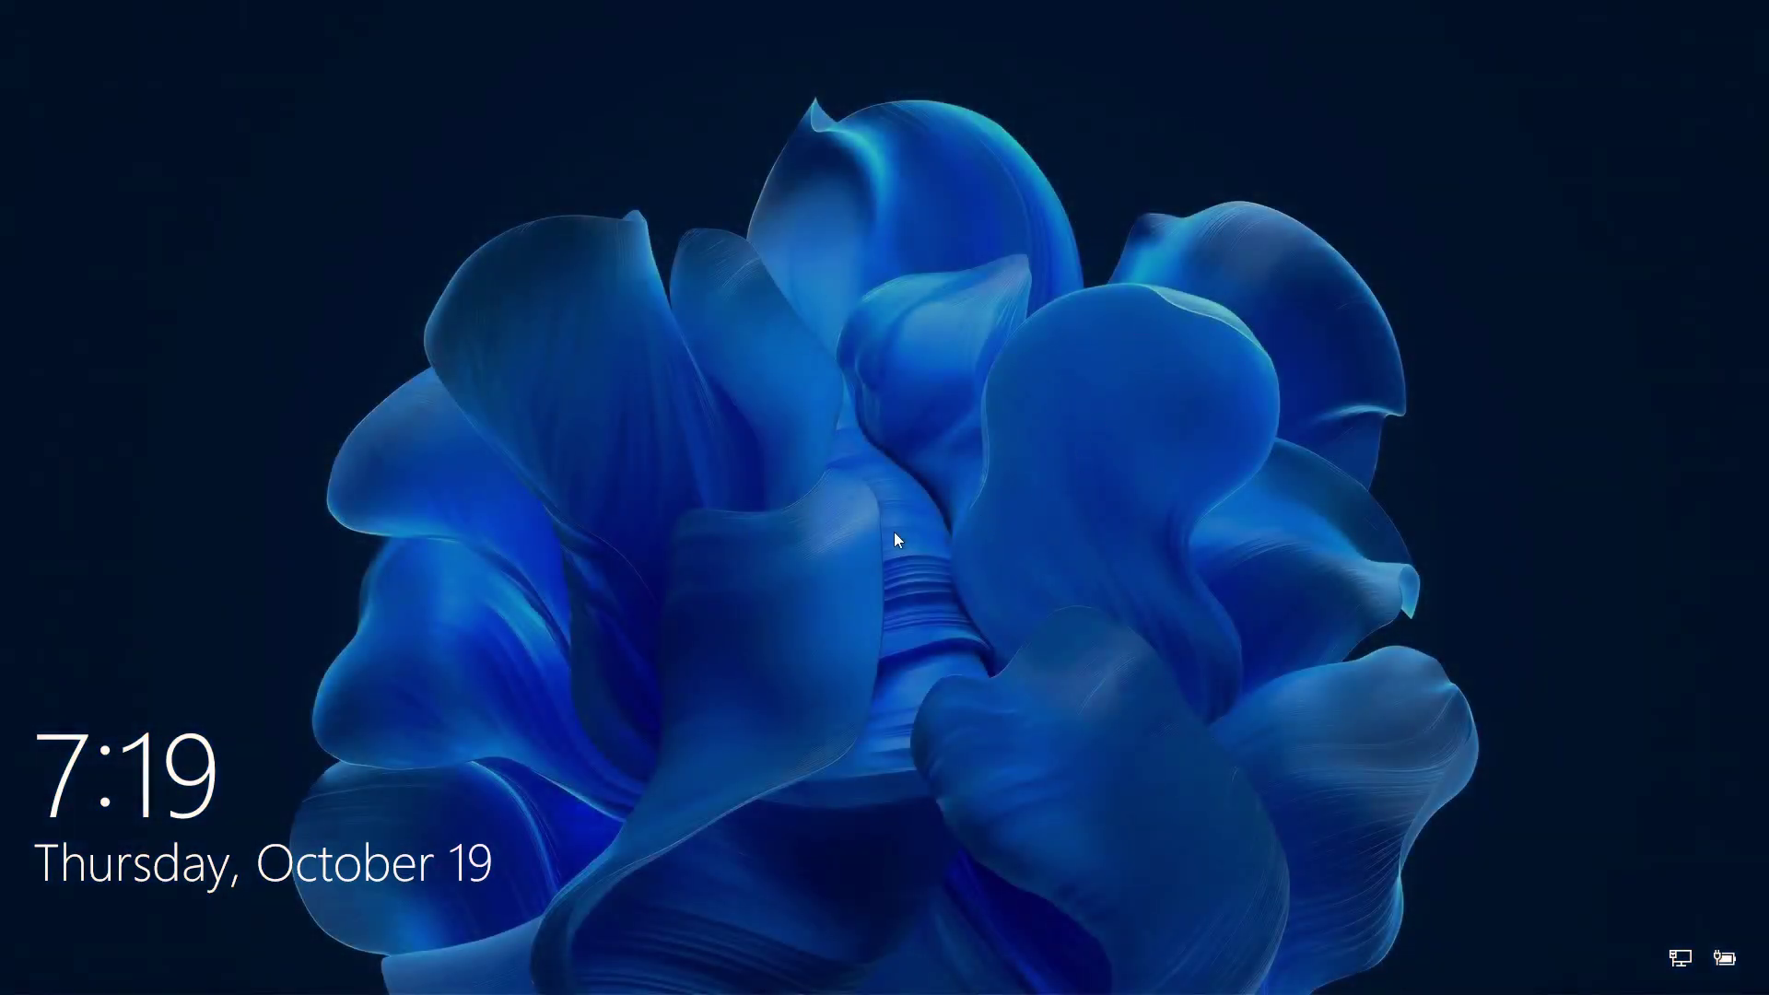
pyautogui.click(895, 534)
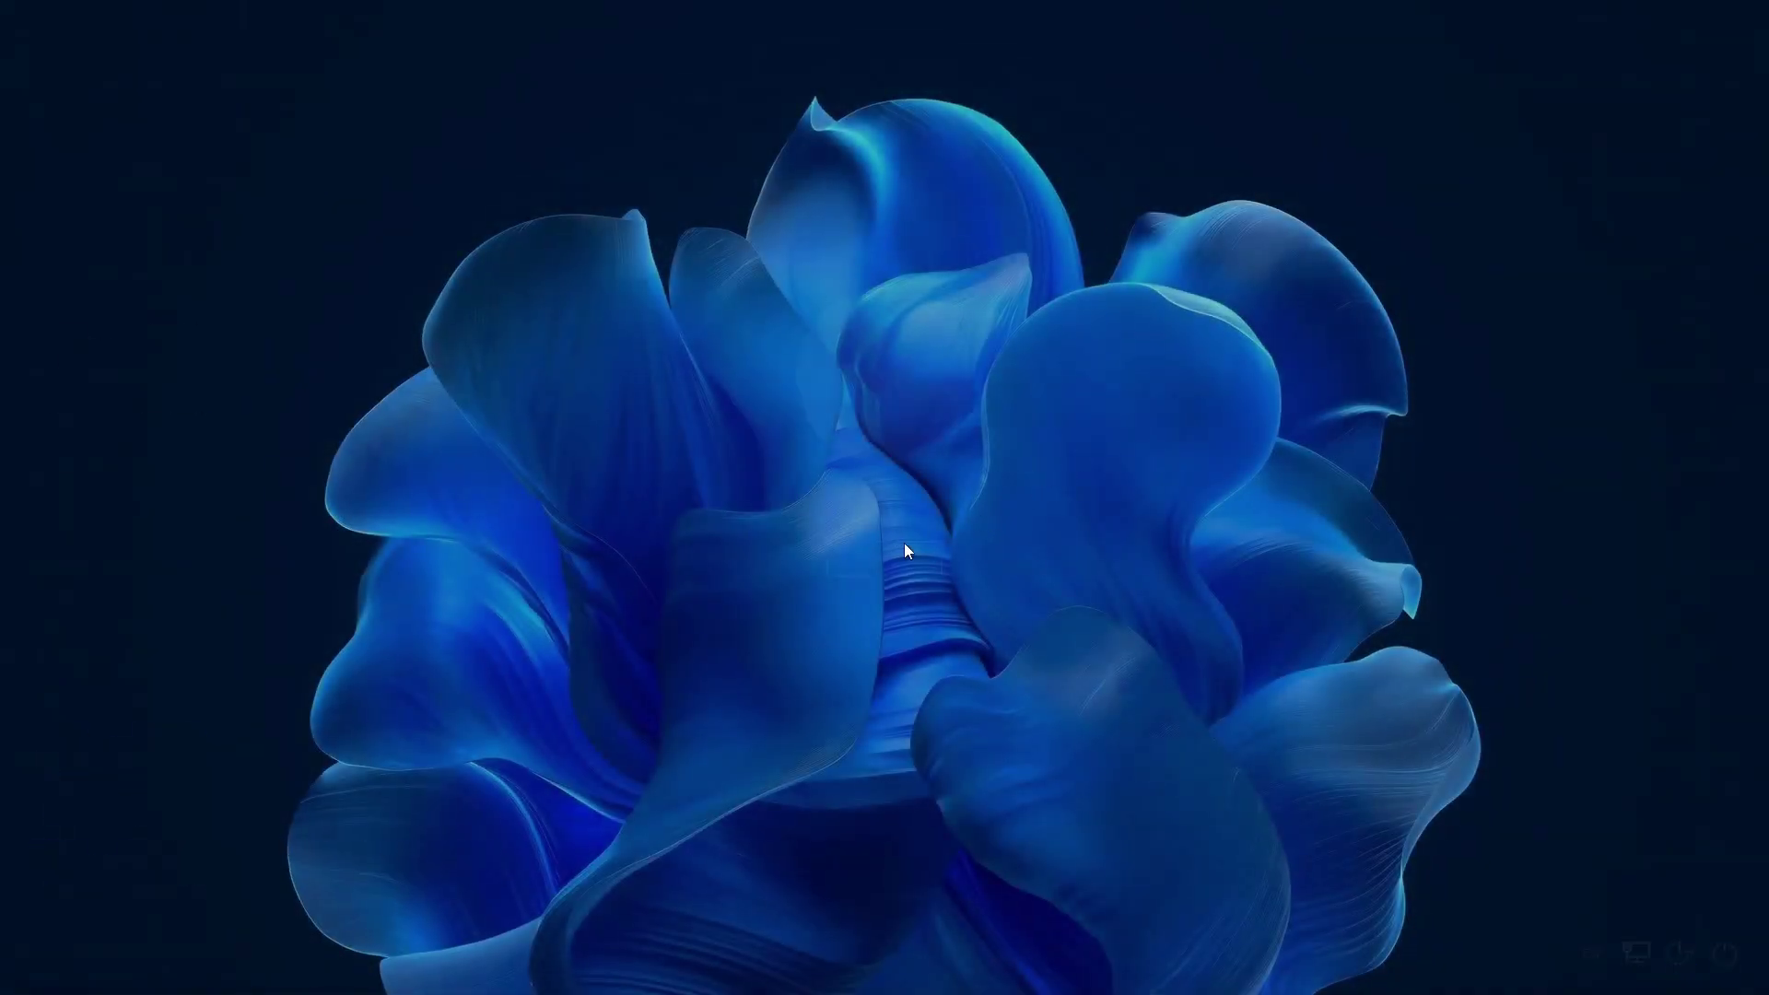
pyautogui.click(918, 573)
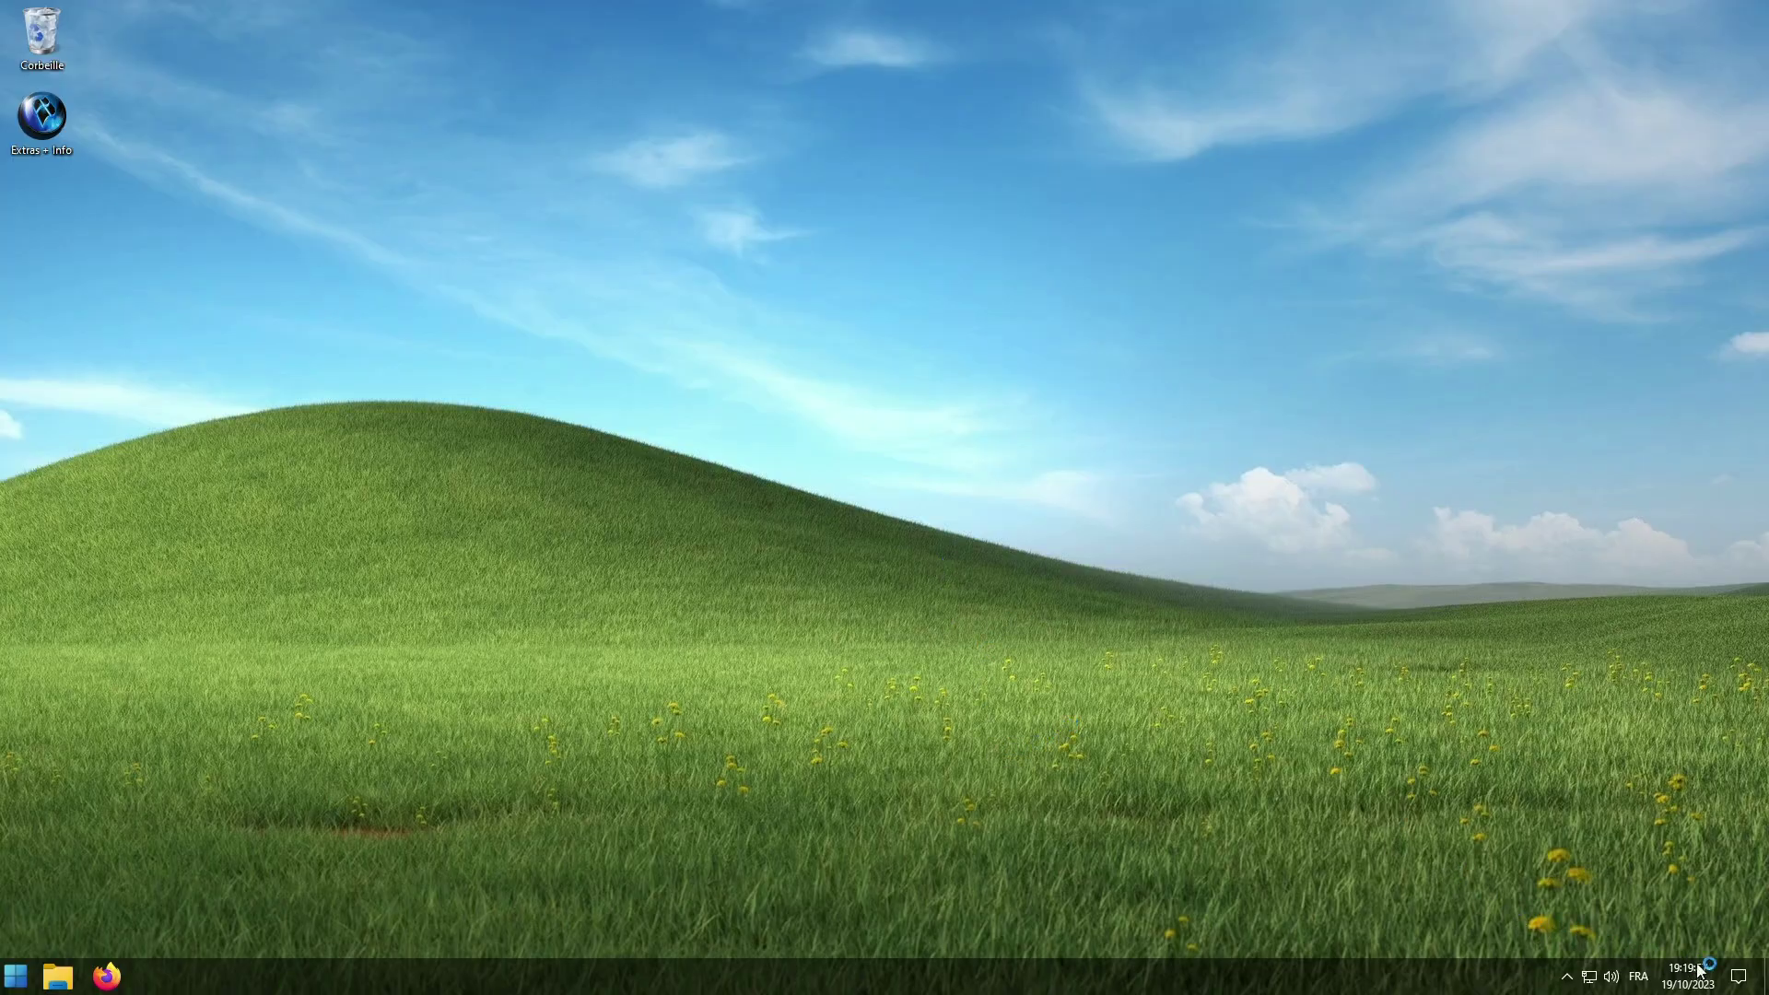
# Step: Check the French interface in the notification center, the Start menu programs list and File Explorer
pyautogui.click(1740, 978)
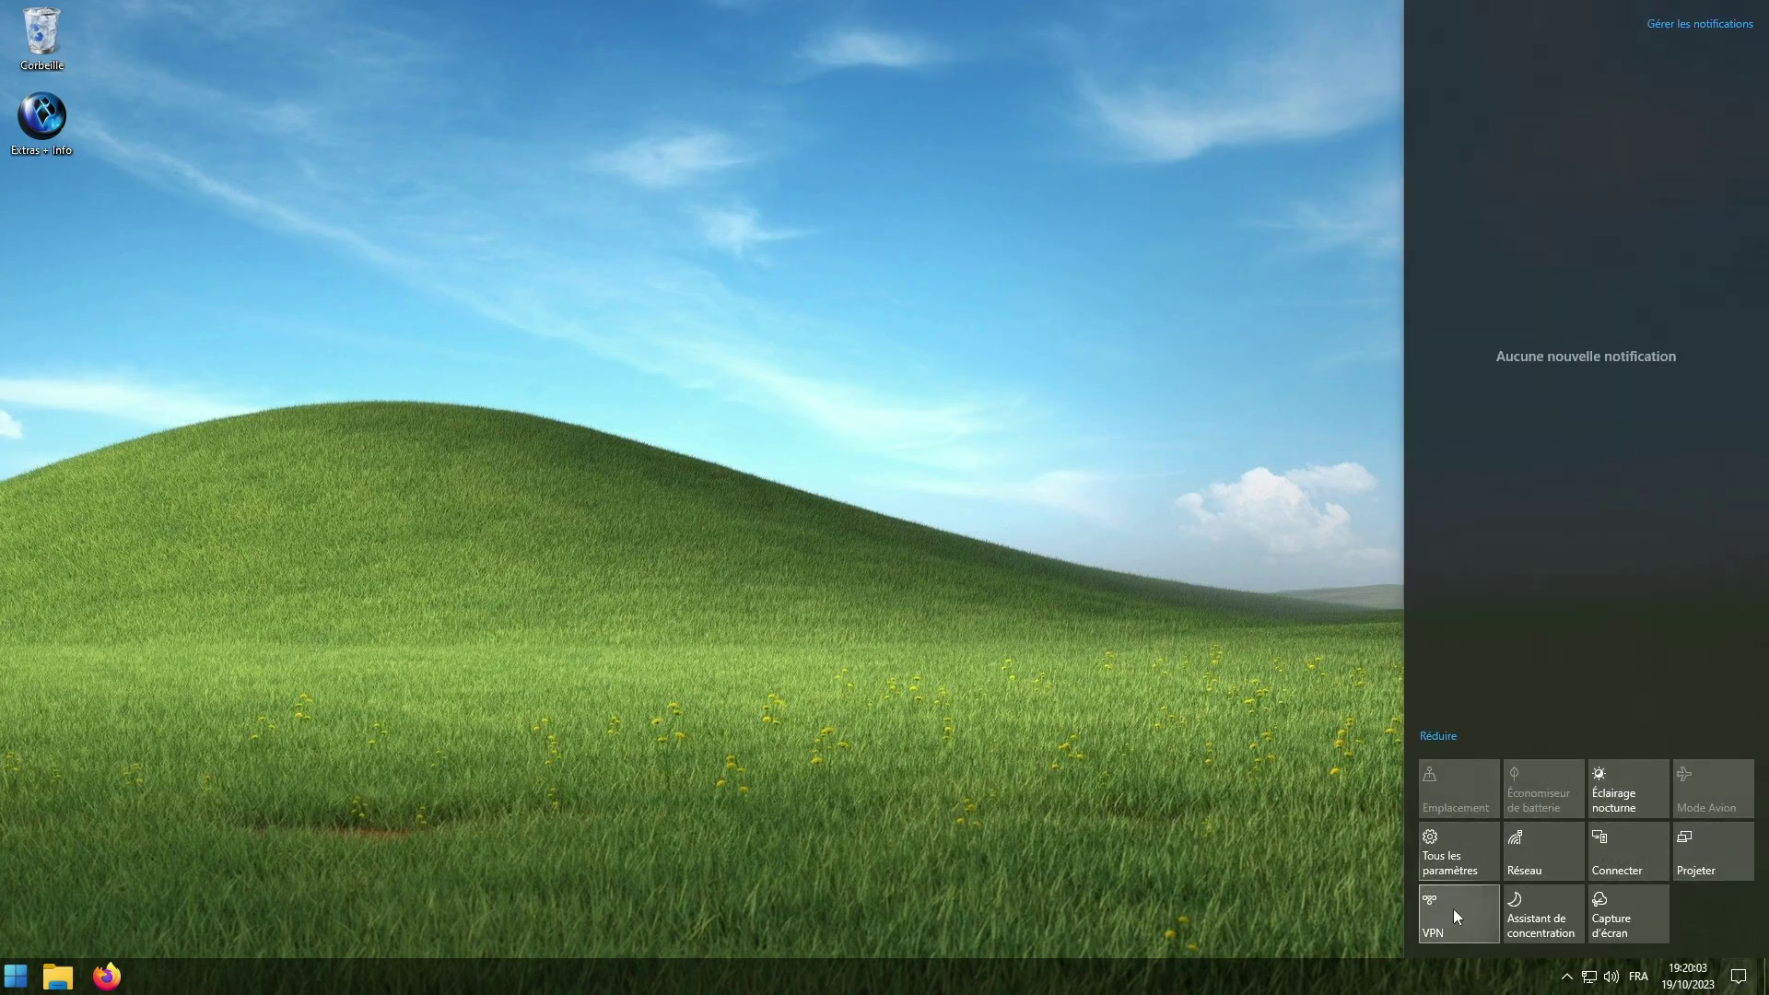
pyautogui.click(898, 685)
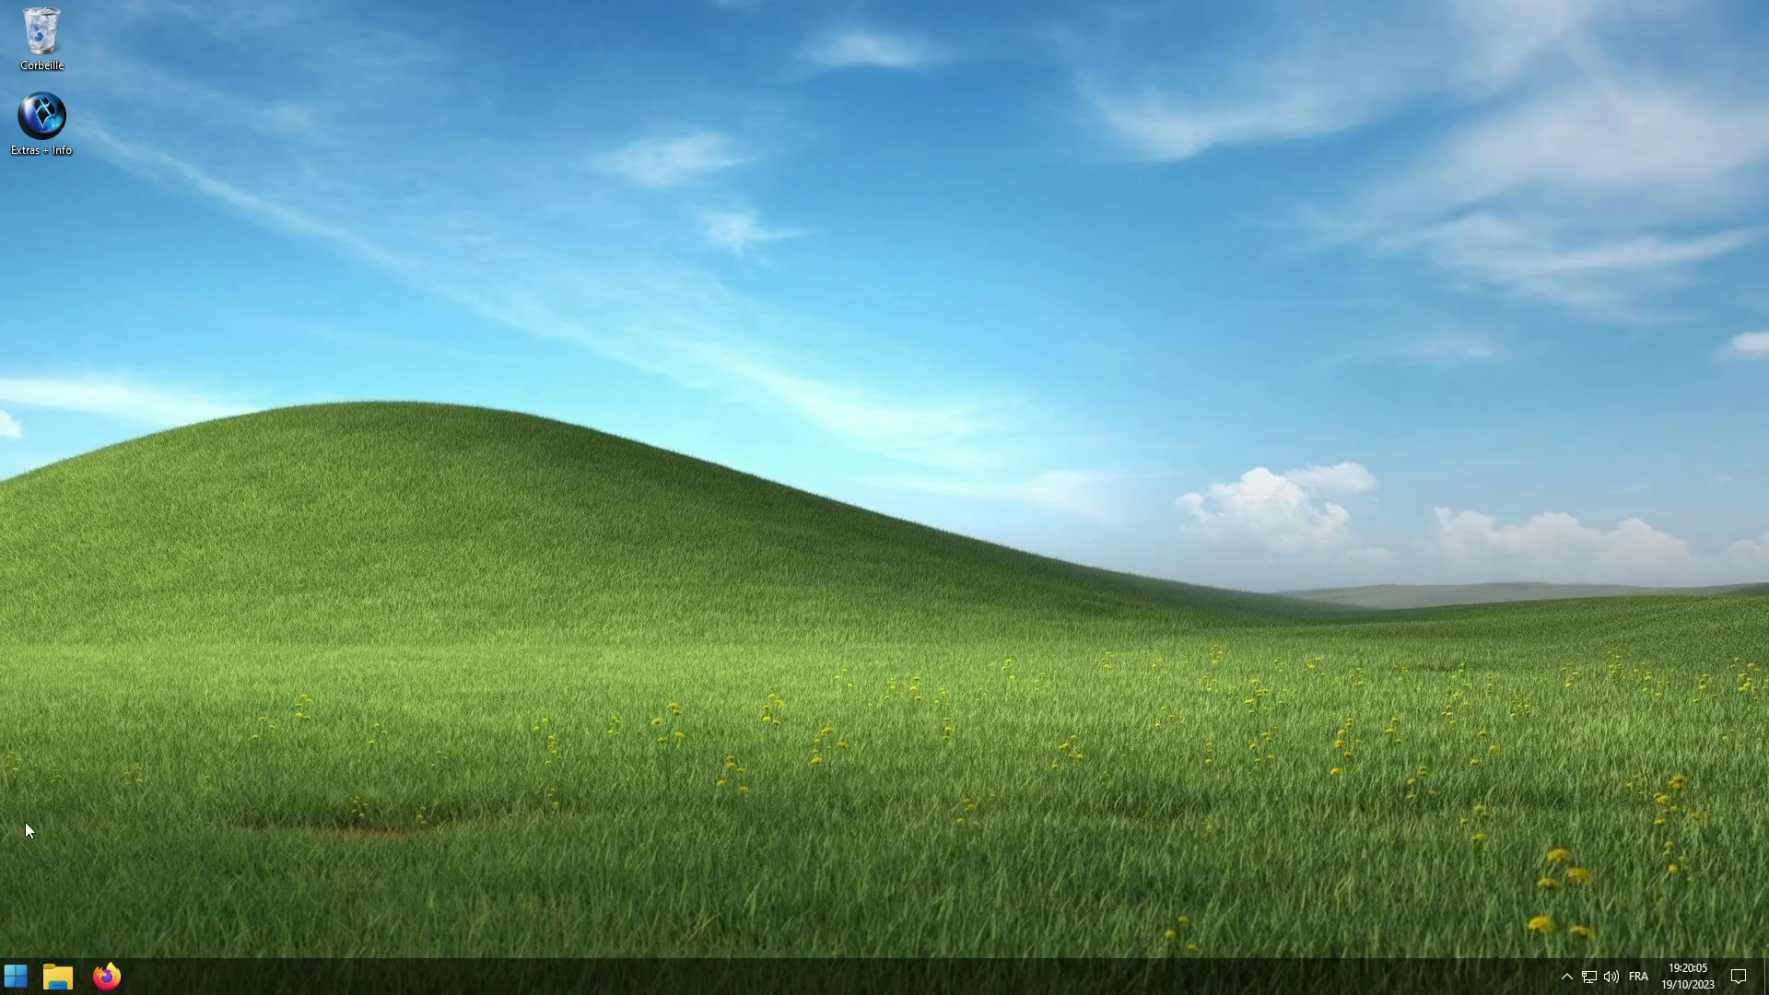
pyautogui.click(14, 984)
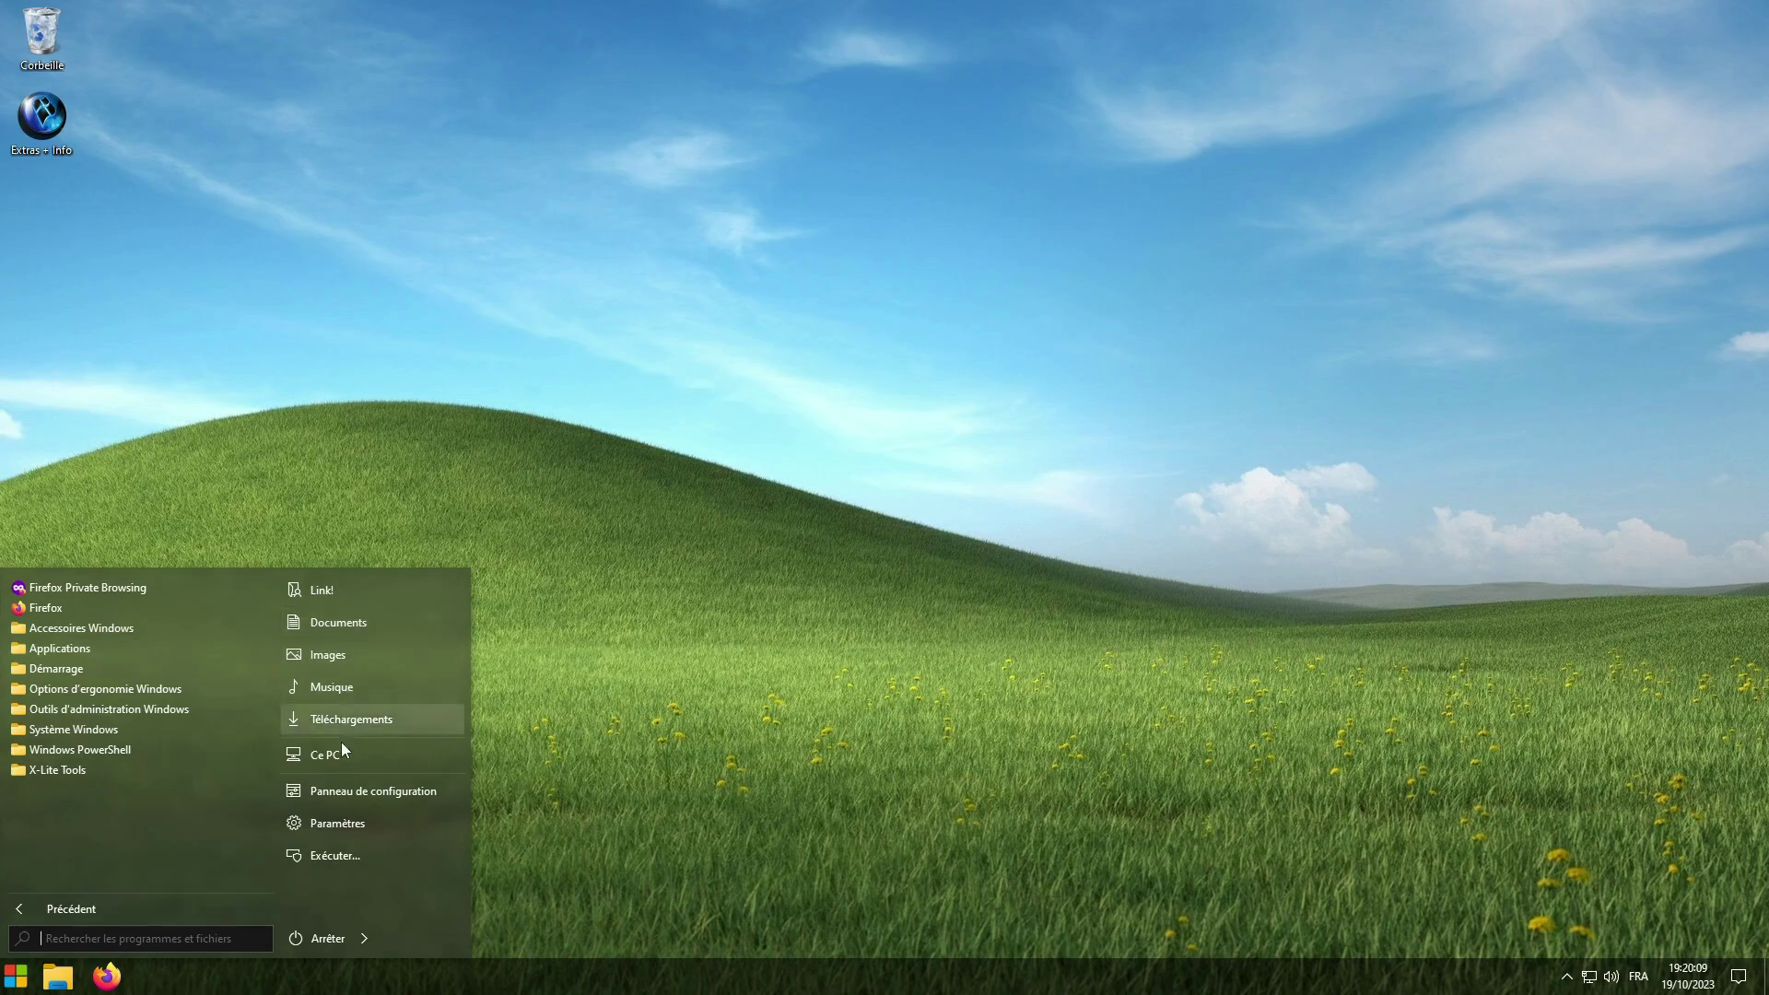
pyautogui.click(533, 842)
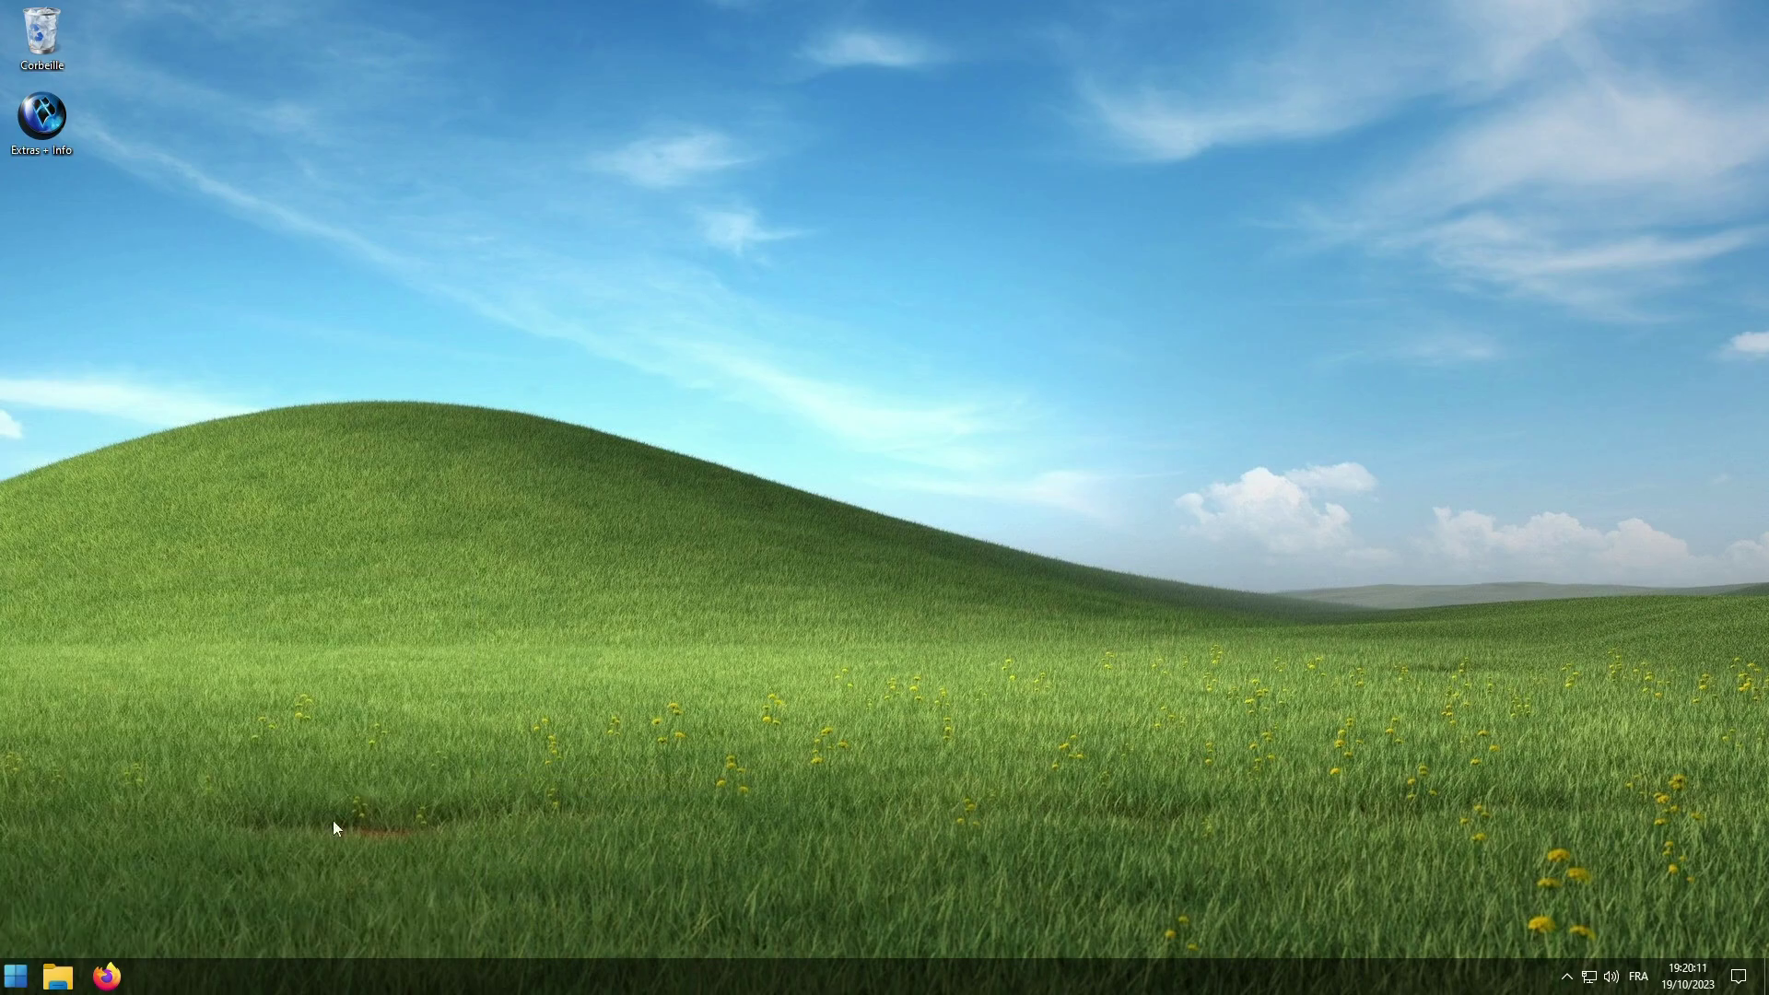
pyautogui.click(60, 979)
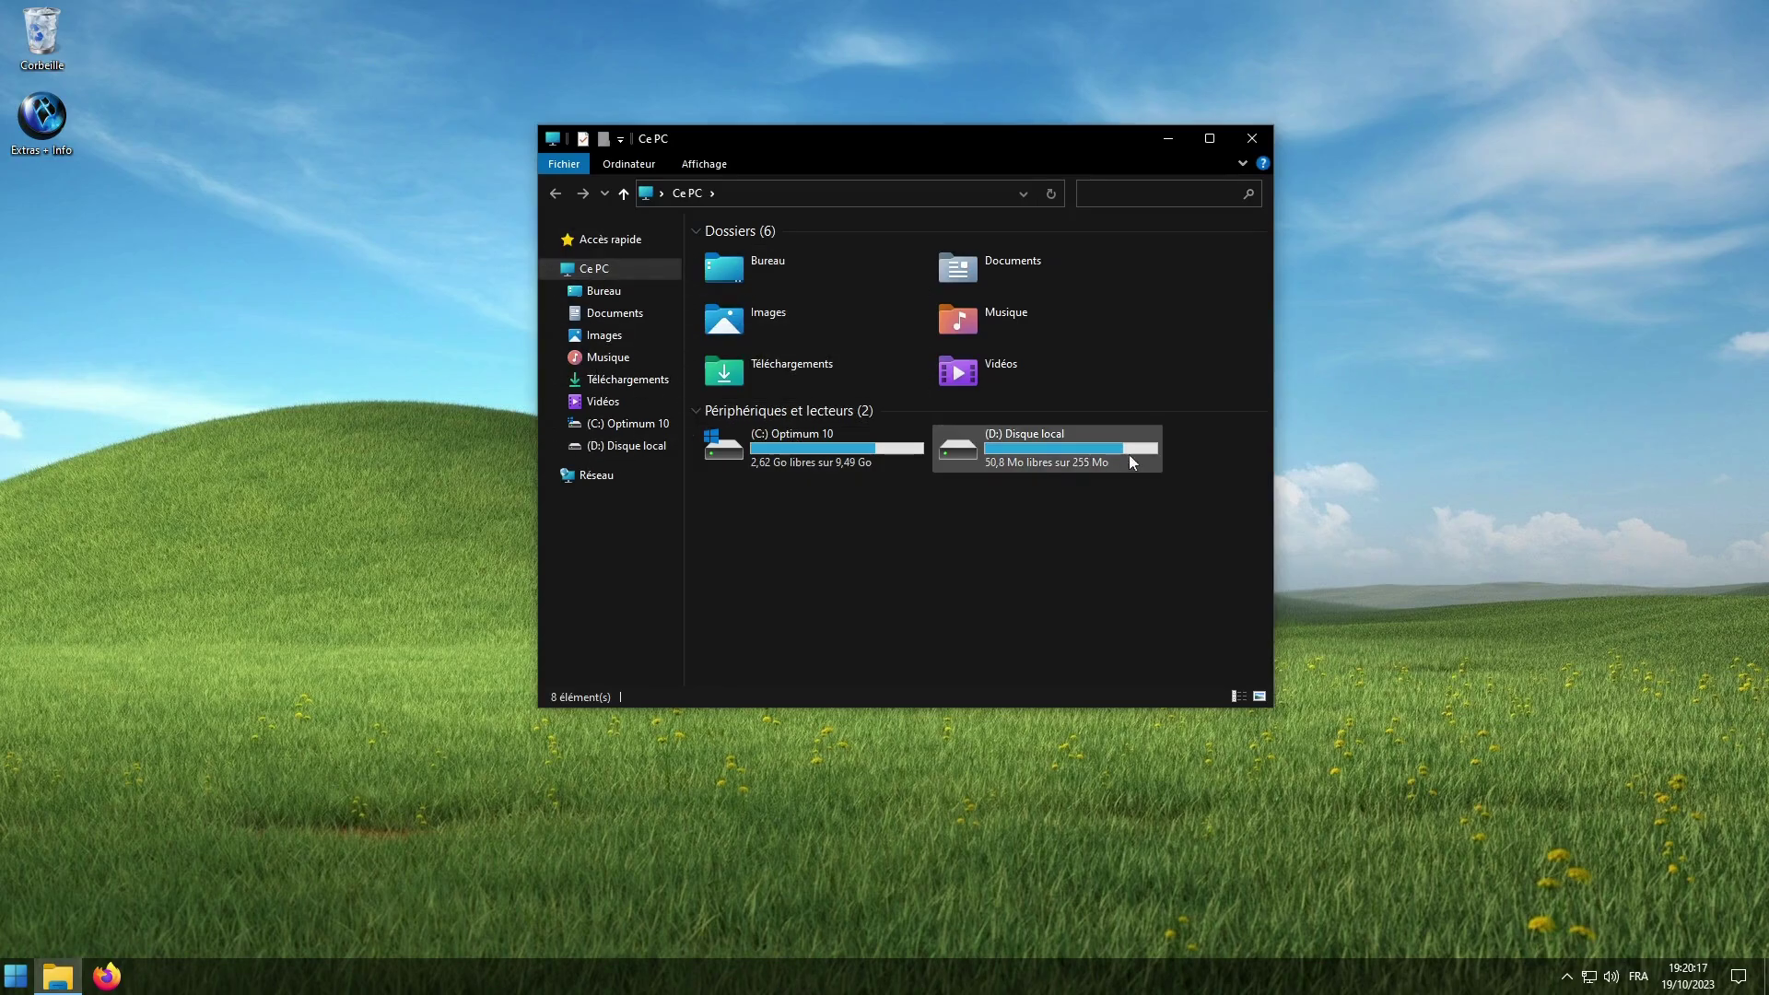
pyautogui.click(1250, 139)
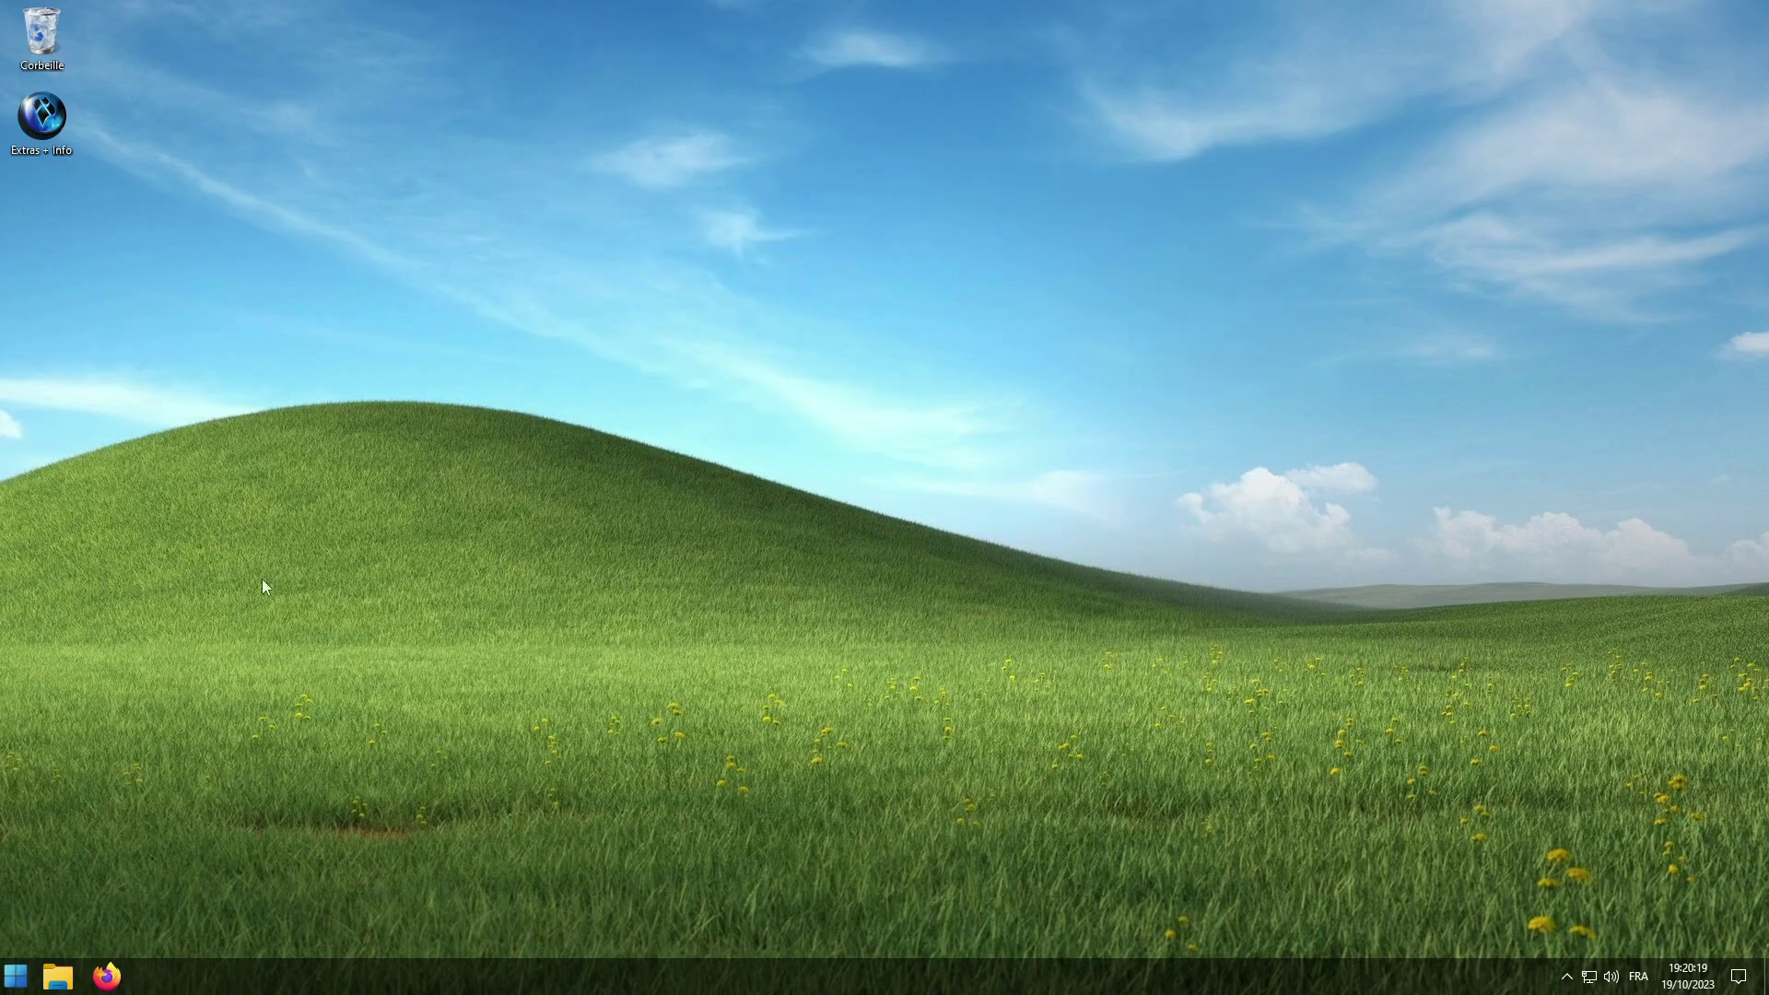
# Step: Open the French Settings and review the Windows Update page under Mise à jour et sécurité
pyautogui.click(16, 975)
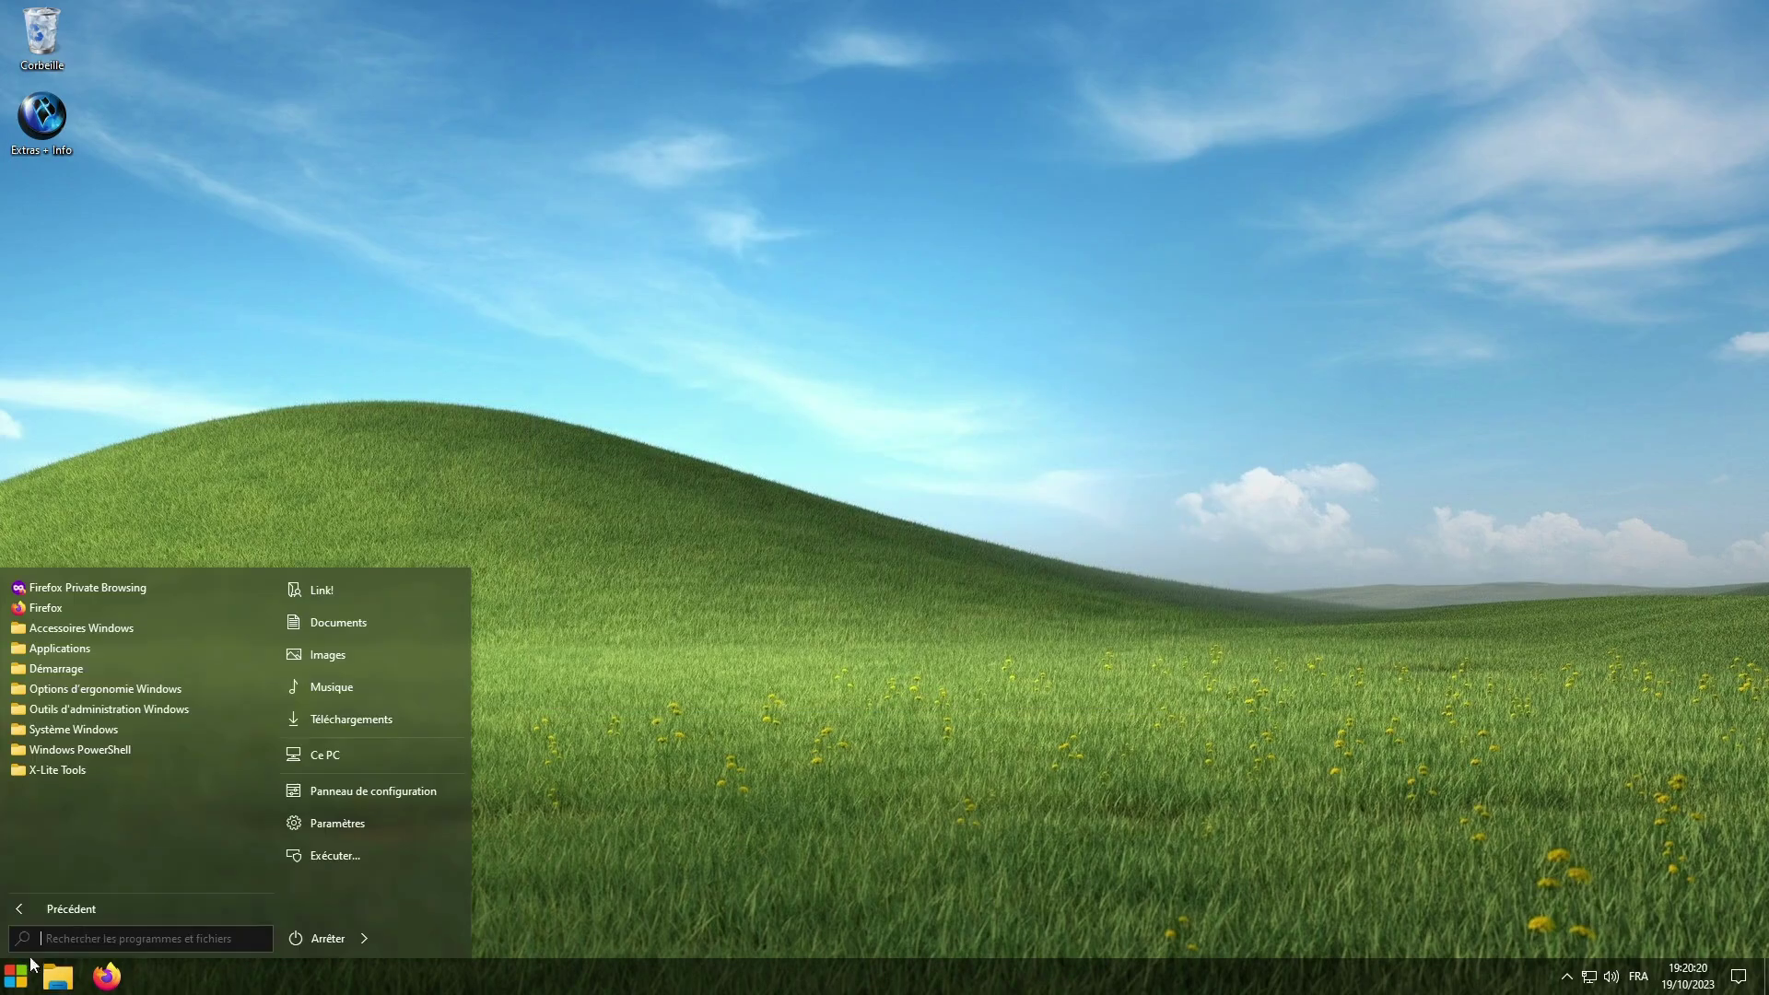
pyautogui.click(345, 827)
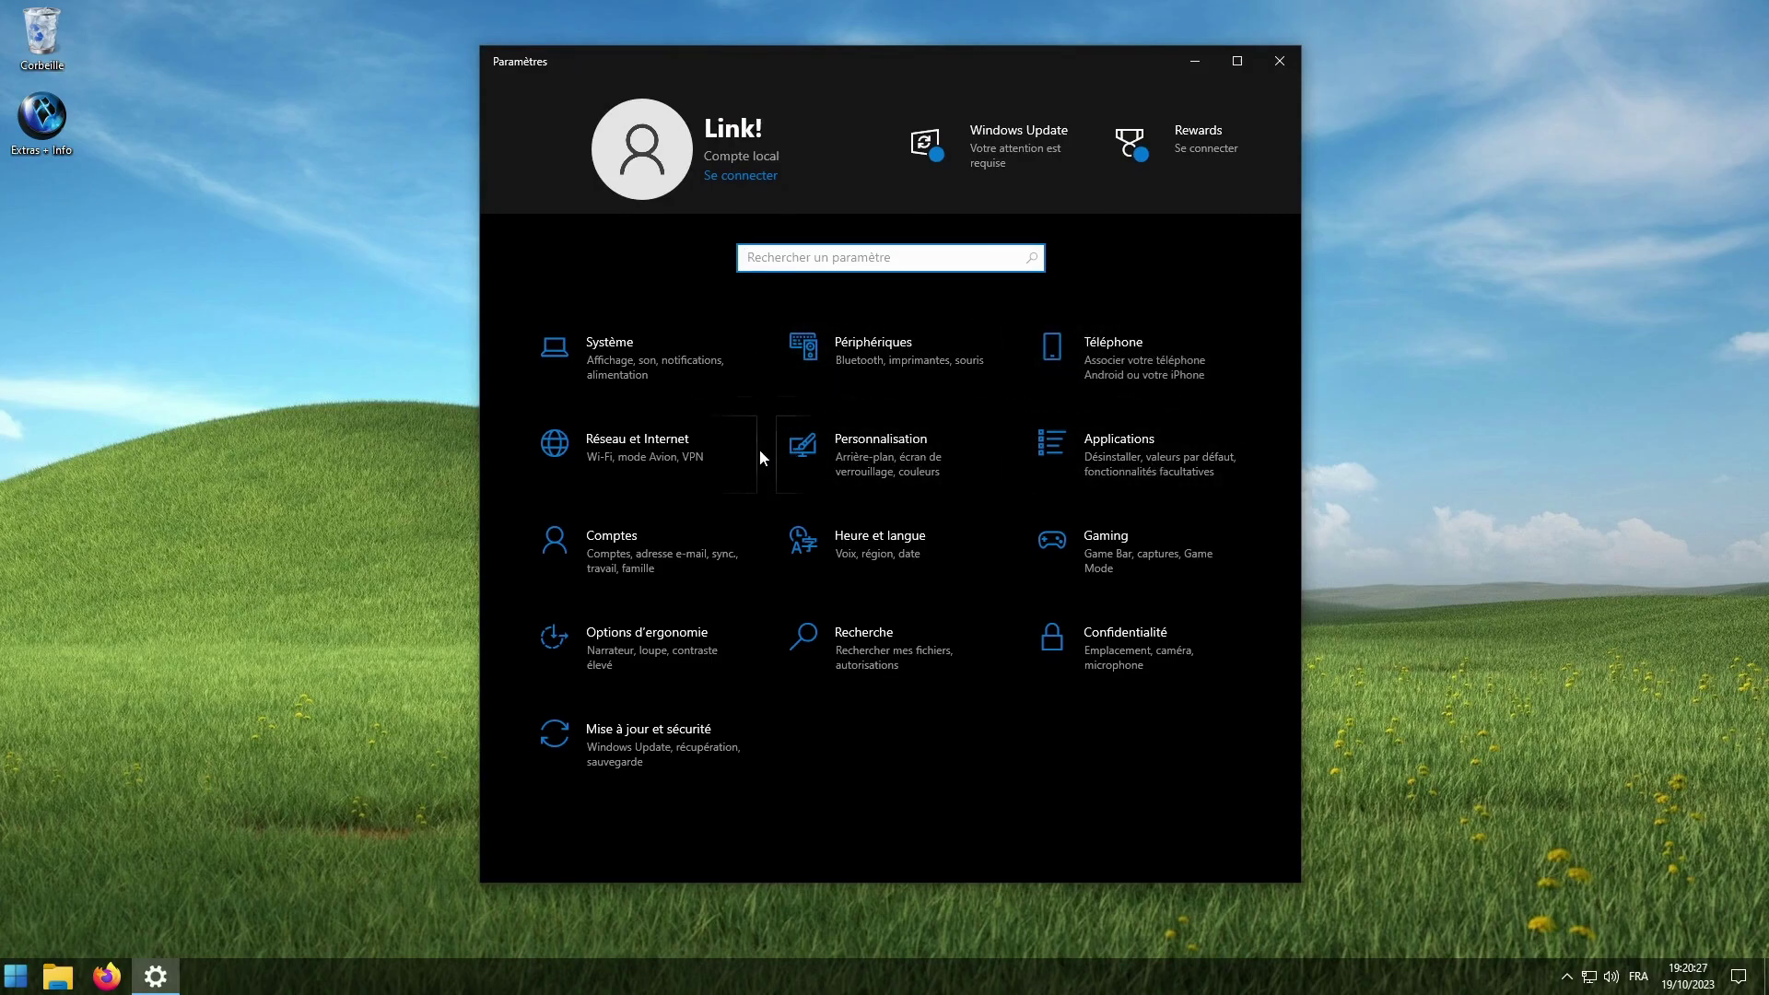
pyautogui.click(582, 732)
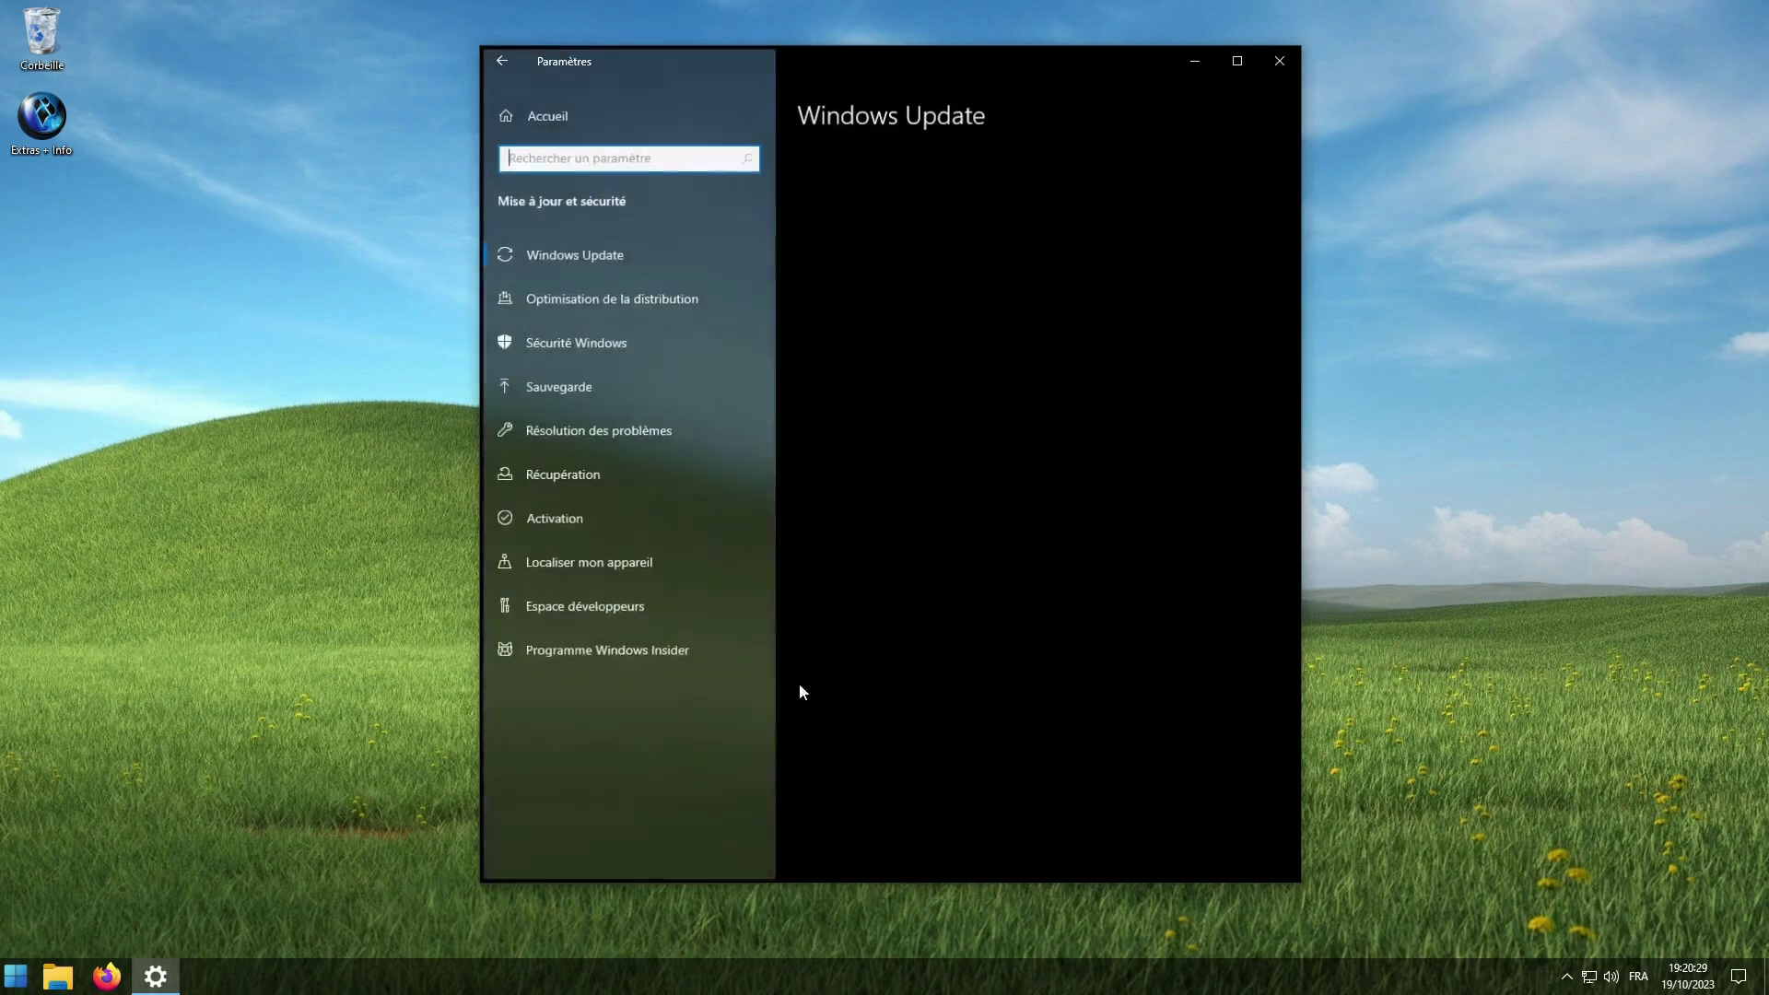
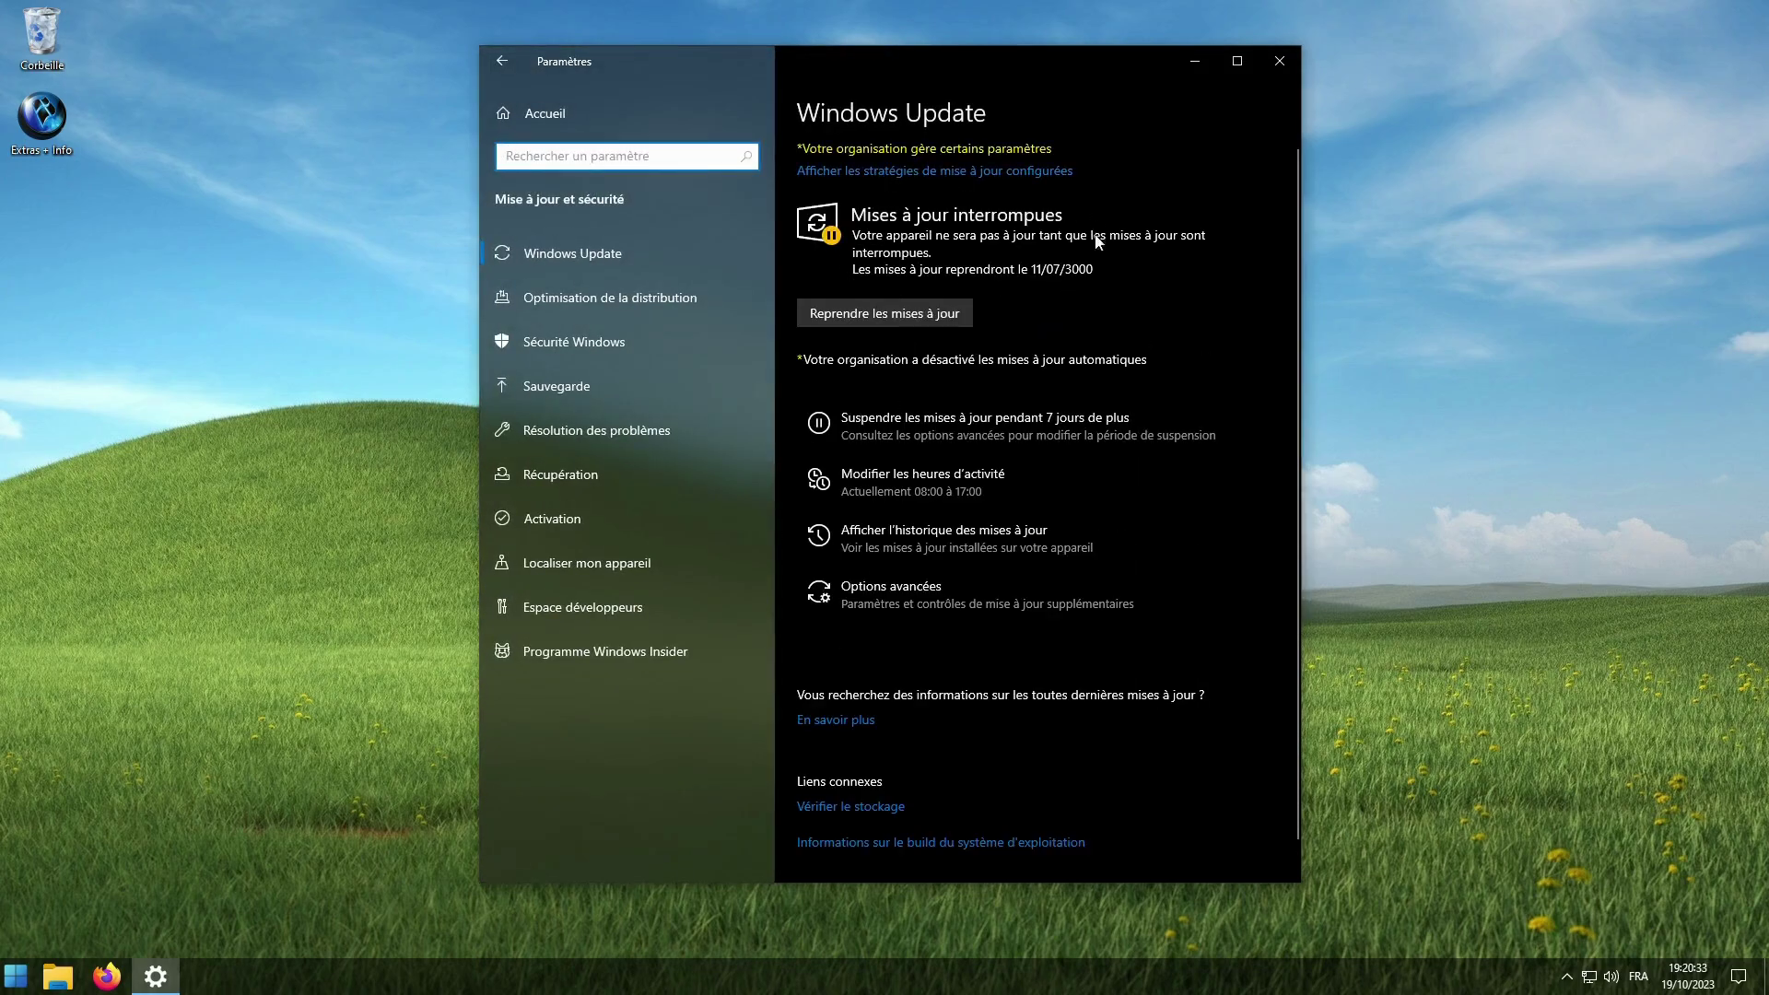
pyautogui.click(501, 60)
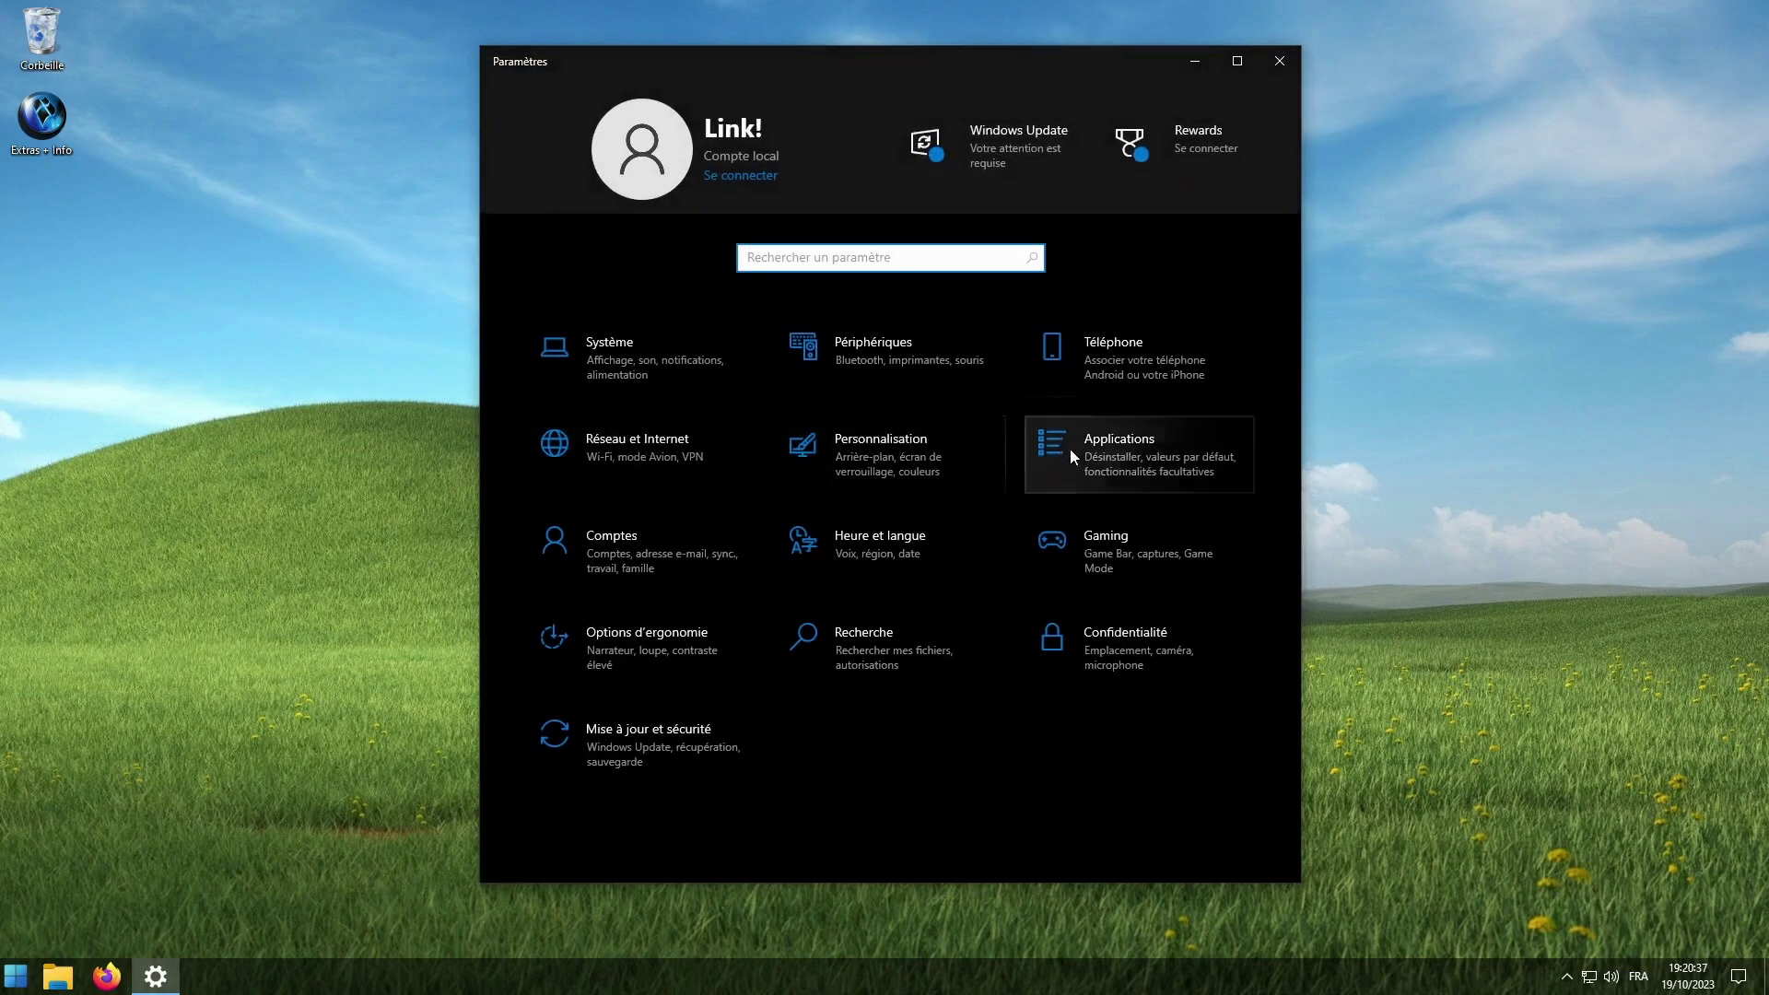
# Step: Review the Applications et fonctionnalités page and the About page under Système, and return to the Settings home
pyautogui.click(1098, 450)
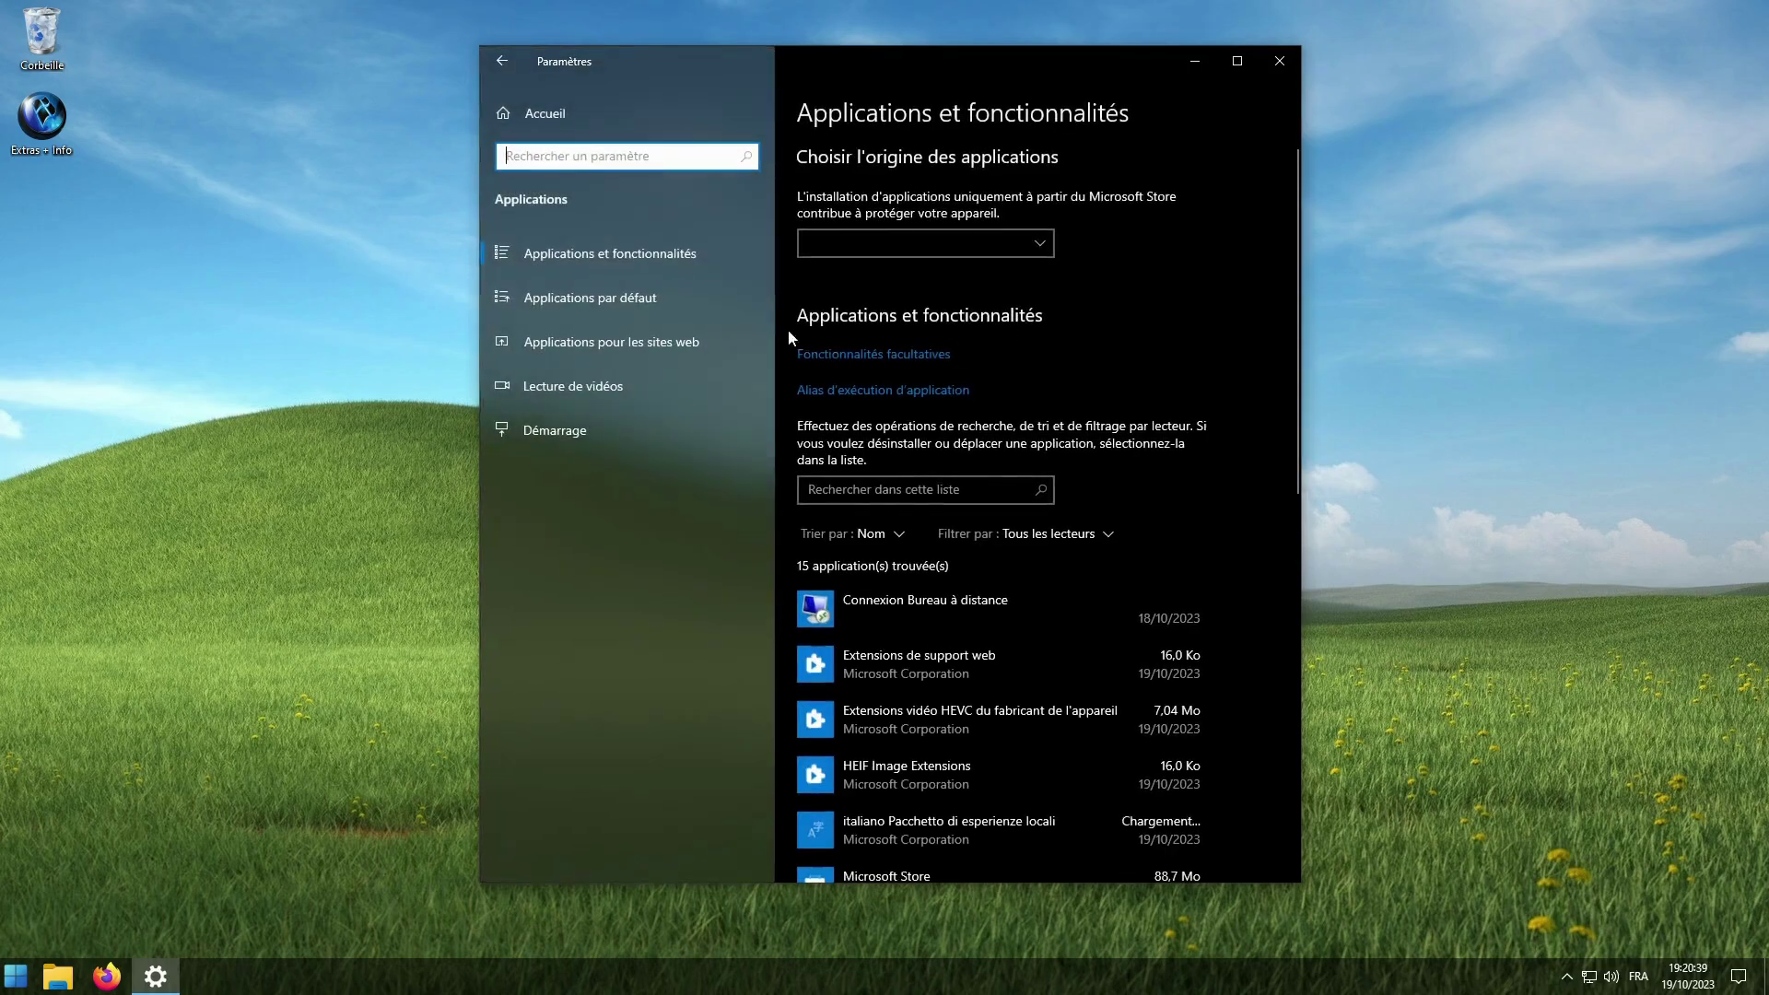
pyautogui.click(502, 61)
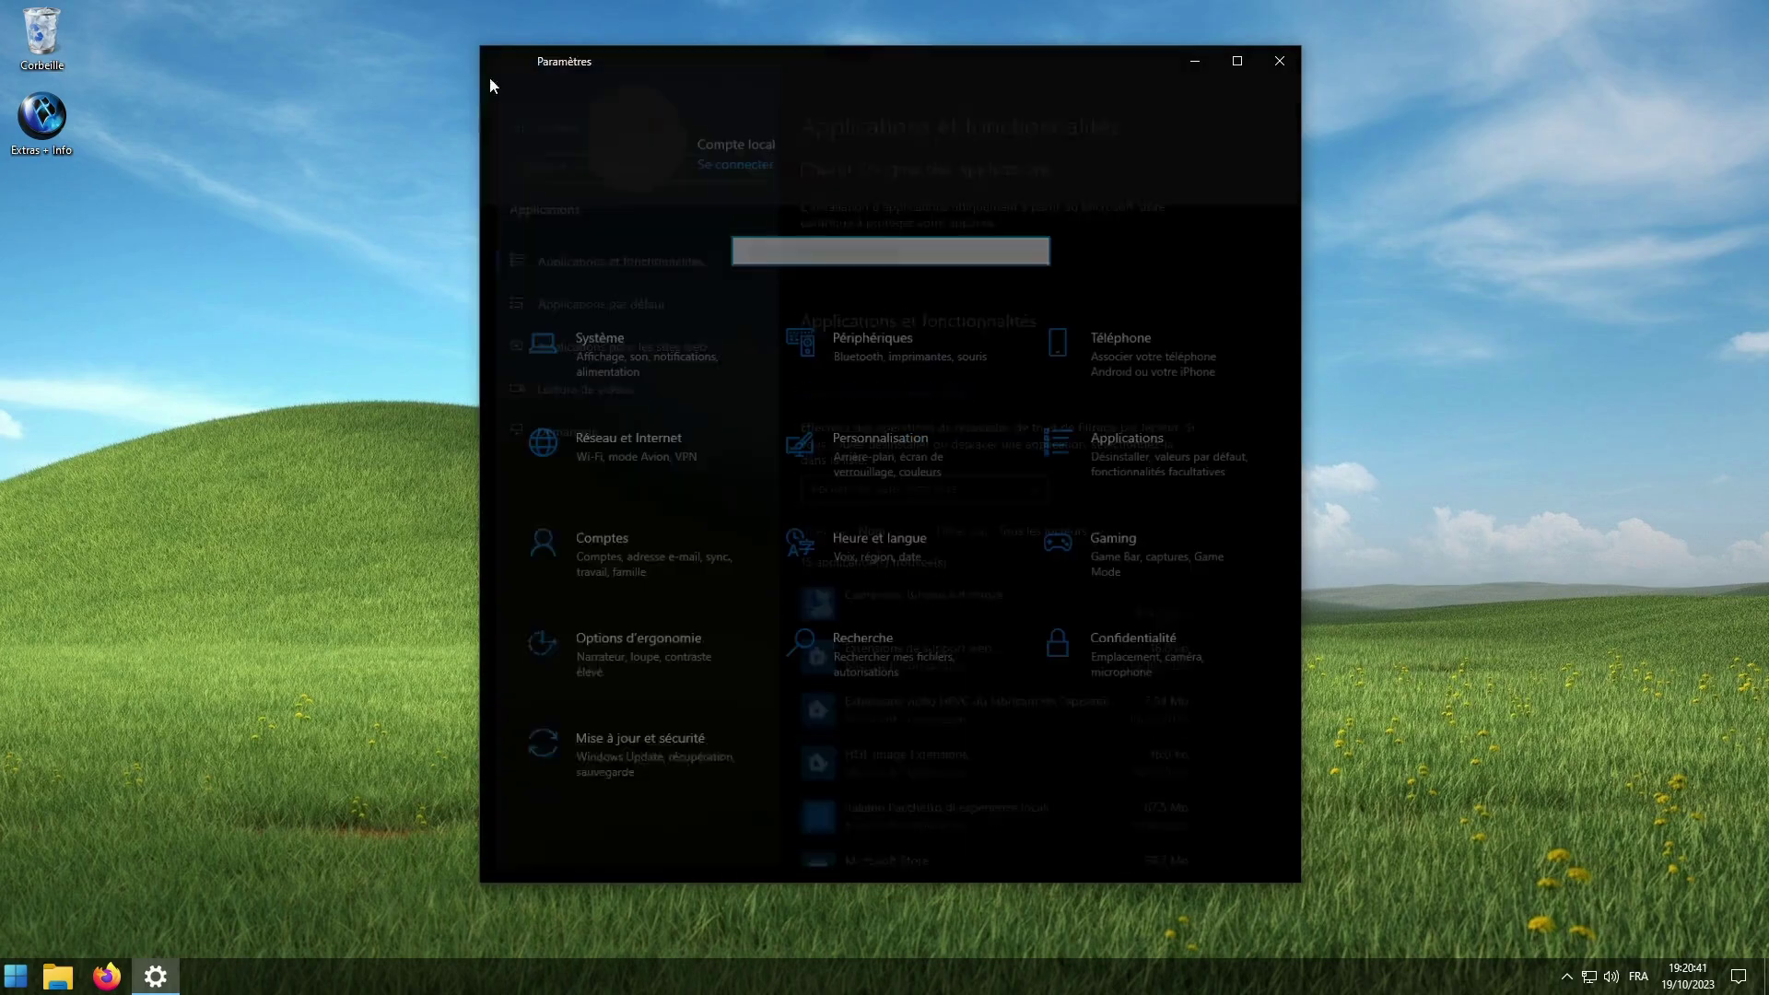
pyautogui.click(616, 361)
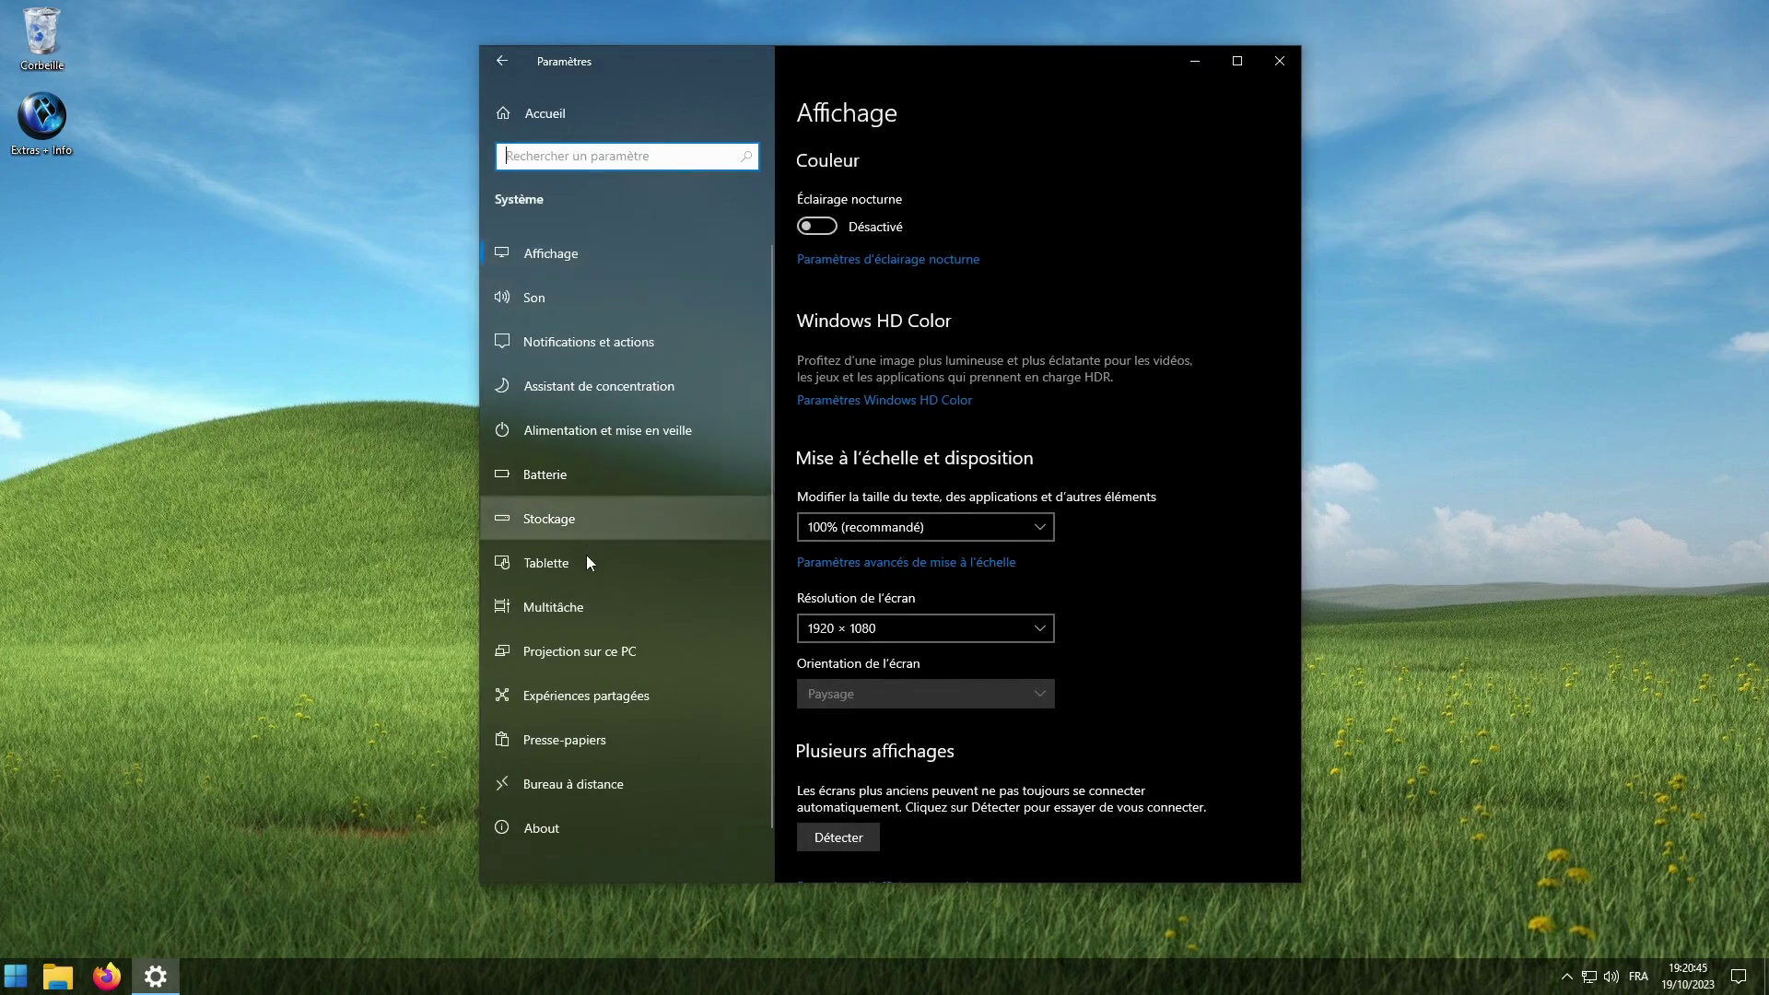
pyautogui.click(542, 826)
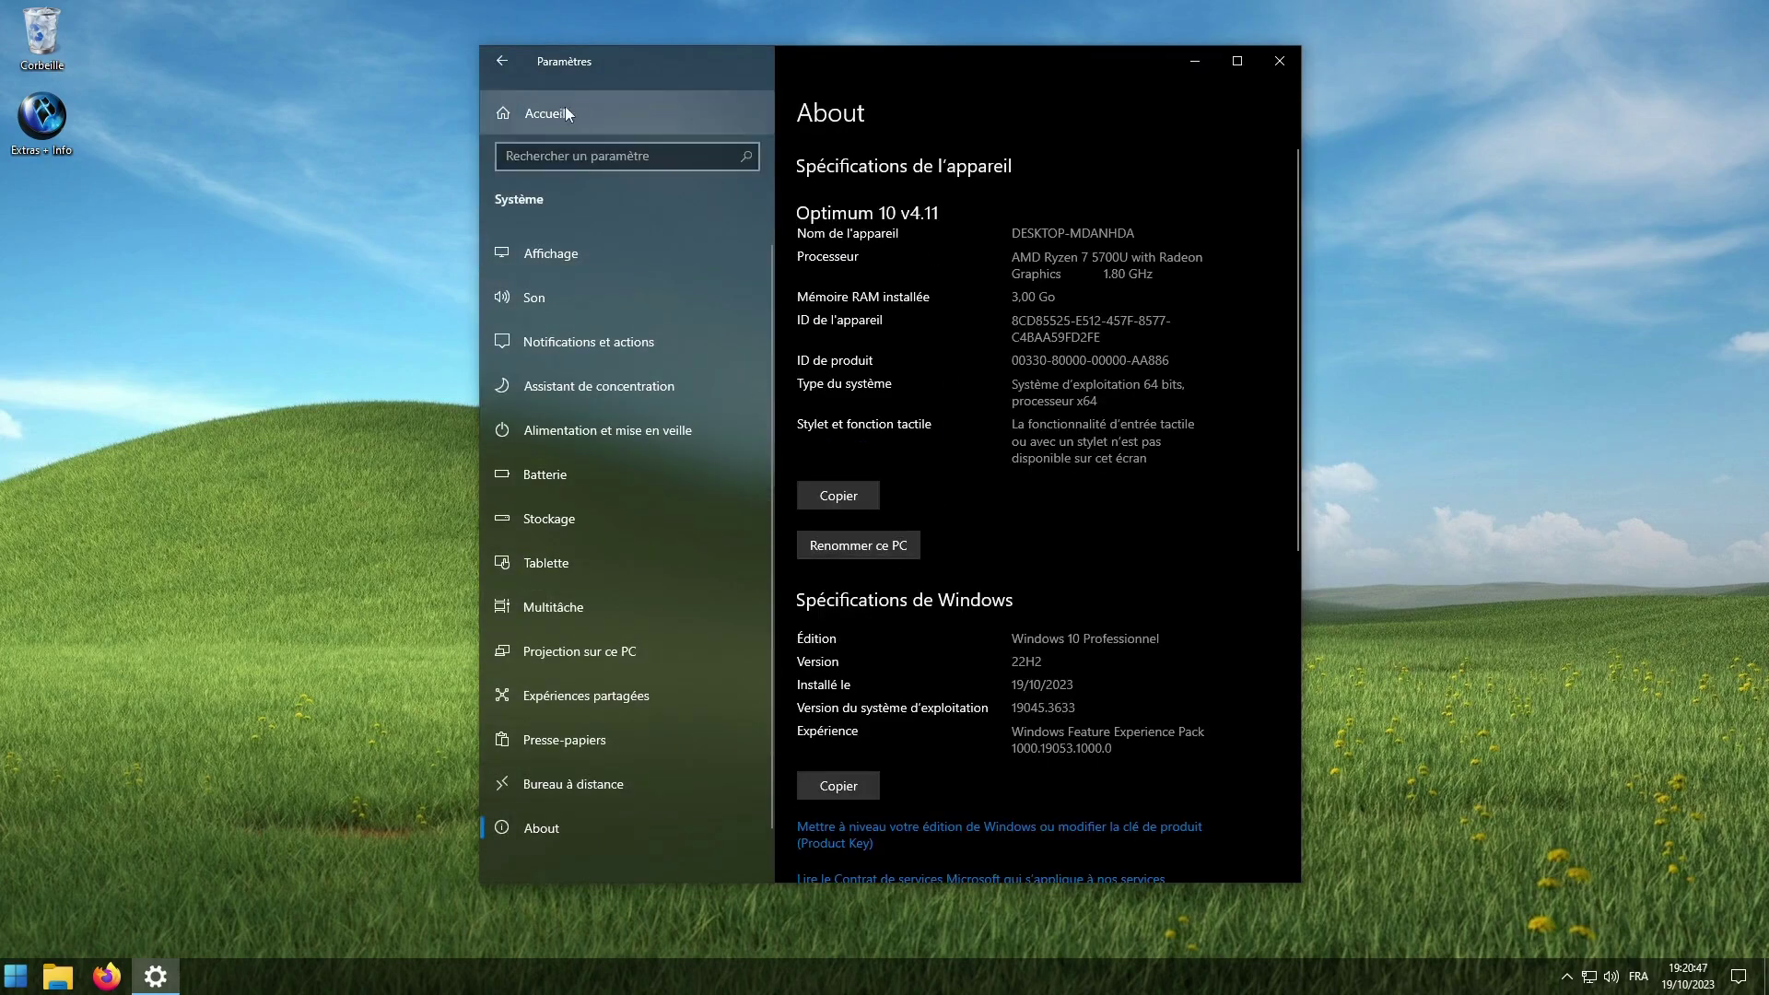
pyautogui.click(535, 111)
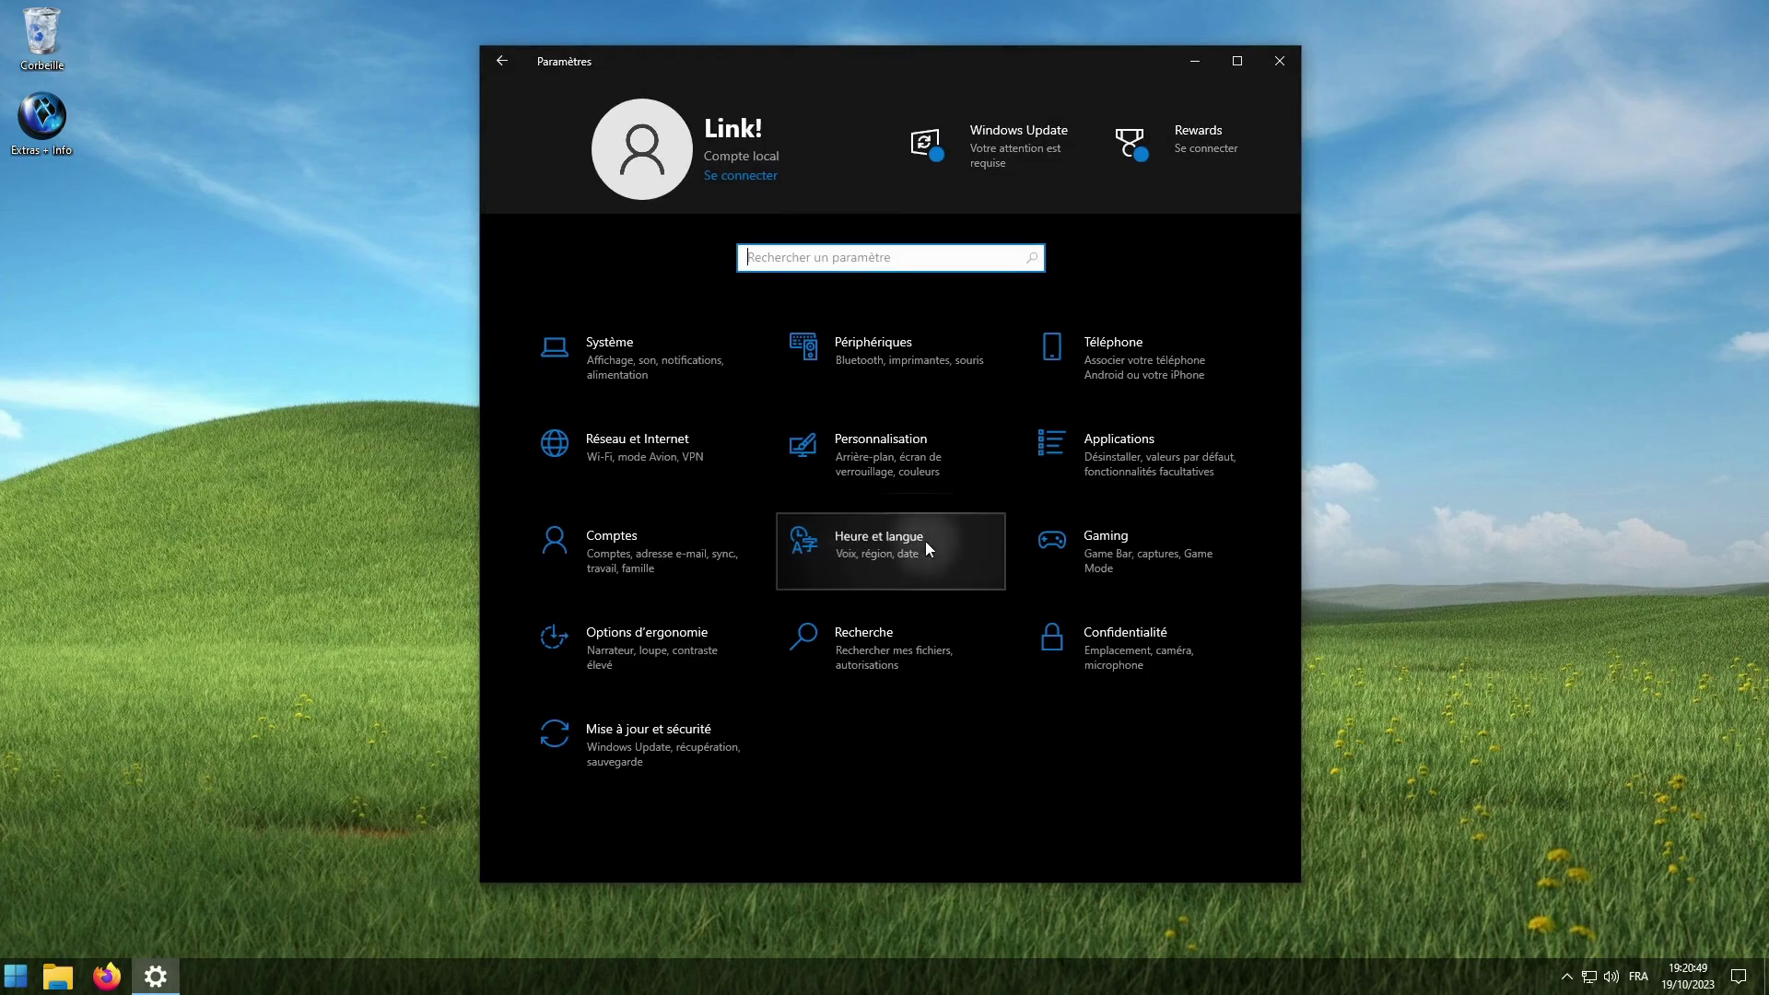
# Step: Set the Windows display language back to English (United States), sign out immediately to apply it, and sign back in
pyautogui.click(917, 543)
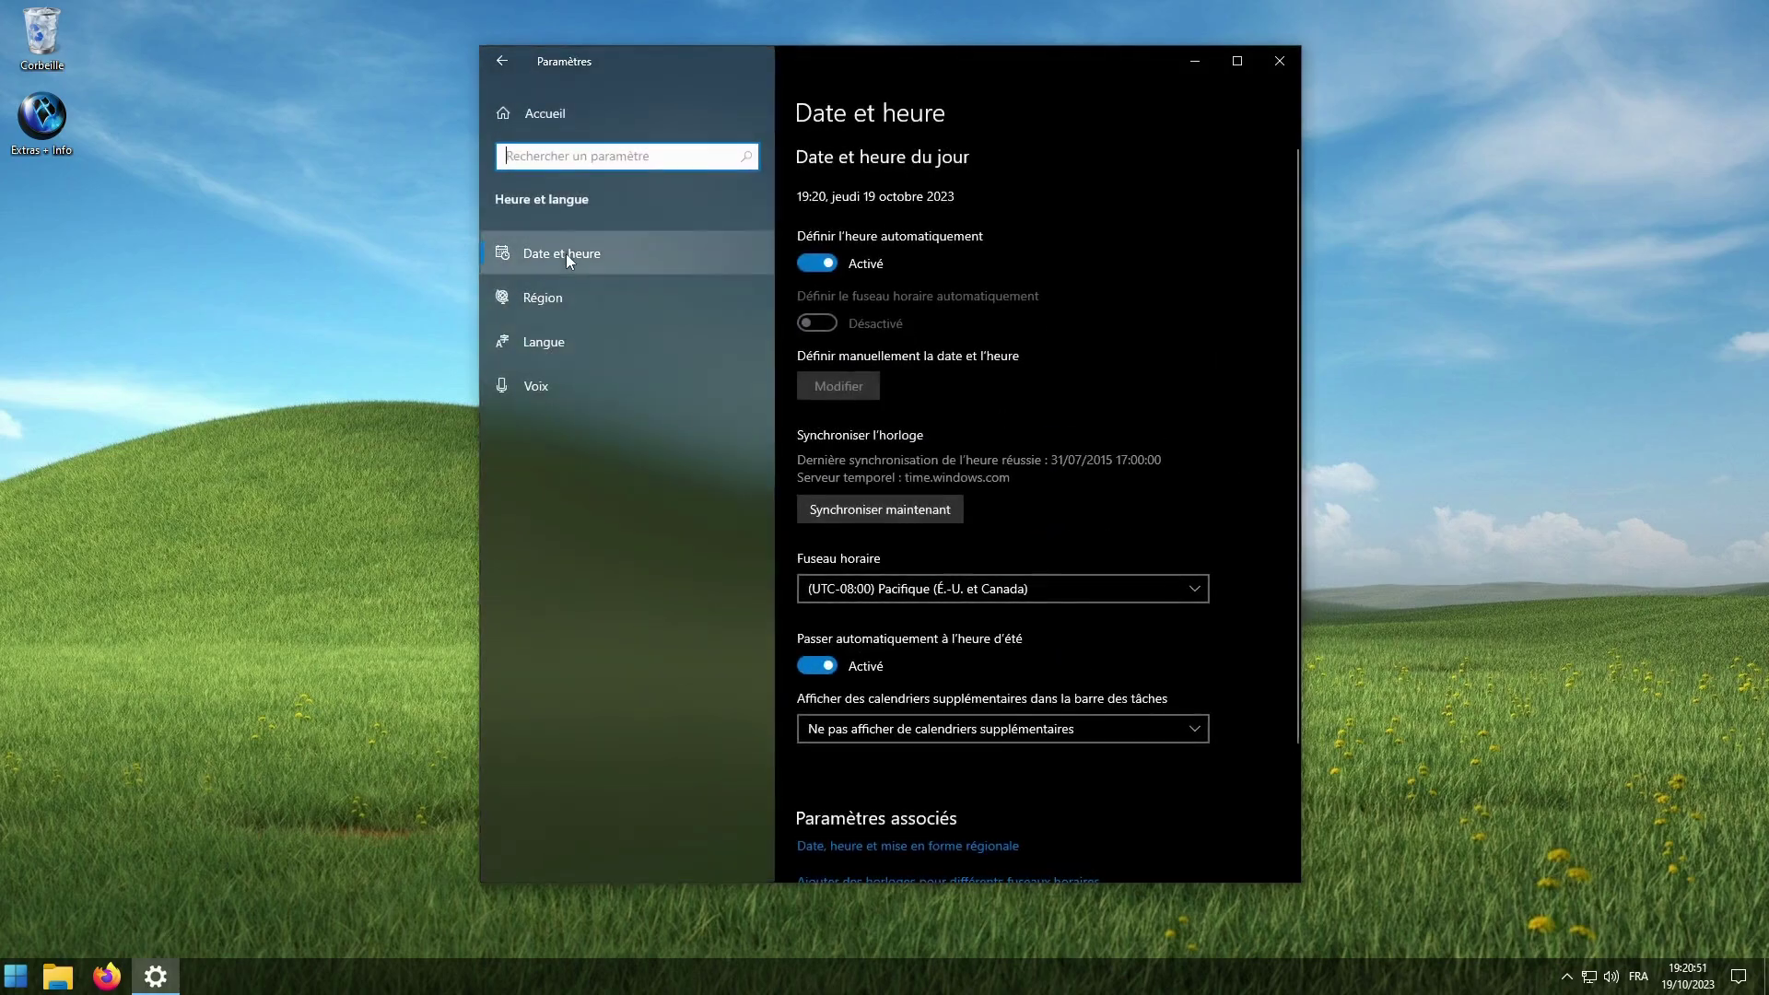
pyautogui.click(561, 340)
pyautogui.click(1190, 450)
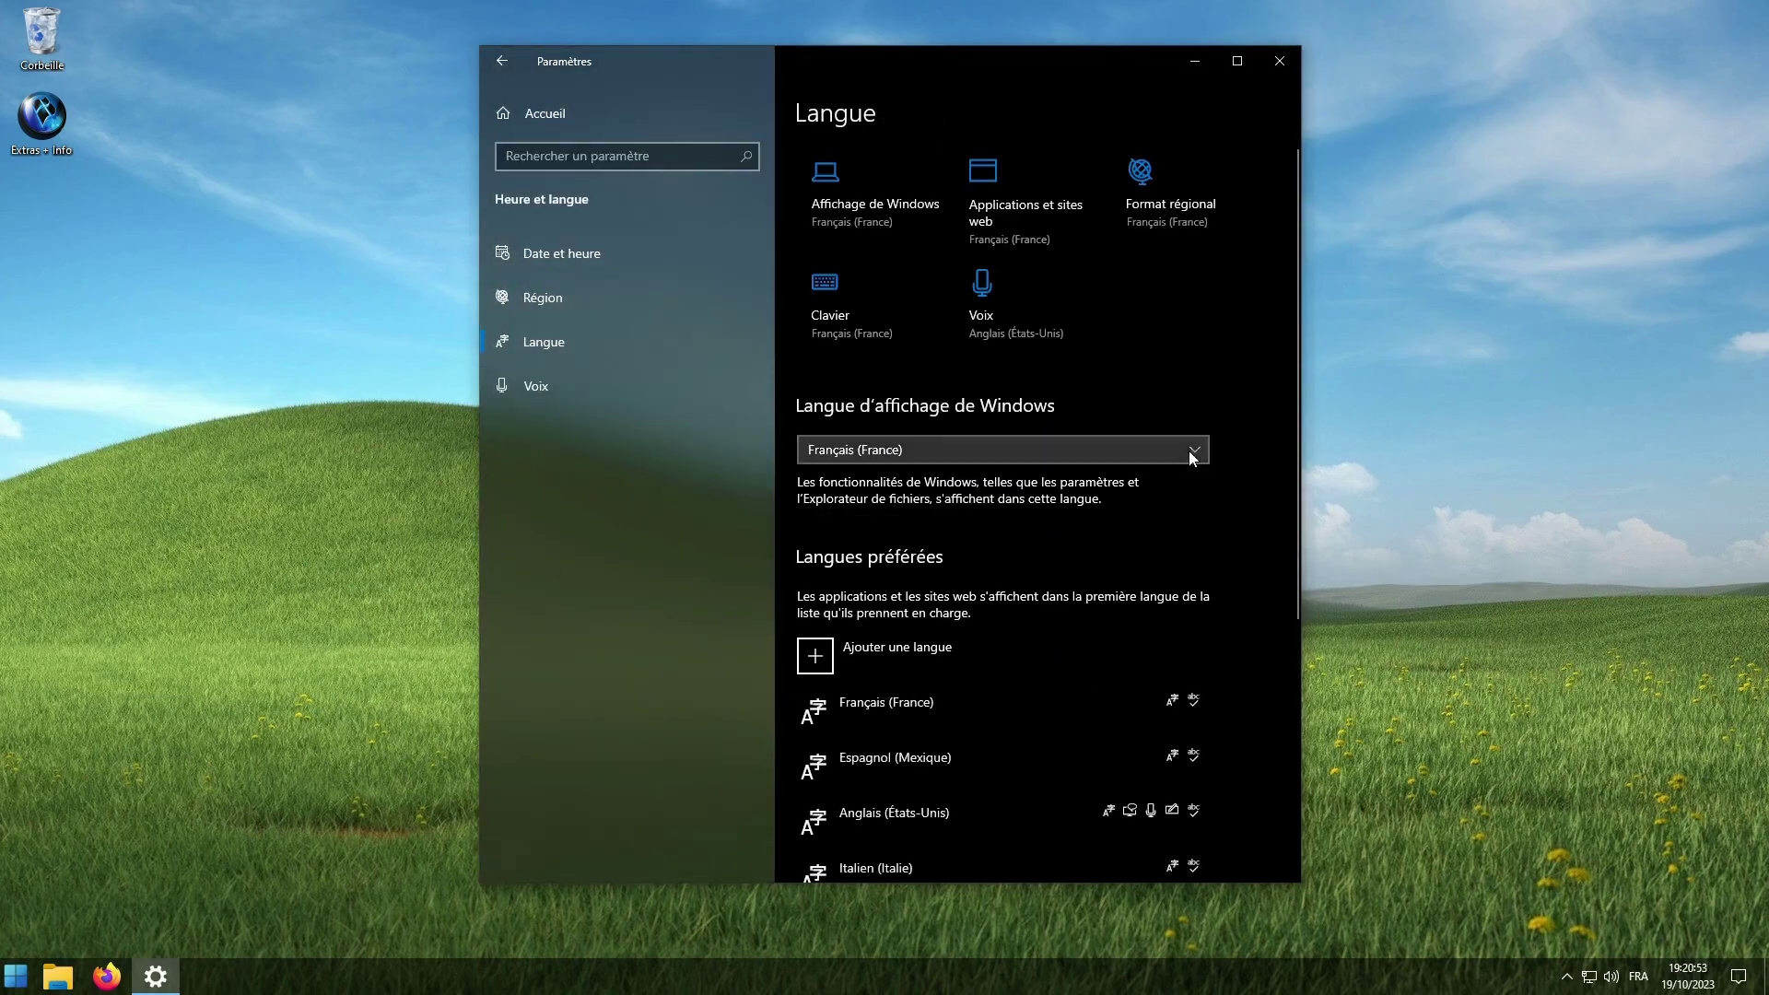
pyautogui.click(831, 390)
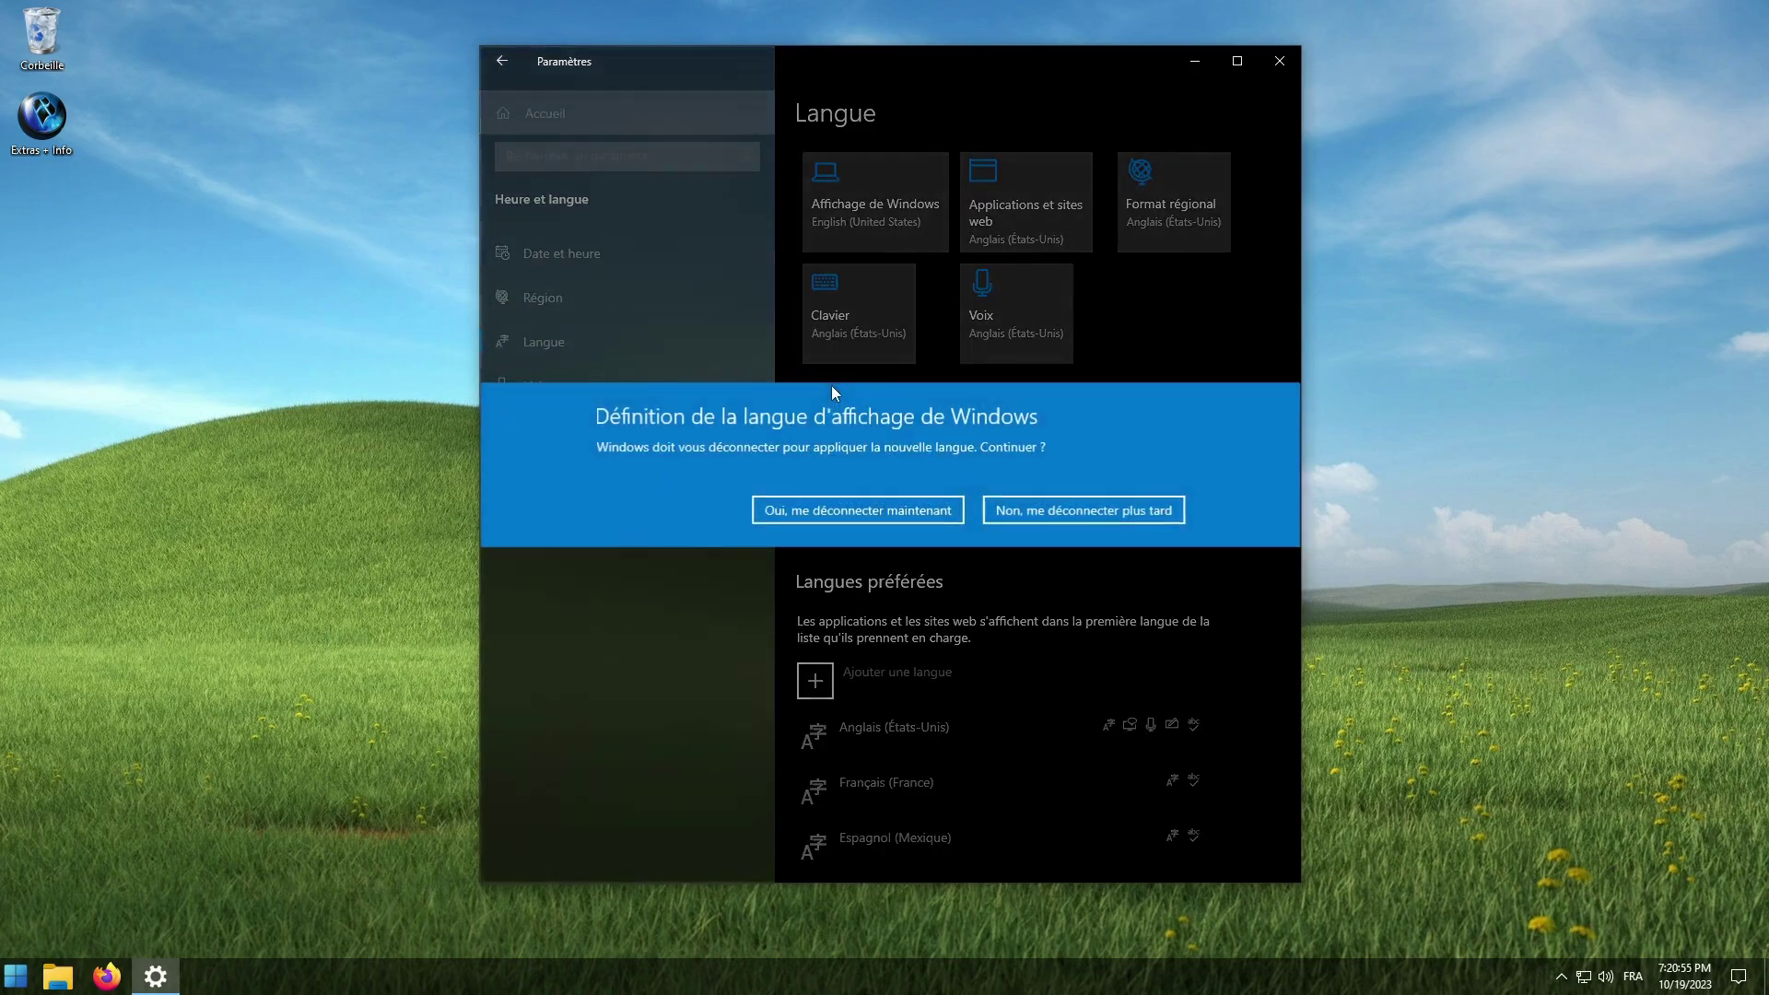
pyautogui.click(906, 512)
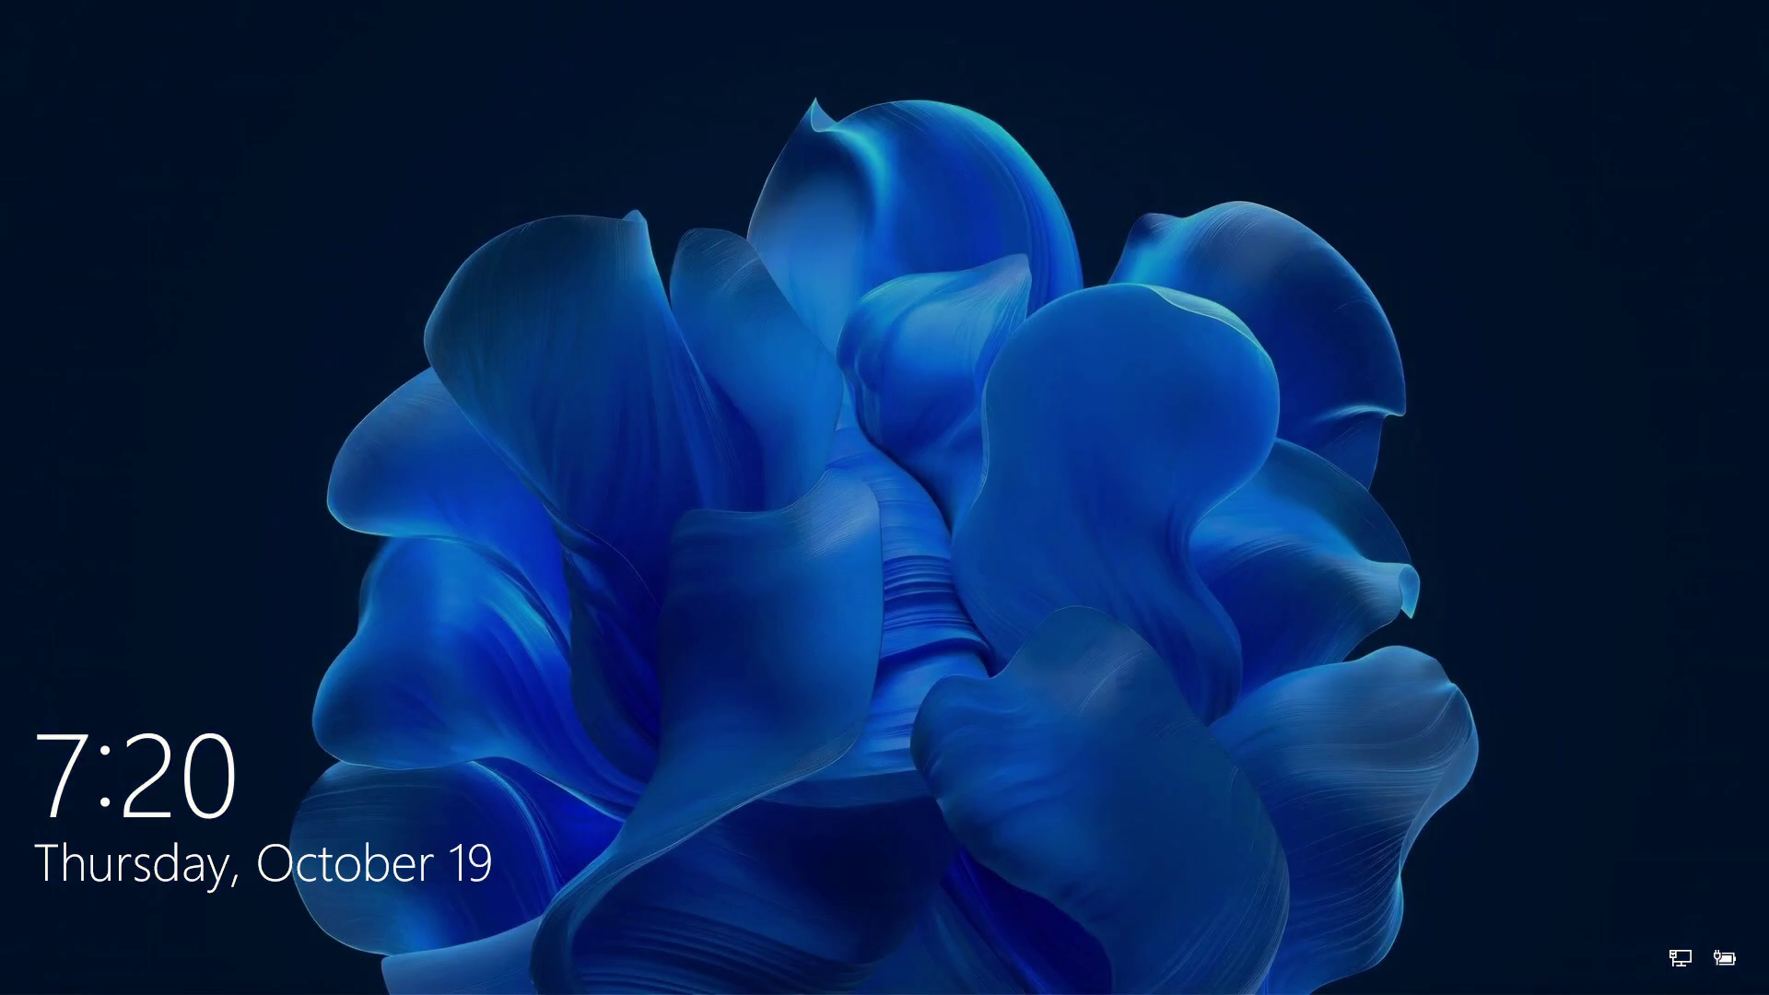
pyautogui.click(1042, 584)
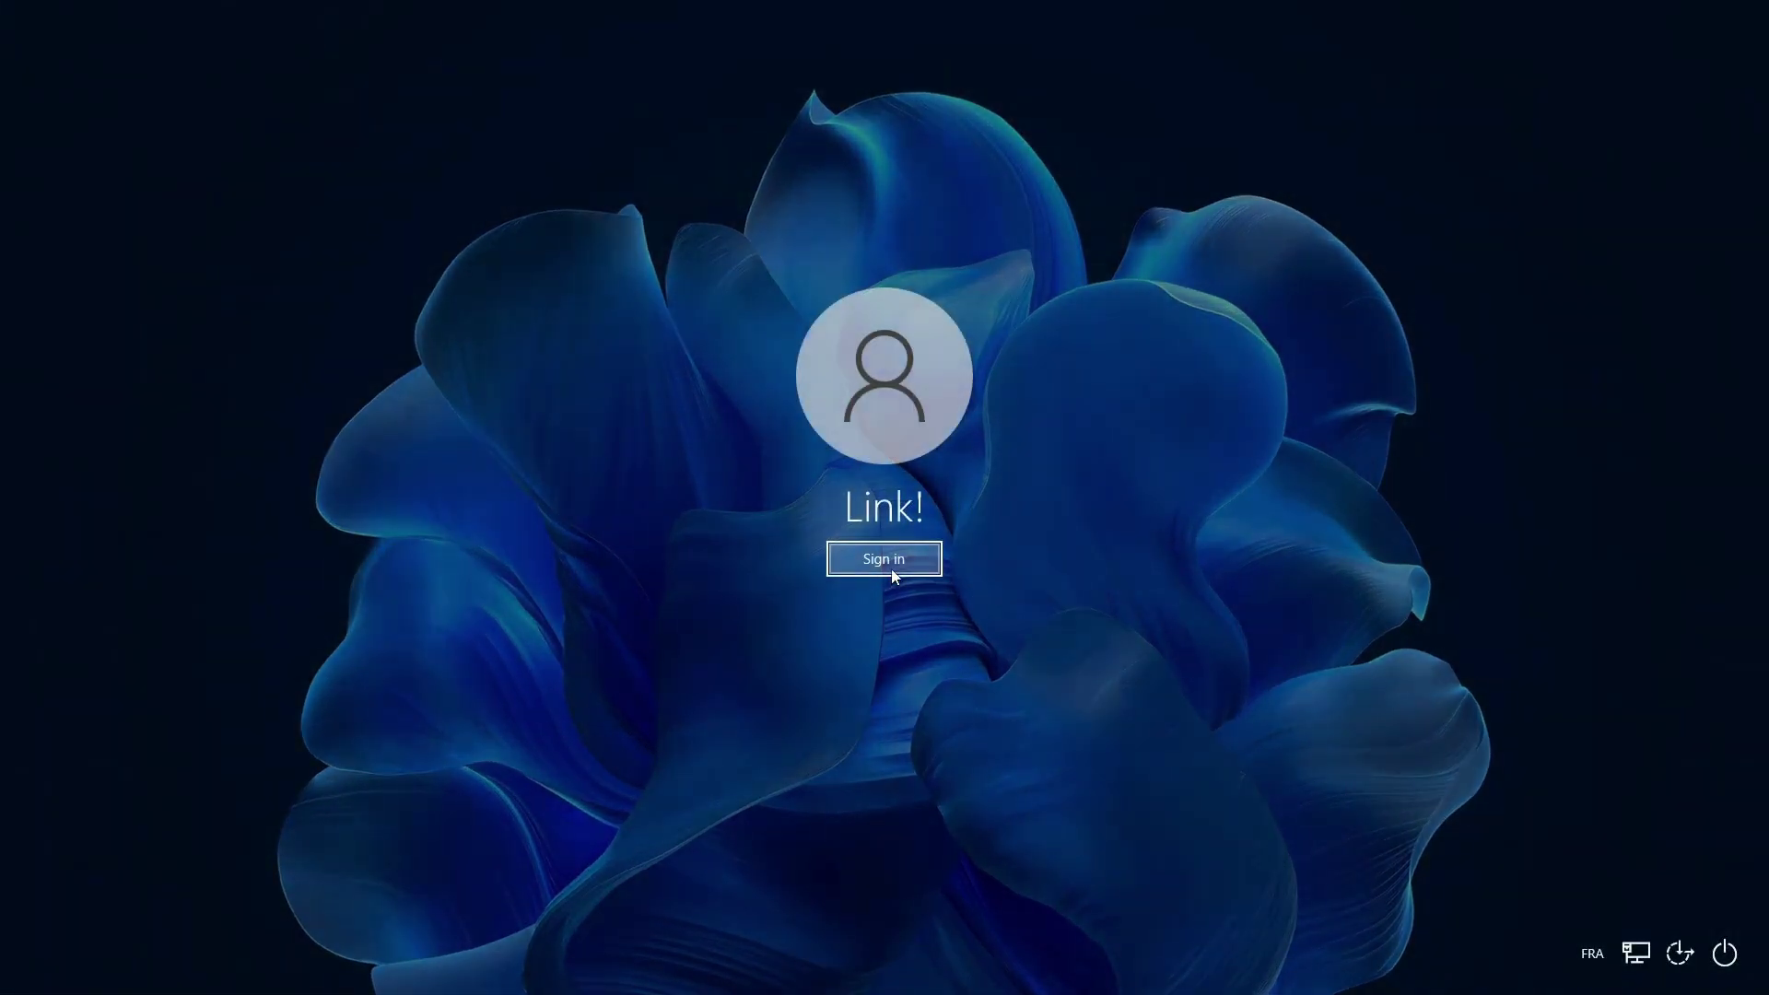
pyautogui.click(886, 558)
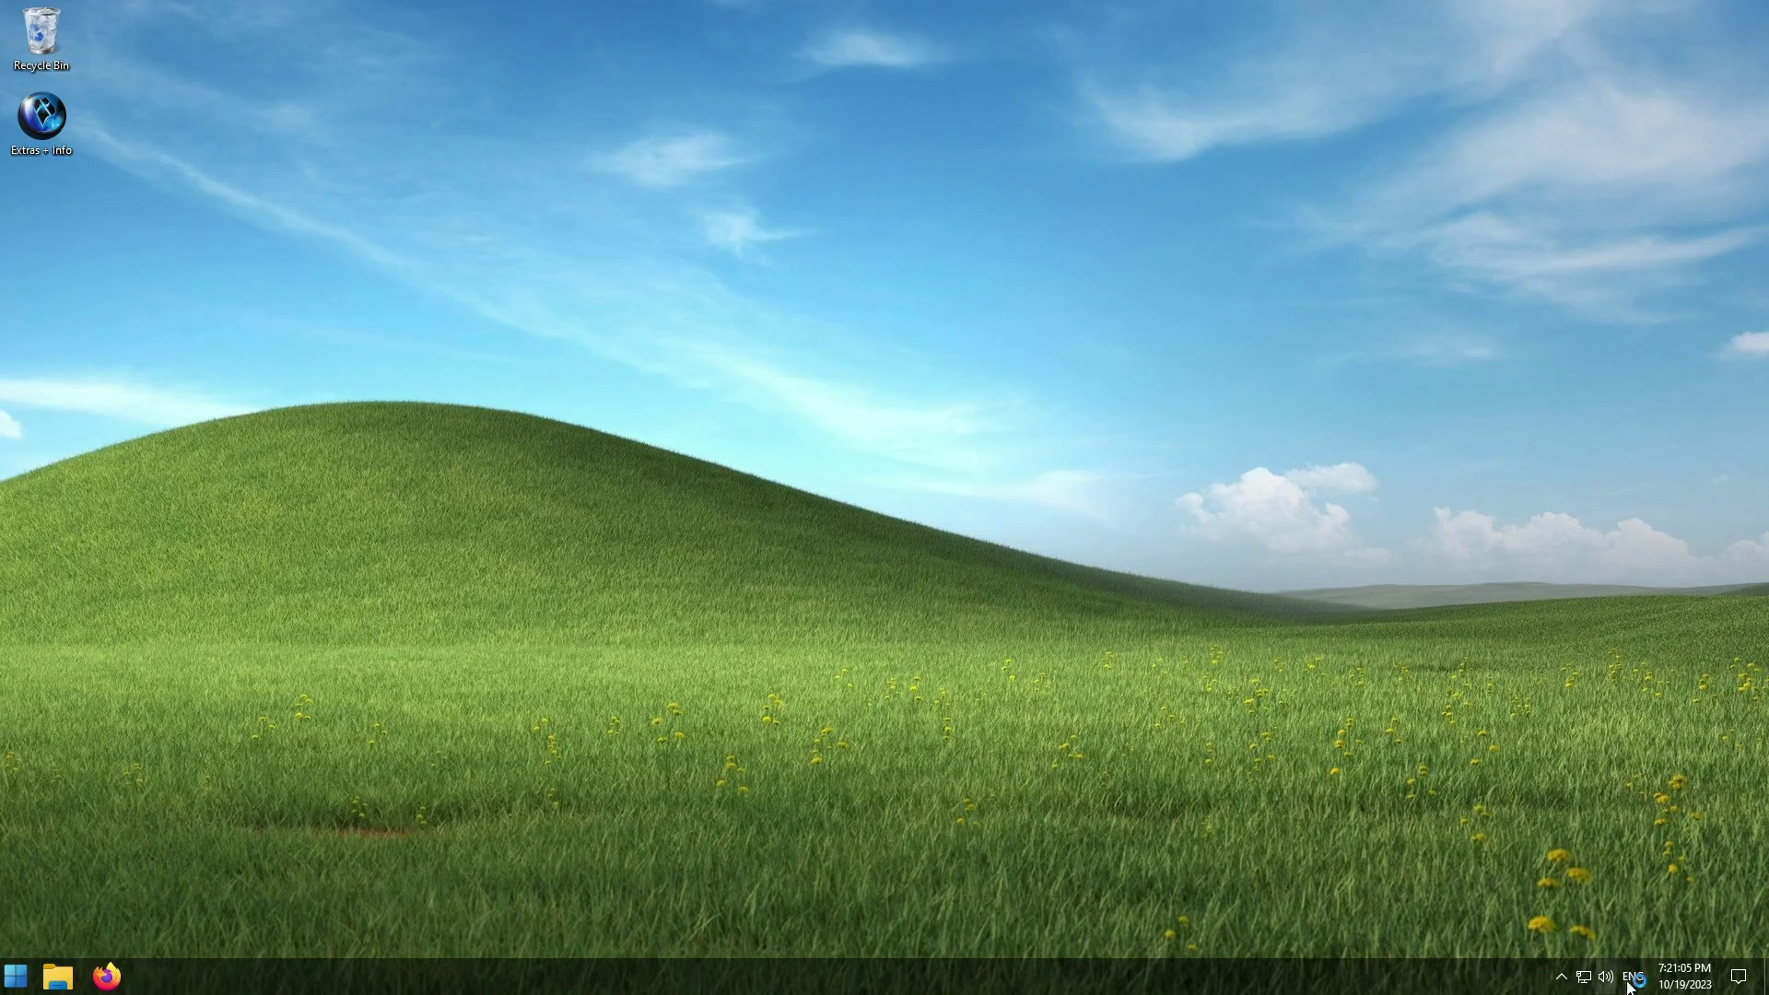
# Step: Check the English interface in the notification center, the Start menu programs list and File Explorer
pyautogui.click(1741, 977)
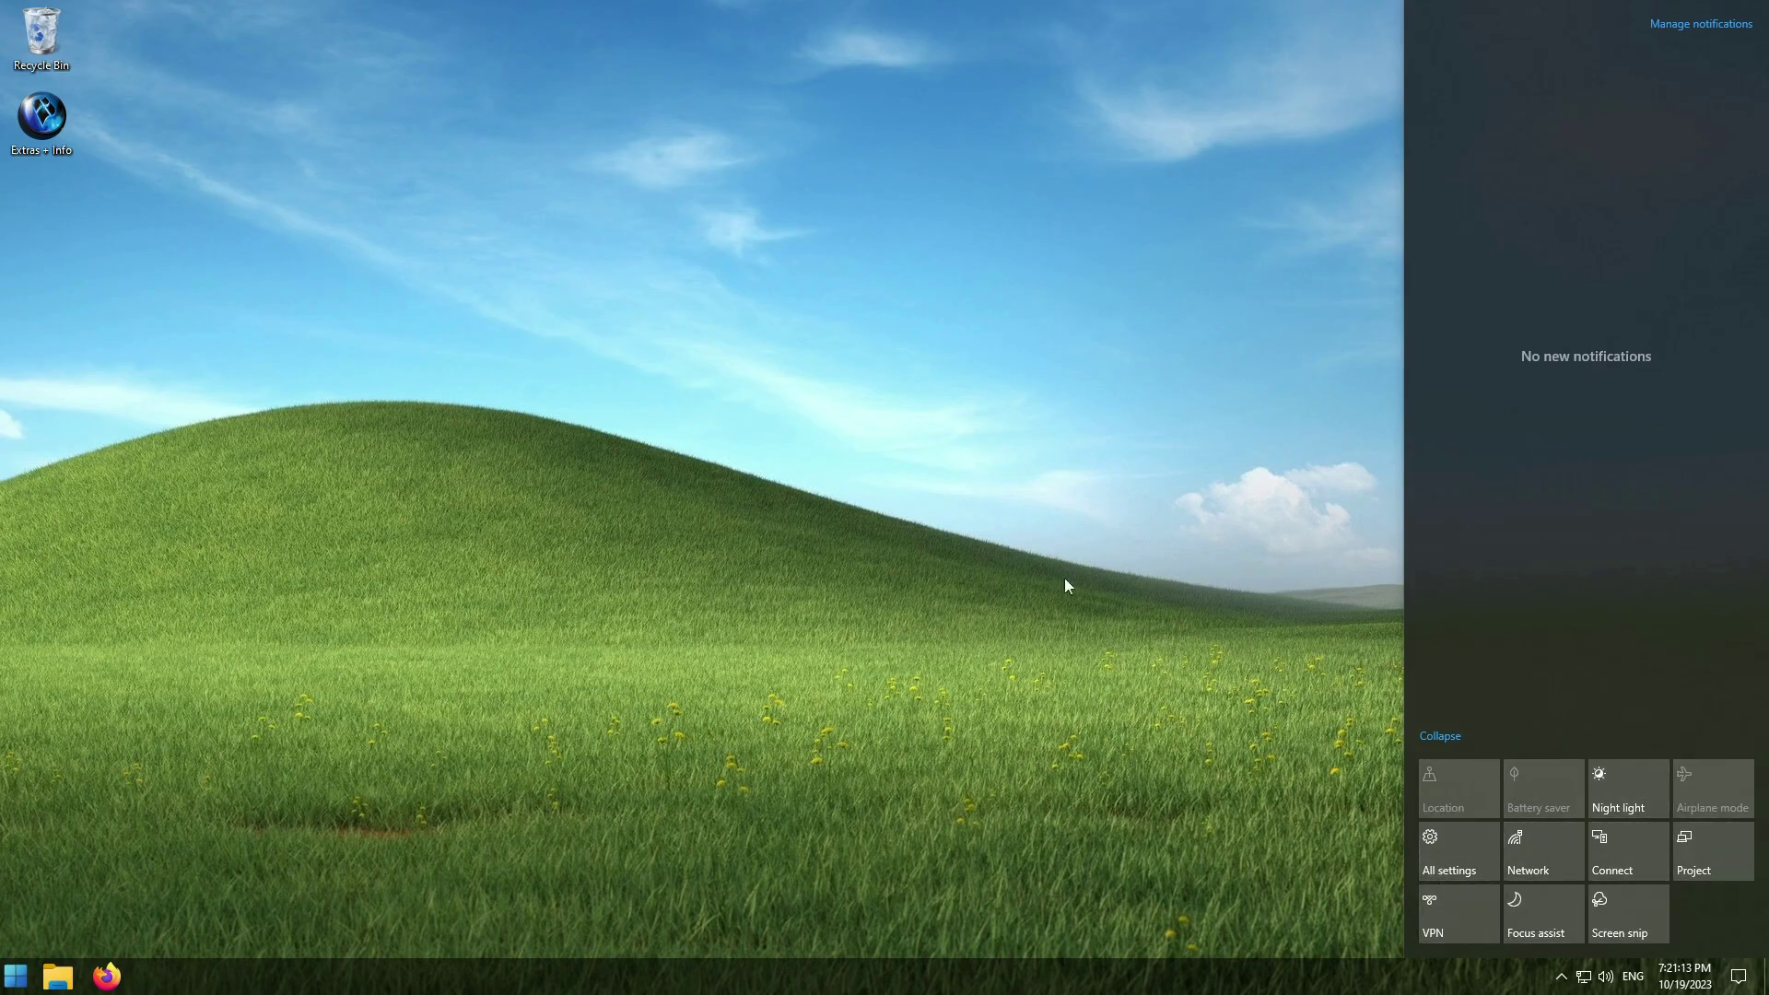
pyautogui.click(569, 493)
pyautogui.click(15, 976)
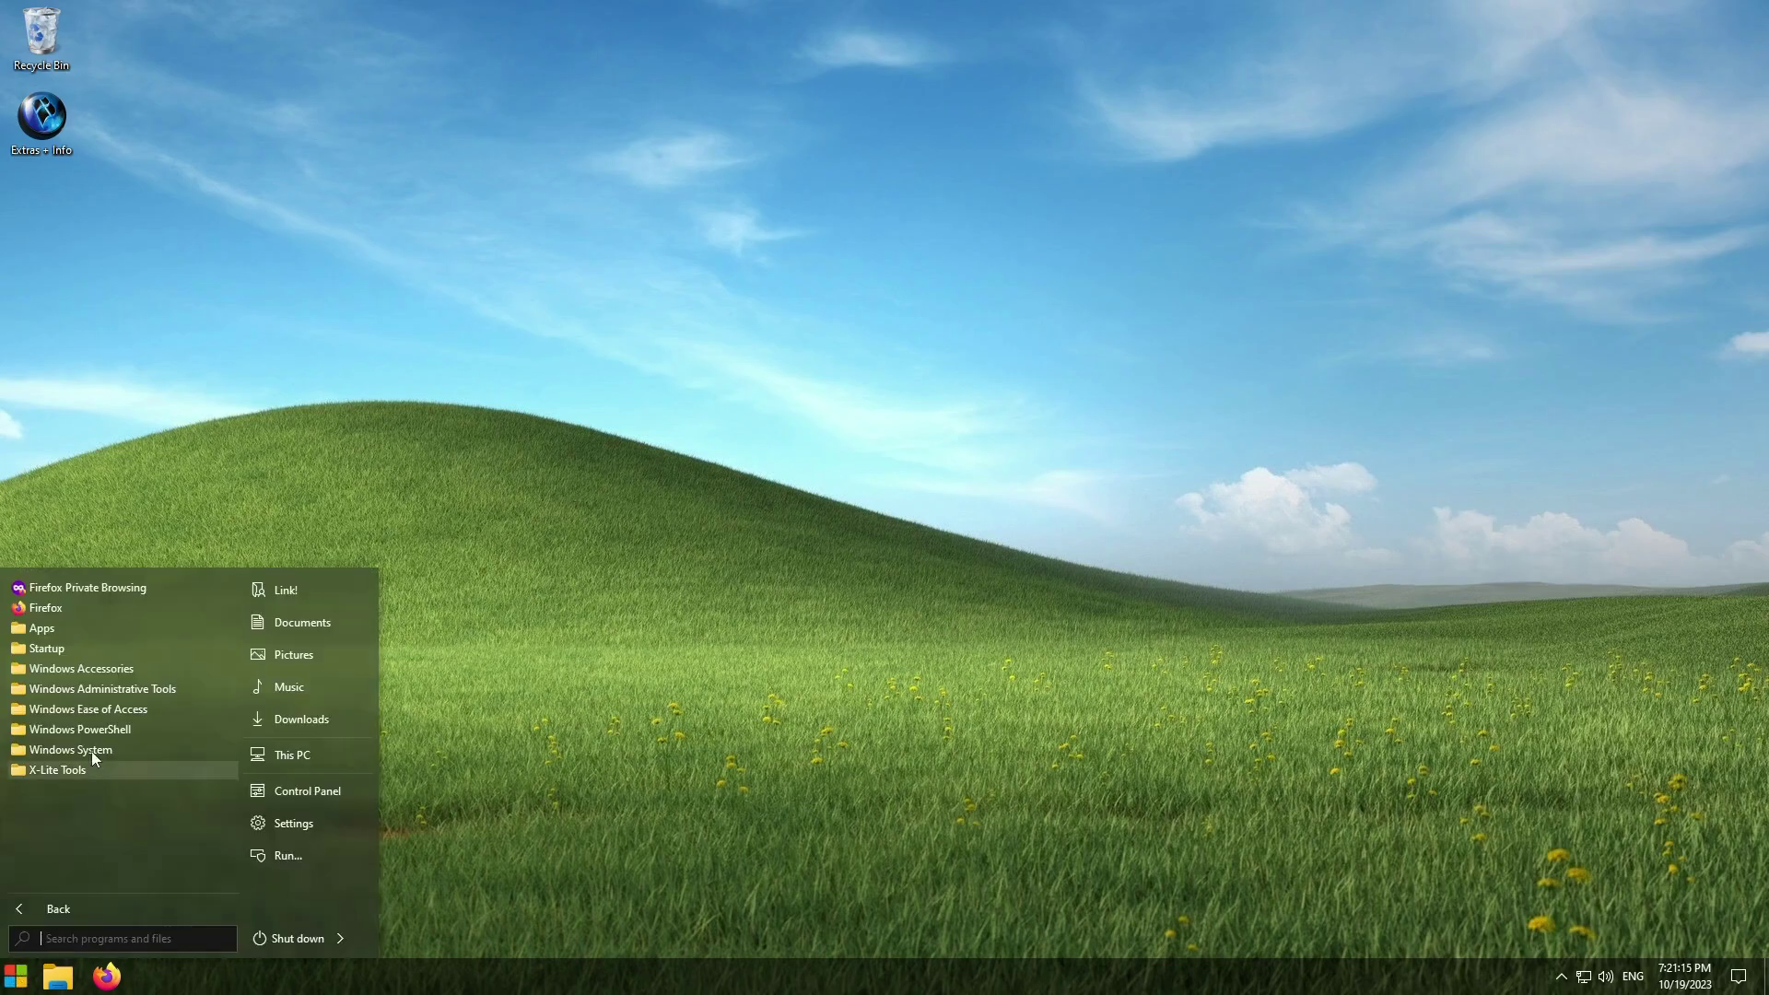
pyautogui.rightClick(543, 790)
pyautogui.click(378, 822)
pyautogui.press('super+e')
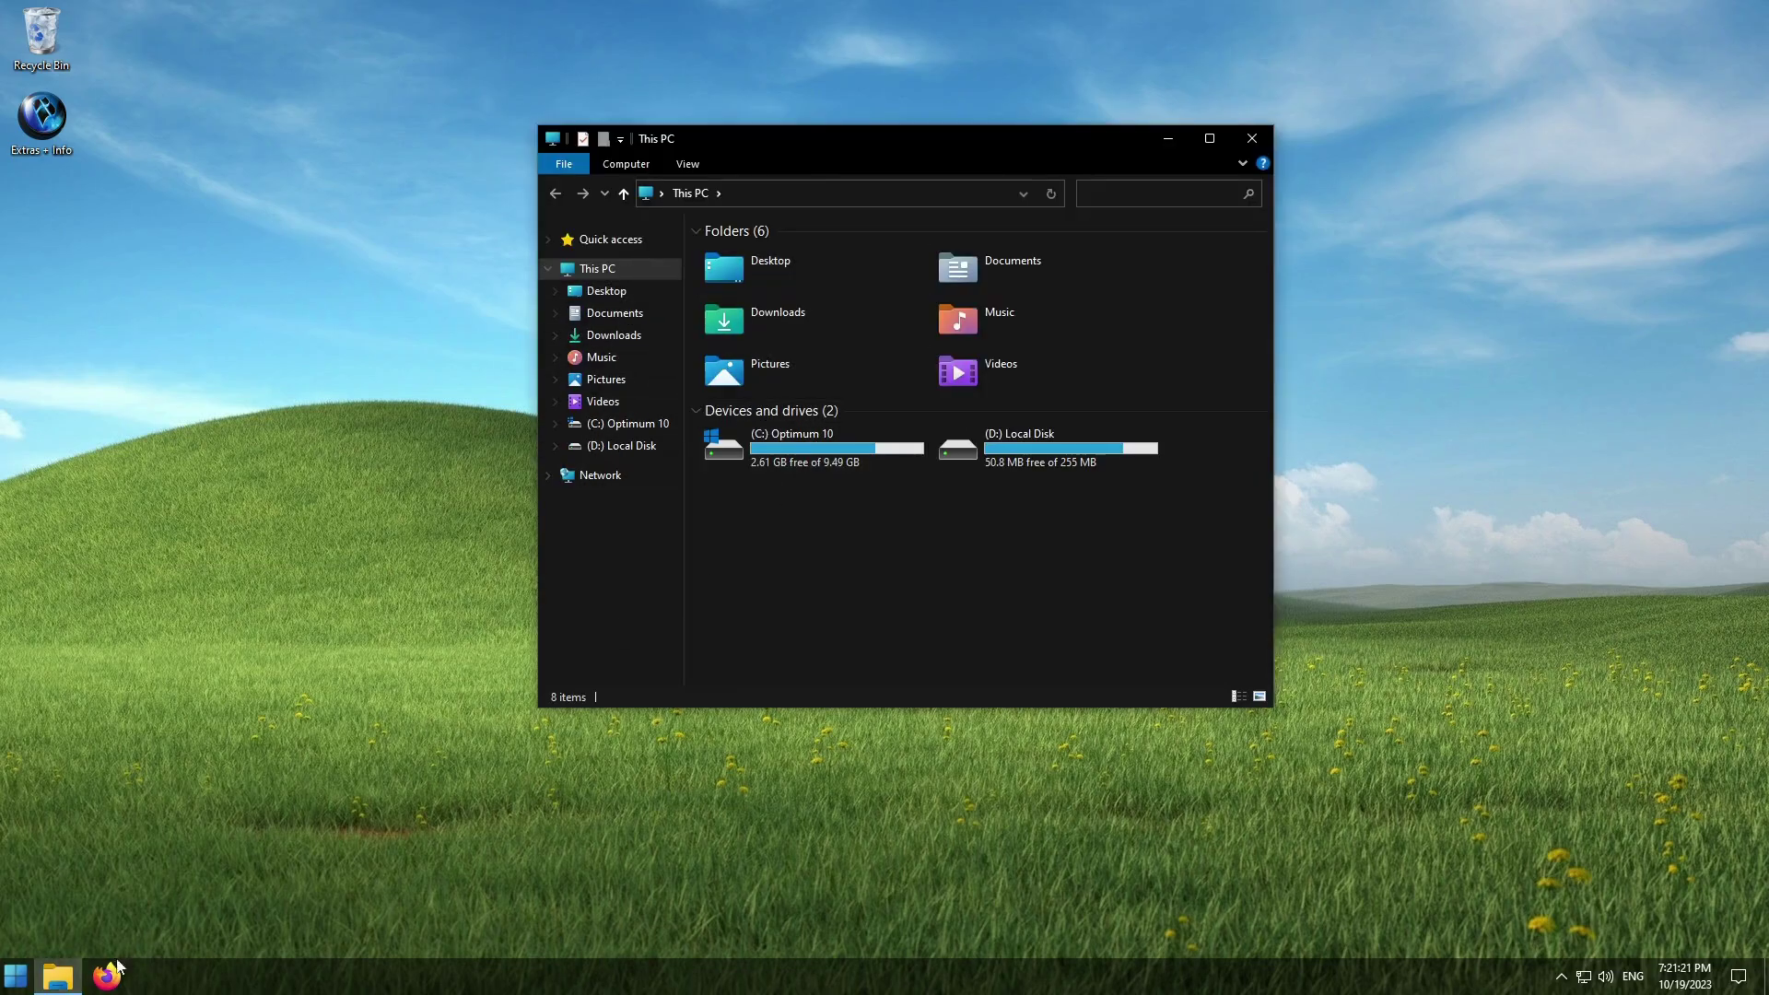
# Step: Look through the Apps and Startup folders in the Start menu programs list, and close File Explorer
pyautogui.click(15, 976)
pyautogui.click(51, 635)
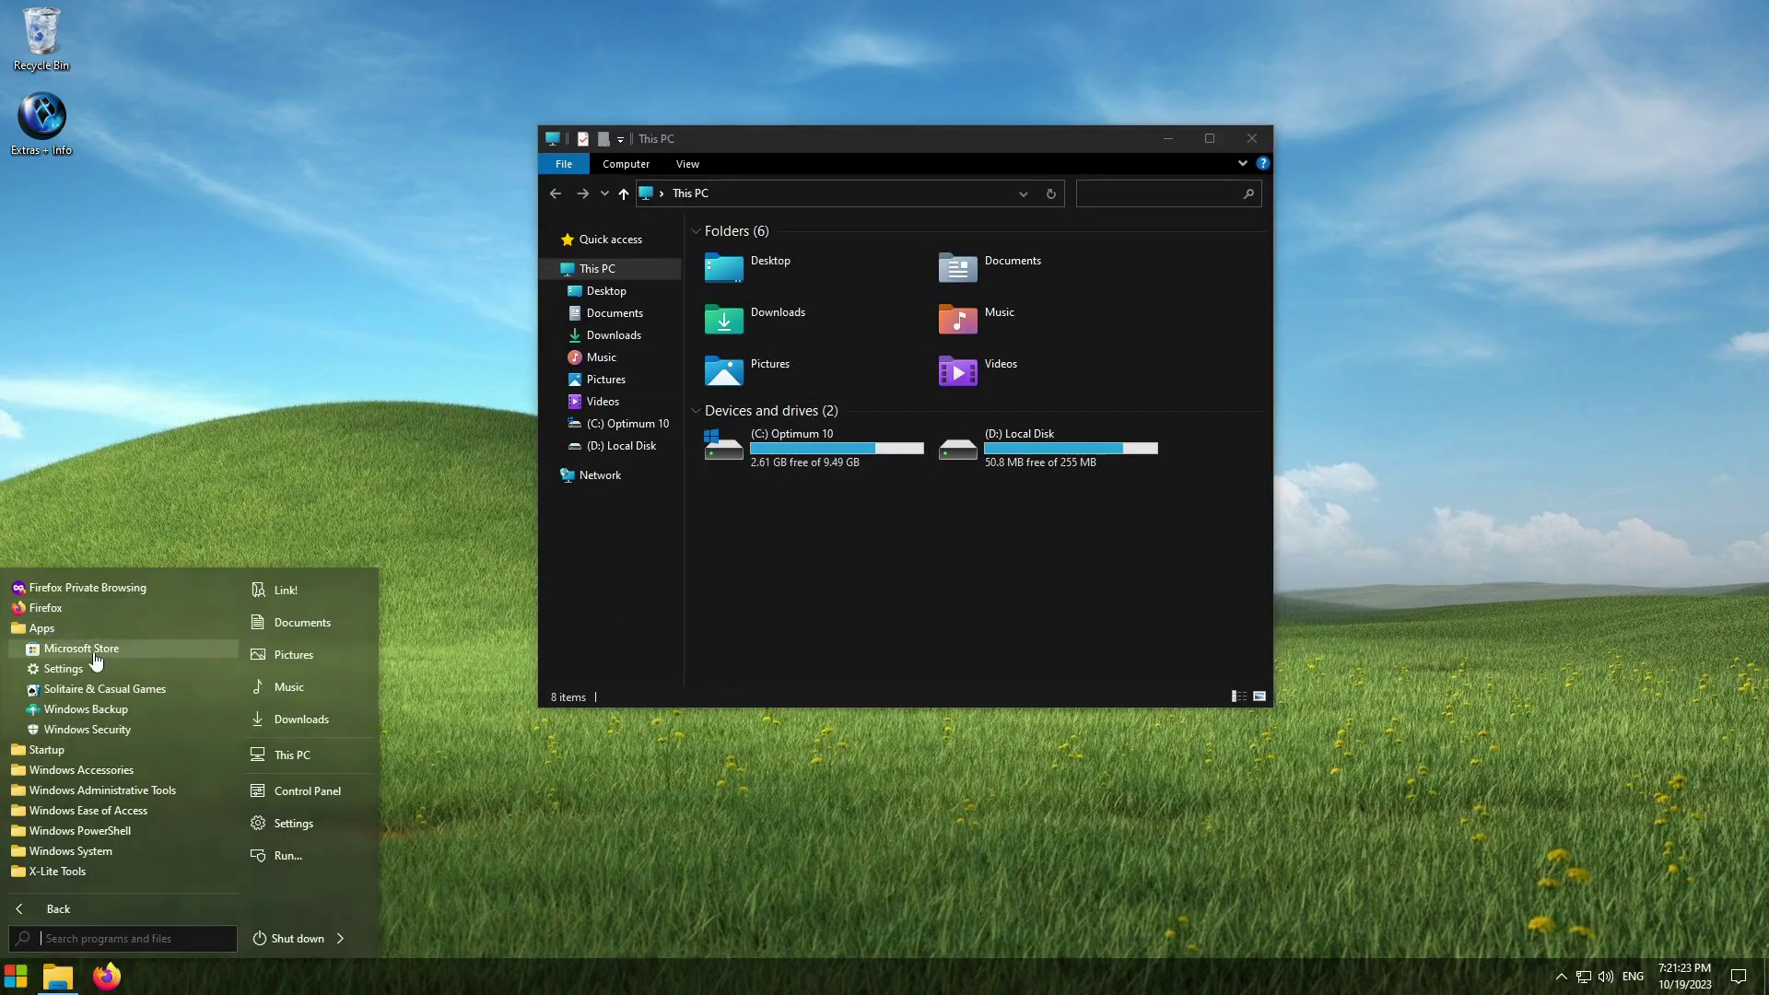
pyautogui.click(129, 632)
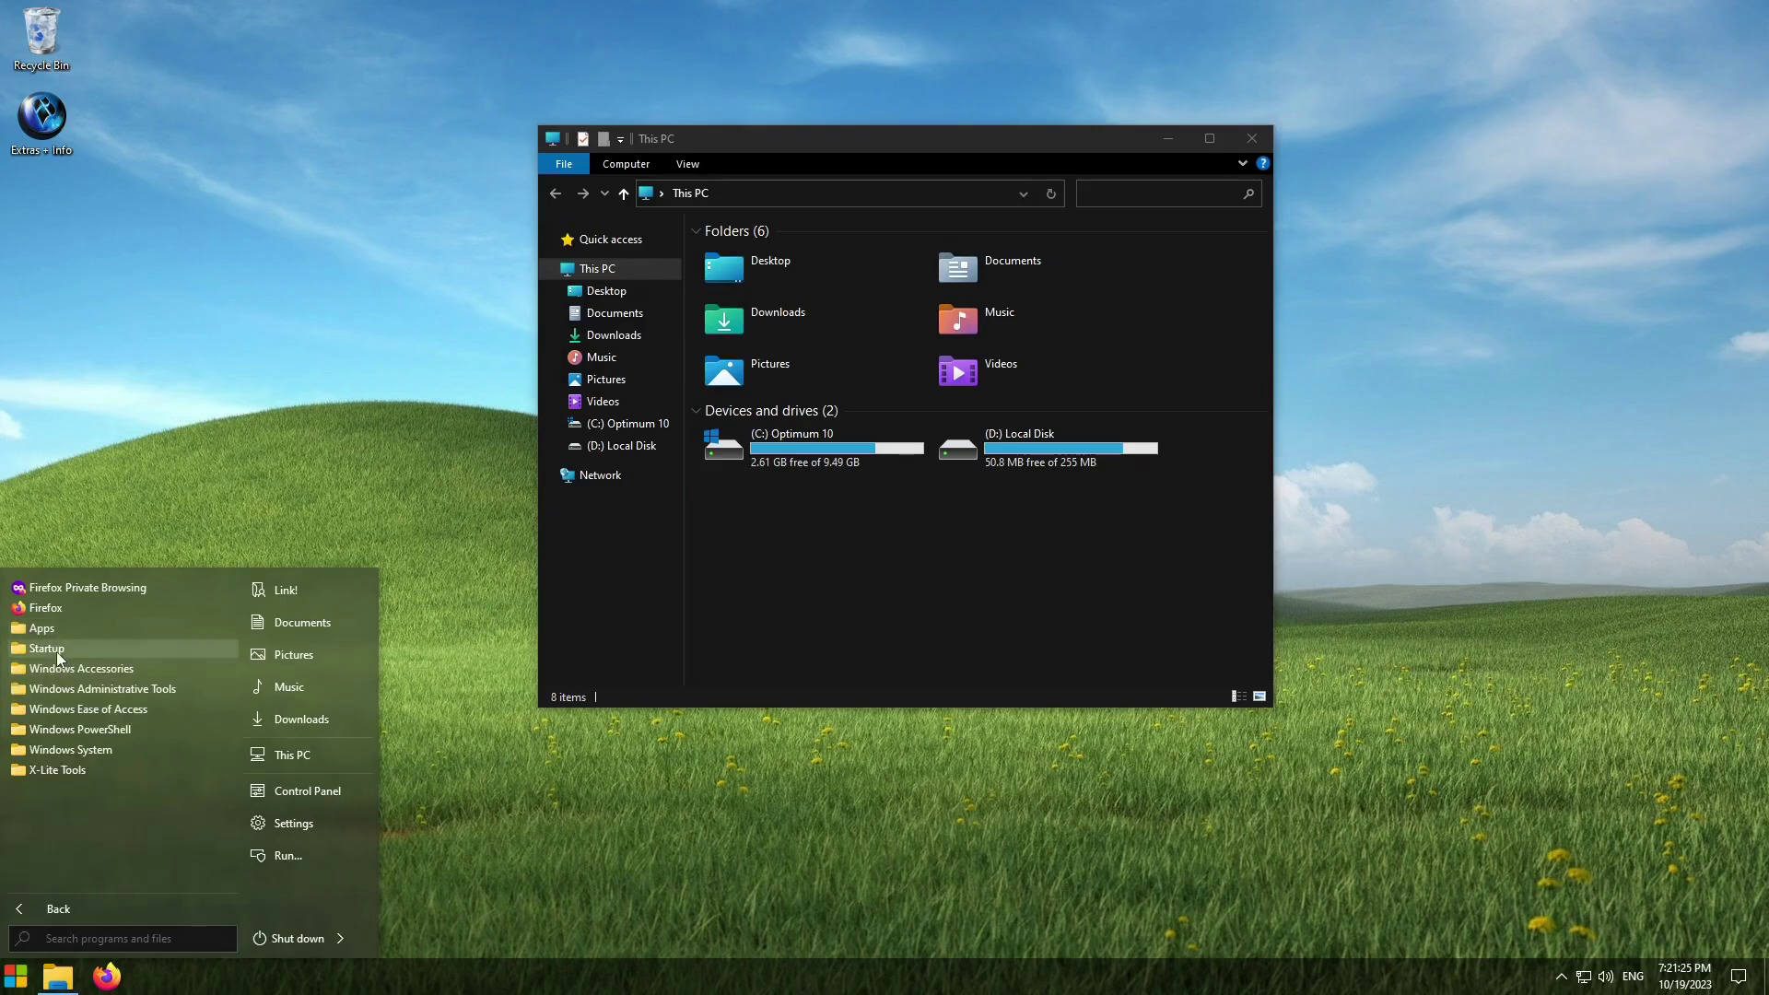
pyautogui.click(131, 650)
pyautogui.click(52, 671)
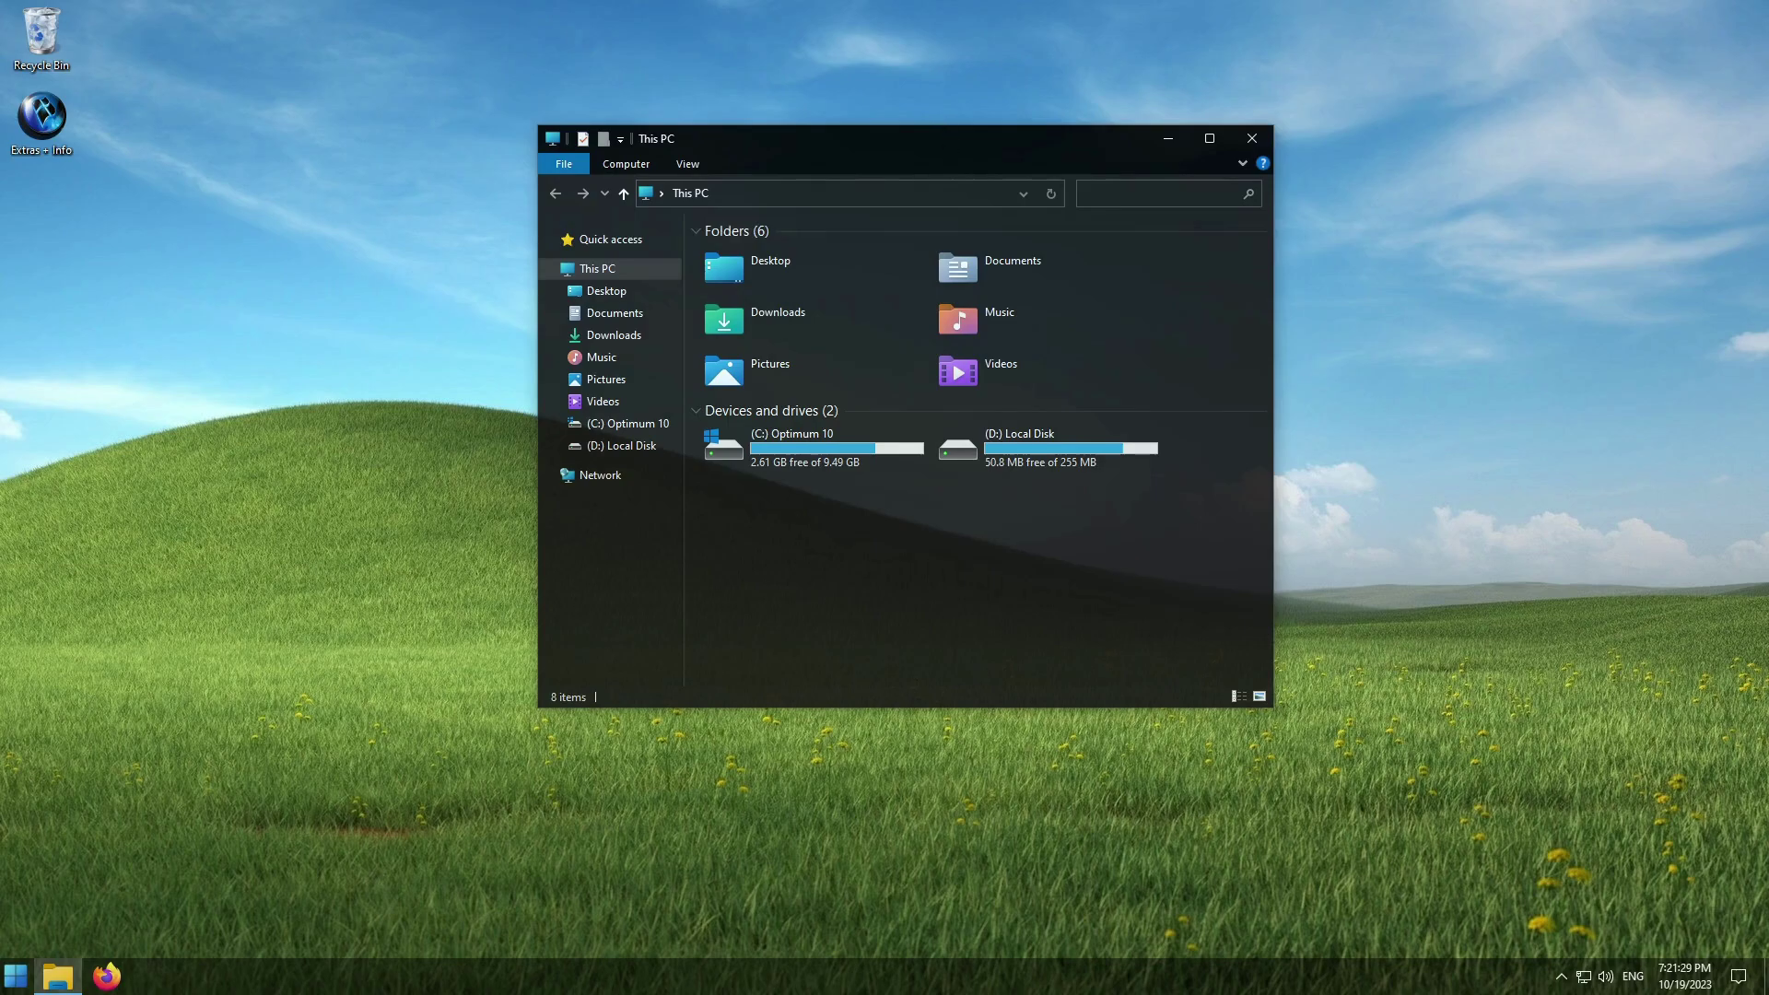
pyautogui.click(1244, 139)
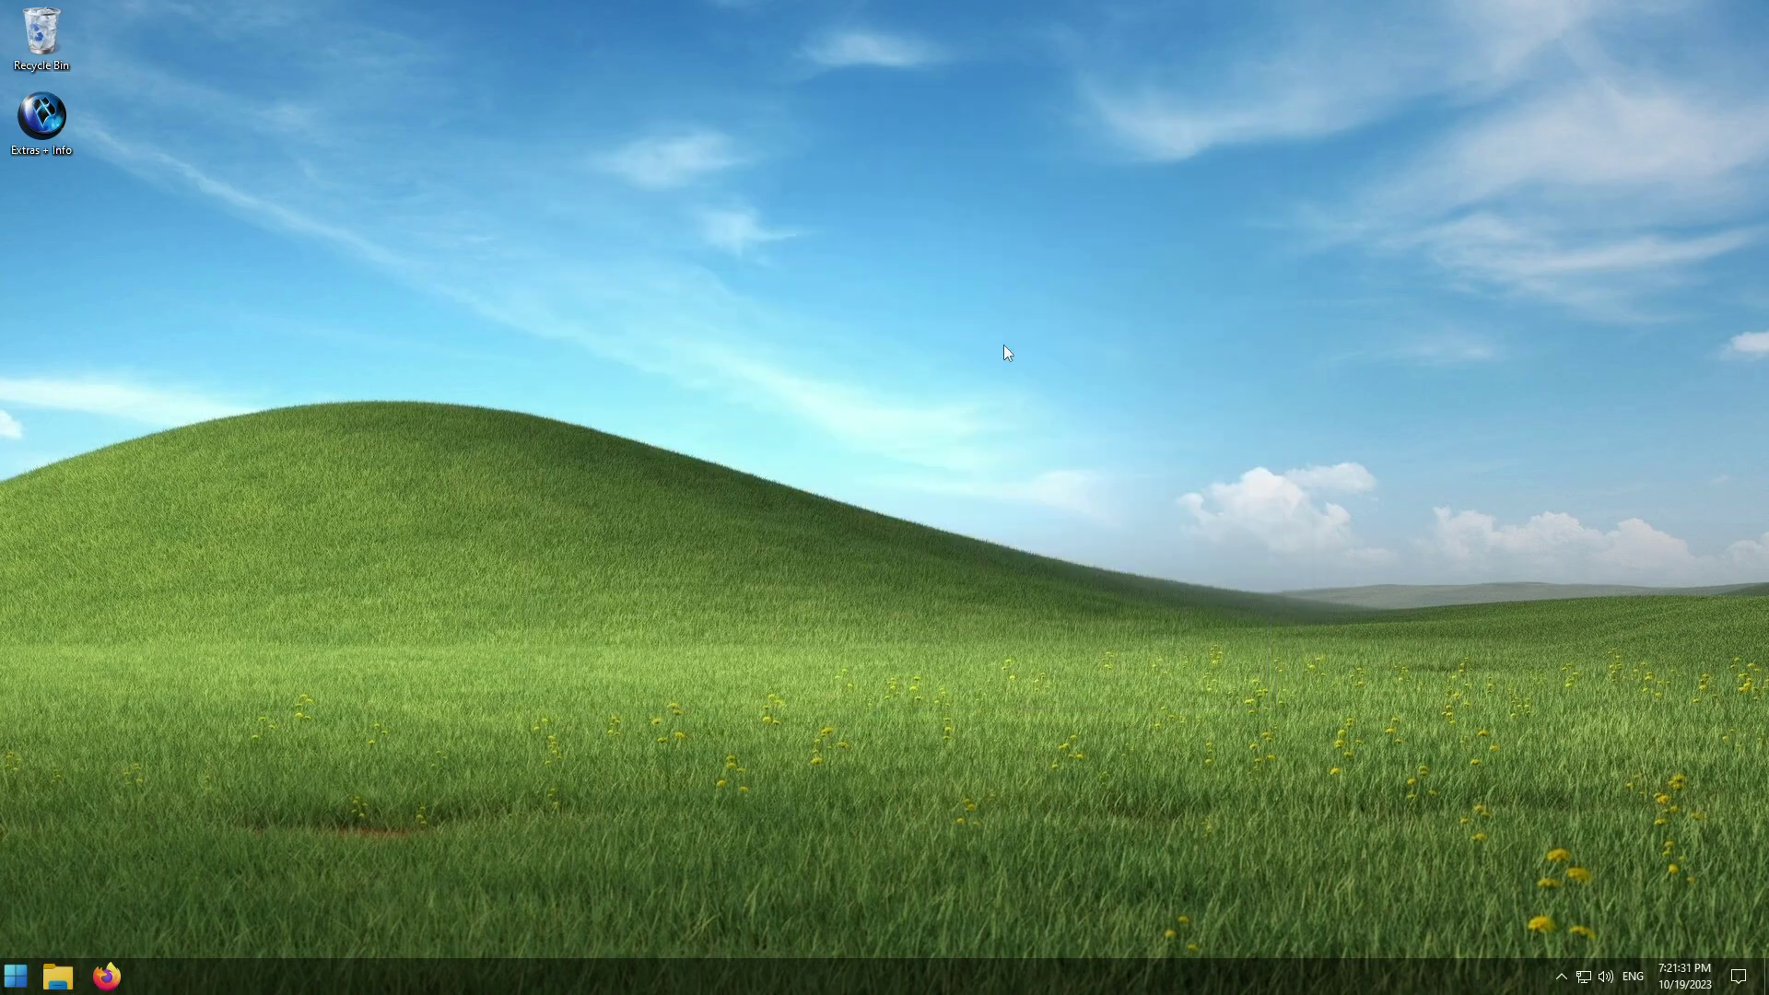
# Step: Open Settings, review the Windows Update page and the General privacy page, and close Settings
pyautogui.click(17, 974)
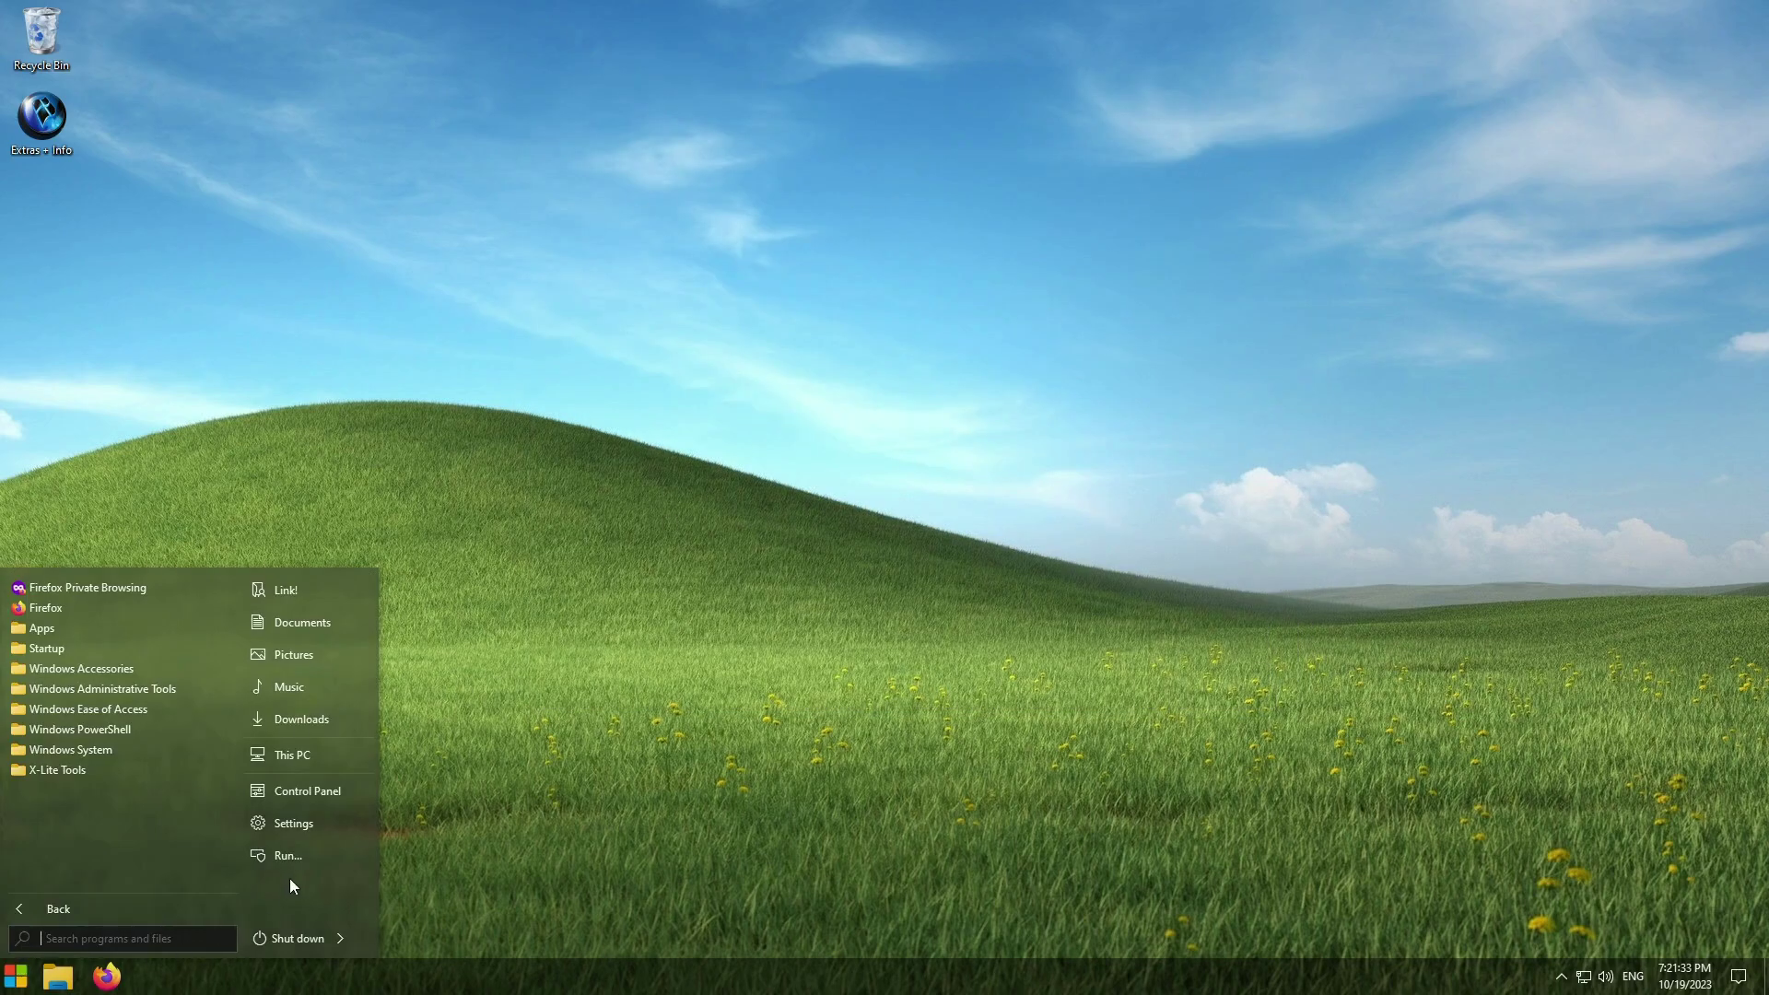
pyautogui.click(296, 825)
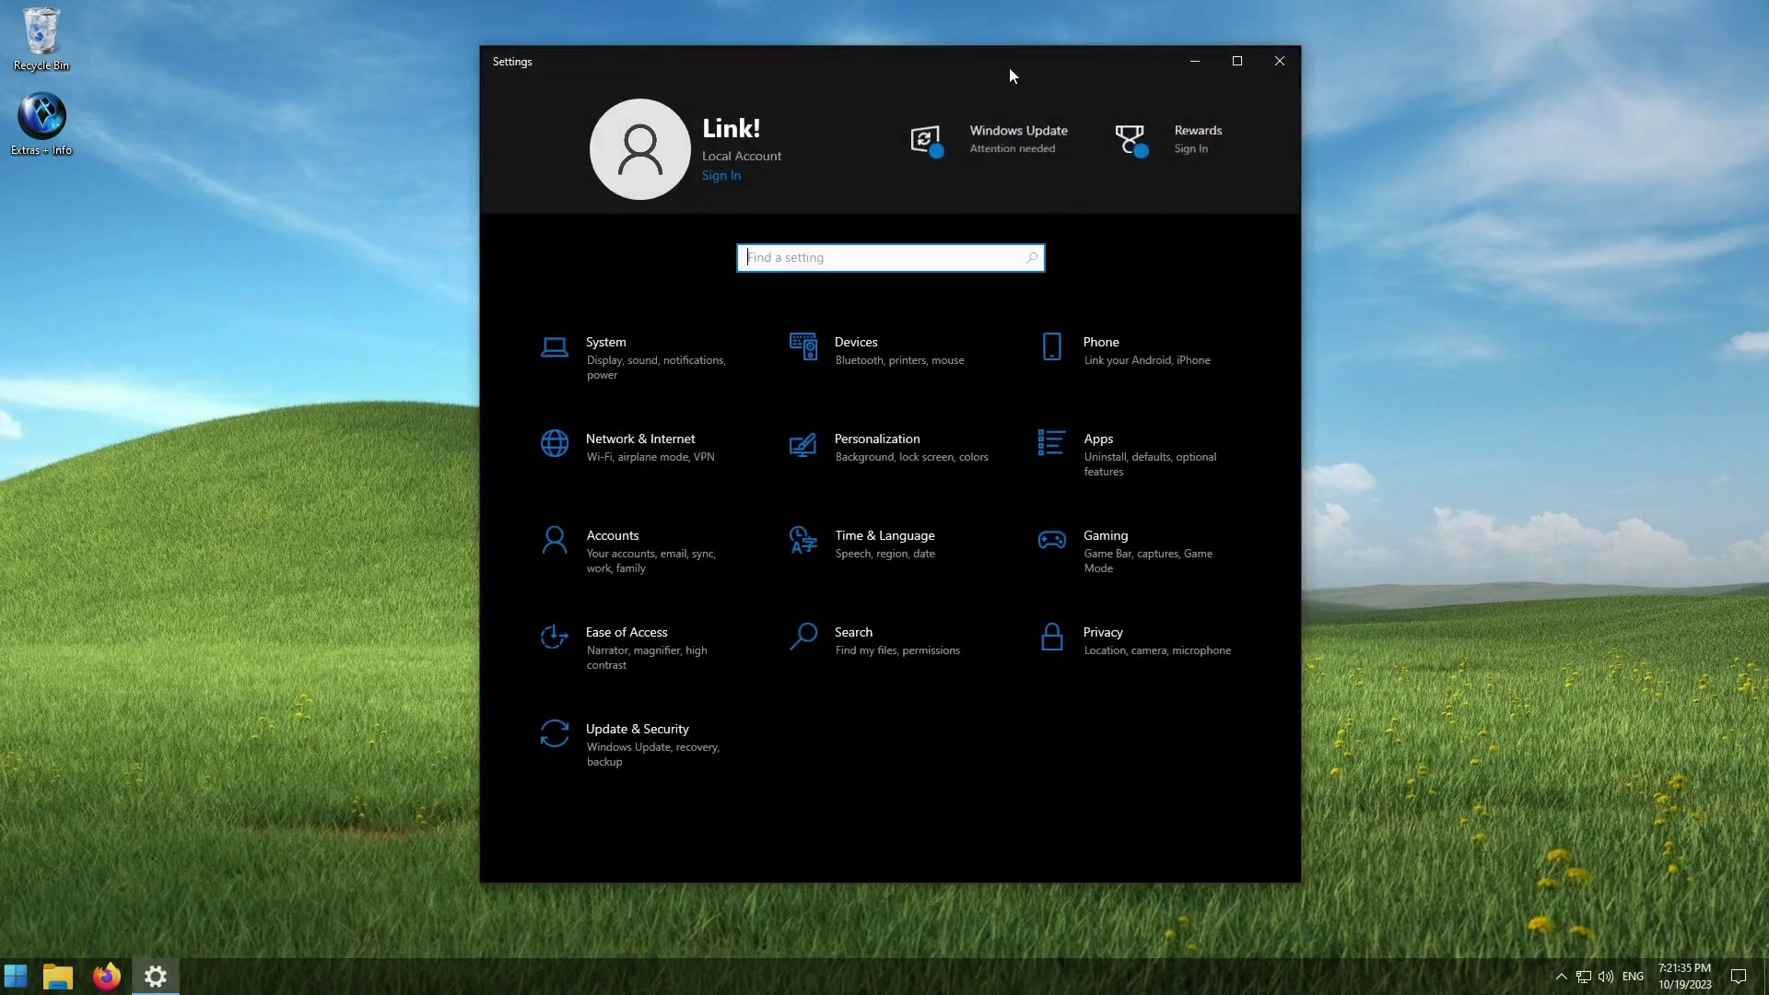
pyautogui.moveTo(1009, 76)
pyautogui.mouseDown()
pyautogui.moveTo(1004, 39)
pyautogui.moveTo(1014, 51)
pyautogui.mouseUp()
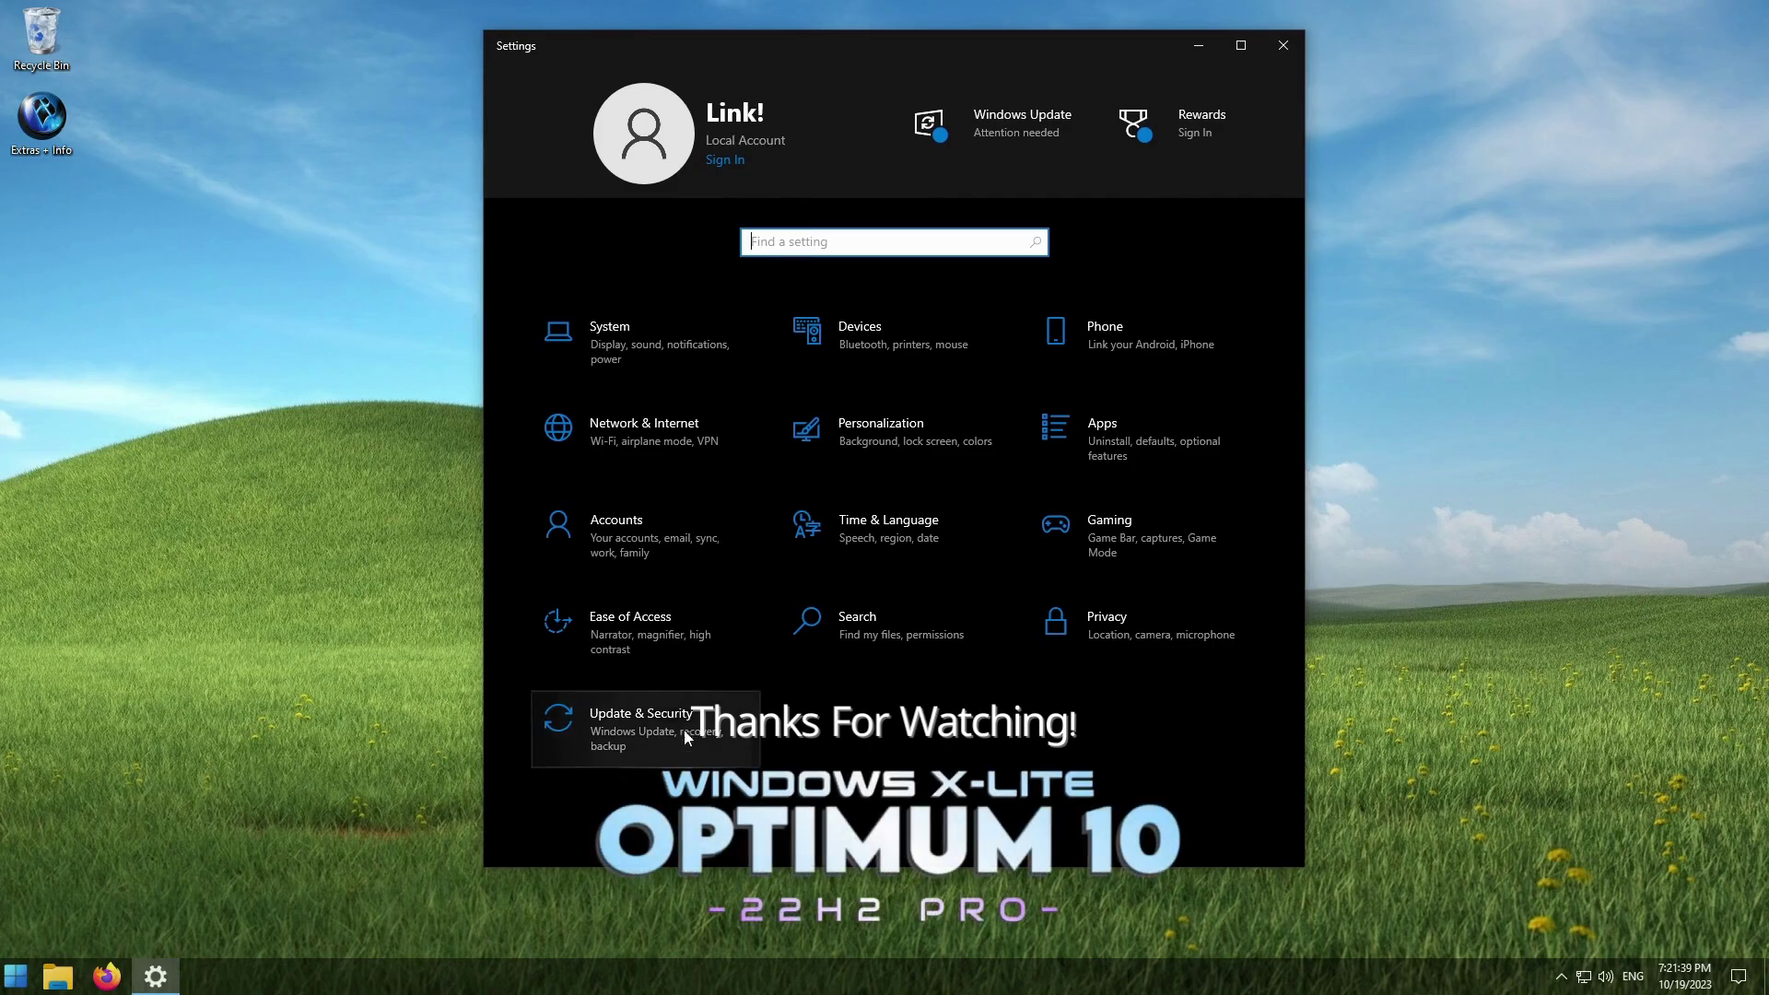
pyautogui.click(645, 733)
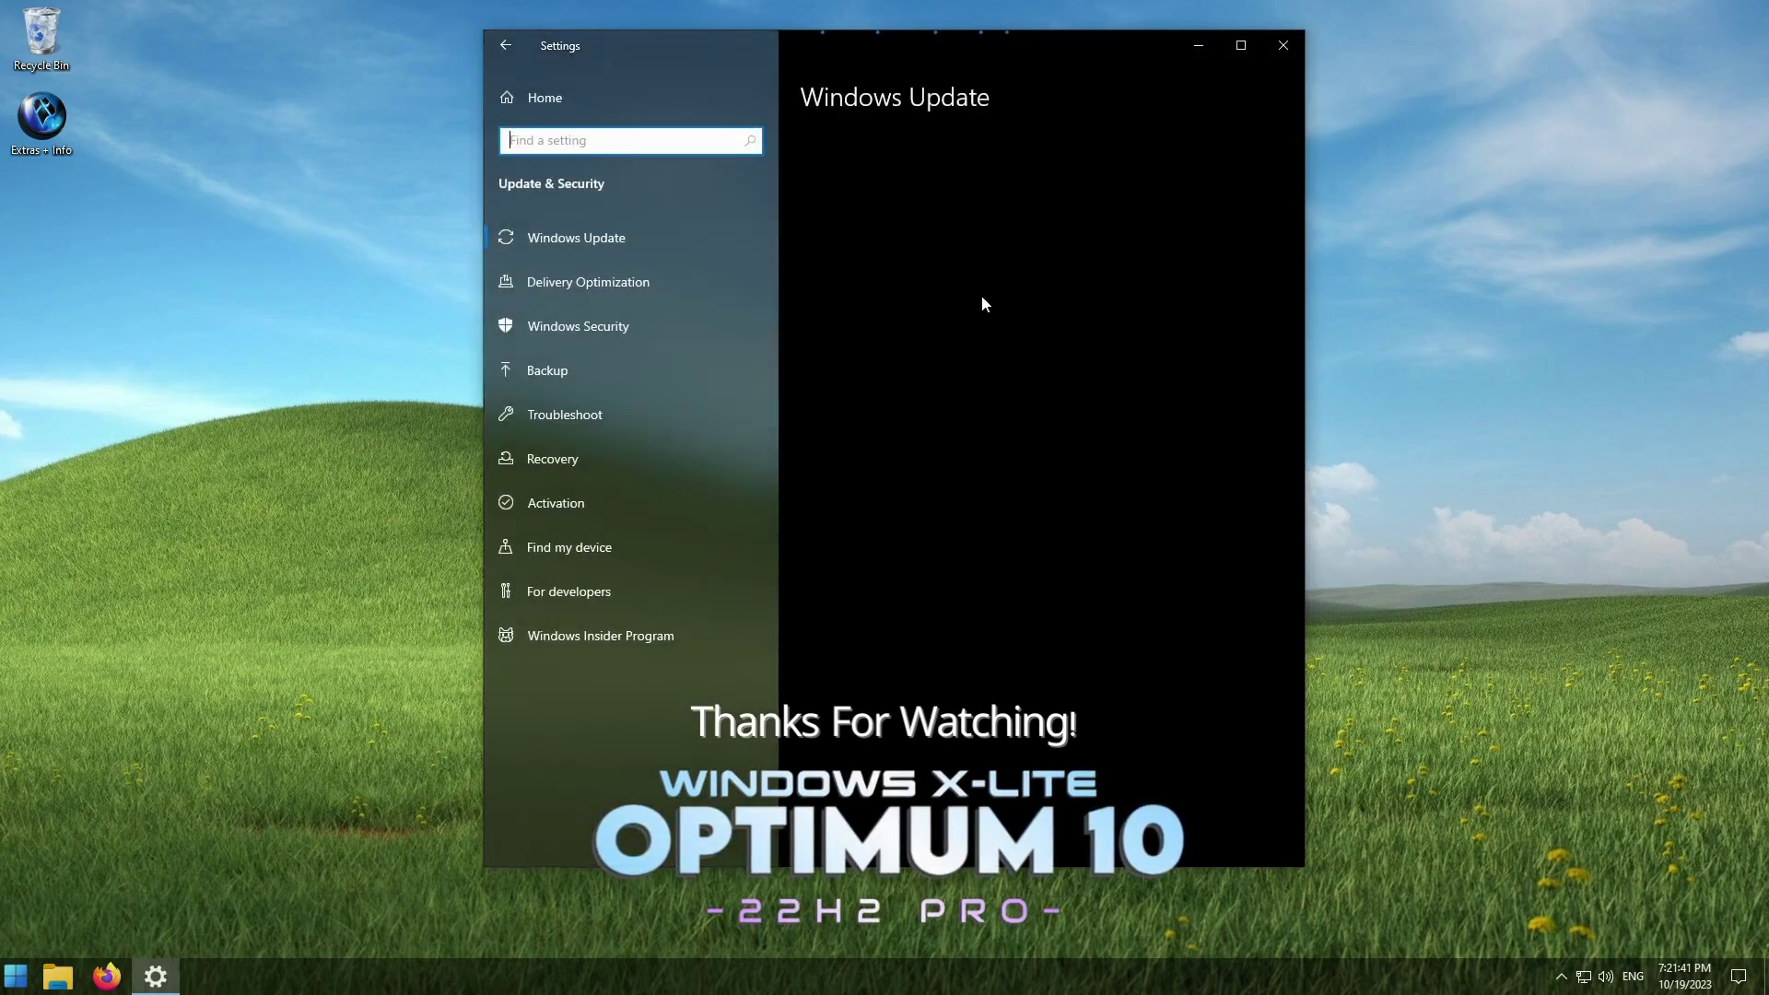
pyautogui.click(510, 98)
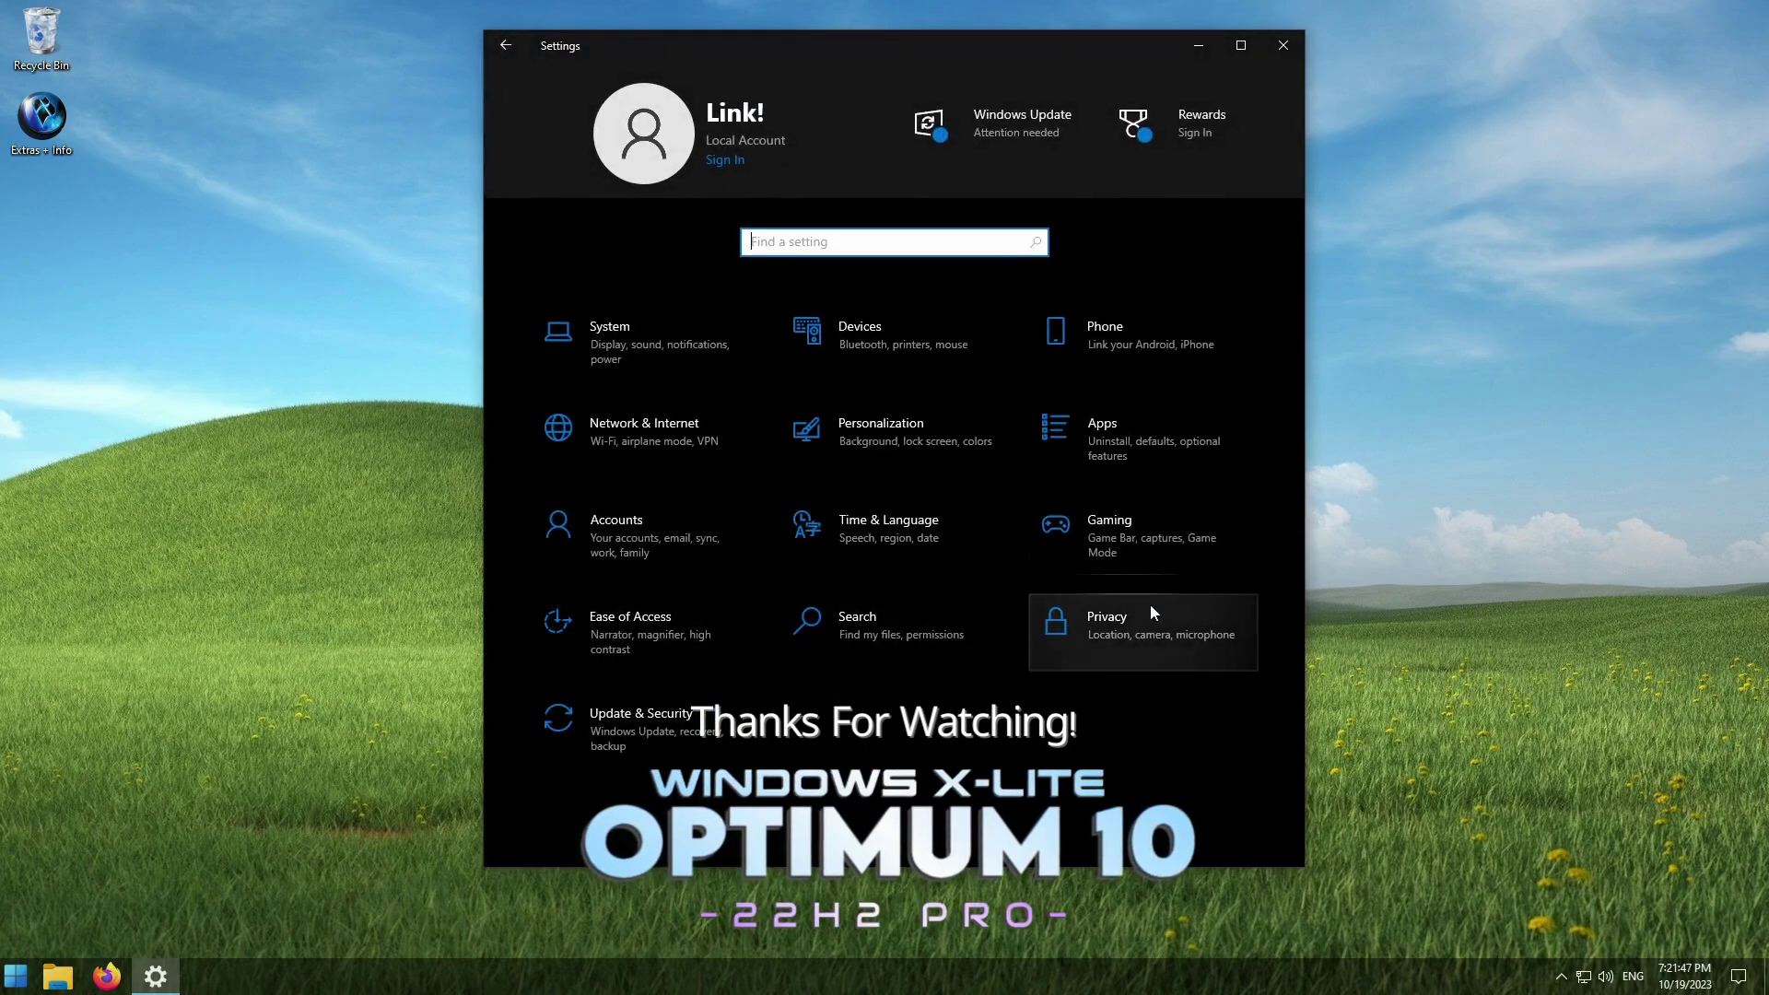
pyautogui.click(1244, 627)
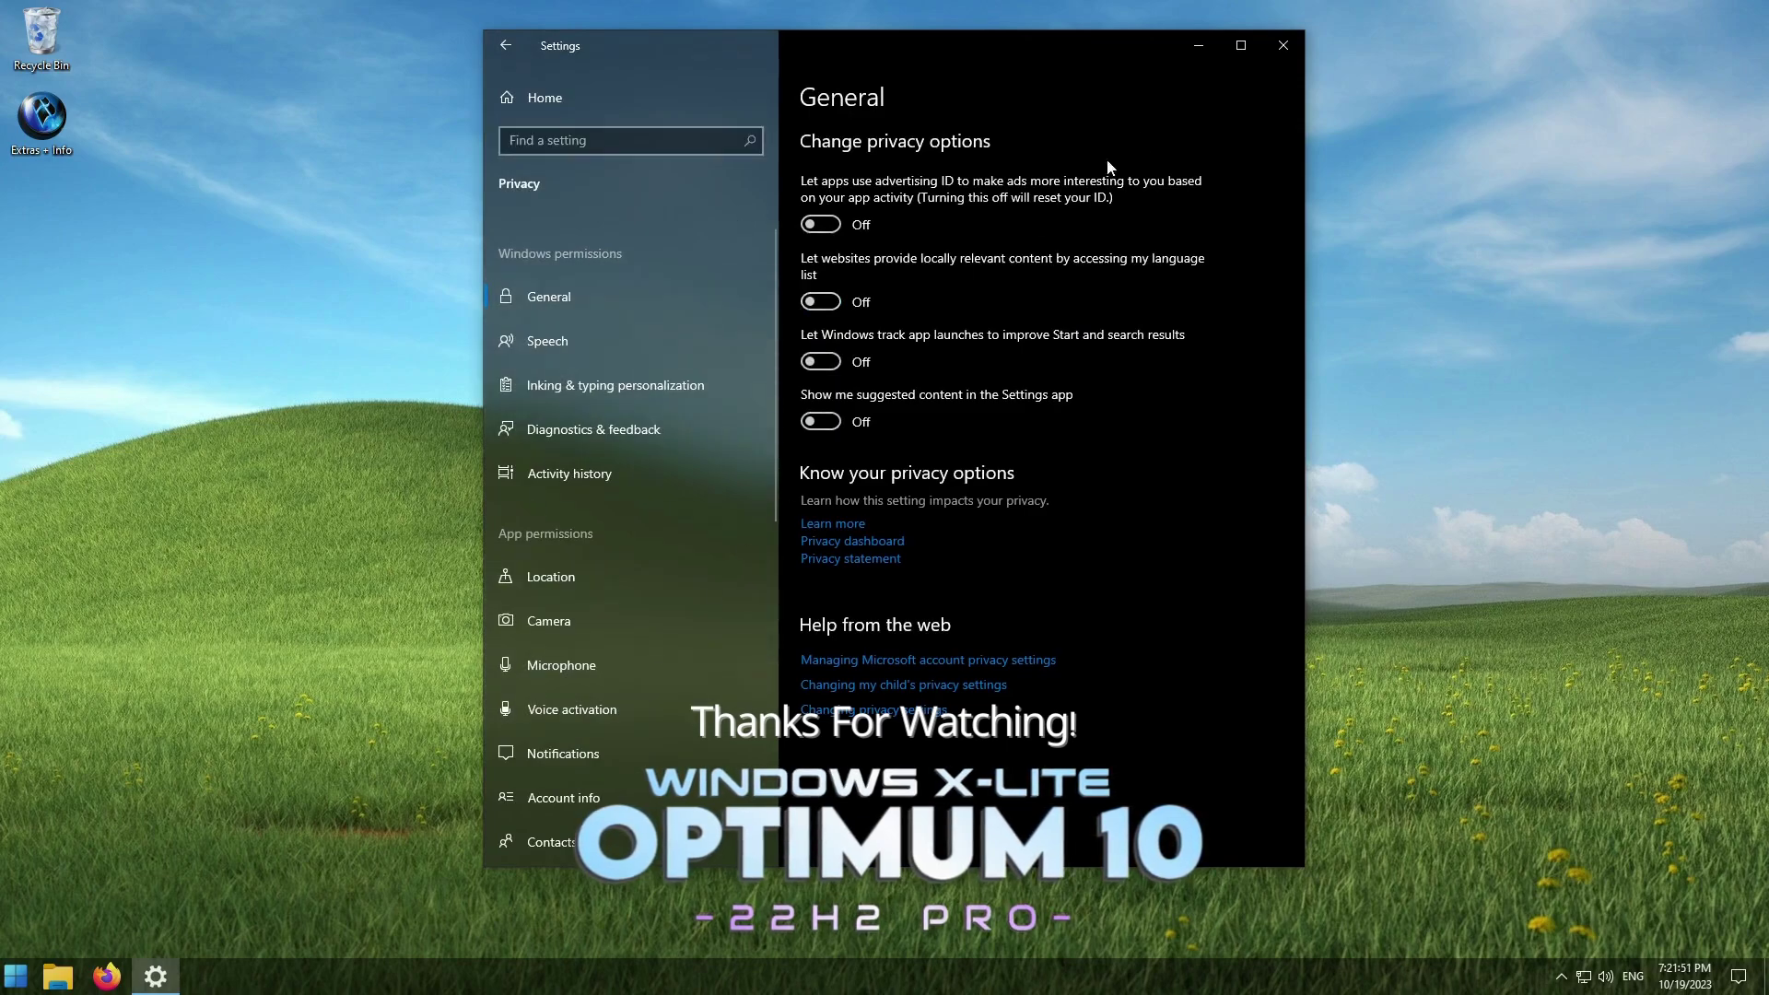
pyautogui.click(1284, 48)
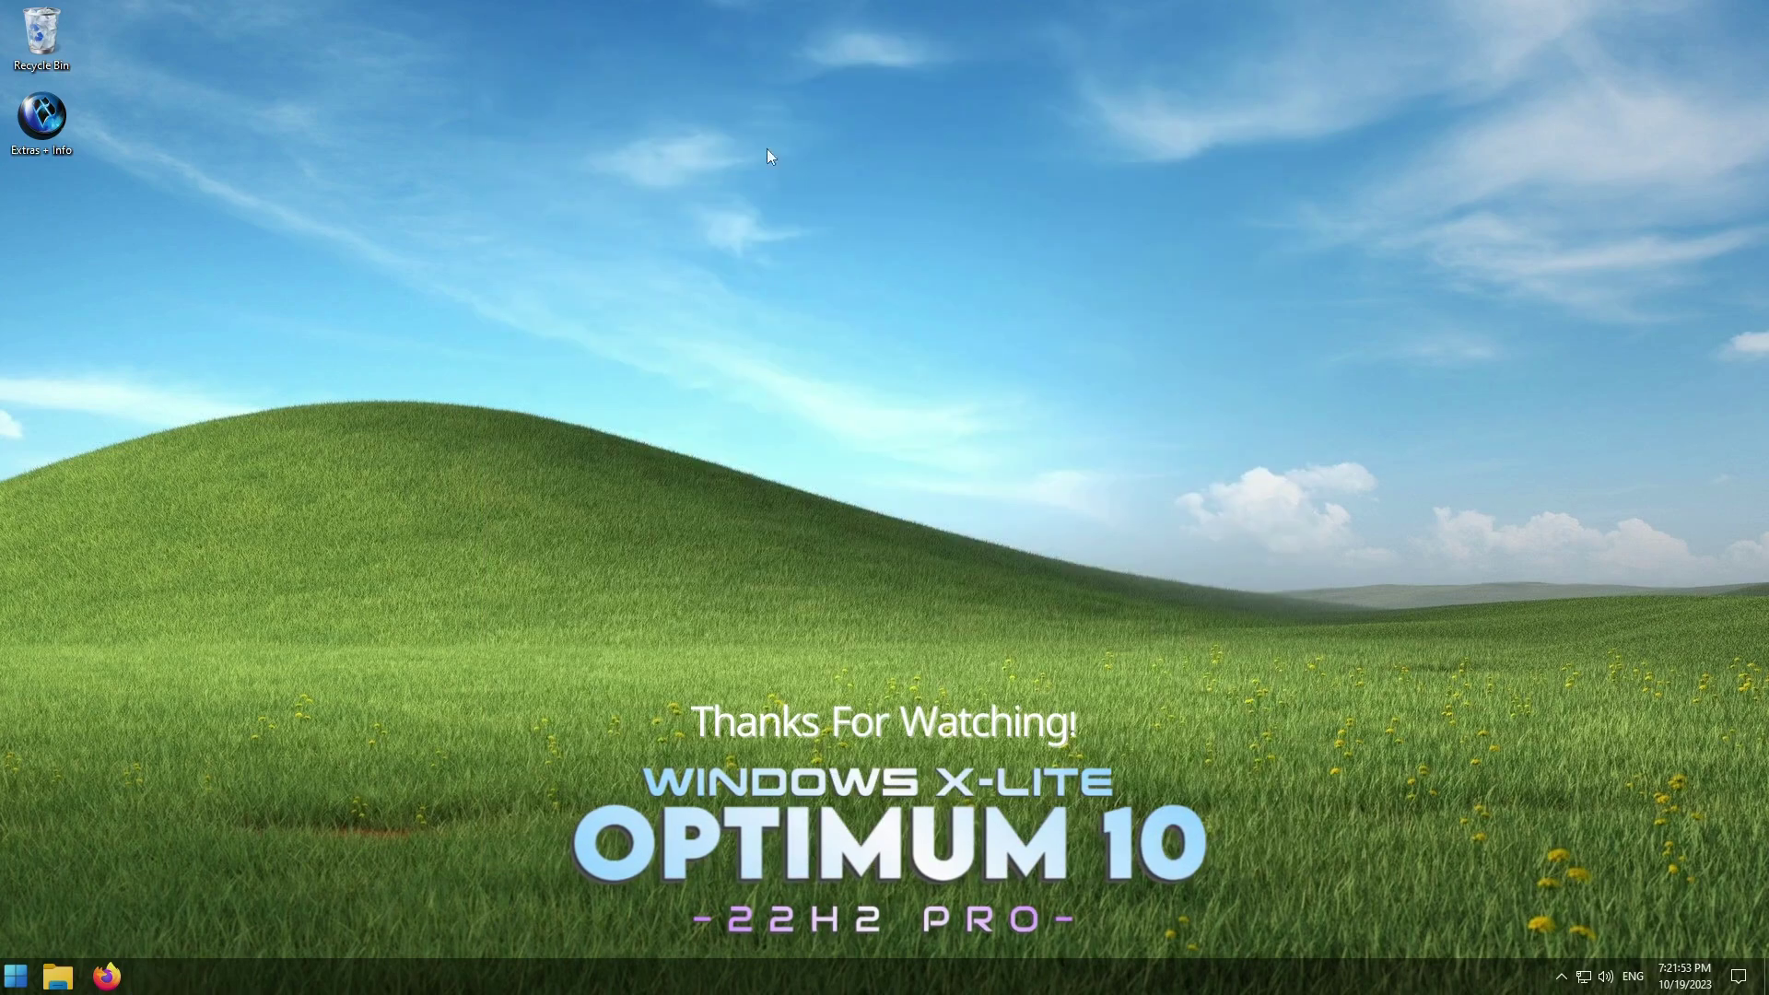